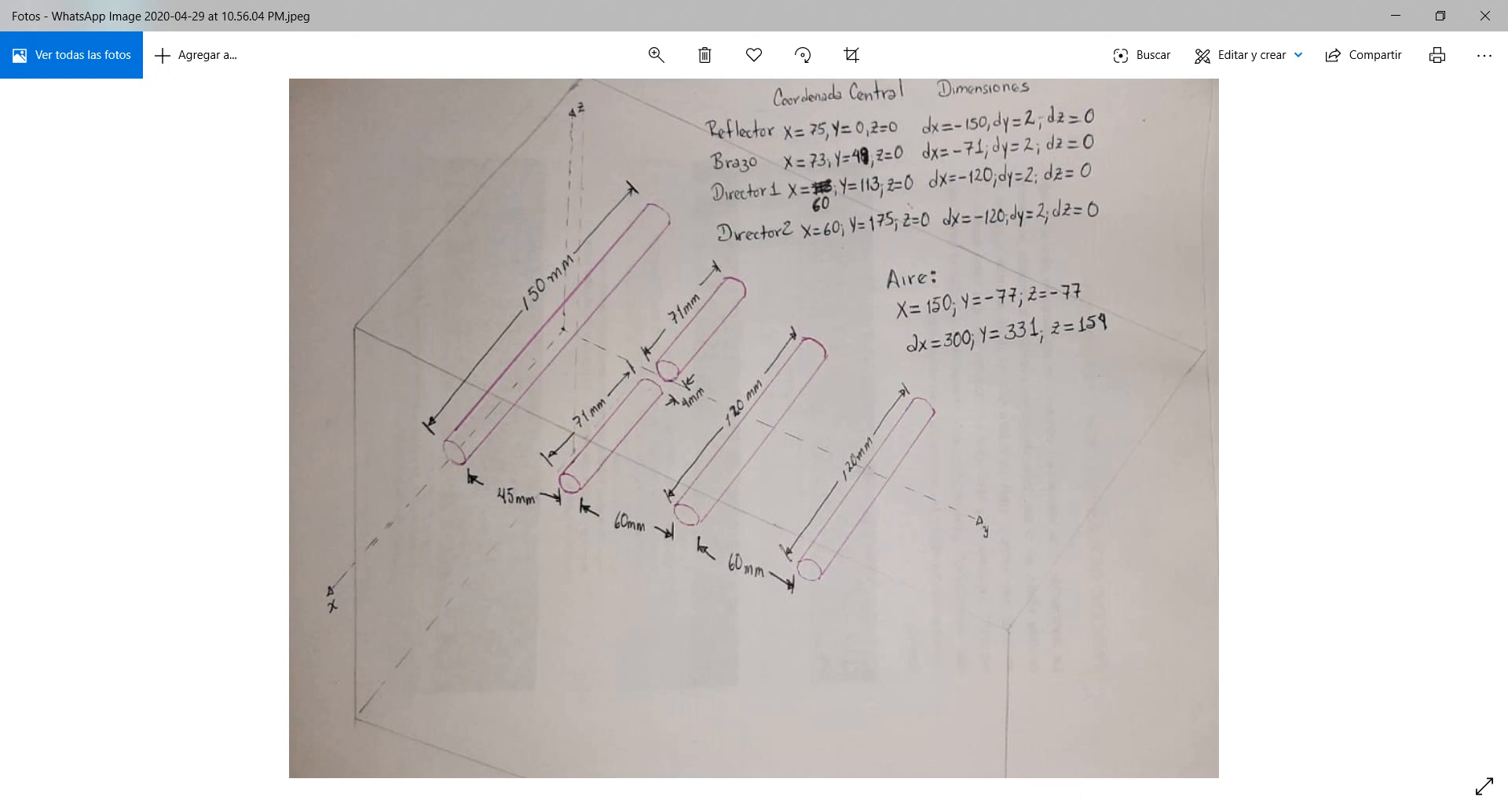
# - Switch to ANSYS Electronics Desktop and insert a new HFSS design into the empty project
pyautogui.click(1042, 806)
pyautogui.click(1114, 737)
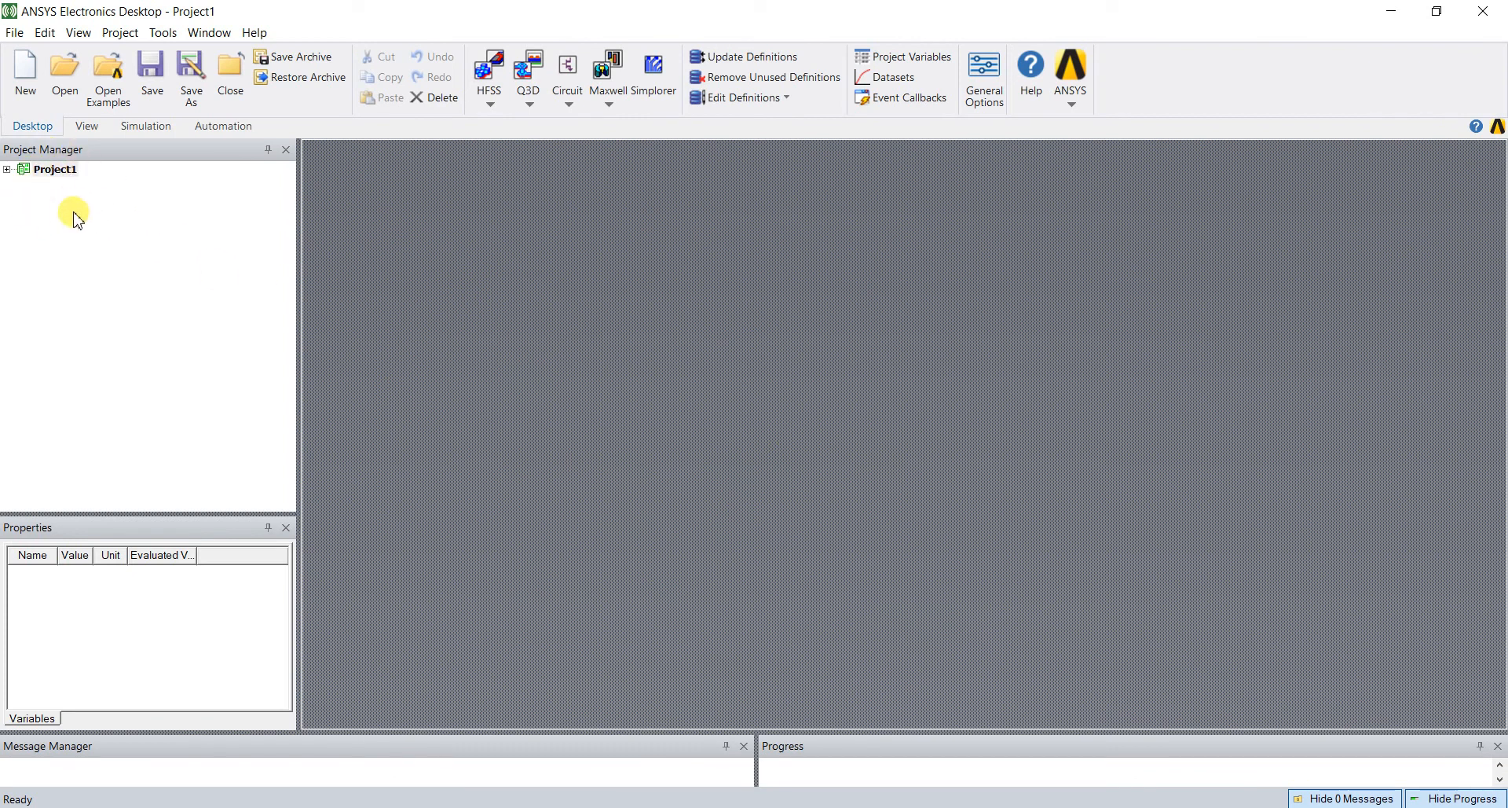
pyautogui.click(487, 105)
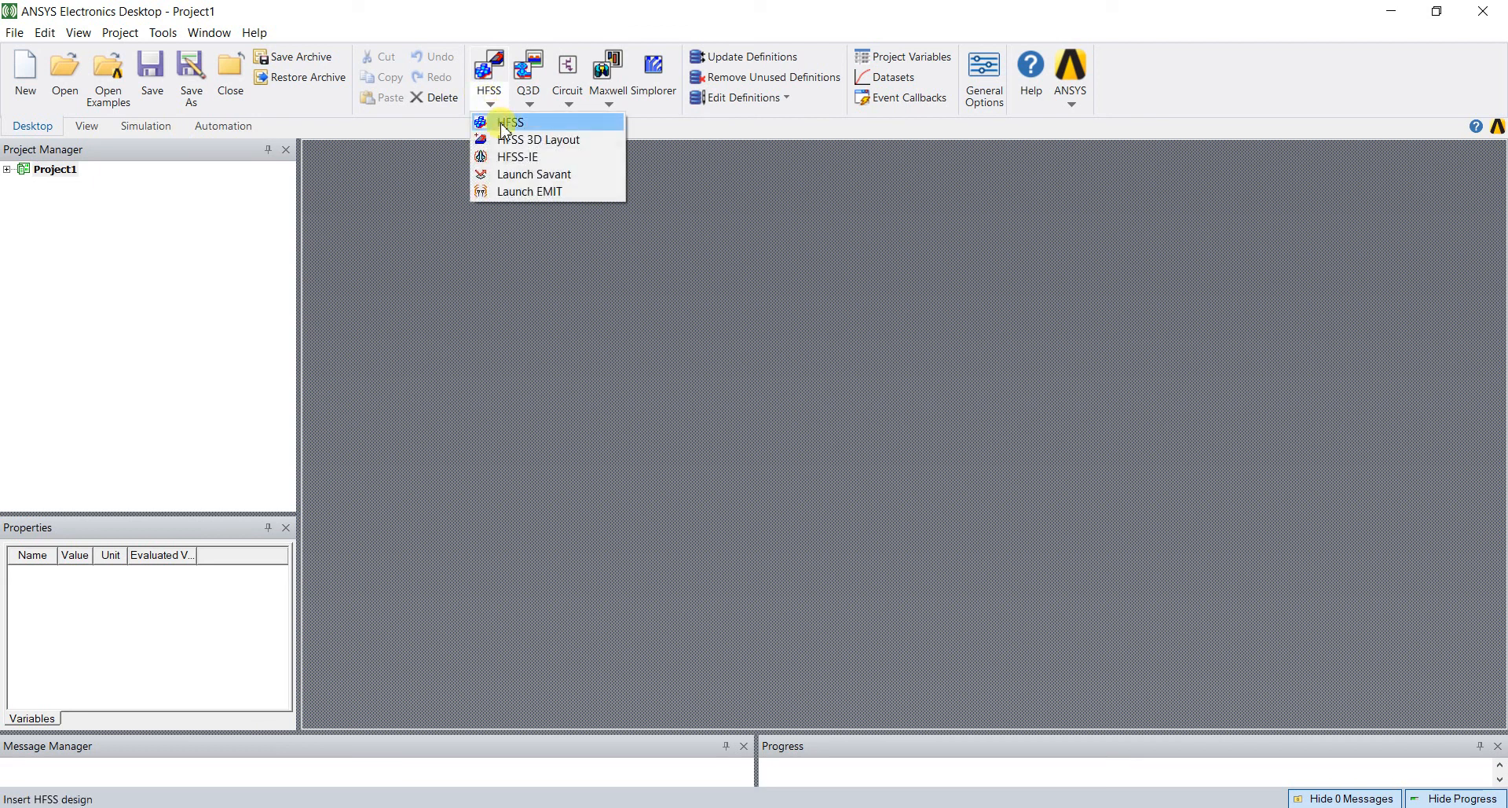
pyautogui.click(507, 123)
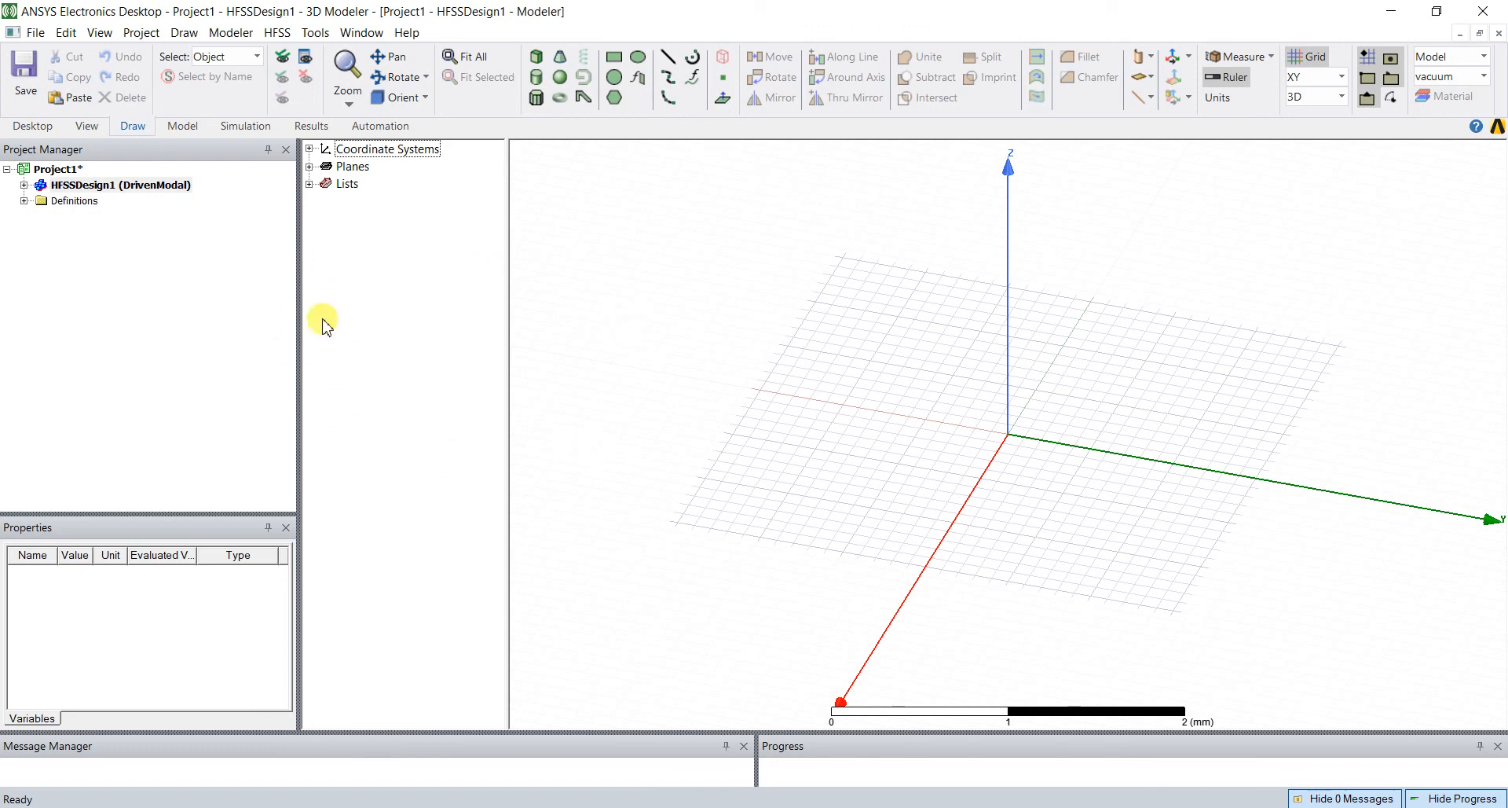
# - Save the project as Yagi_curso in the Ansoft folder
pyautogui.click(19, 75)
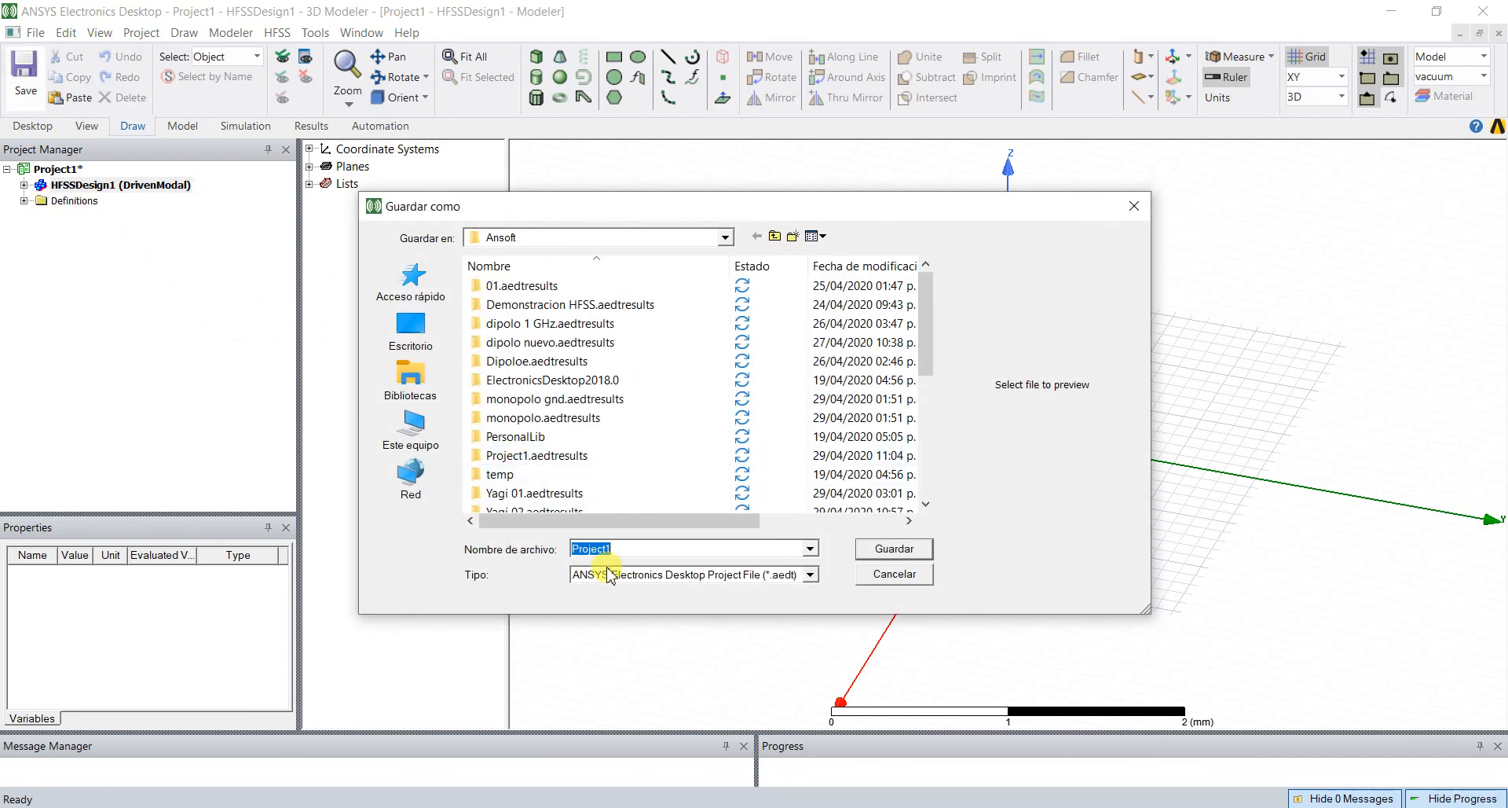
pyautogui.write('Yagi')
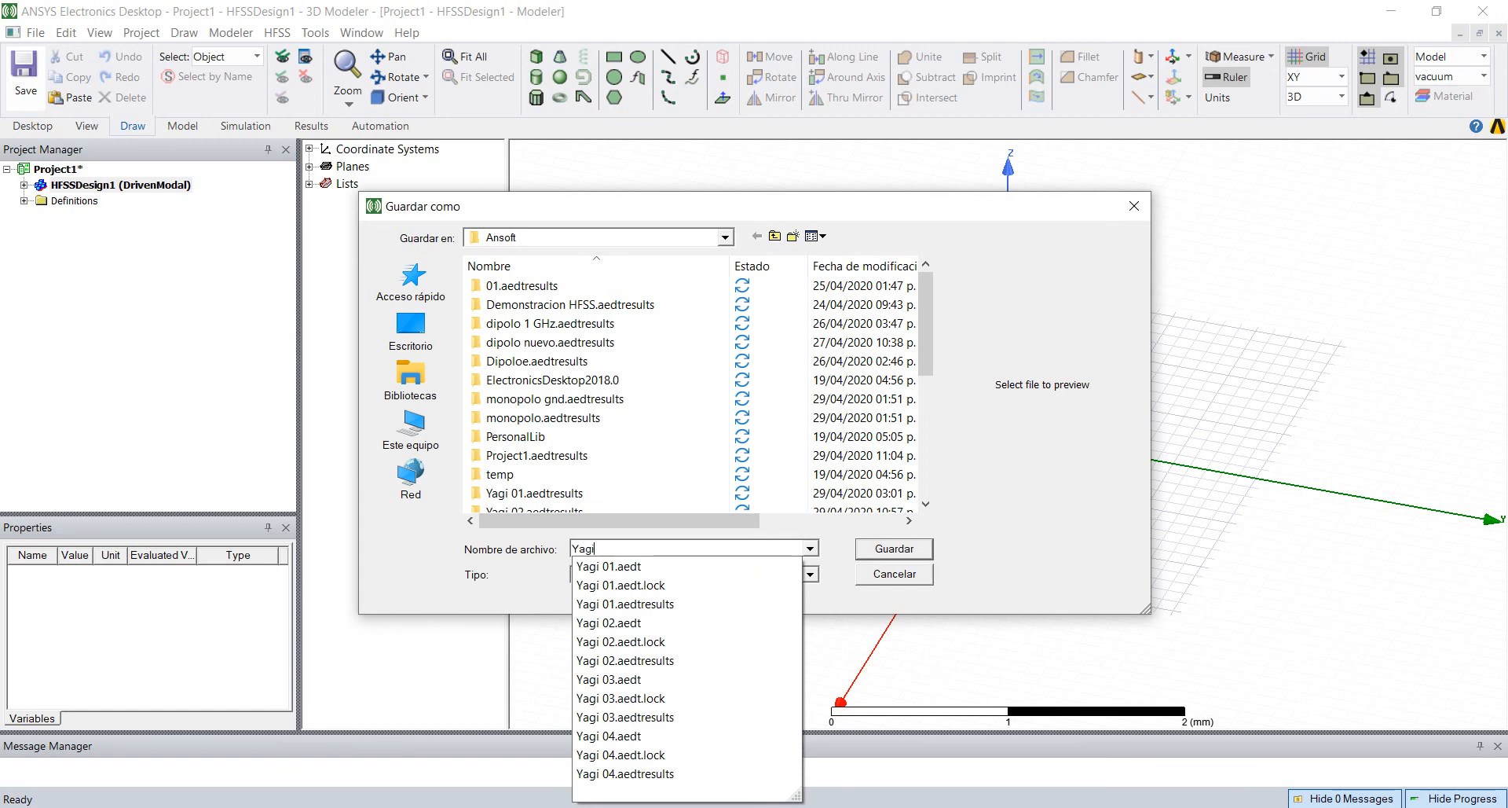
pyautogui.write('_curso')
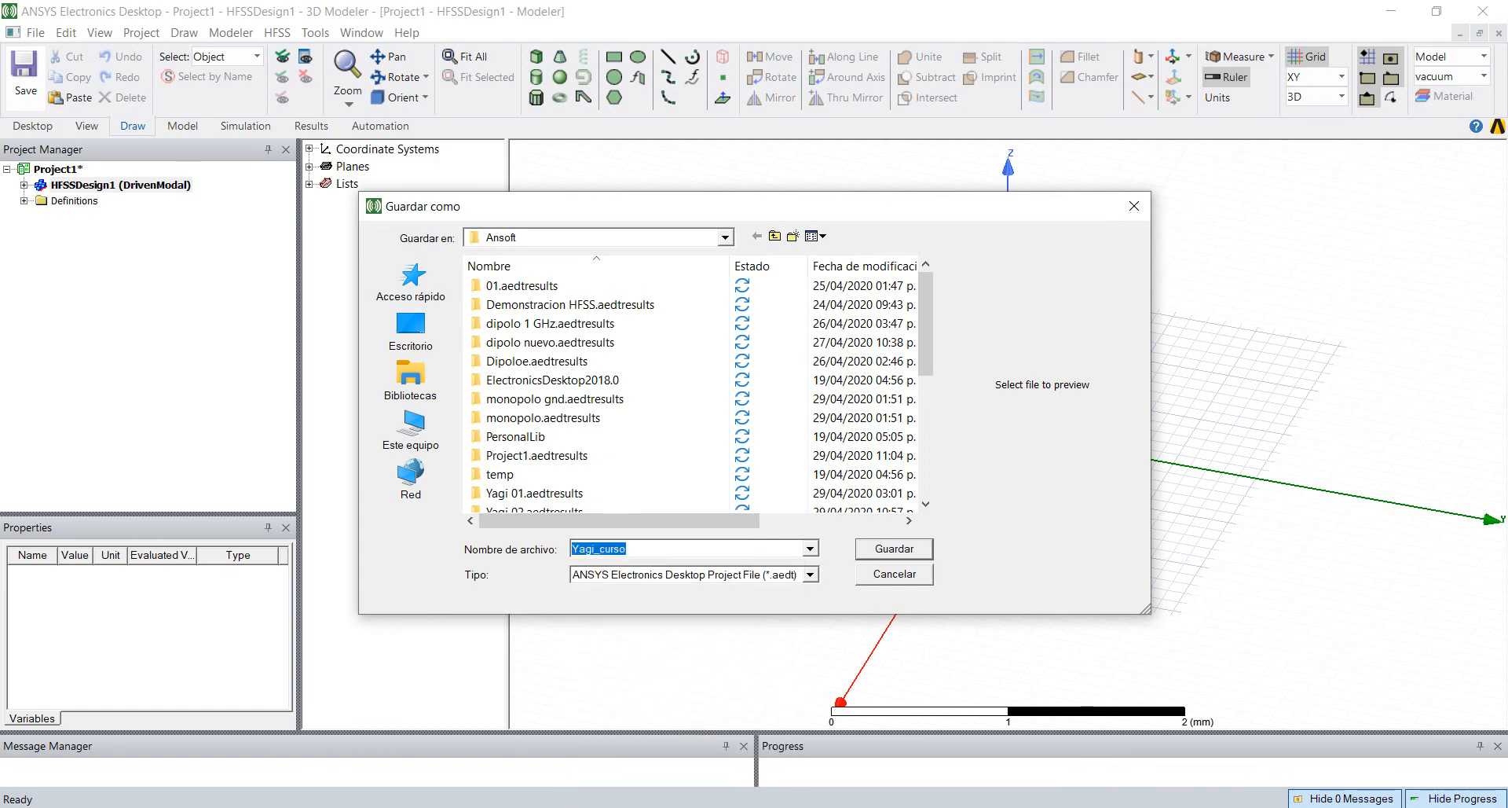
pyautogui.press('Return')
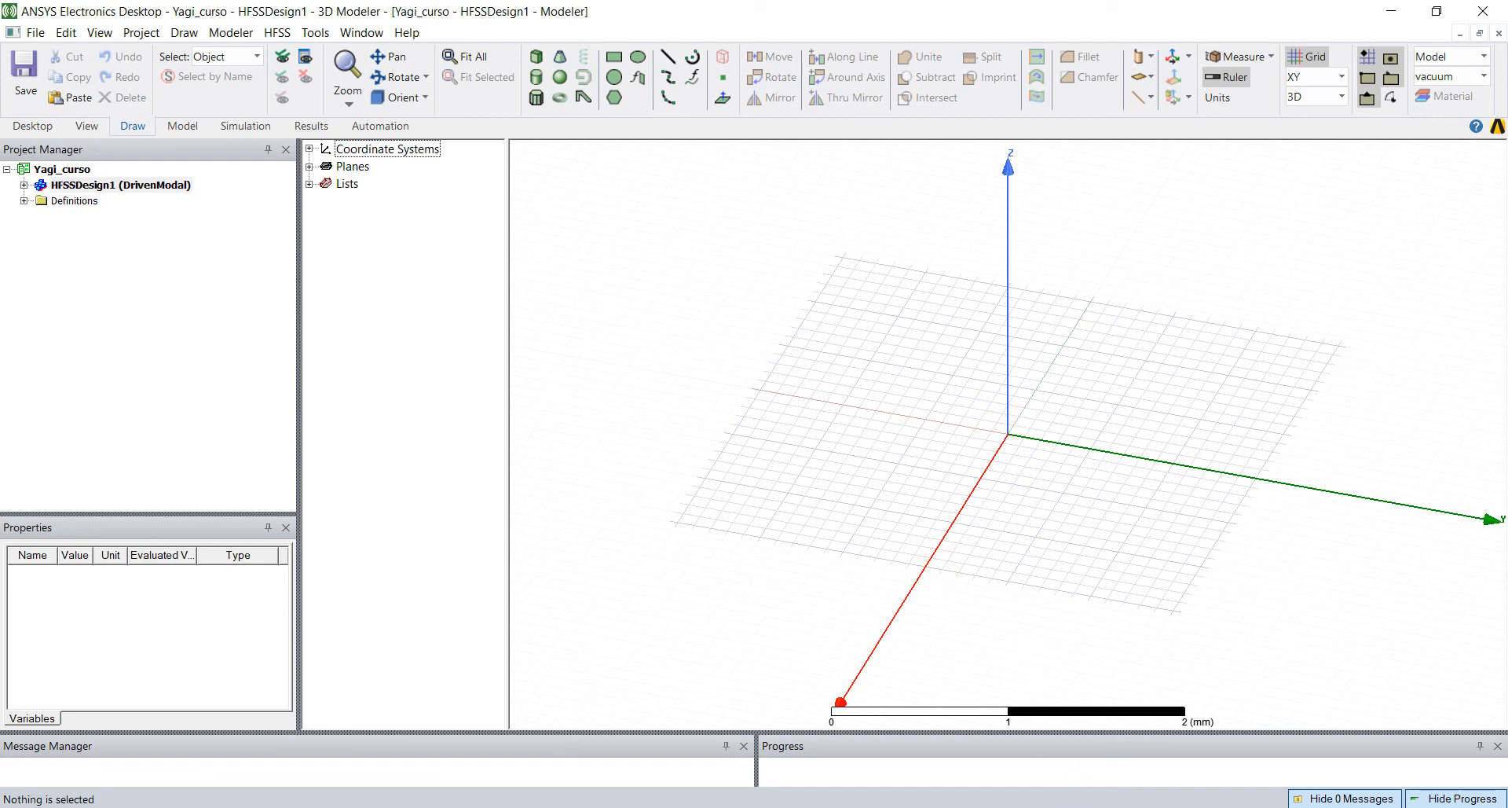
# - Examine the hand-drawn antenna sketch in Photos for the element coordinates, lengths and spacings, and return to ANSYS Electronics Desktop
pyautogui.click(1083, 806)
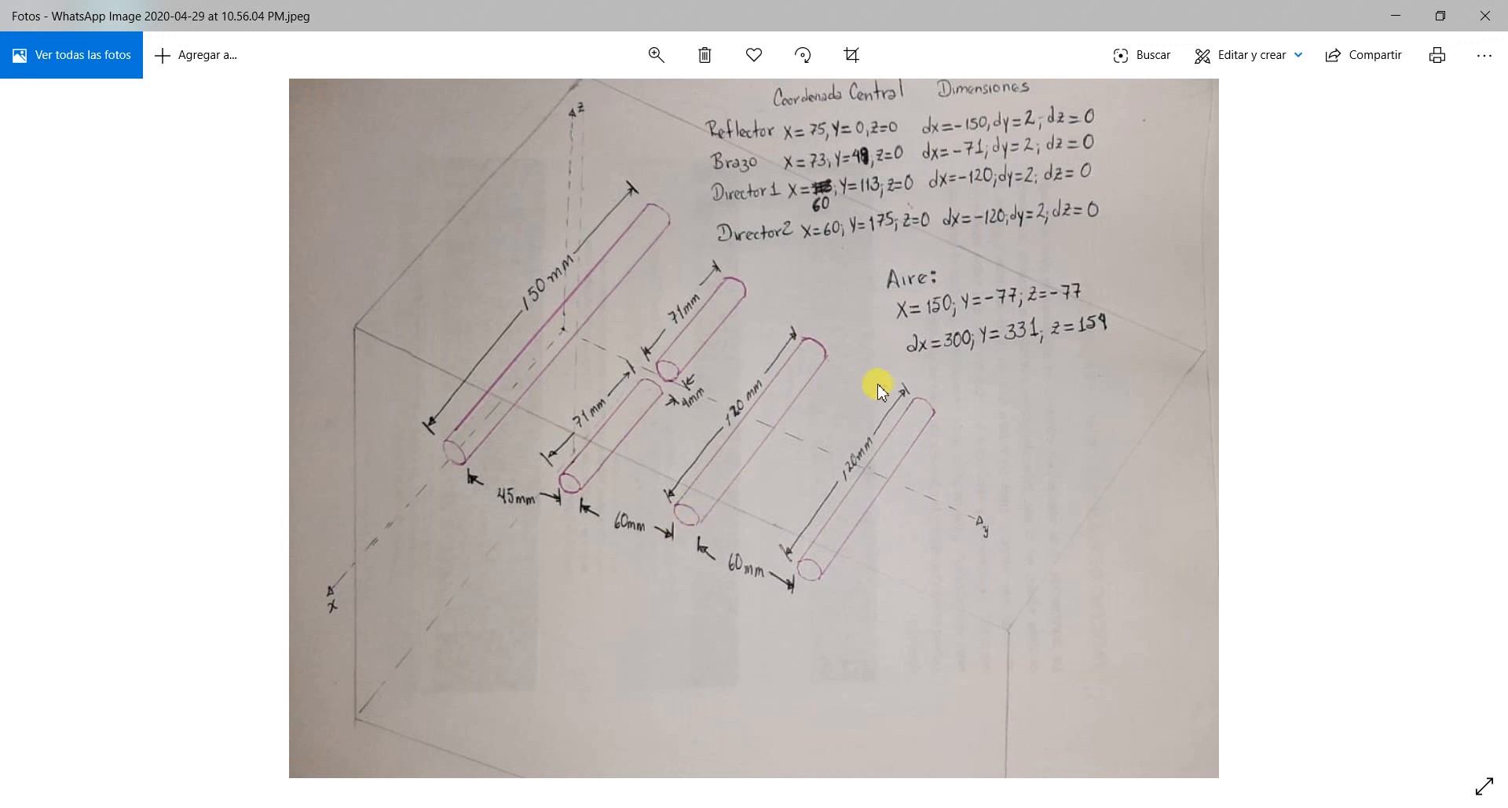
pyautogui.click(1388, 16)
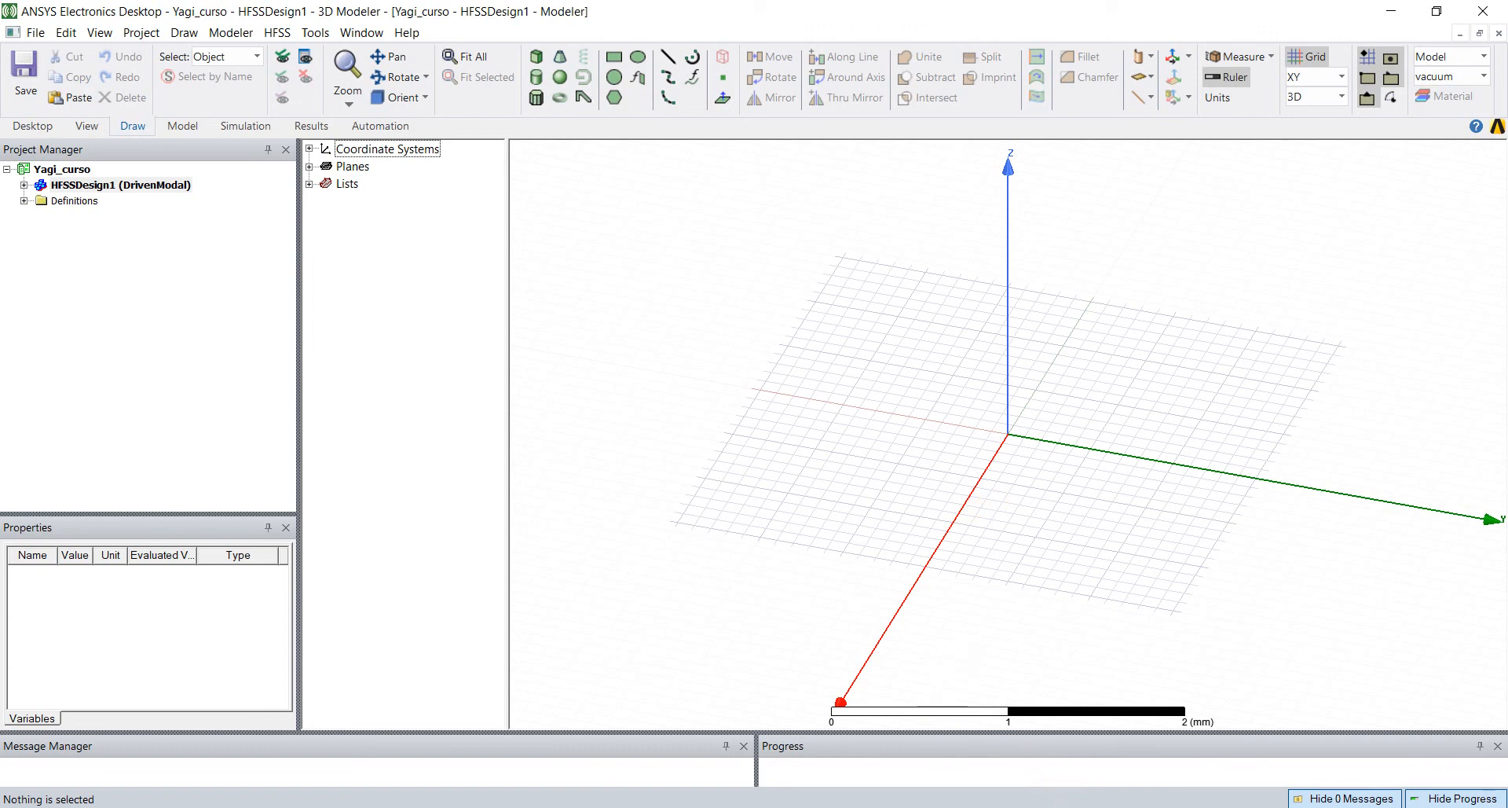
pyautogui.hotkey('alt', 'Tab')
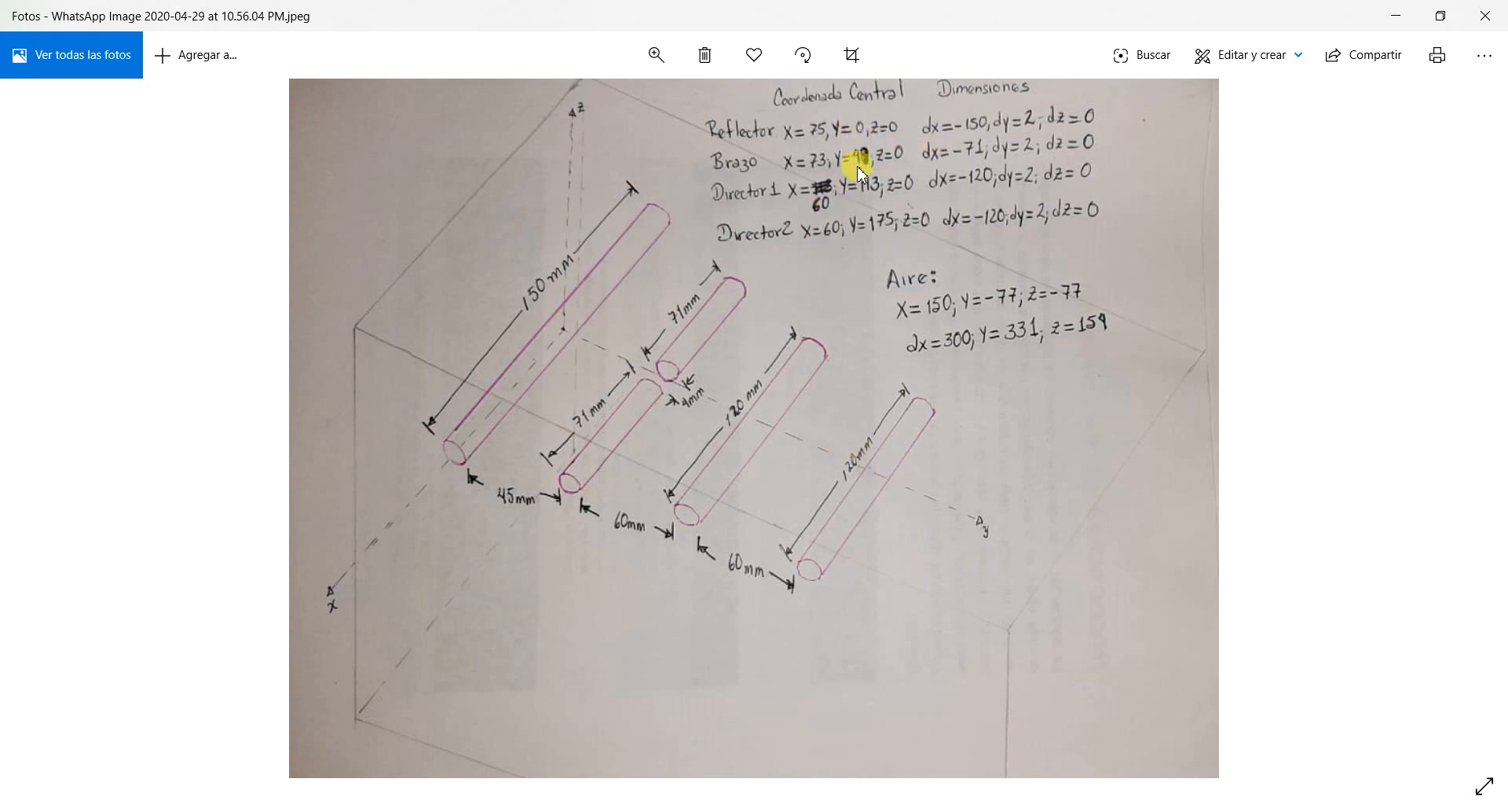
pyautogui.click(1396, 16)
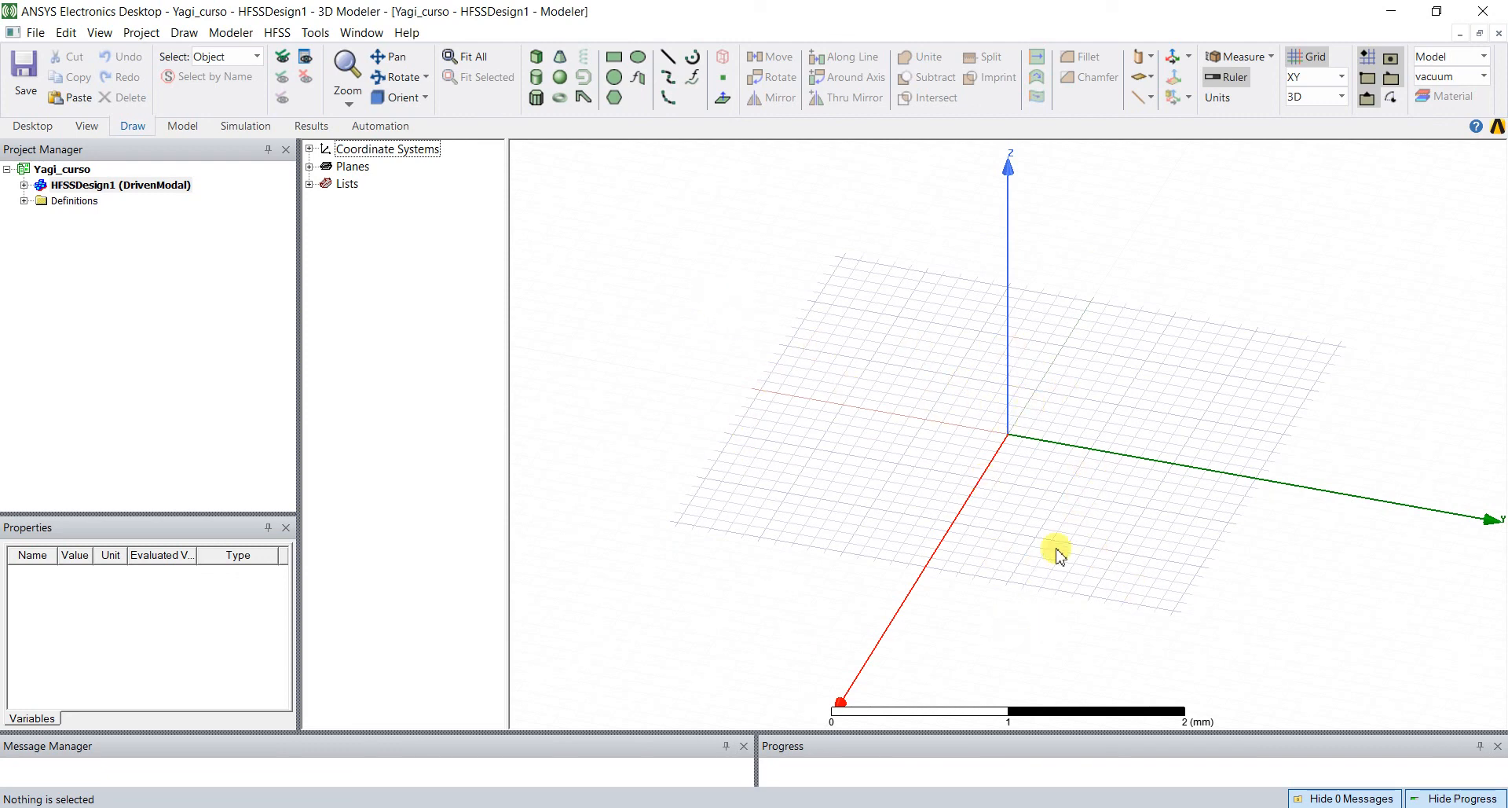
pyautogui.click(1049, 807)
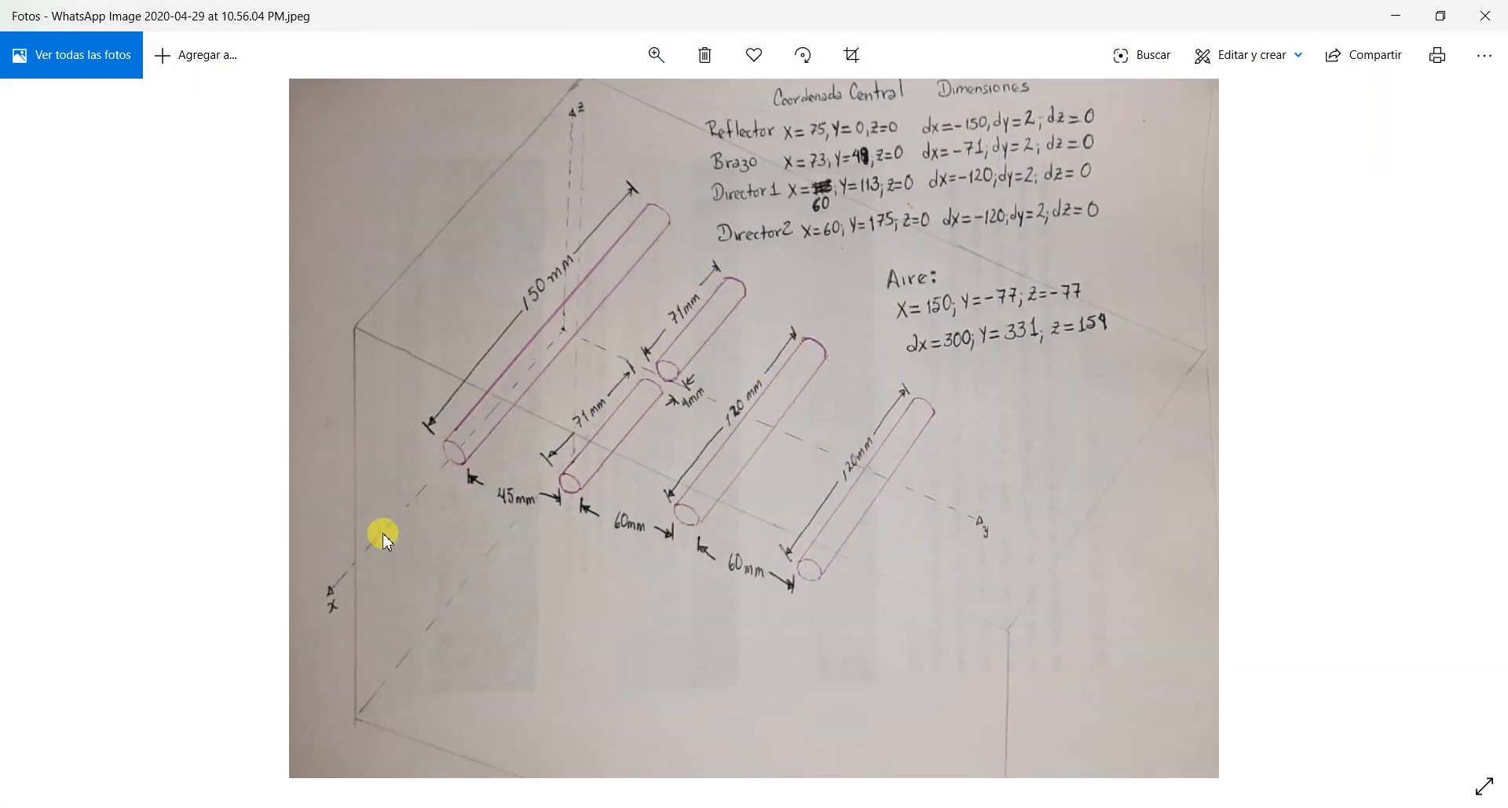
pyautogui.click(1396, 14)
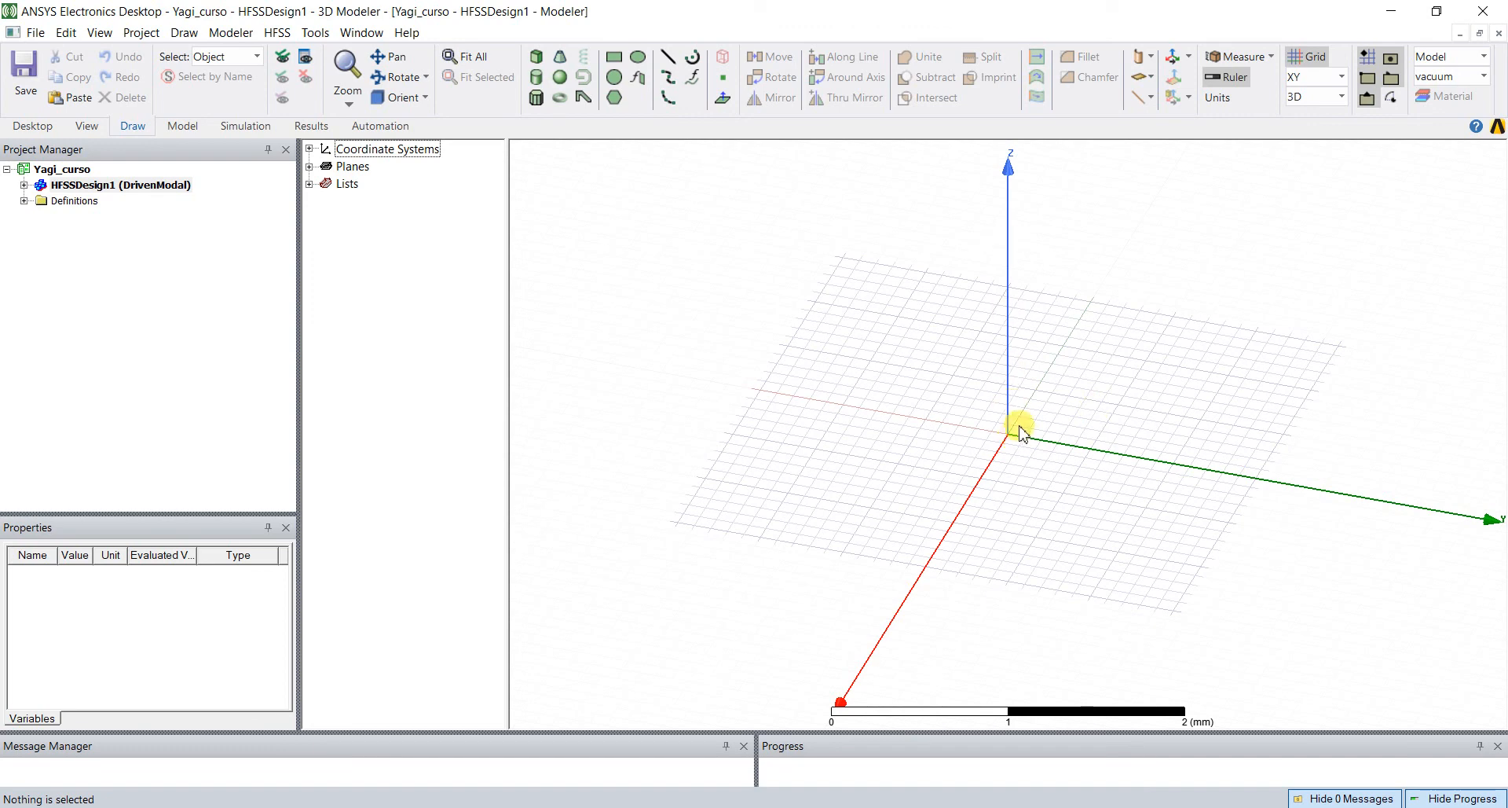
# - Set the drawing plane of the 3D modeler to YZ
pyautogui.click(1342, 76)
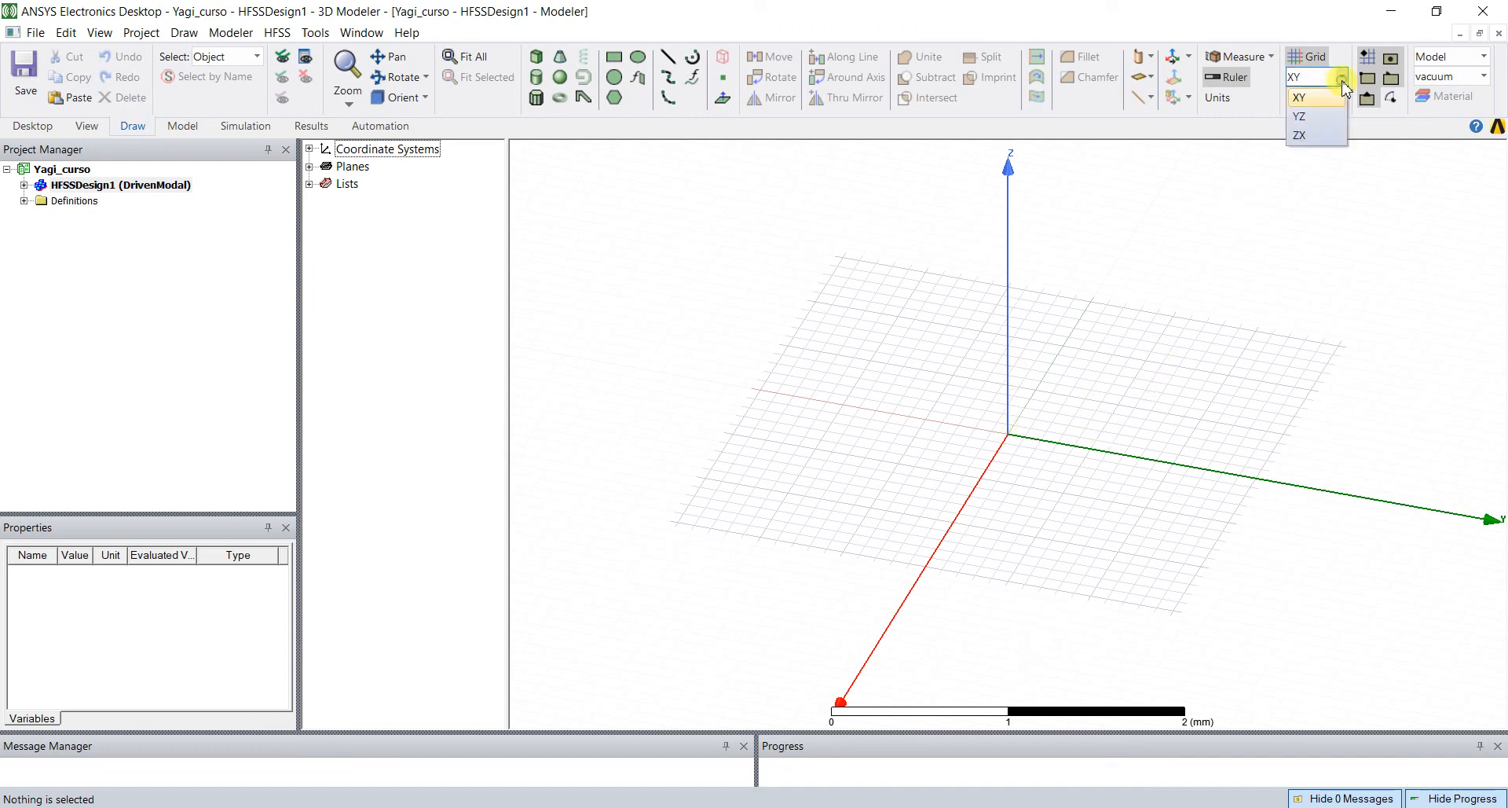
pyautogui.click(1314, 118)
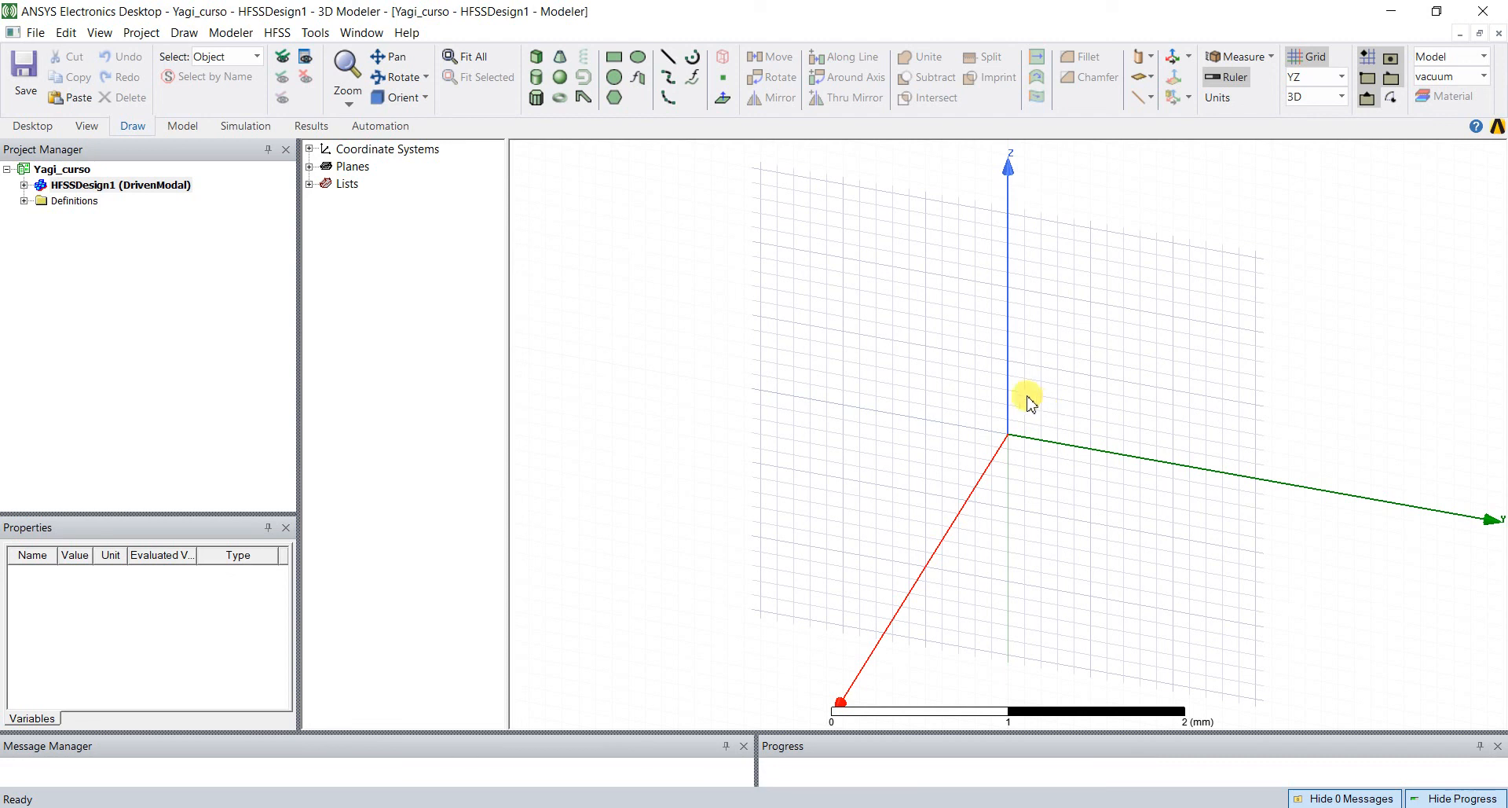
pyautogui.click(999, 409)
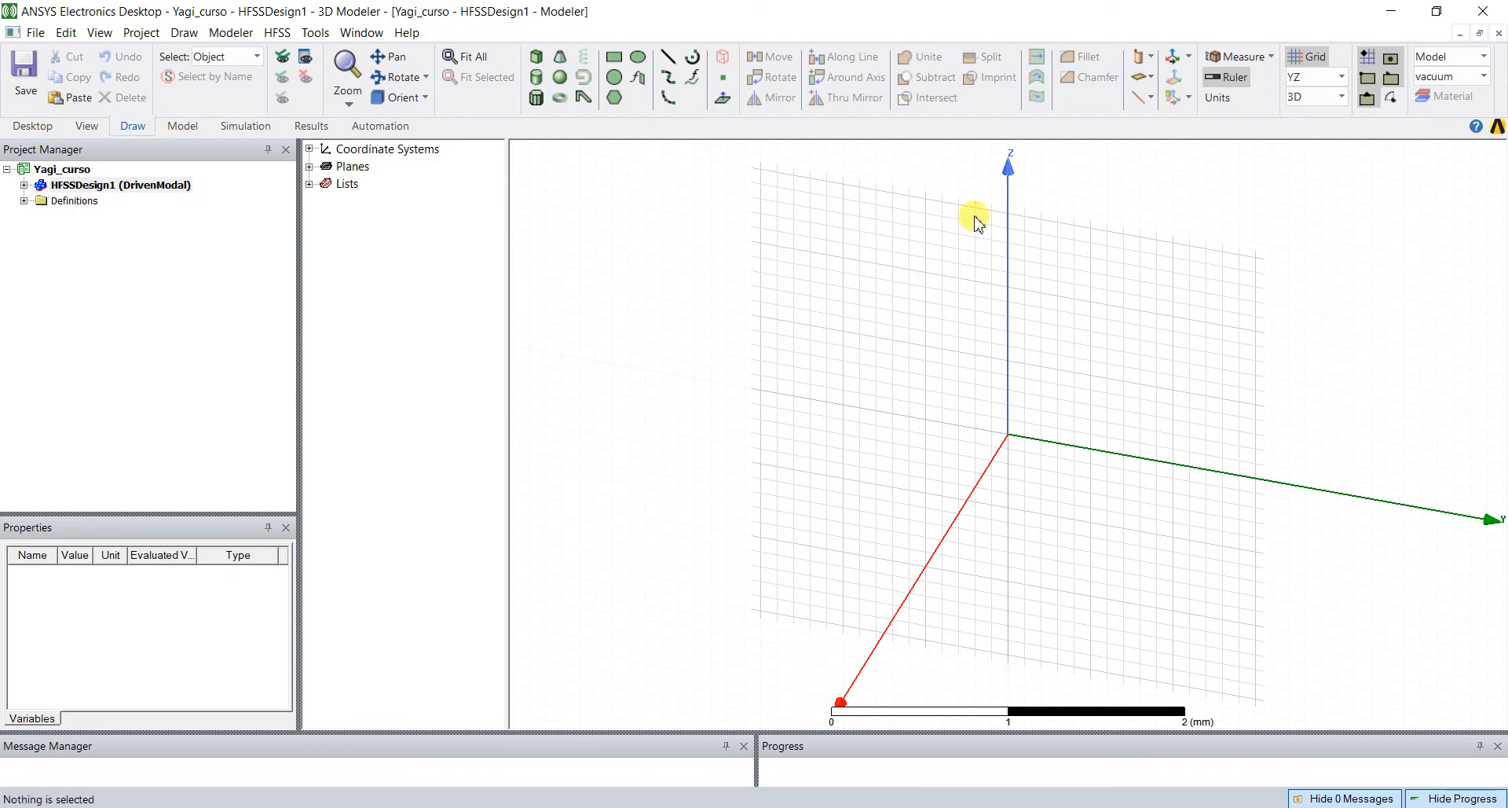
# - Create the first cylinder with its base centred at the origin, a 2 mm radius and a 75 mm length along X
pyautogui.click(537, 79)
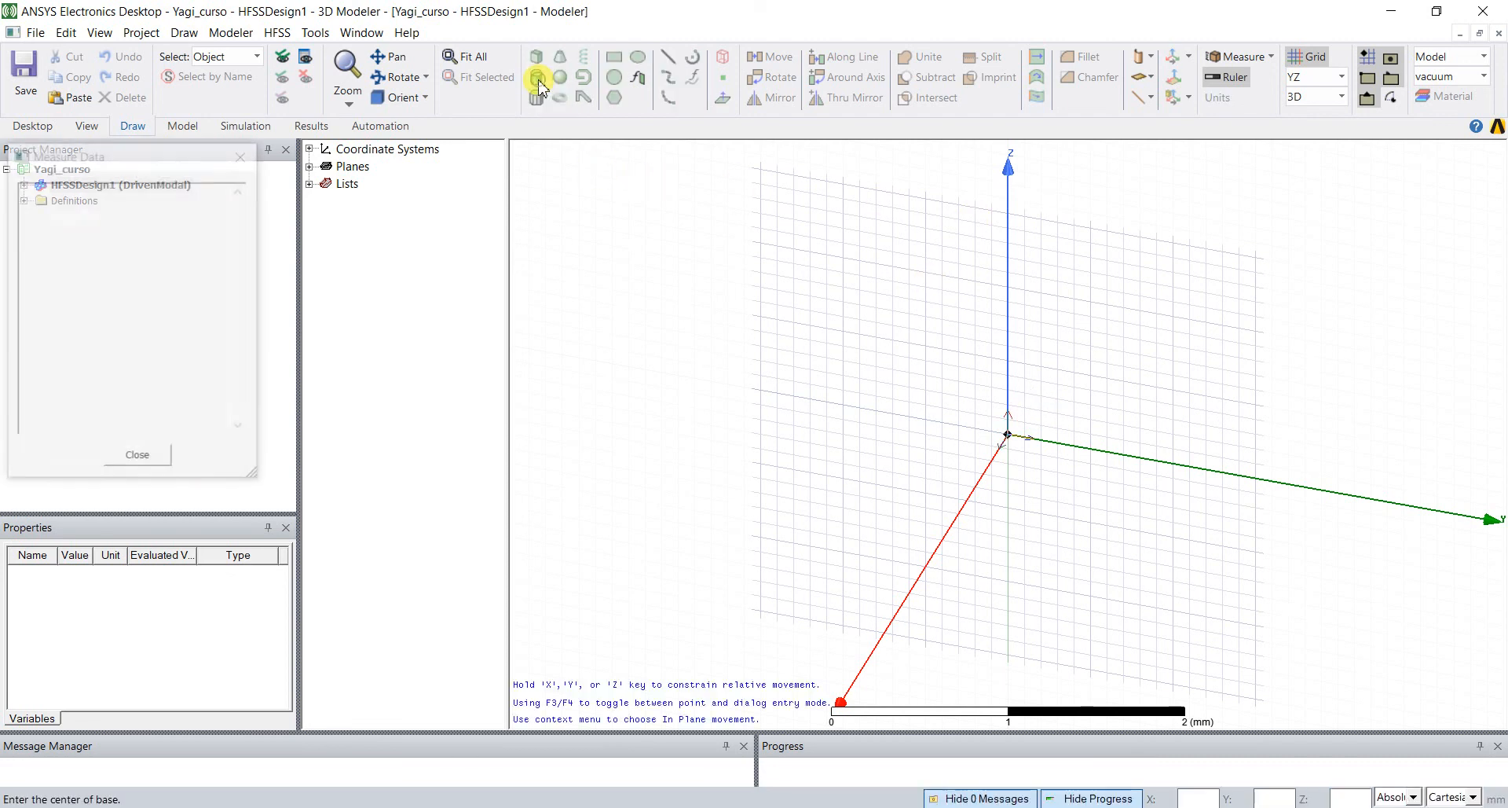
pyautogui.click(1010, 436)
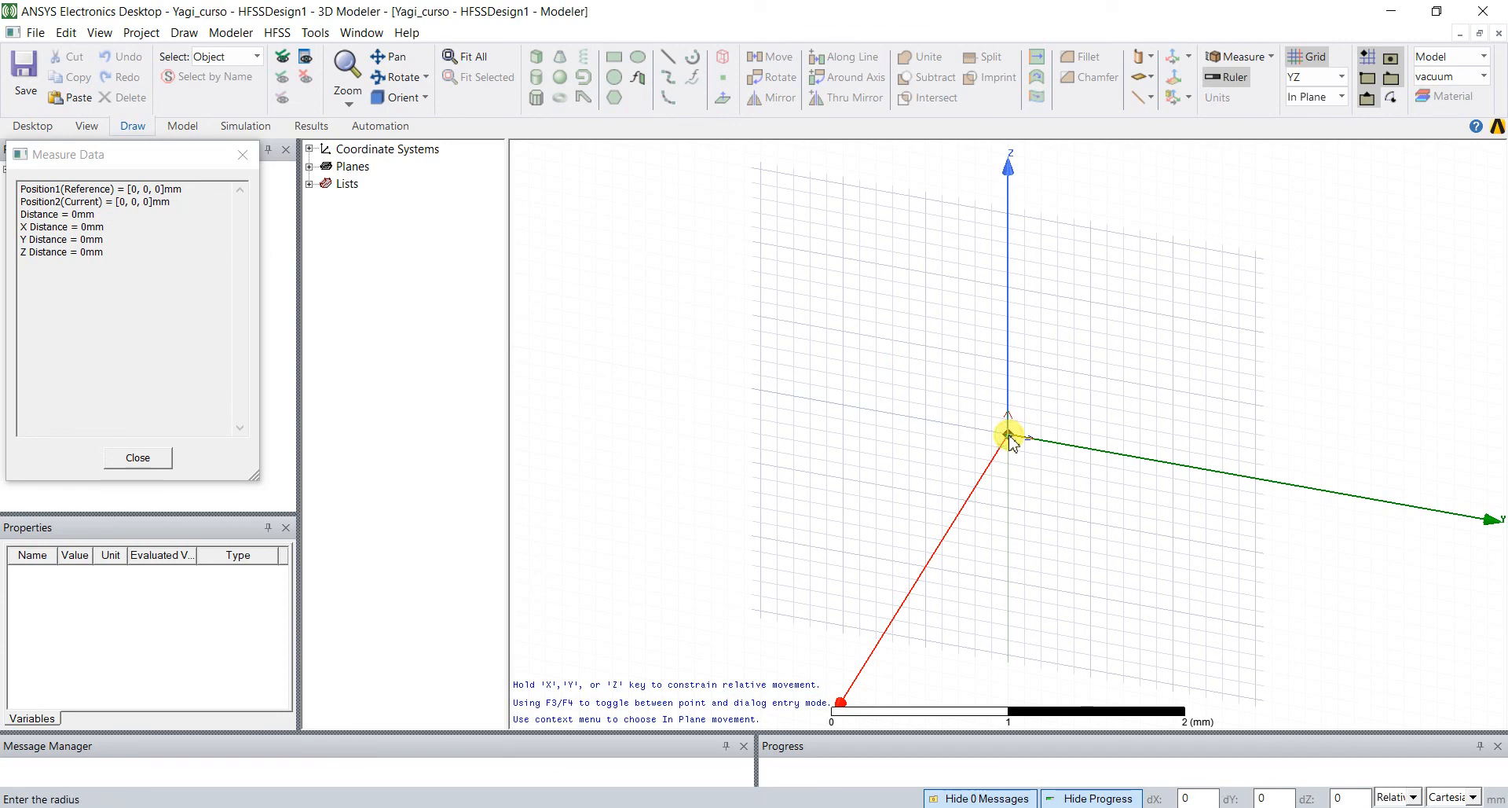
pyautogui.press('Tab')
pyautogui.write('75')
pyautogui.press('Tab')
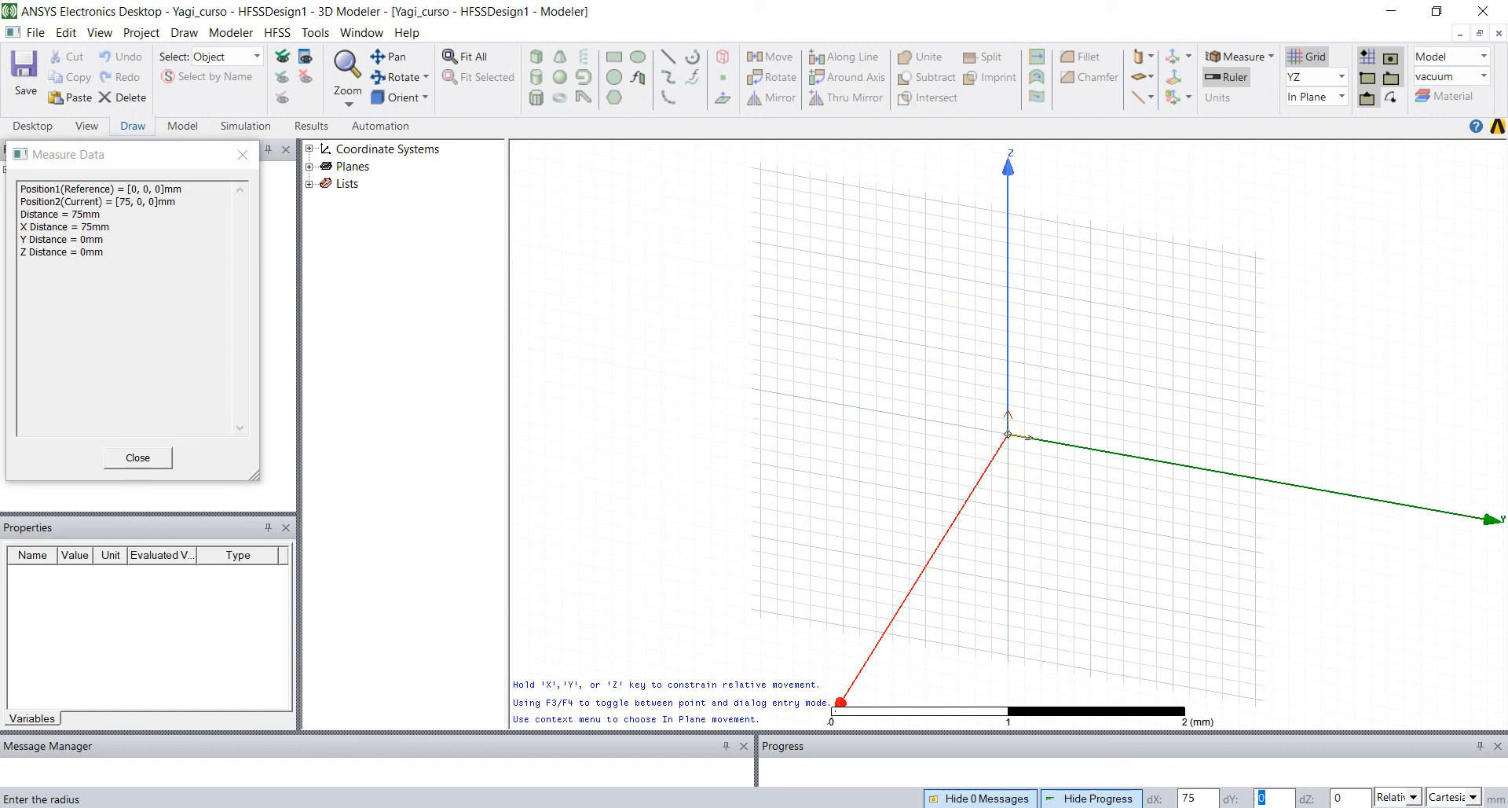
pyautogui.write('2')
pyautogui.press('Tab')
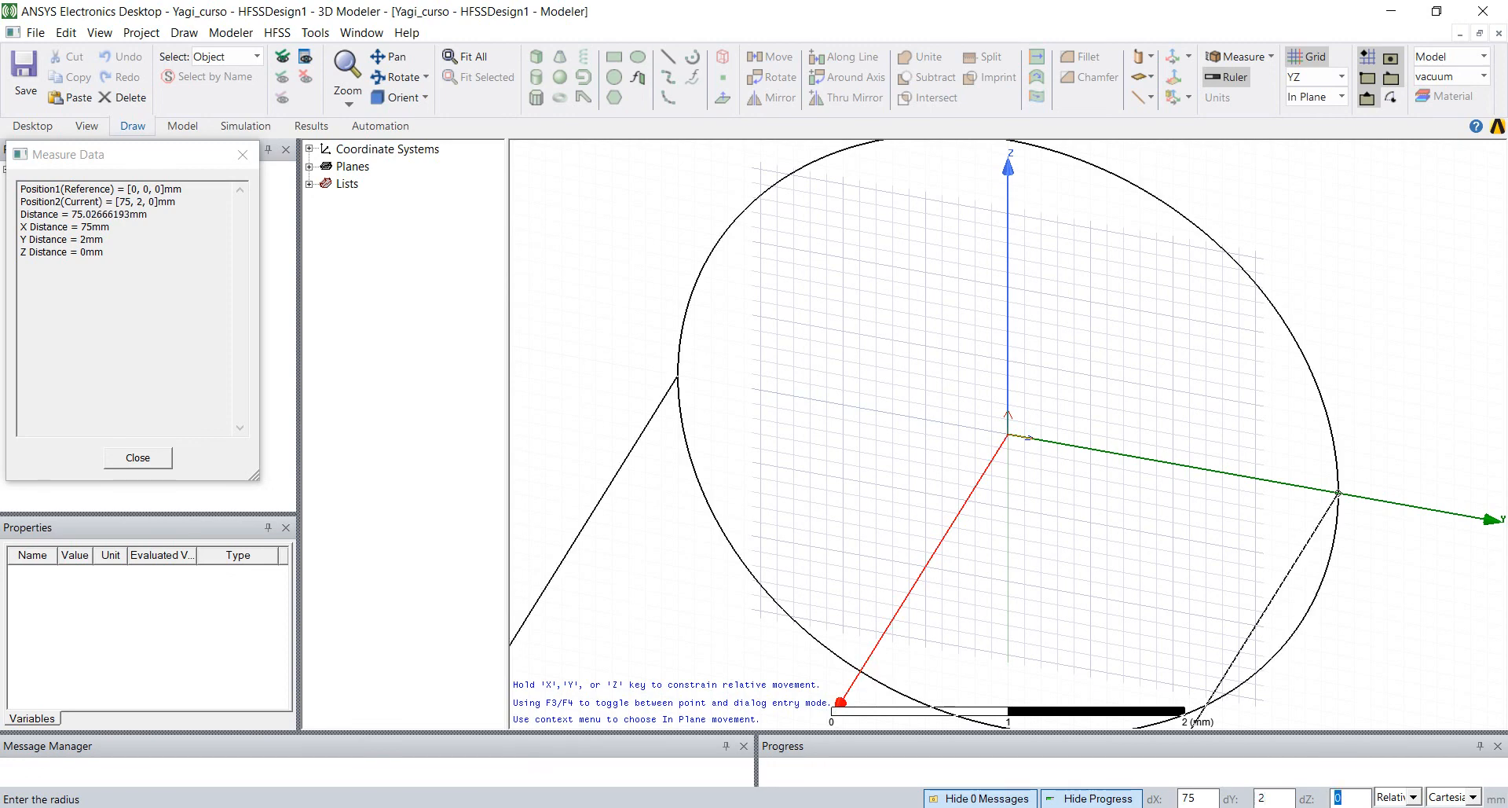
pyautogui.press('Return')
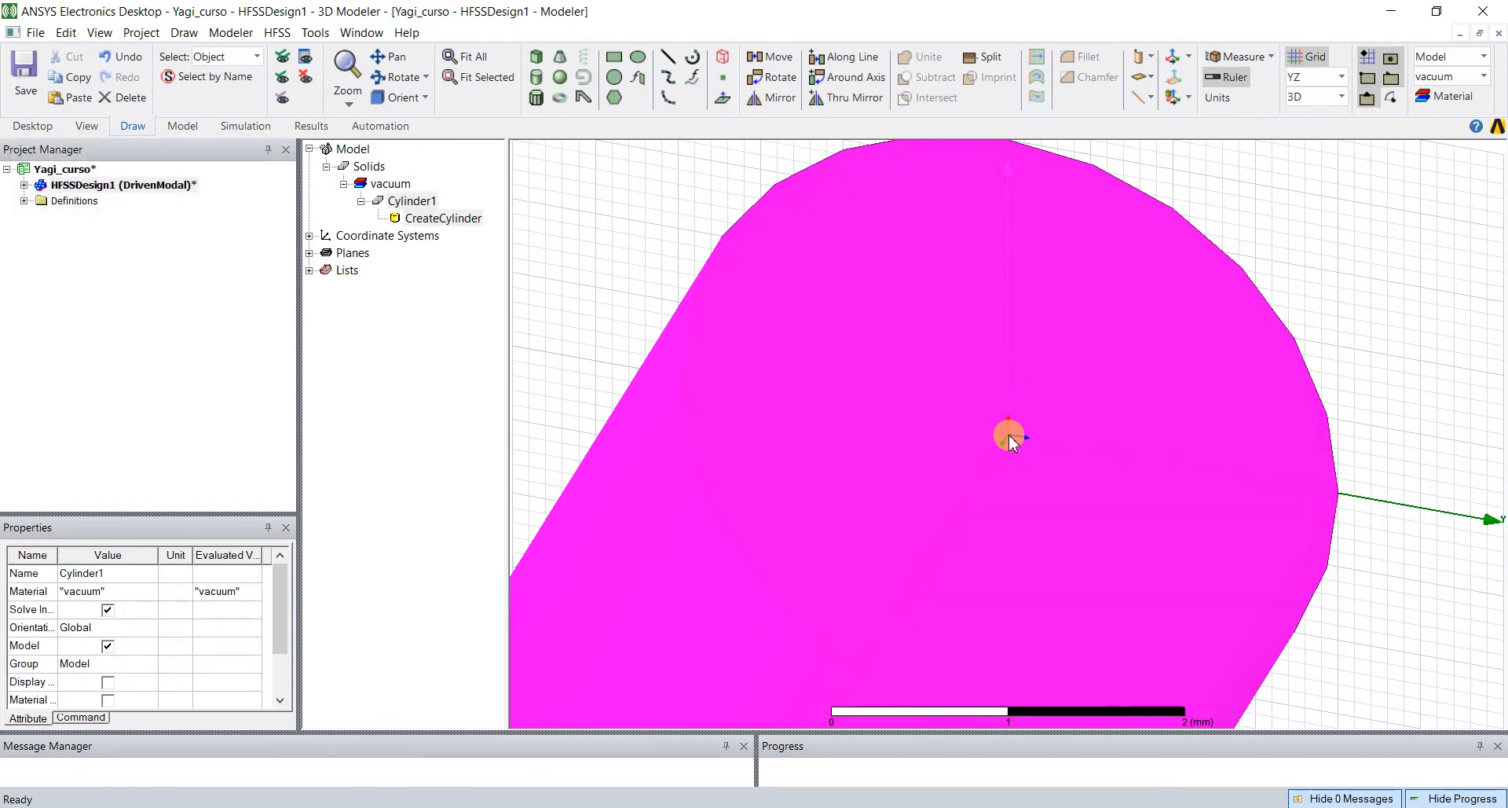
pyautogui.click(1328, 298)
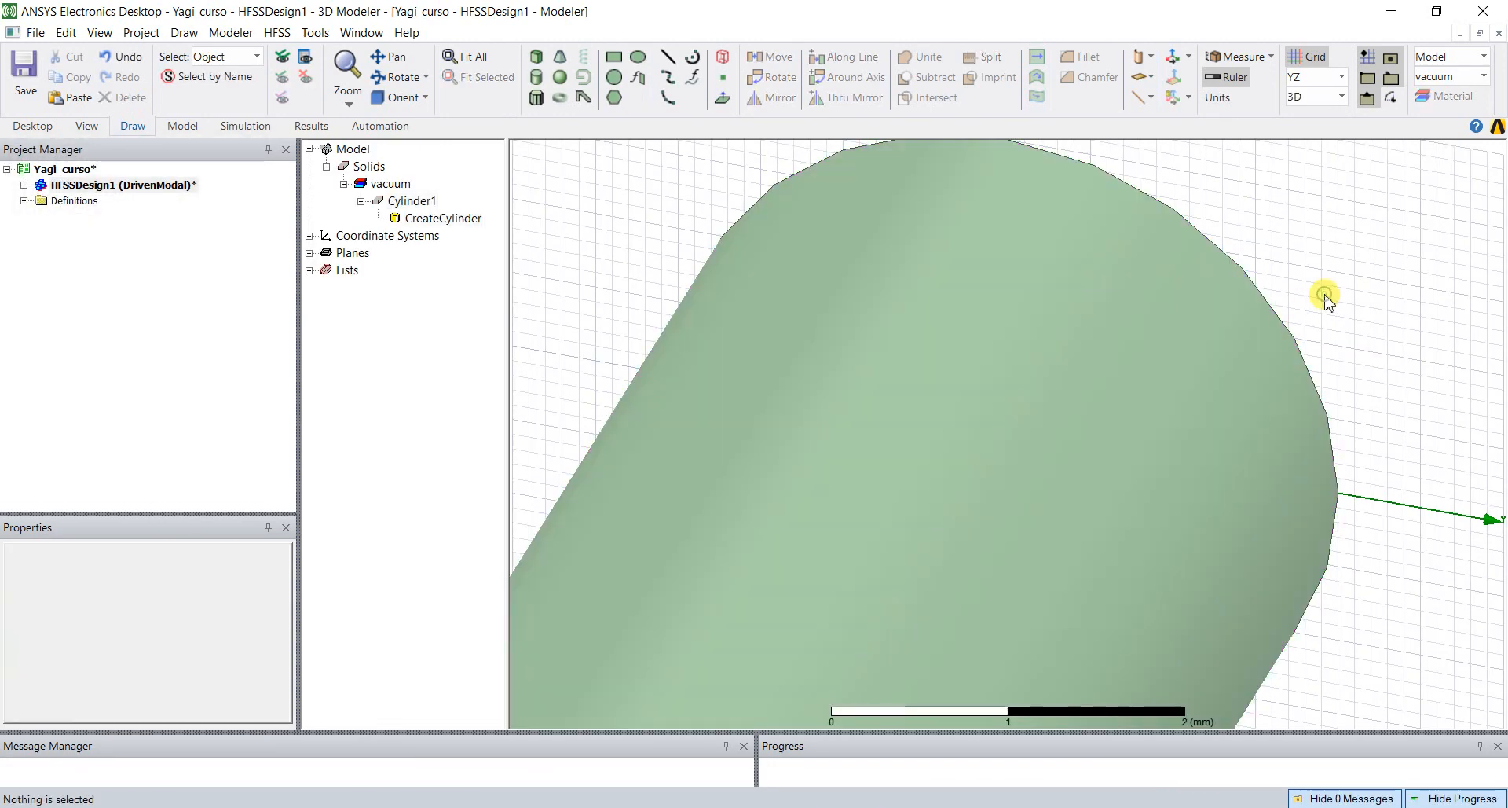
pyautogui.hotkey('ctrl', 'd')
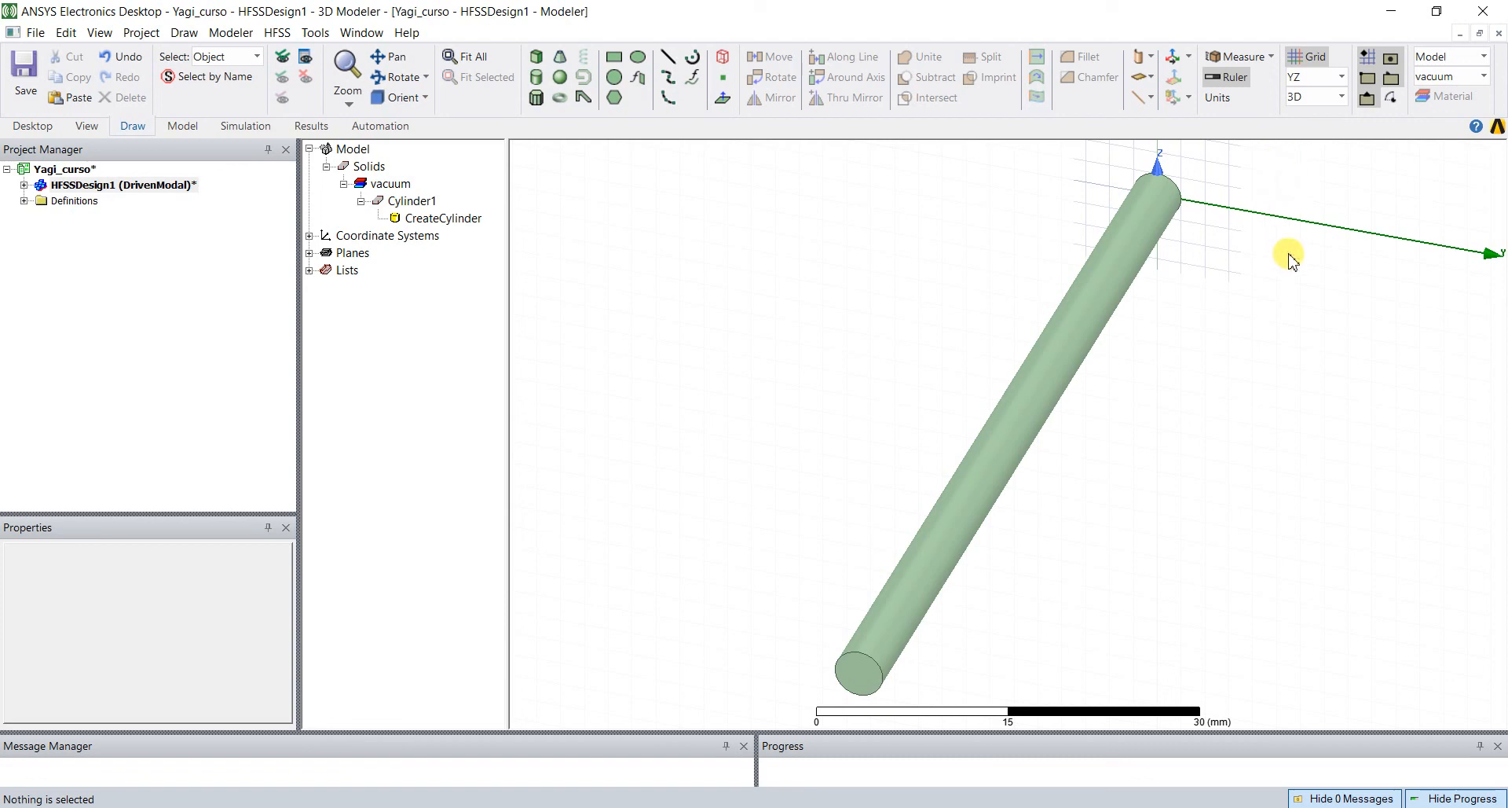
# - Check the arm's coordinates in the sketch and place a second cylinder's base centre at X 2, Y 49, Z 0 mm
pyautogui.click(825, 806)
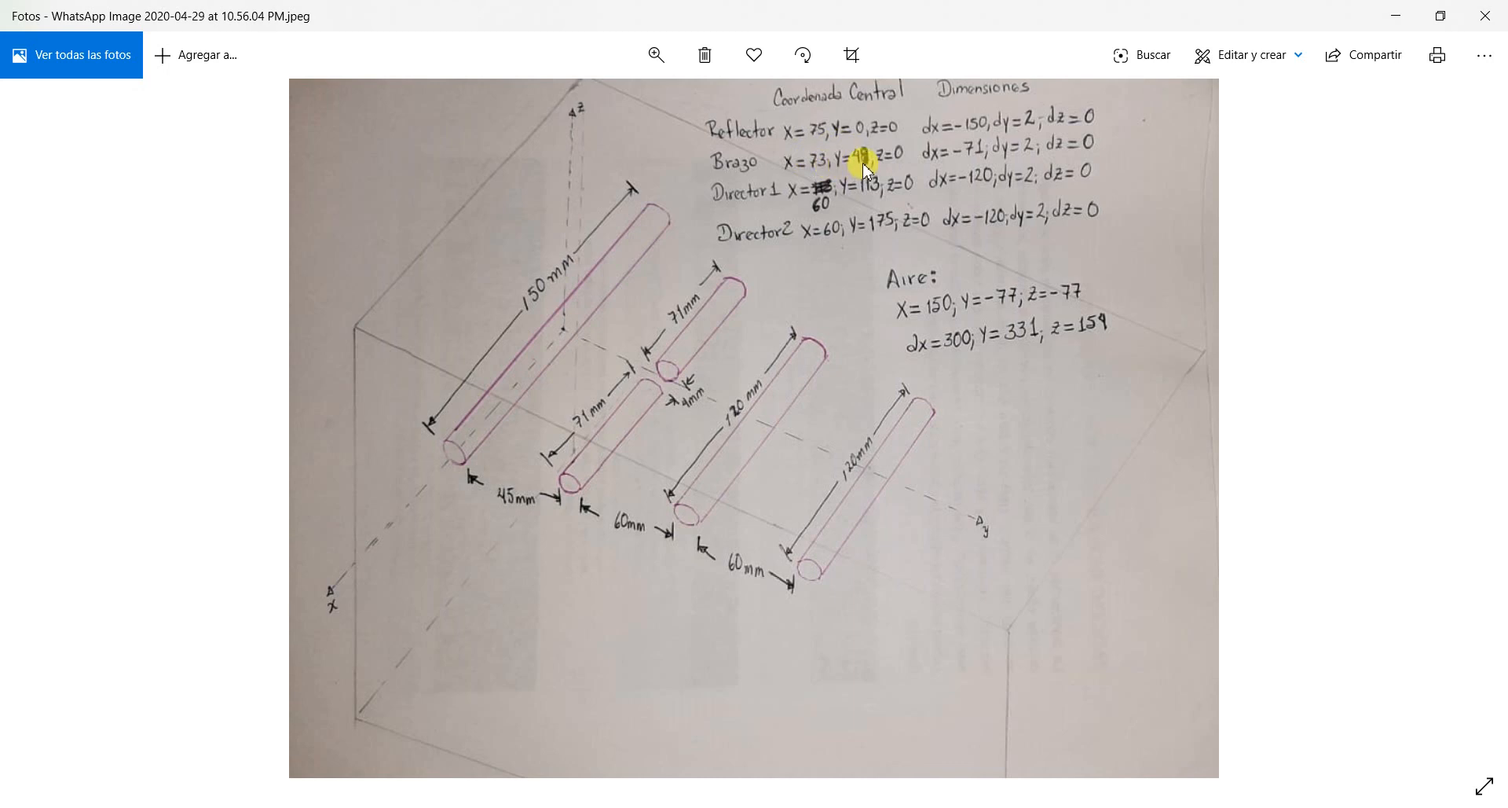
pyautogui.click(1394, 17)
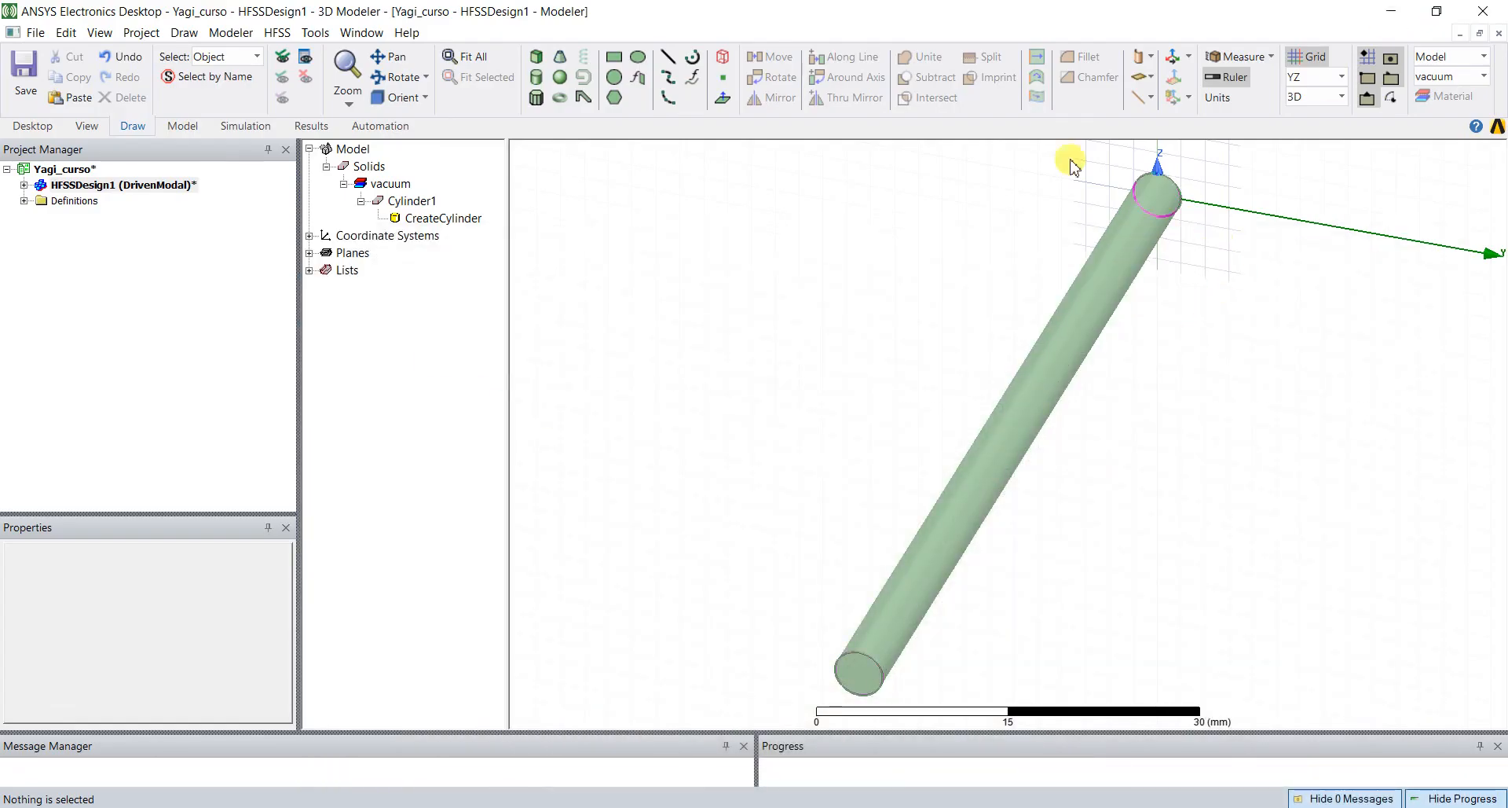
pyautogui.click(537, 78)
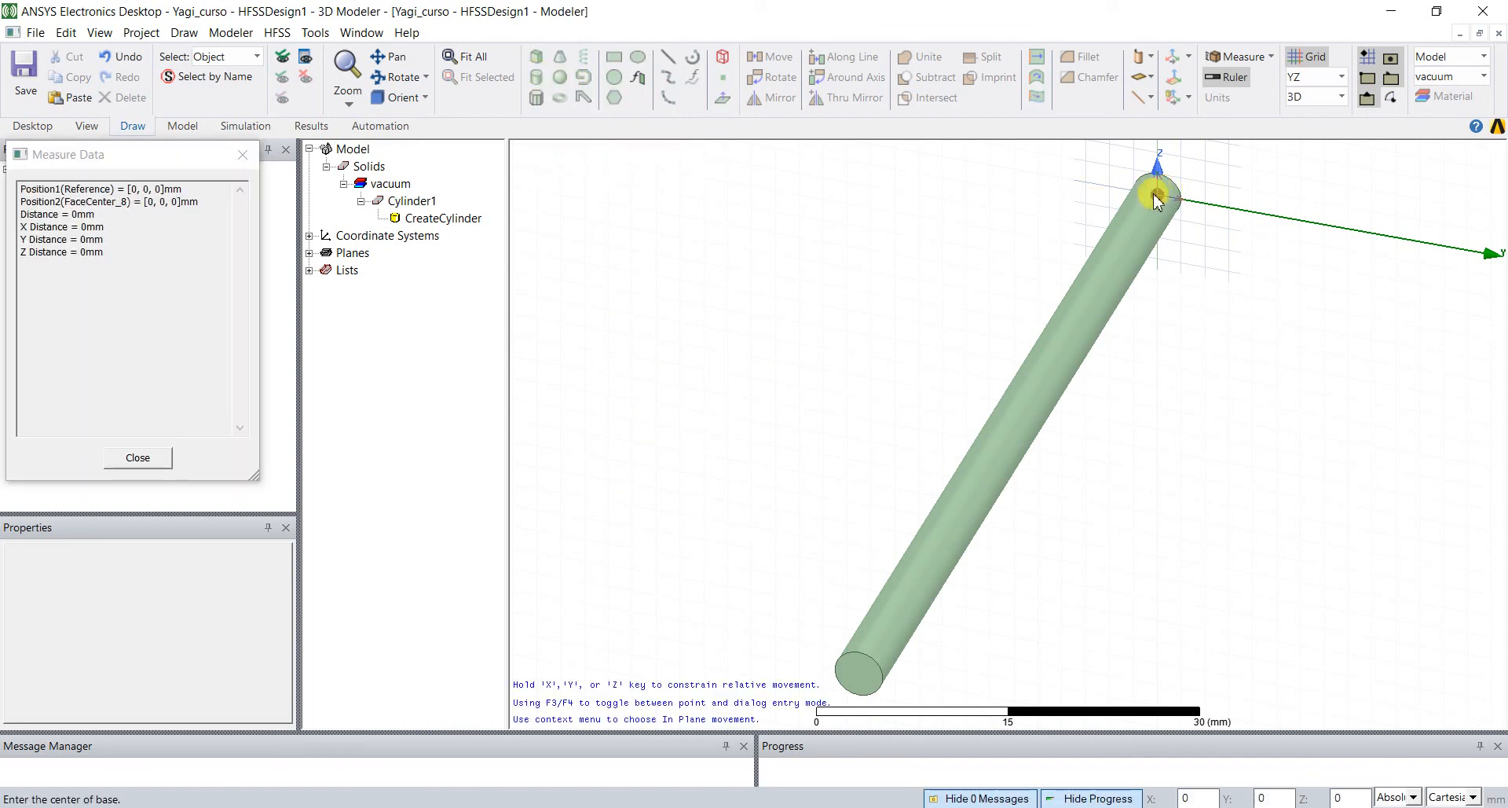
pyautogui.press('Tab')
pyautogui.write('2')
pyautogui.press('Tab')
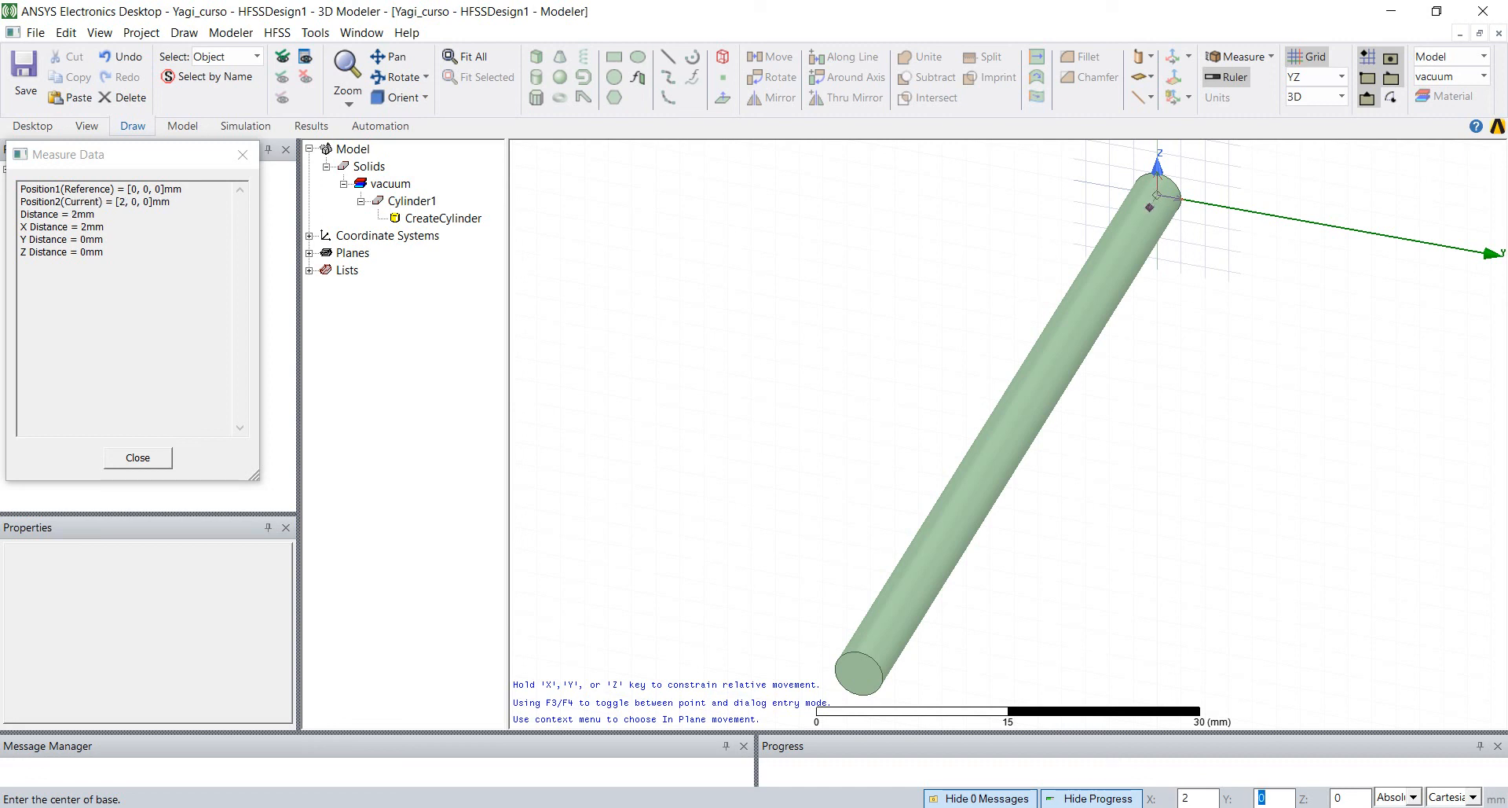
pyautogui.write('49')
pyautogui.press('Tab')
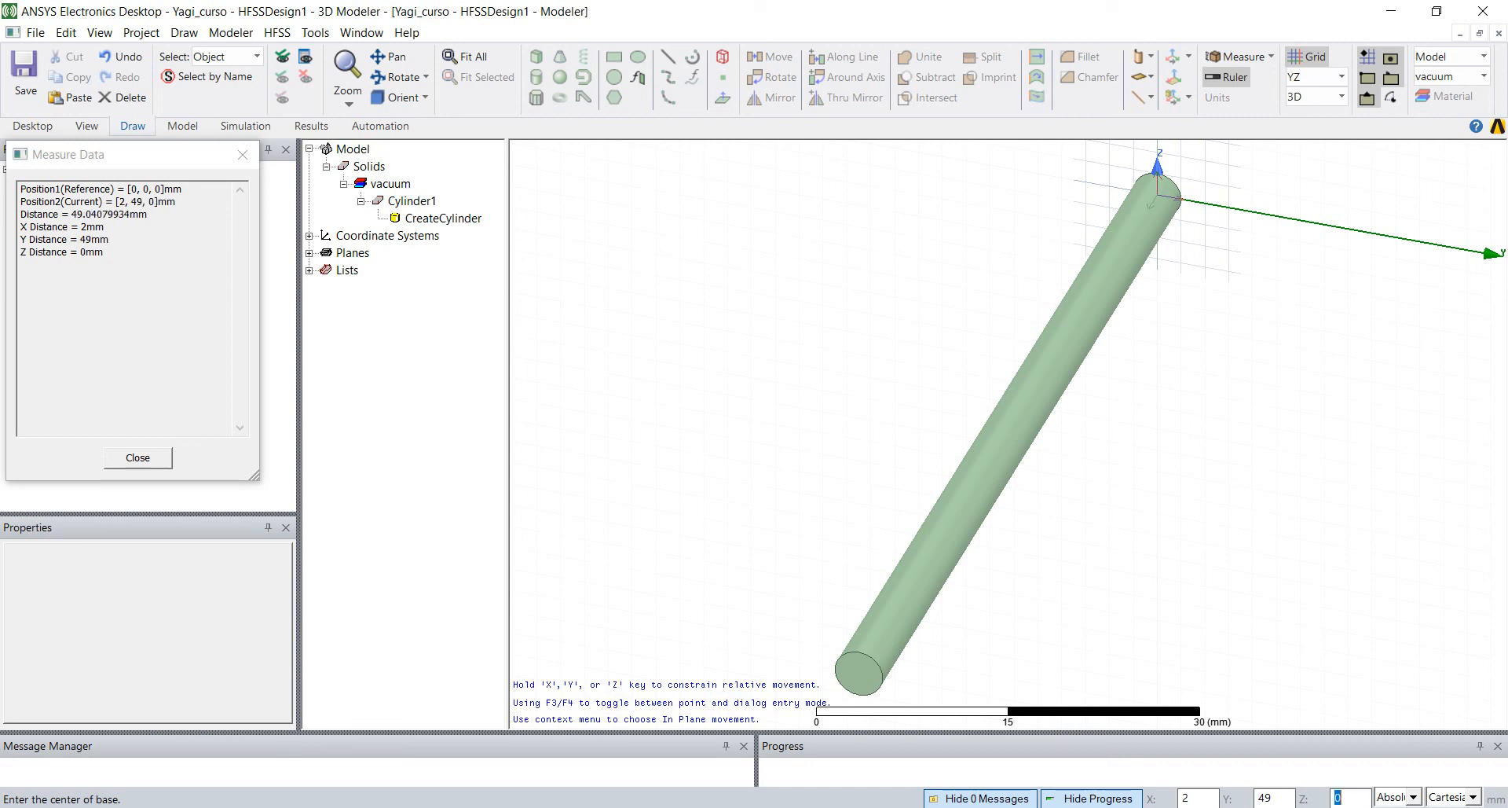
pyautogui.press('Return')
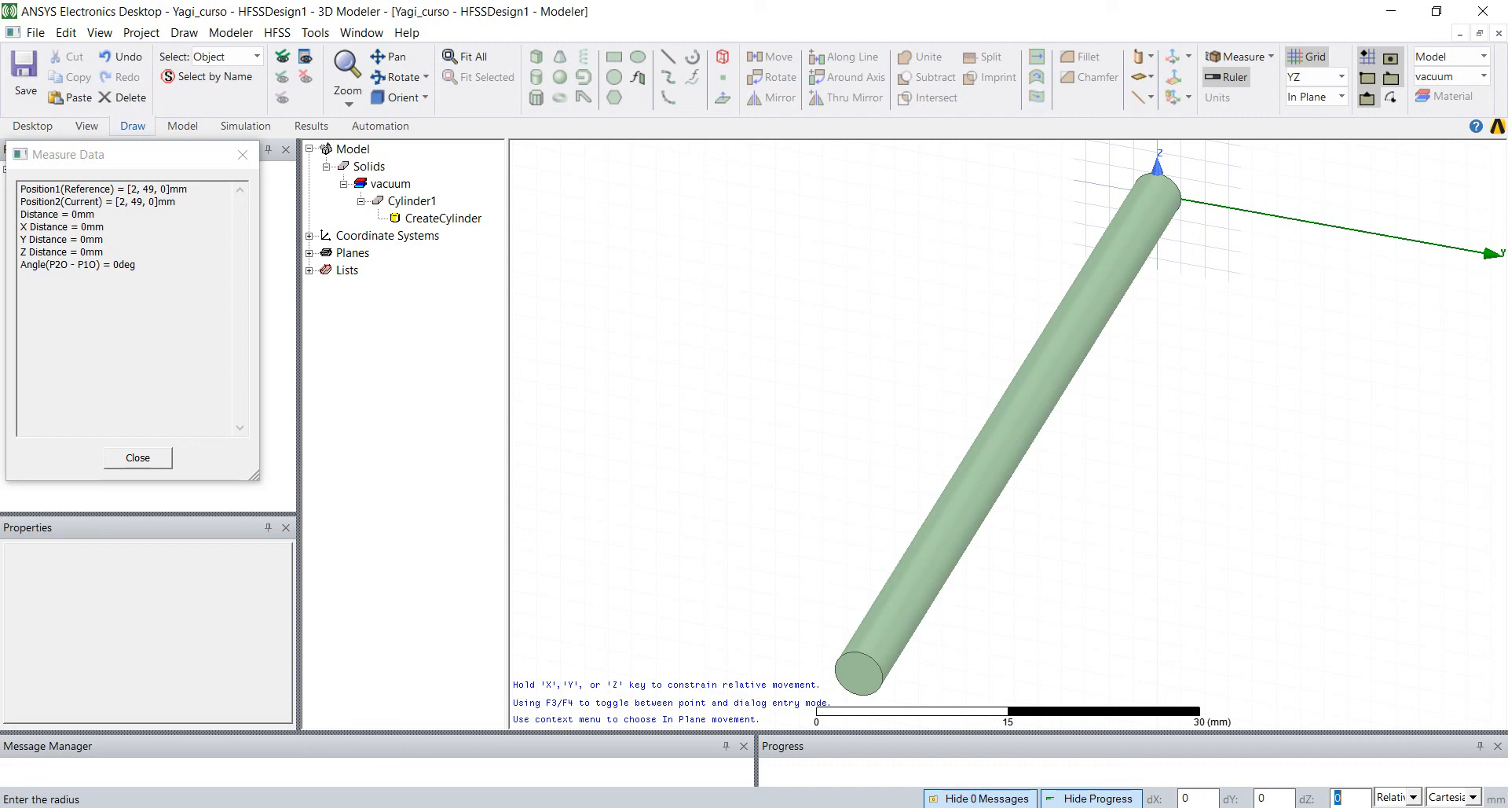
# - Complete the second cylinder with a 2 mm radius and a 71 mm length along X
pyautogui.press('Tab')
pyautogui.write('7')
pyautogui.press('Tab')
pyautogui.write('2')
pyautogui.press('Tab')
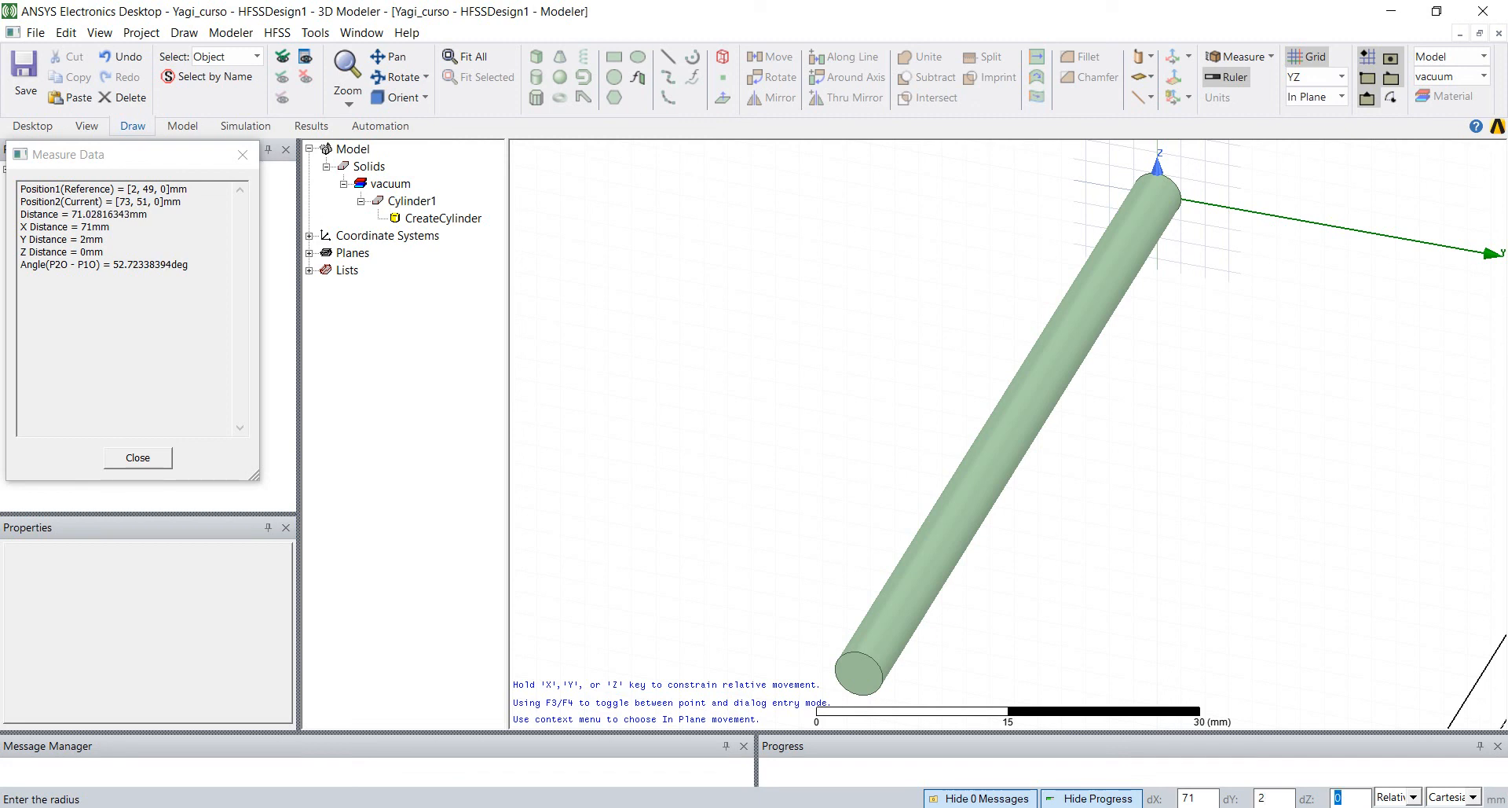
pyautogui.press('Return')
pyautogui.press('Return')
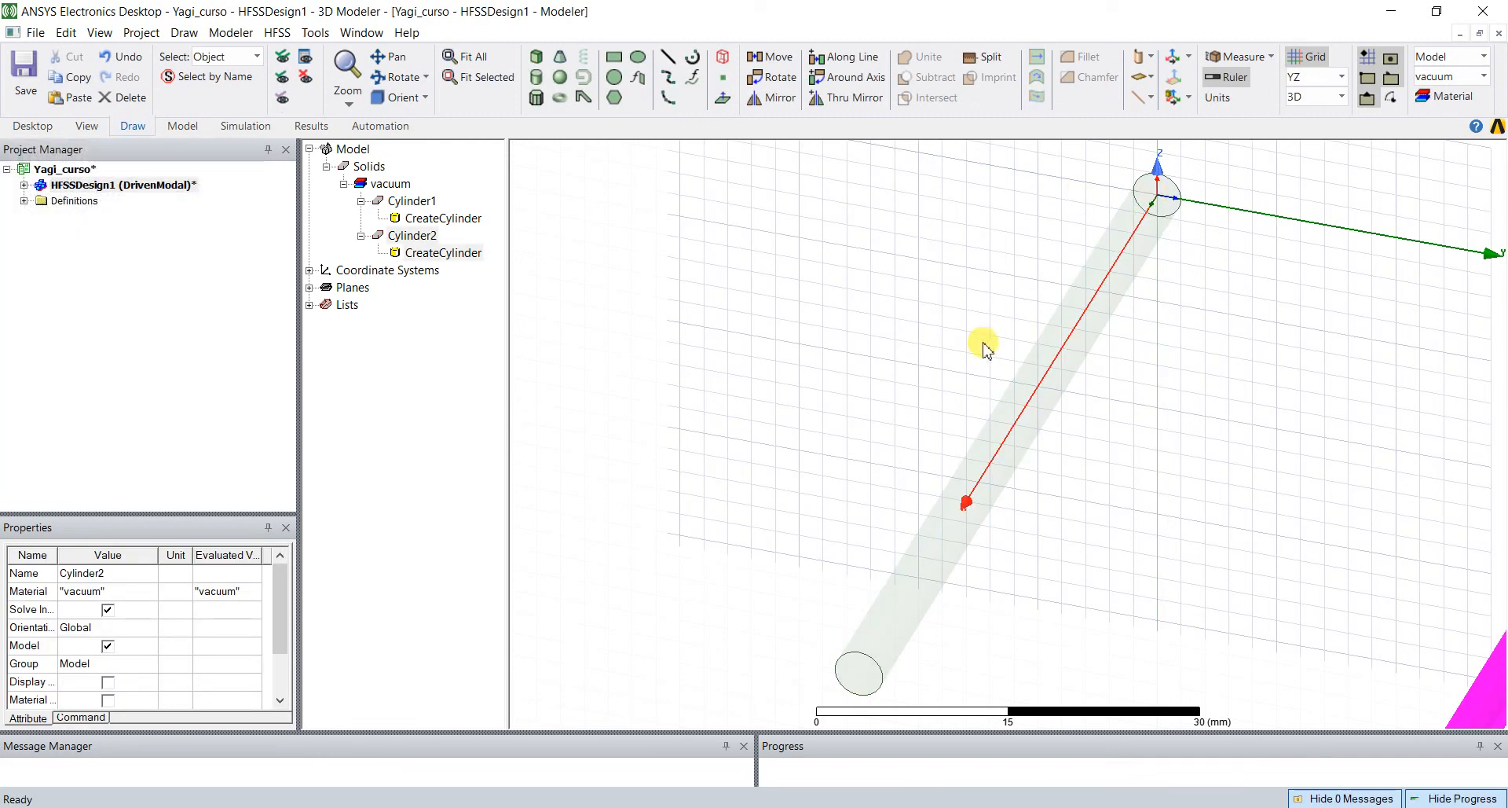
pyautogui.hotkey('ctrl', 'd')
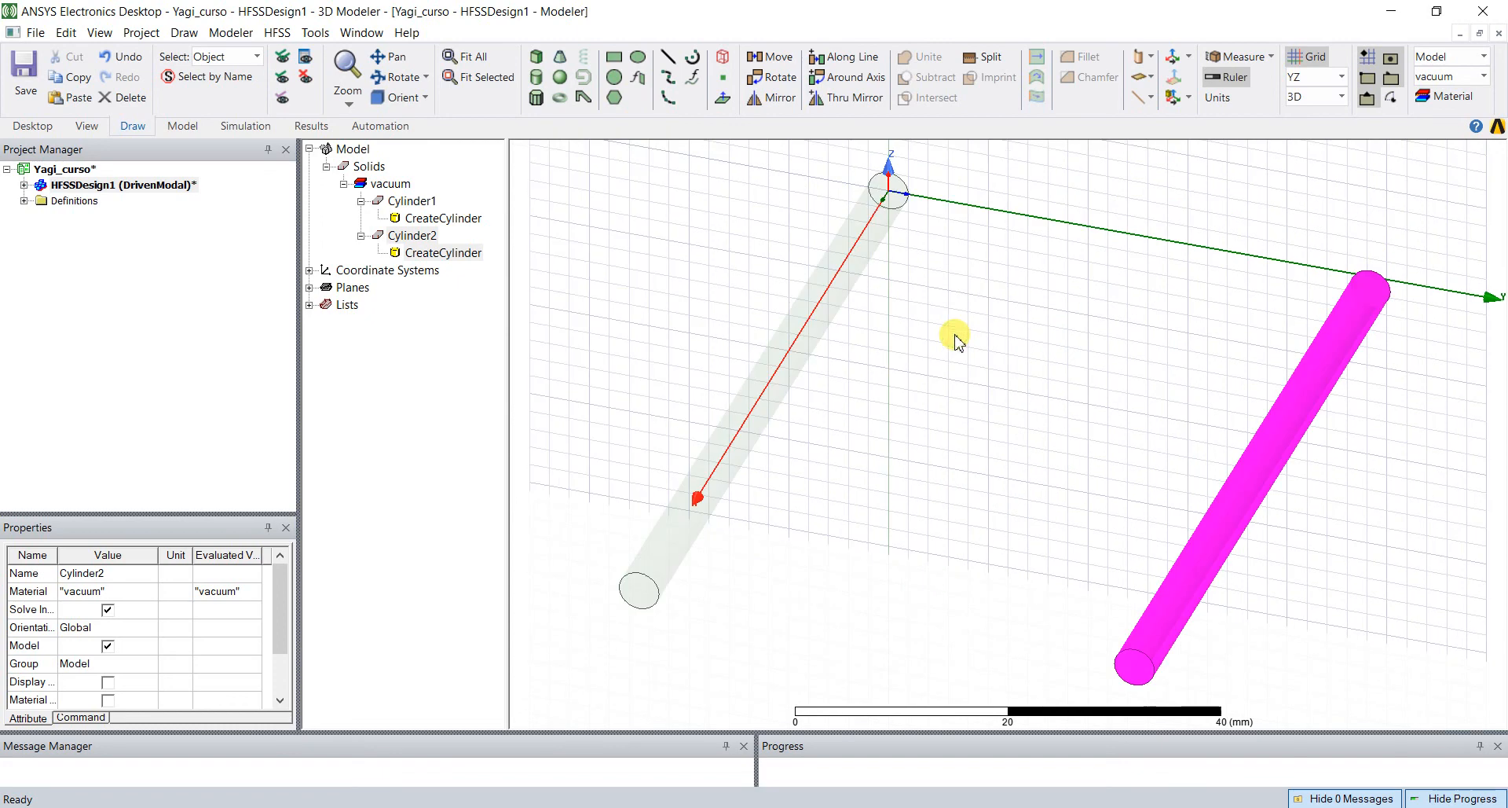
pyautogui.click(1084, 388)
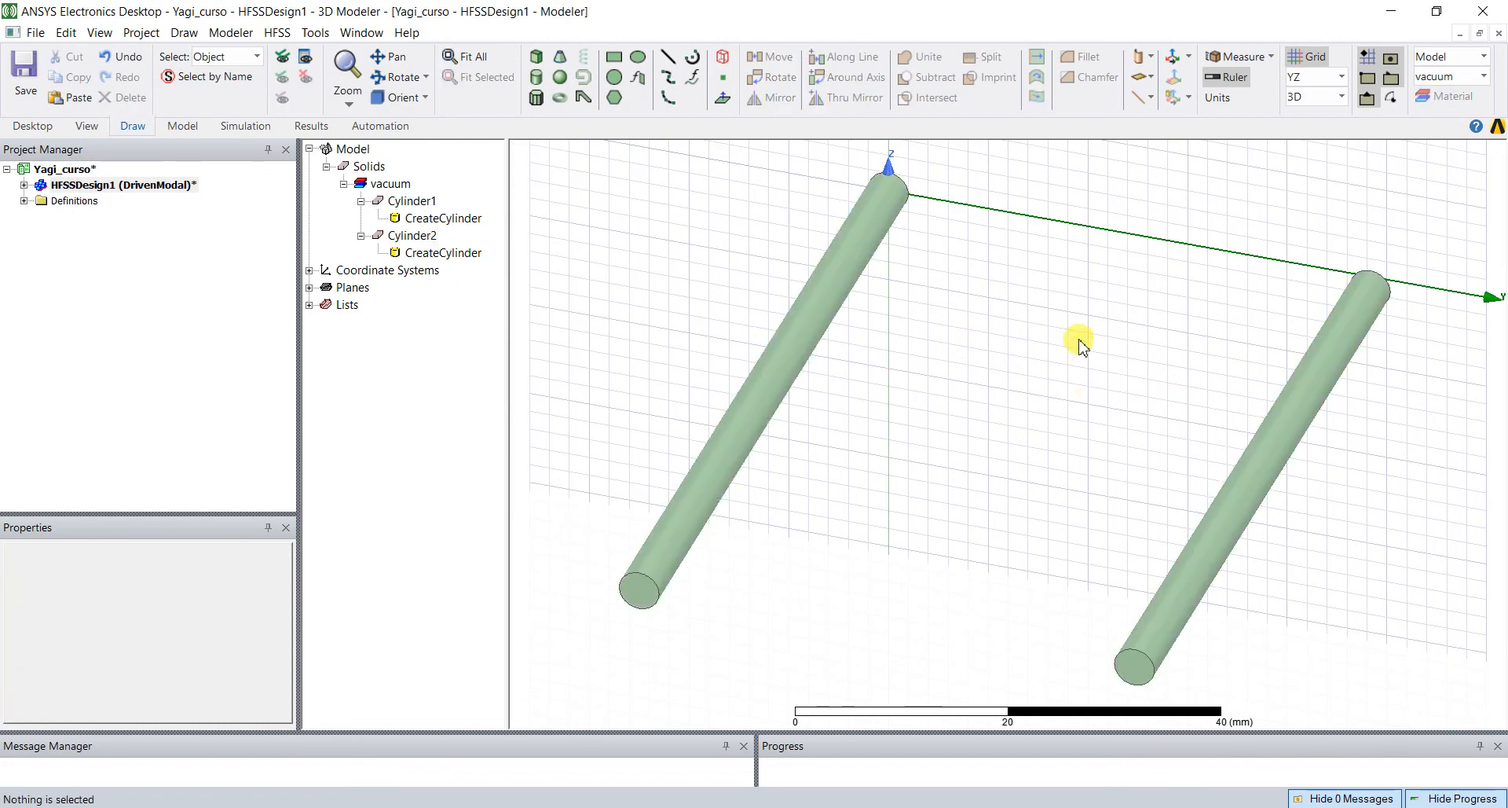
pyautogui.keyDown('alt'); pyautogui.doubleClick(1073, 165); pyautogui.keyUp('alt')
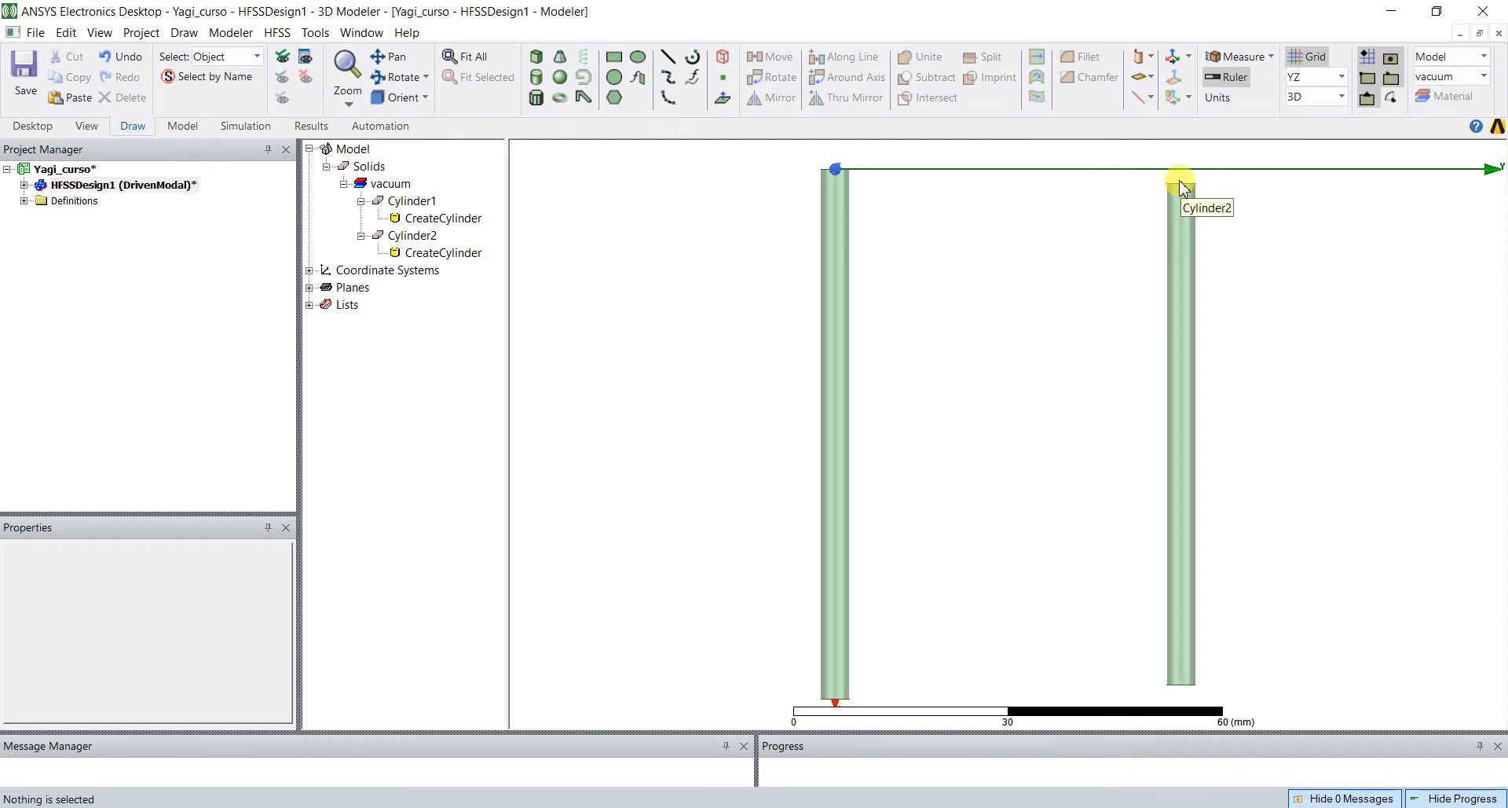
pyautogui.keyDown('alt'); pyautogui.doubleClick(1455, 143); pyautogui.keyUp('alt')
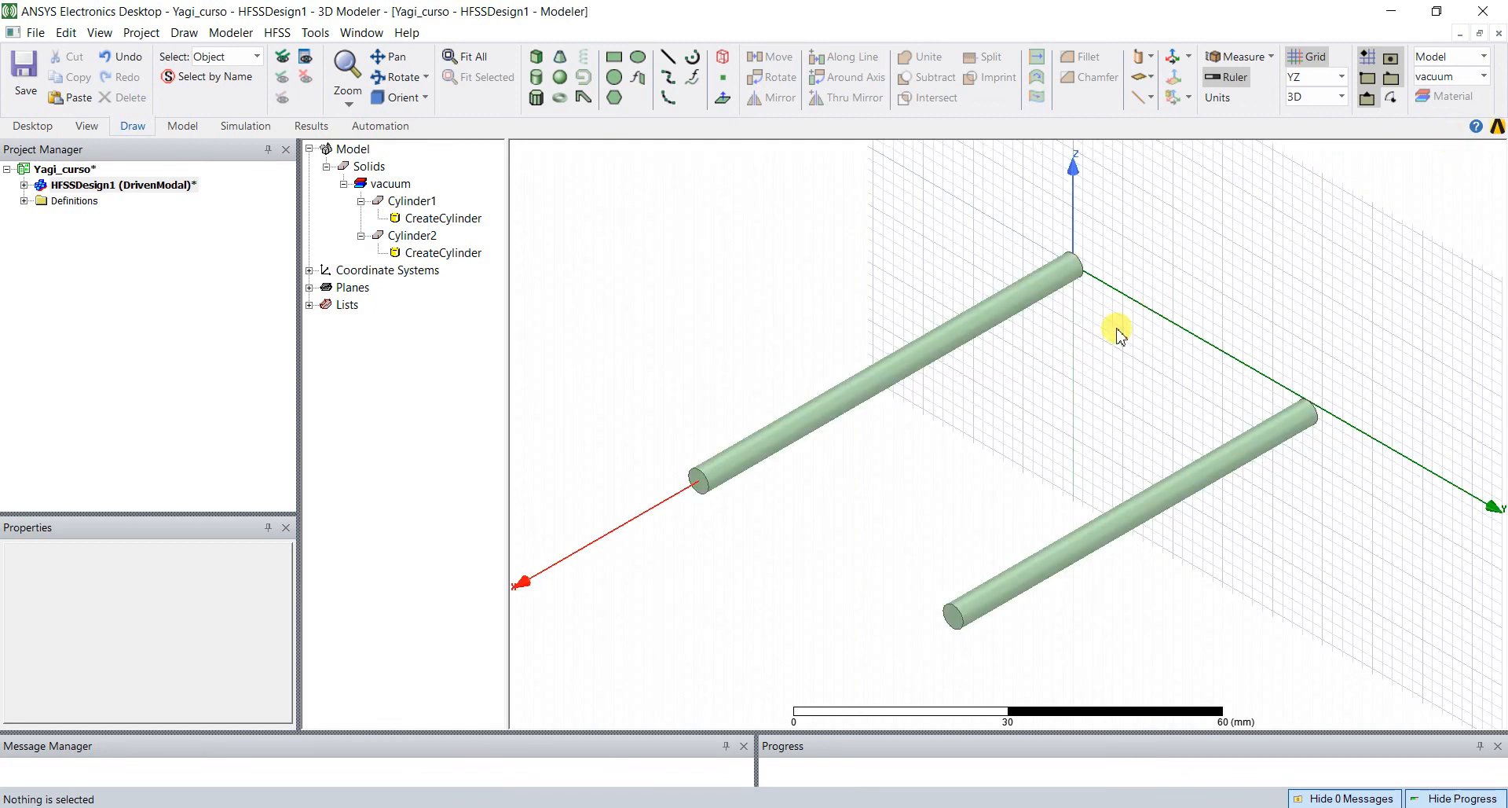
# - Check the first director's coordinates in the sketch and place a third cylinder's base centre at X 0, Y 113, Z 0 mm
pyautogui.hotkey('alt', 'Tab')
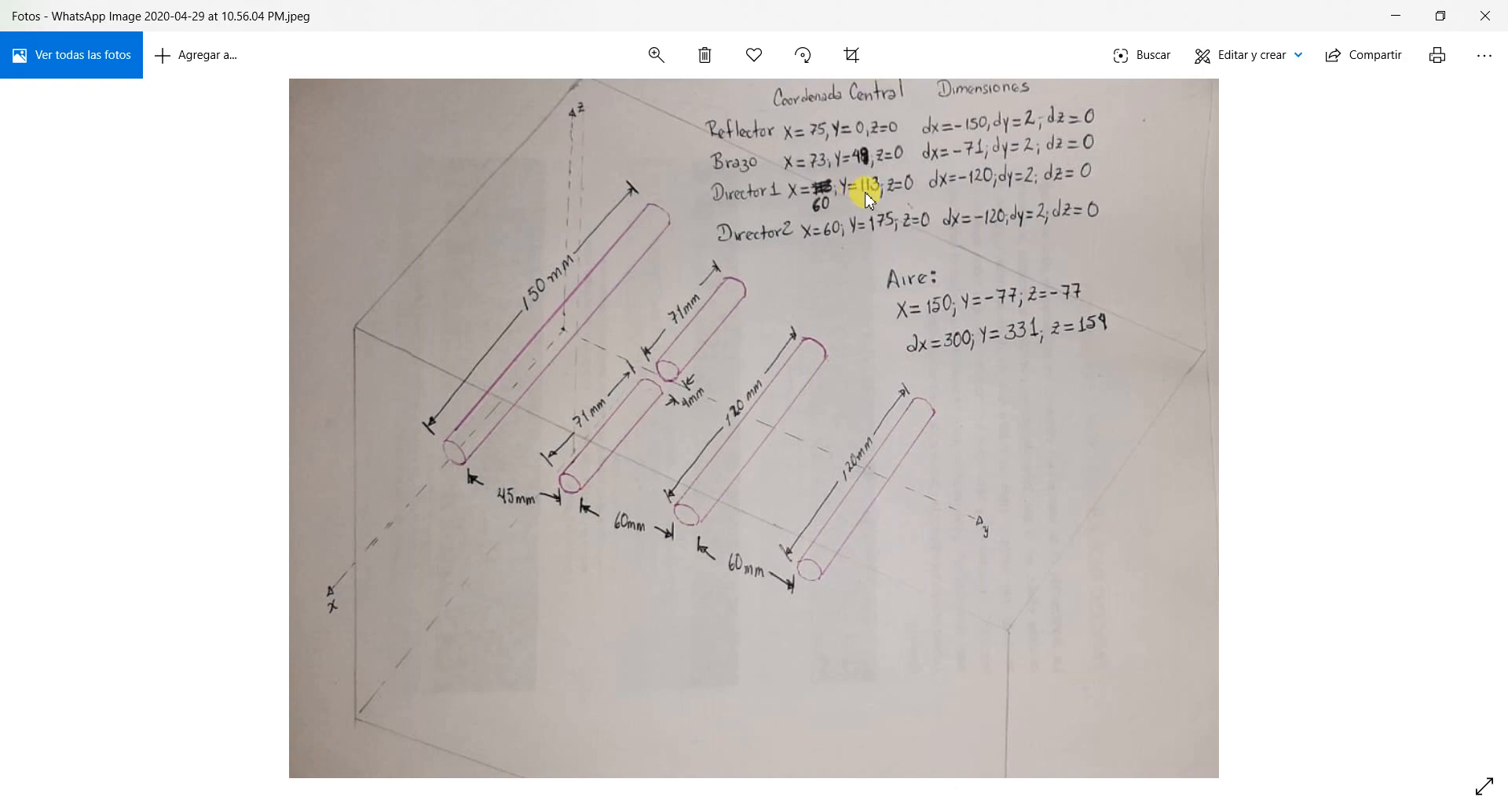
pyautogui.hotkey('alt', 'Tab')
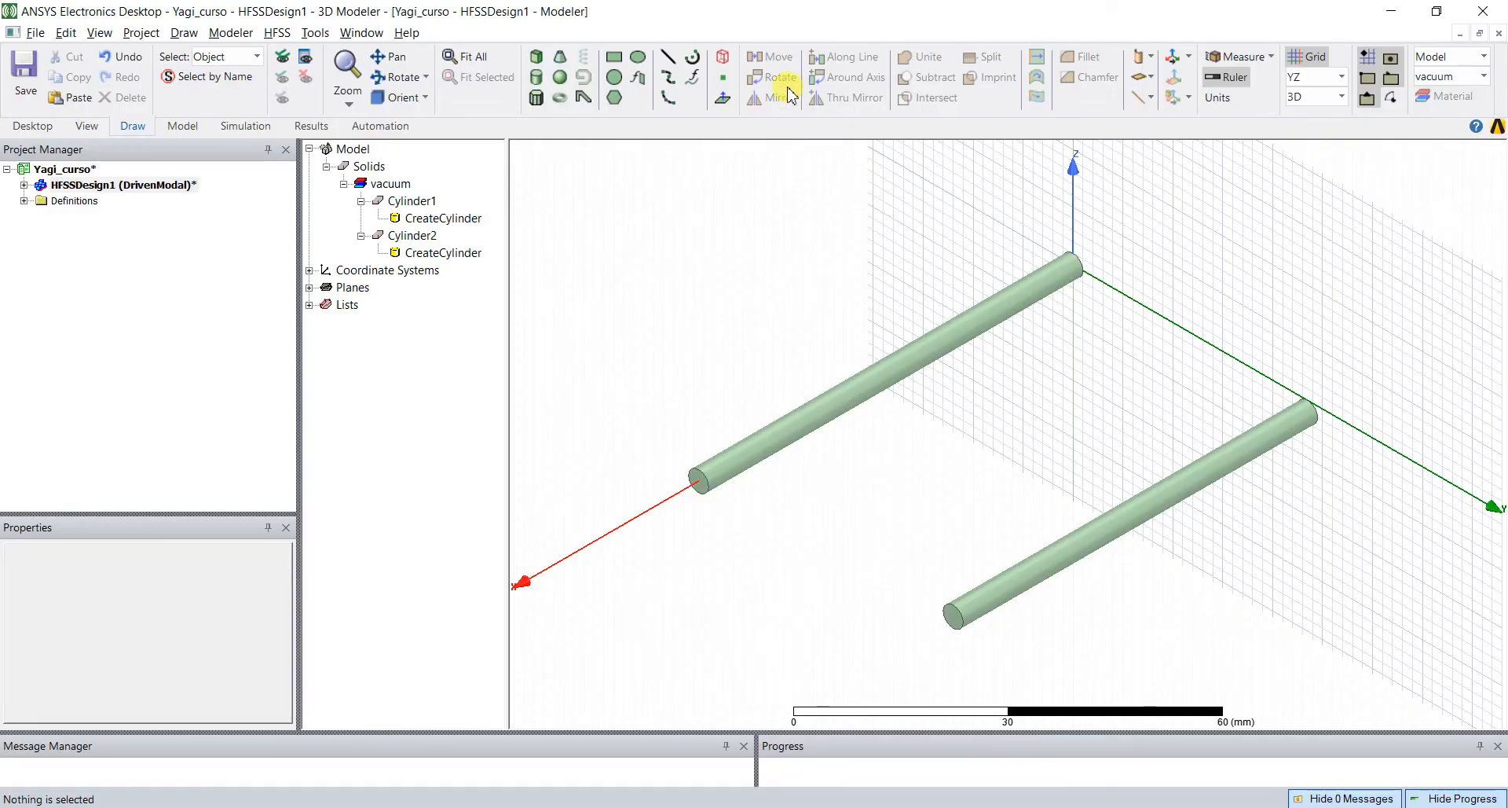
pyautogui.click(537, 79)
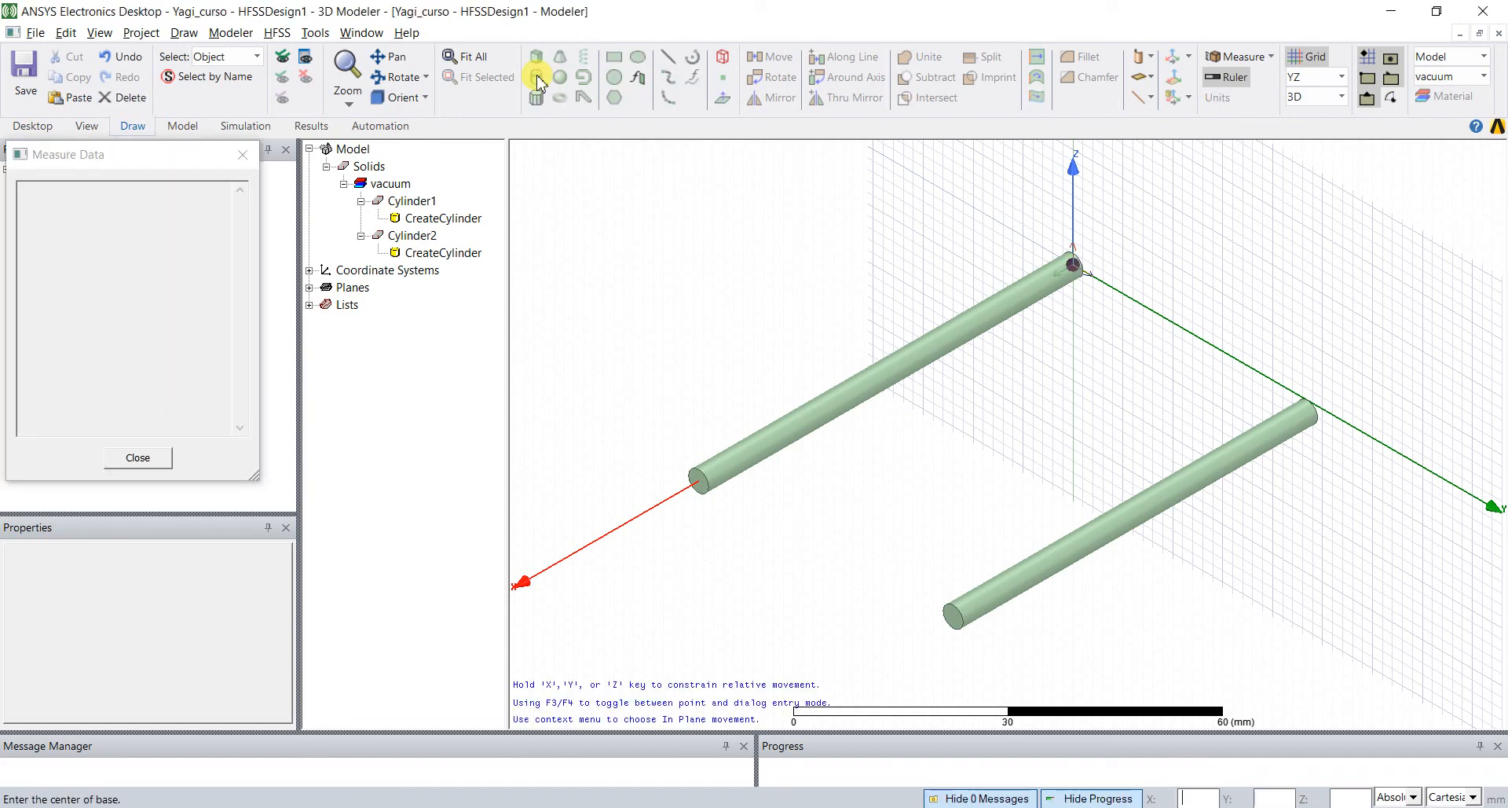
pyautogui.write('0')
pyautogui.press('Tab')
pyautogui.write('113')
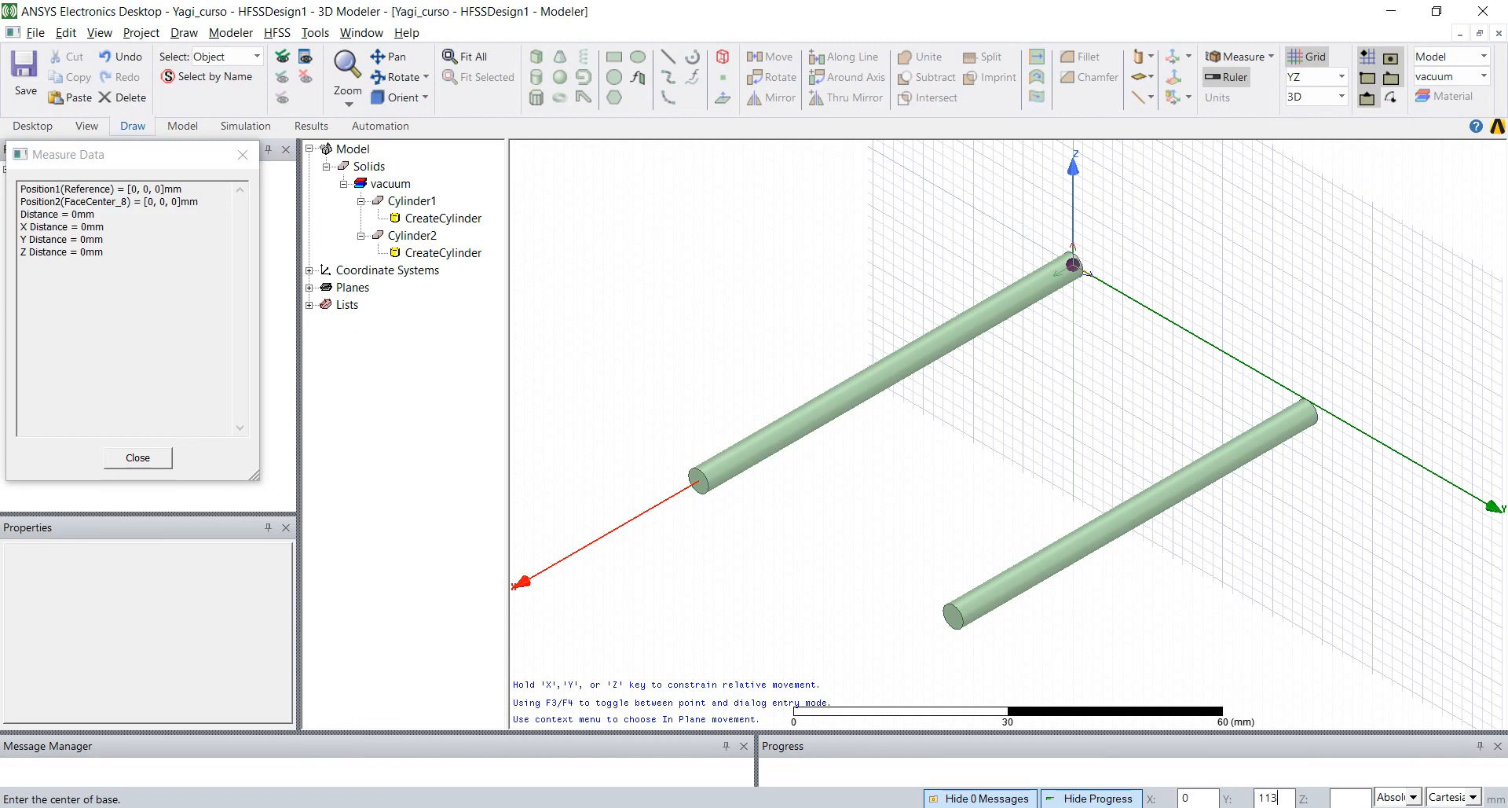
pyautogui.press('Tab')
pyautogui.write('0')
pyautogui.press('Tab')
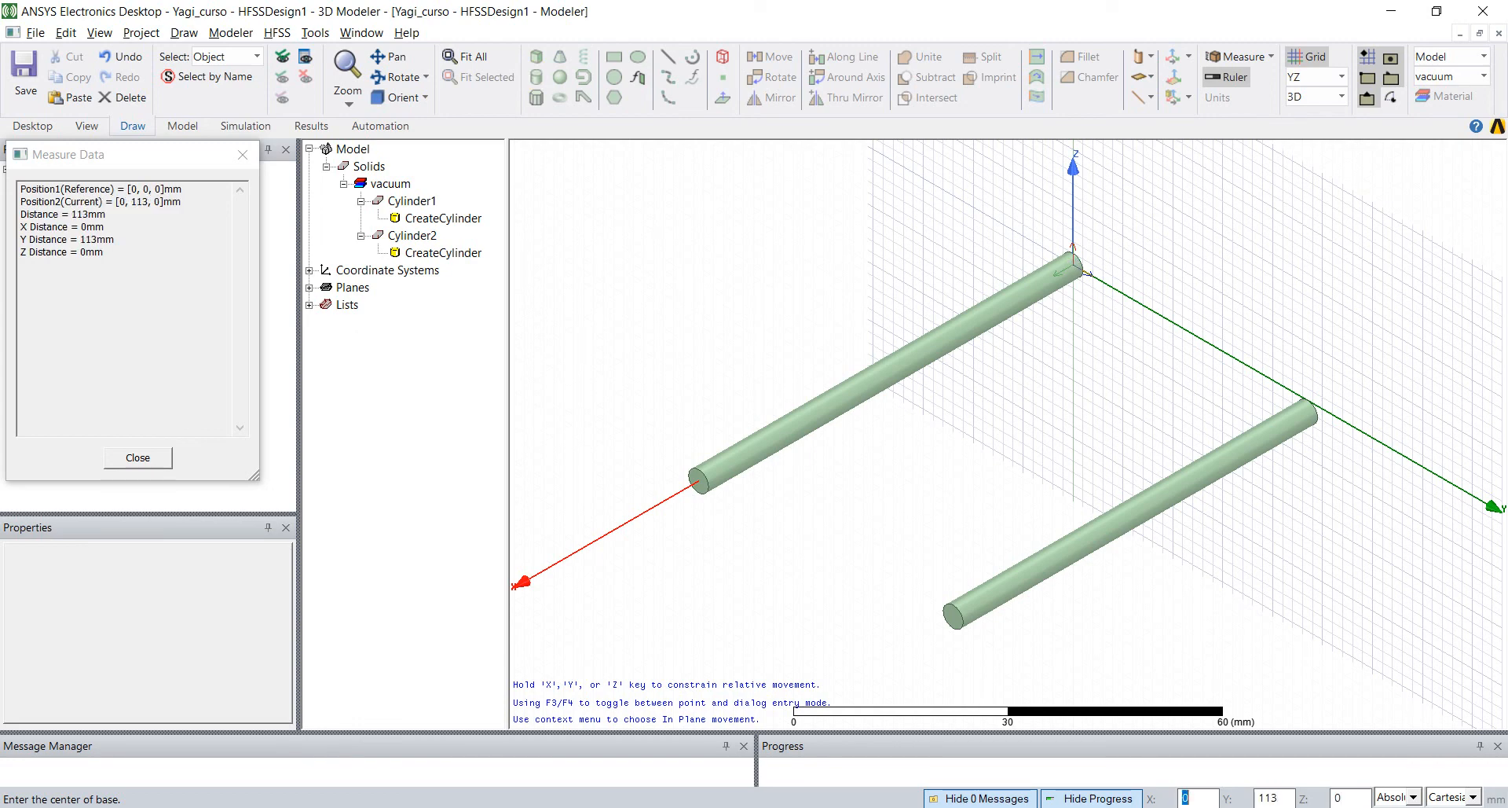
pyautogui.press('Return')
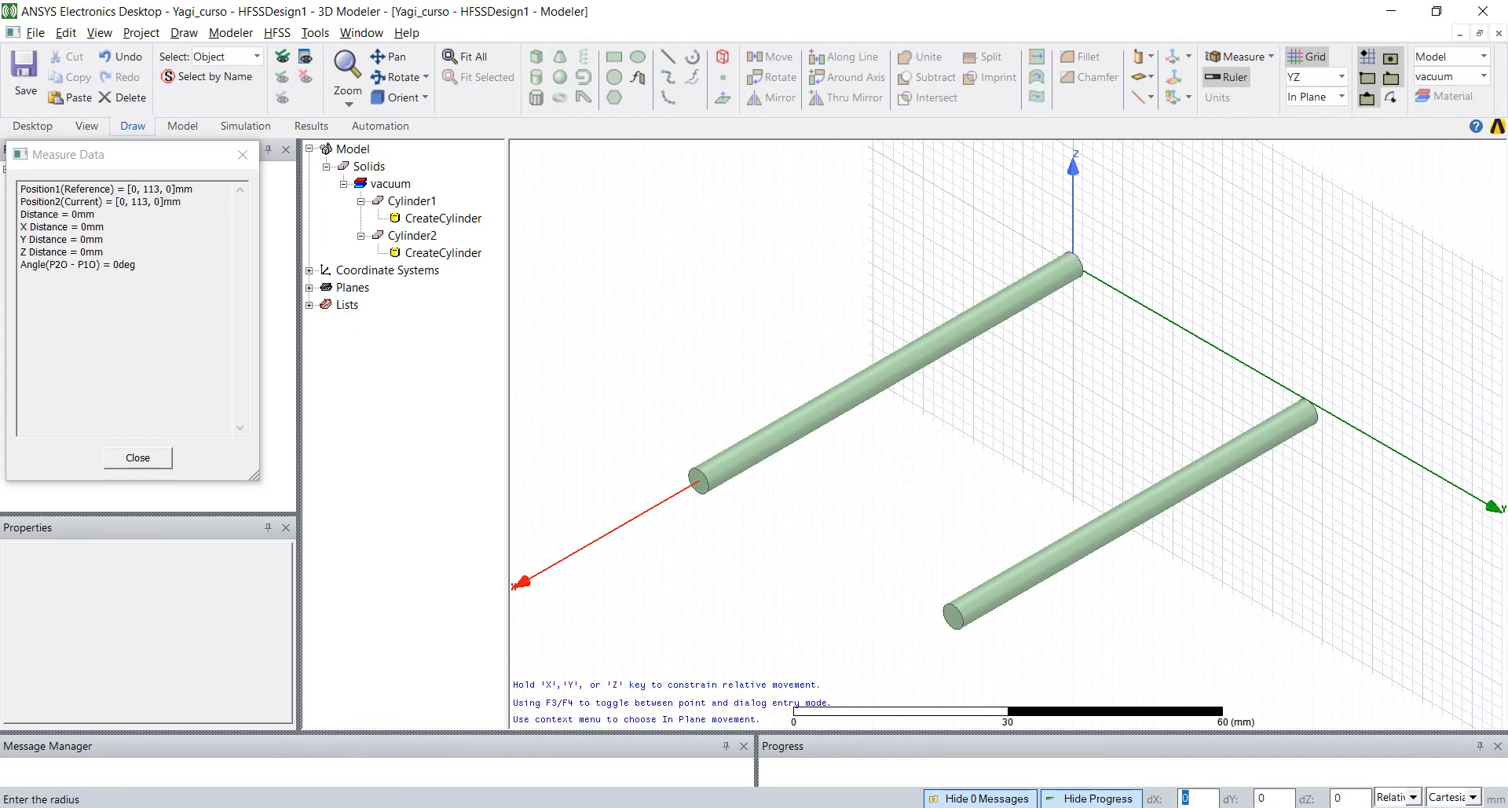
# - Check the sketch dimensions, complete the third cylinder with a 2 mm radius and 60 mm length along X, and fit all objects in view
pyautogui.hotkey('alt', 'Tab')
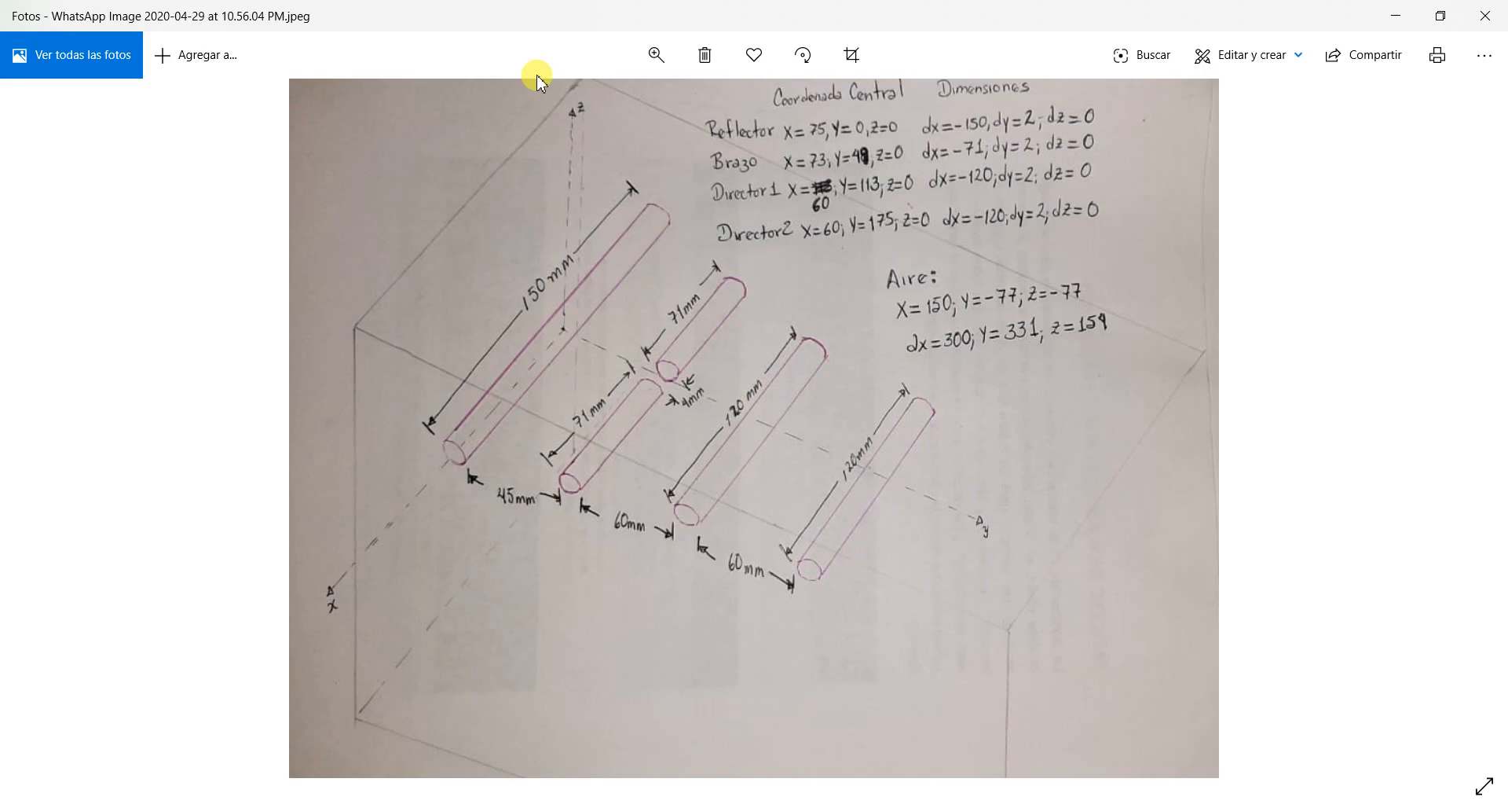
pyautogui.hotkey('alt', 'Tab')
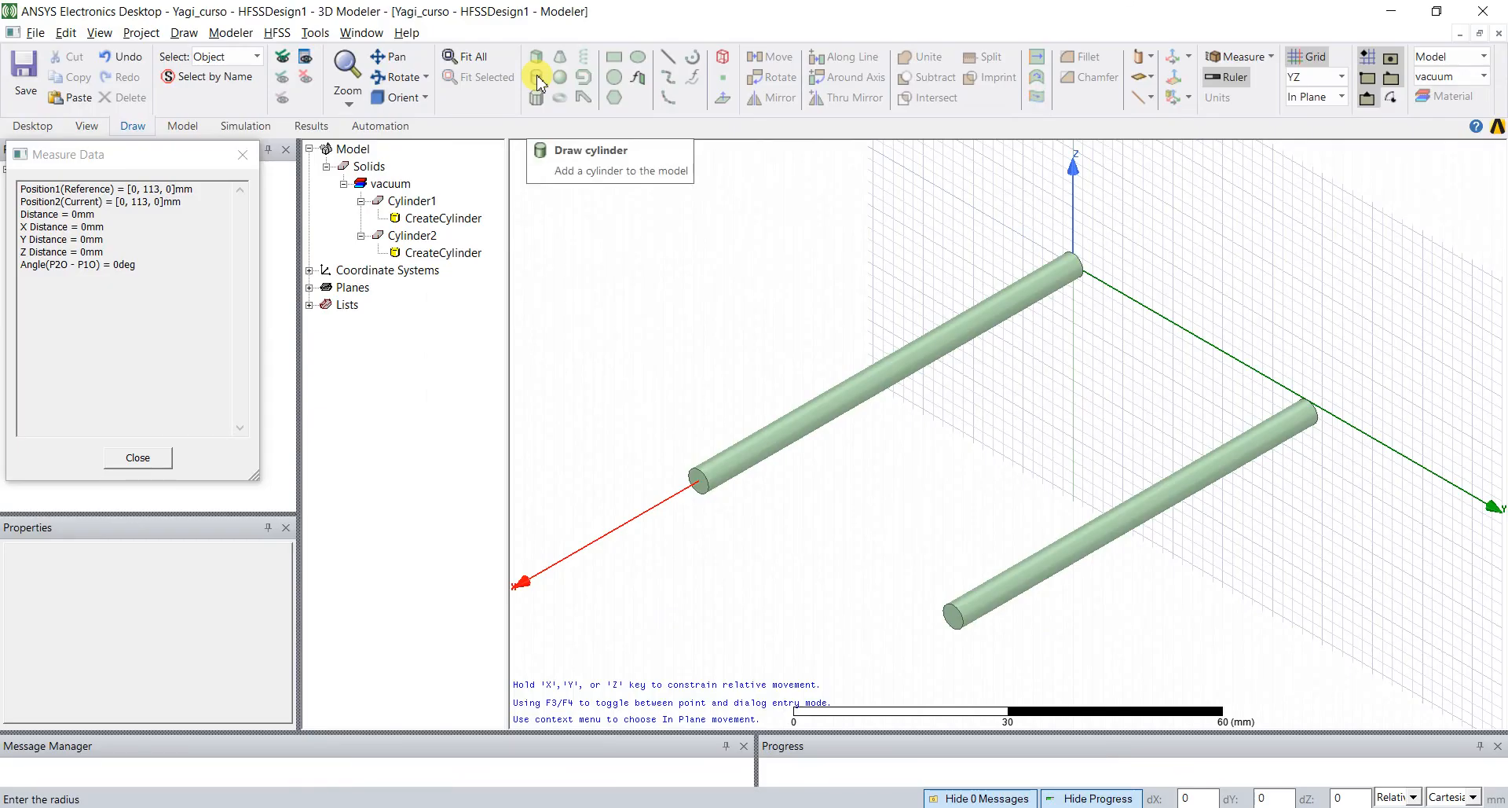
pyautogui.press('Tab')
pyautogui.write('60')
pyautogui.press('Tab')
pyautogui.write('2')
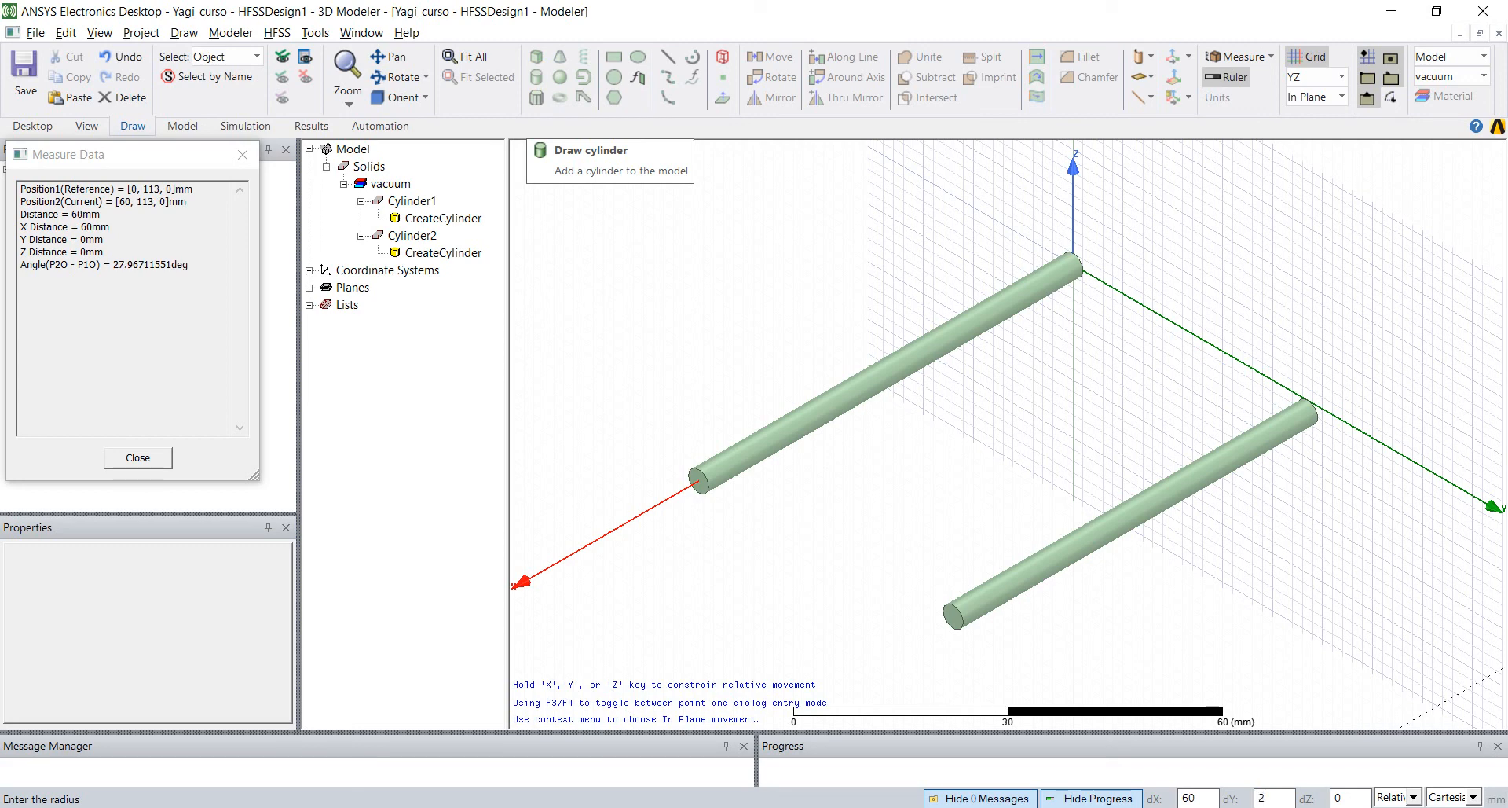
pyautogui.press('Tab')
pyautogui.press('Return')
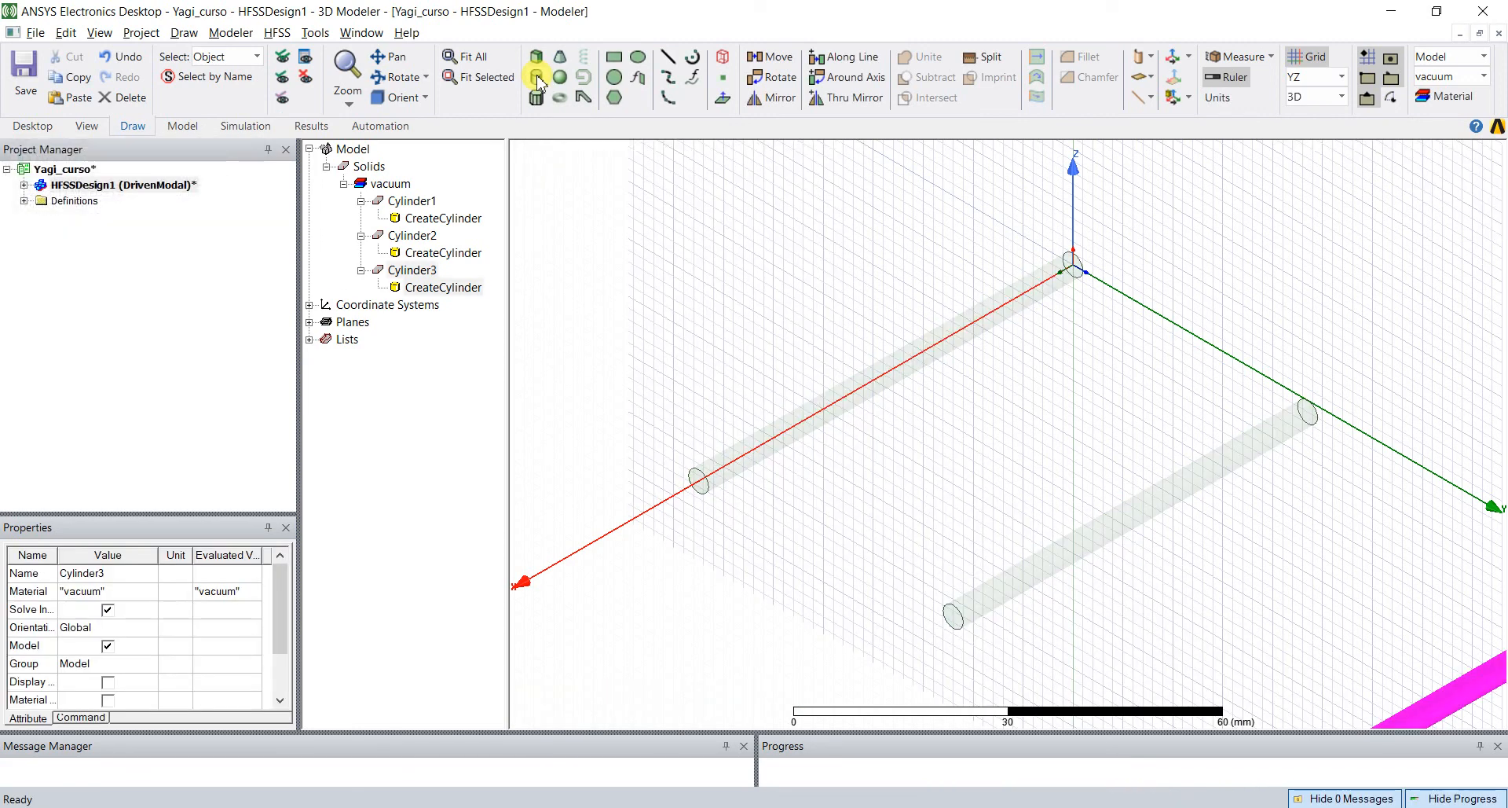
pyautogui.click(768, 361)
pyautogui.hotkey('ctrl', 'd')
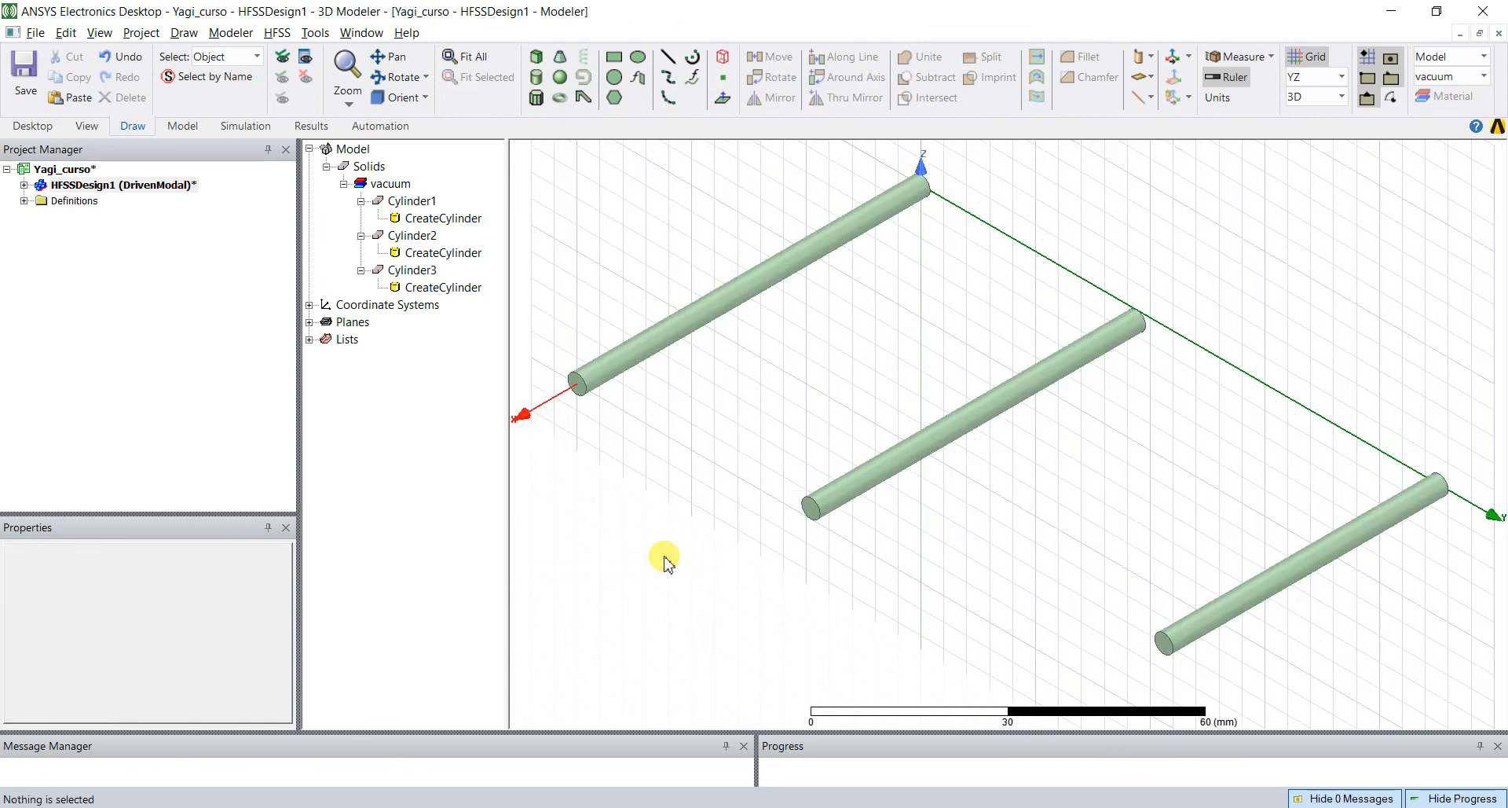
# - Rename the cylinder based at the origin as Reflector
pyautogui.click(618, 358)
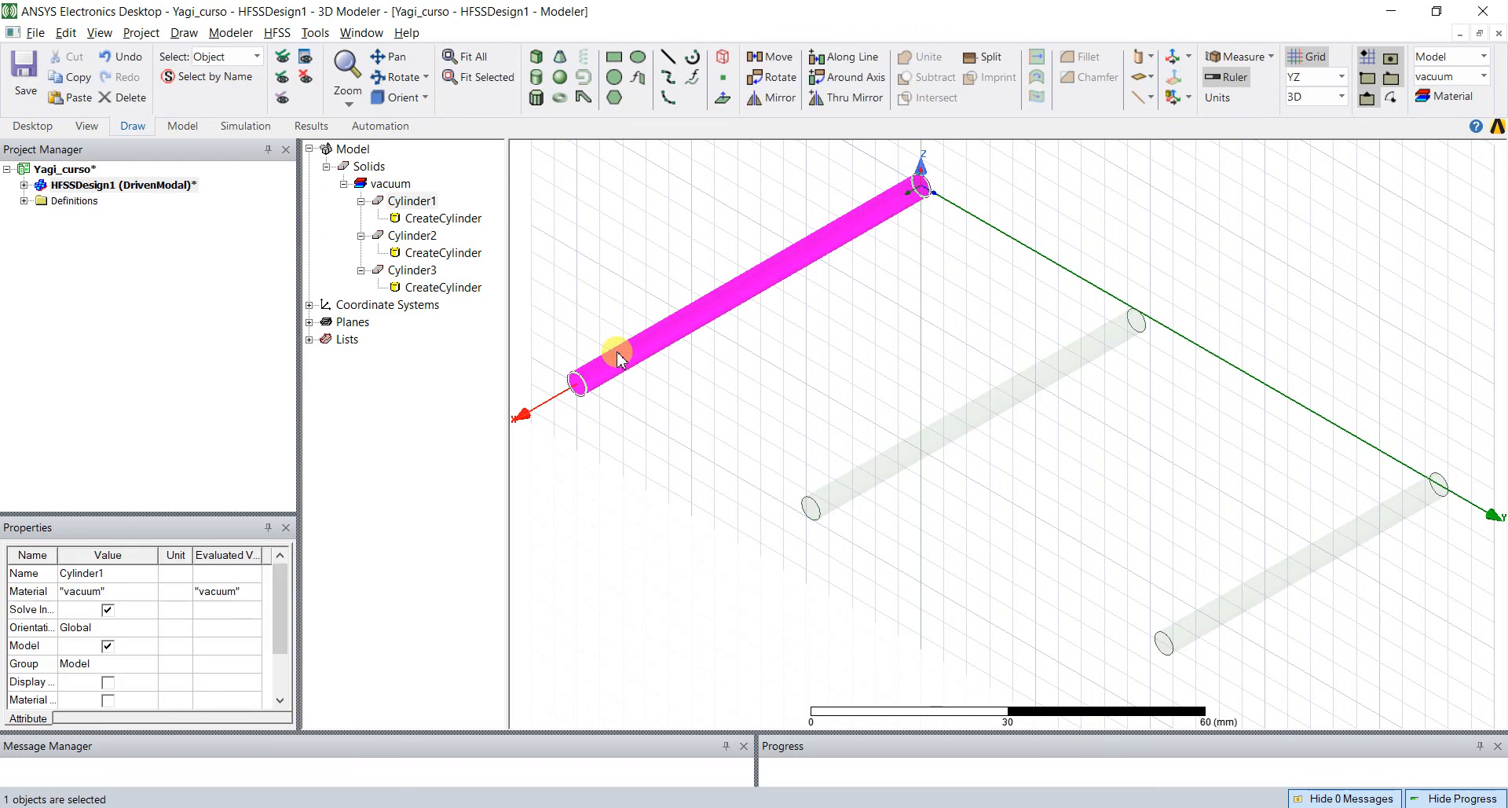
pyautogui.click(415, 205)
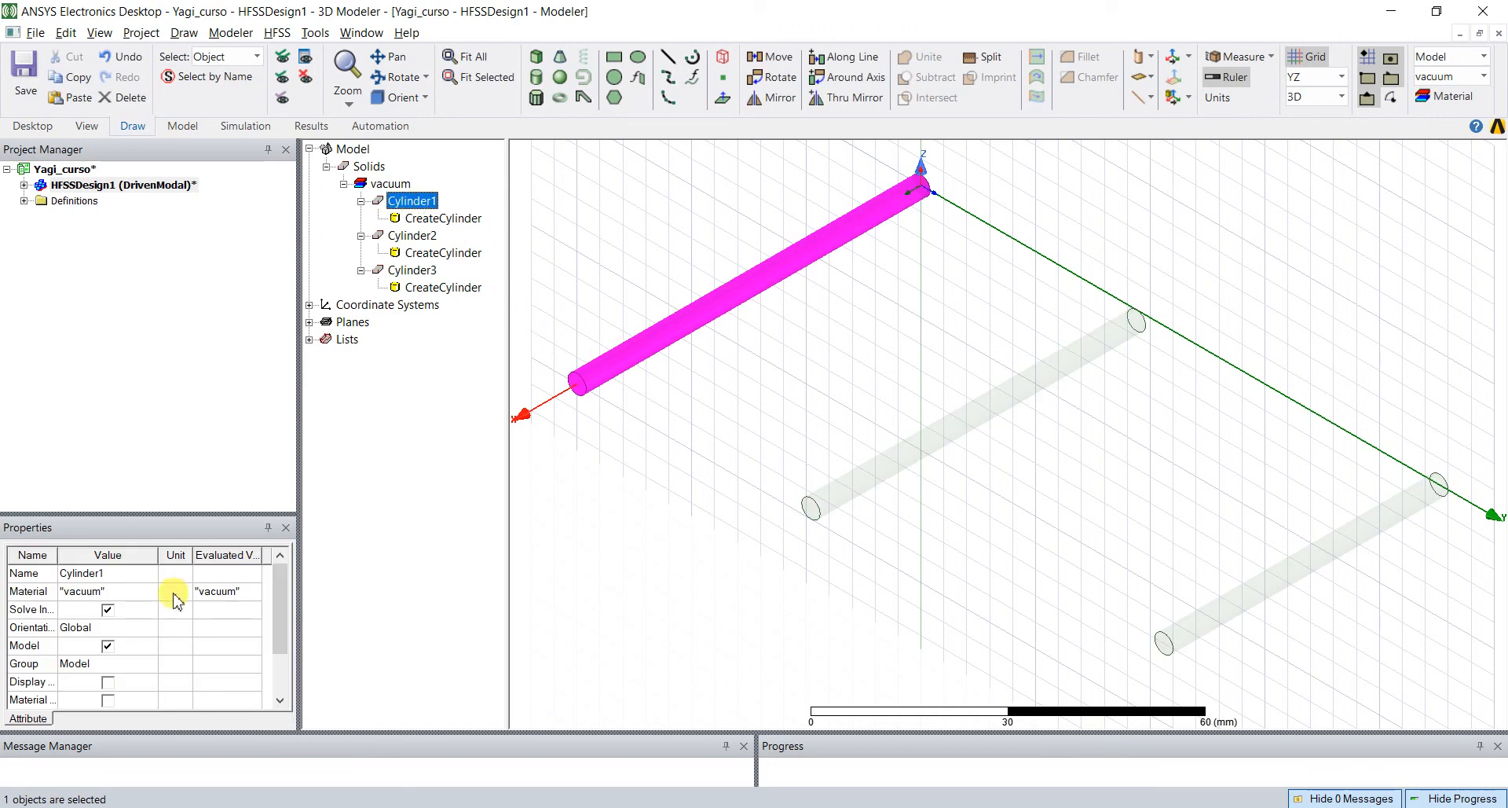
pyautogui.click(128, 574)
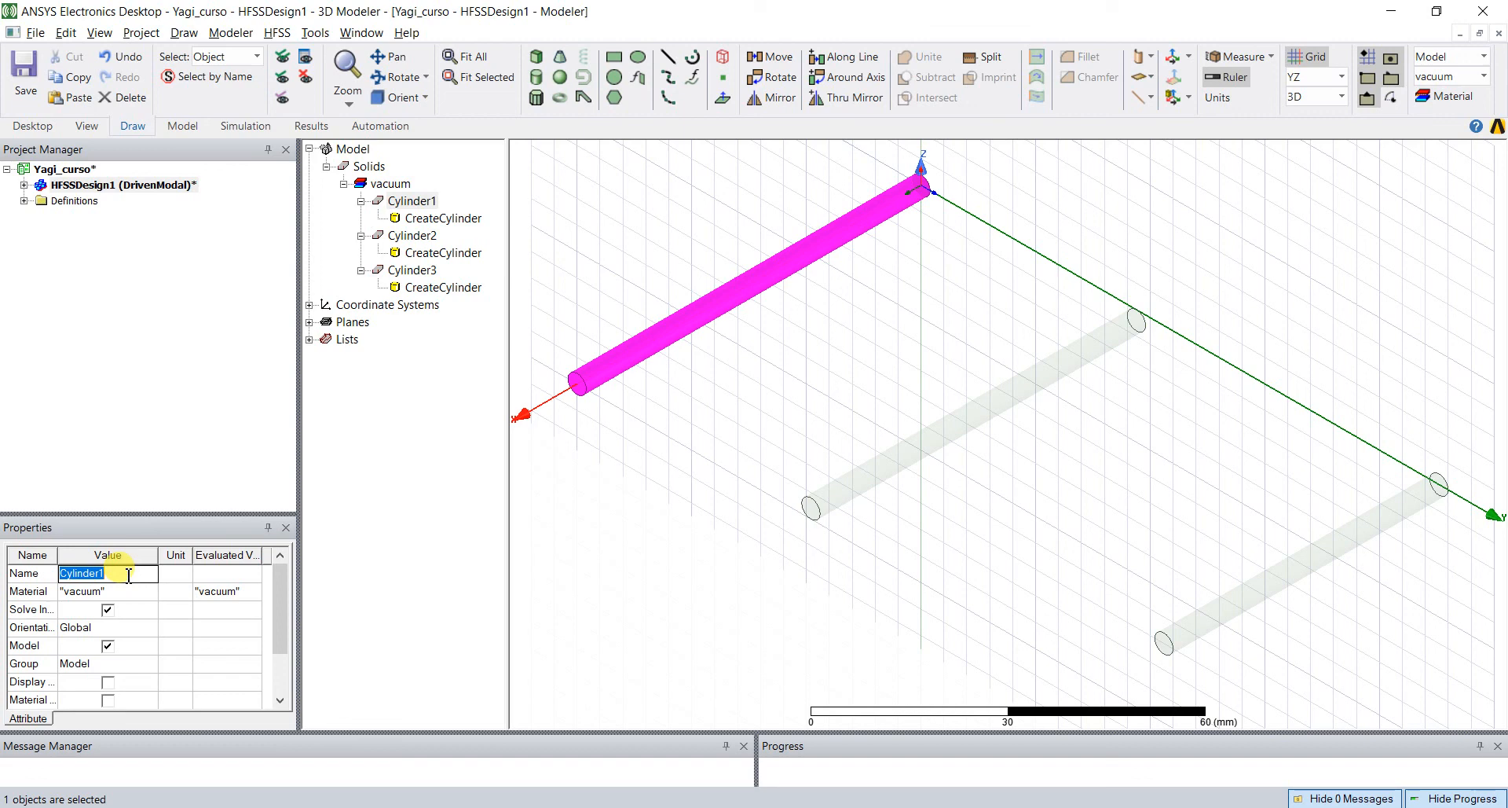
pyautogui.write('Reflector')
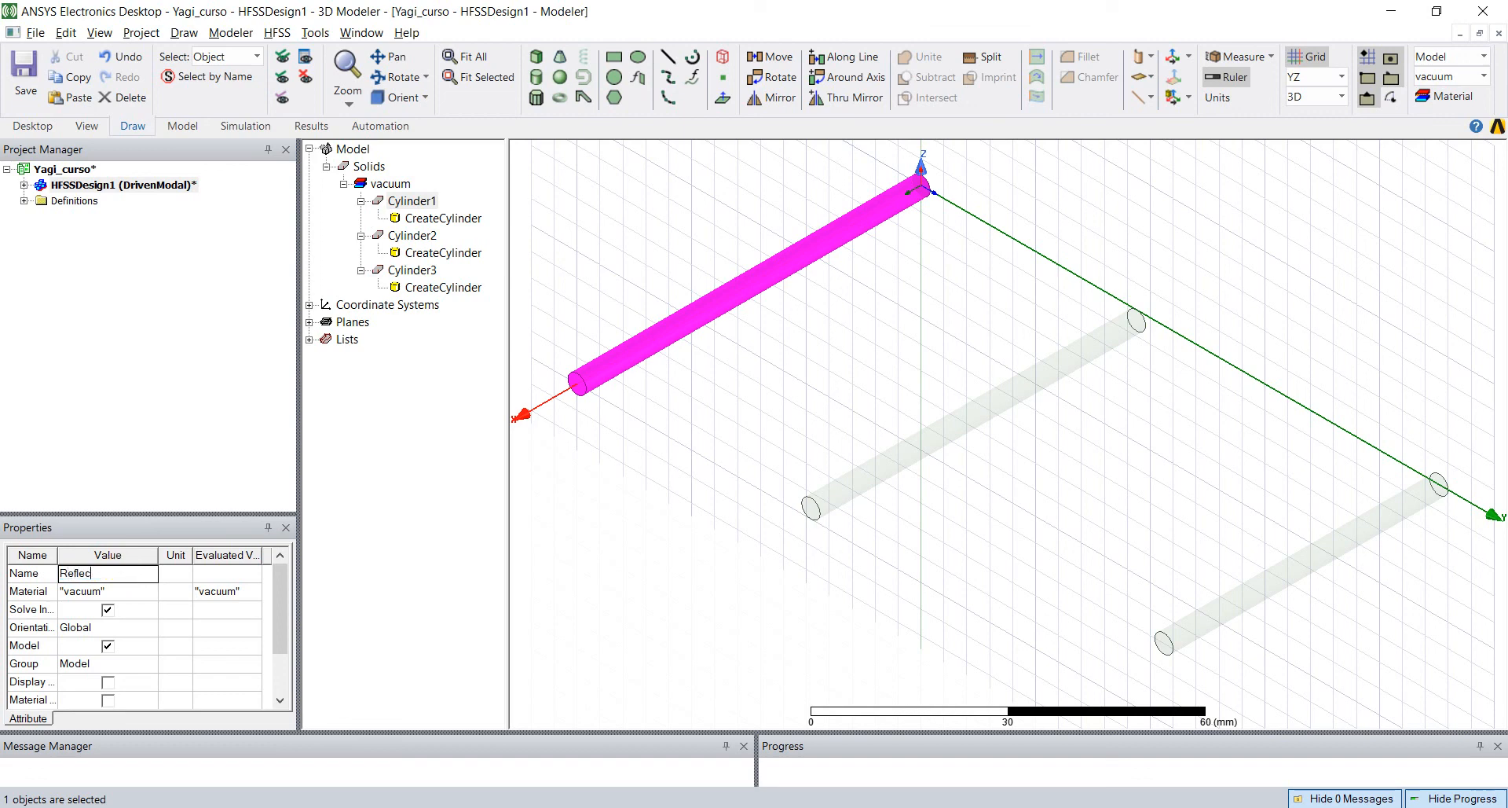
# - Find copper in the material library and assign it to the Reflector cylinder
pyautogui.click(84, 597)
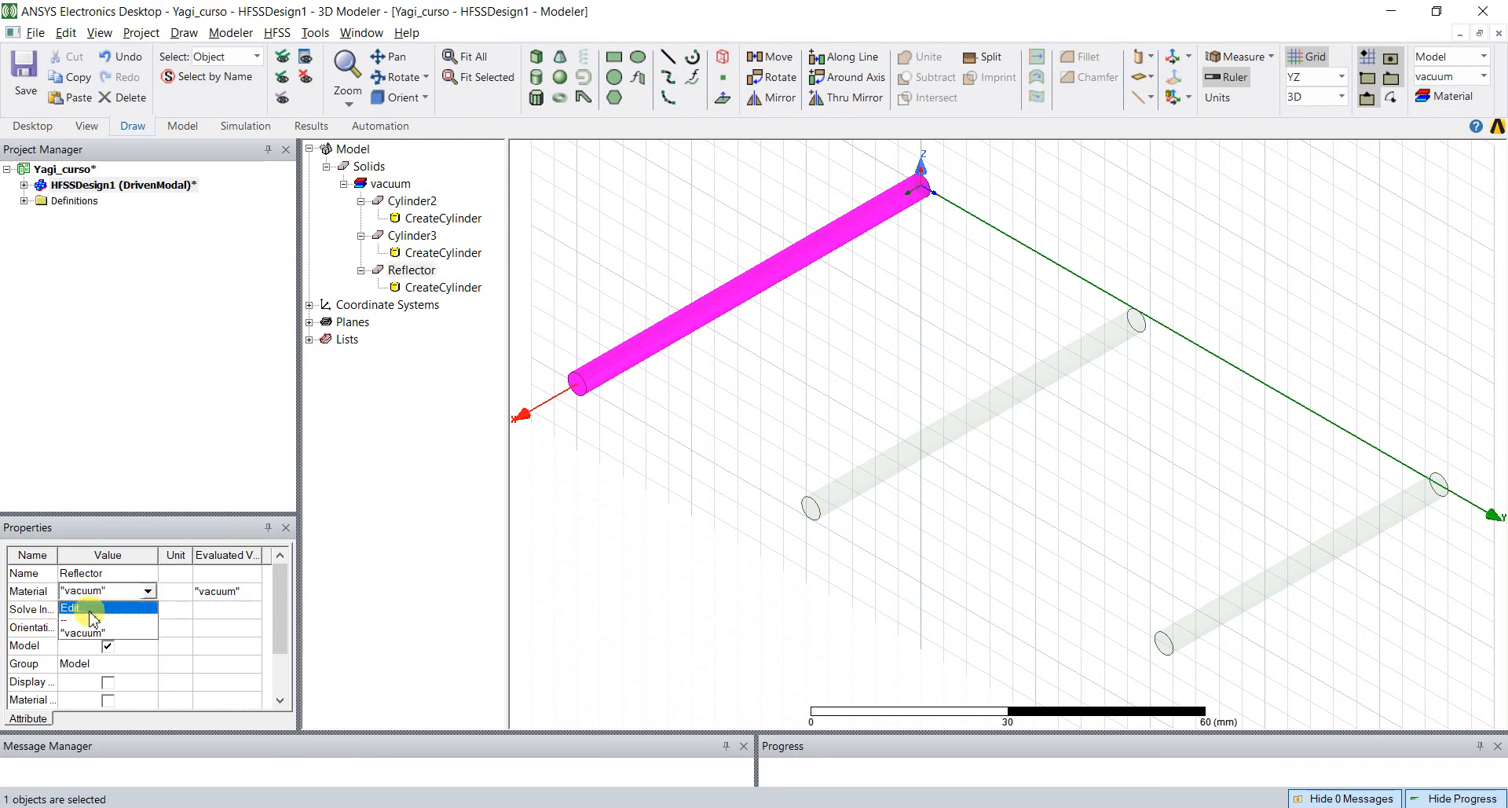
pyautogui.click(72, 608)
pyautogui.click(489, 251)
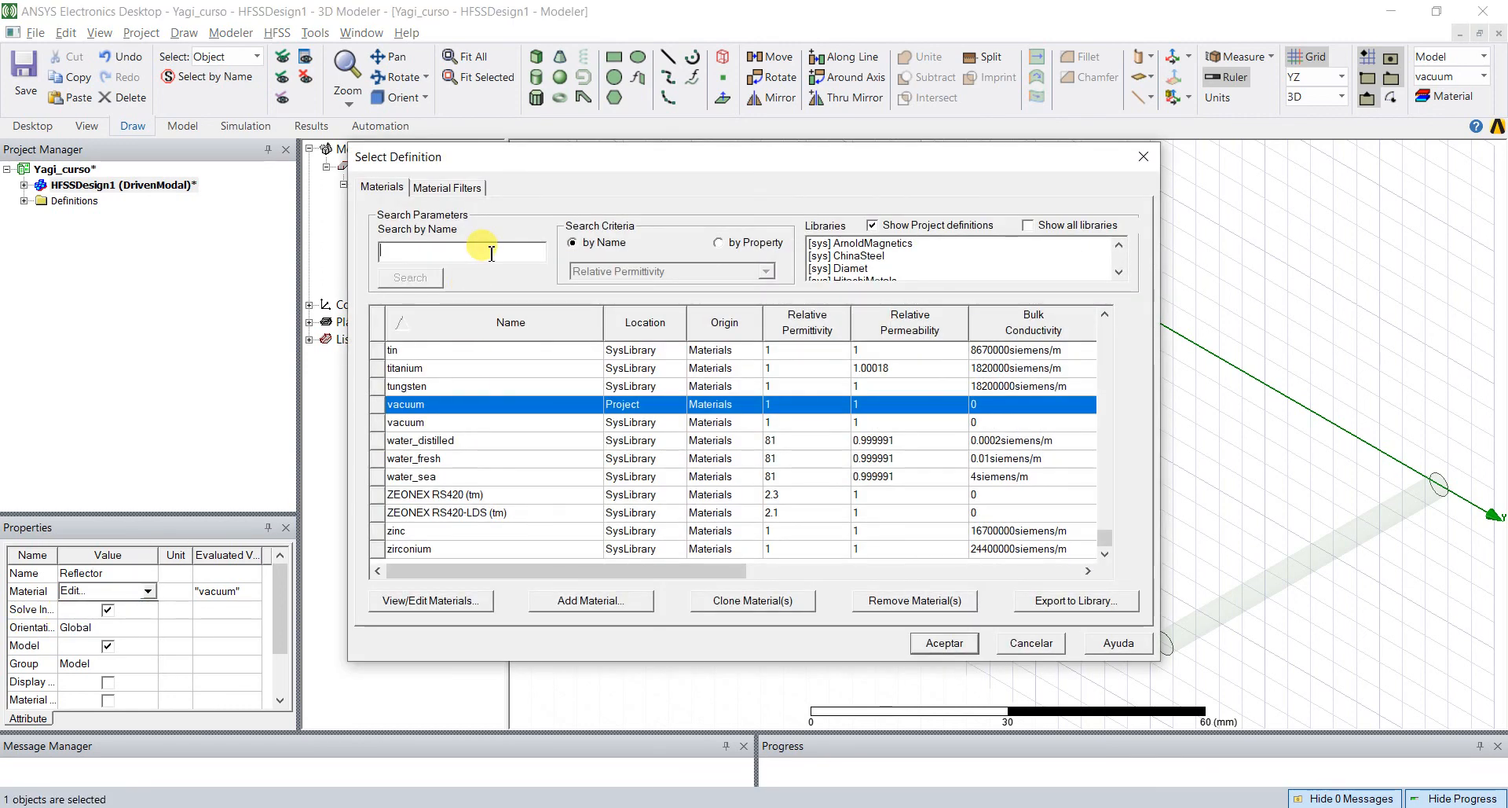
pyautogui.write('copp')
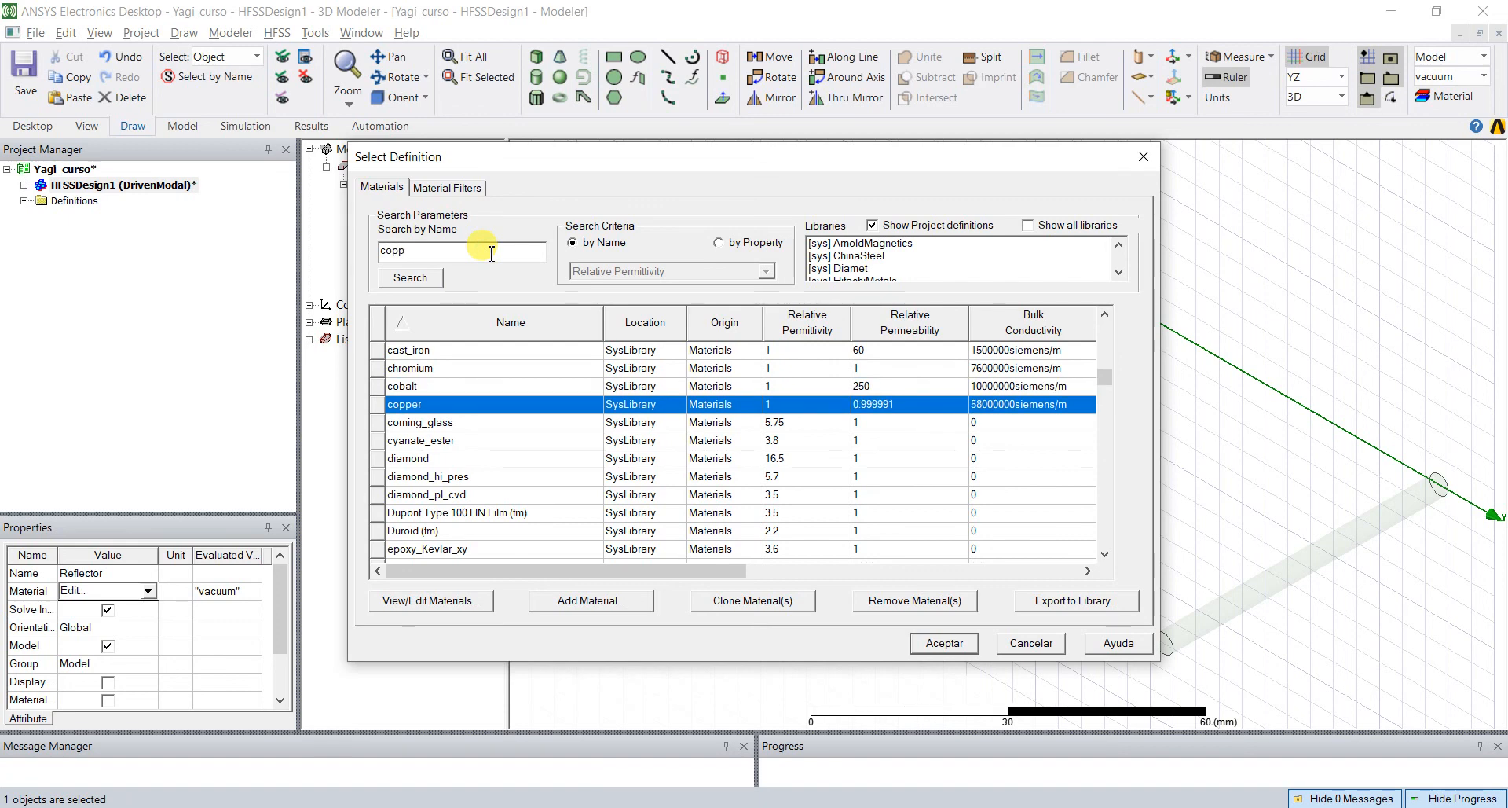
pyautogui.press('Return')
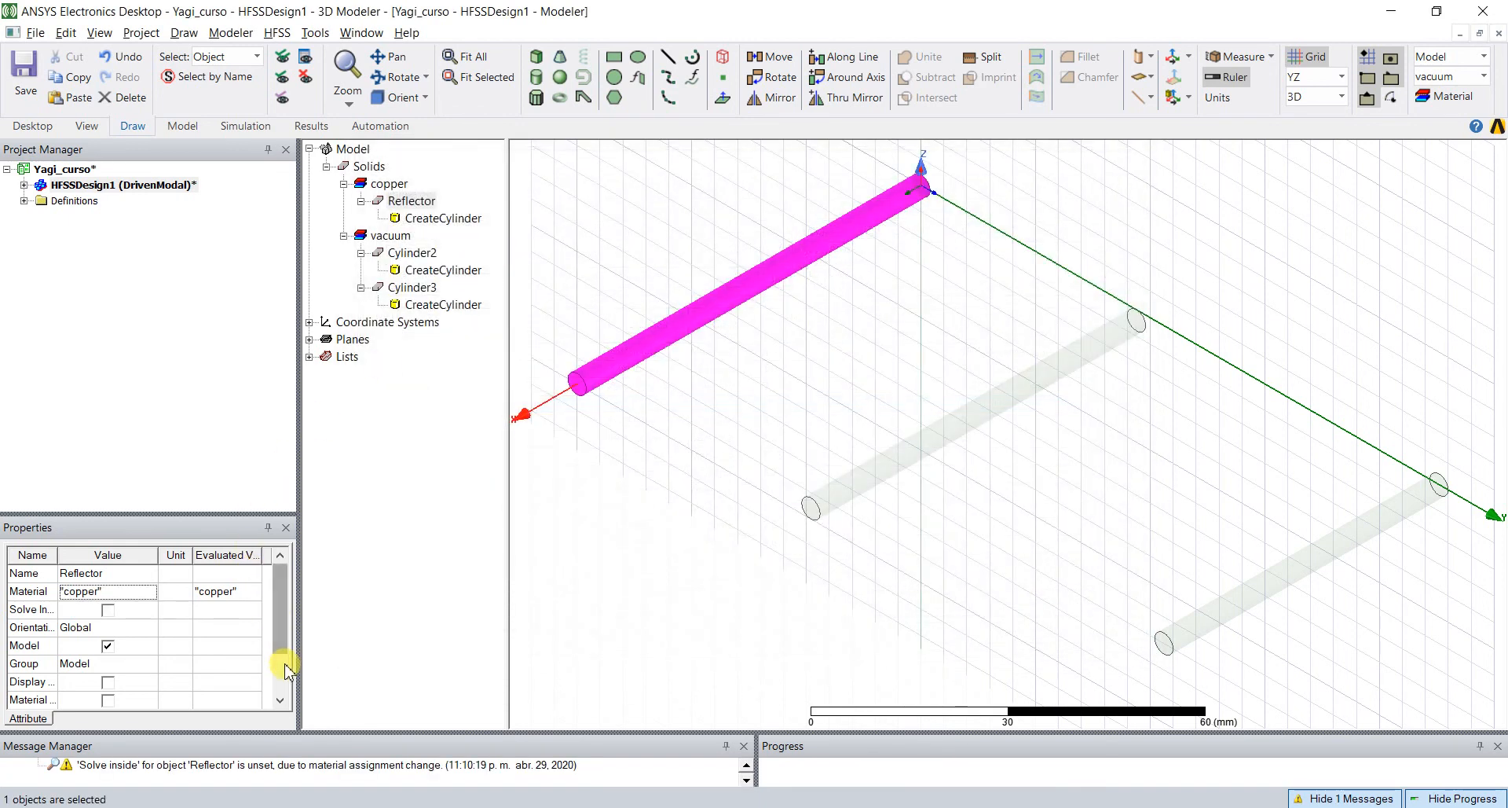
# - Set the Reflector's display color to orange (255, 128, 0) and deselect it
pyautogui.click(280, 663)
pyautogui.click(126, 670)
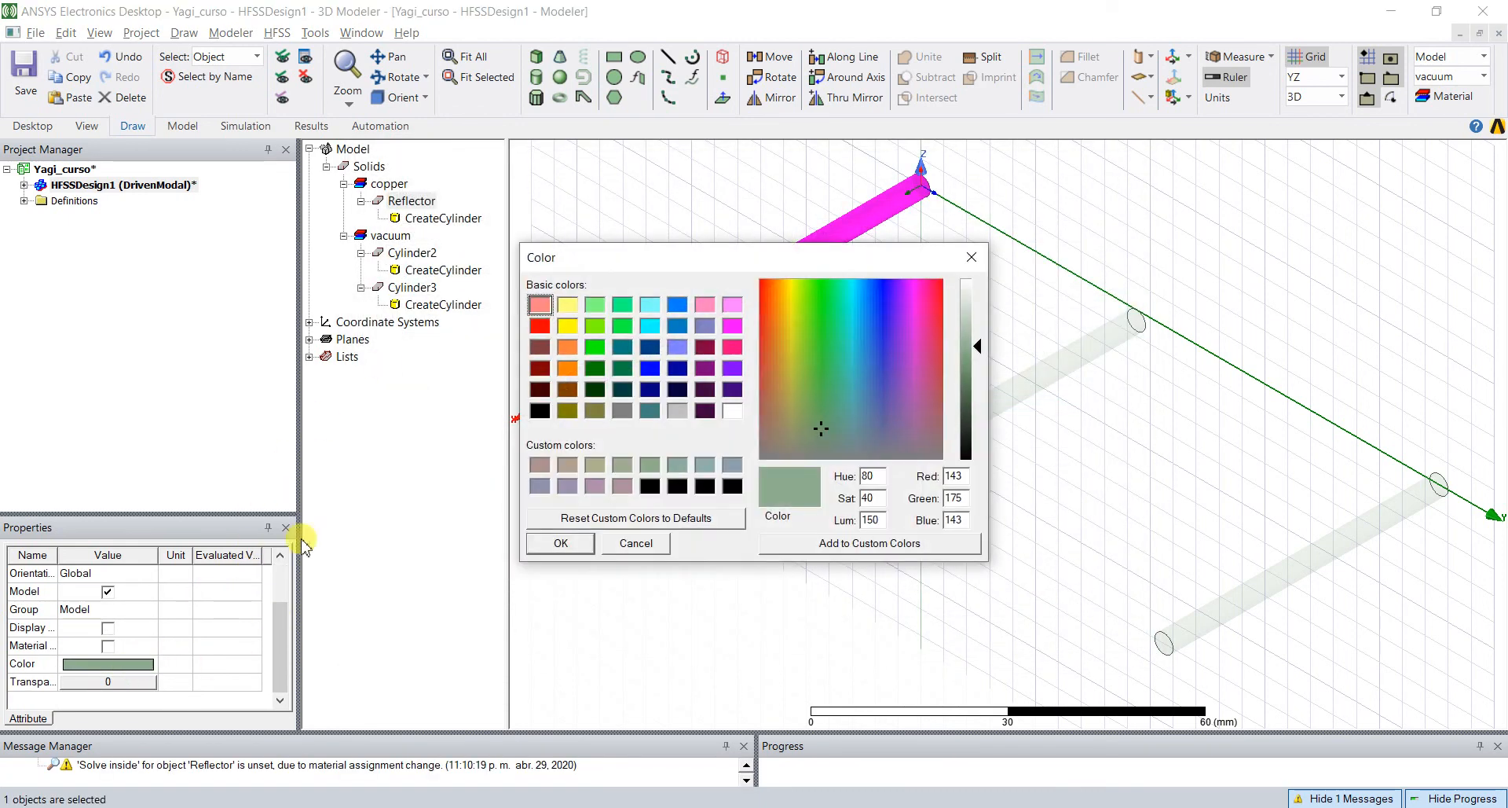
pyautogui.click(568, 368)
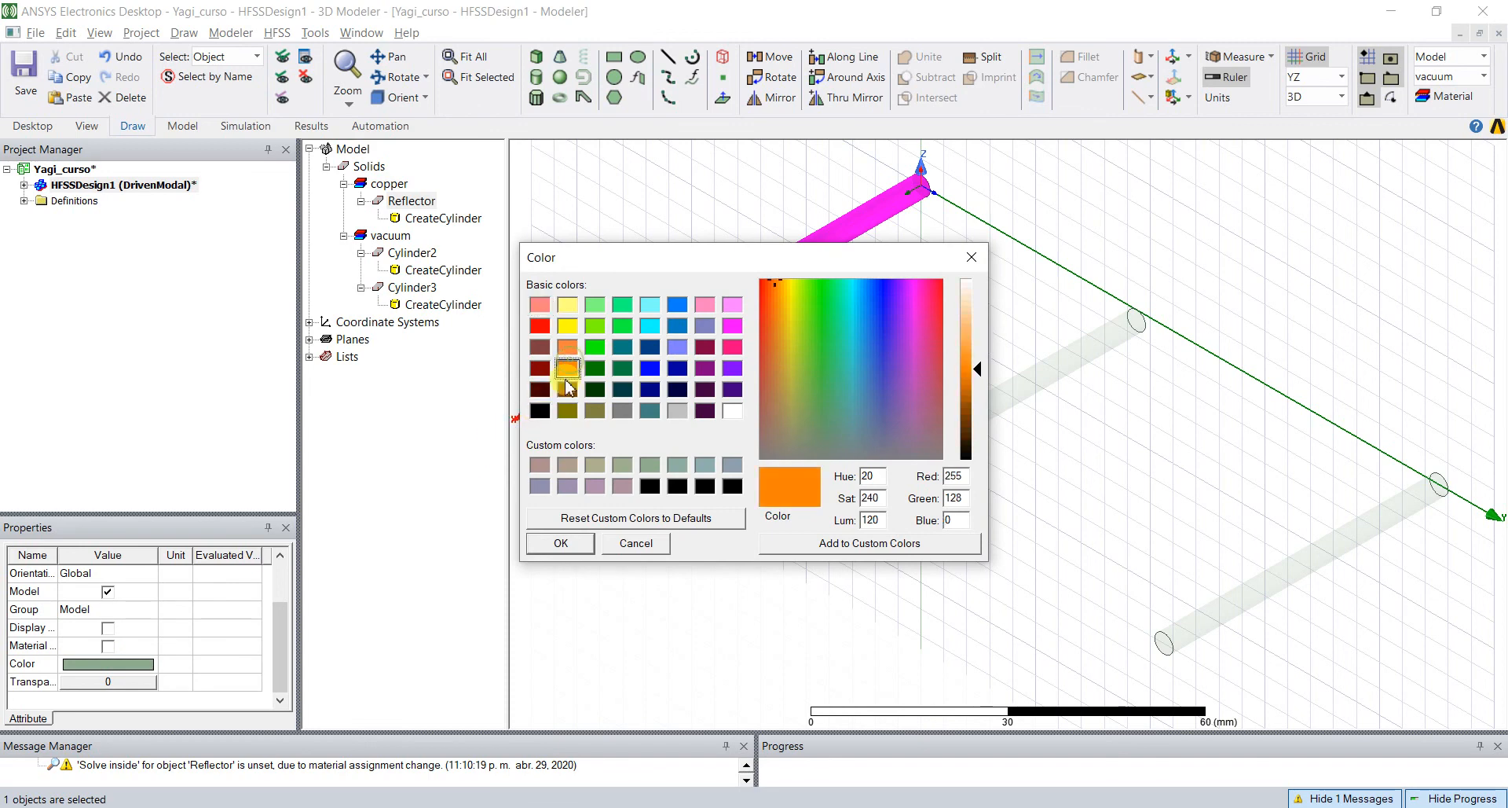
pyautogui.click(555, 543)
pyautogui.click(694, 509)
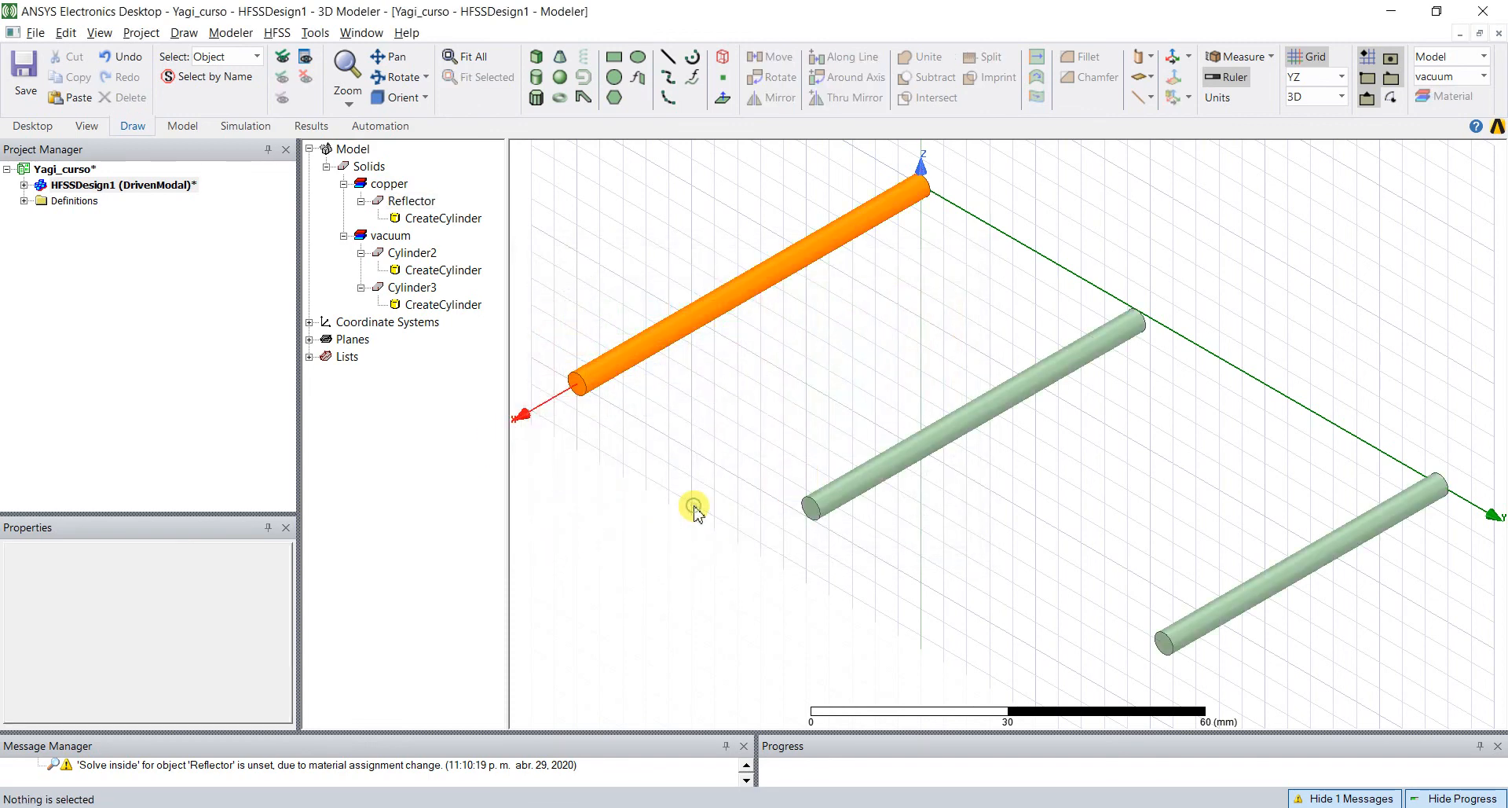
# - Rename the middle cylinder as Brazo and change its material to copper
pyautogui.click(817, 507)
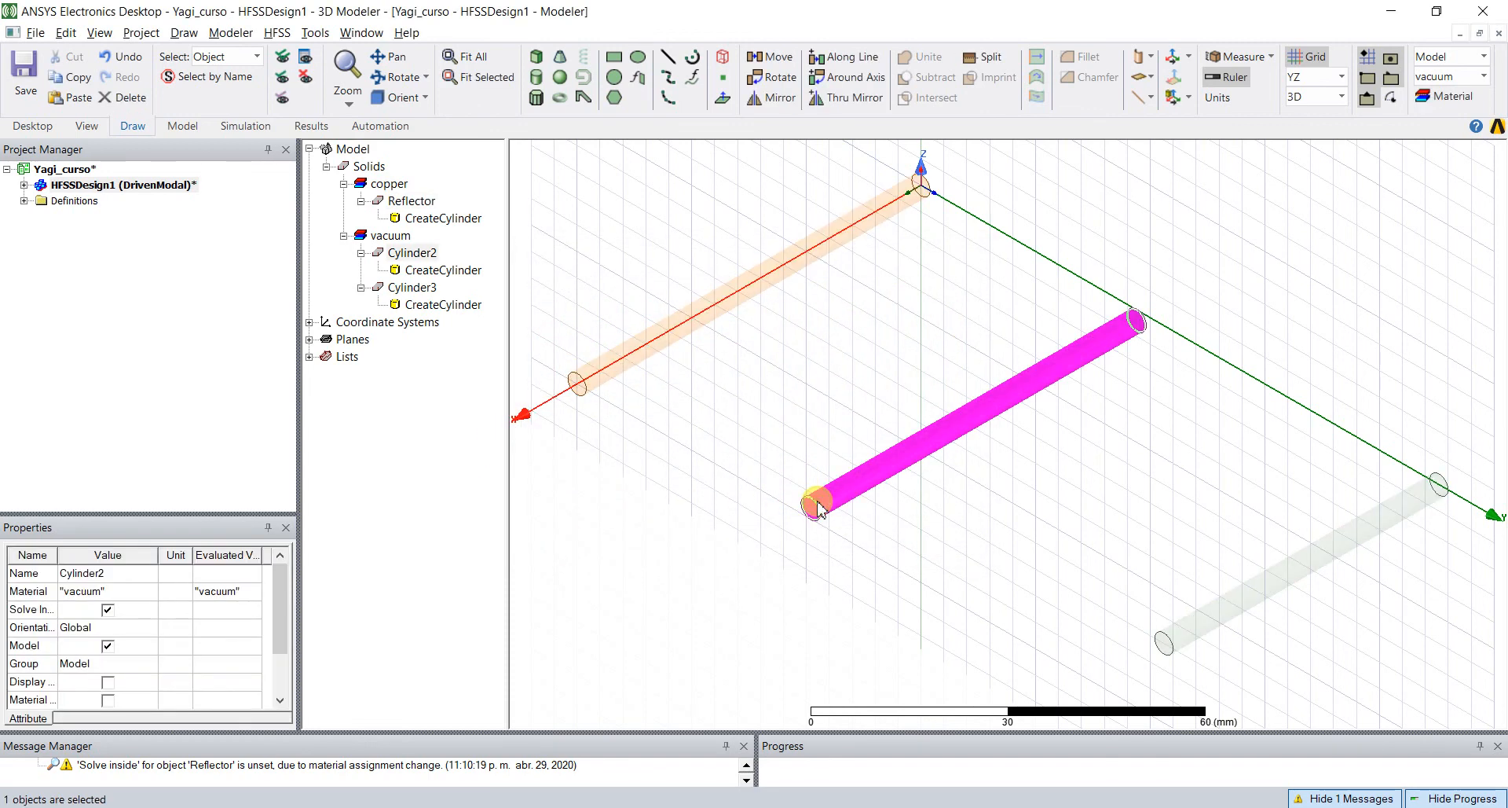
pyautogui.click(413, 252)
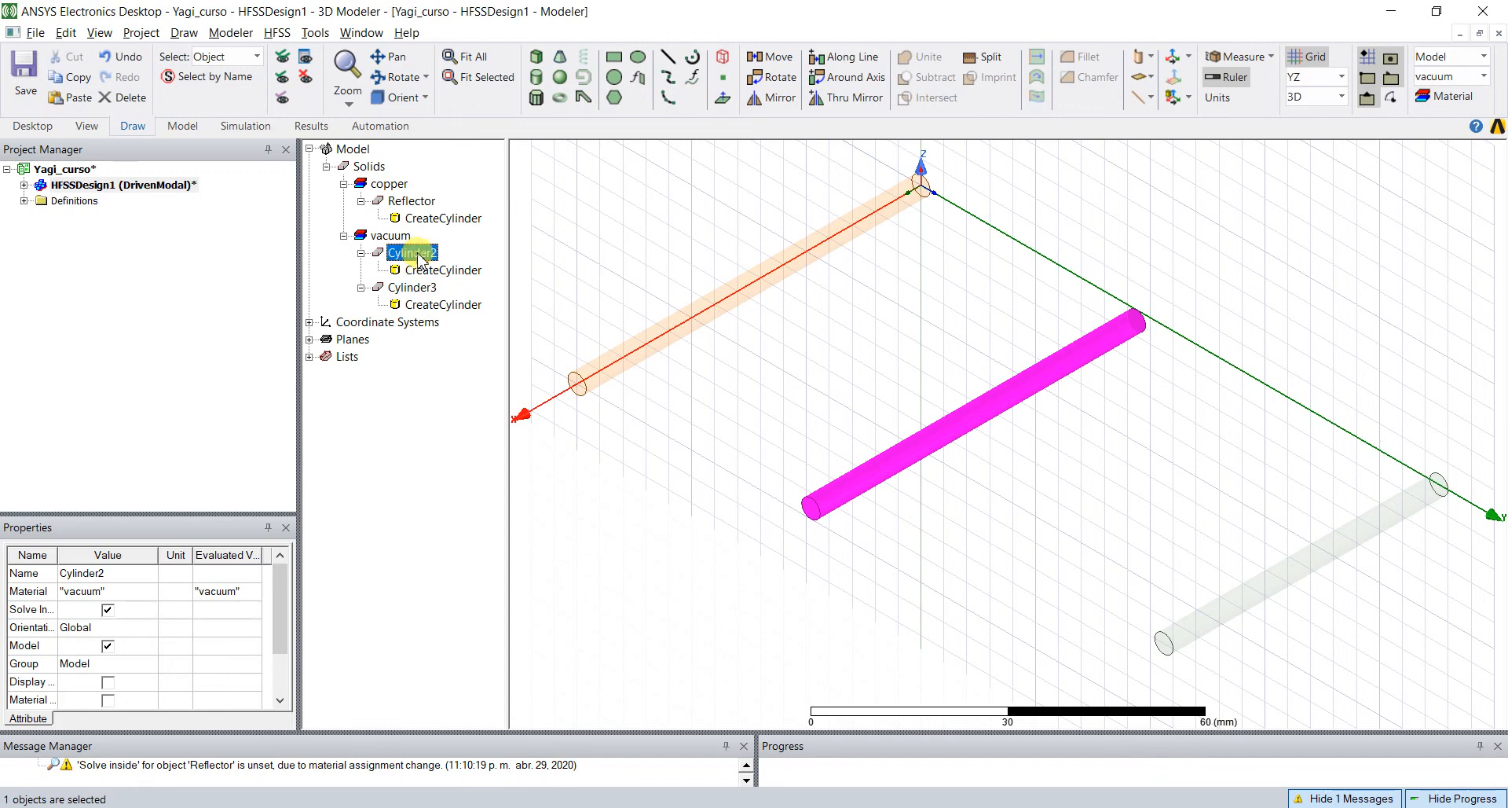
pyautogui.click(132, 573)
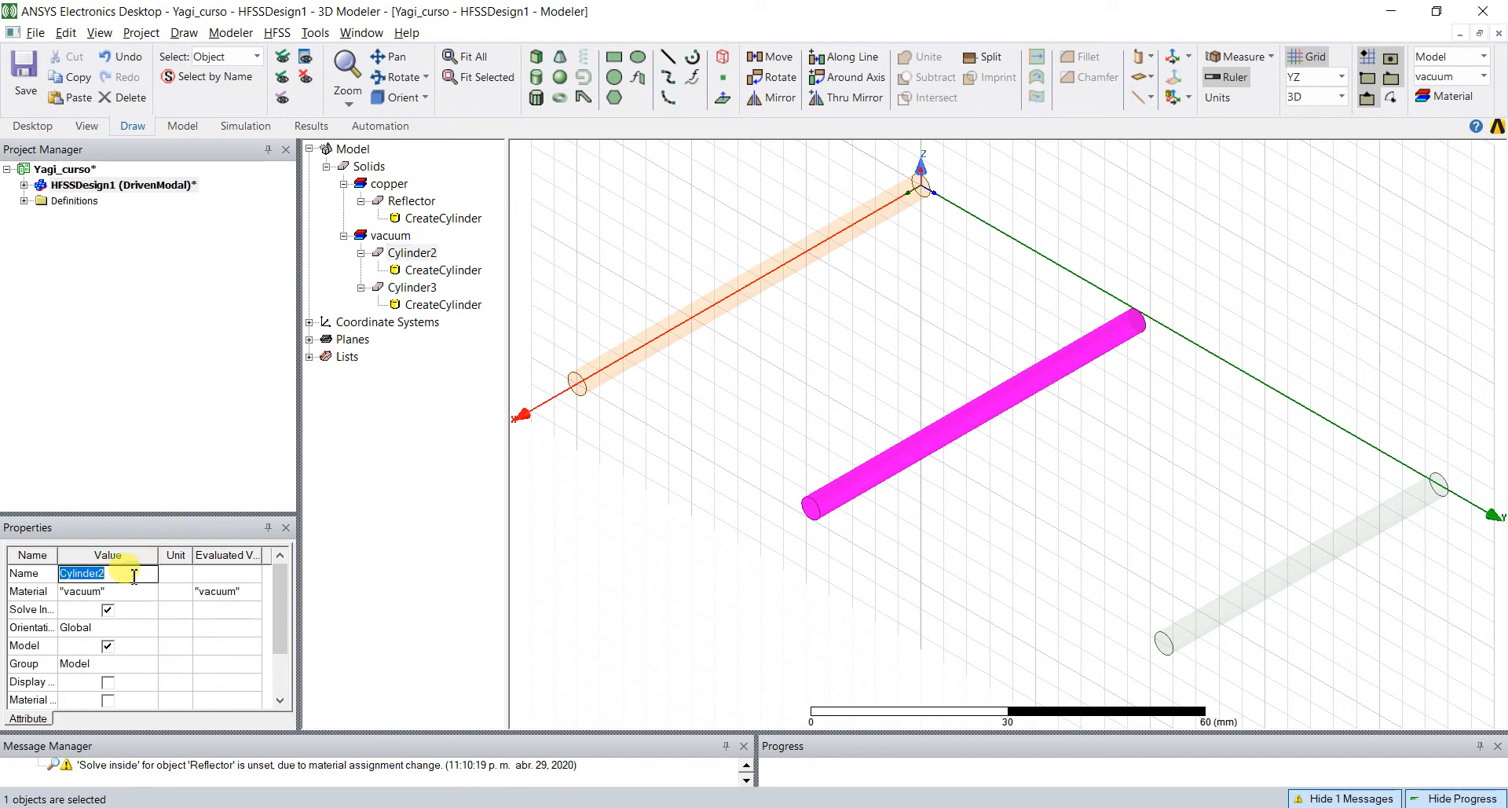
pyautogui.write('Brazo')
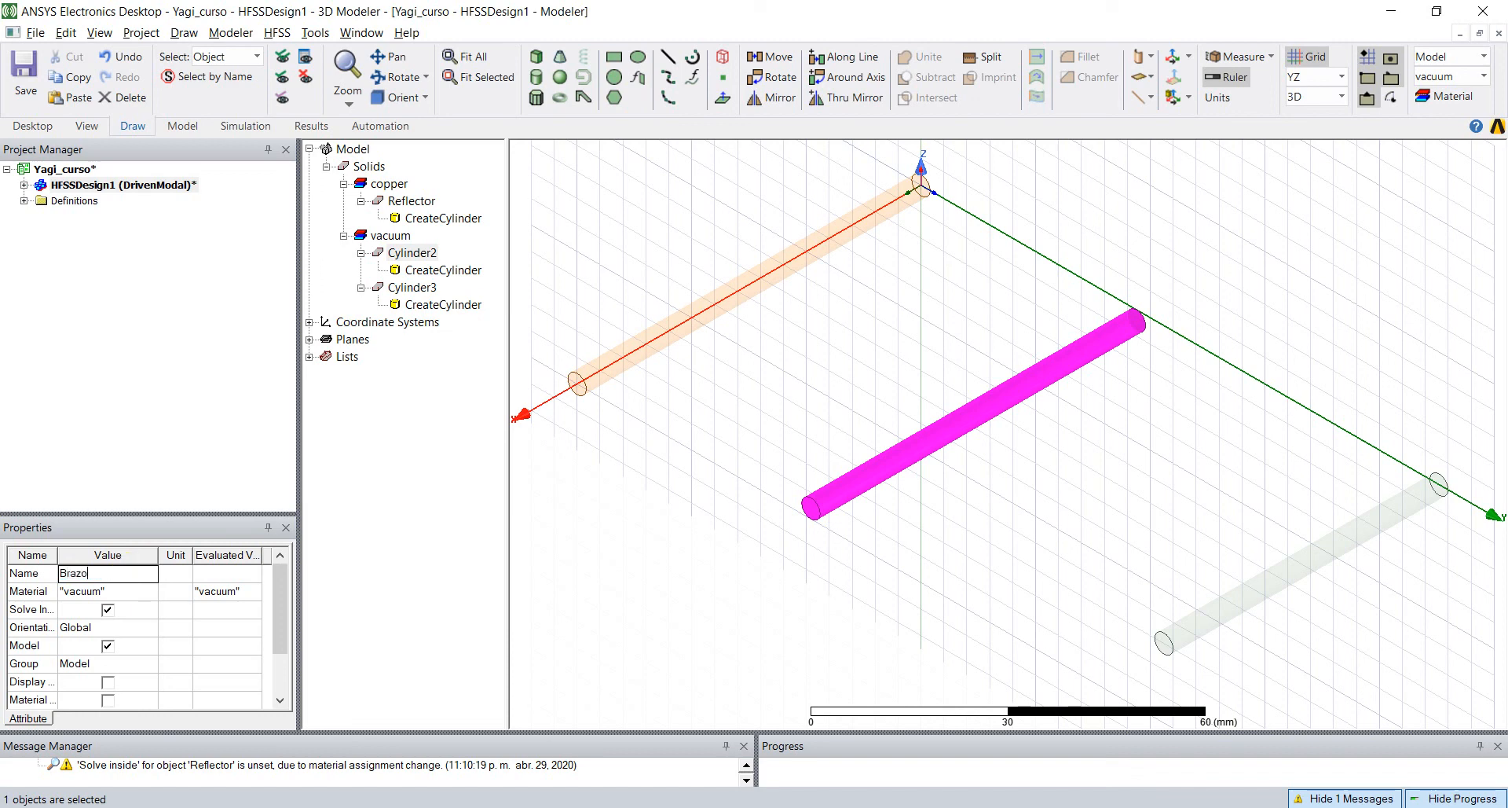
pyautogui.click(98, 590)
pyautogui.click(86, 632)
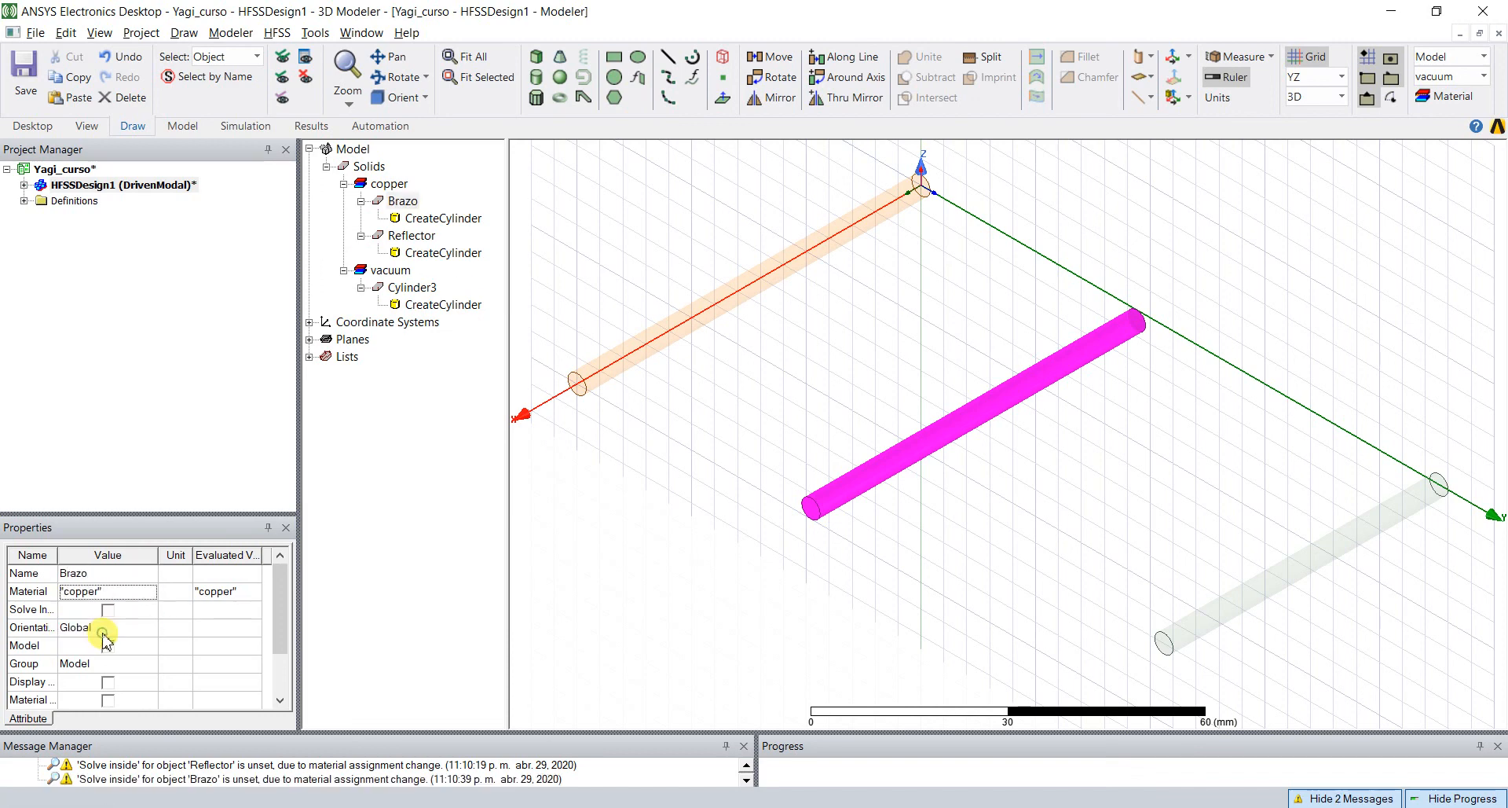
# - Set the display color of the Brazo cylinder to light orange from the basic colors
pyautogui.scroll(-1, 270, 680)
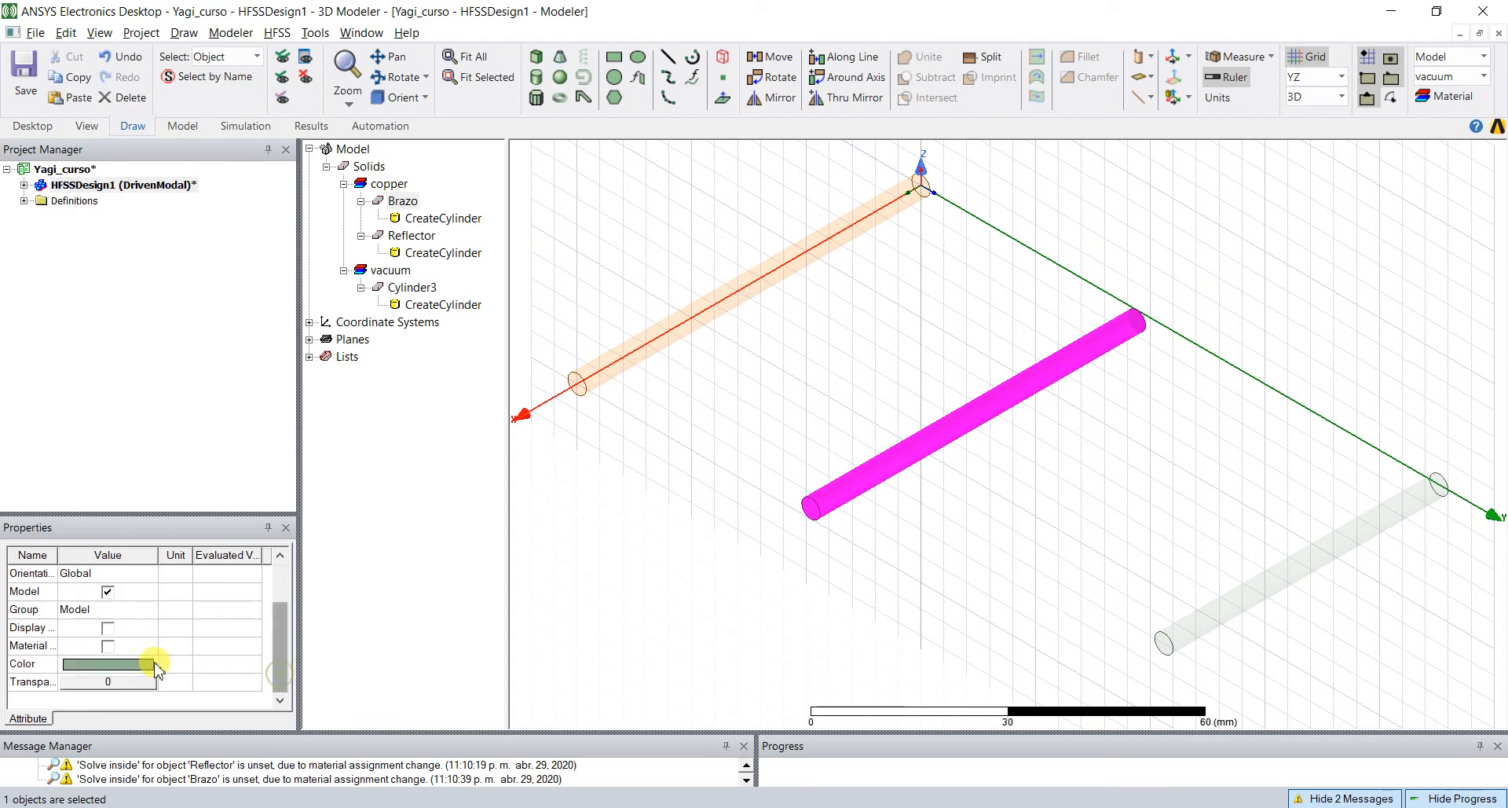
pyautogui.click(126, 666)
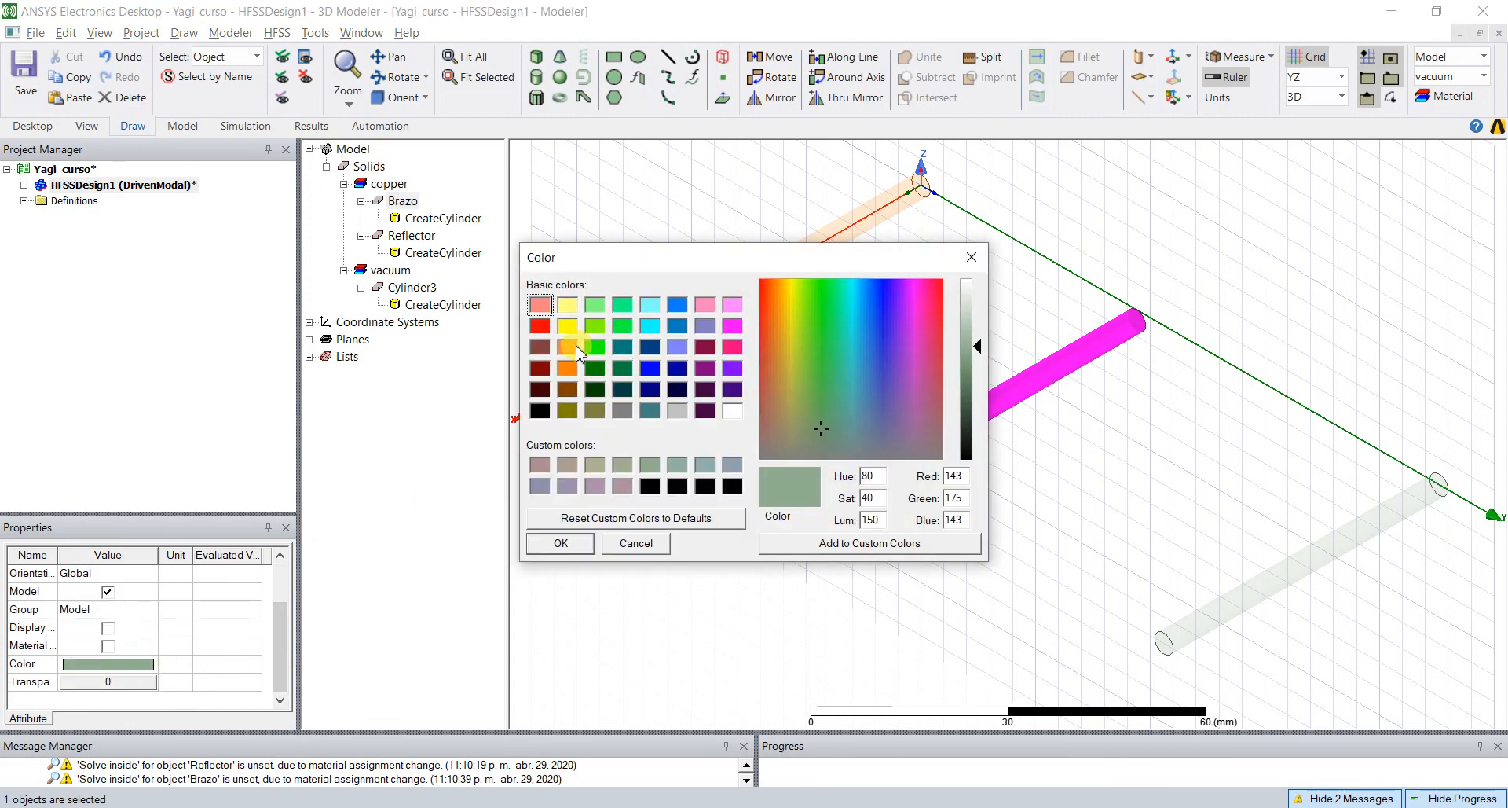
pyautogui.click(567, 346)
pyautogui.click(561, 543)
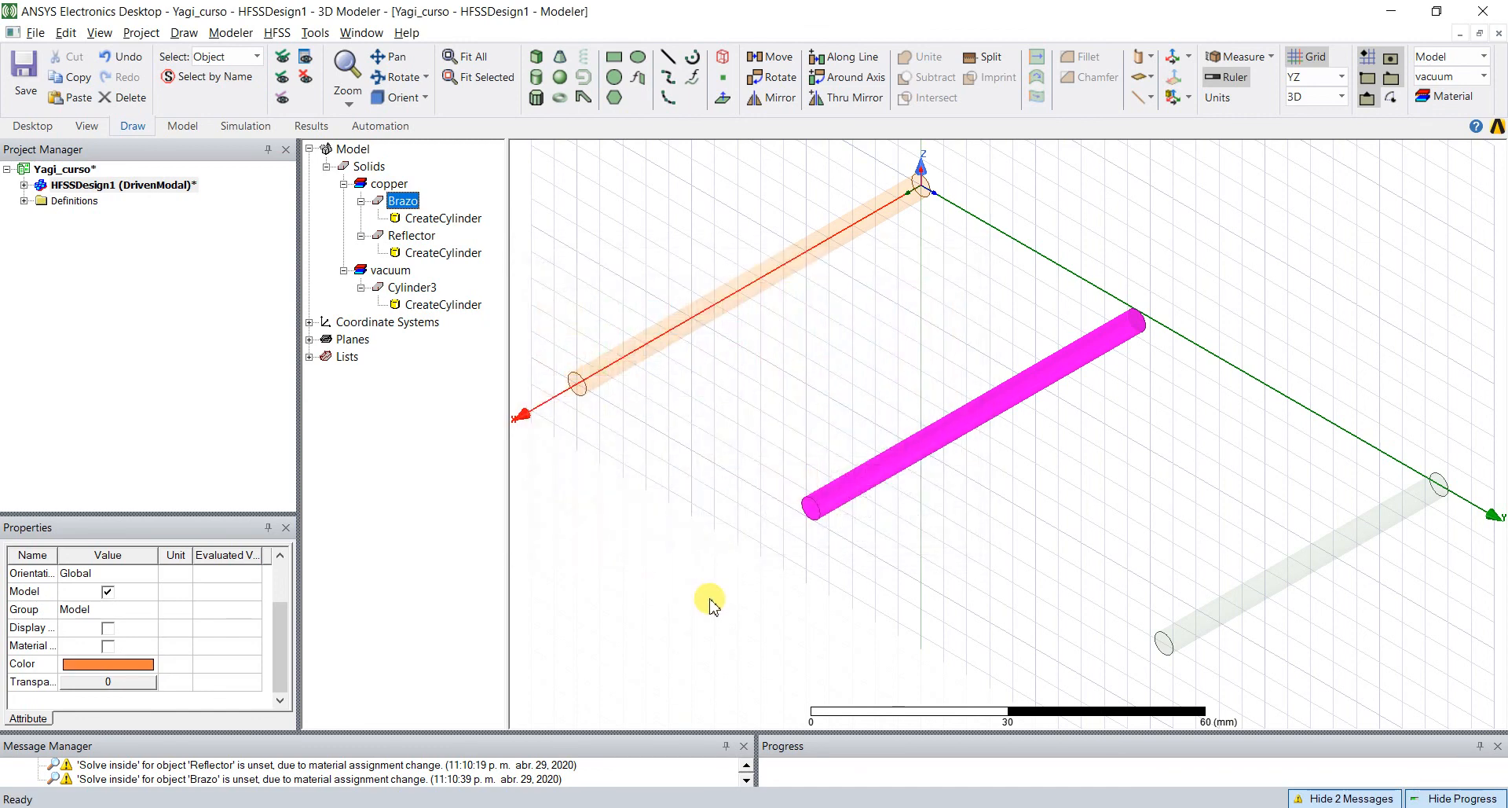
pyautogui.click(936, 448)
# - Rename the remaining vacuum cylinder as Director1 and change its material to copper
pyautogui.click(1223, 603)
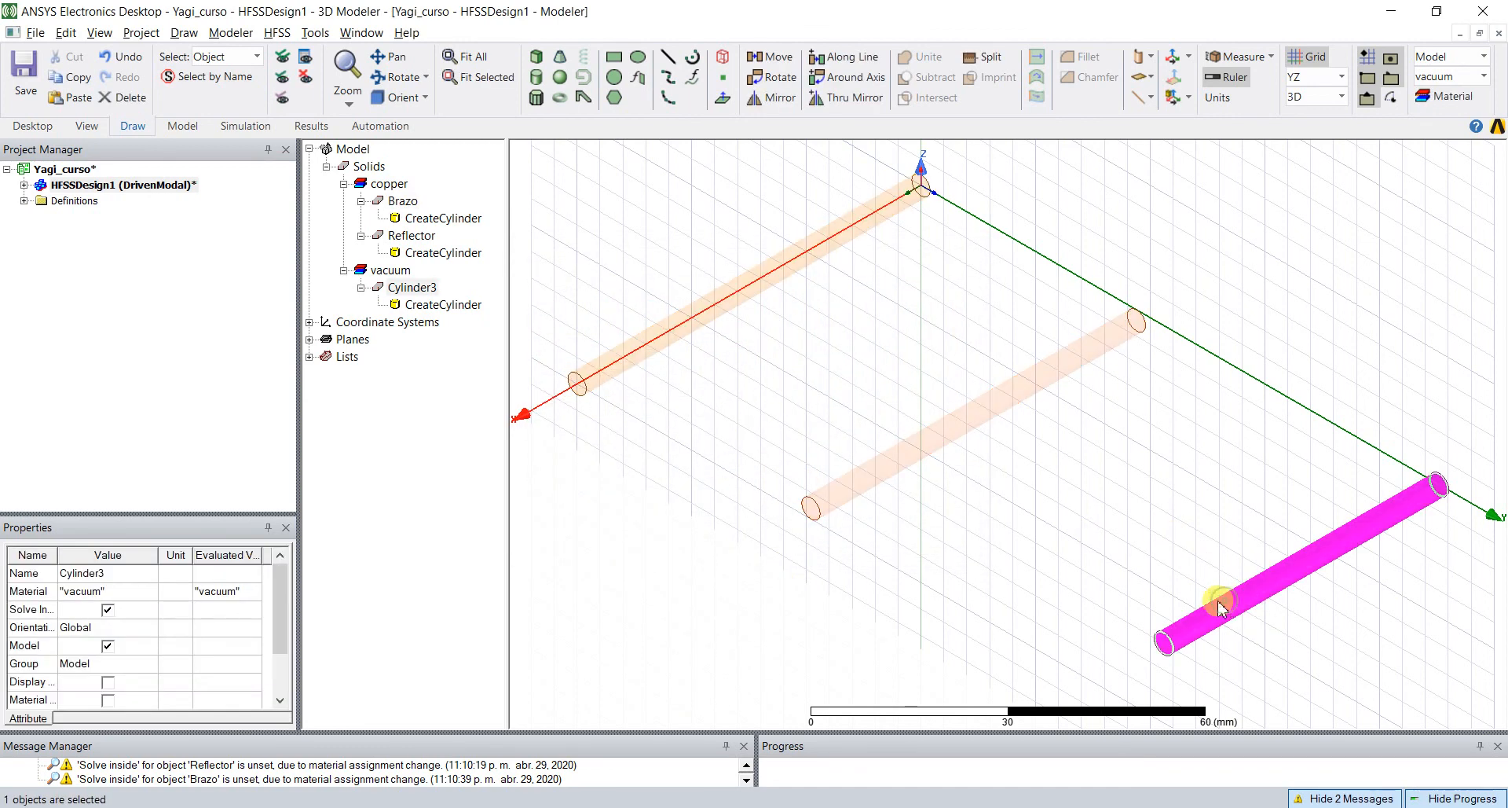
pyautogui.click(415, 290)
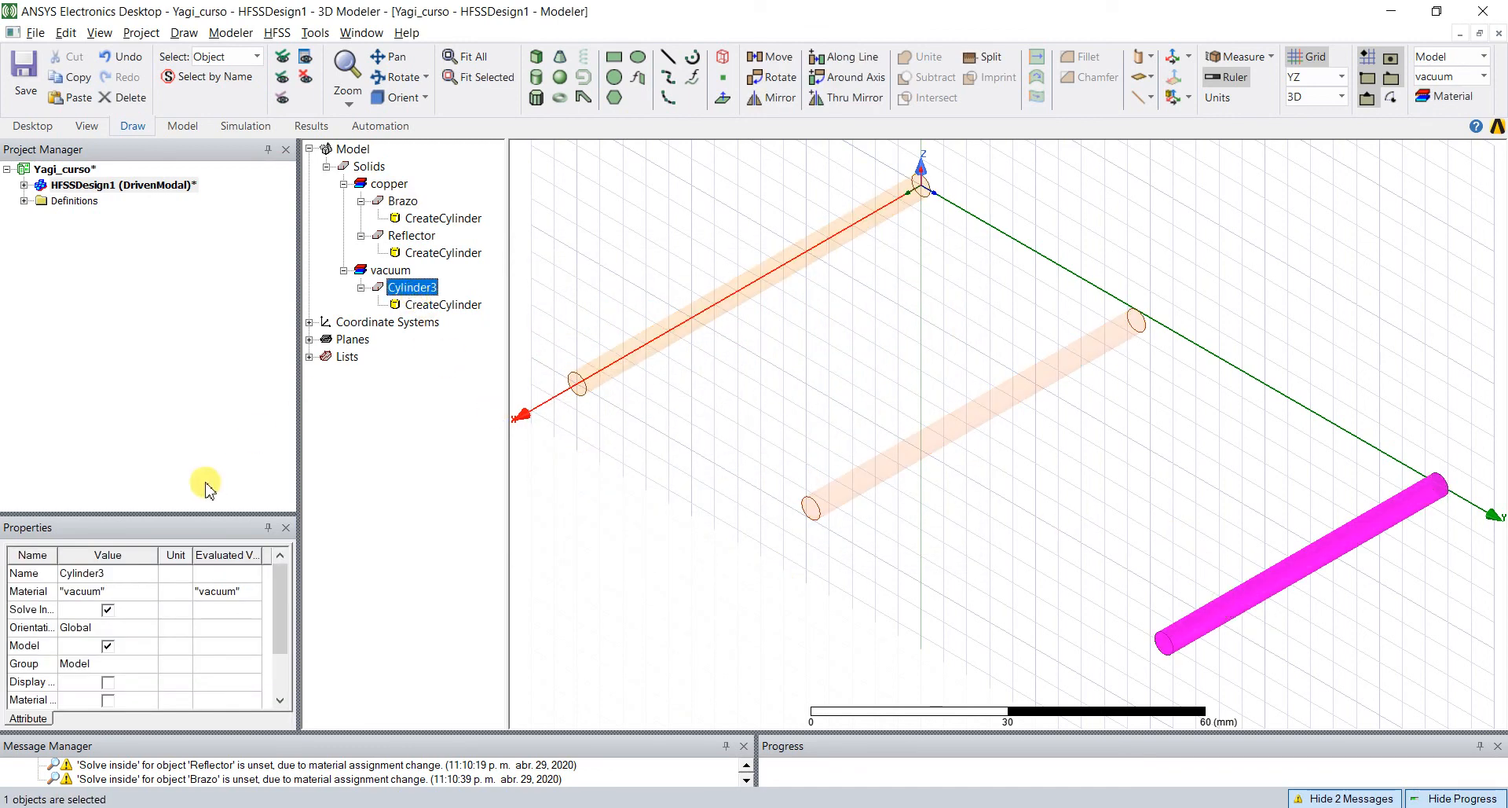
pyautogui.click(135, 576)
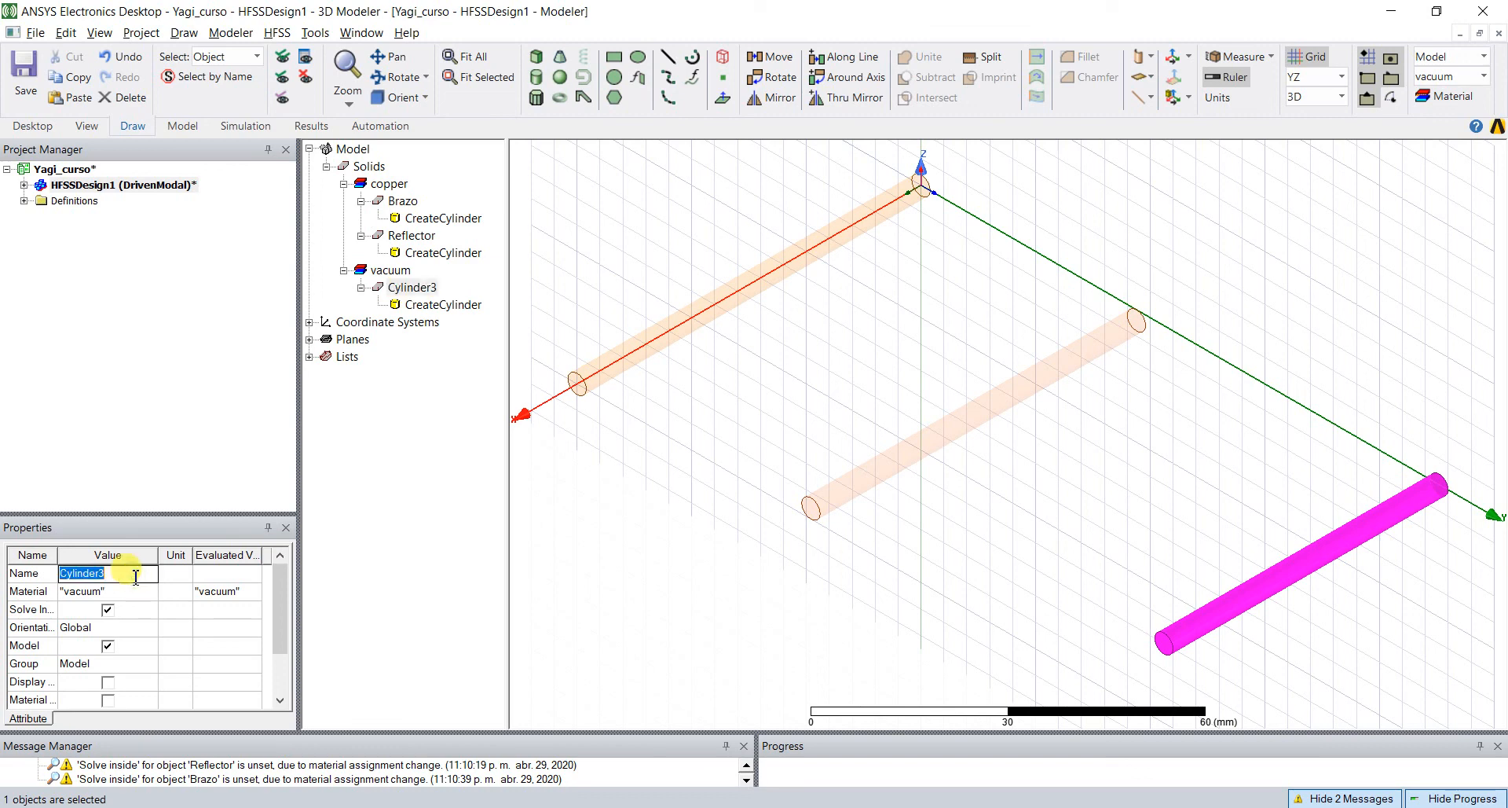
pyautogui.write('Director1')
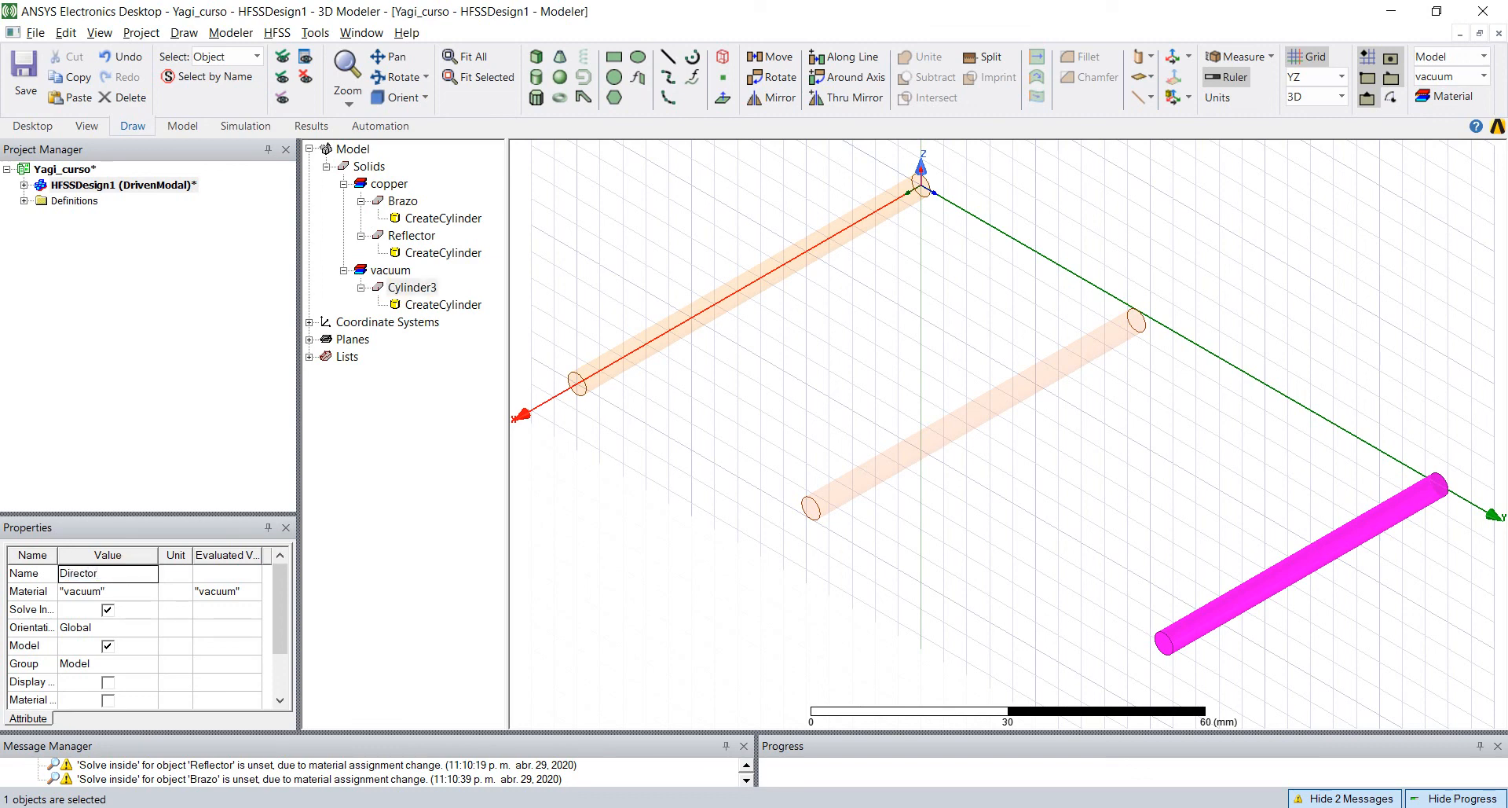
pyautogui.click(93, 590)
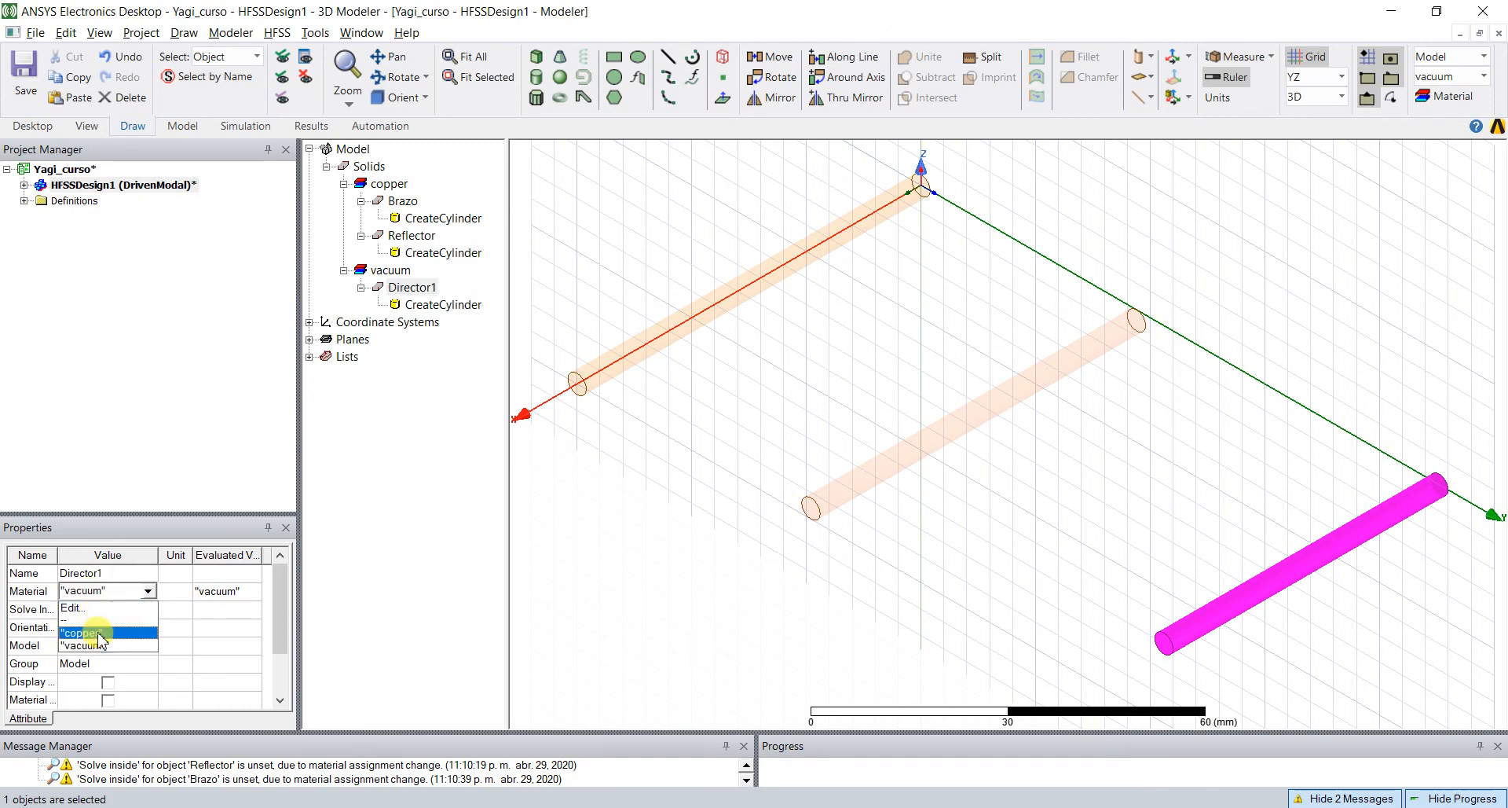
pyautogui.click(98, 634)
# - Set the display color of the Director1 cylinder to light orange (255, 128, 64) and deselect it
pyautogui.scroll(-3, 279, 682)
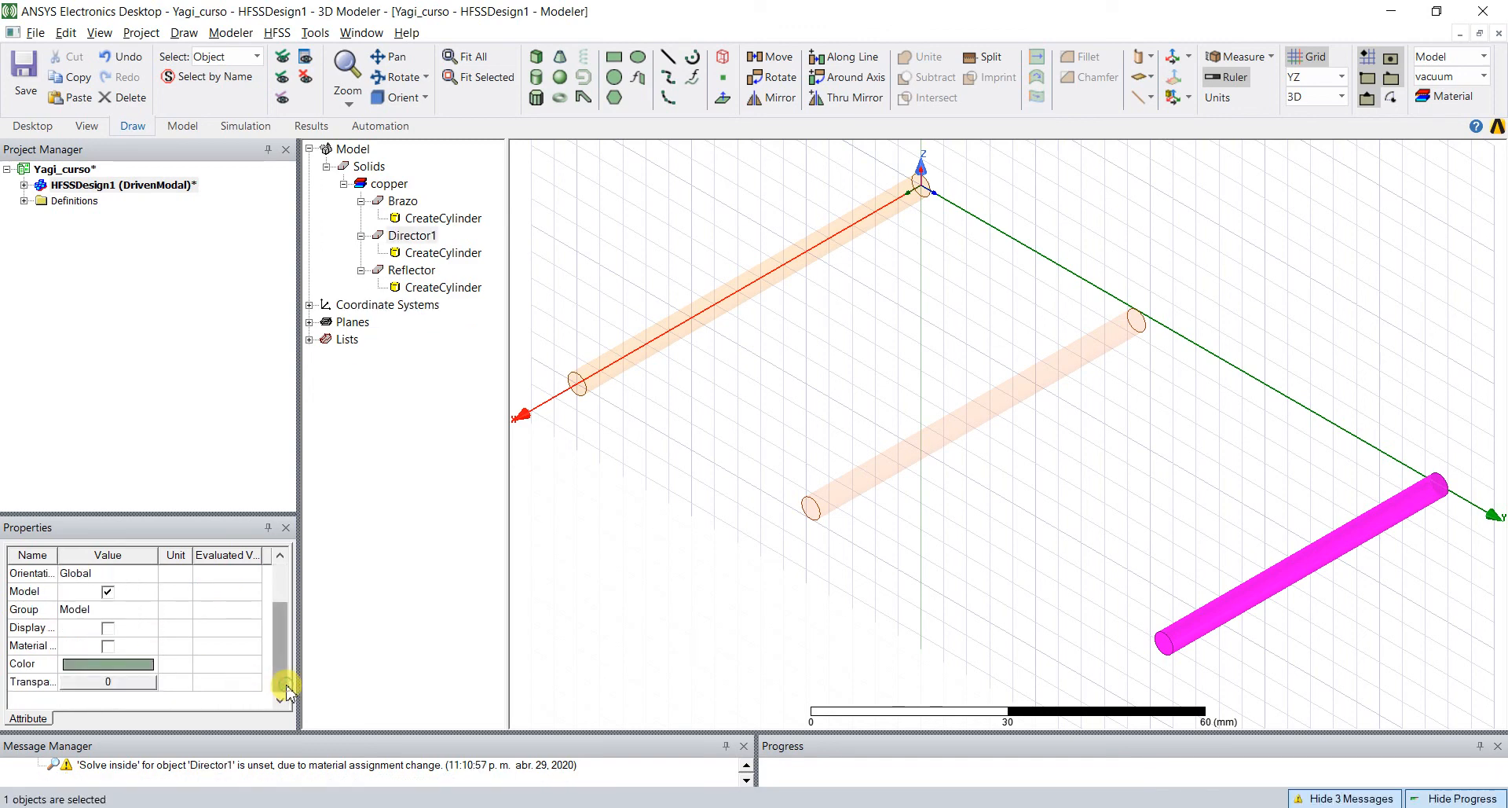
pyautogui.click(109, 663)
pyautogui.click(567, 347)
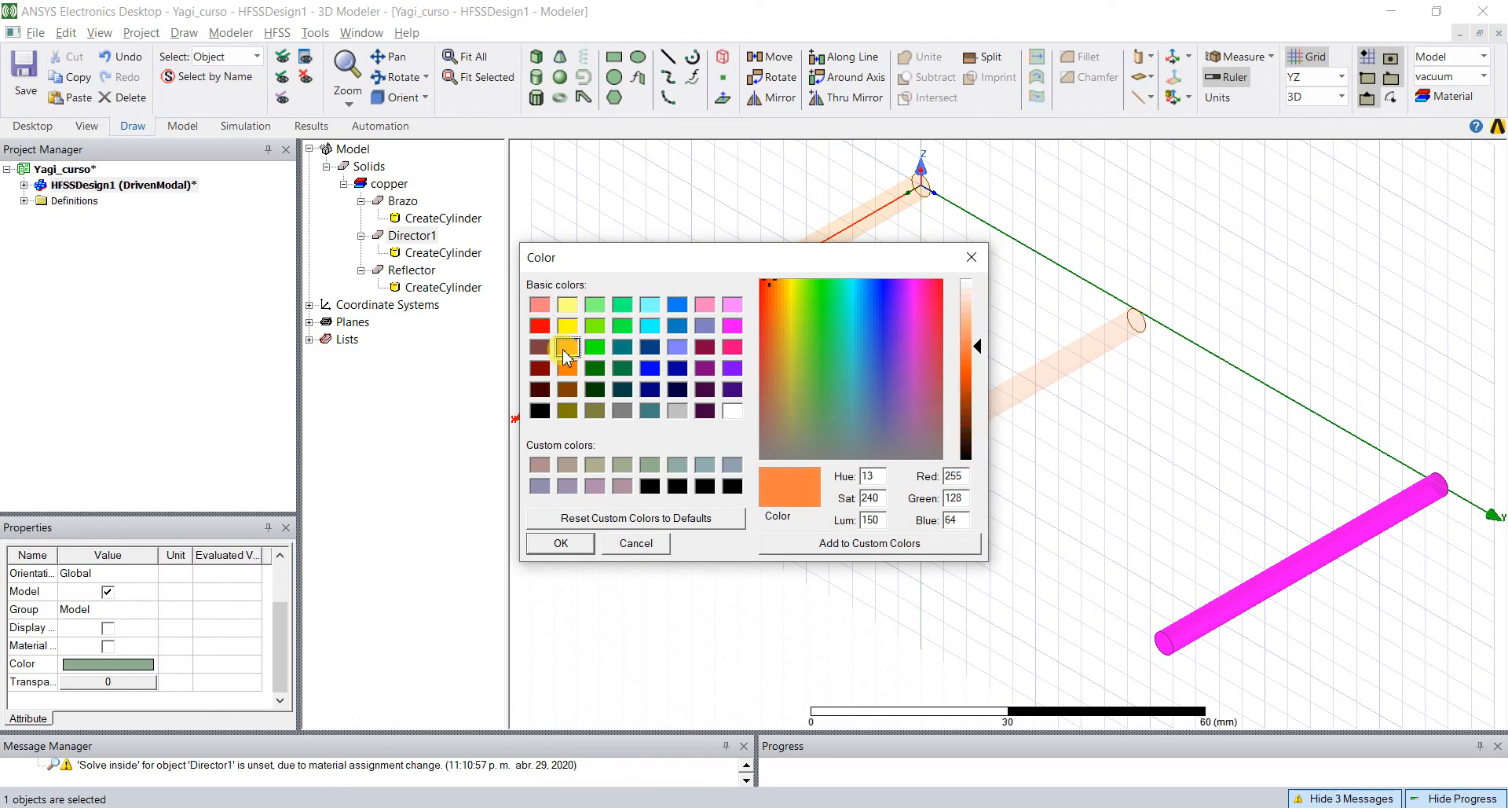
pyautogui.click(561, 545)
pyautogui.click(556, 554)
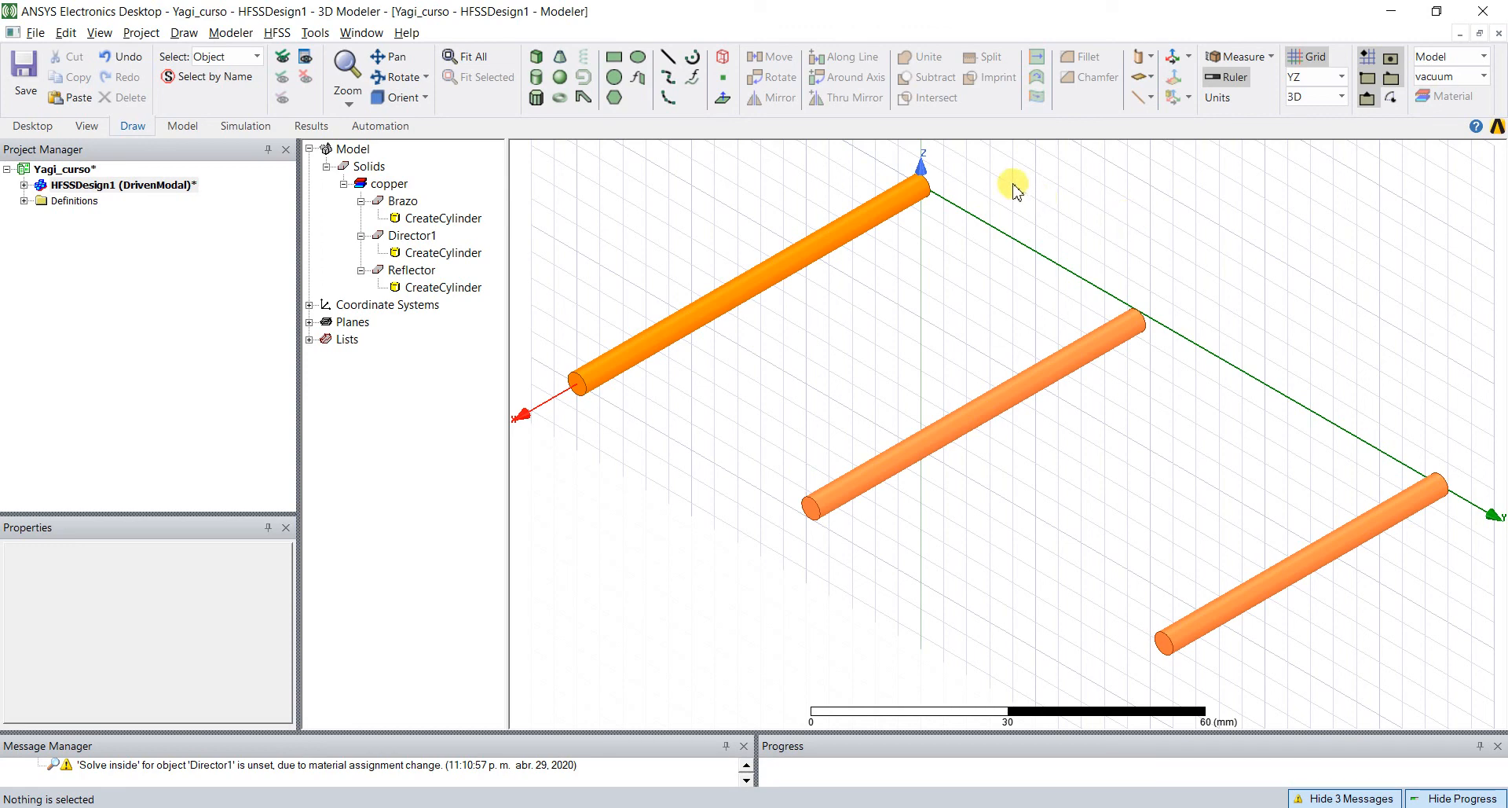
# - Duplicate the Reflector cylinder around the Y axis at 180 degrees with a total number of 2
pyautogui.keyDown('alt'); pyautogui.doubleClick(968, 163); pyautogui.keyUp('alt')
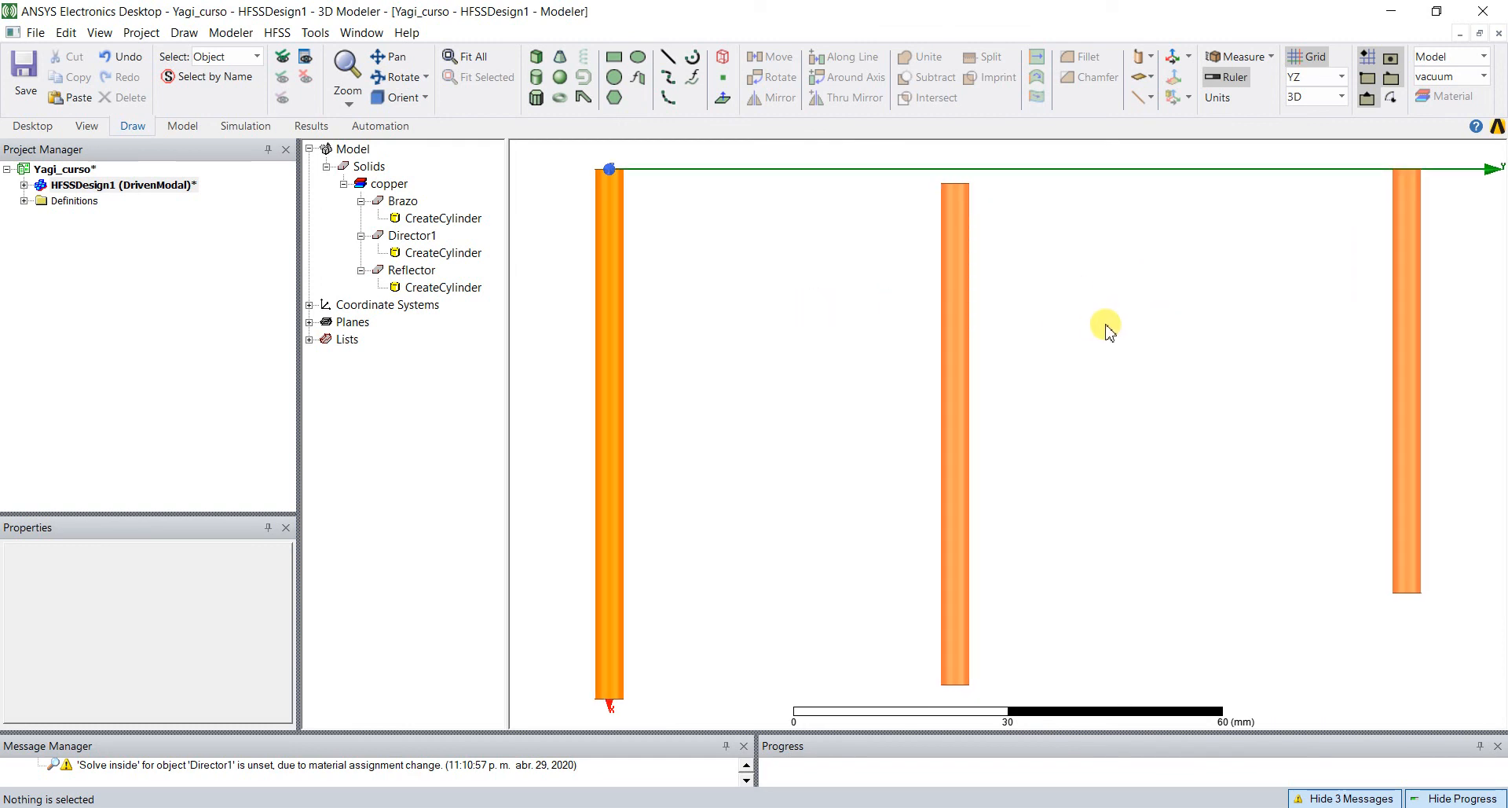
pyautogui.keyDown('alt'); pyautogui.doubleClick(1459, 192); pyautogui.keyUp('alt')
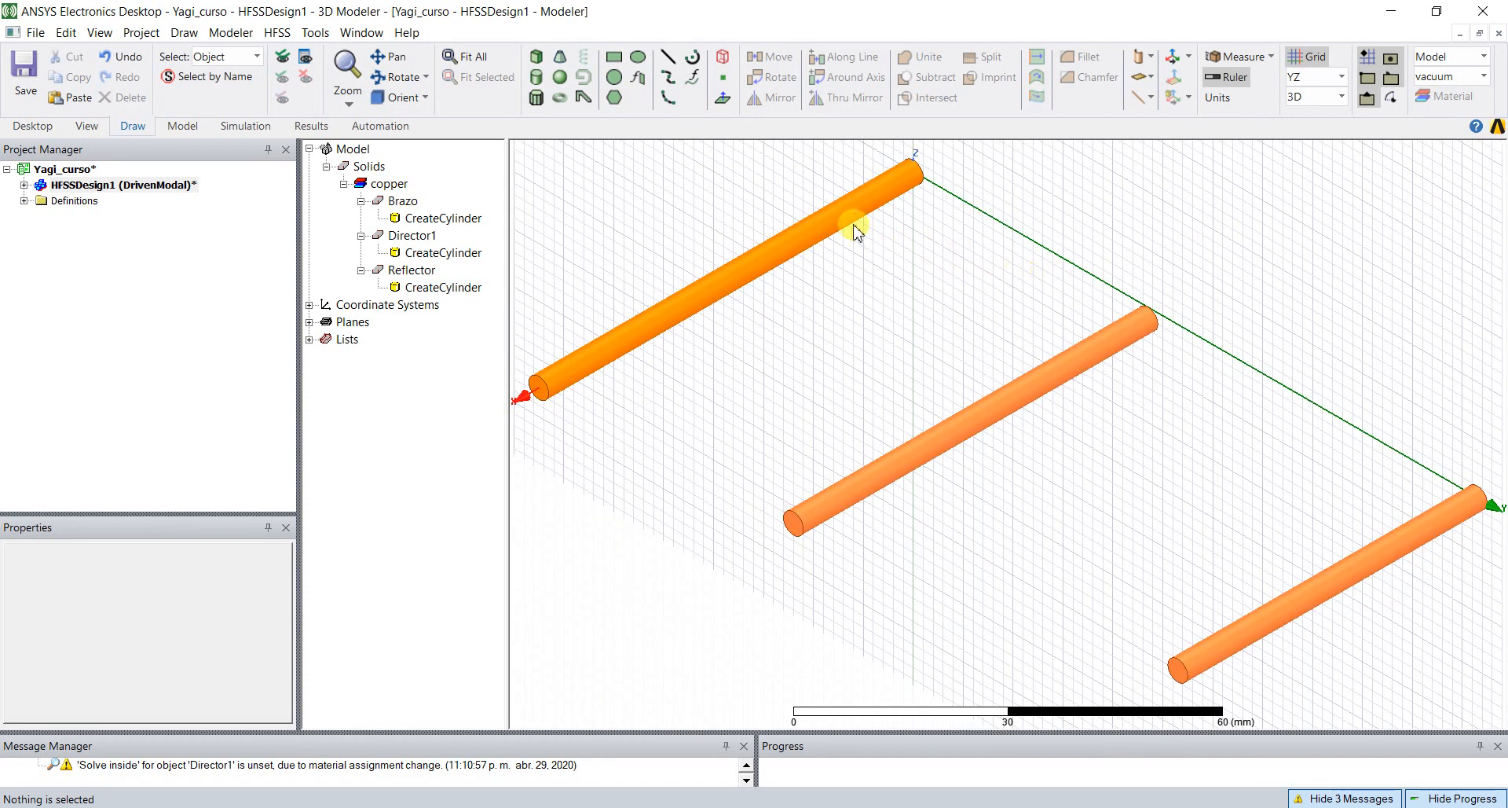
pyautogui.click(793, 259)
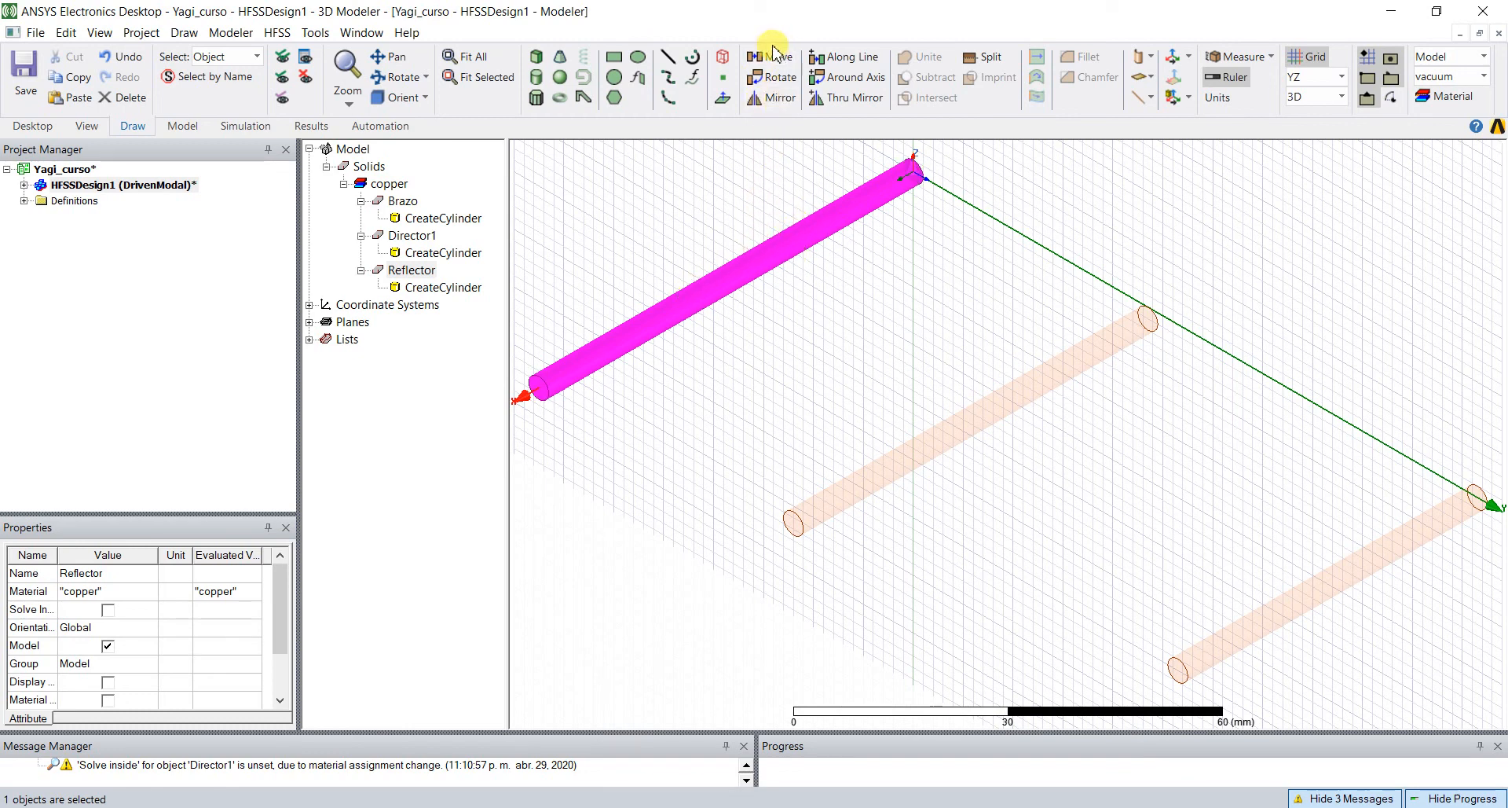
pyautogui.click(848, 78)
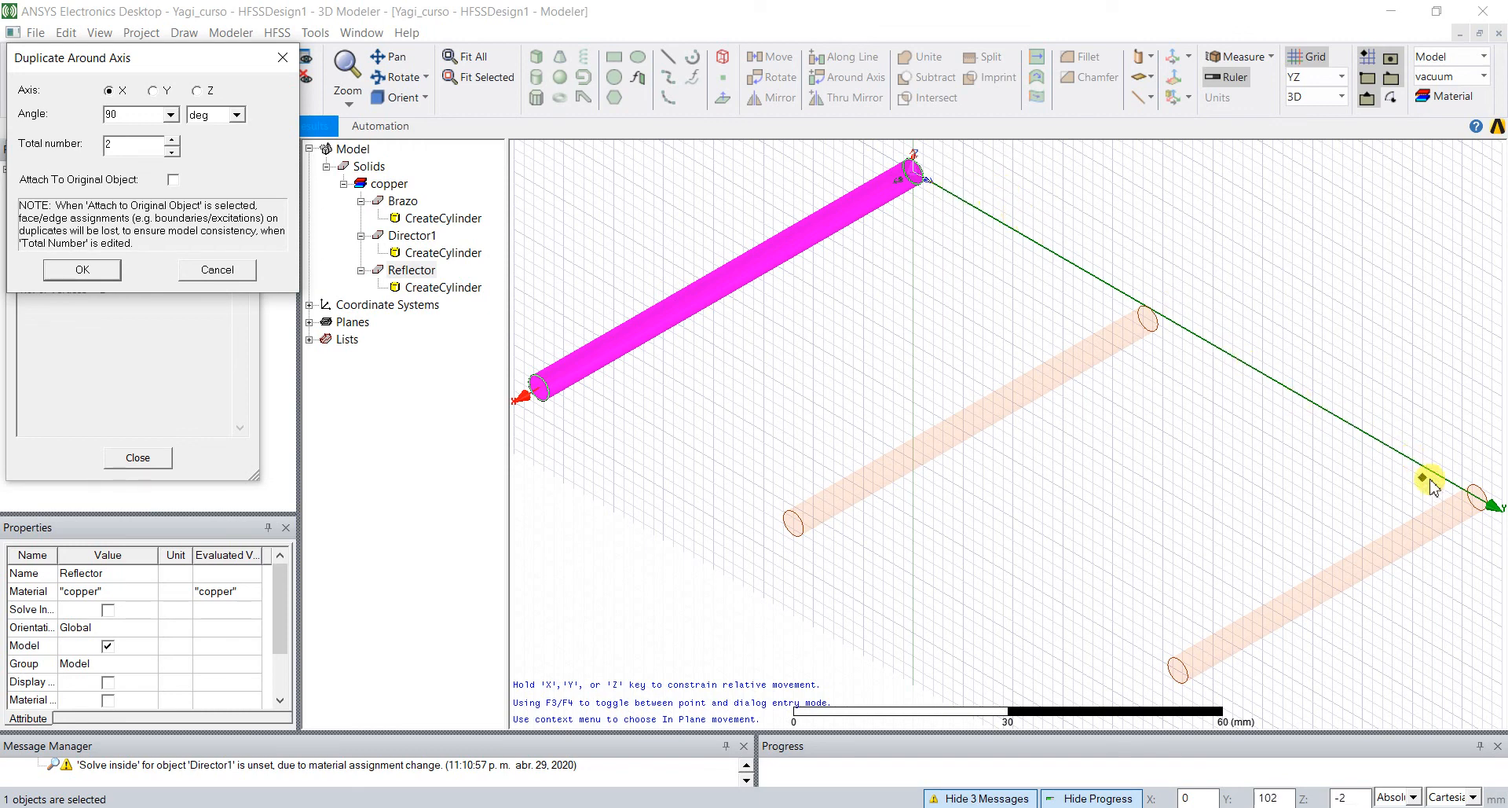
pyautogui.click(155, 90)
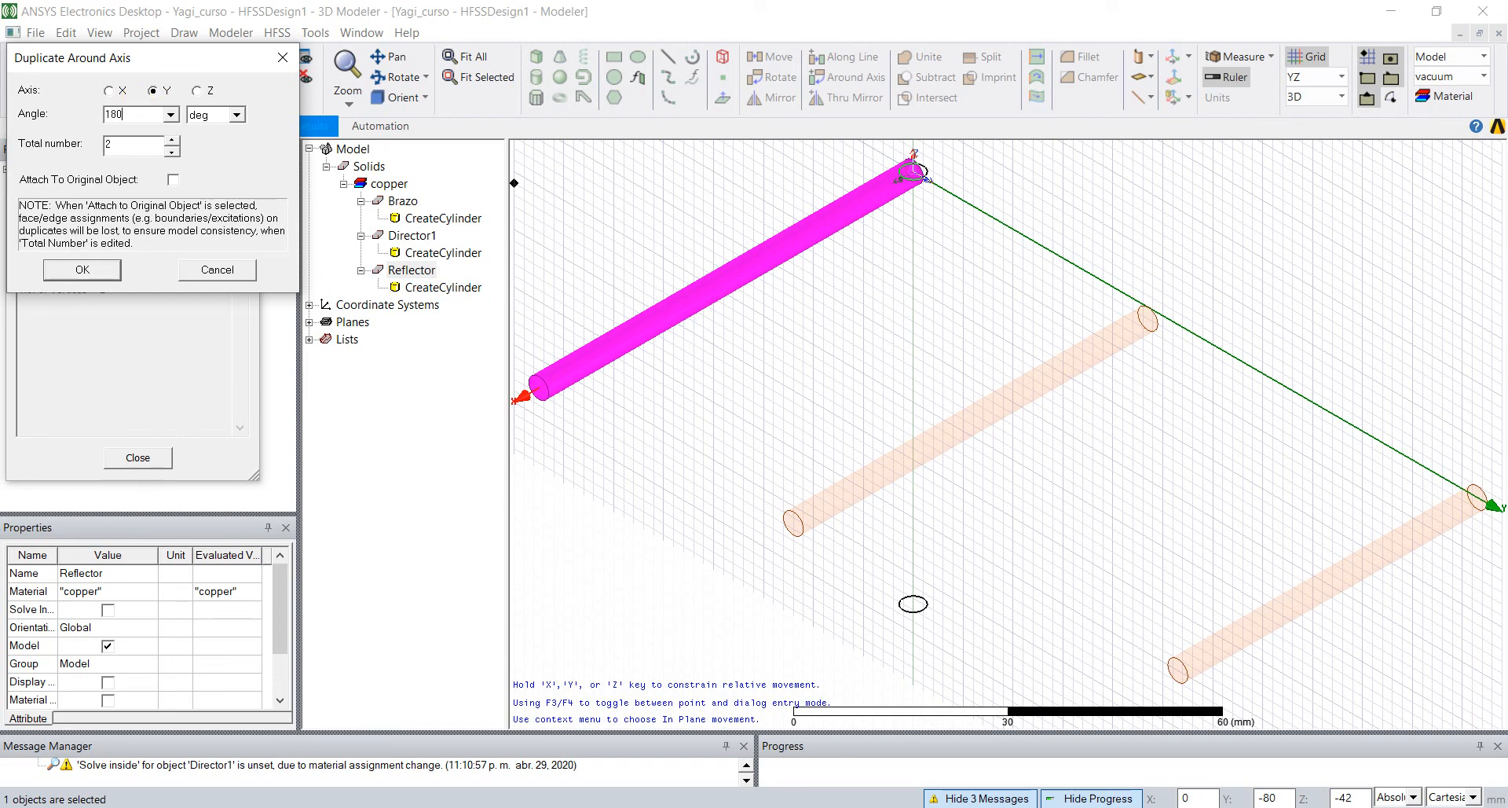
pyautogui.click(82, 270)
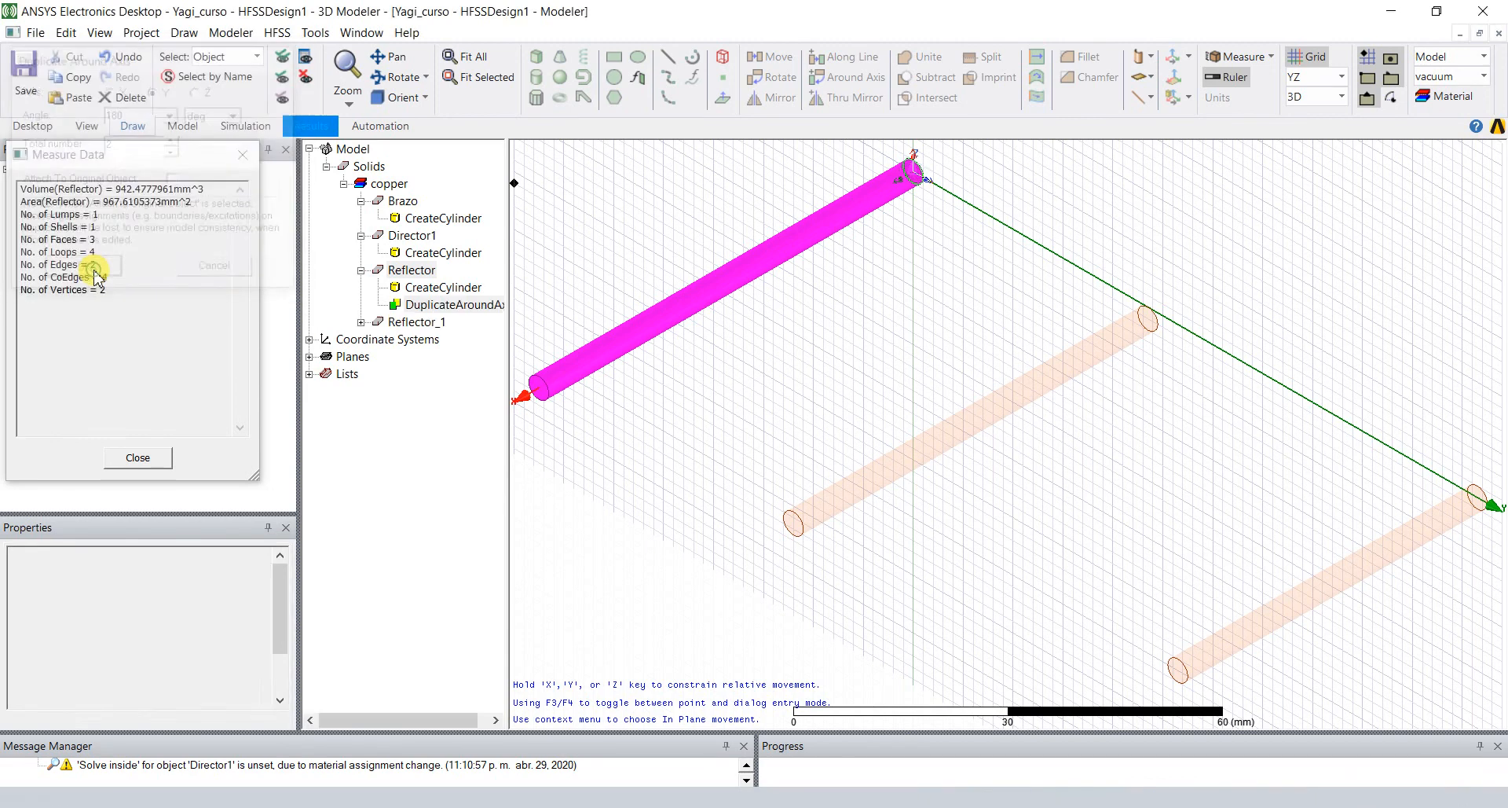
pyautogui.click(784, 322)
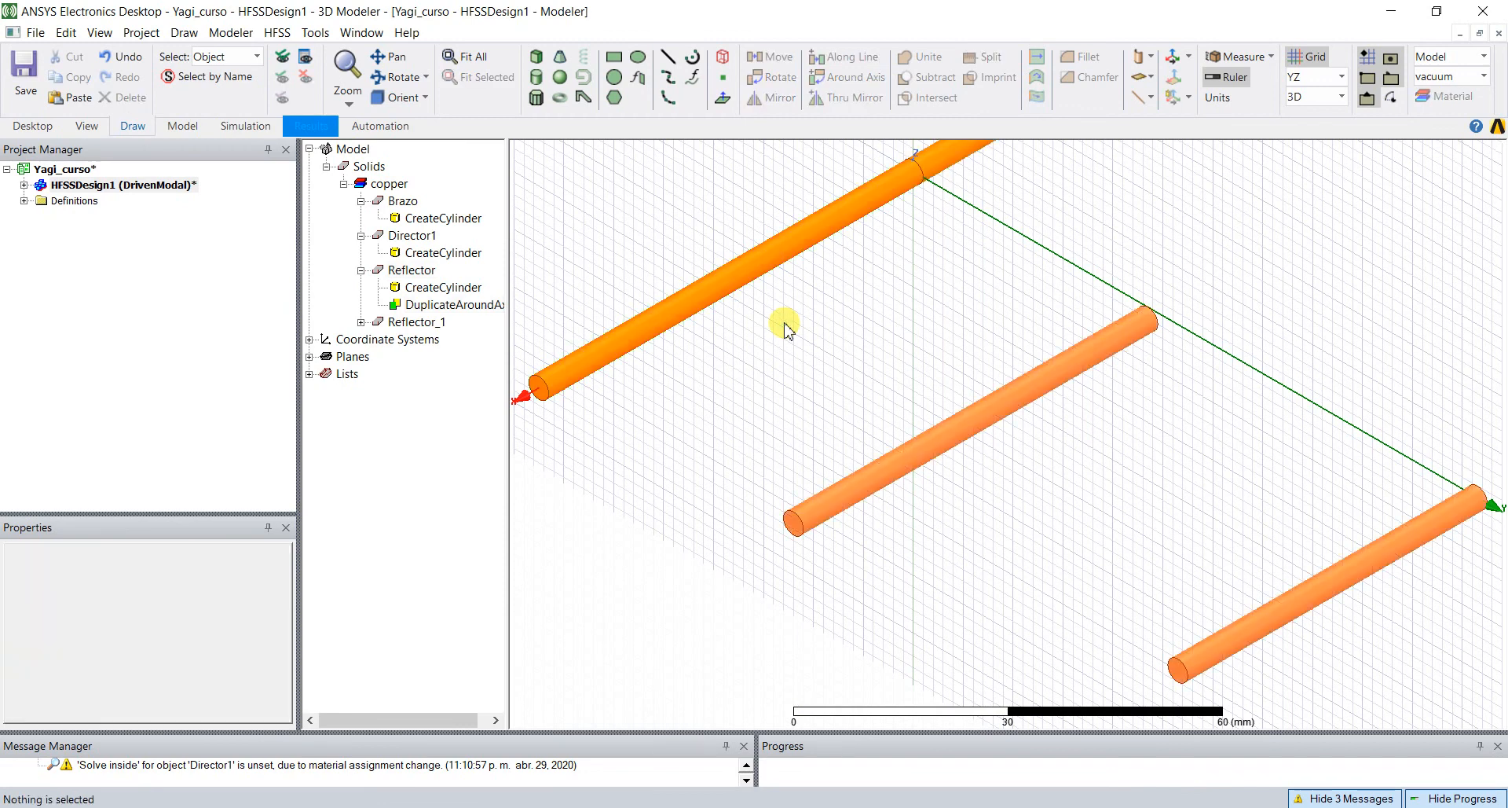
pyautogui.hotkey('ctrl', 'd')
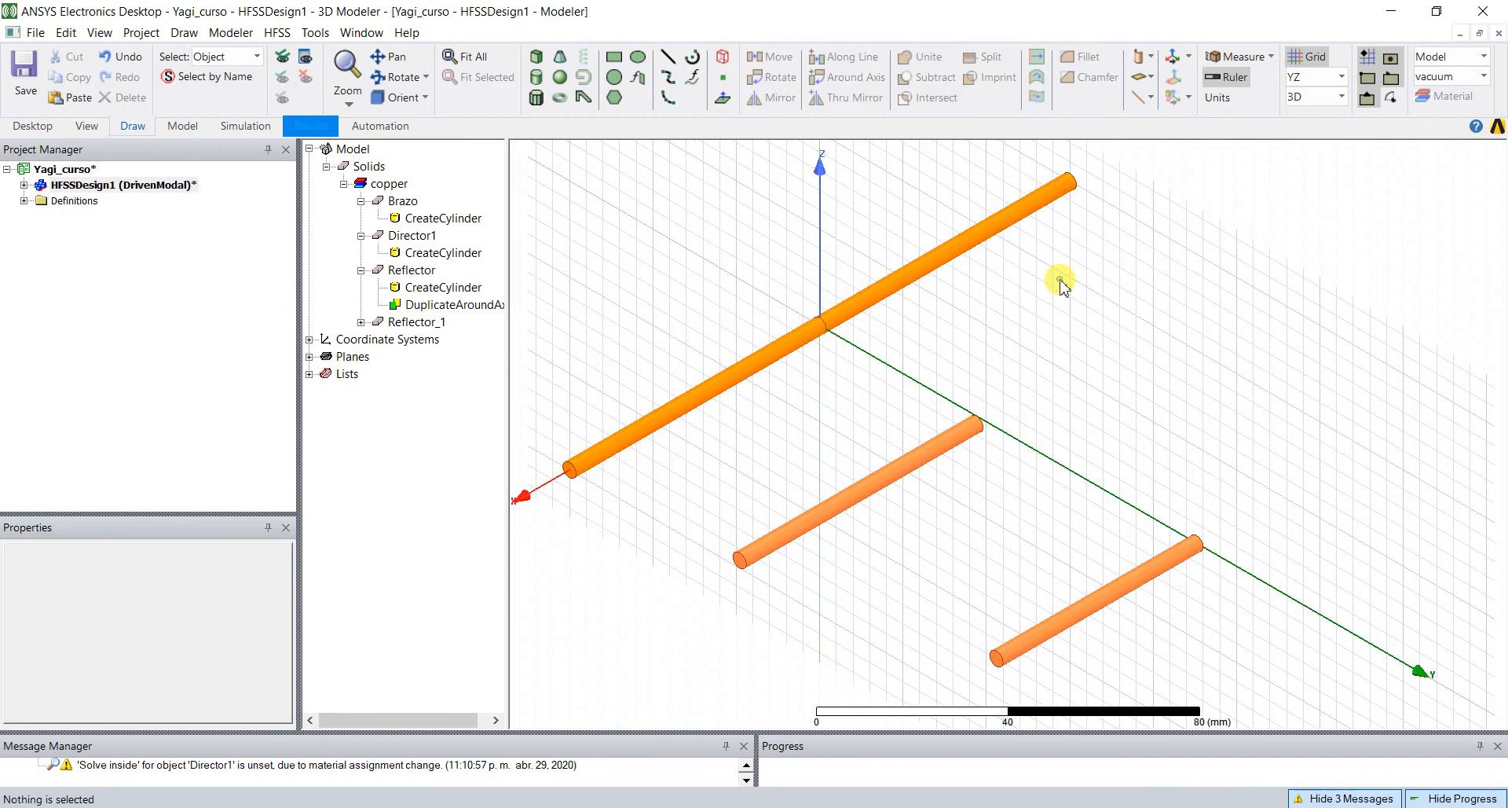
# - Duplicate the Brazo cylinder around the Y axis at 180 degrees with a total number of 2
pyautogui.click(896, 479)
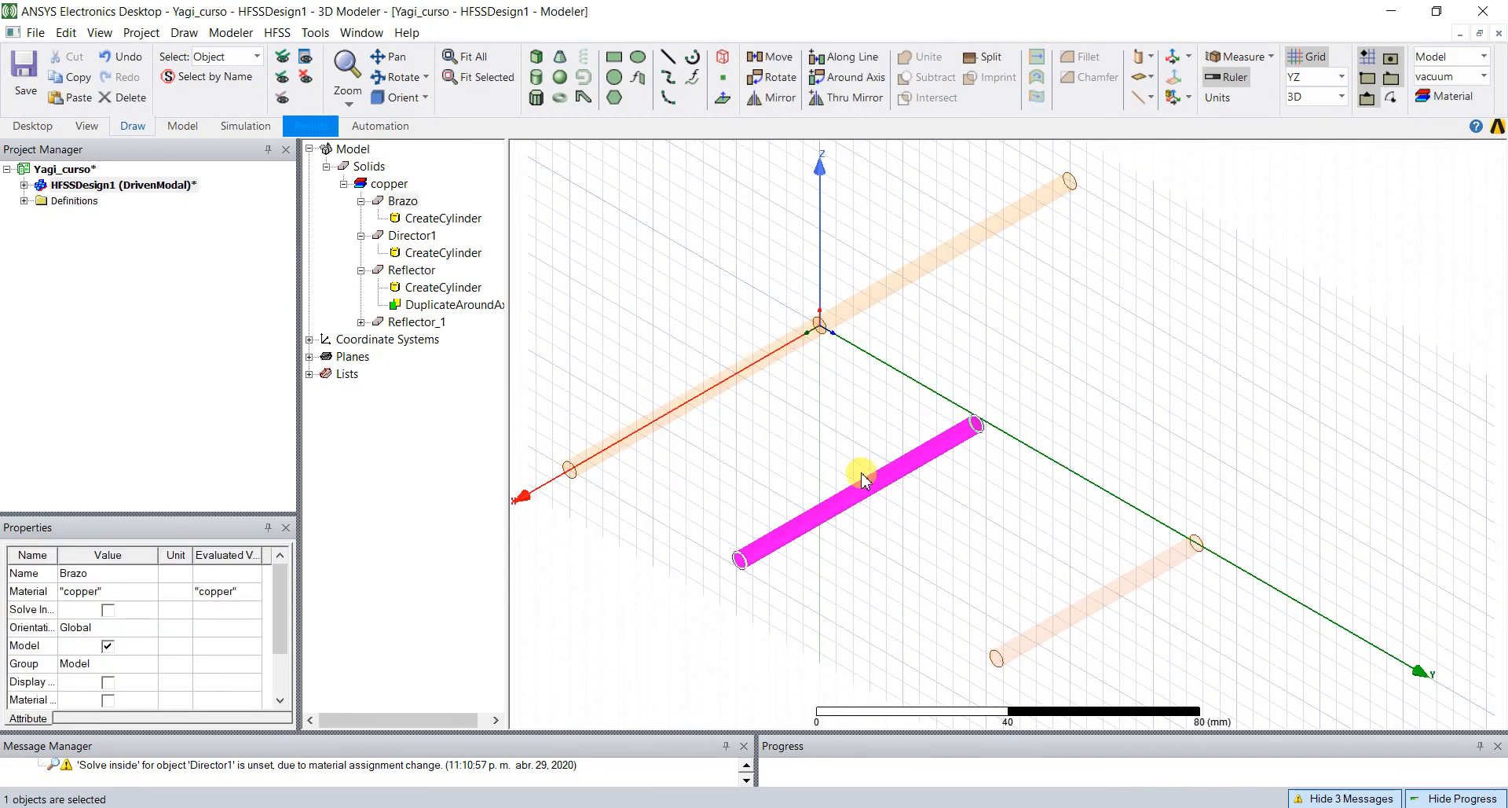
pyautogui.click(844, 79)
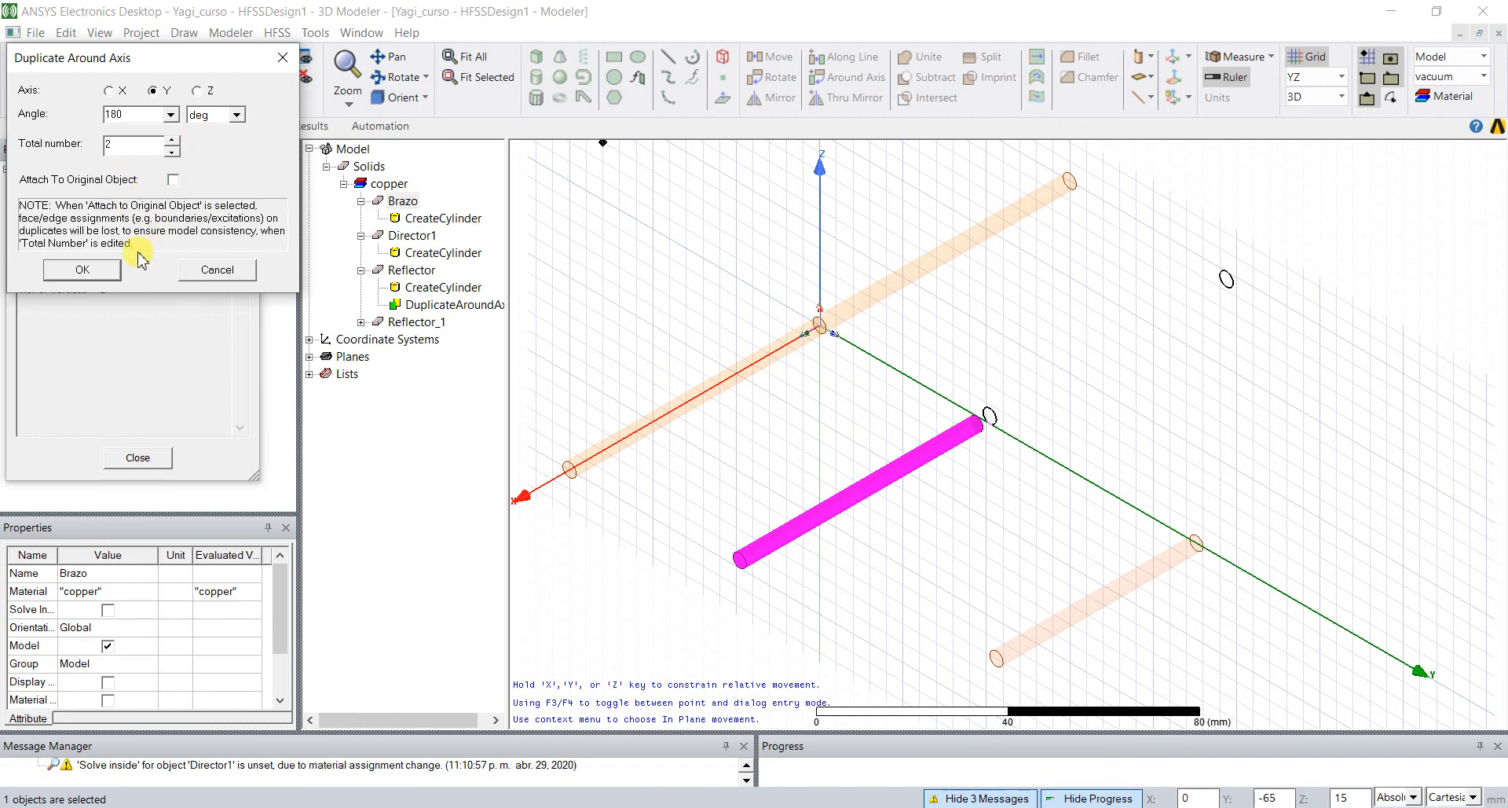
pyautogui.click(100, 271)
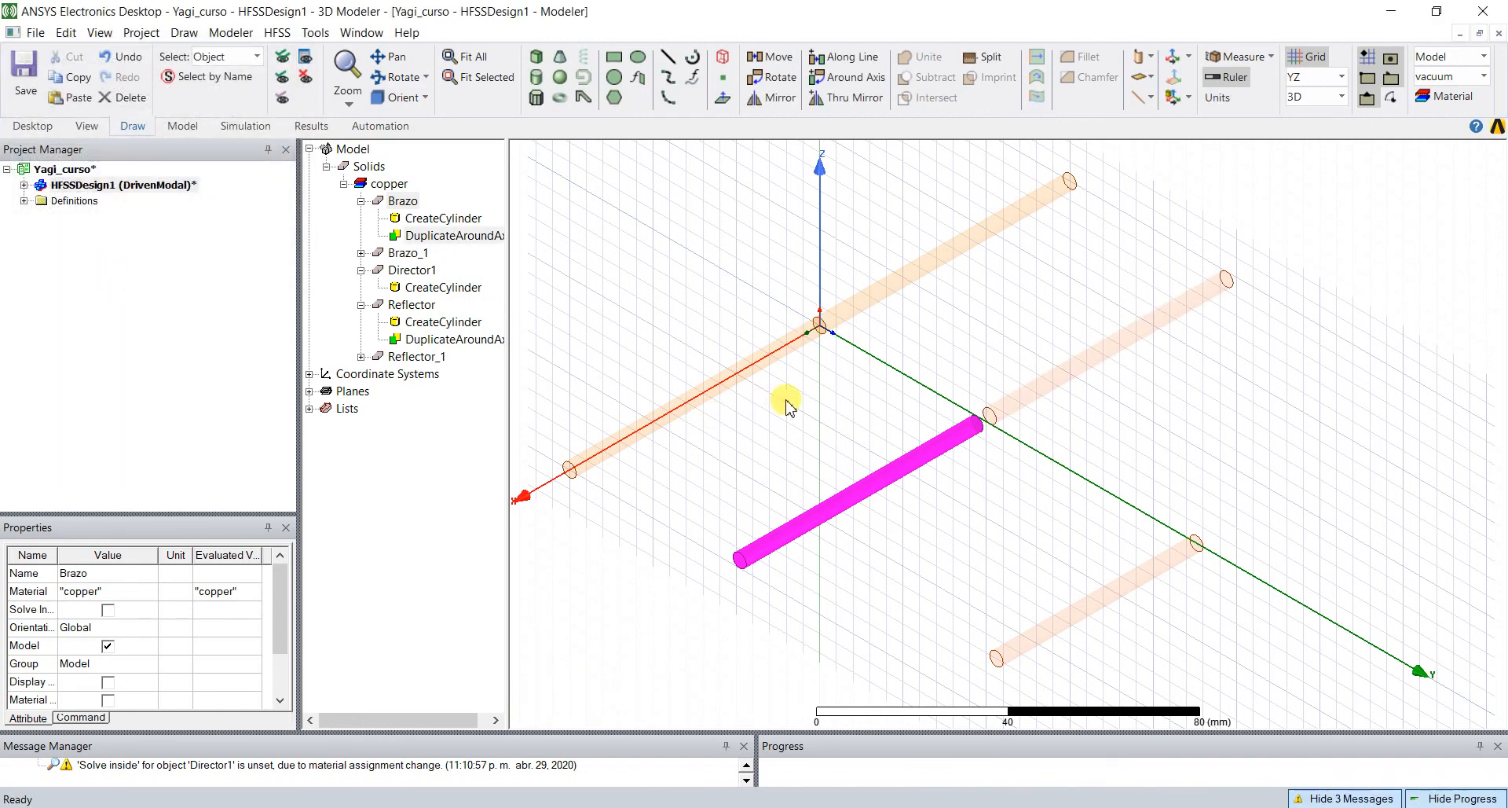
pyautogui.click(790, 405)
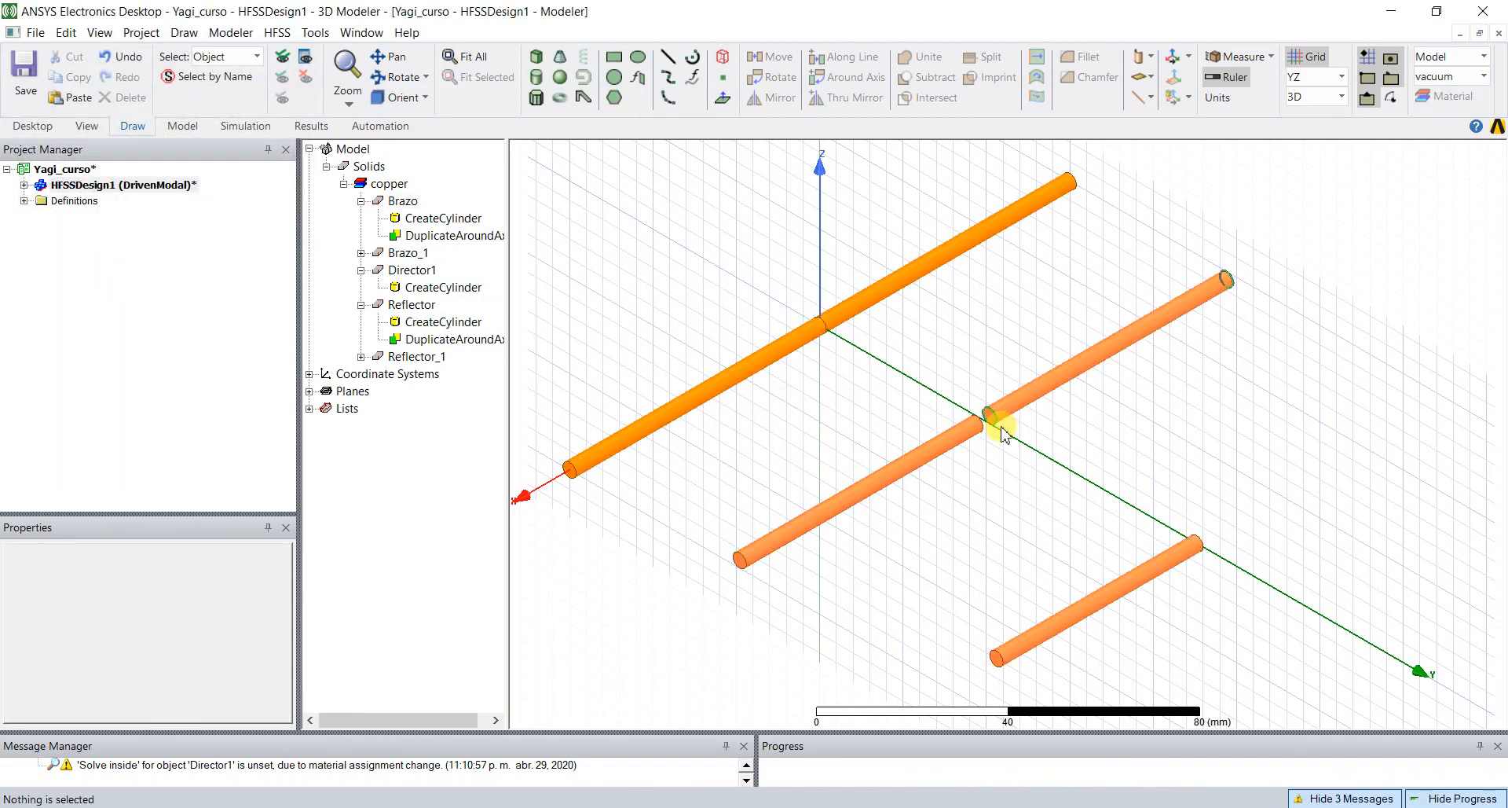
# - Duplicate the Director1 cylinder around the Y axis at 180 degrees with a total number of 2
pyautogui.click(1089, 617)
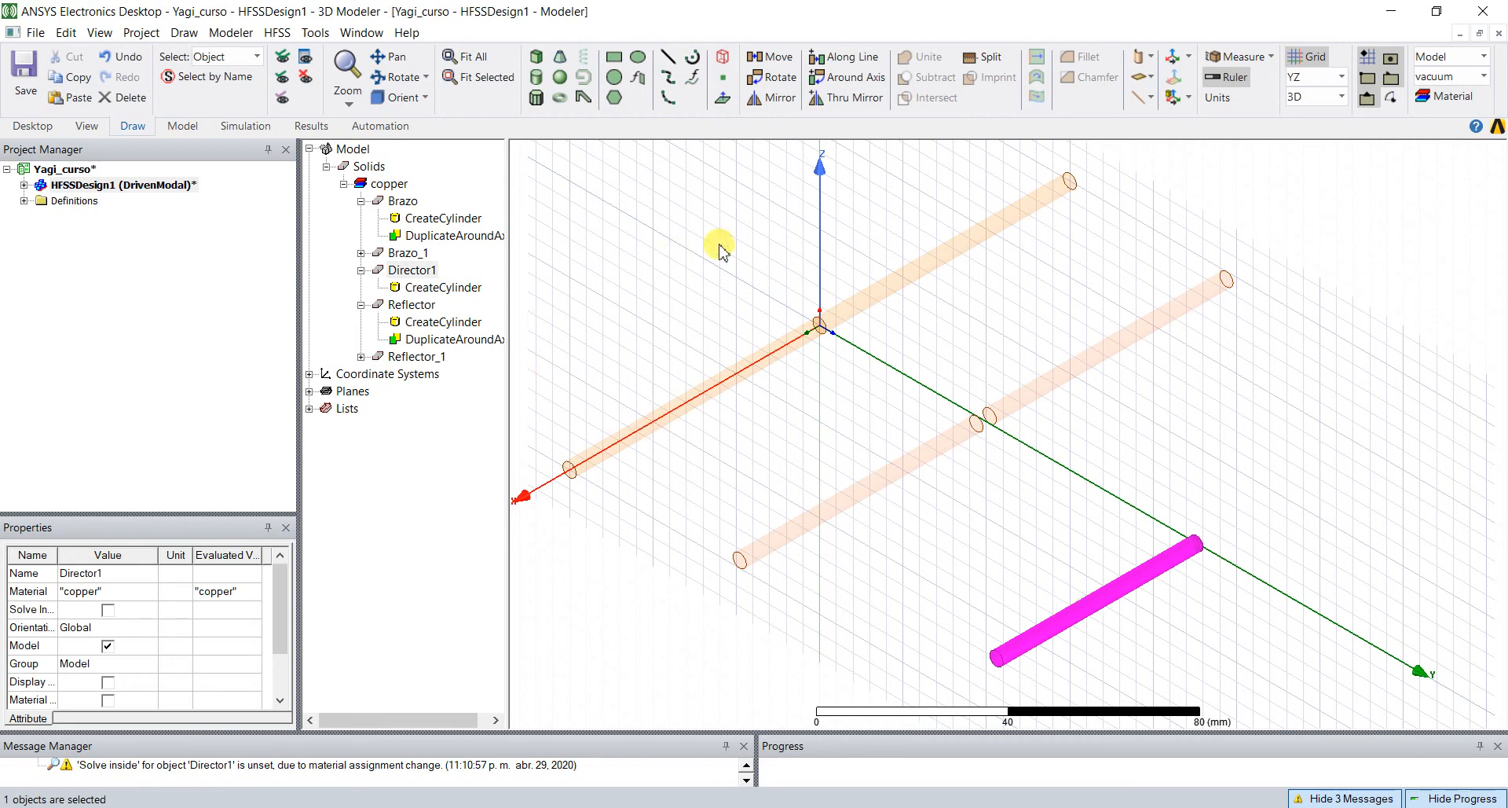
pyautogui.click(846, 79)
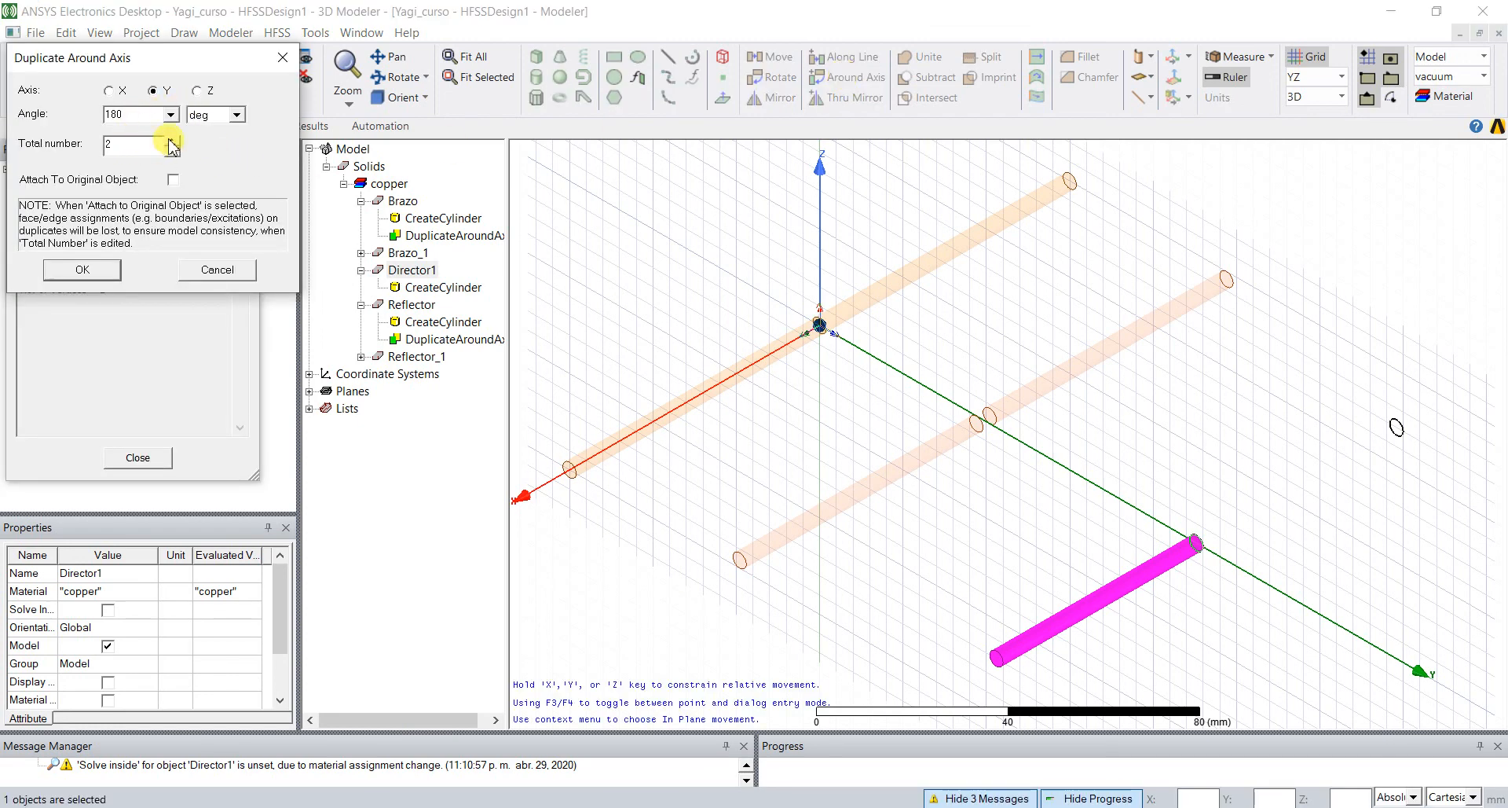
pyautogui.click(95, 275)
pyautogui.click(673, 591)
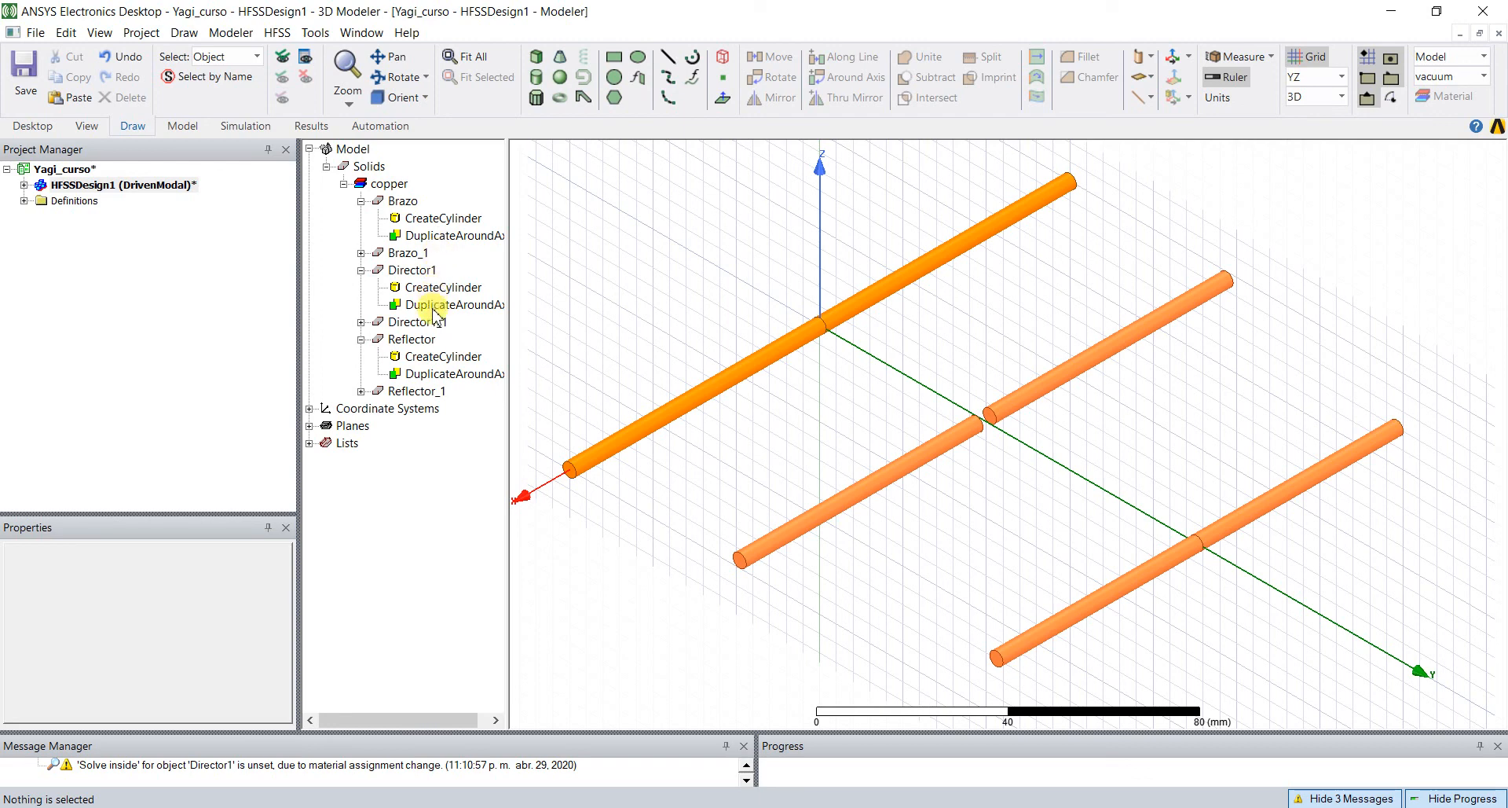
# - Check the Reflector cylinder's creation parameters and unite the Reflector with its duplicate into one object
pyautogui.click(428, 357)
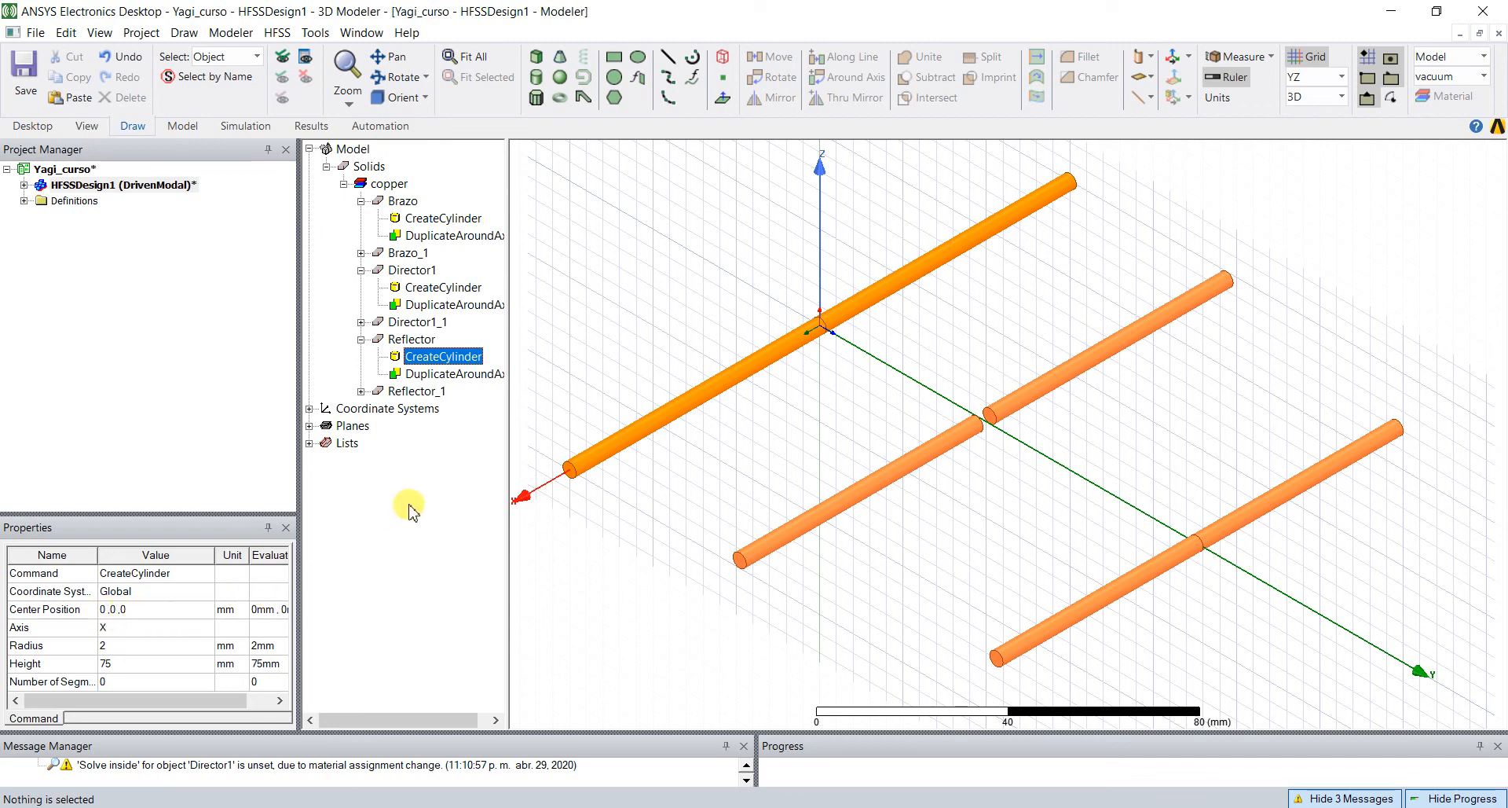
pyautogui.click(594, 456)
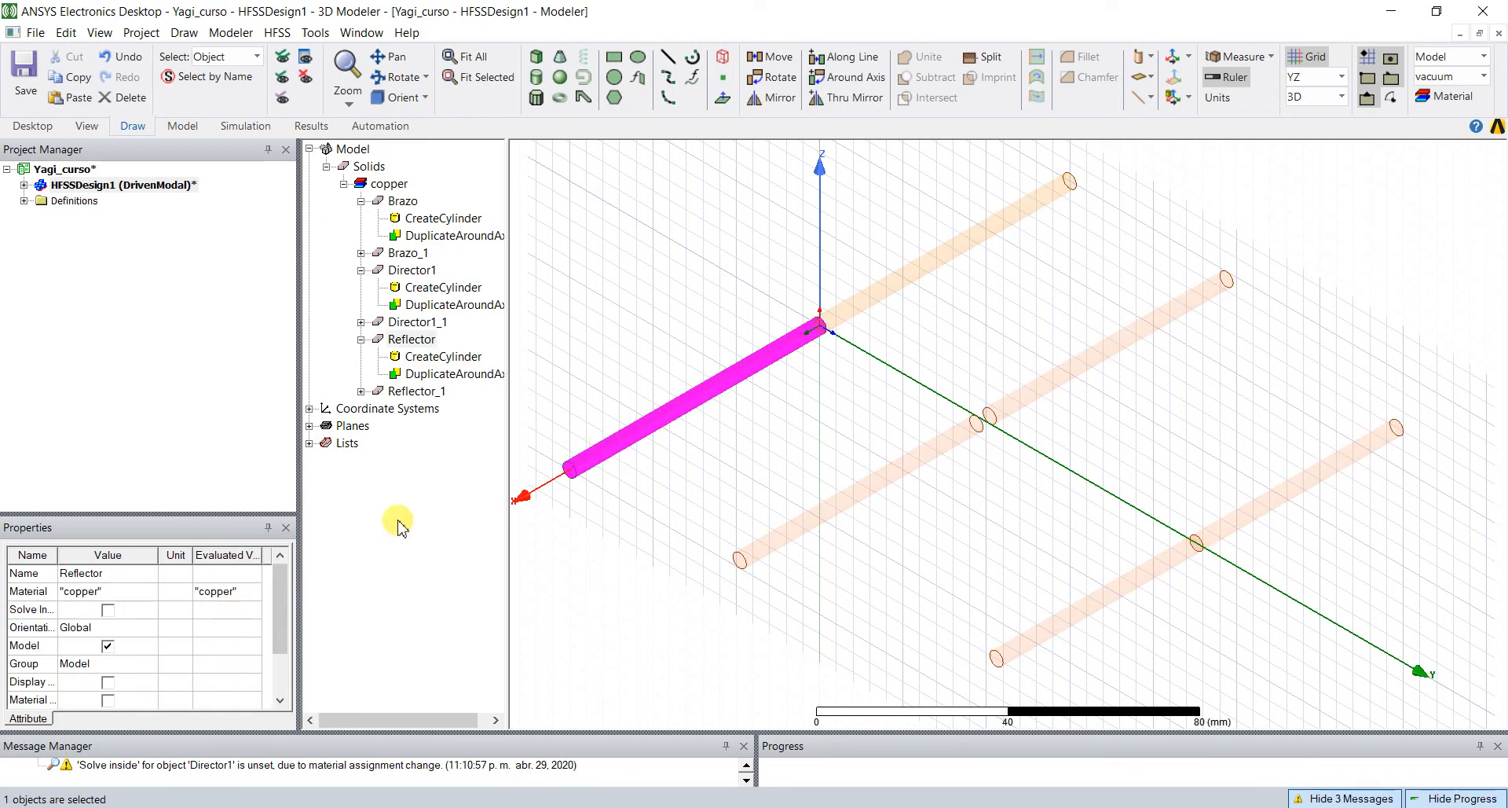
pyautogui.click(431, 357)
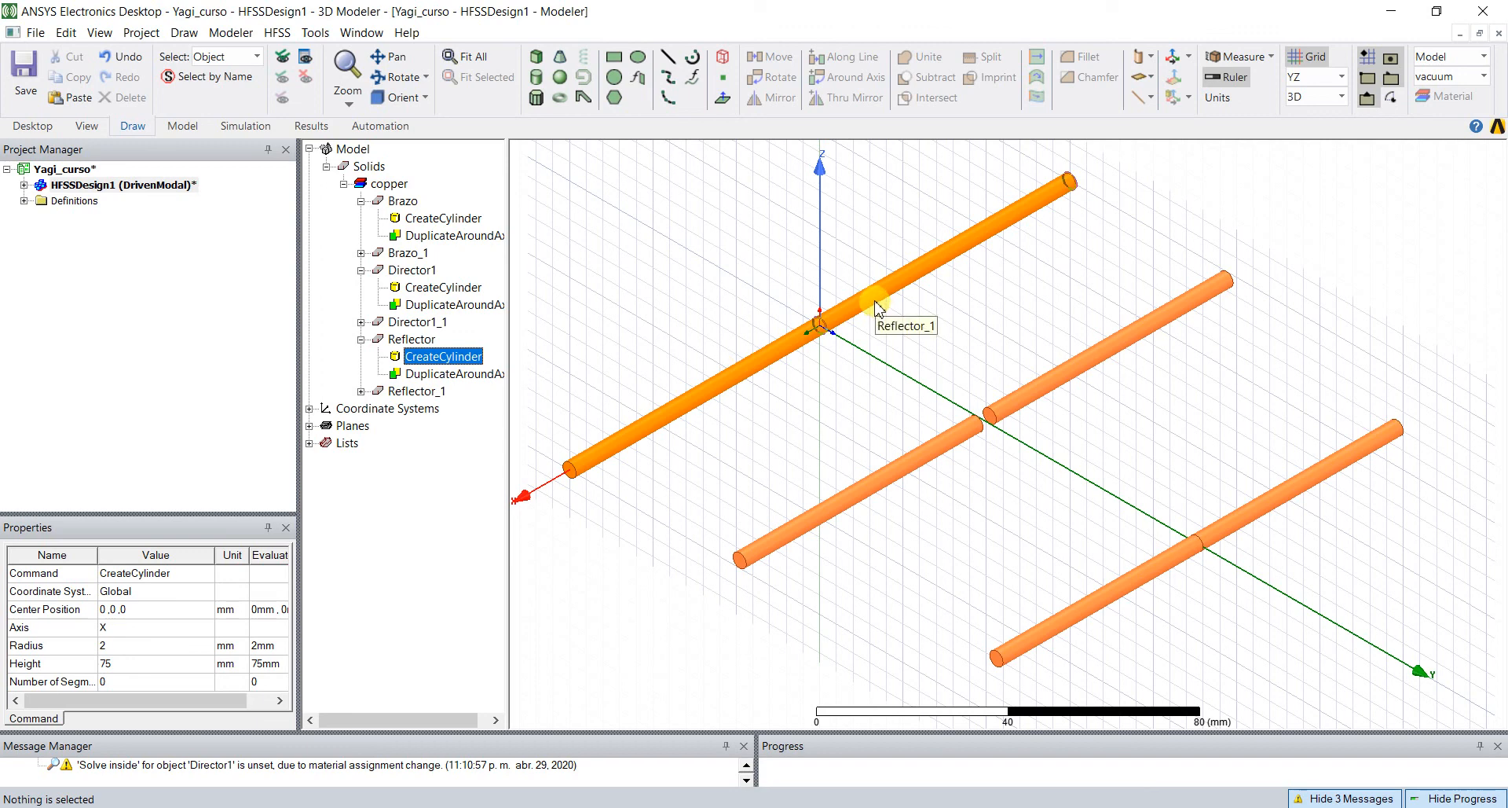
pyautogui.click(764, 349)
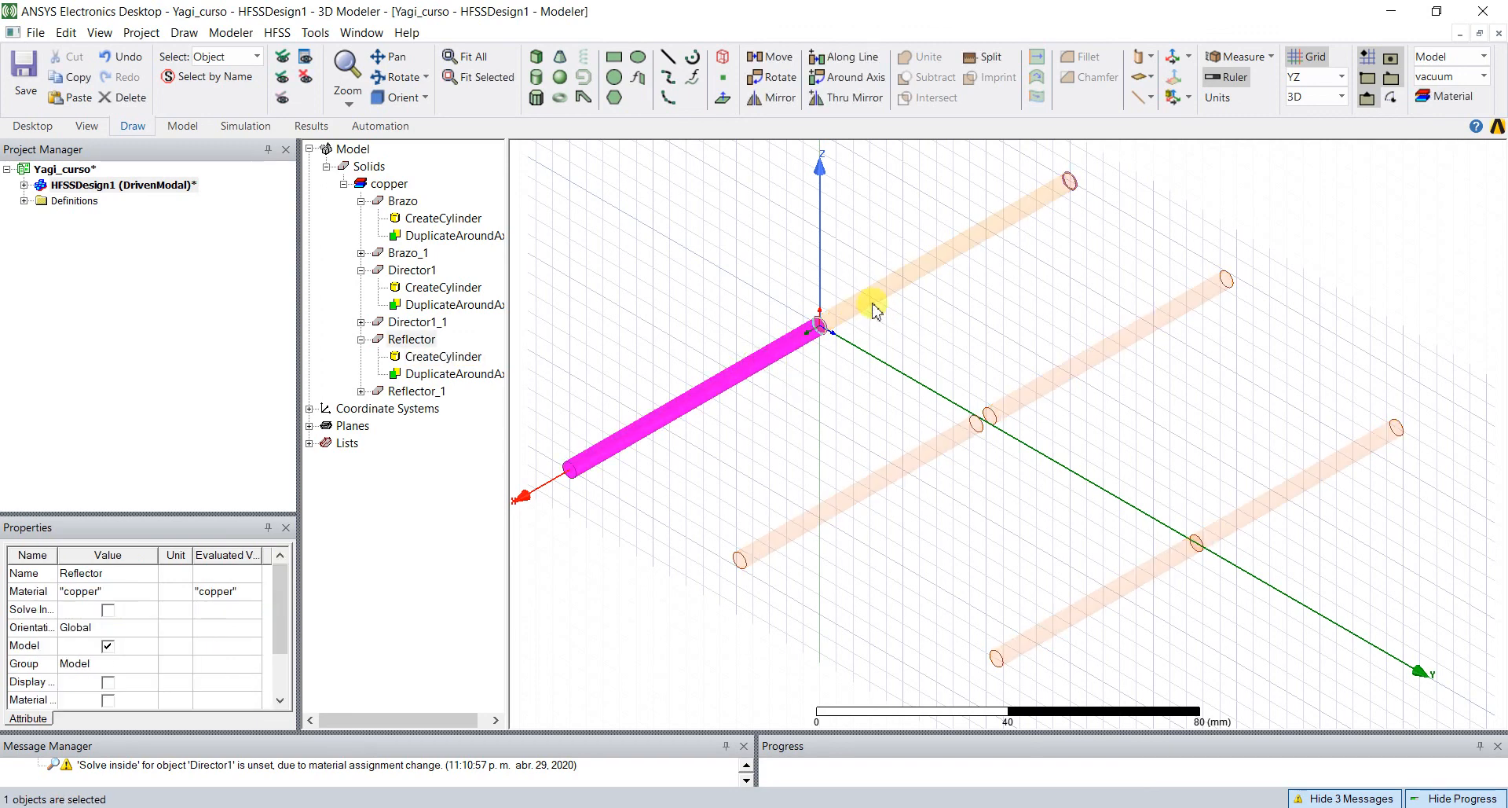
pyautogui.keyDown('ctrl'); pyautogui.click(895, 290); pyautogui.keyUp('ctrl')
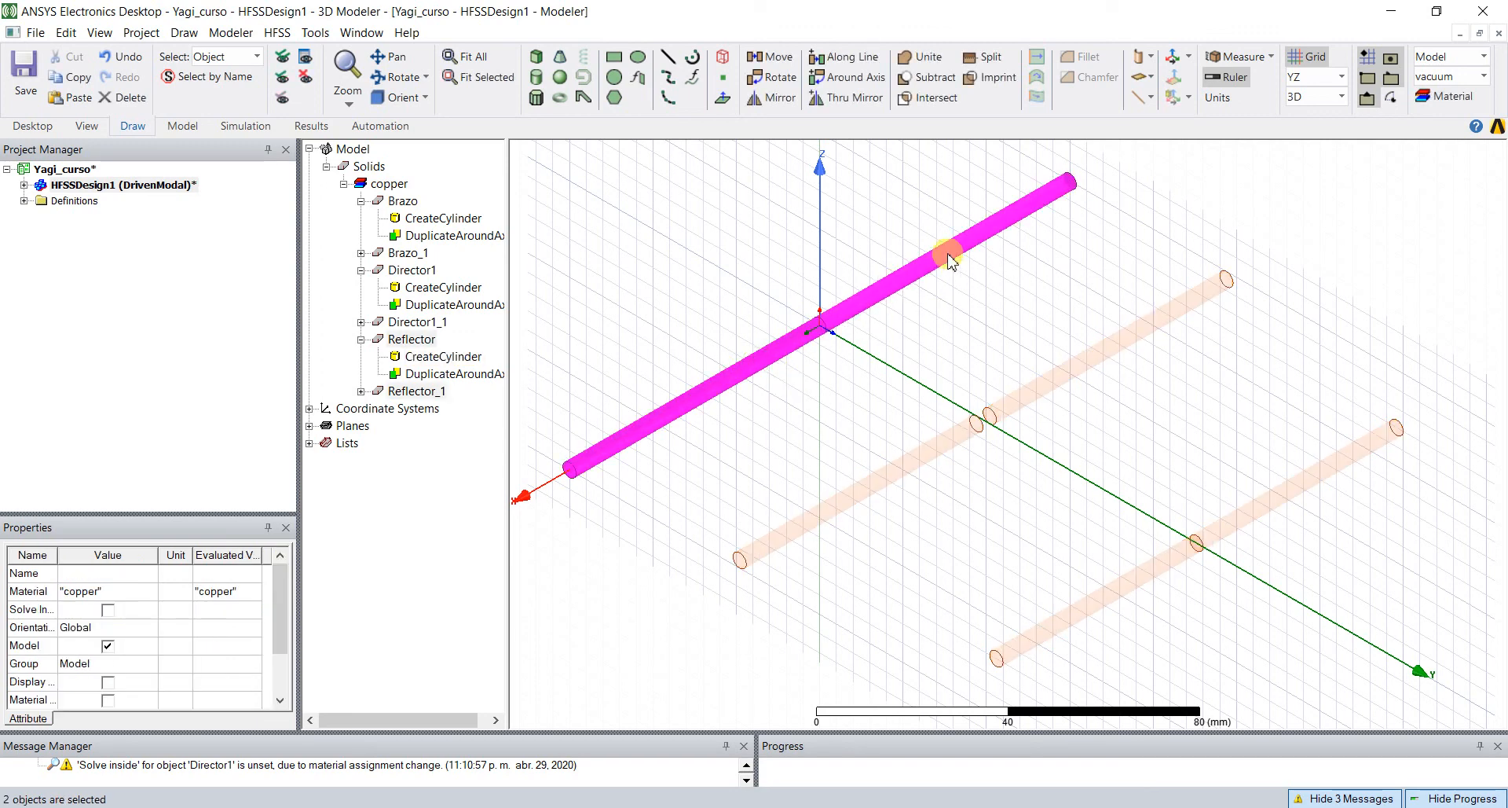
pyautogui.click(919, 58)
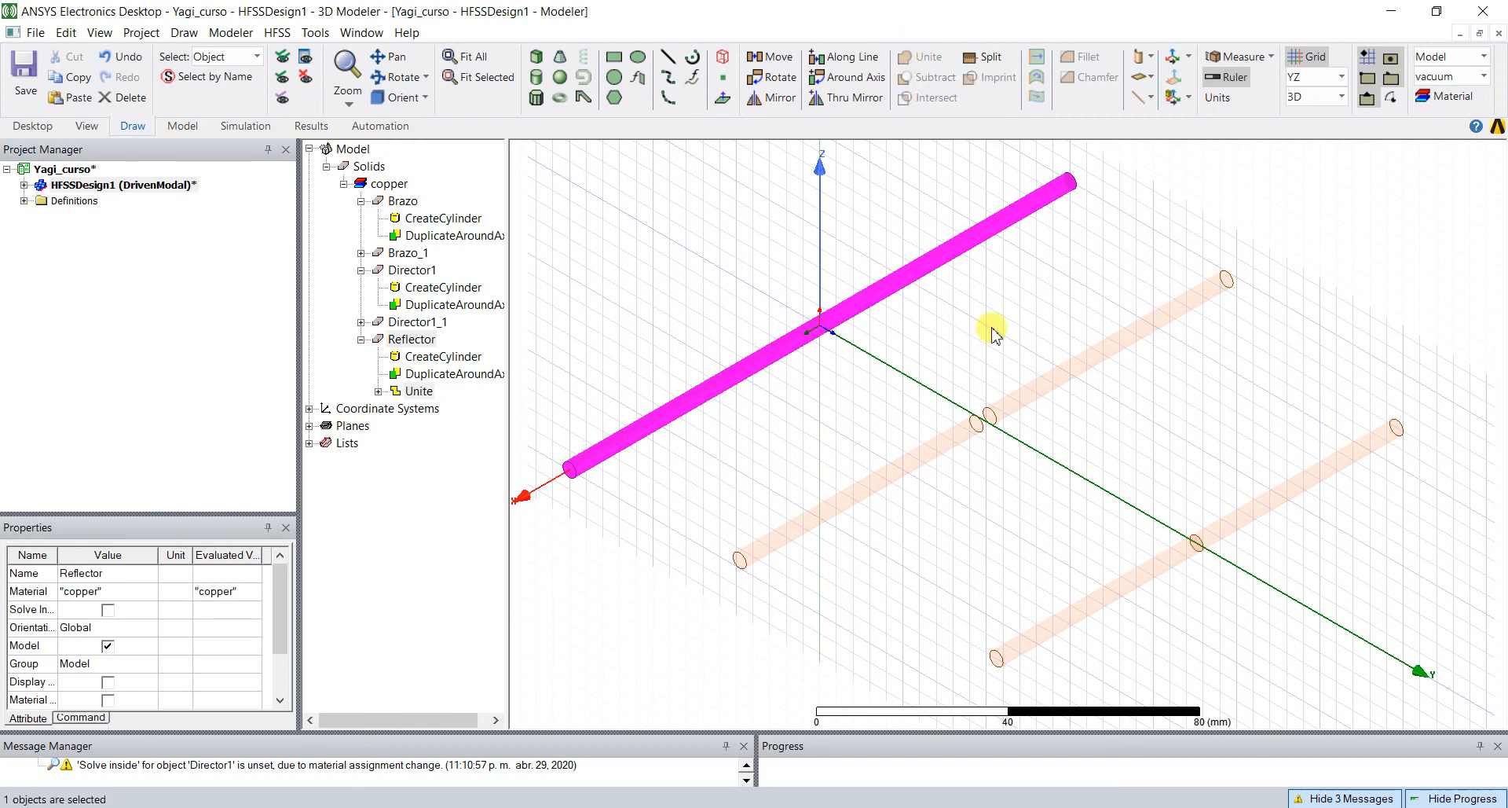
# - Unite the Director1 cylinder with its duplicate into one object and deselect it
pyautogui.click(1141, 576)
pyautogui.keyDown('ctrl'); pyautogui.click(1230, 535); pyautogui.keyUp('ctrl')
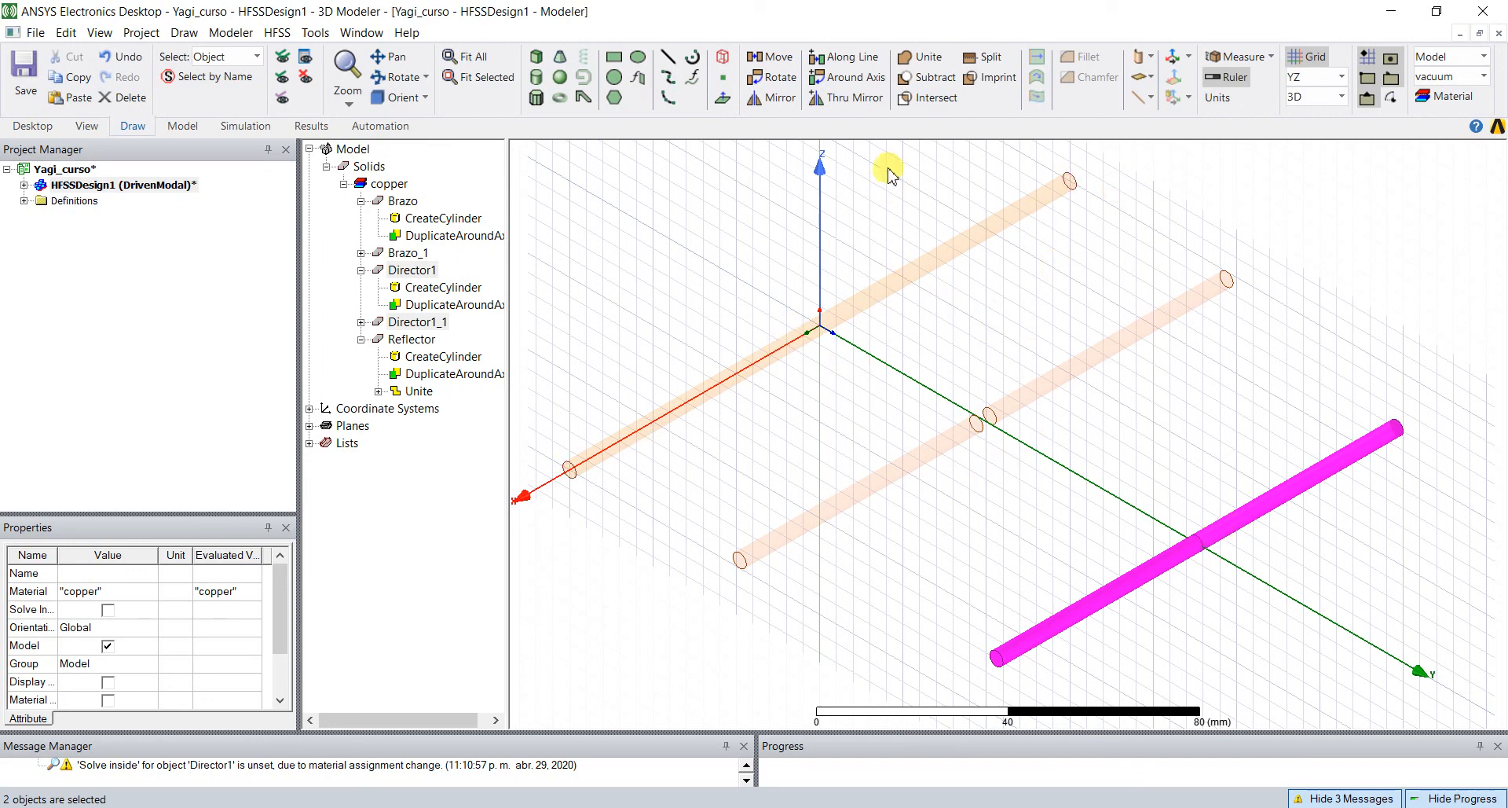
pyautogui.click(919, 58)
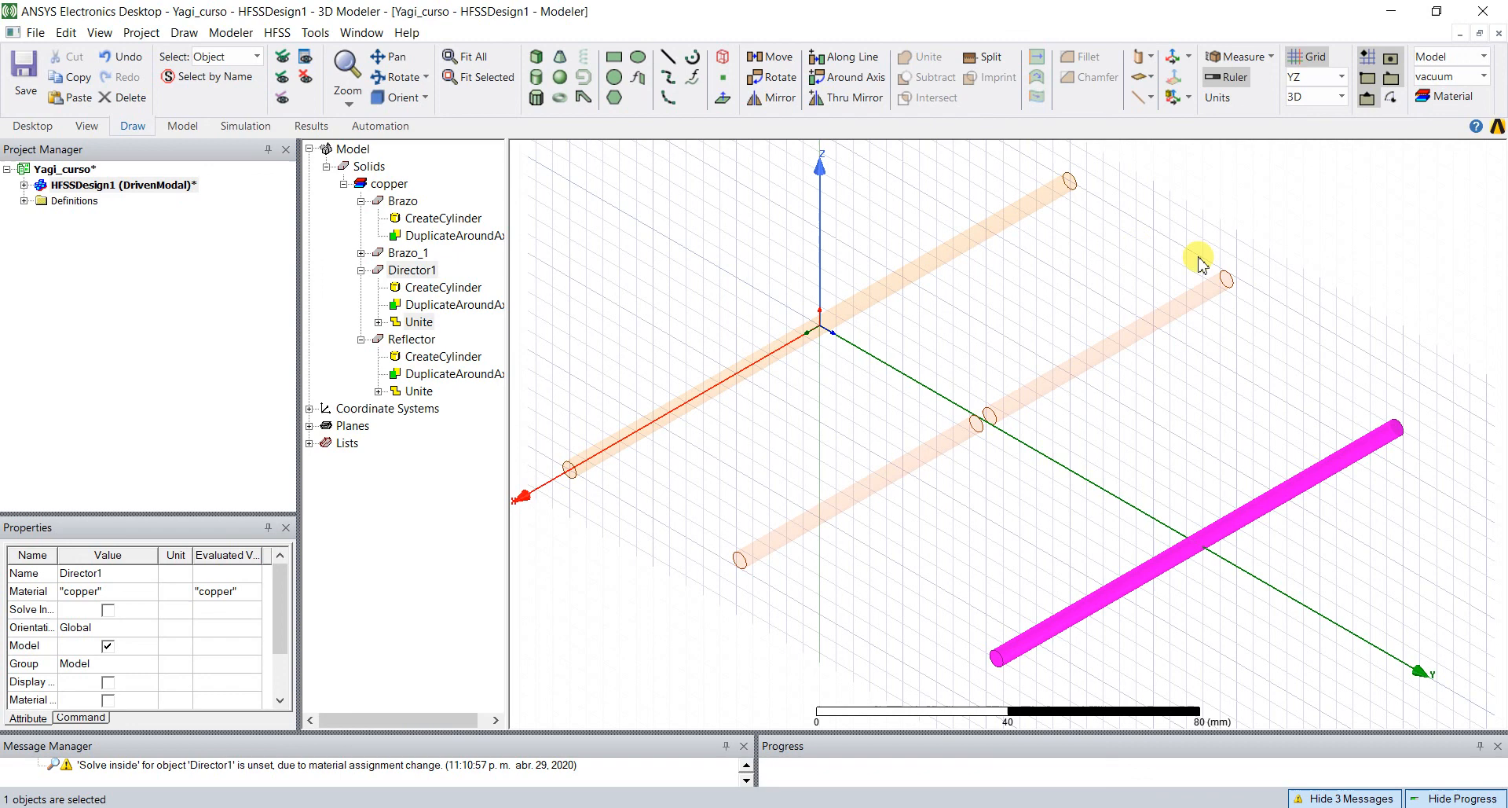
pyautogui.click(1319, 217)
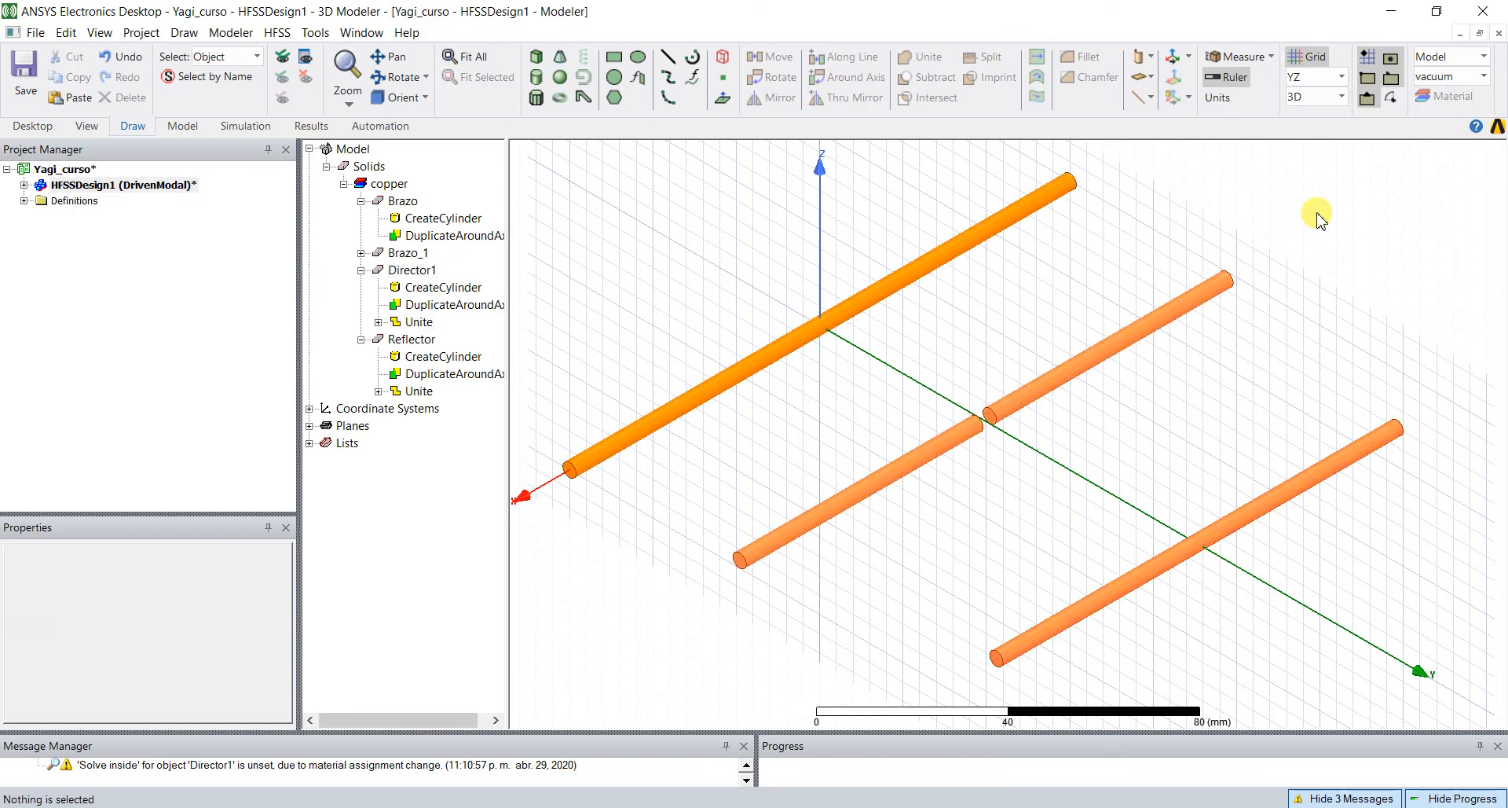
# - Select the united Director1 cylinder in the model as the object to duplicate
pyautogui.click(1184, 555)
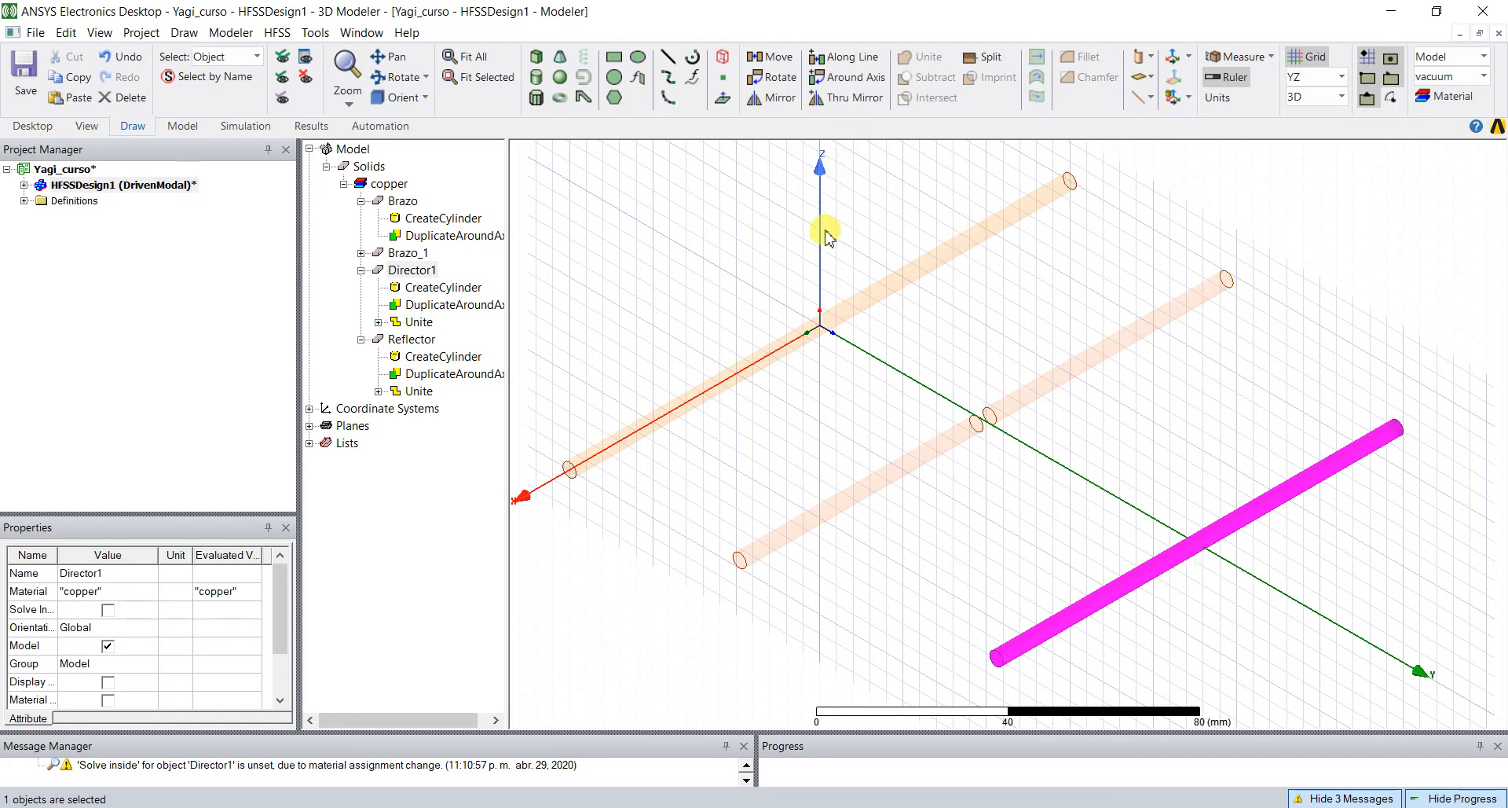
pyautogui.scroll(-1, 825, 239)
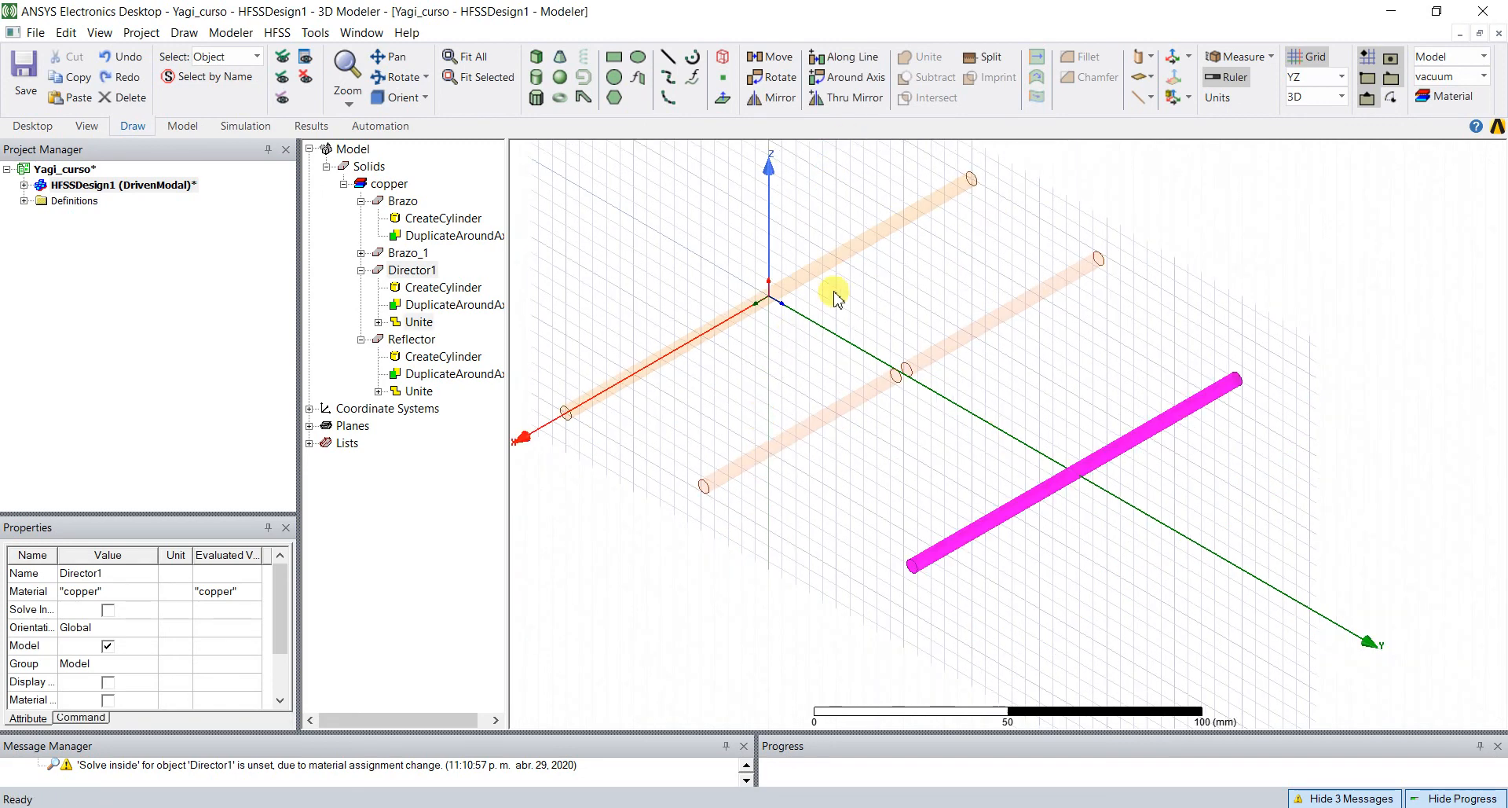
pyautogui.click(849, 78)
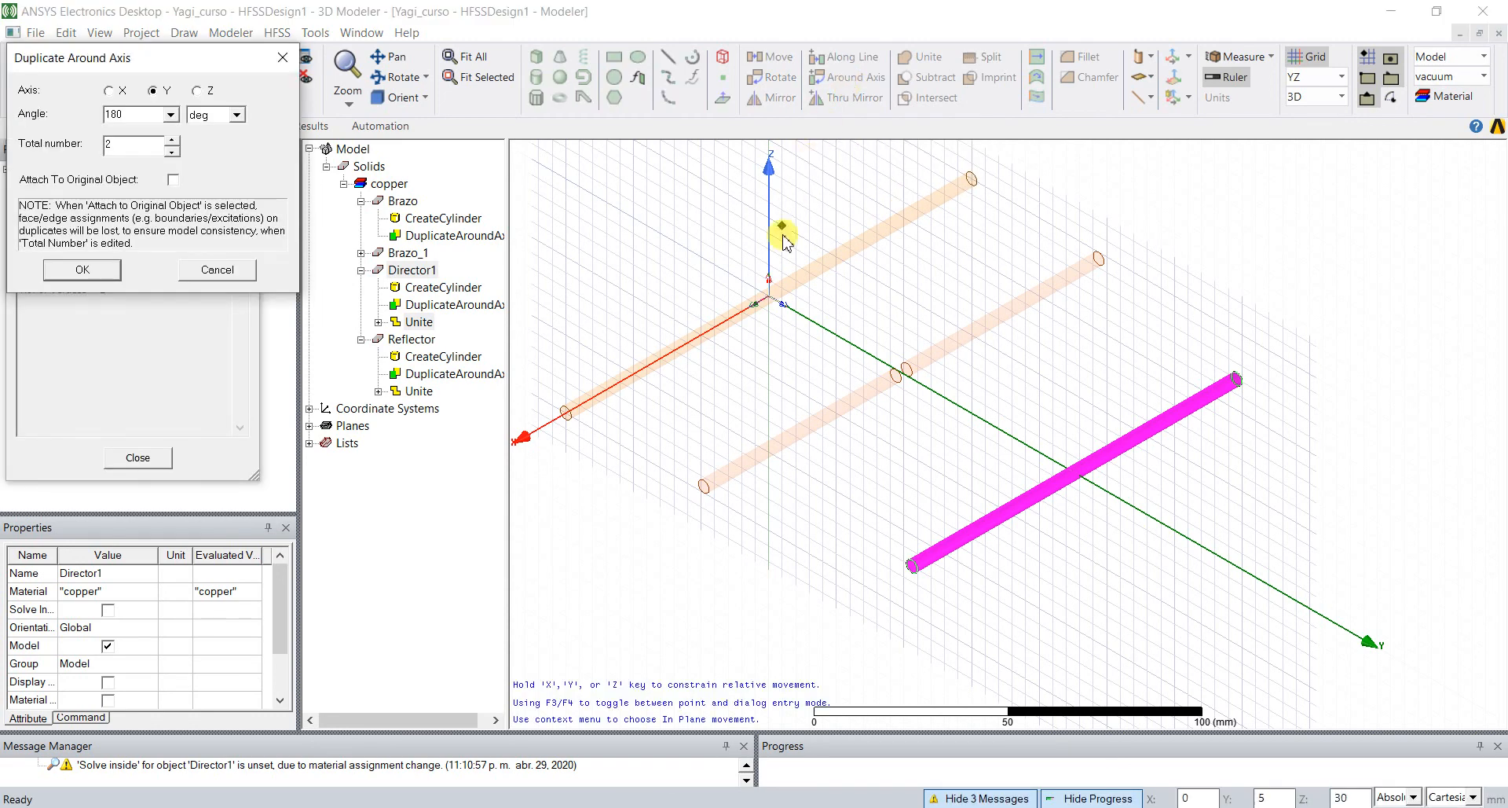
pyautogui.click(921, 577)
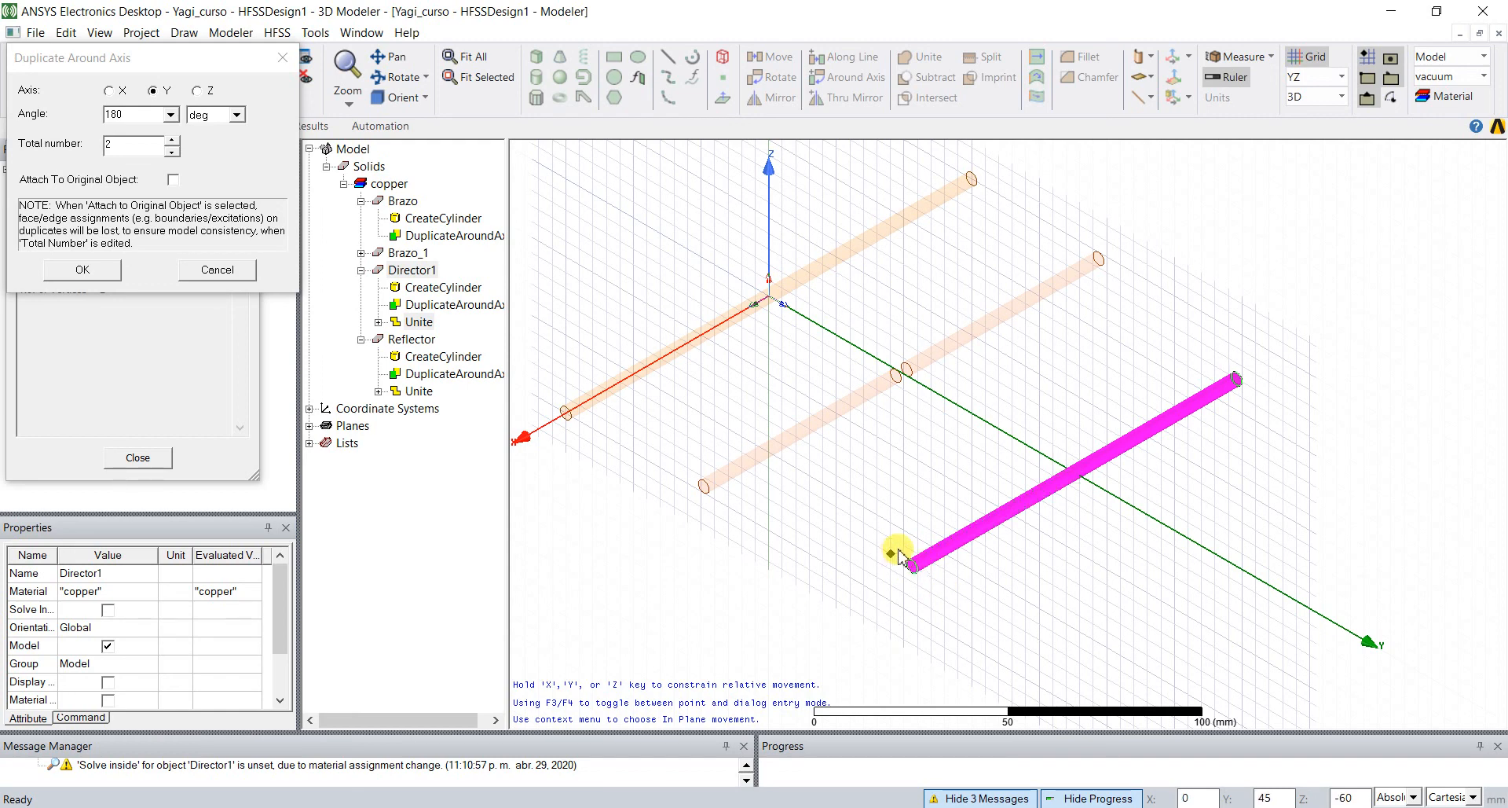
pyautogui.press('Escape')
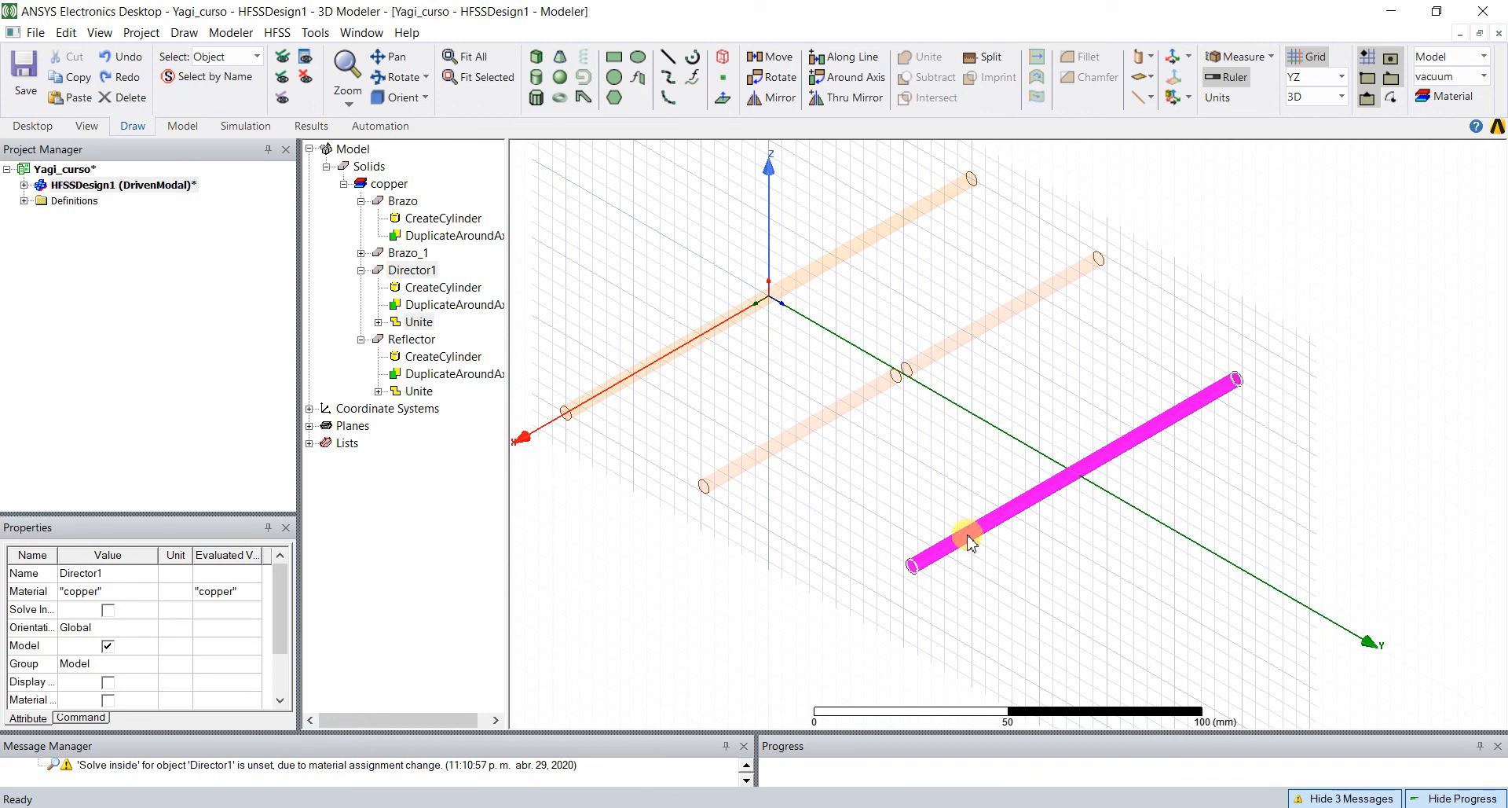
# - Duplicate Director1 along a line from its end centre by dY 60 mm with a total number of 2, and deselect it
pyautogui.click(856, 61)
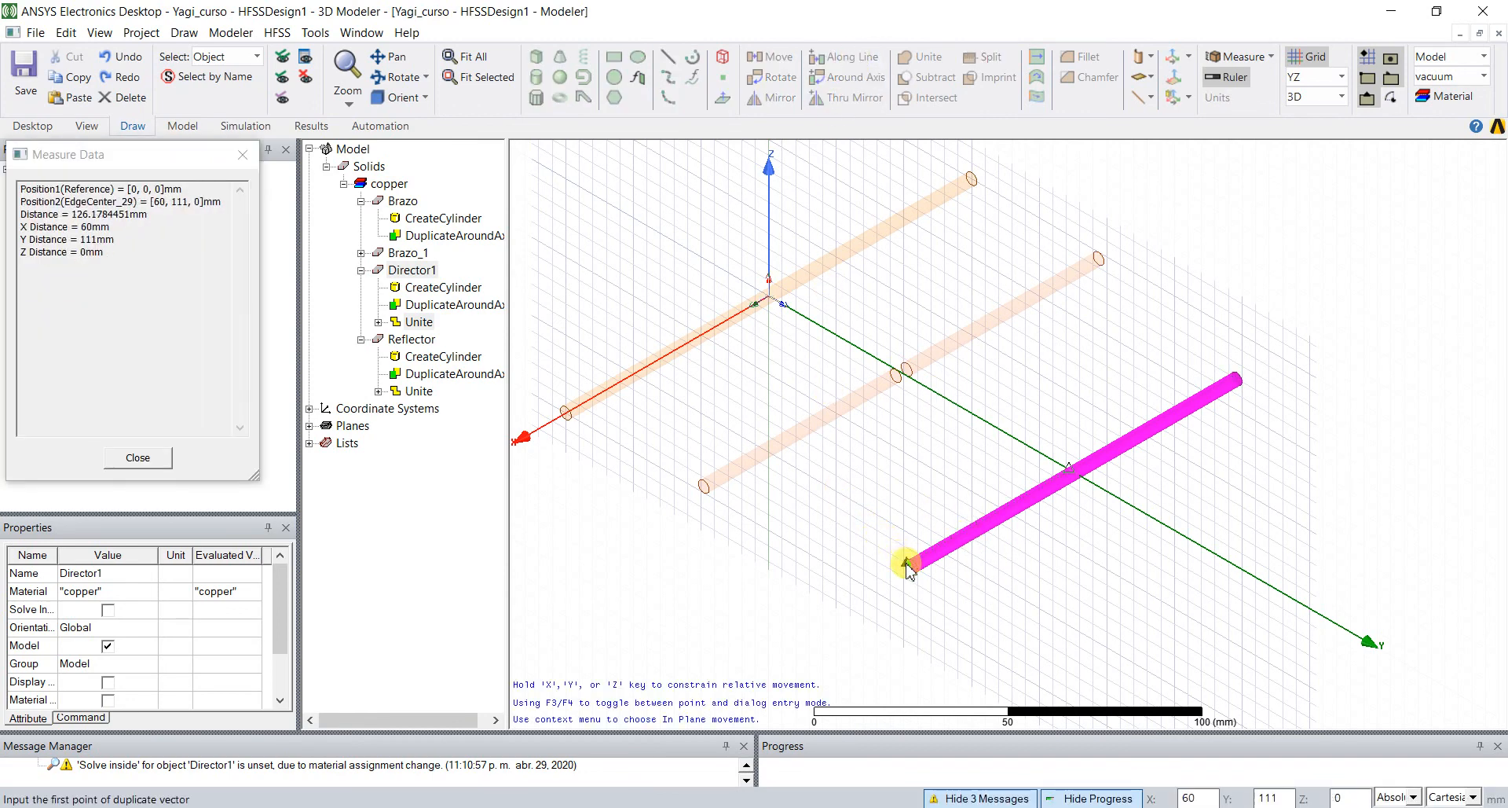
pyautogui.click(907, 567)
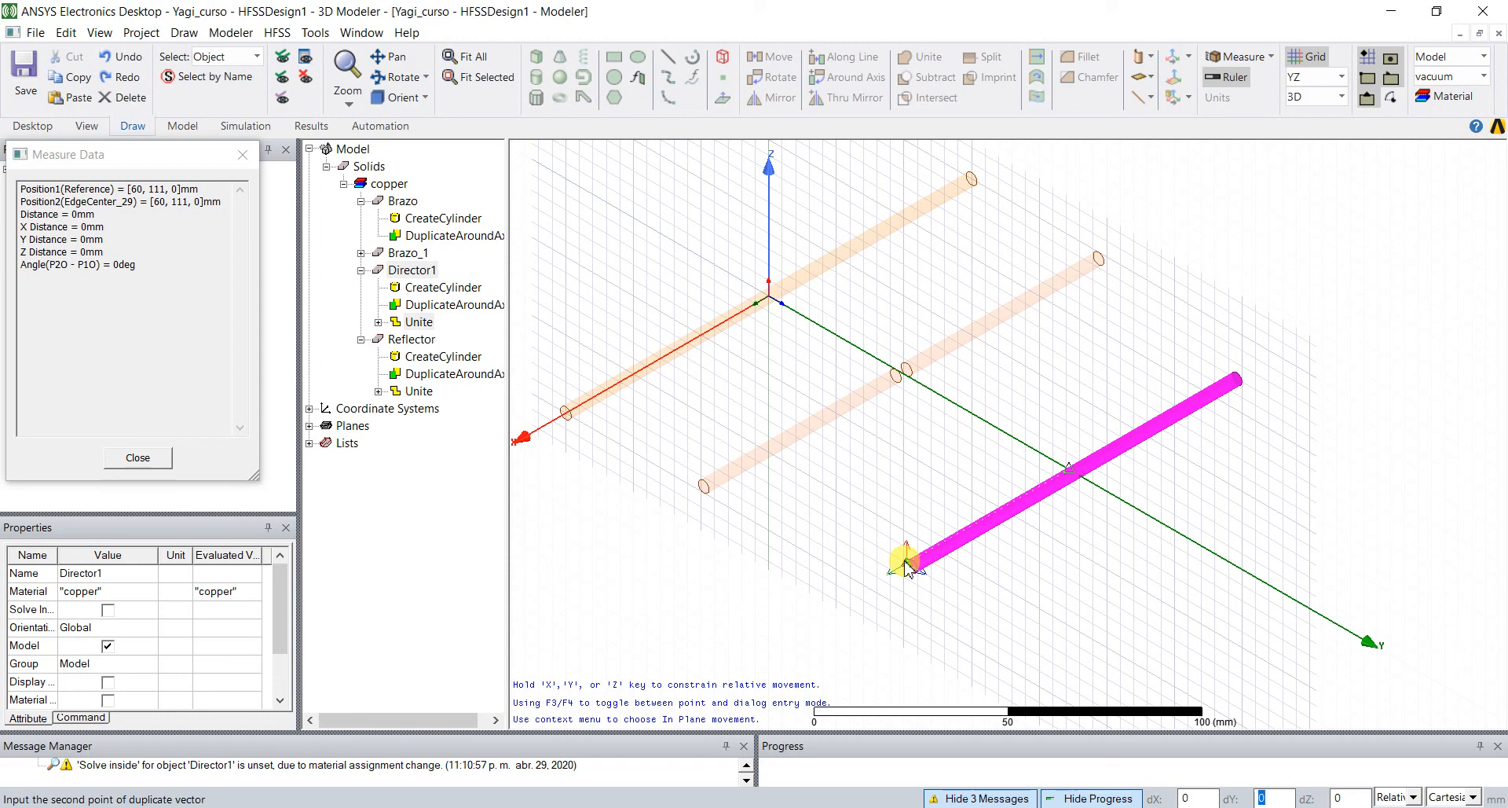
pyautogui.write('6')
pyautogui.press('Tab')
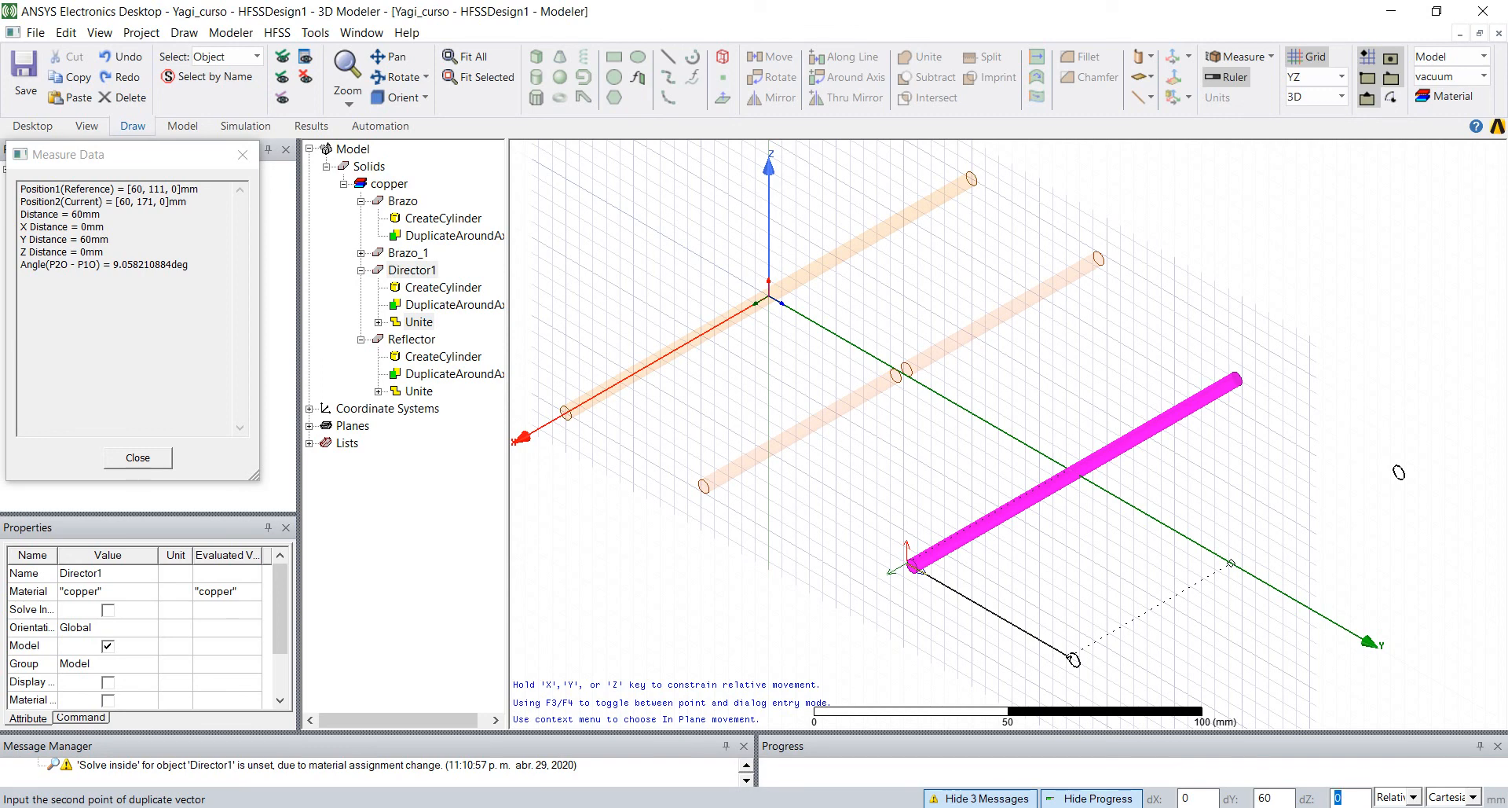
pyautogui.press('Return')
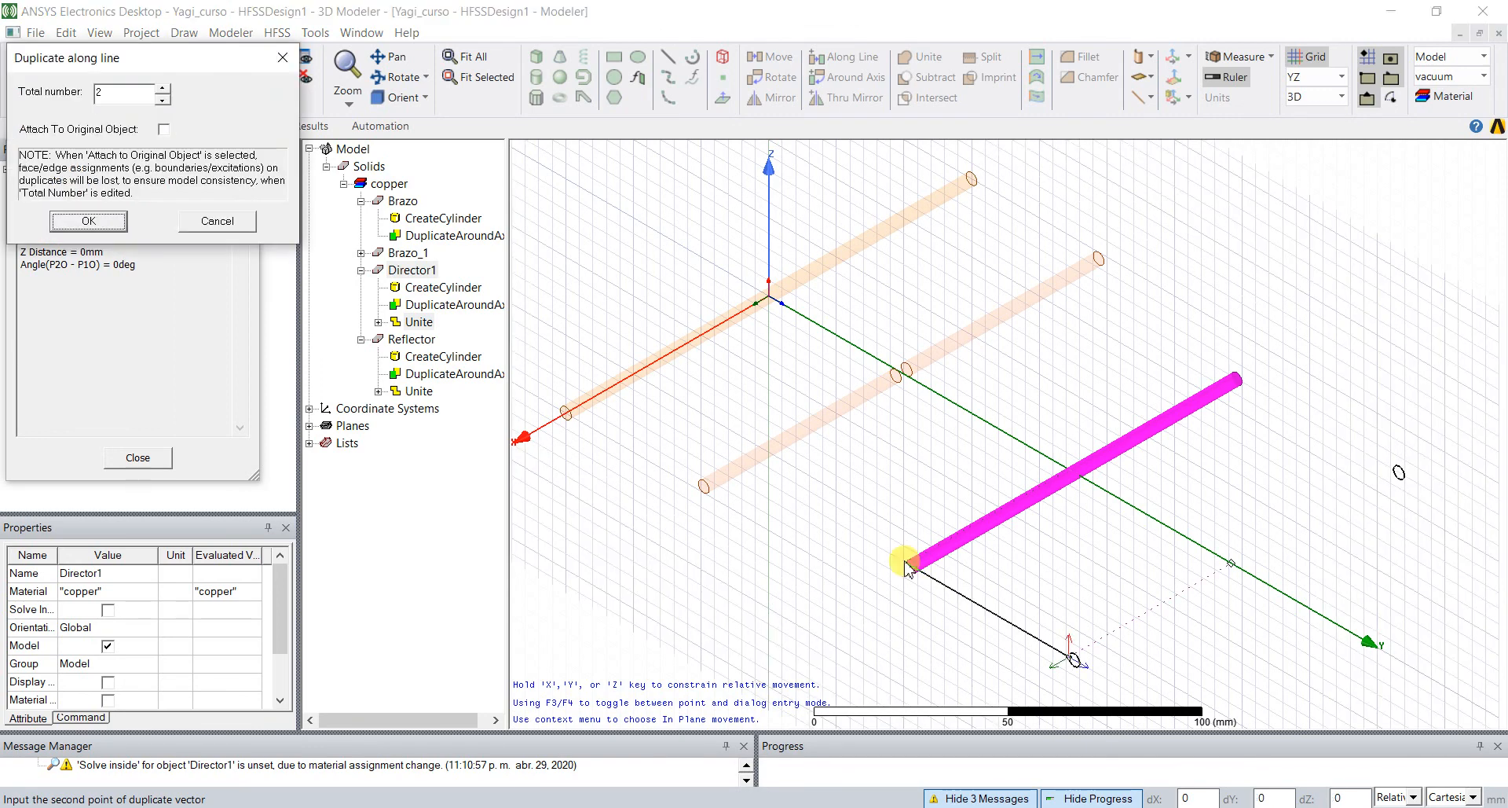
pyautogui.press('Return')
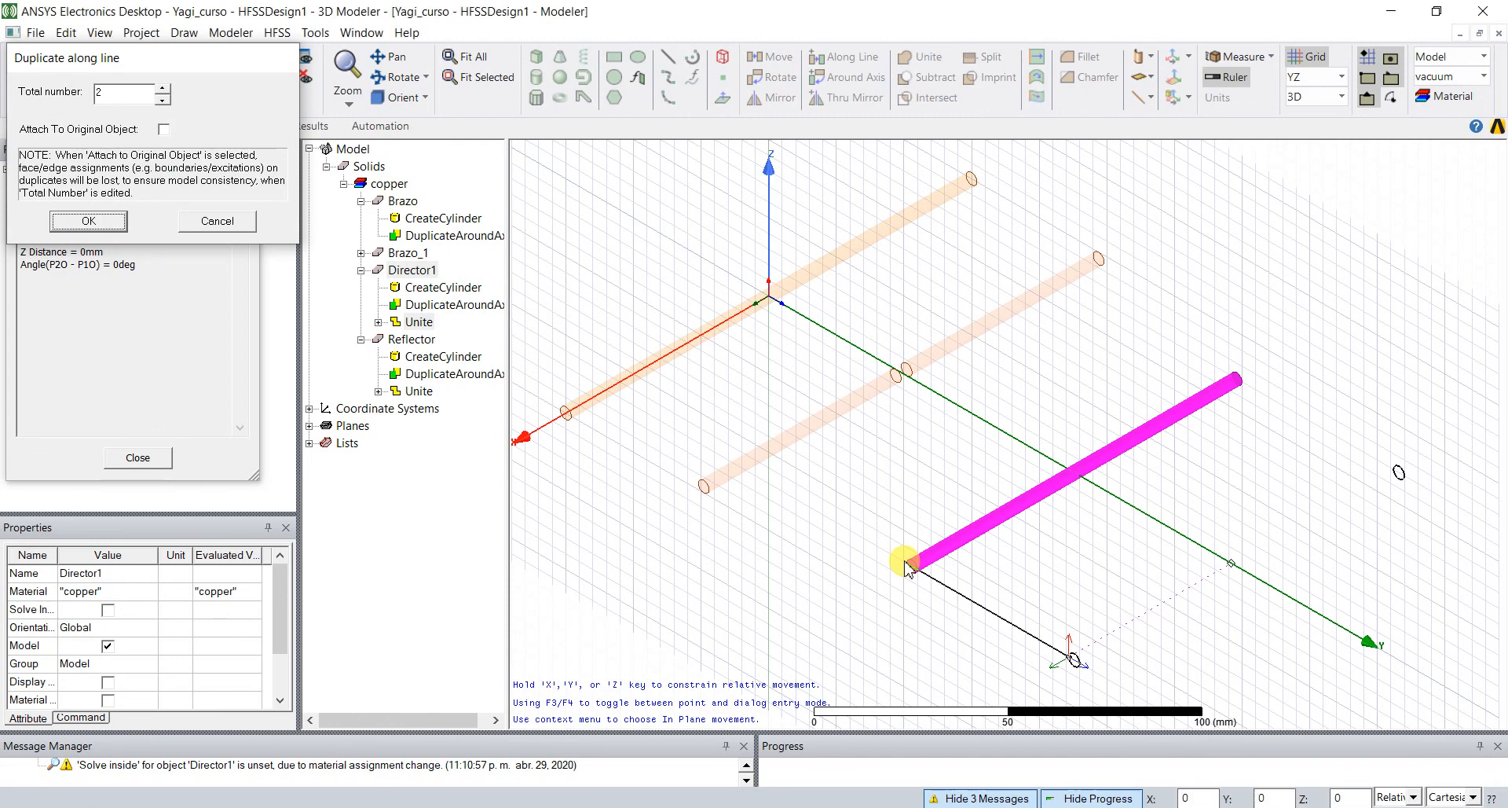
pyautogui.click(1247, 323)
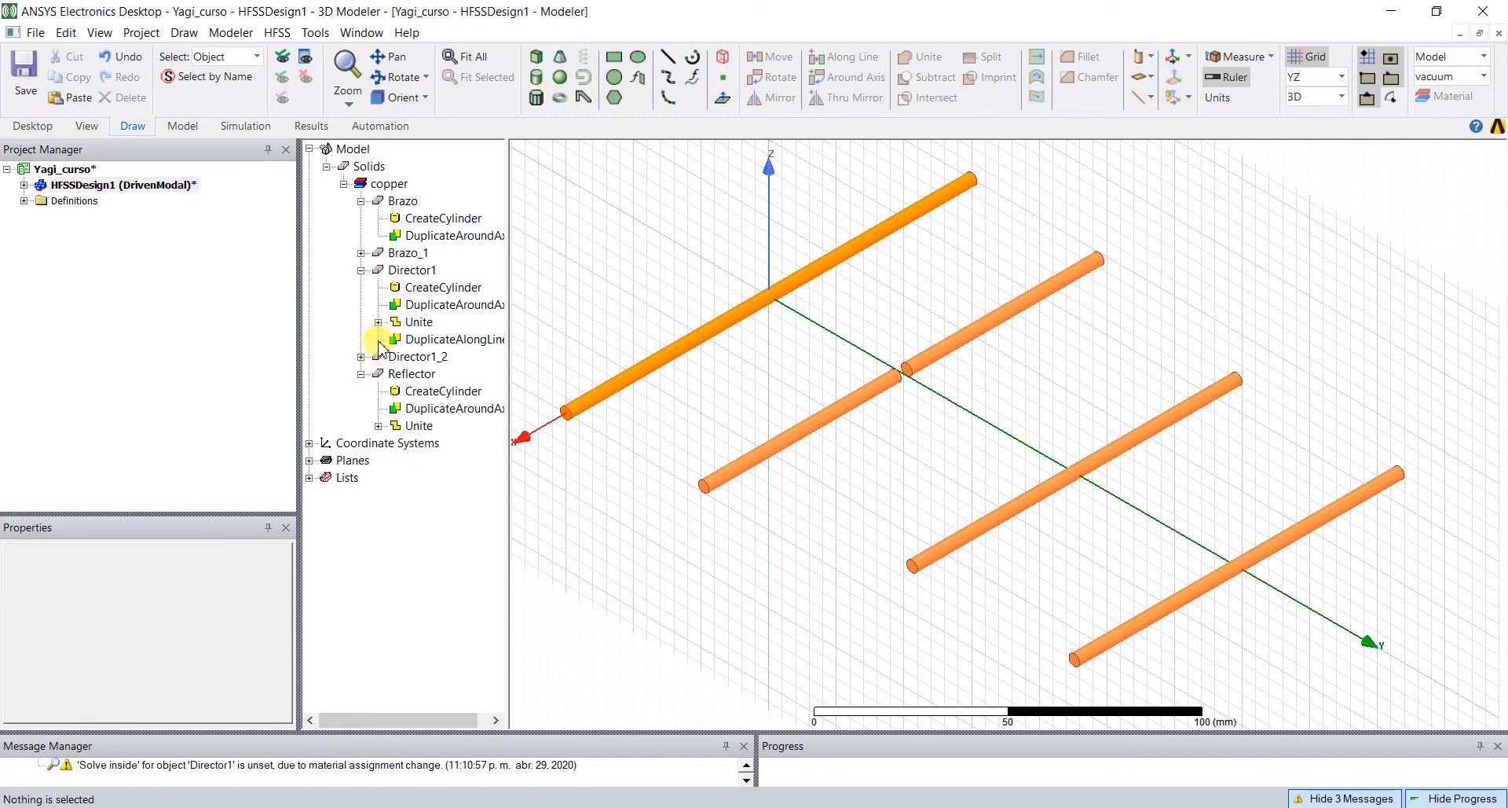
# - Rename the duplicated director cylinder to Director2 and save the project
pyautogui.click(360, 270)
pyautogui.click(412, 272)
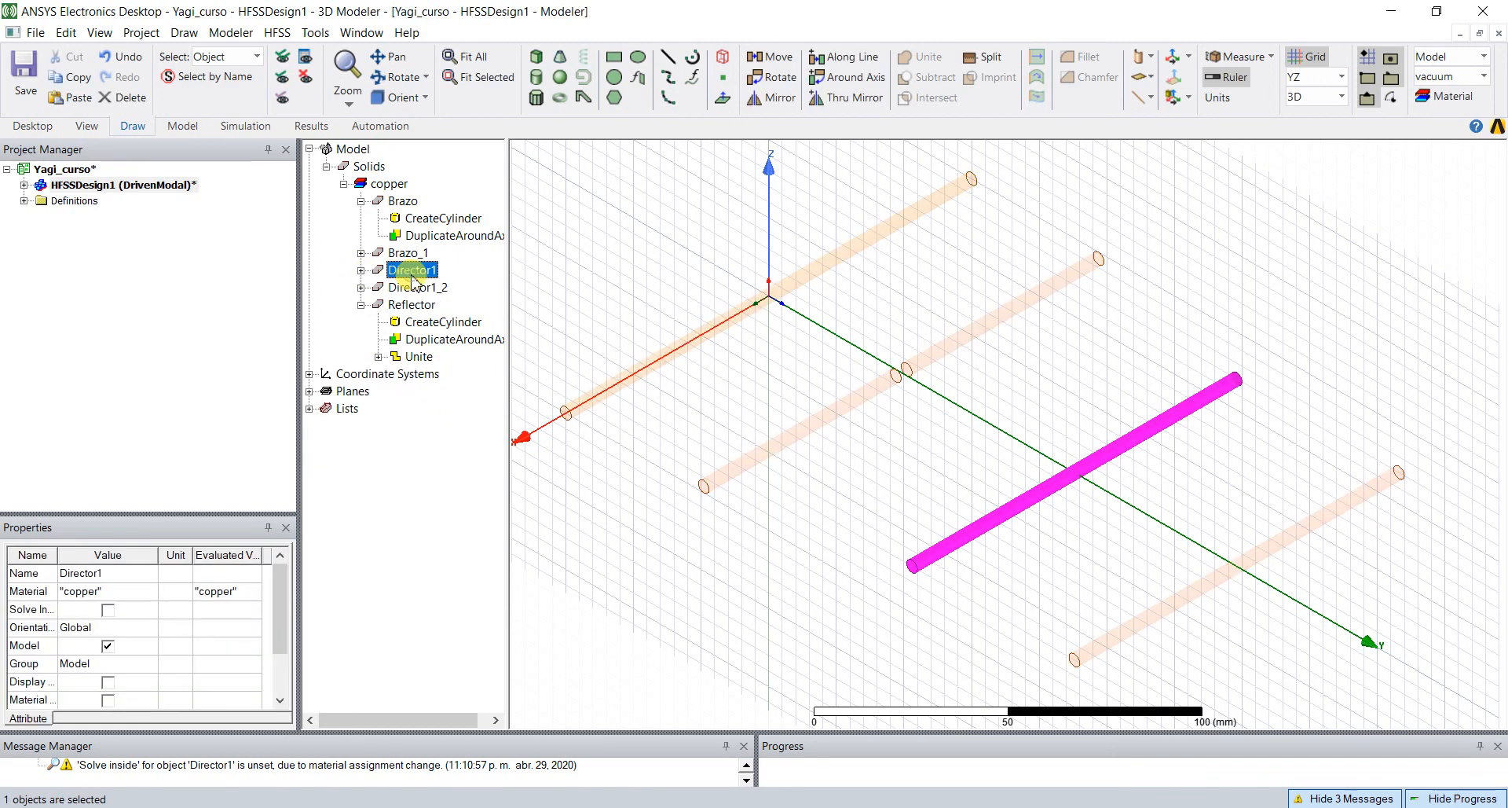
pyautogui.click(424, 287)
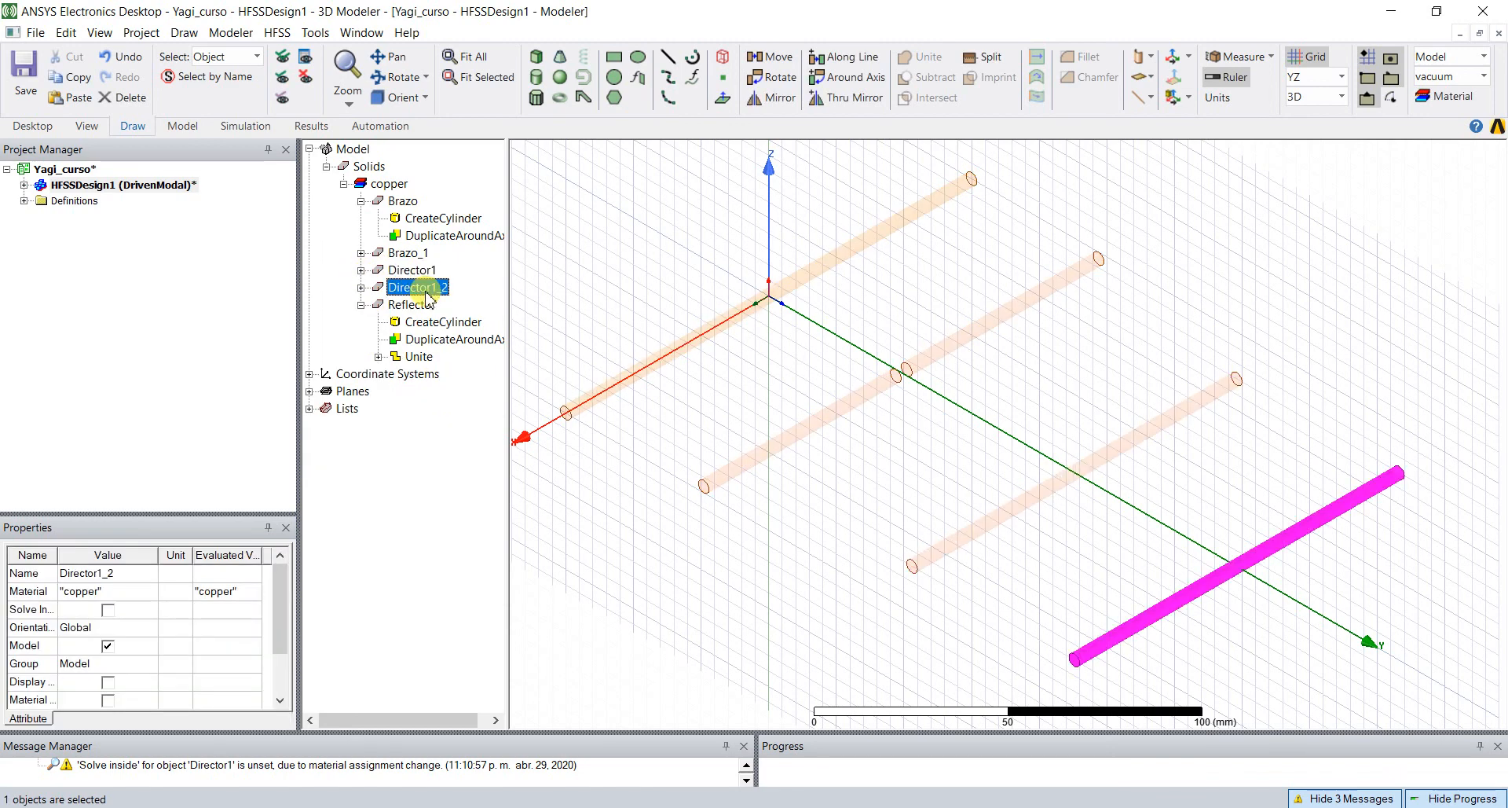
pyautogui.click(102, 578)
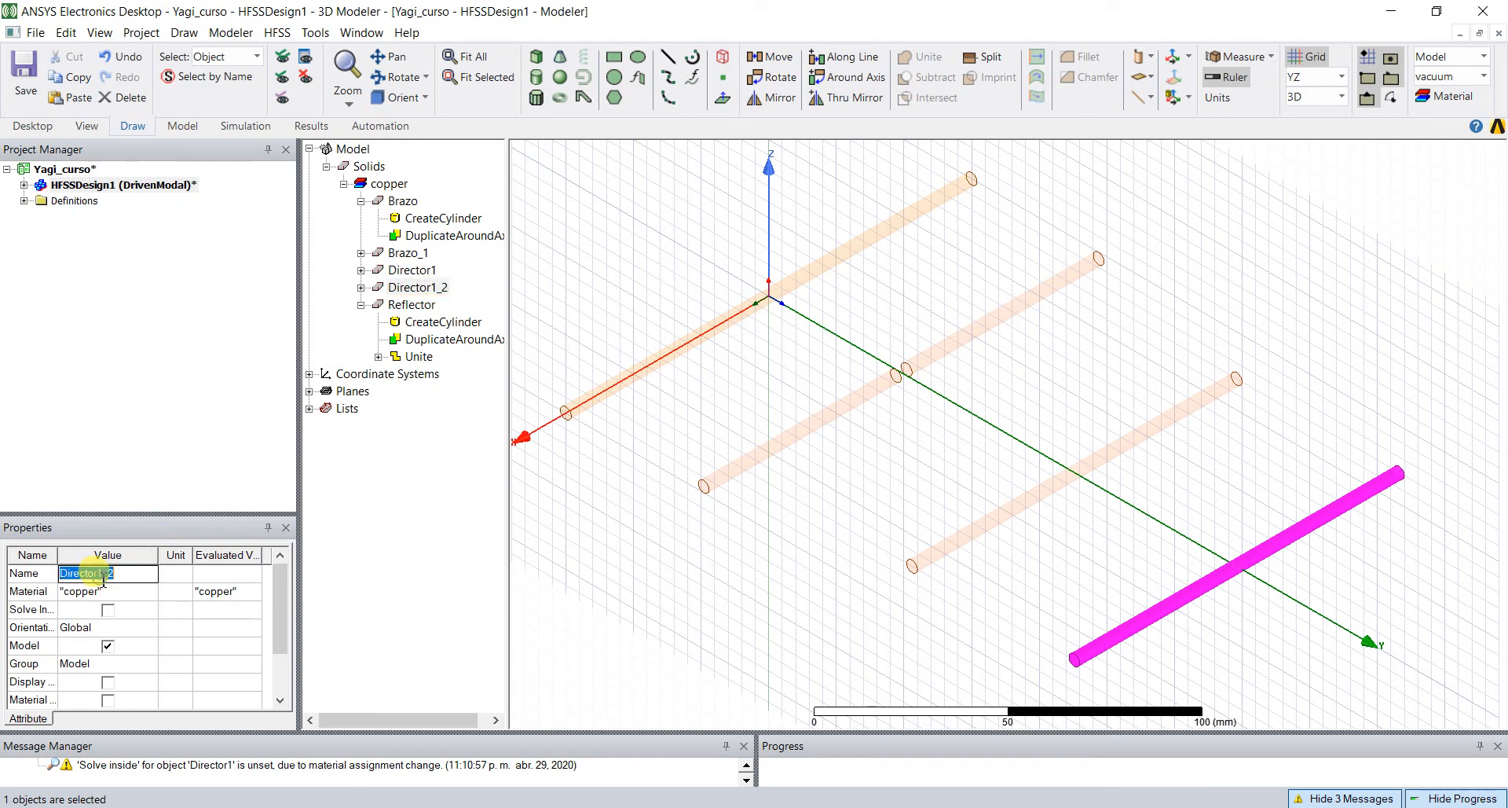
pyautogui.click(103, 577)
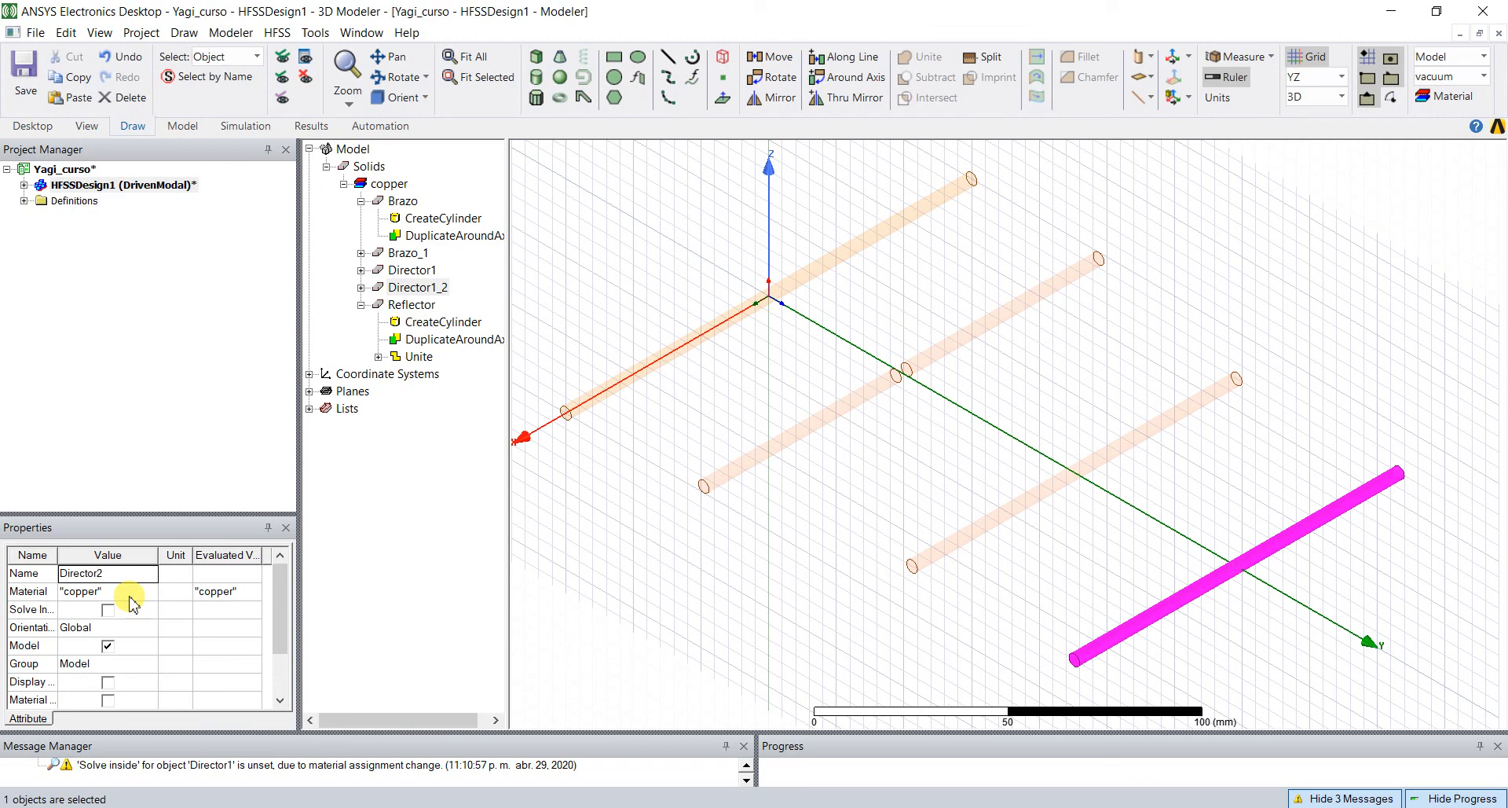
pyautogui.doubleClick(397, 582)
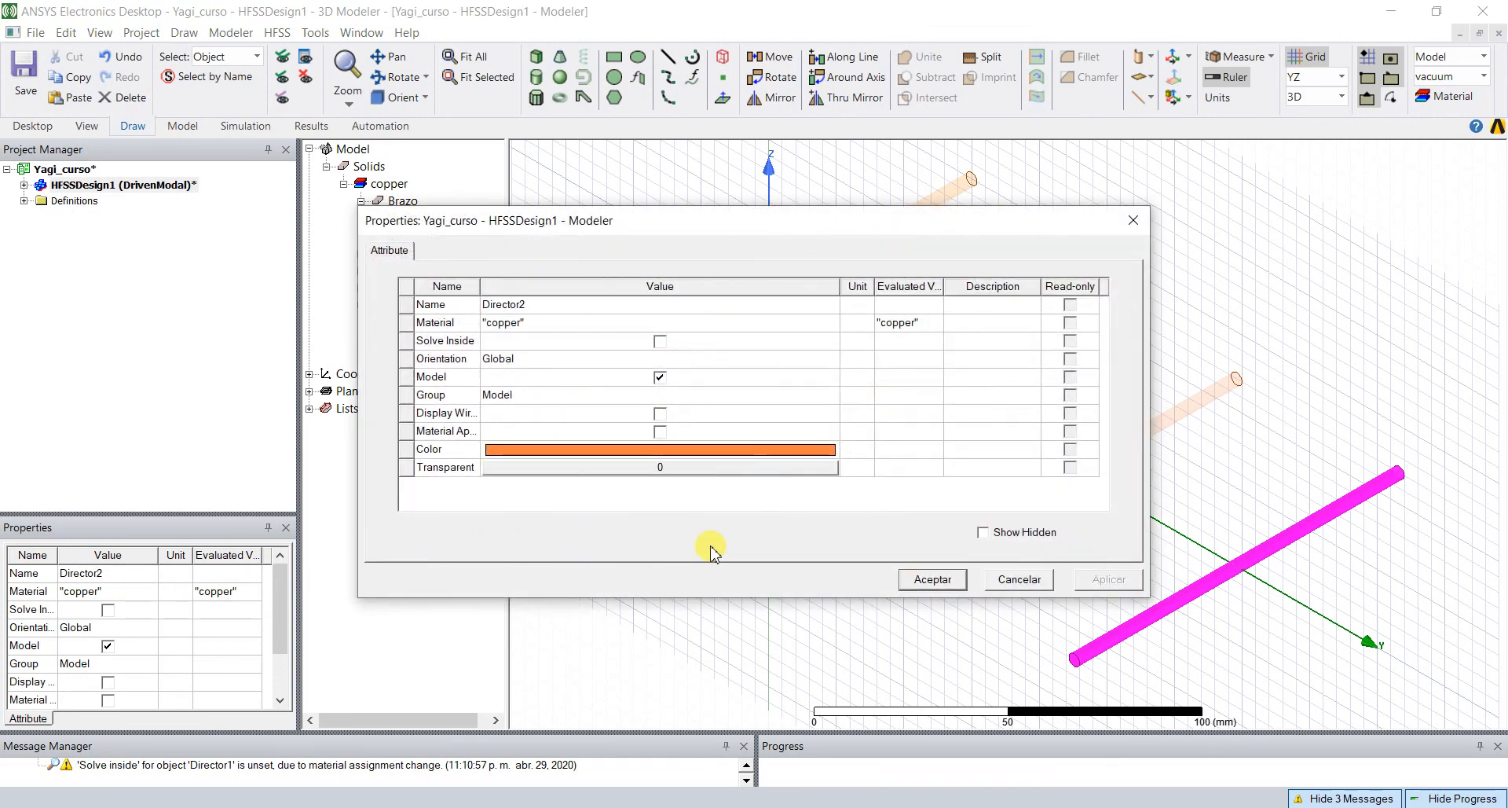
pyautogui.click(921, 580)
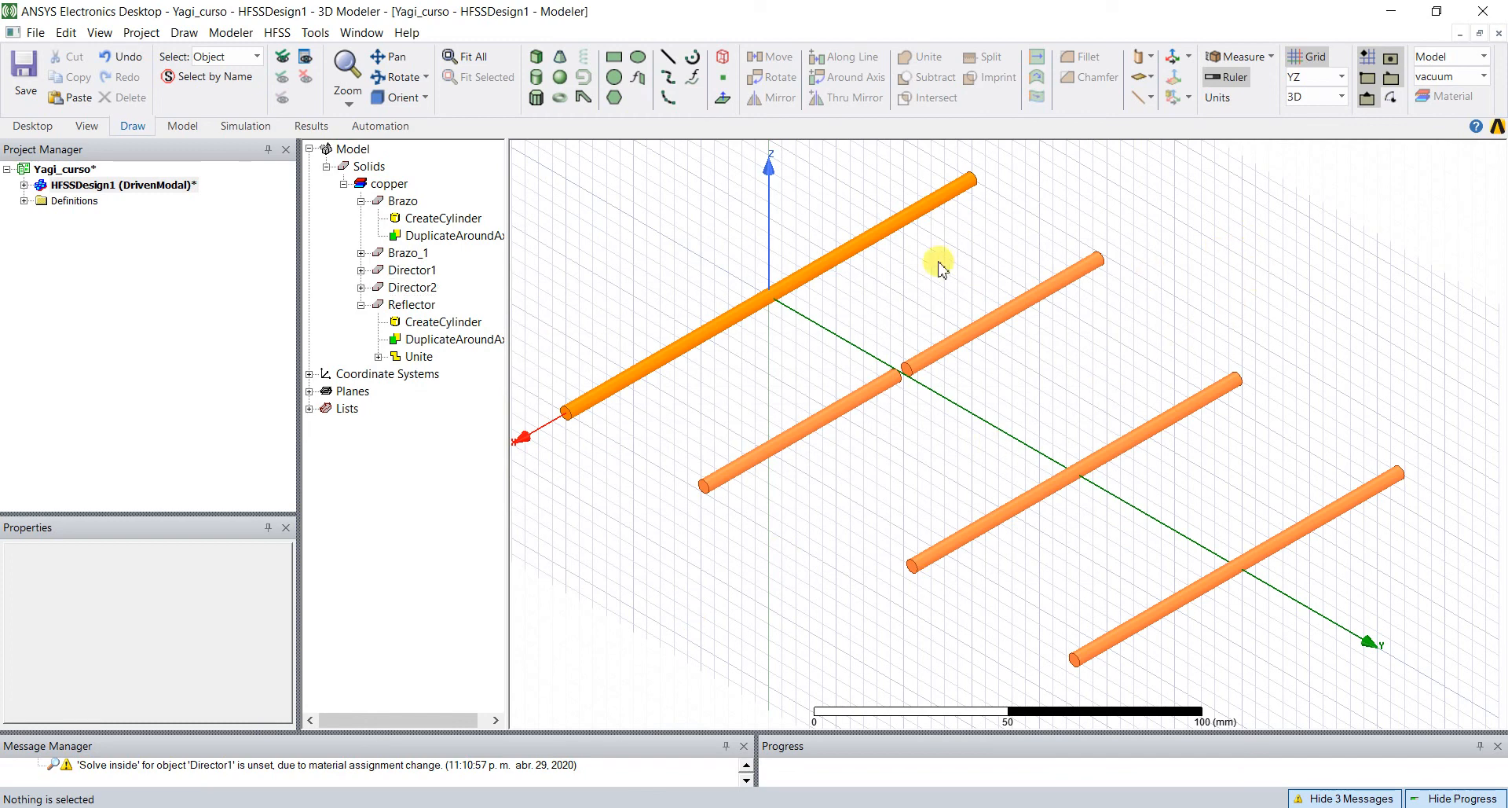
pyautogui.click(26, 74)
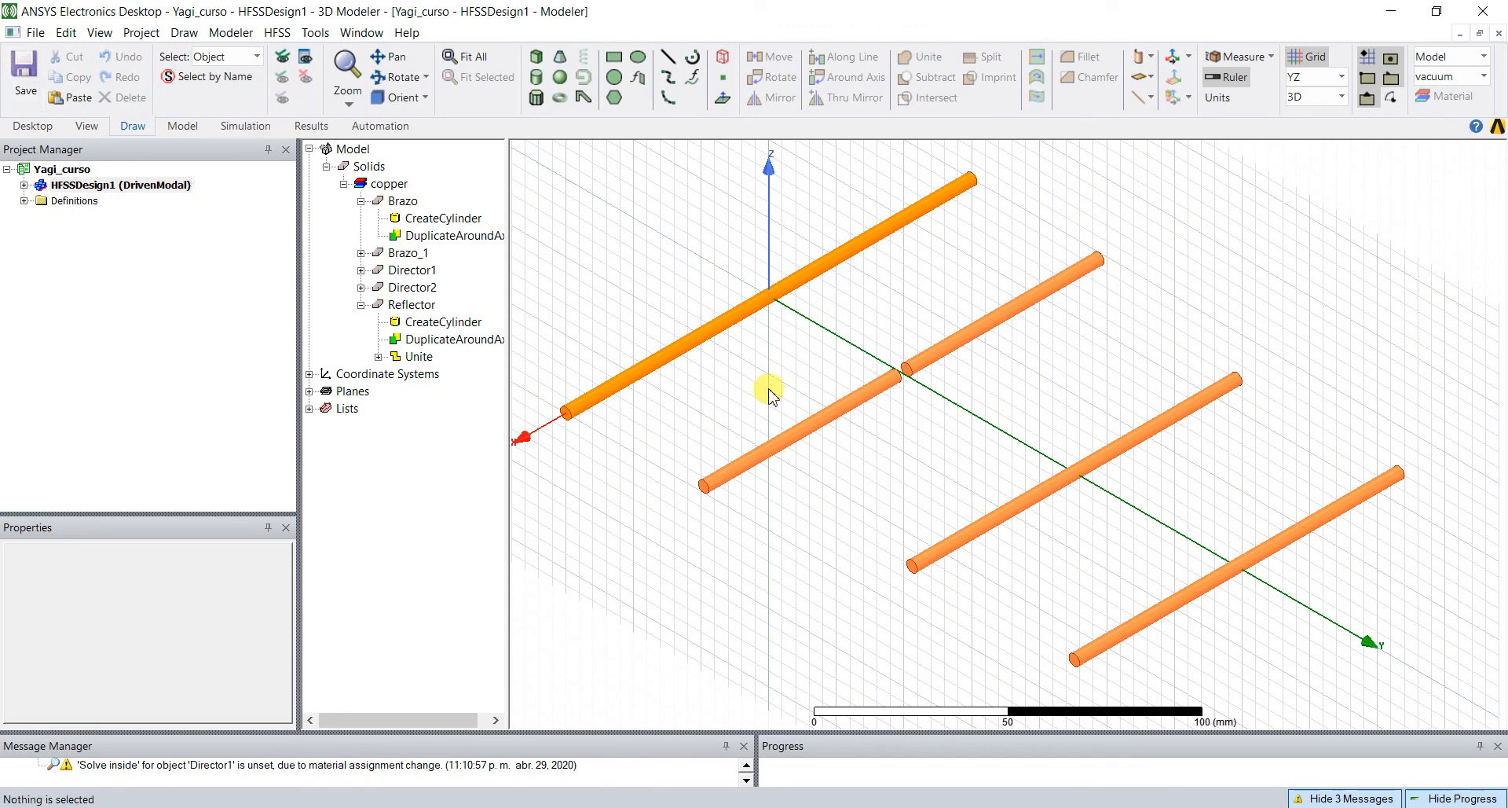
# - Check the Aire coordinates in the Photos sketch and start a box in HFSS with its corner at X 150, Y -77, Z -77 mm
pyautogui.keyDown('alt'); pyautogui.doubleClick(1283, 189); pyautogui.keyUp('alt')
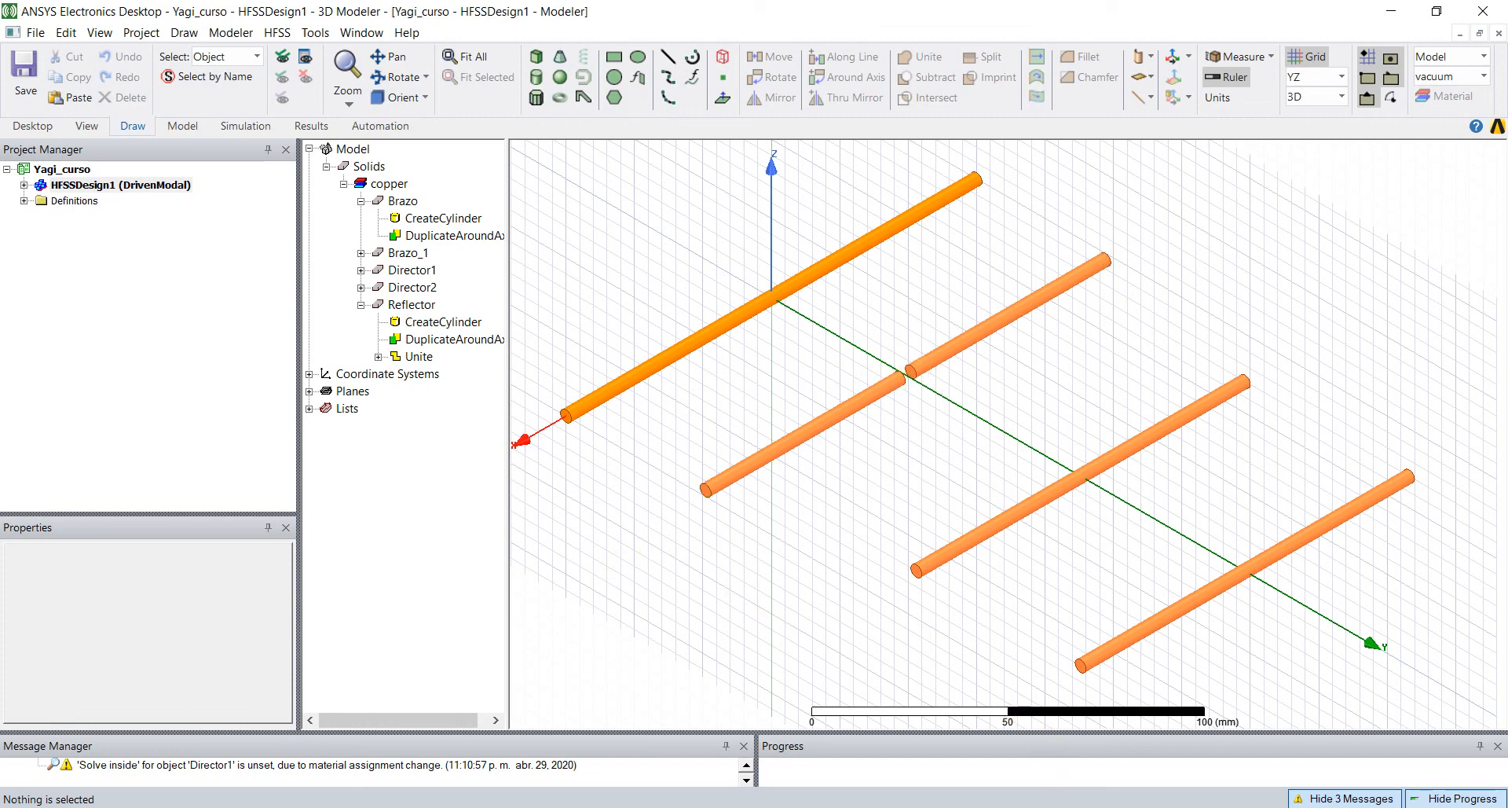
pyautogui.click(845, 807)
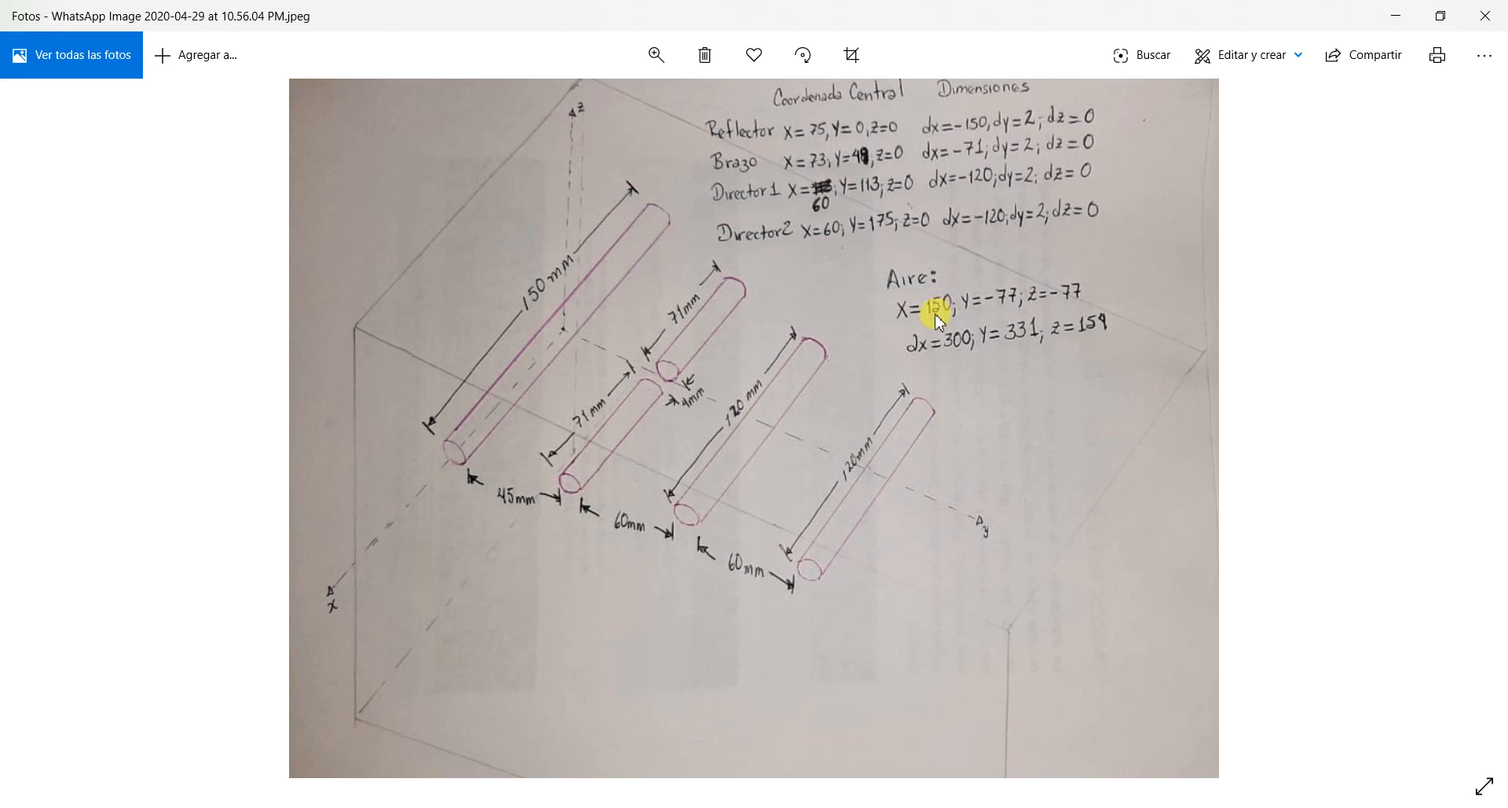
pyautogui.click(1395, 17)
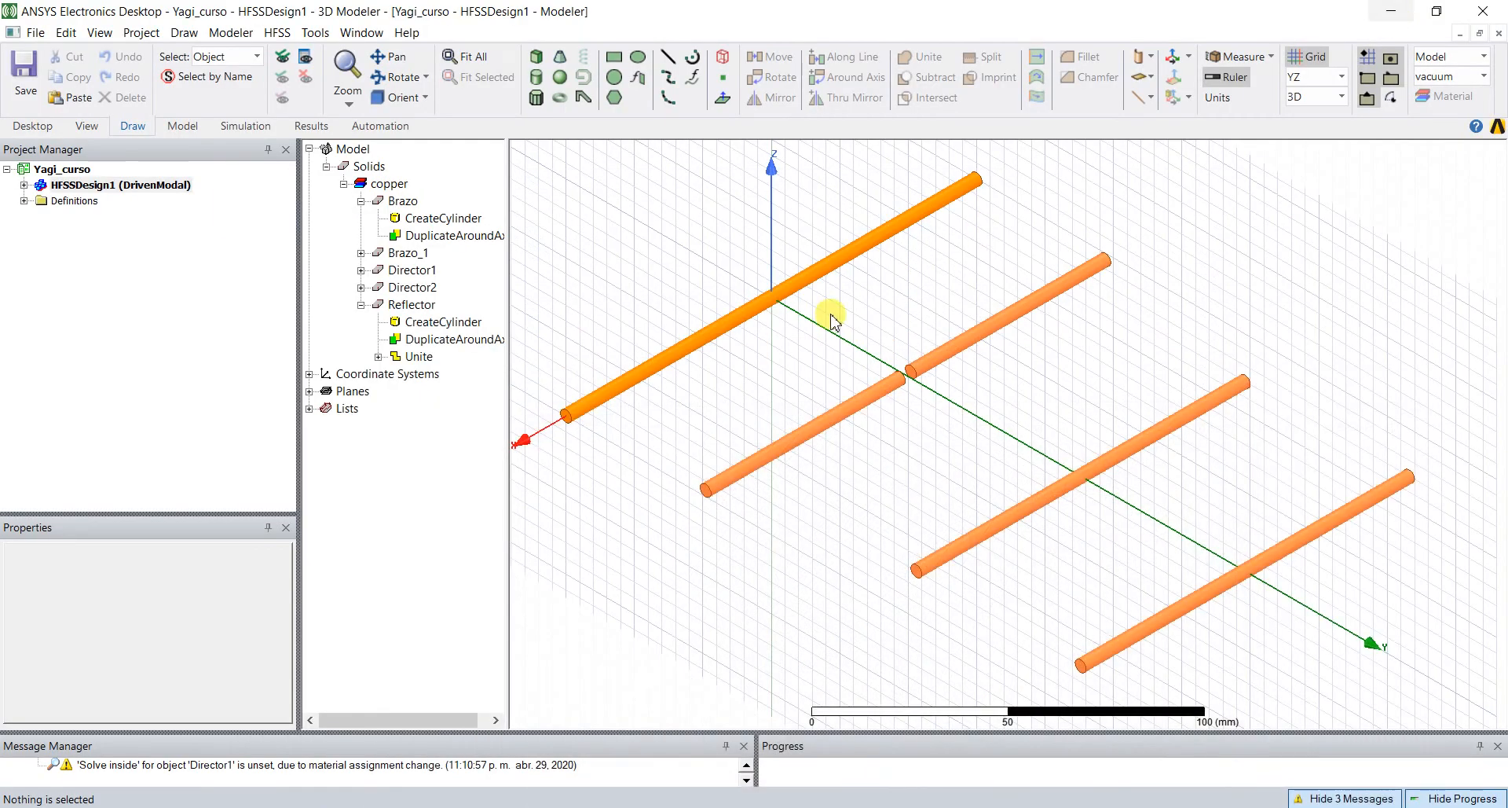
pyautogui.click(535, 63)
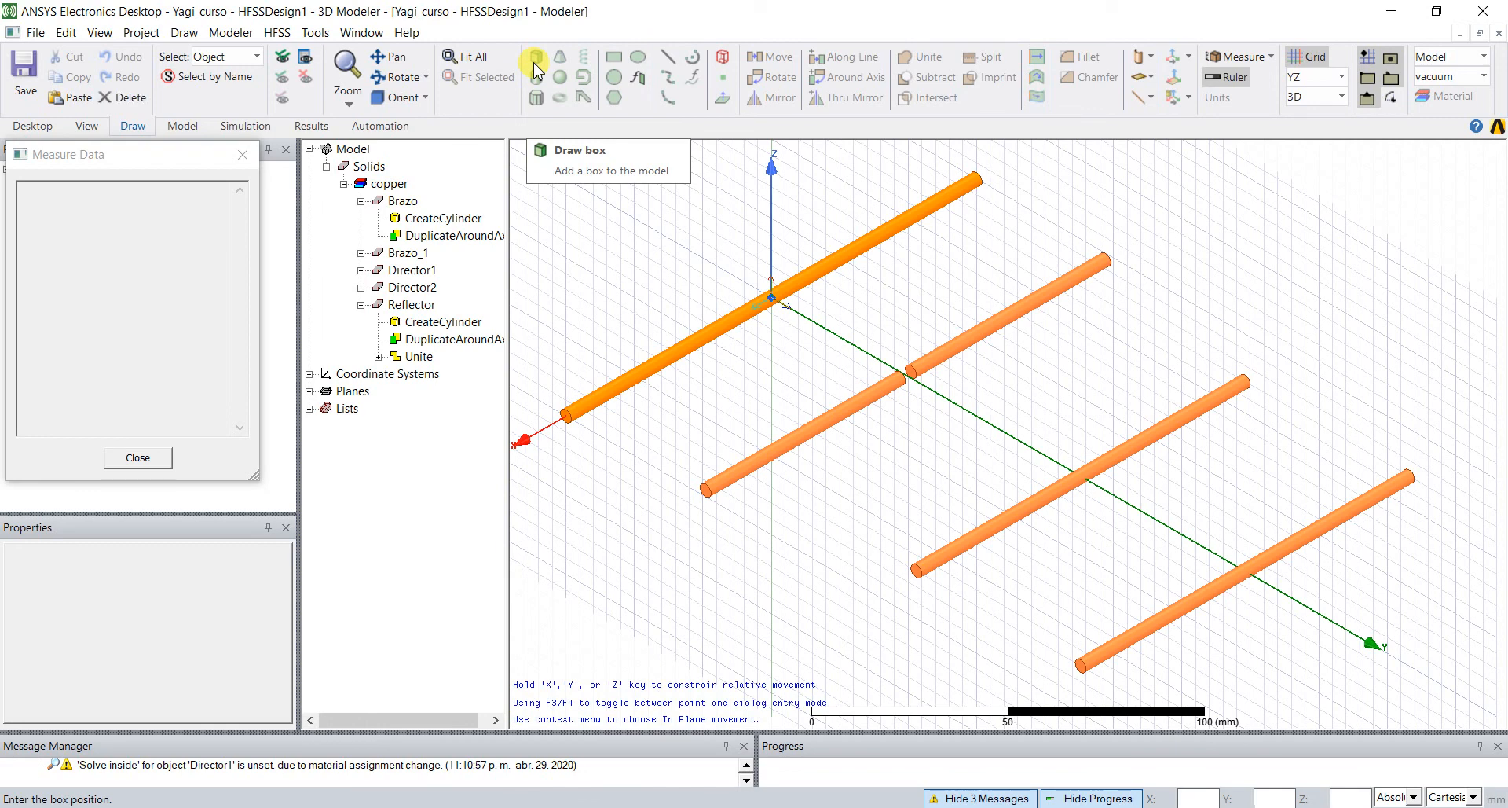
pyautogui.press('Tab')
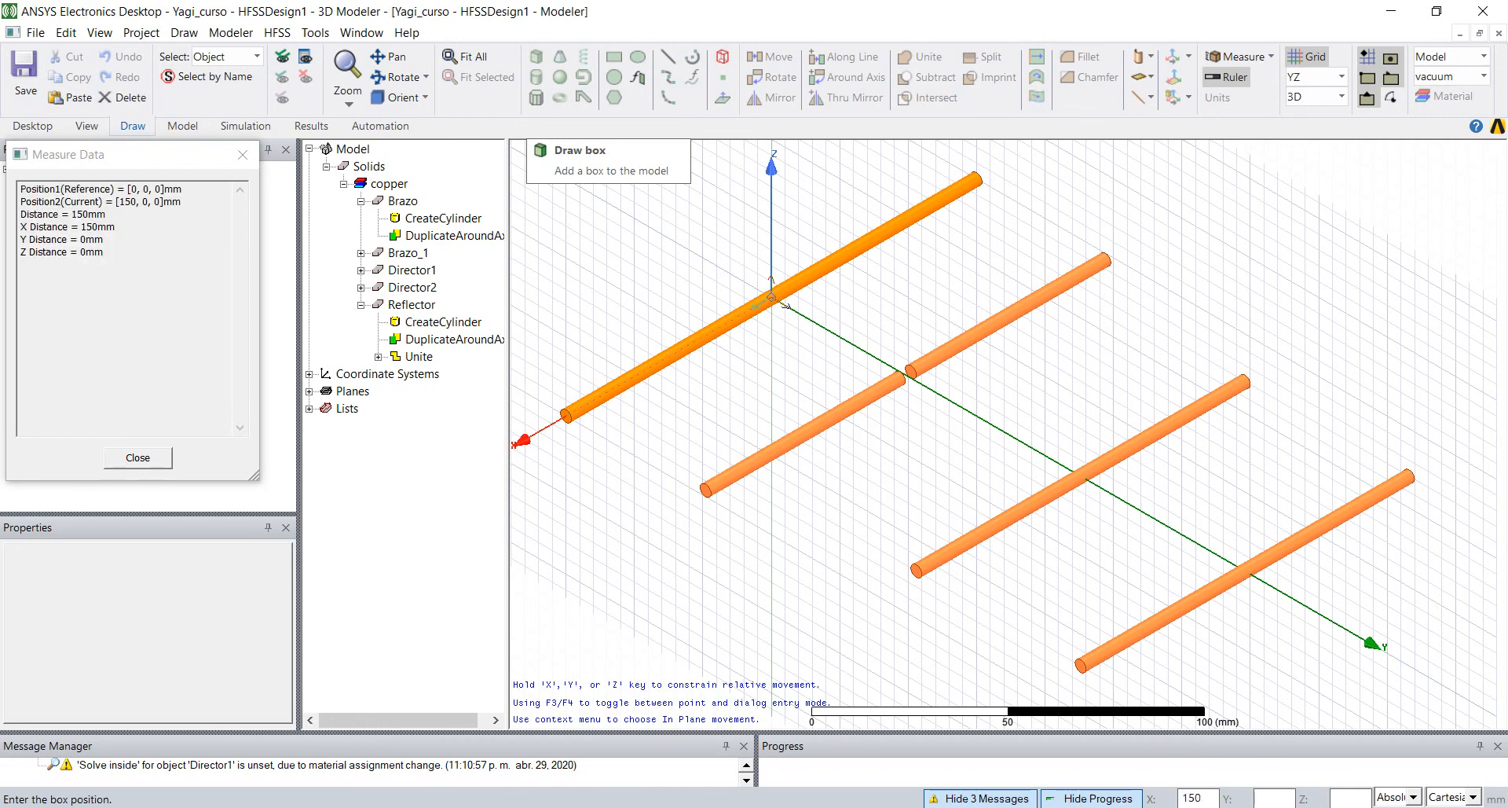
pyautogui.write('-77')
pyautogui.press('Tab')
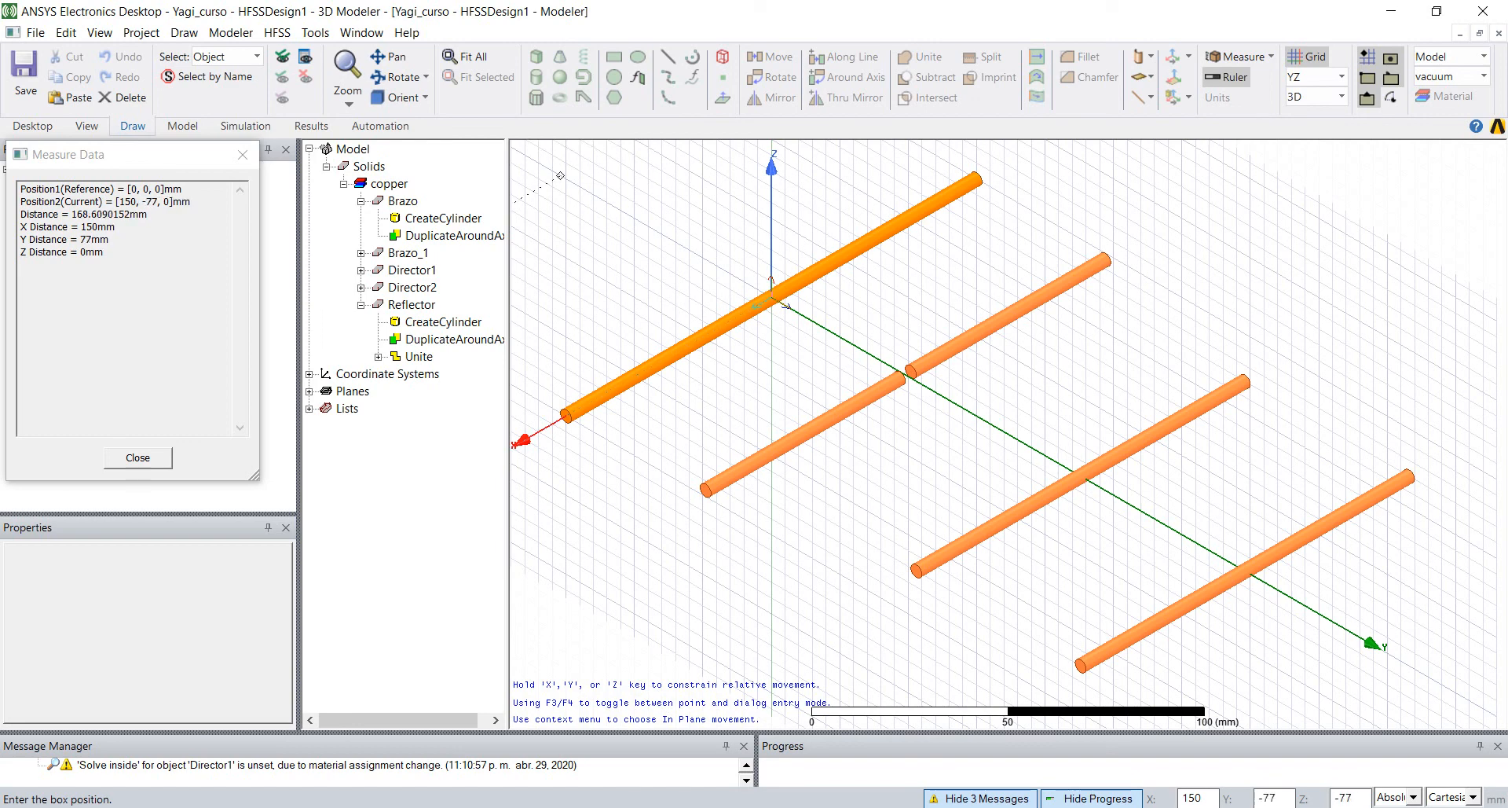
pyautogui.press('Return')
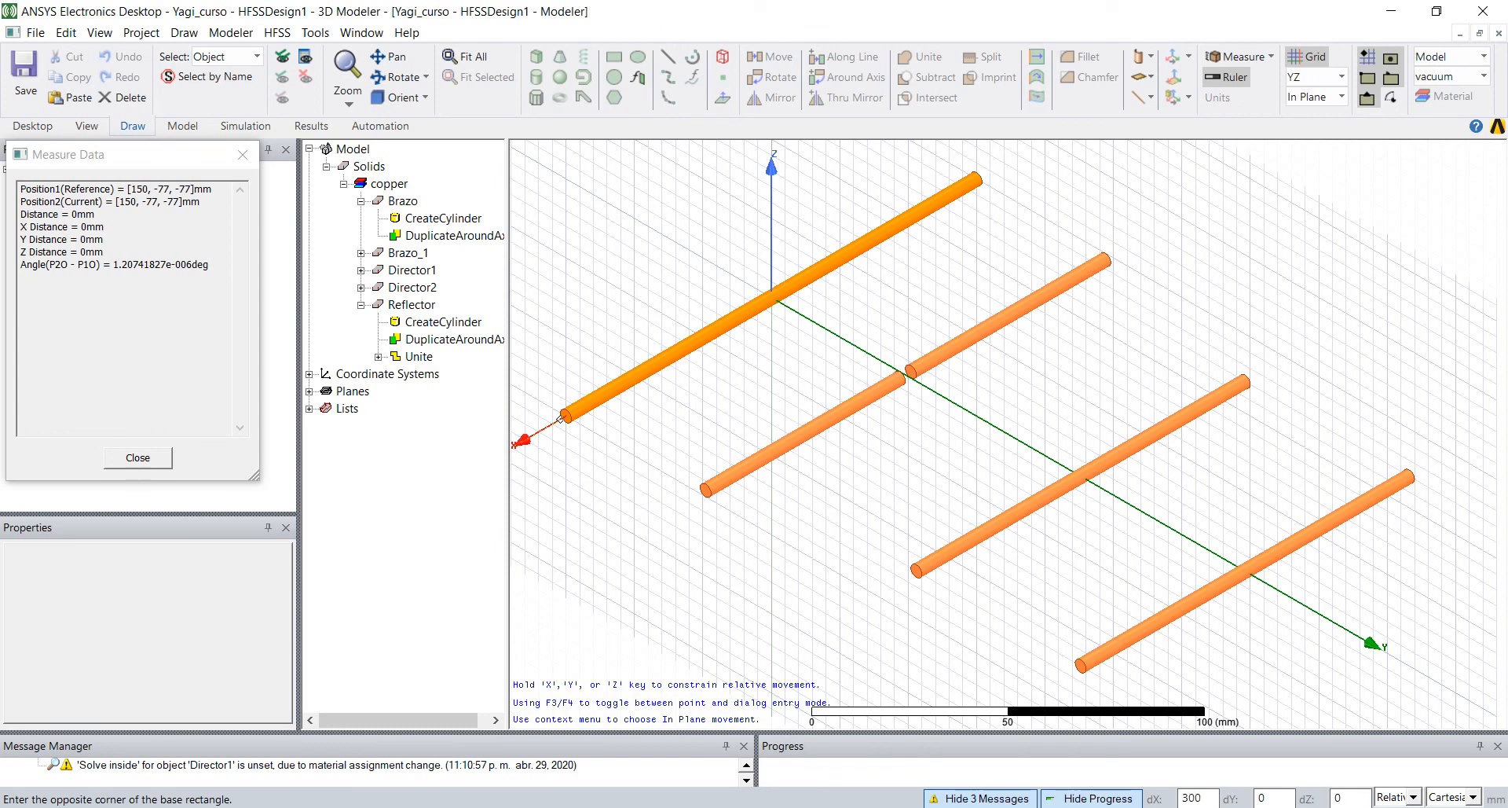
# - Complete the air box with dimensions dX 300, dY 331 and dZ 154 mm from the sketch, and select it
pyautogui.press('Tab')
pyautogui.hotkey('alt', 'Tab')
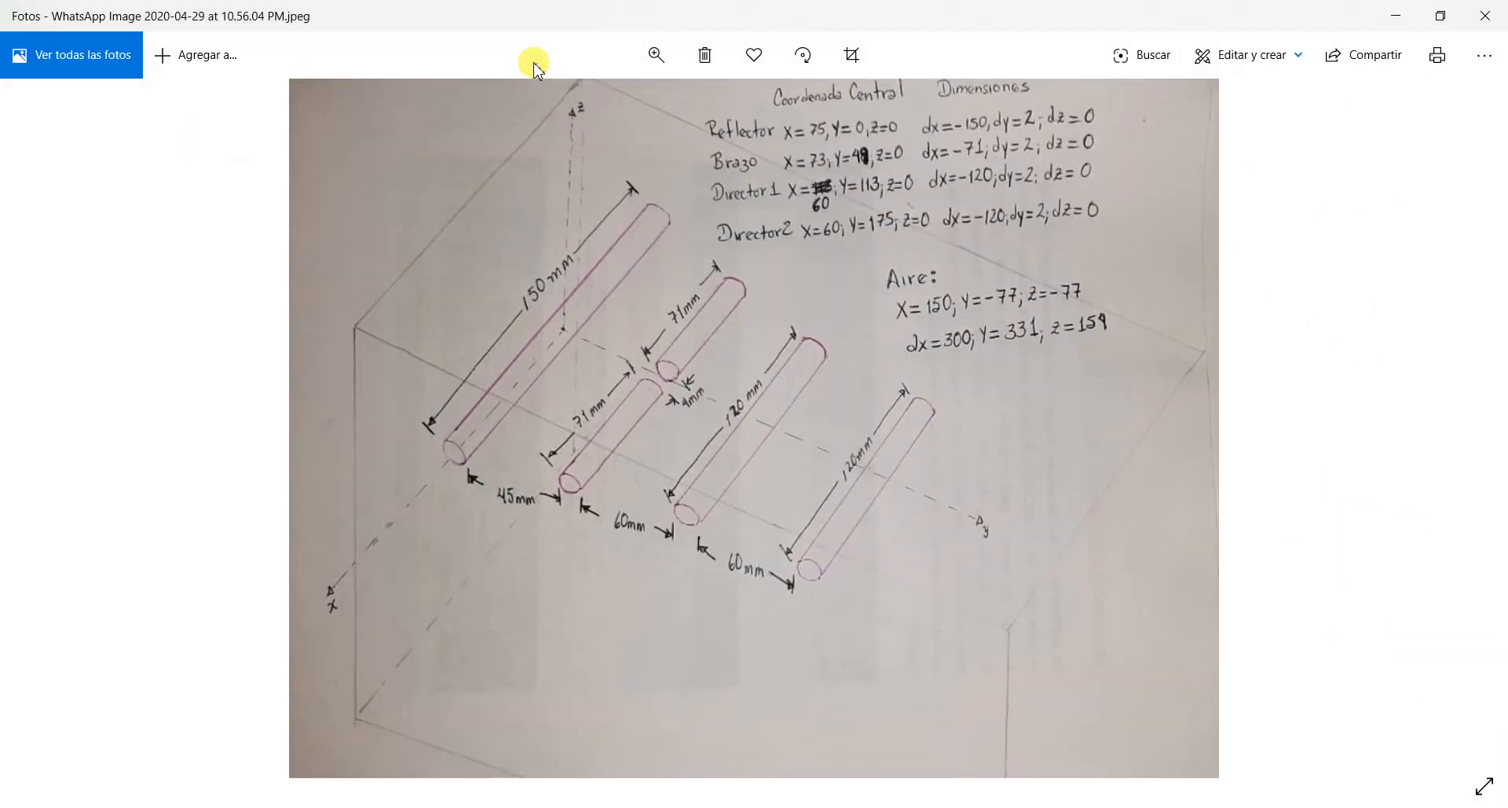
pyautogui.hotkey('alt', 'Tab')
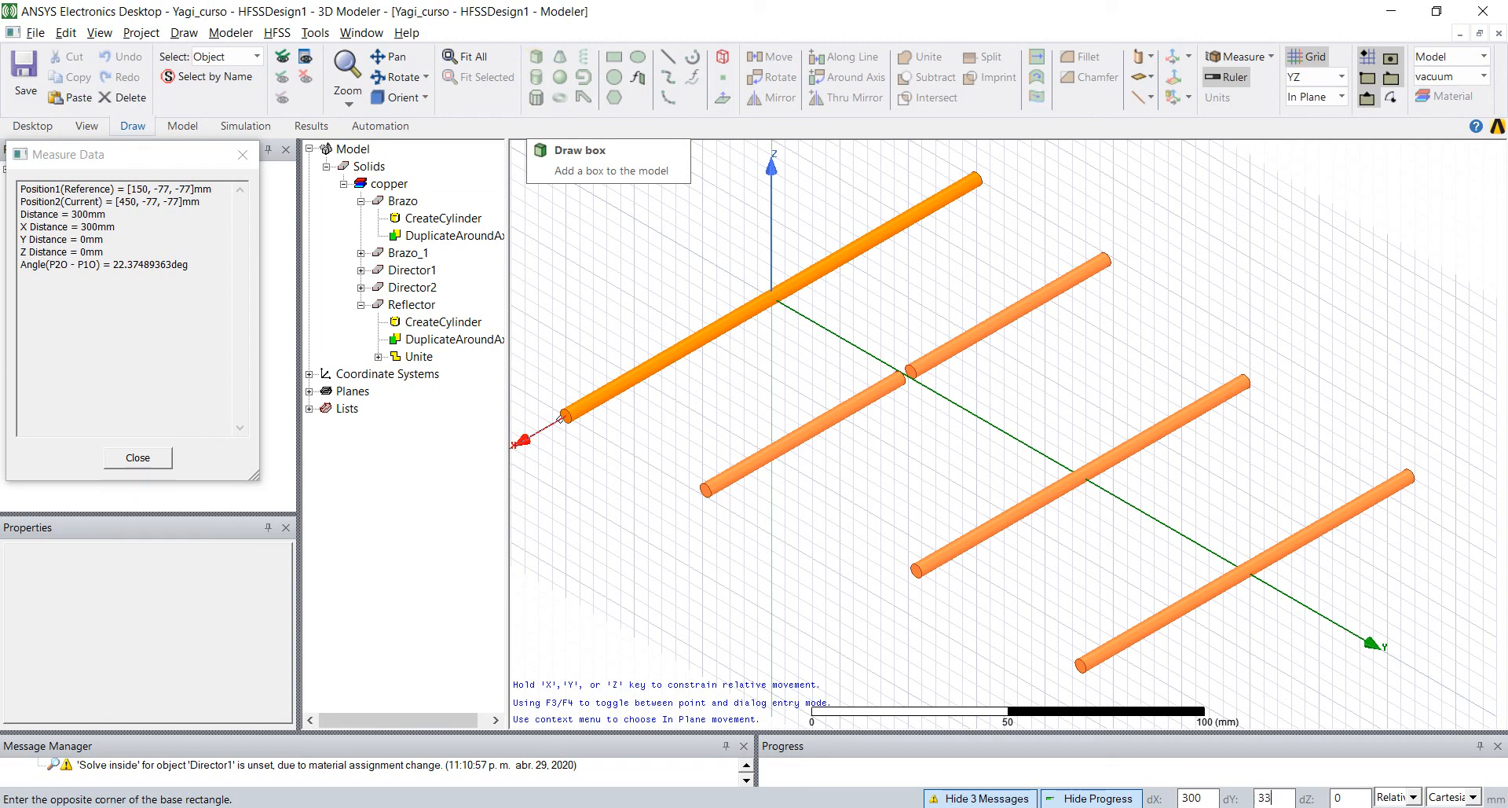
pyautogui.press('Tab')
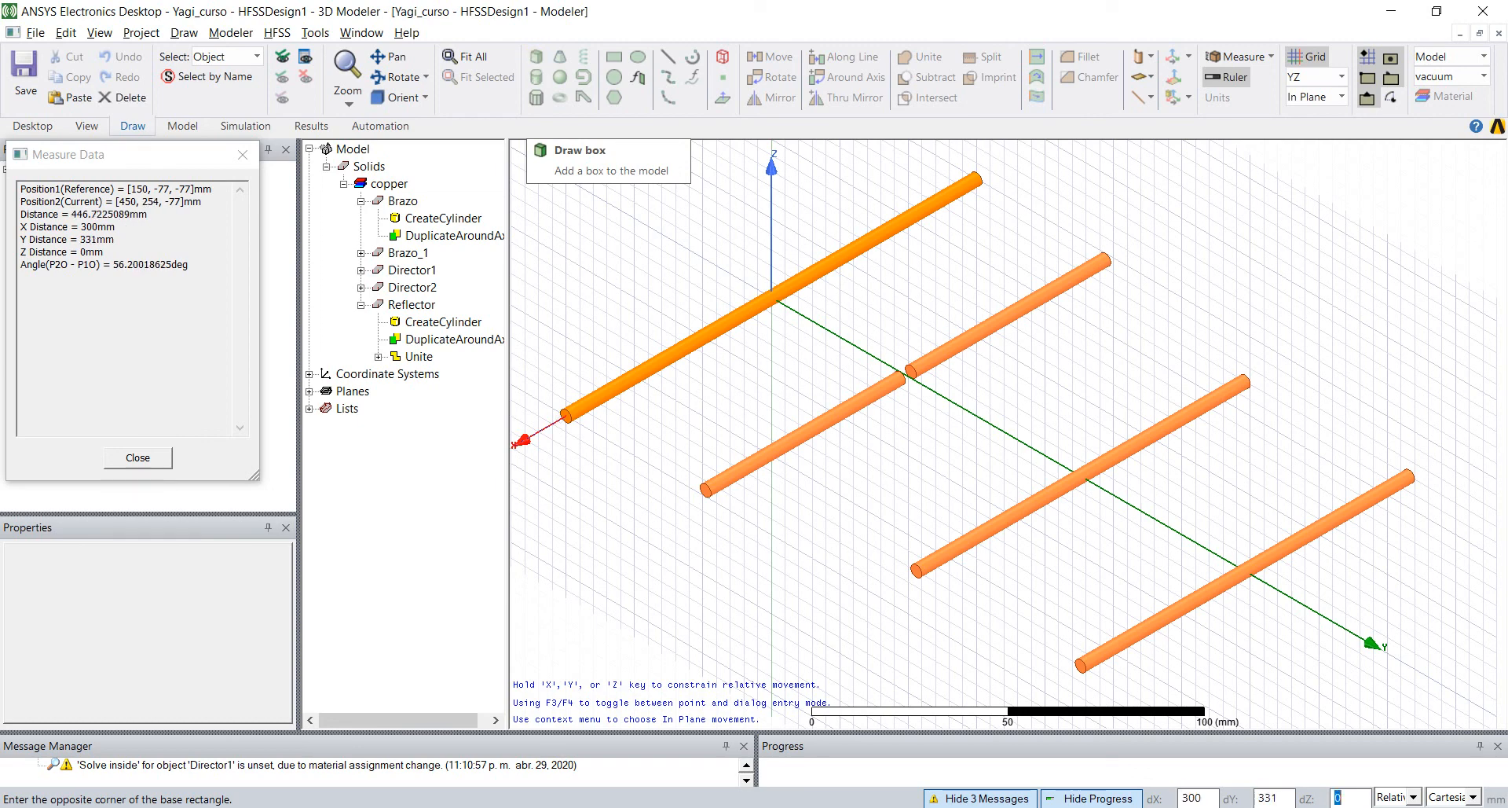
pyautogui.hotkey('alt', 'Tab')
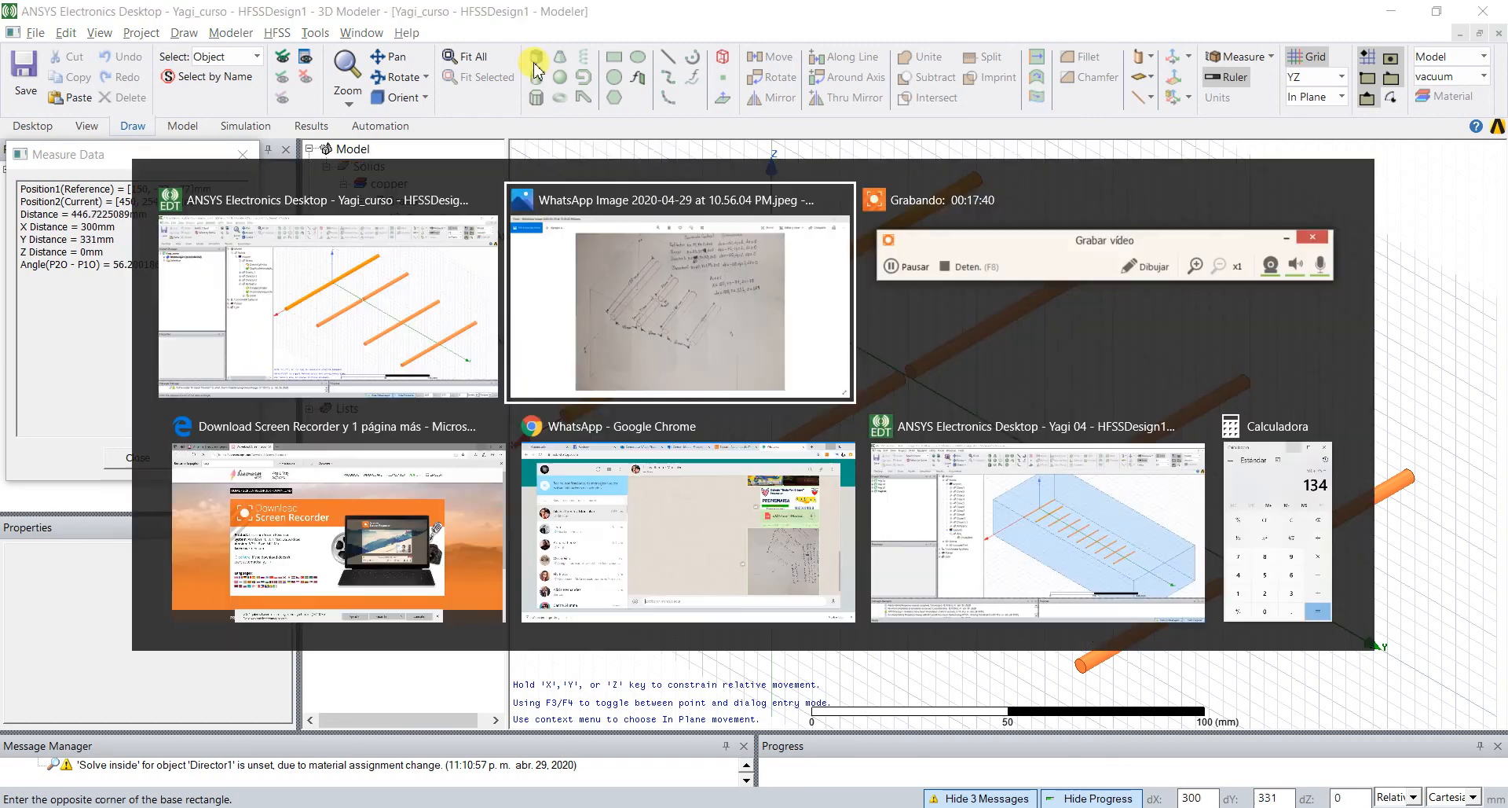
pyautogui.hotkey('alt', 'Tab')
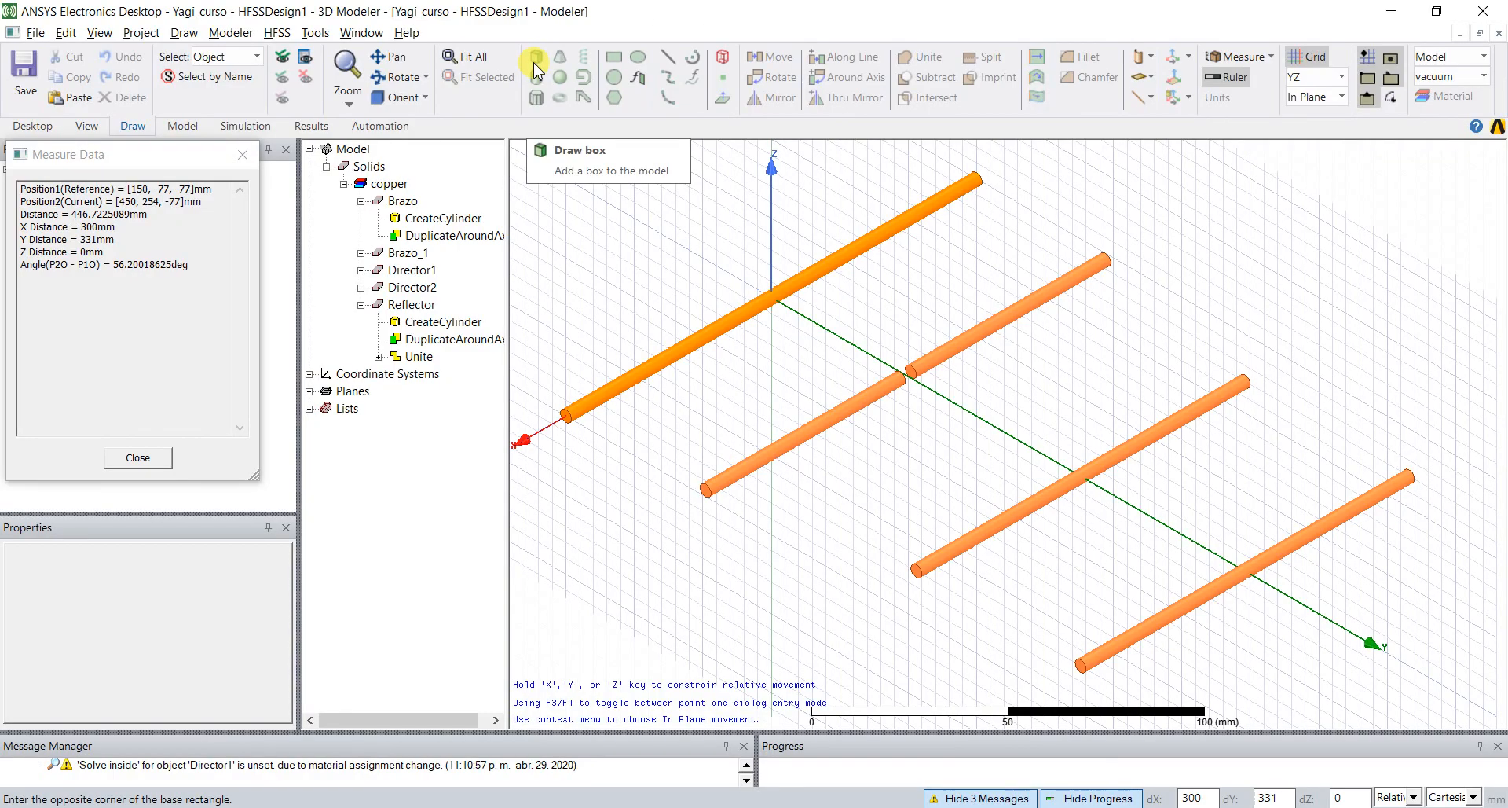
pyautogui.write('154')
pyautogui.press('Tab')
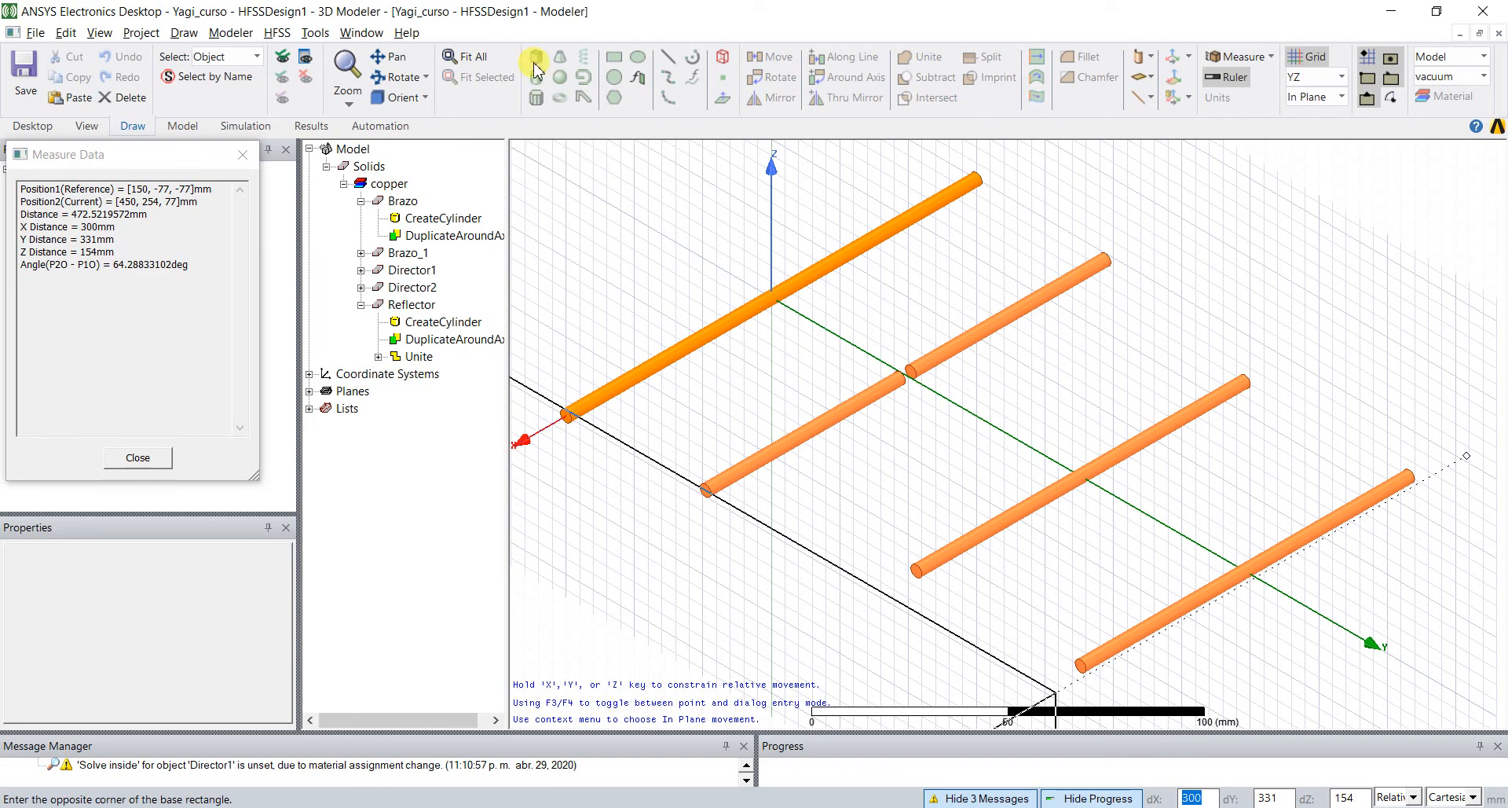
pyautogui.press('Tab')
pyautogui.press('Return')
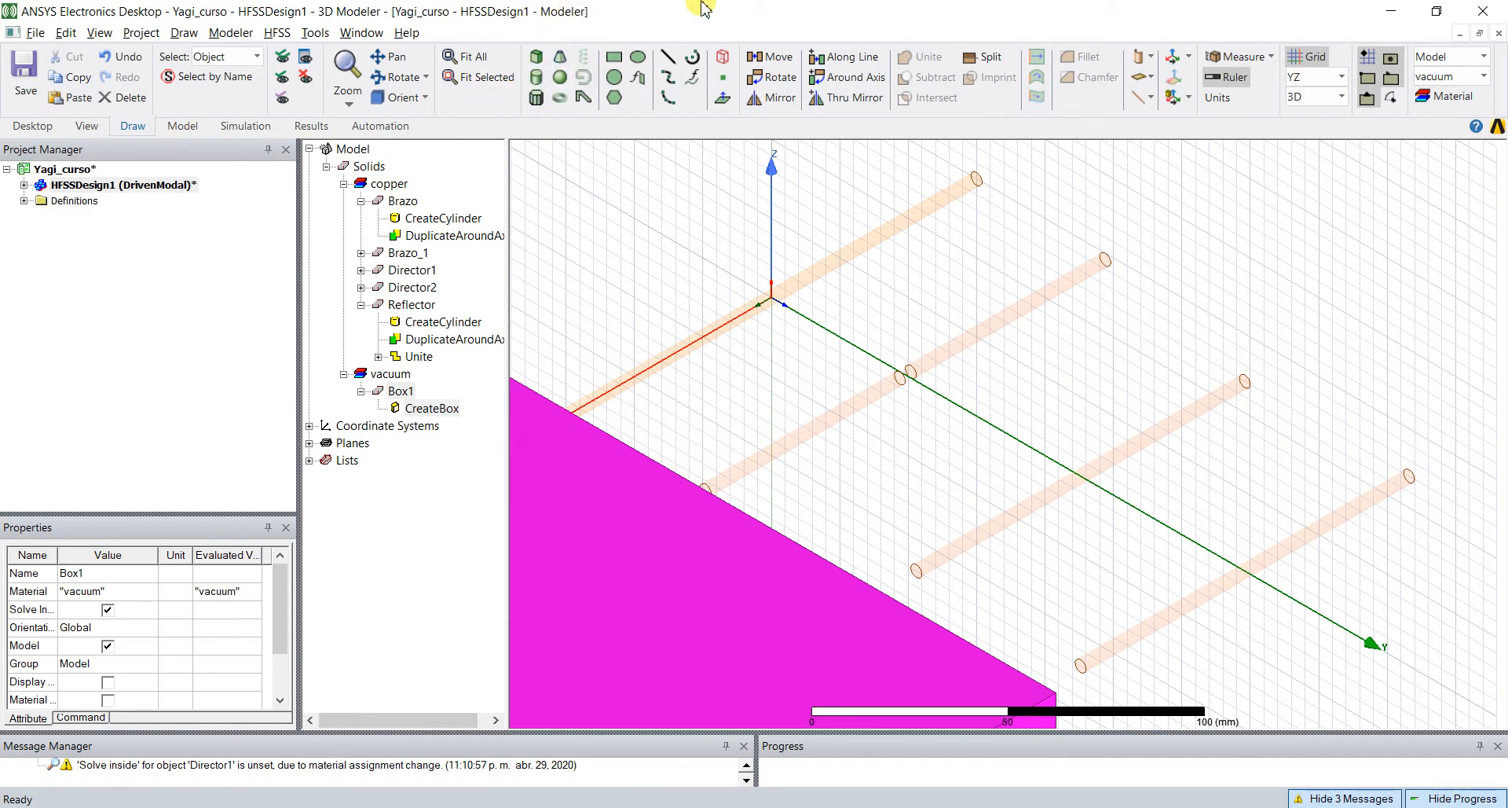
pyautogui.click(1164, 209)
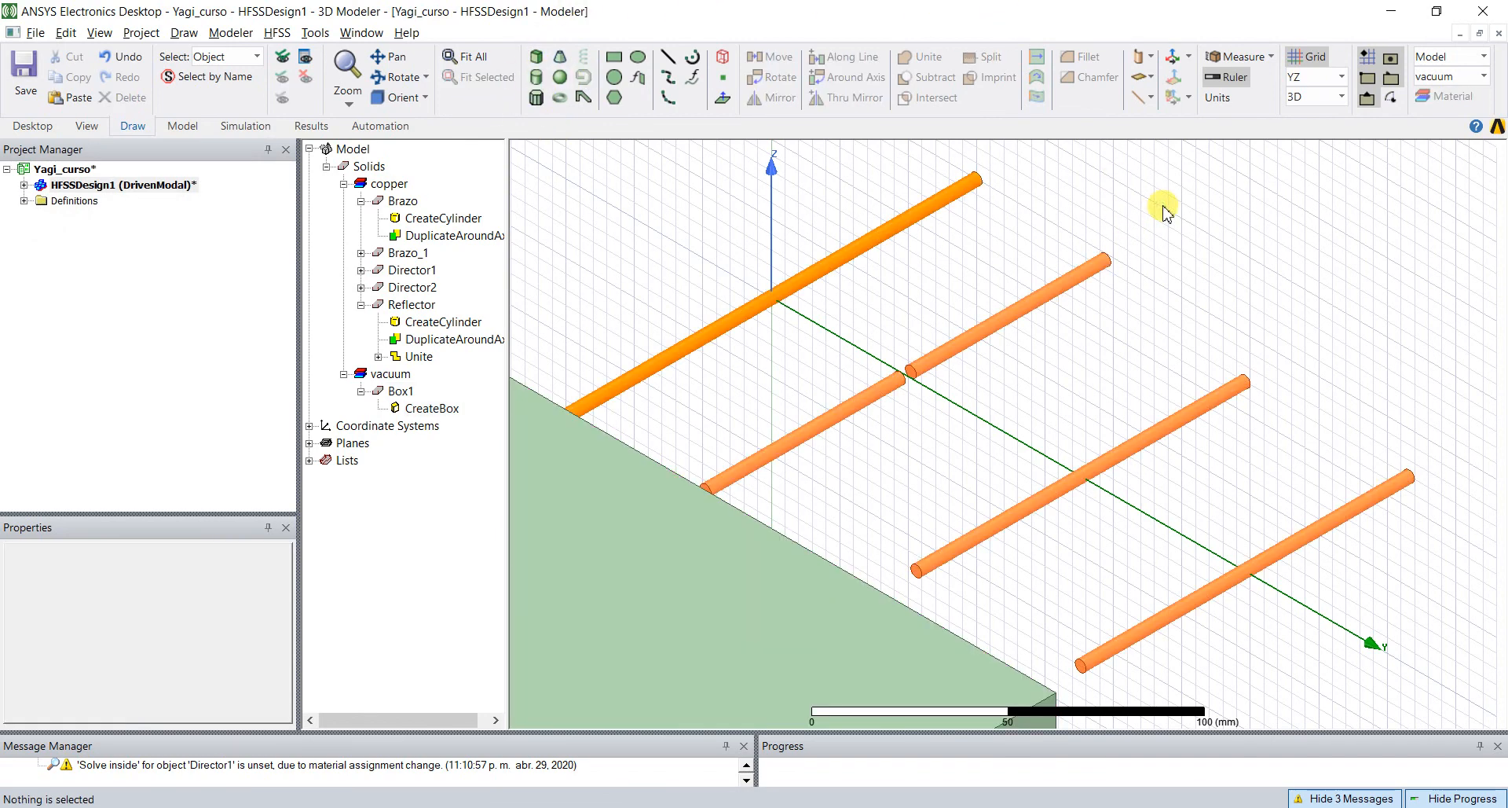
pyautogui.hotkey('ctrl', 'd')
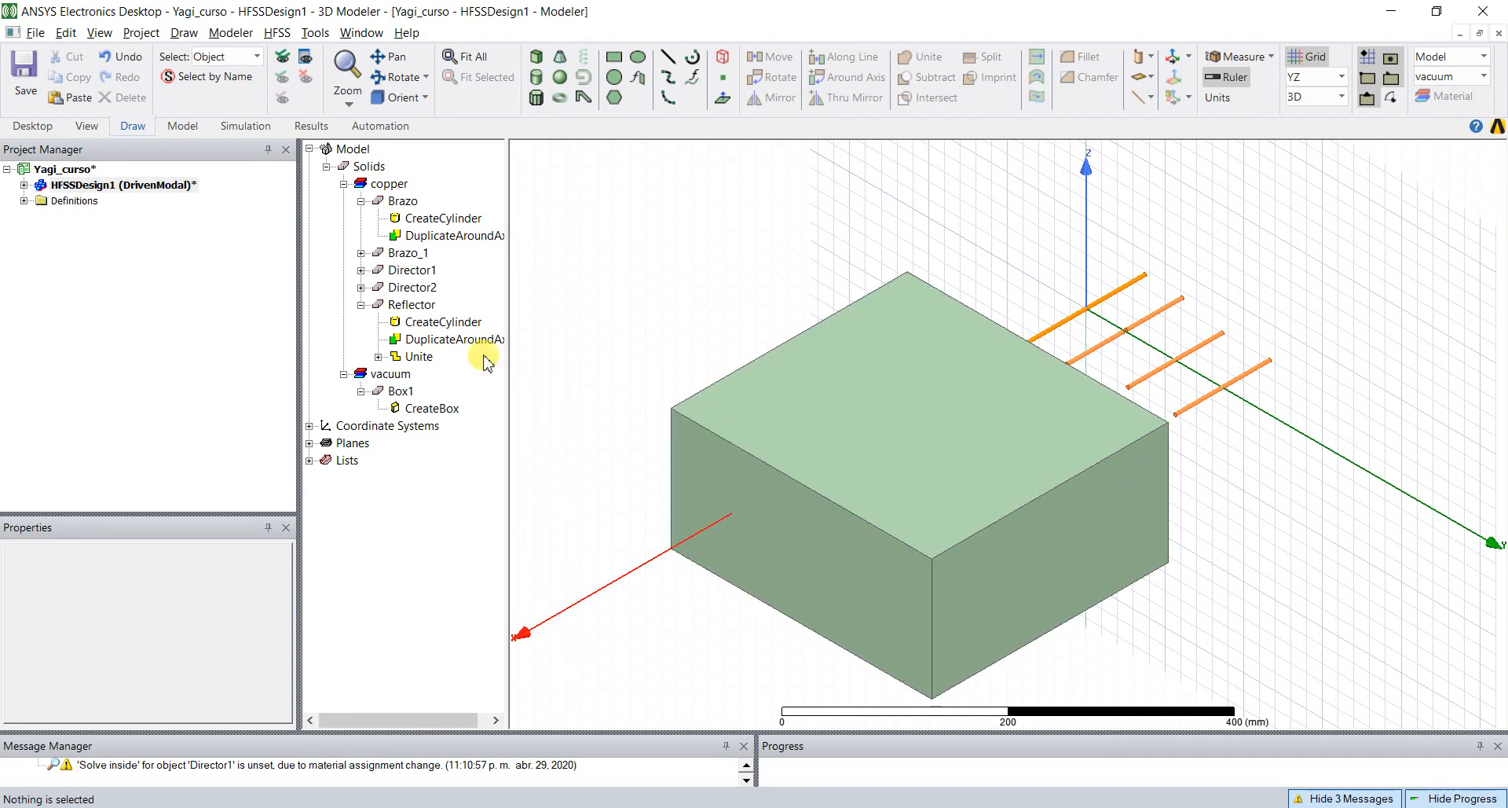
pyautogui.click(698, 464)
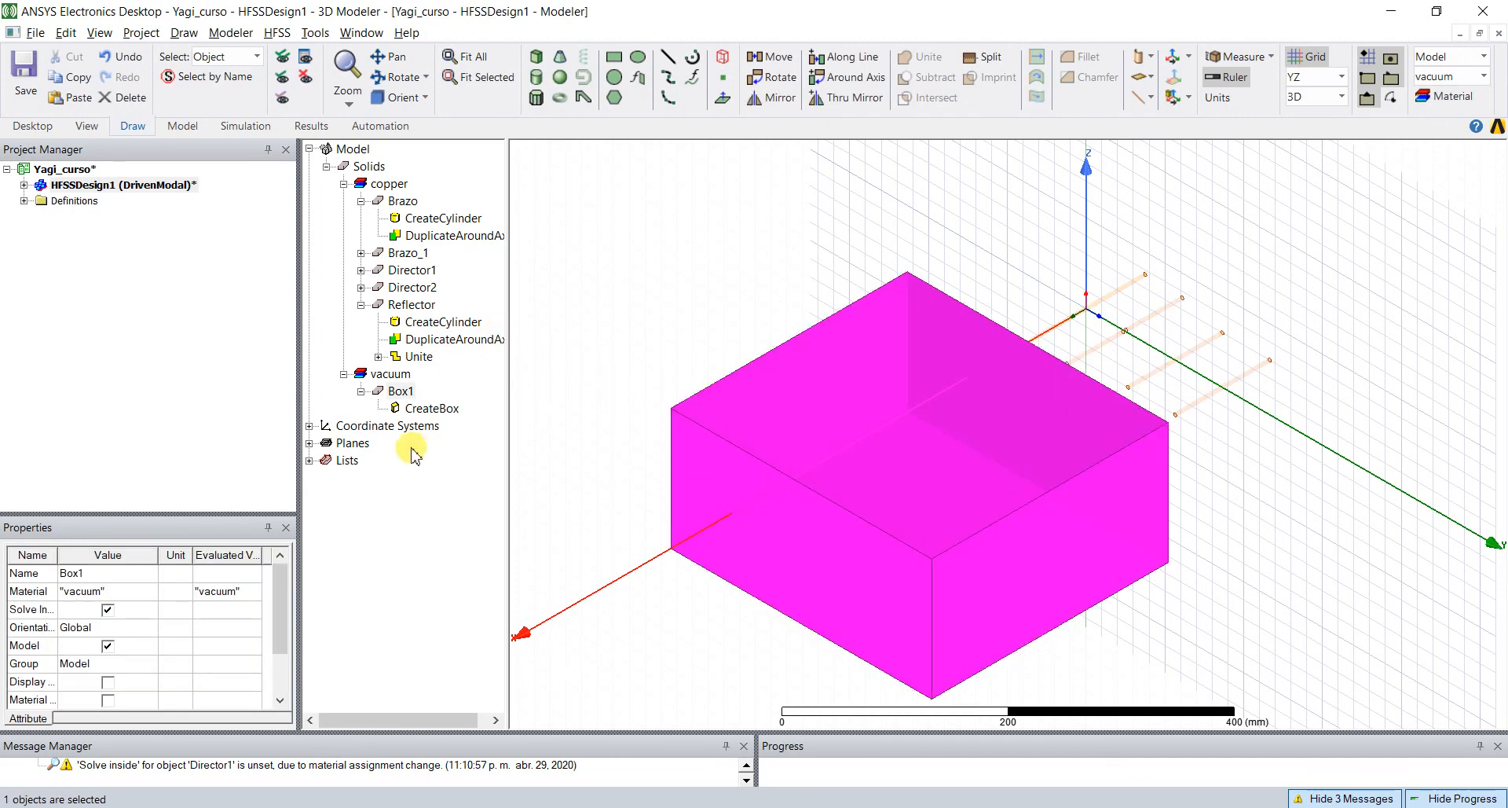
# - Set the air box's X size to -300 mm and compare the enclosed volume with the hand-drawn sketch in Photos
pyautogui.click(432, 410)
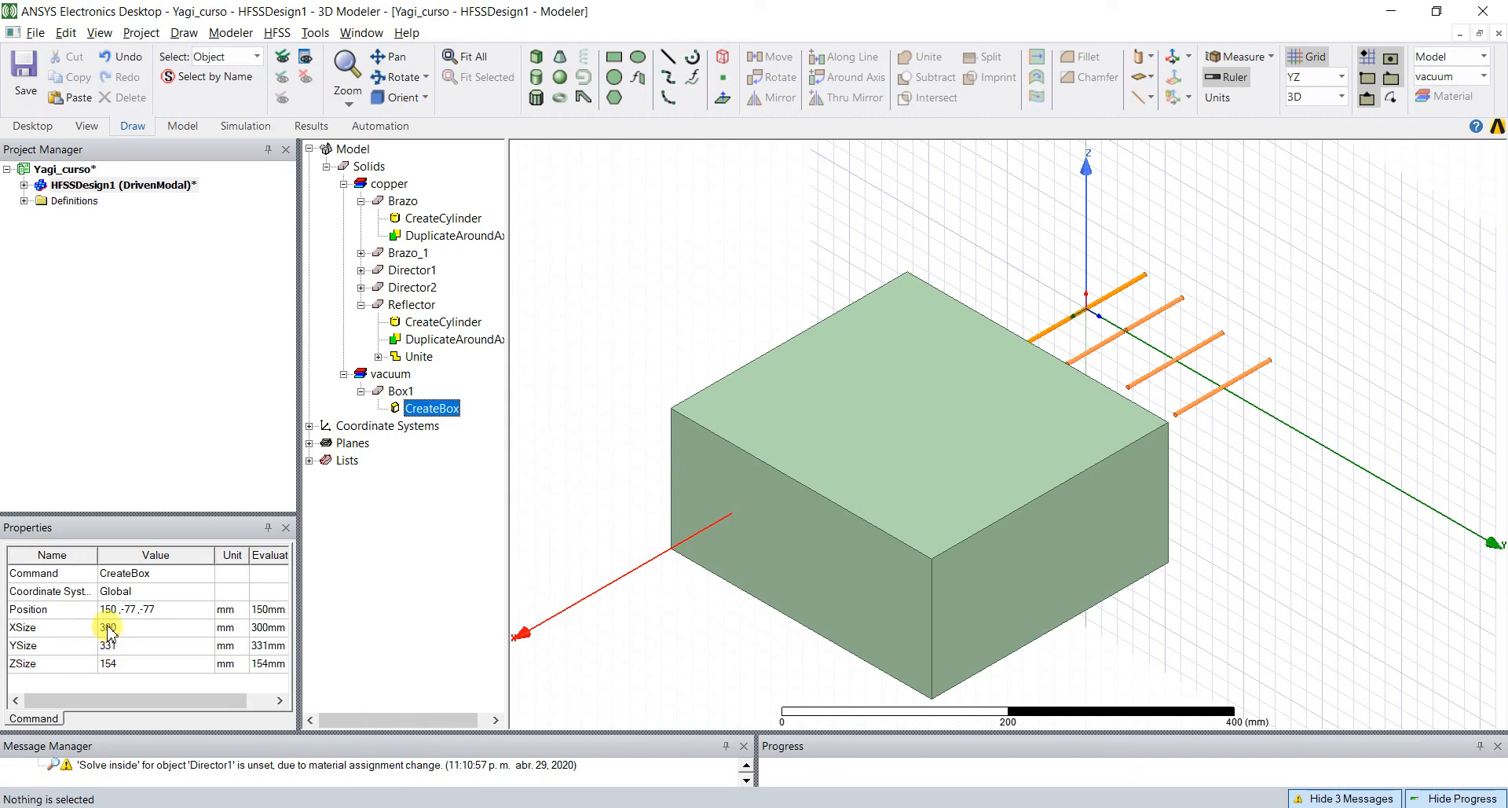
pyautogui.click(108, 627)
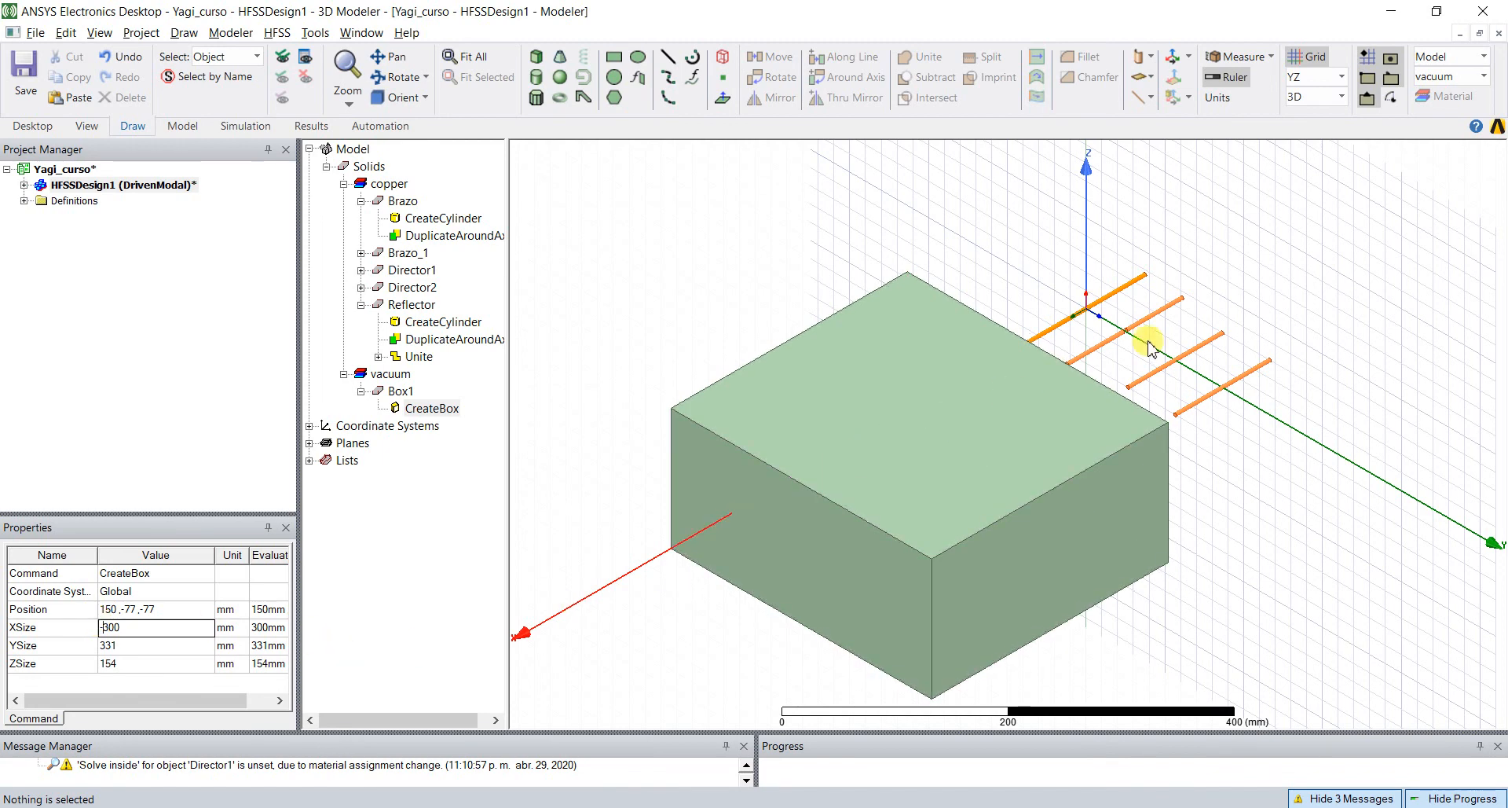
pyautogui.press('Tab')
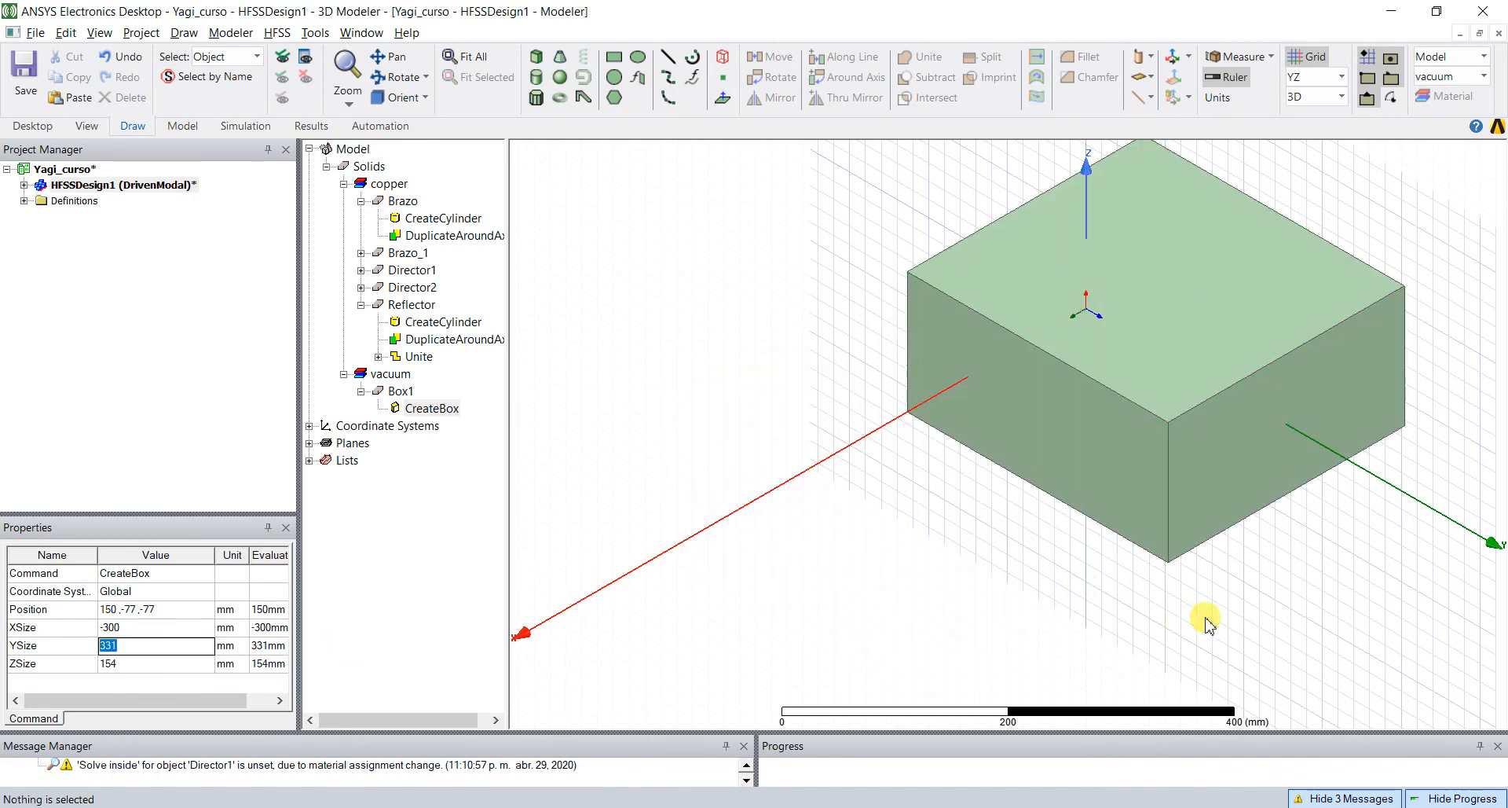
pyautogui.click(912, 521)
pyautogui.hotkey('ctrl', 'd')
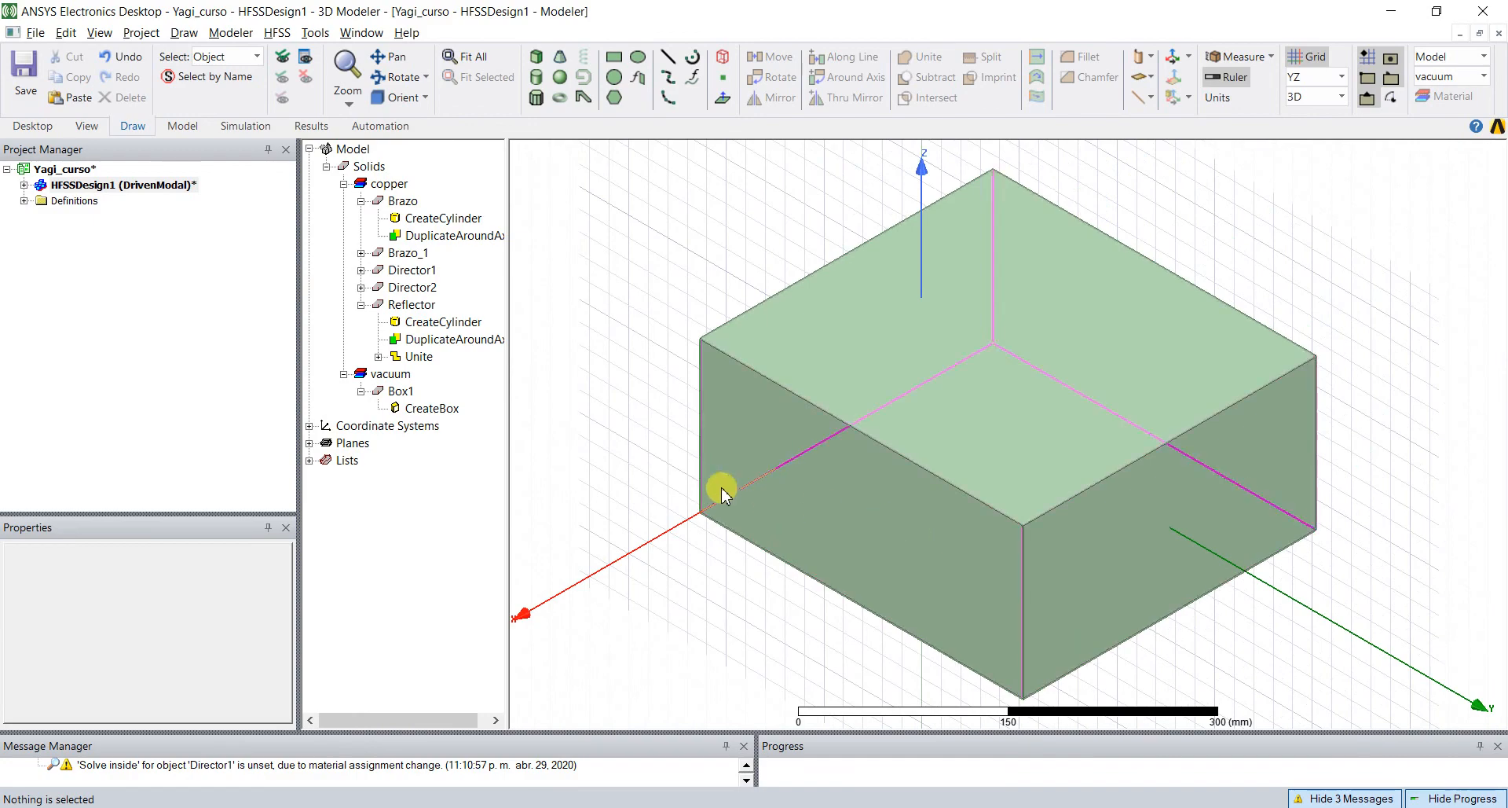
pyautogui.click(1055, 806)
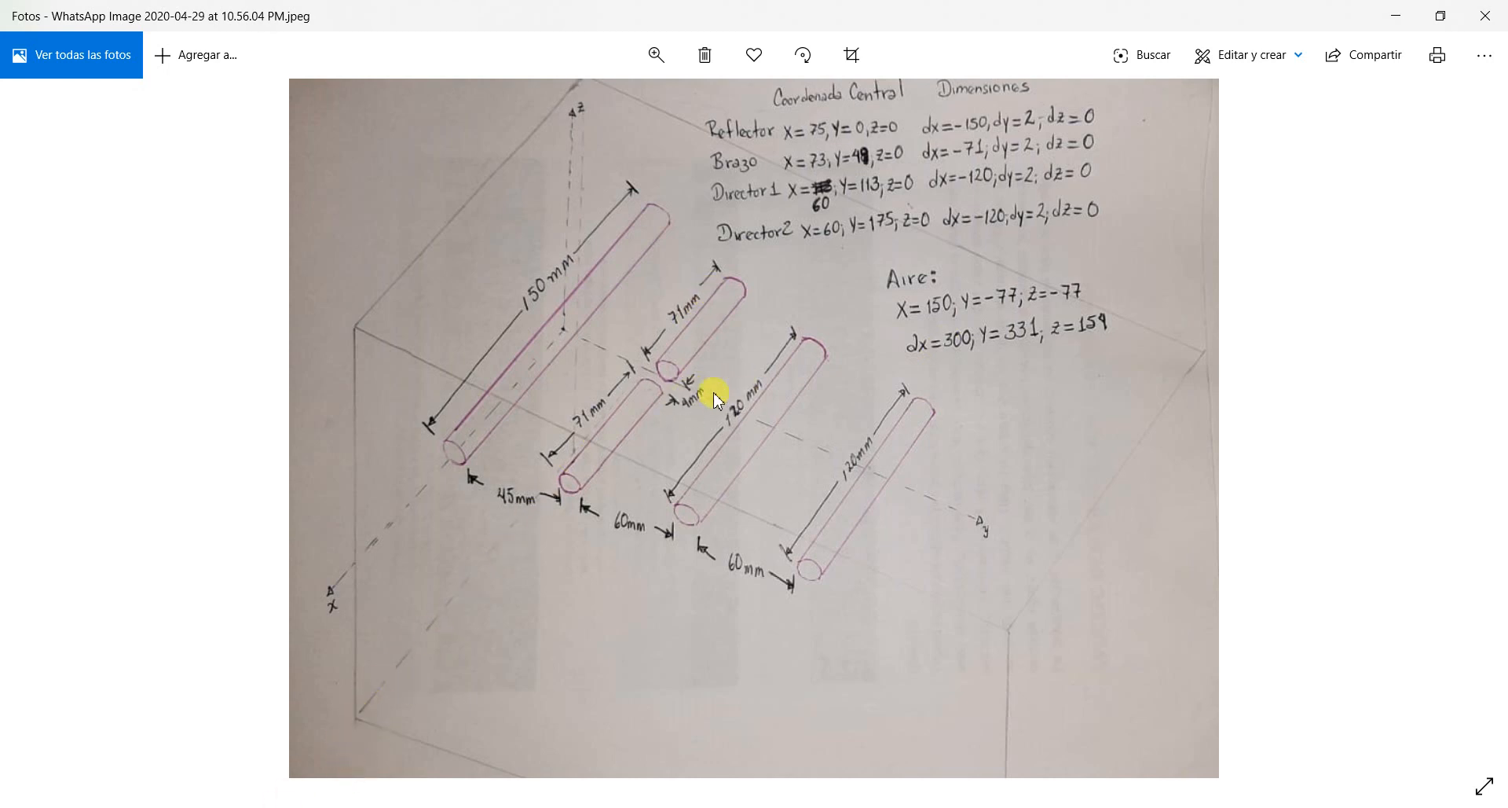
pyautogui.click(1396, 19)
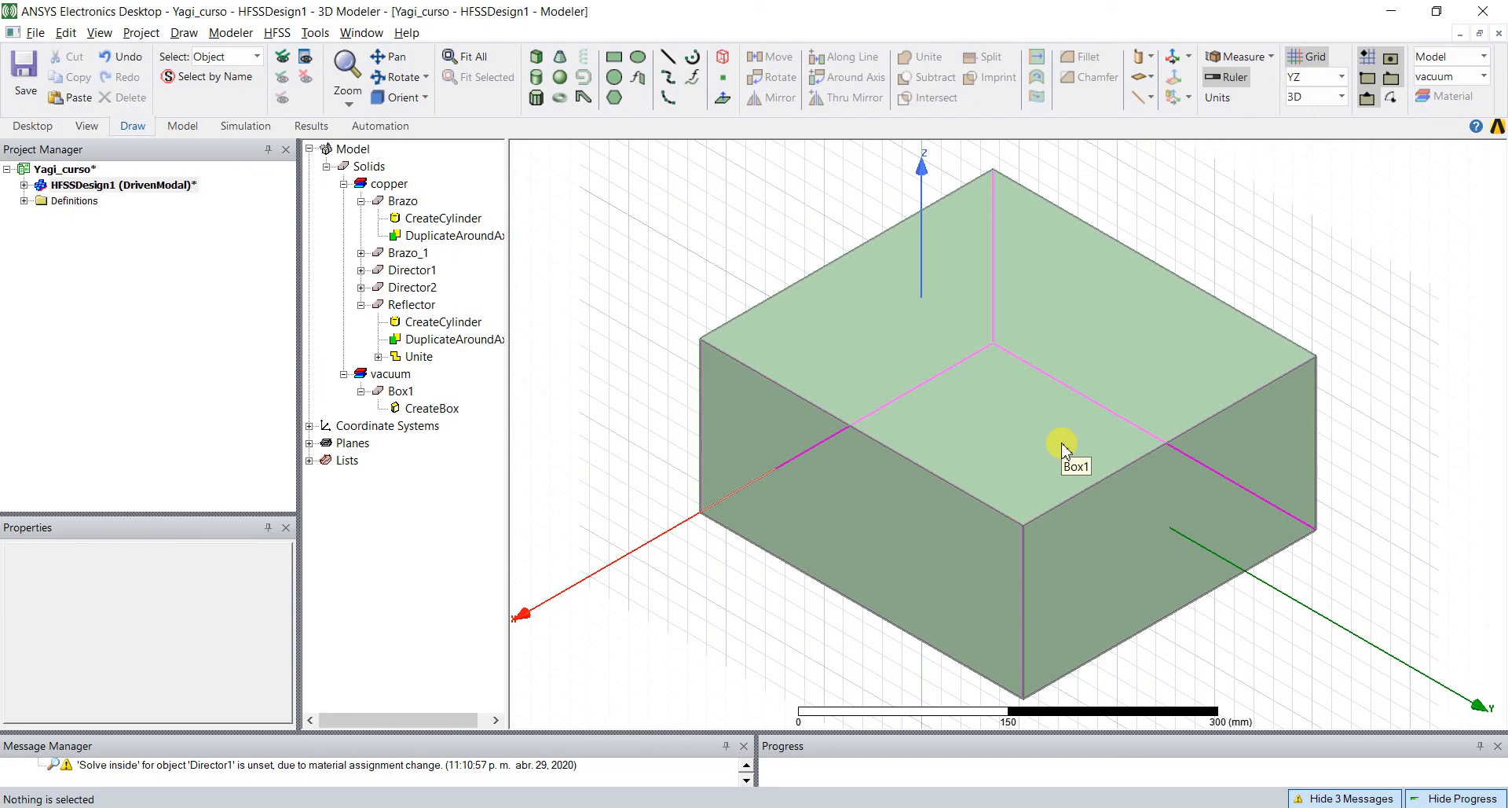
# - Rename the air box to Aire and set its colour to blue (red 0, green 128, blue 192)
pyautogui.click(401, 391)
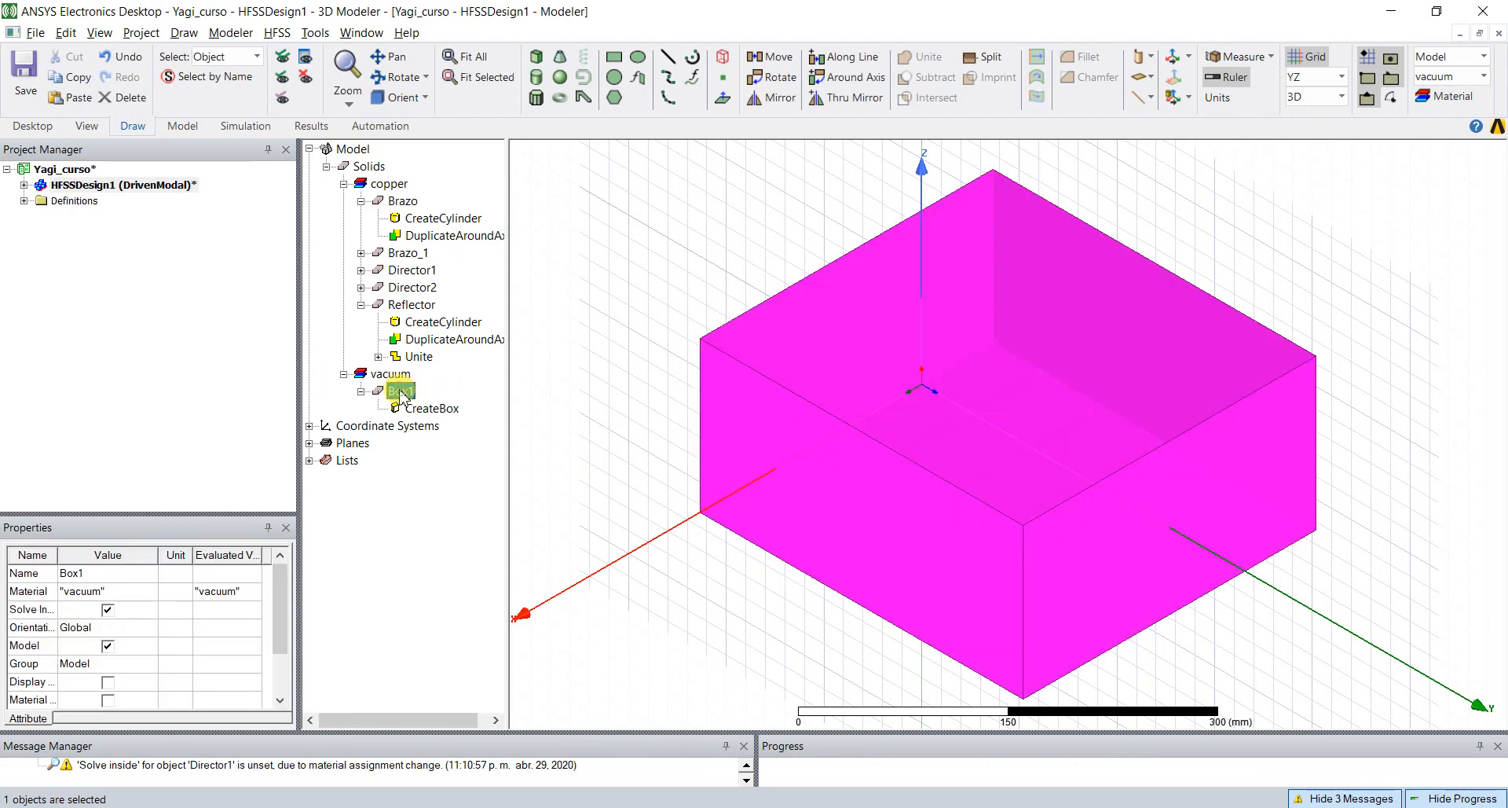
pyautogui.click(122, 574)
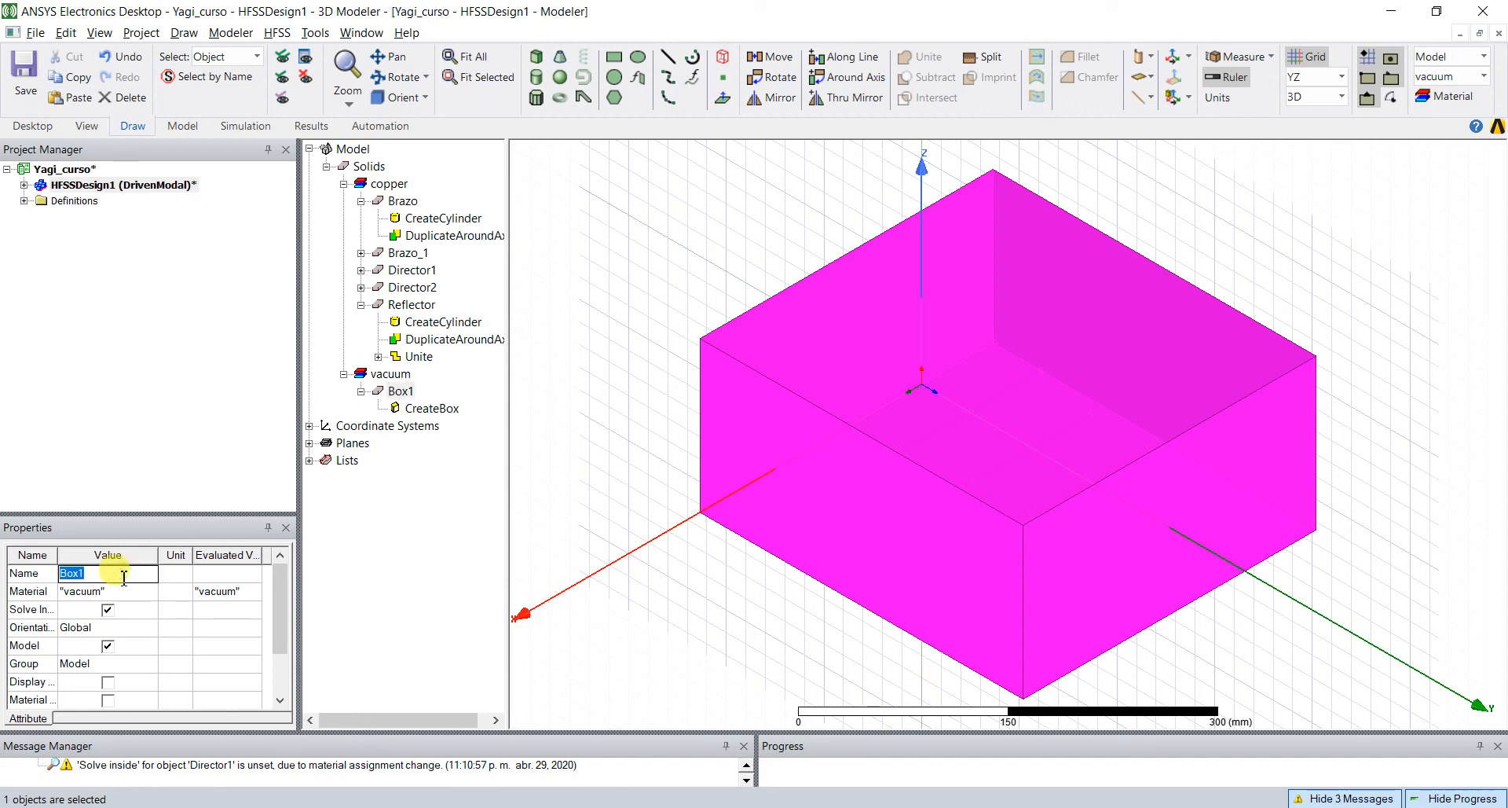
pyautogui.write('Aire')
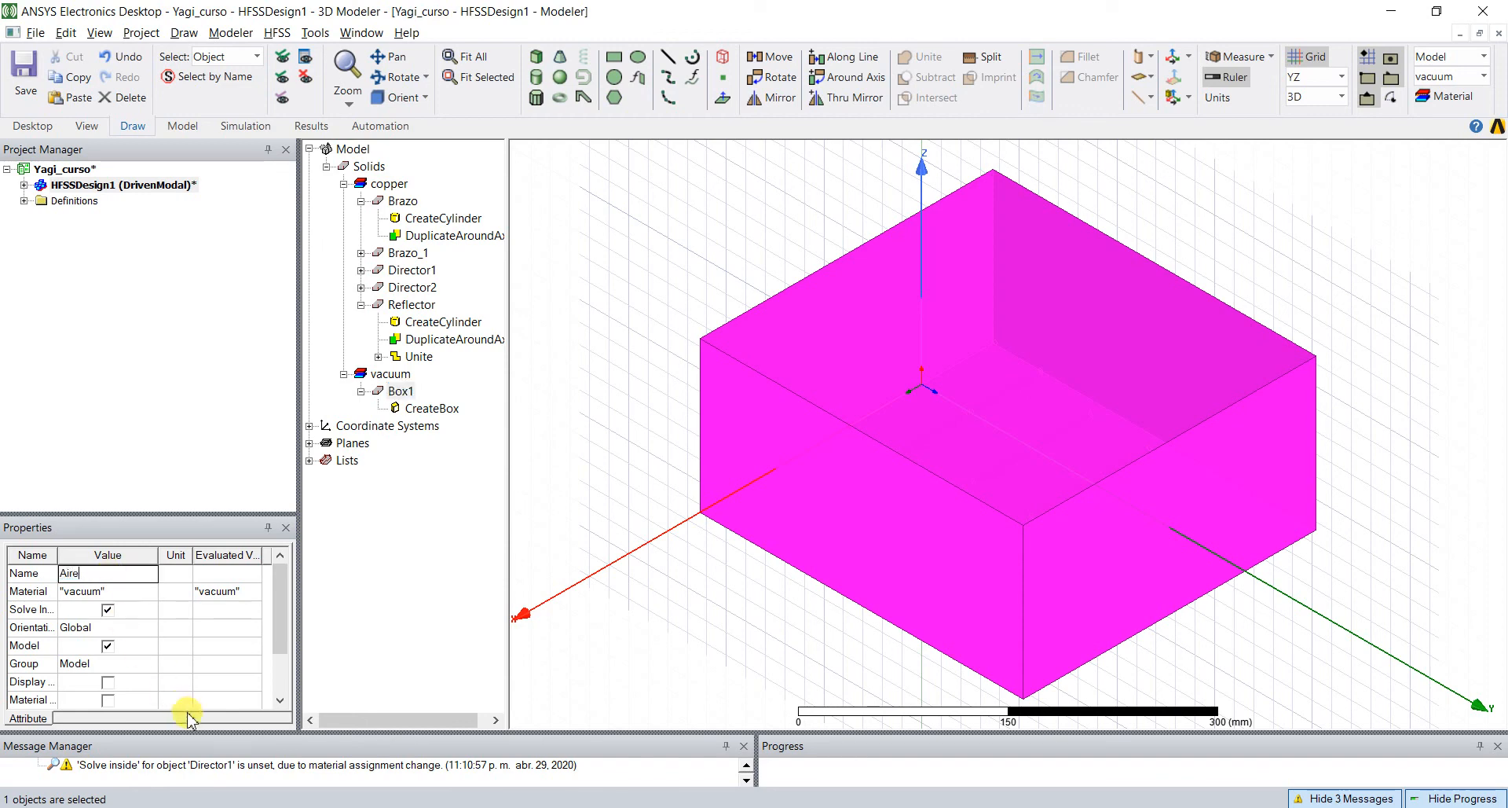
pyautogui.click(280, 671)
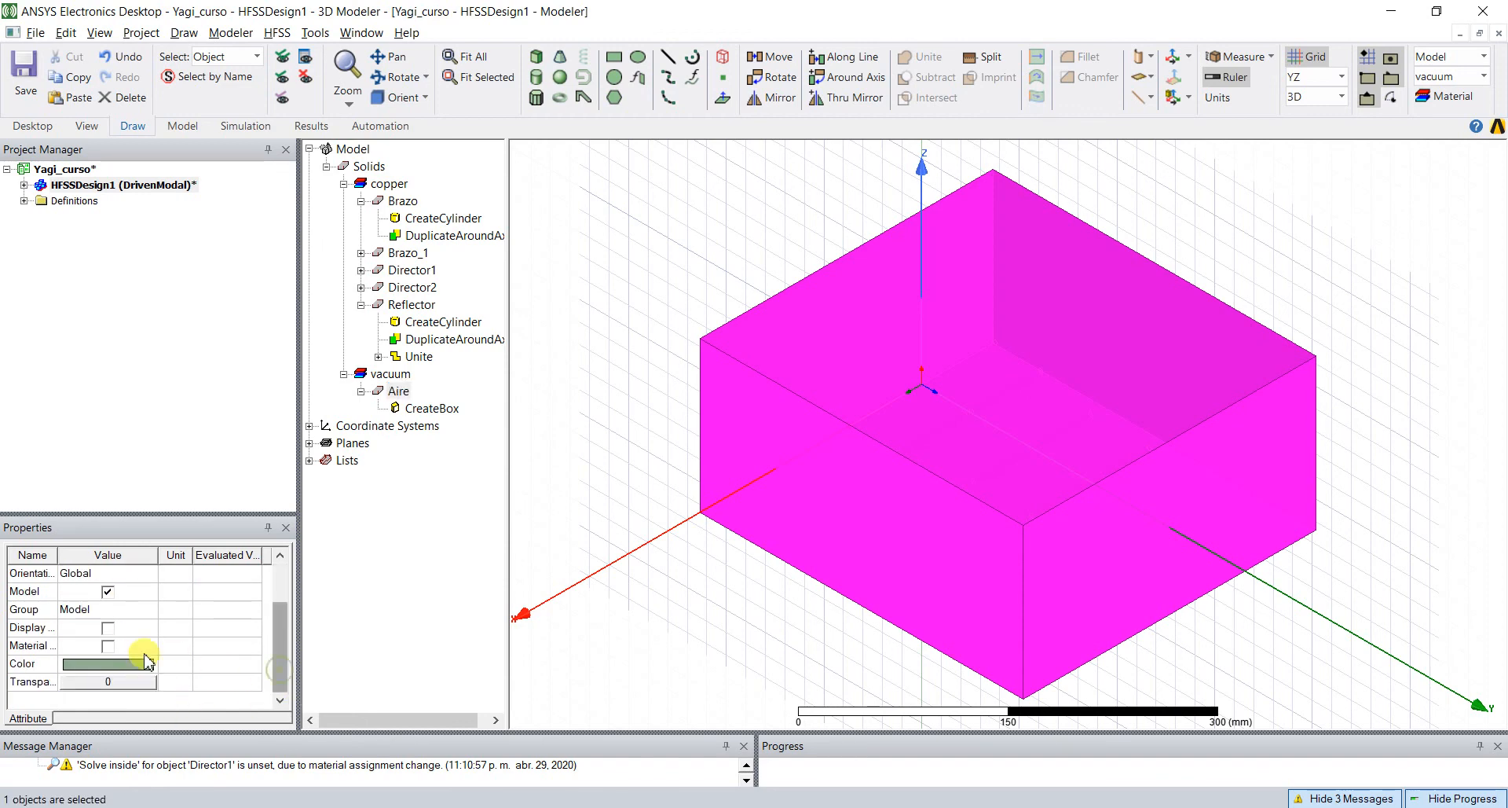
pyautogui.click(103, 663)
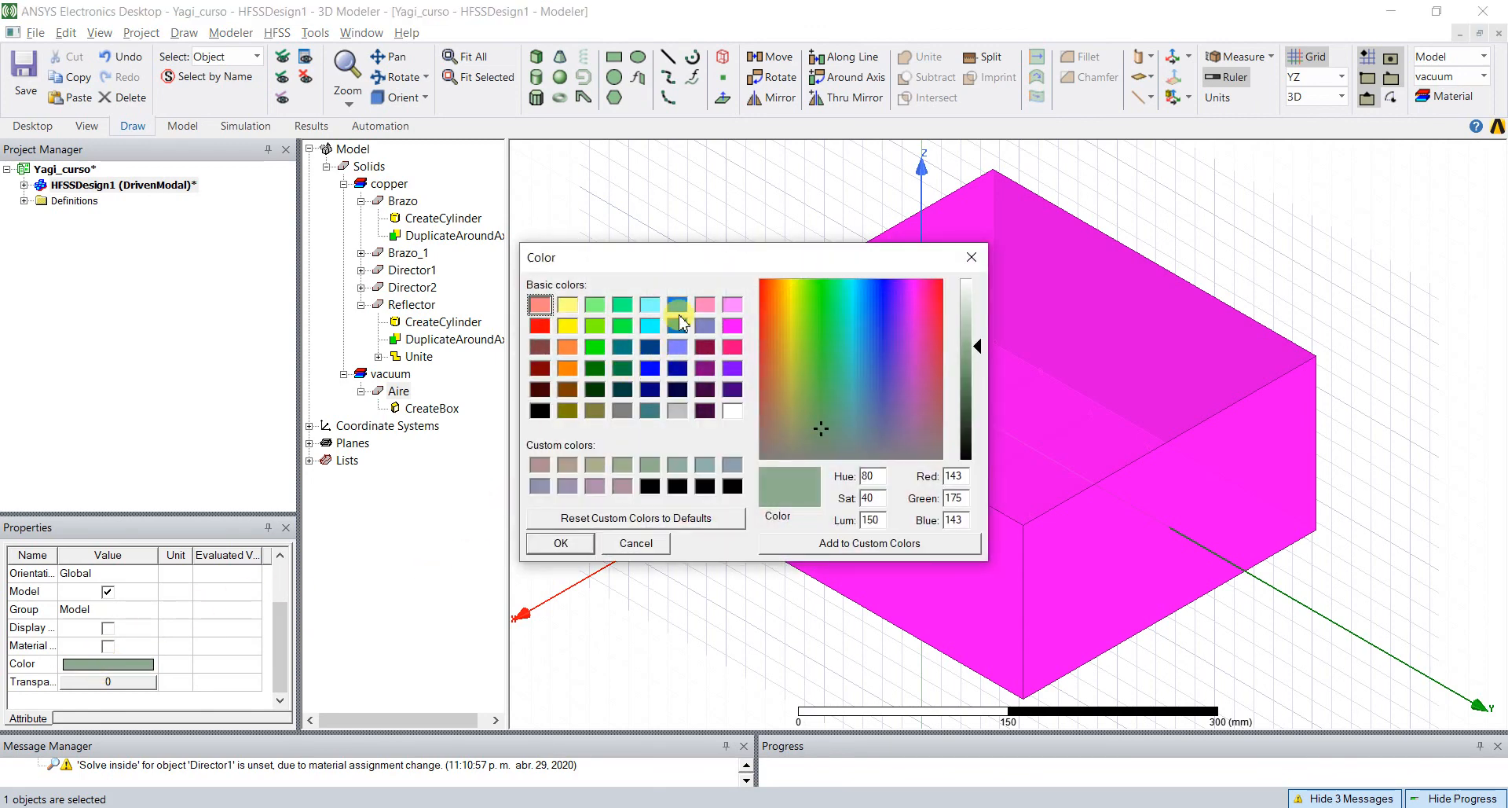
pyautogui.click(677, 325)
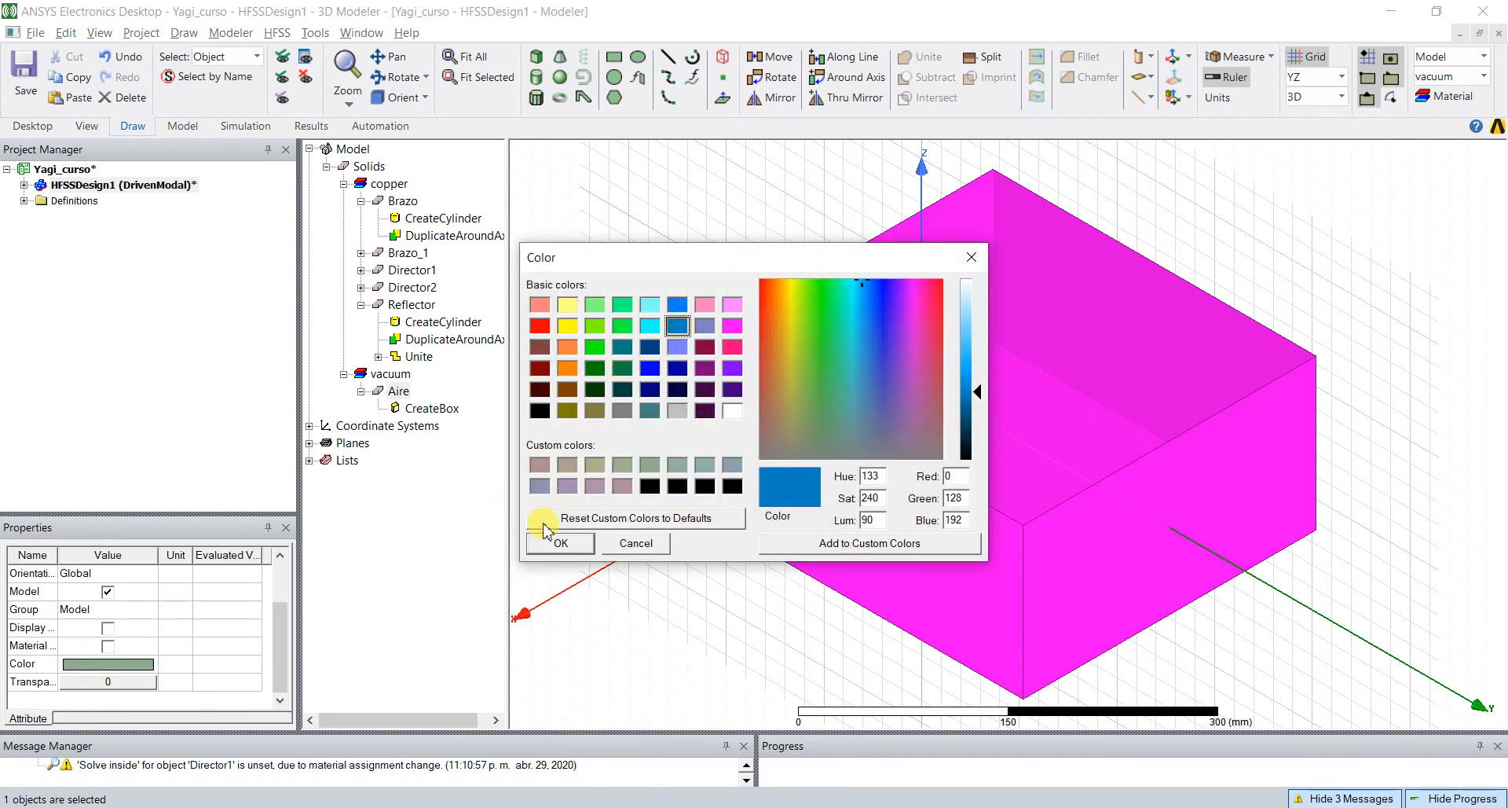
pyautogui.click(558, 543)
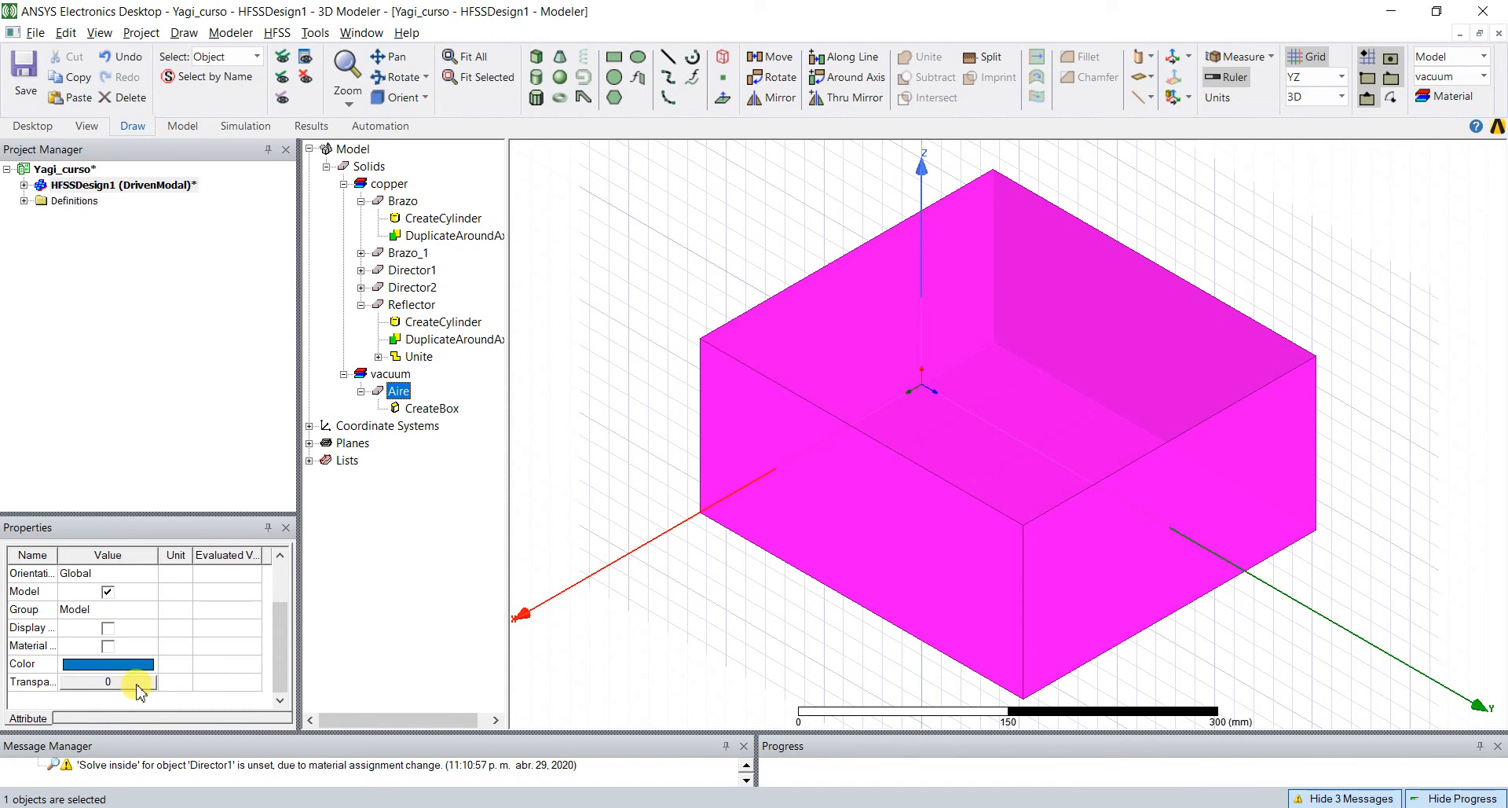
# - Set the transparency of the Aire box to 0.9 and deselect it
pyautogui.click(139, 683)
pyautogui.click(855, 393)
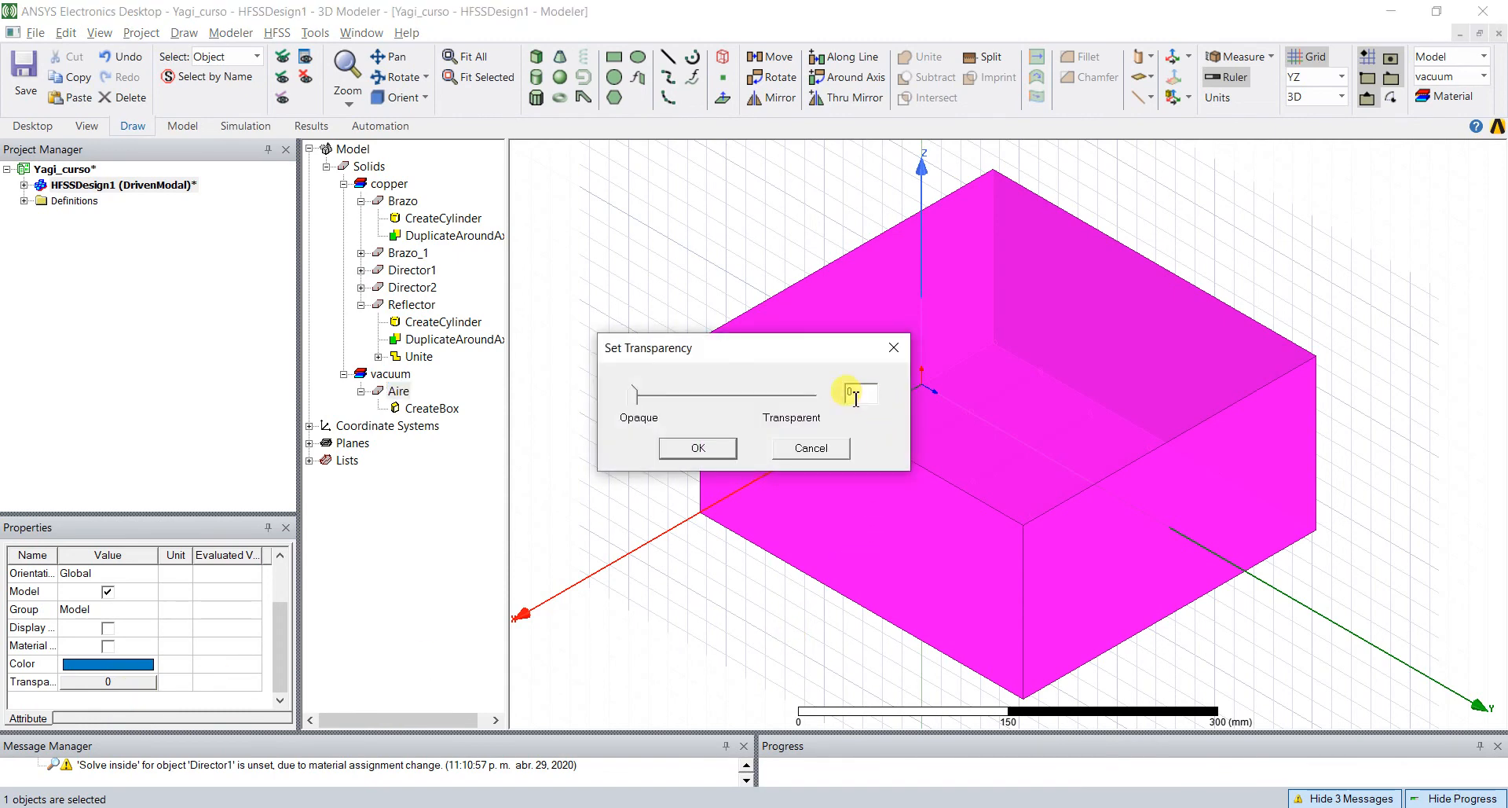
pyautogui.write('.9')
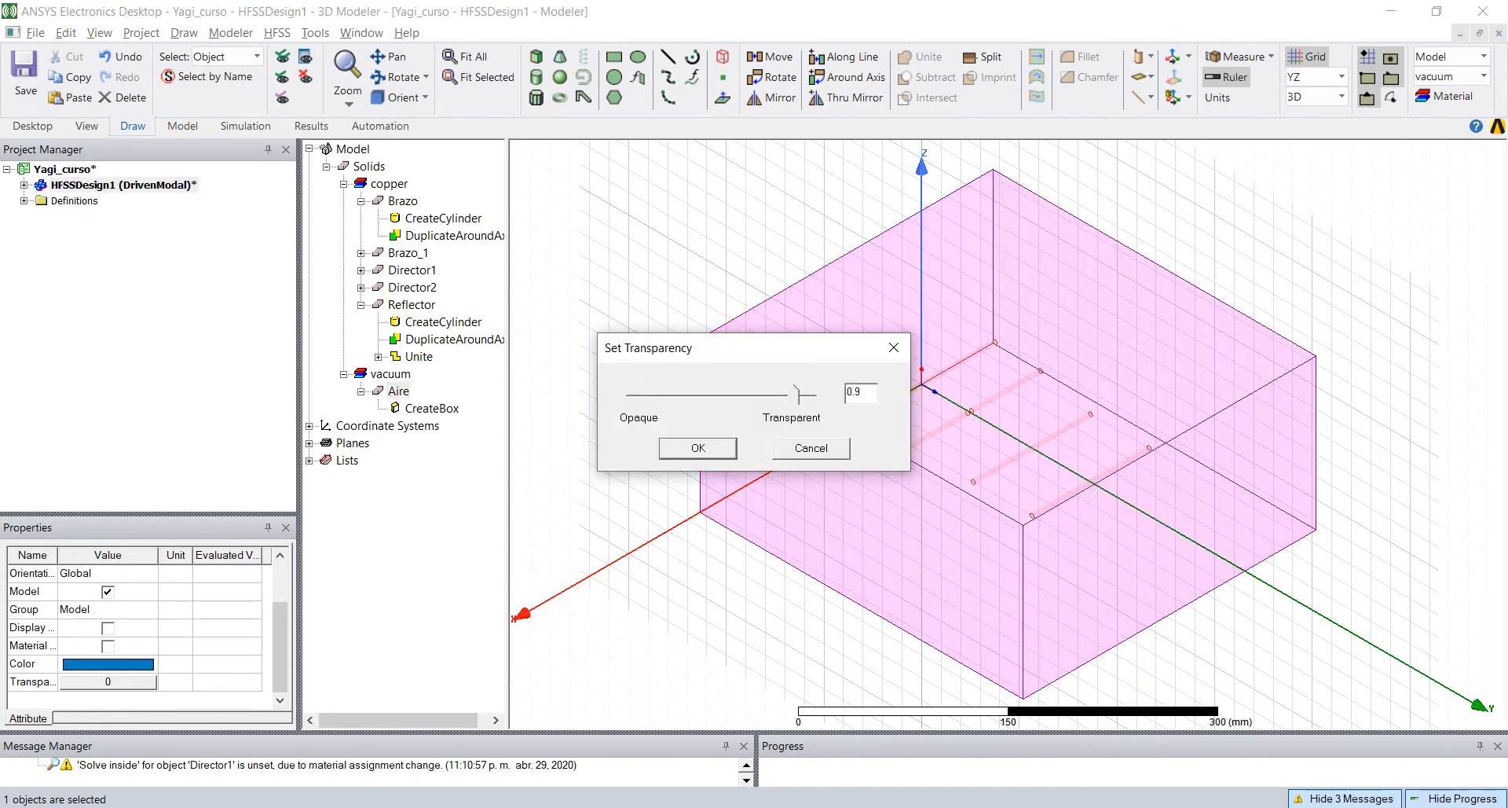
pyautogui.press('Return')
pyautogui.click(685, 261)
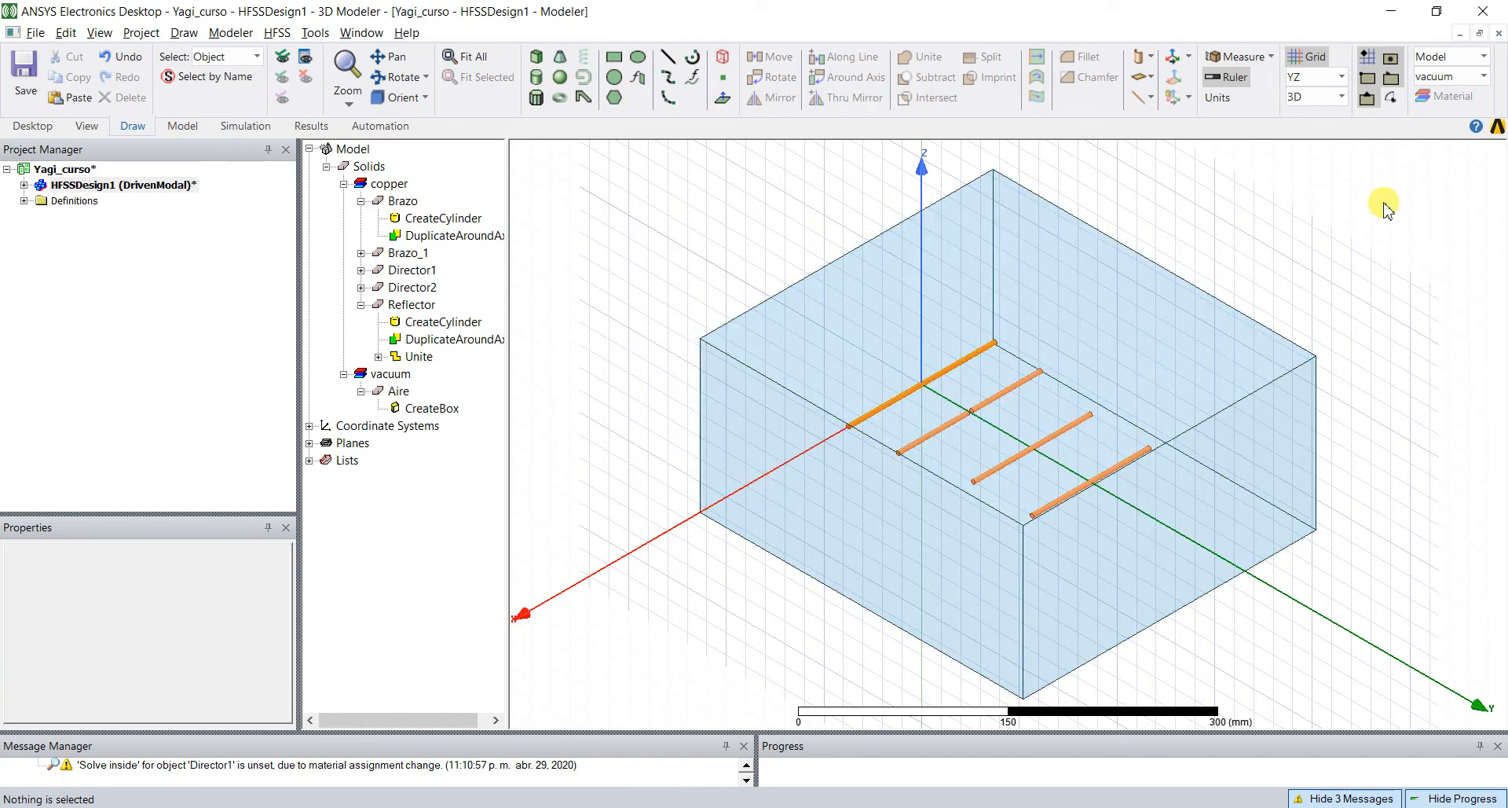
# - On the XY drawing plane, draw a 4 by 4 mm rectangle from corner -2, 47, 0 bridging the gap between the dipole arms
pyautogui.keyDown('alt'); pyautogui.doubleClick(1005, 154); pyautogui.keyUp('alt')
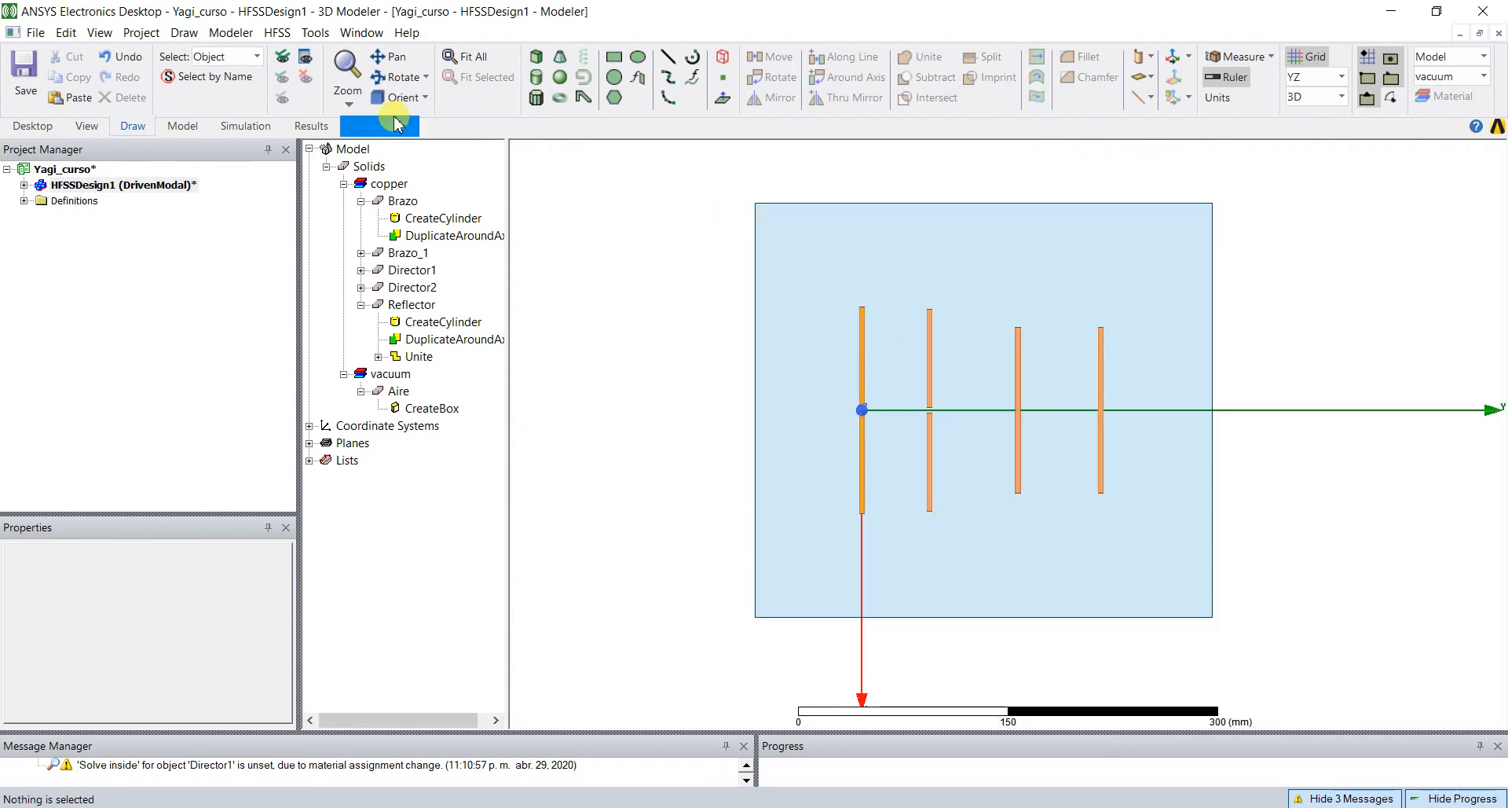
pyautogui.click(348, 103)
pyautogui.click(376, 140)
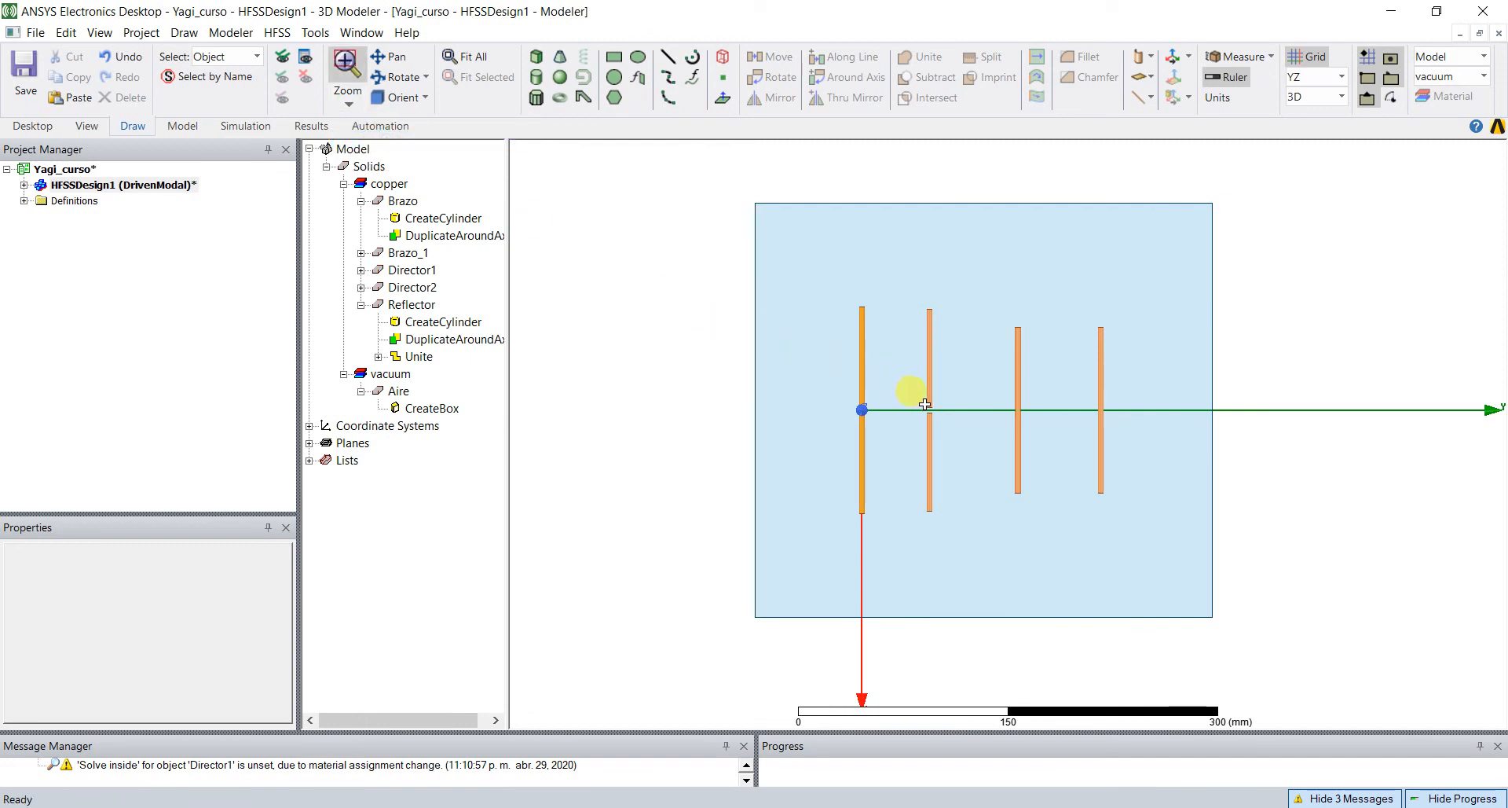
pyautogui.moveTo(925, 404); pyautogui.dragTo(941, 425)
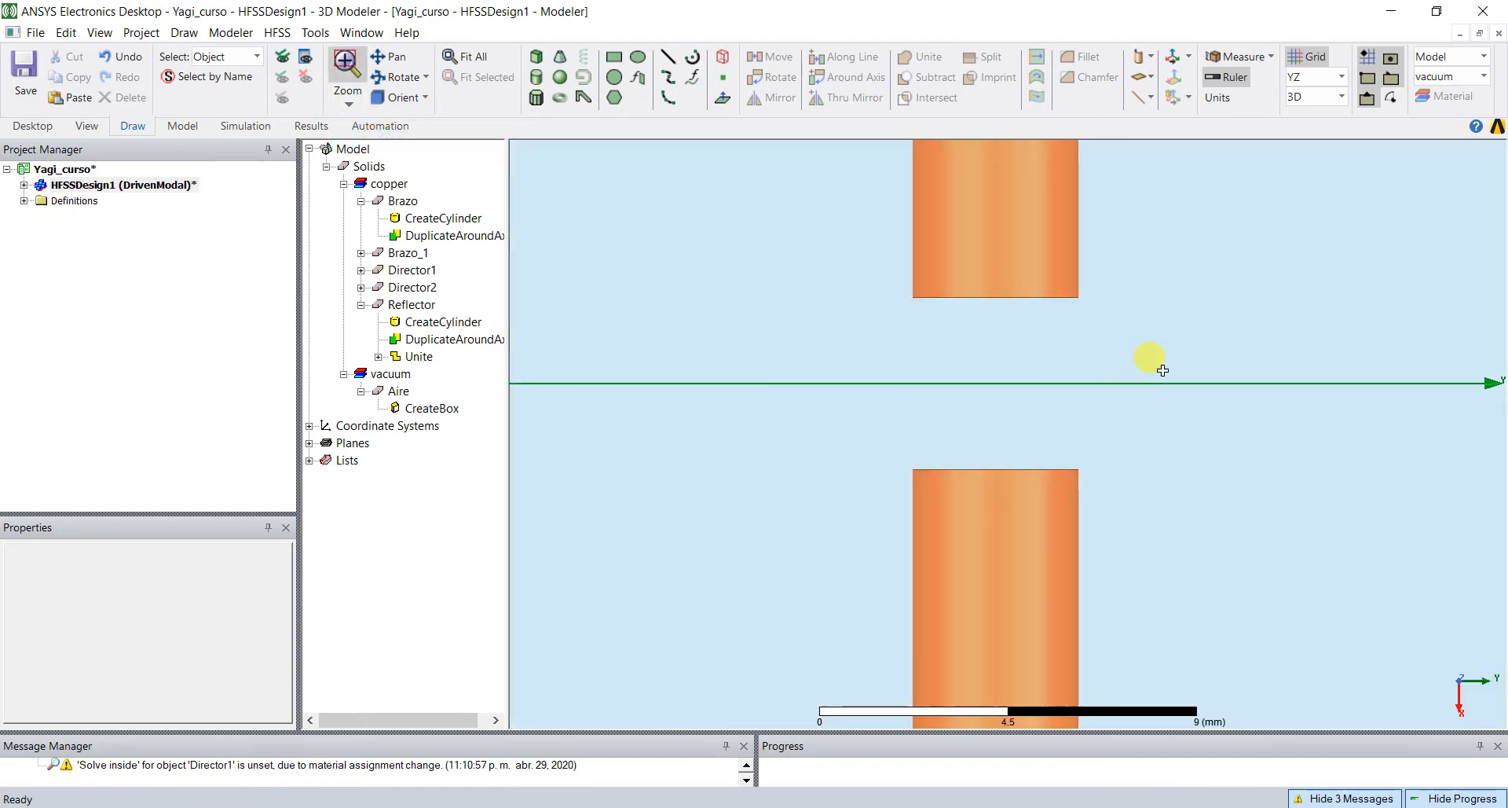
pyautogui.press('Escape')
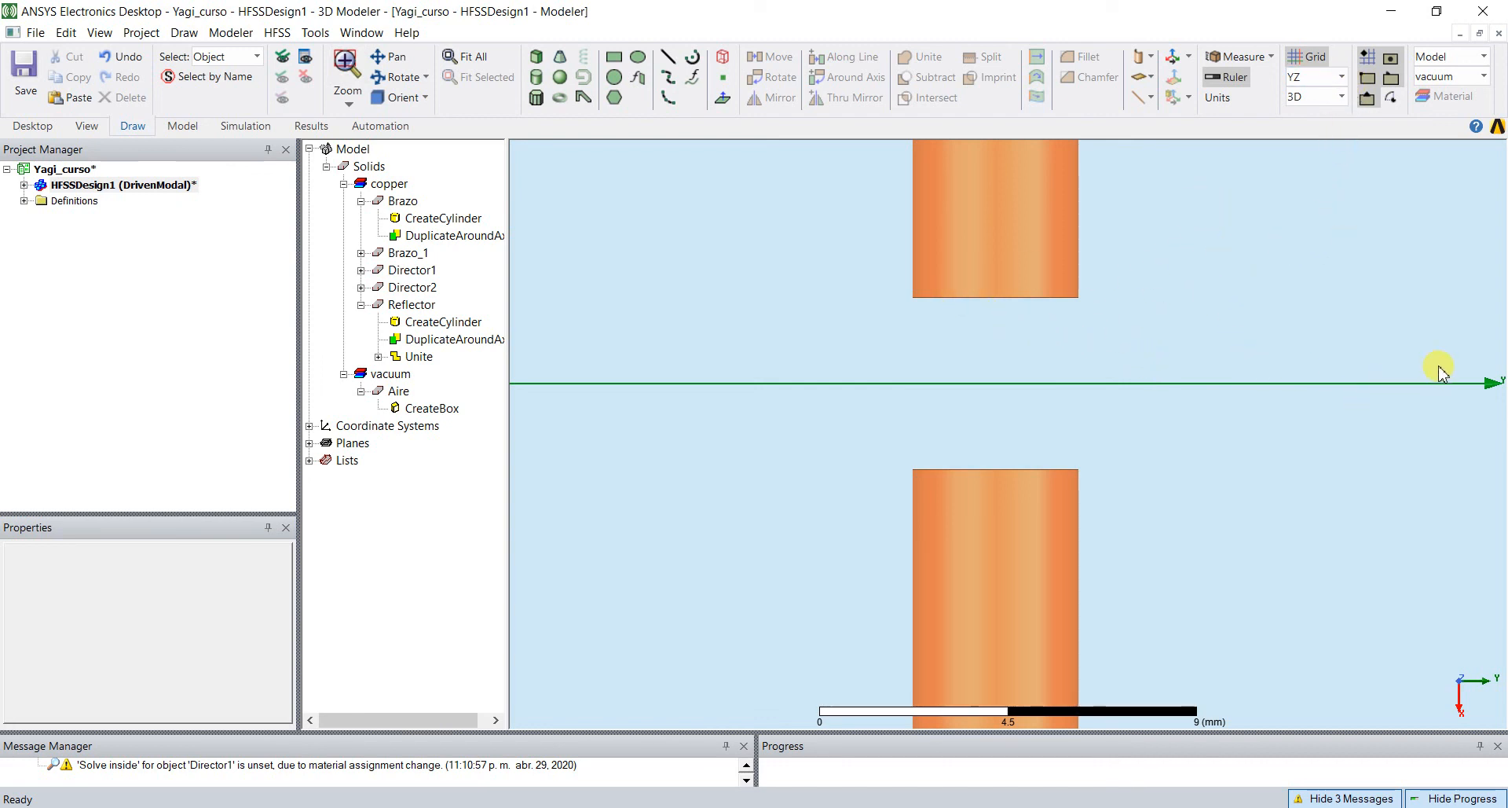
pyautogui.click(1344, 78)
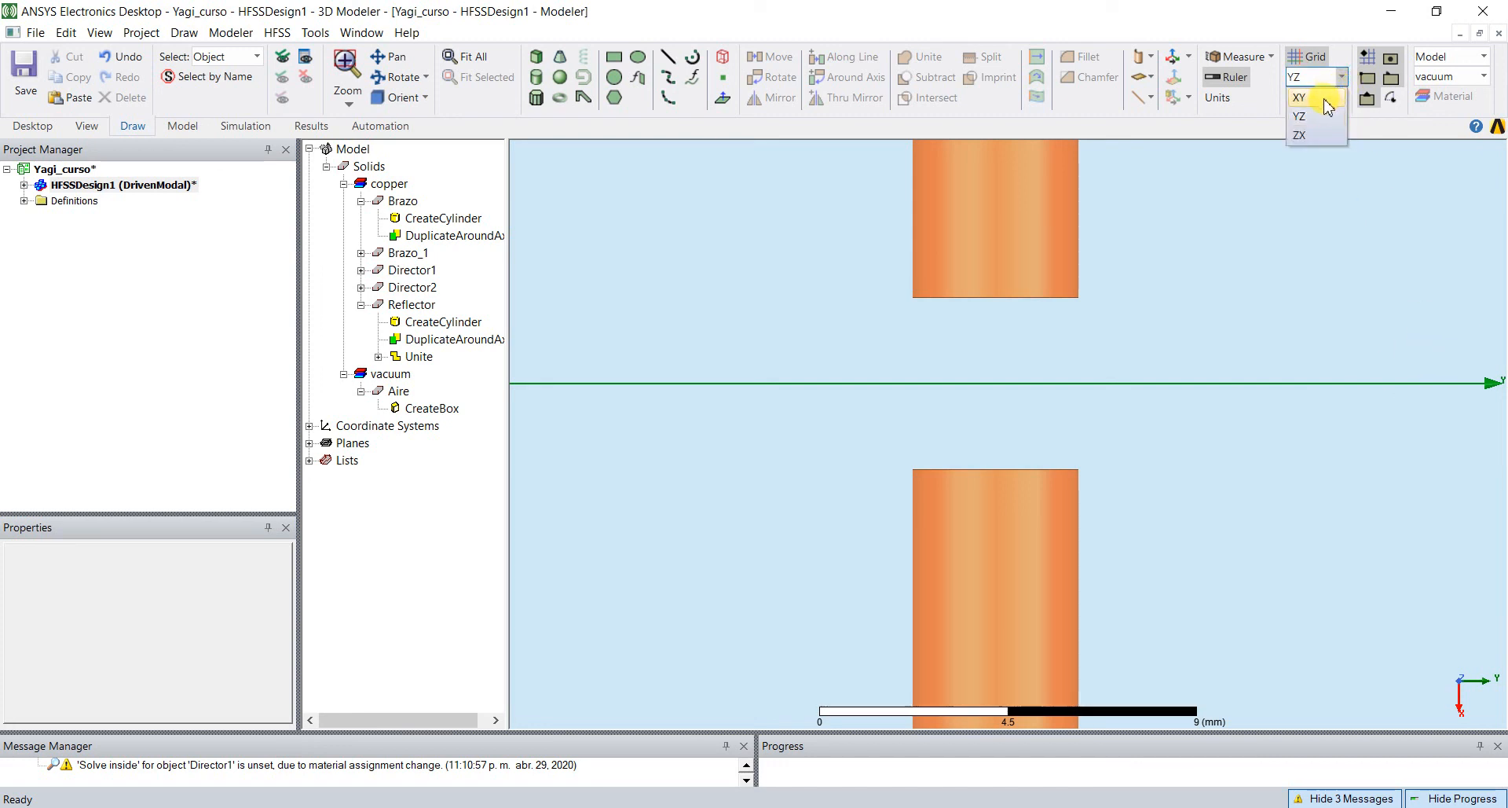
pyautogui.click(1326, 100)
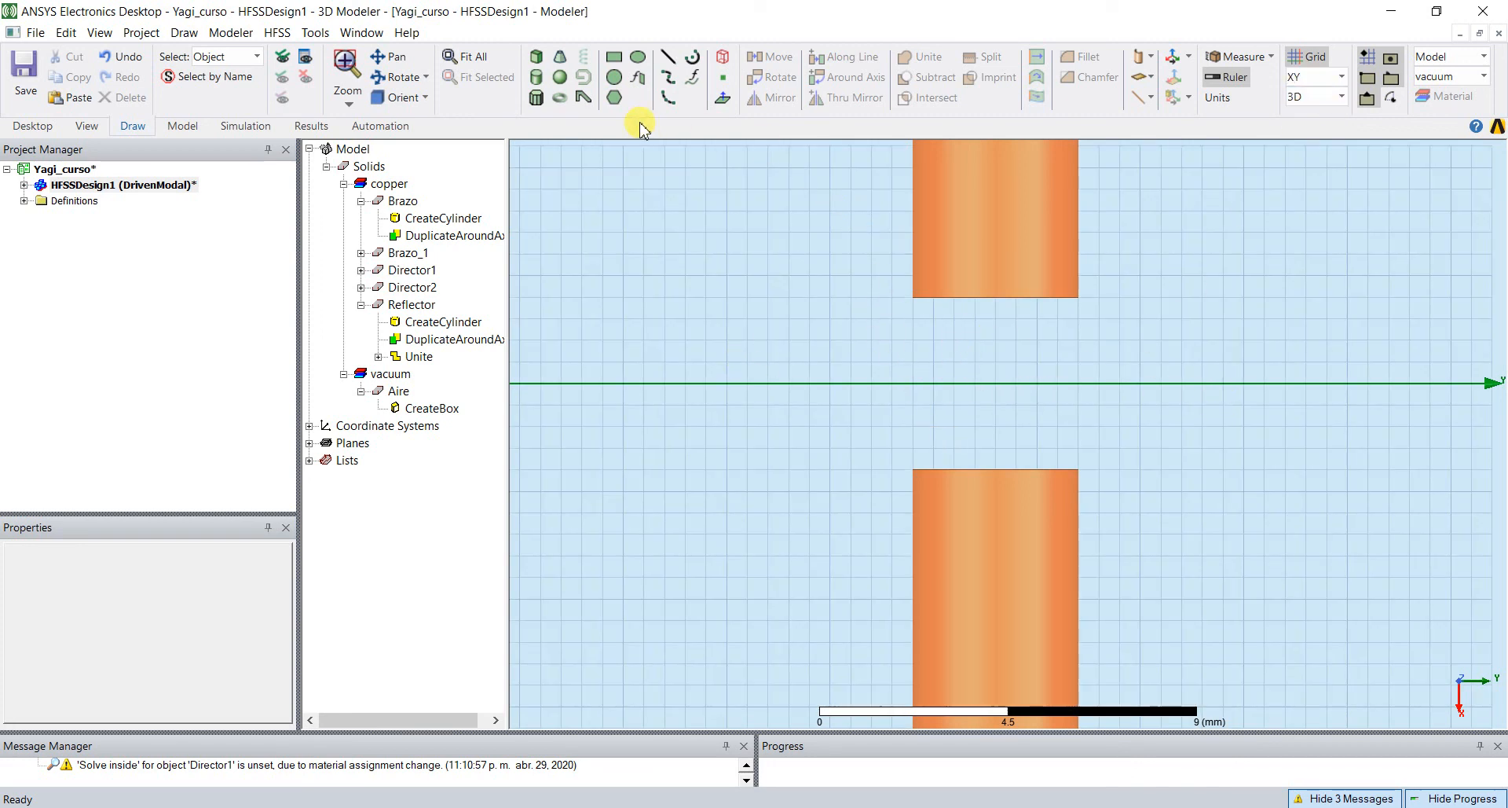
pyautogui.click(618, 58)
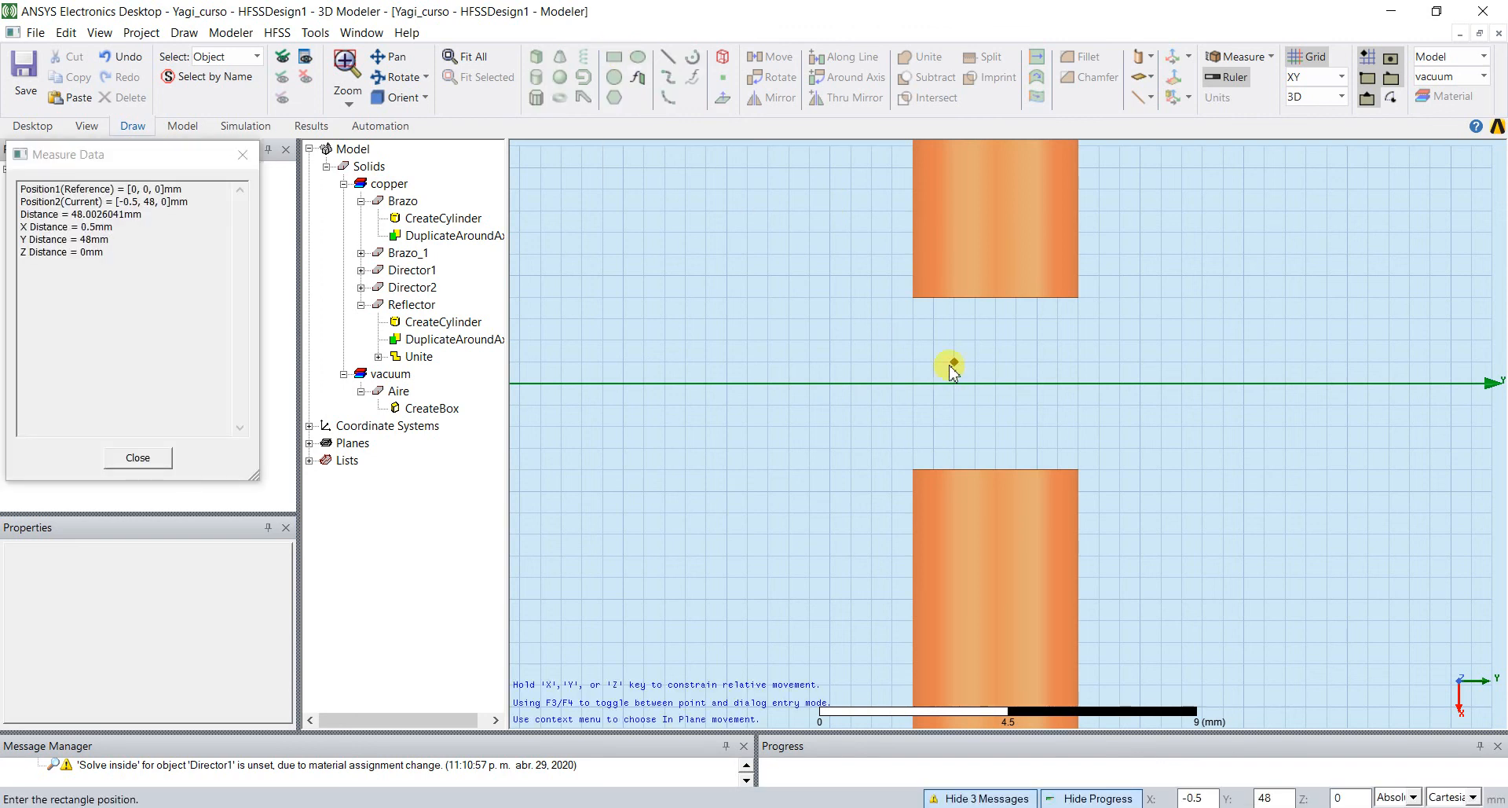
pyautogui.click(913, 299)
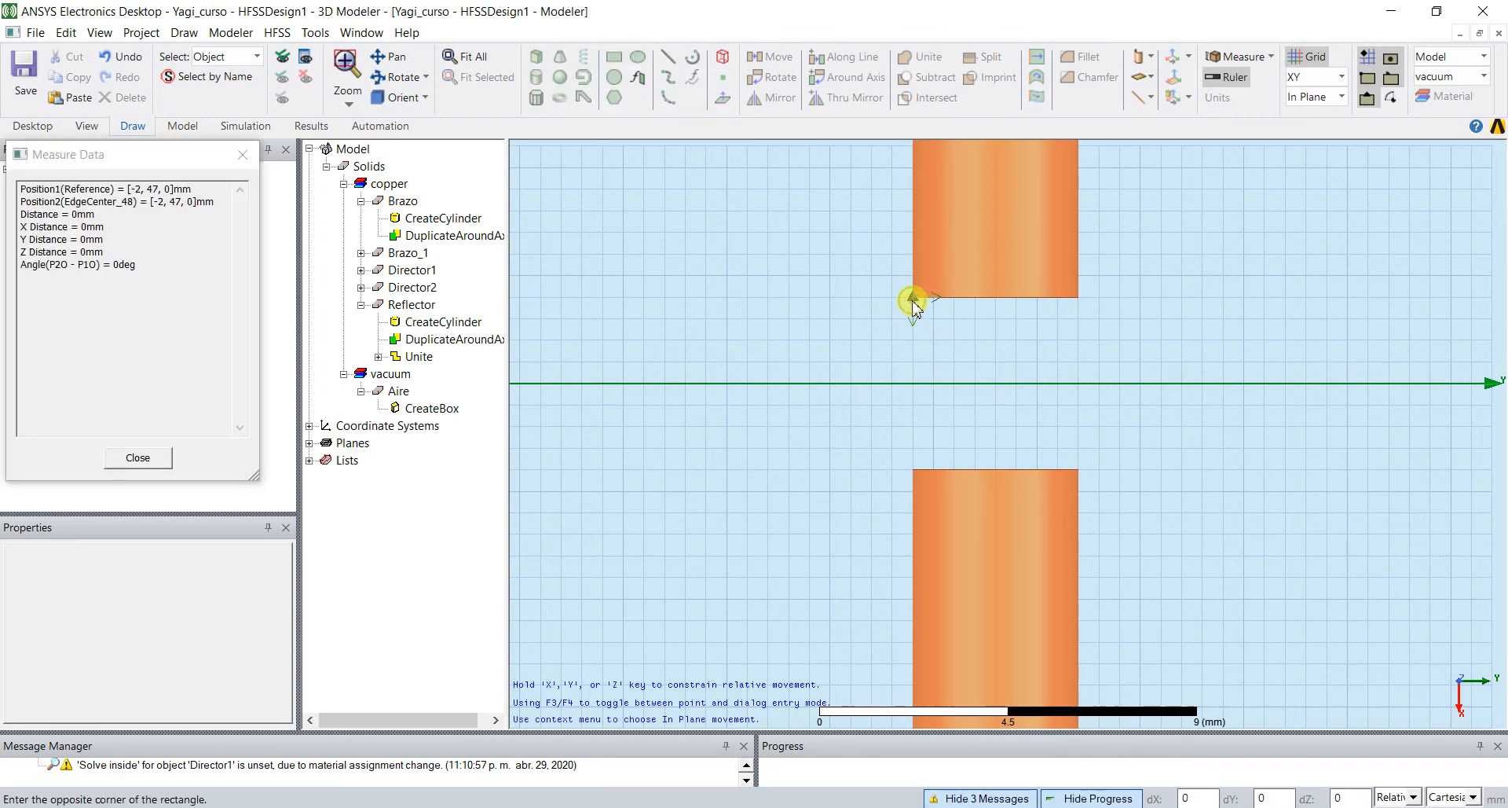
pyautogui.click(1078, 469)
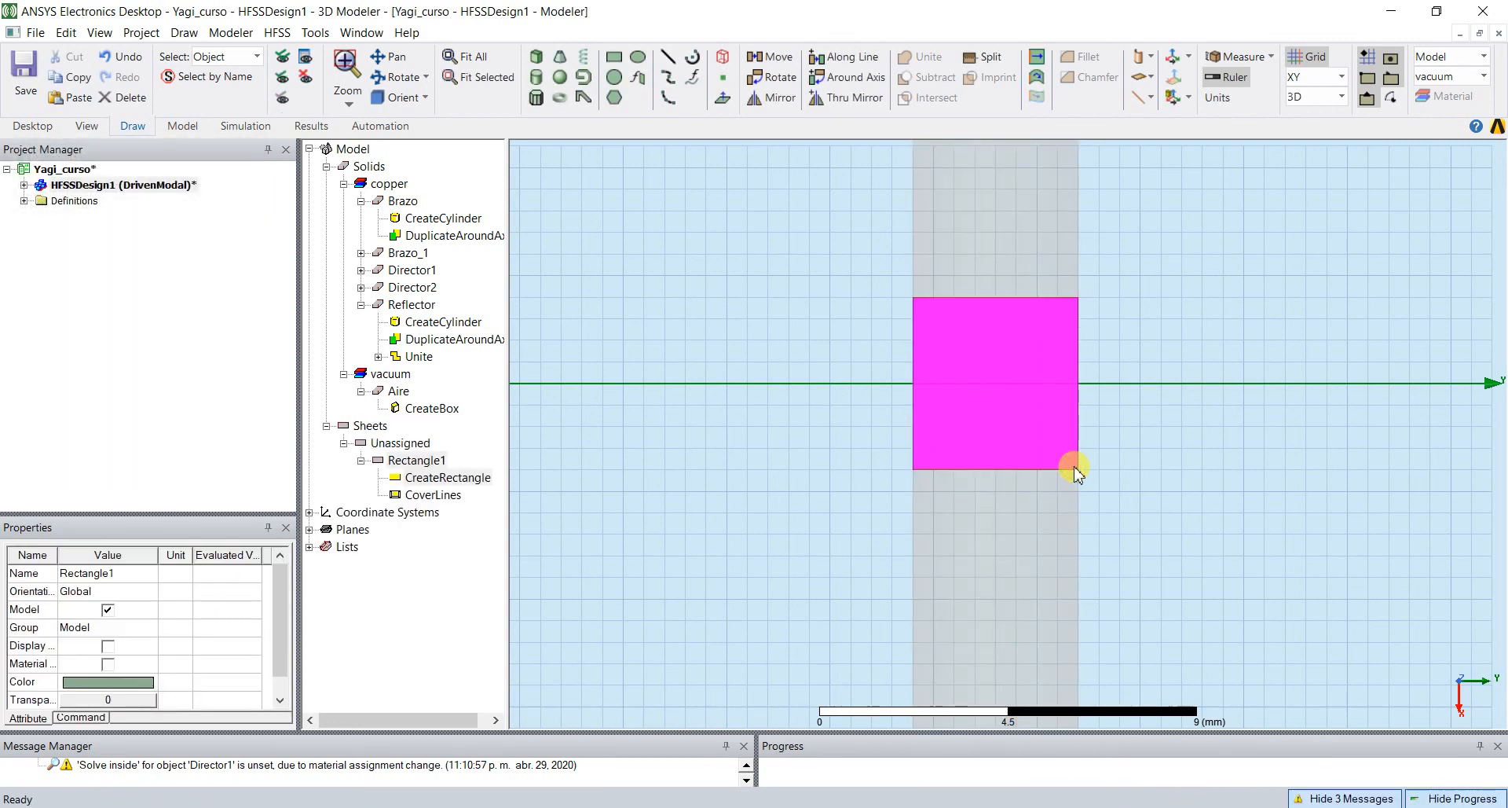
pyautogui.click(450, 479)
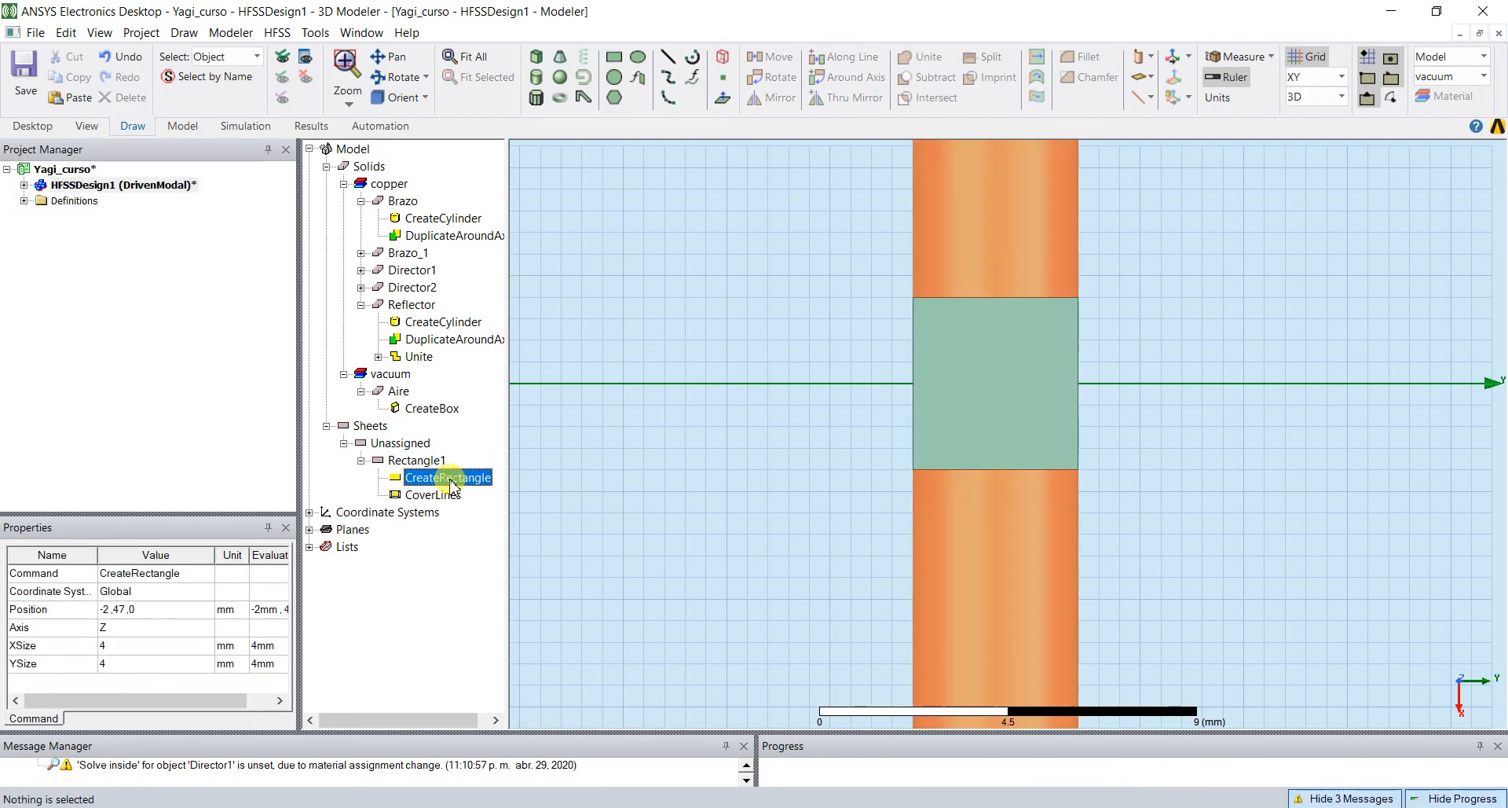
# - Rename the gap rectangle to Puerto and set its colour to teal (red 0, green 128, blue 128)
pyautogui.click(421, 461)
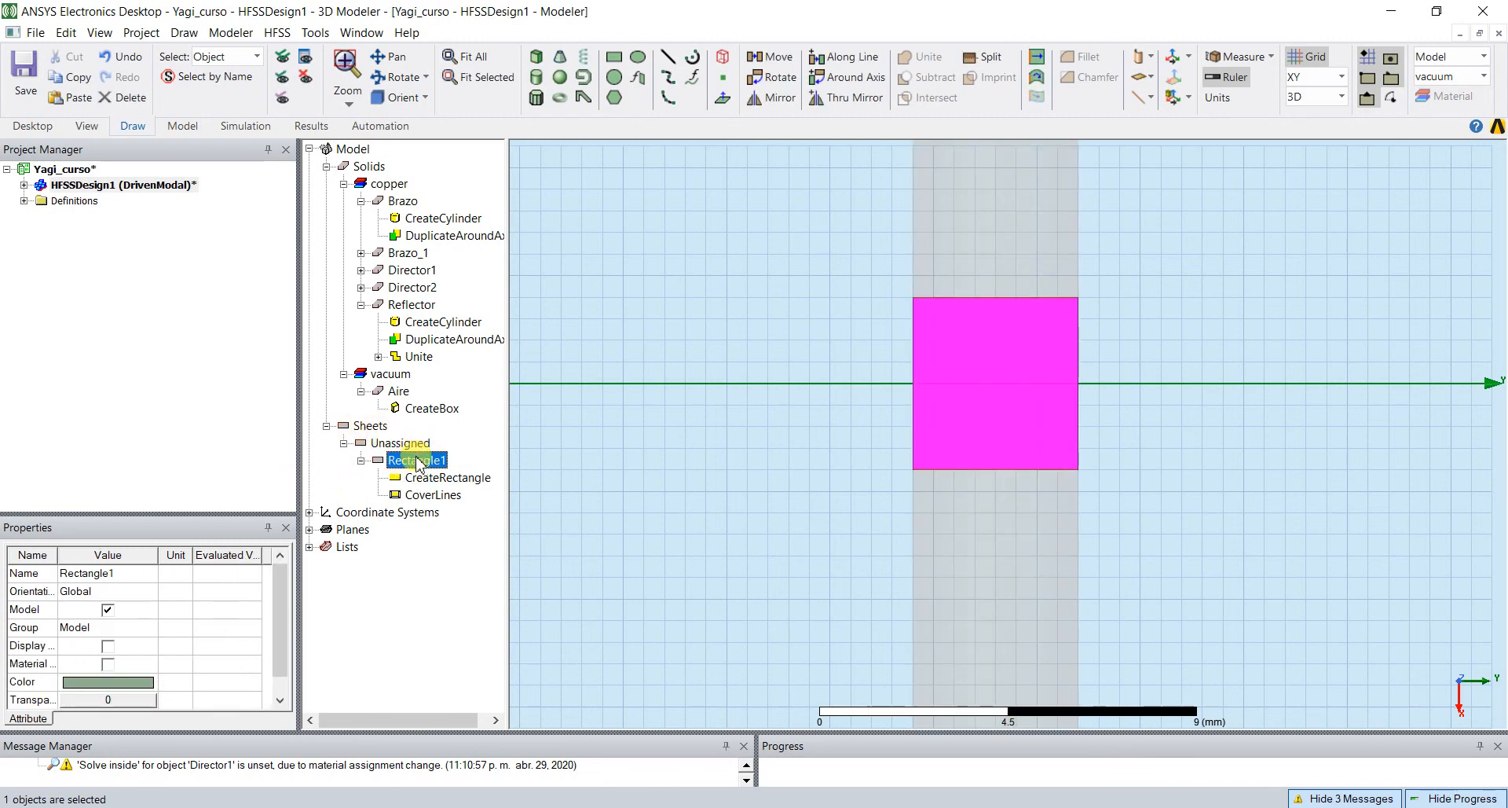
pyautogui.click(135, 574)
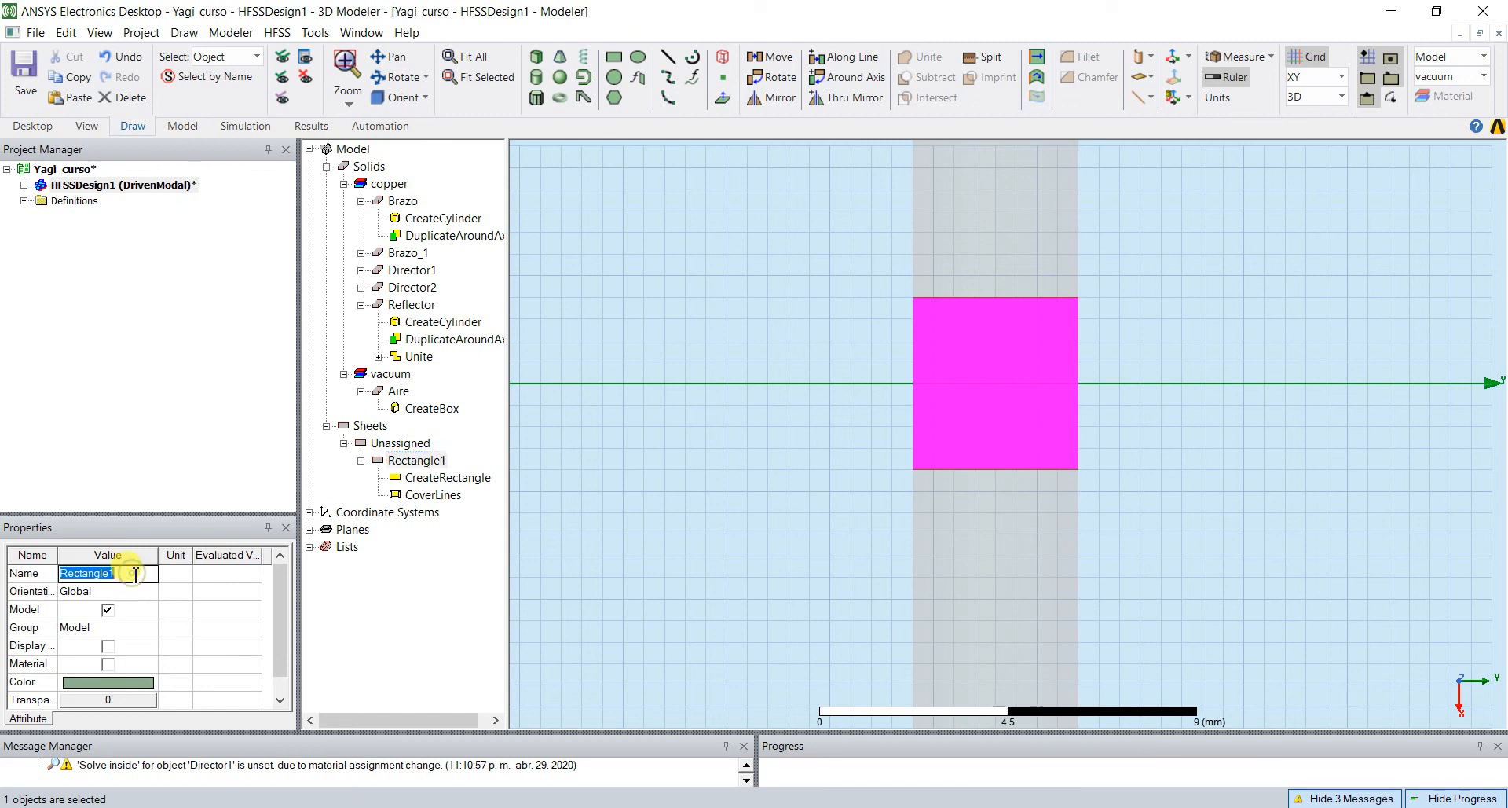
pyautogui.write('Puerto')
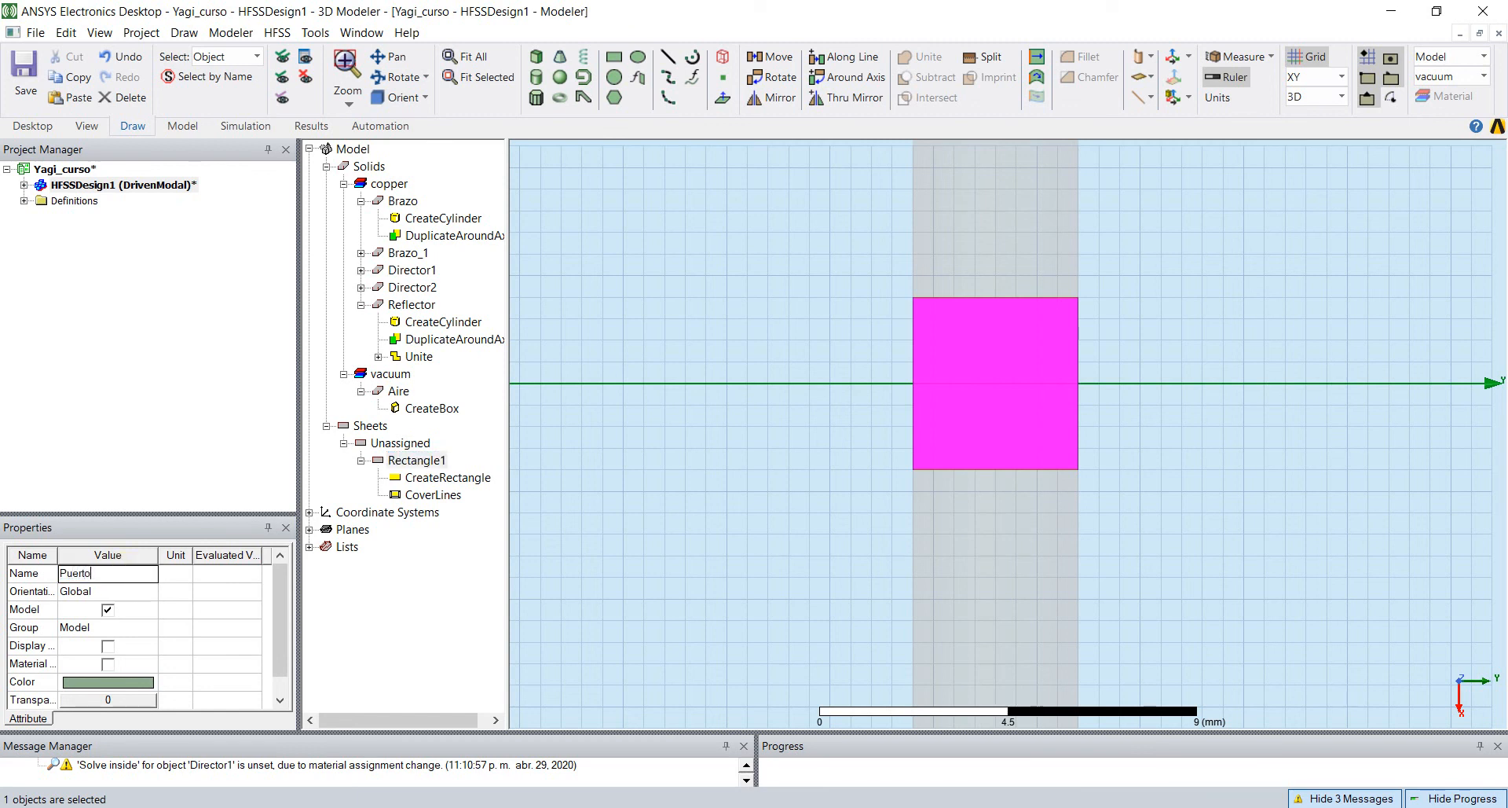
pyautogui.click(132, 681)
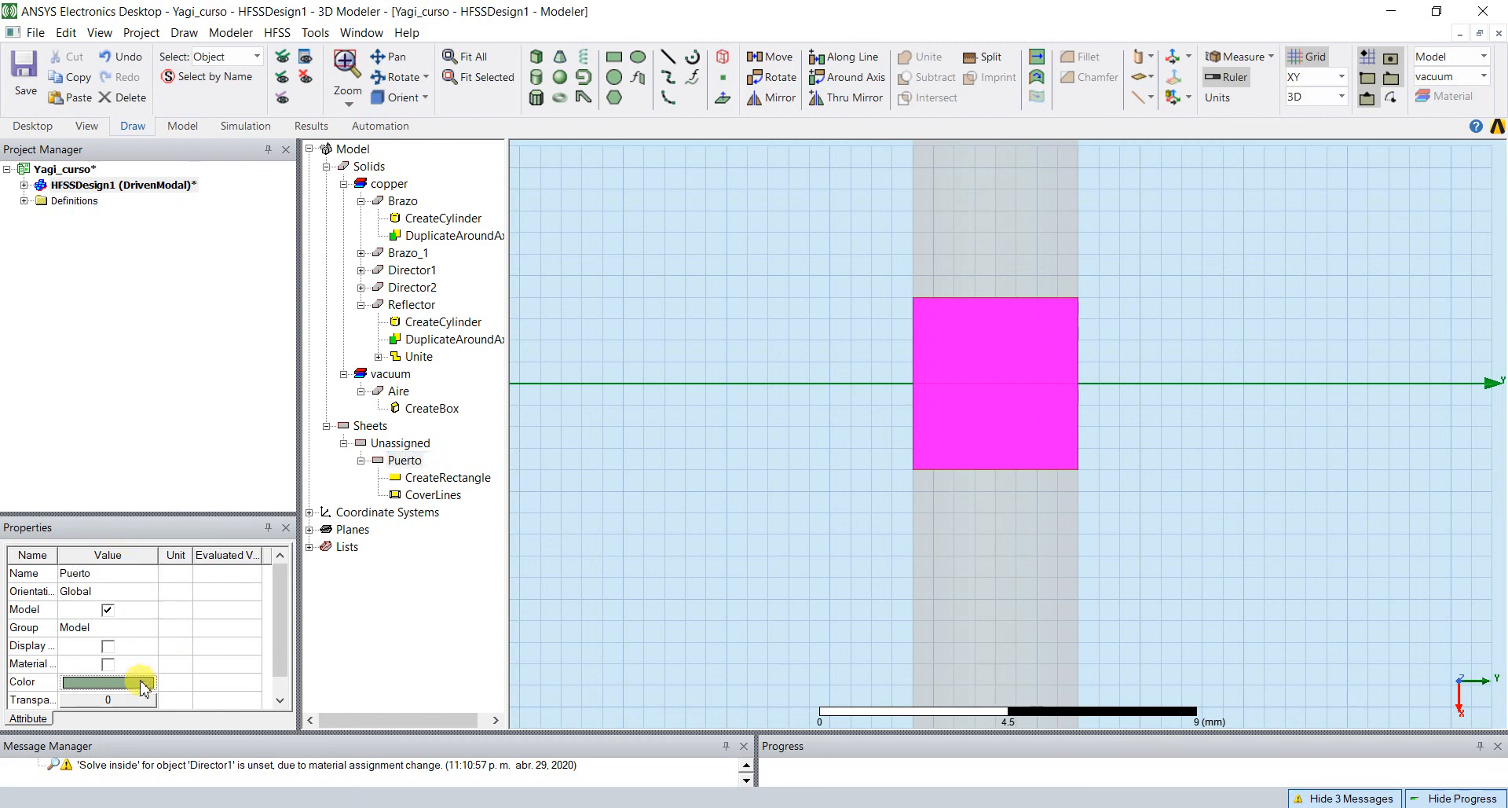
pyautogui.click(622, 347)
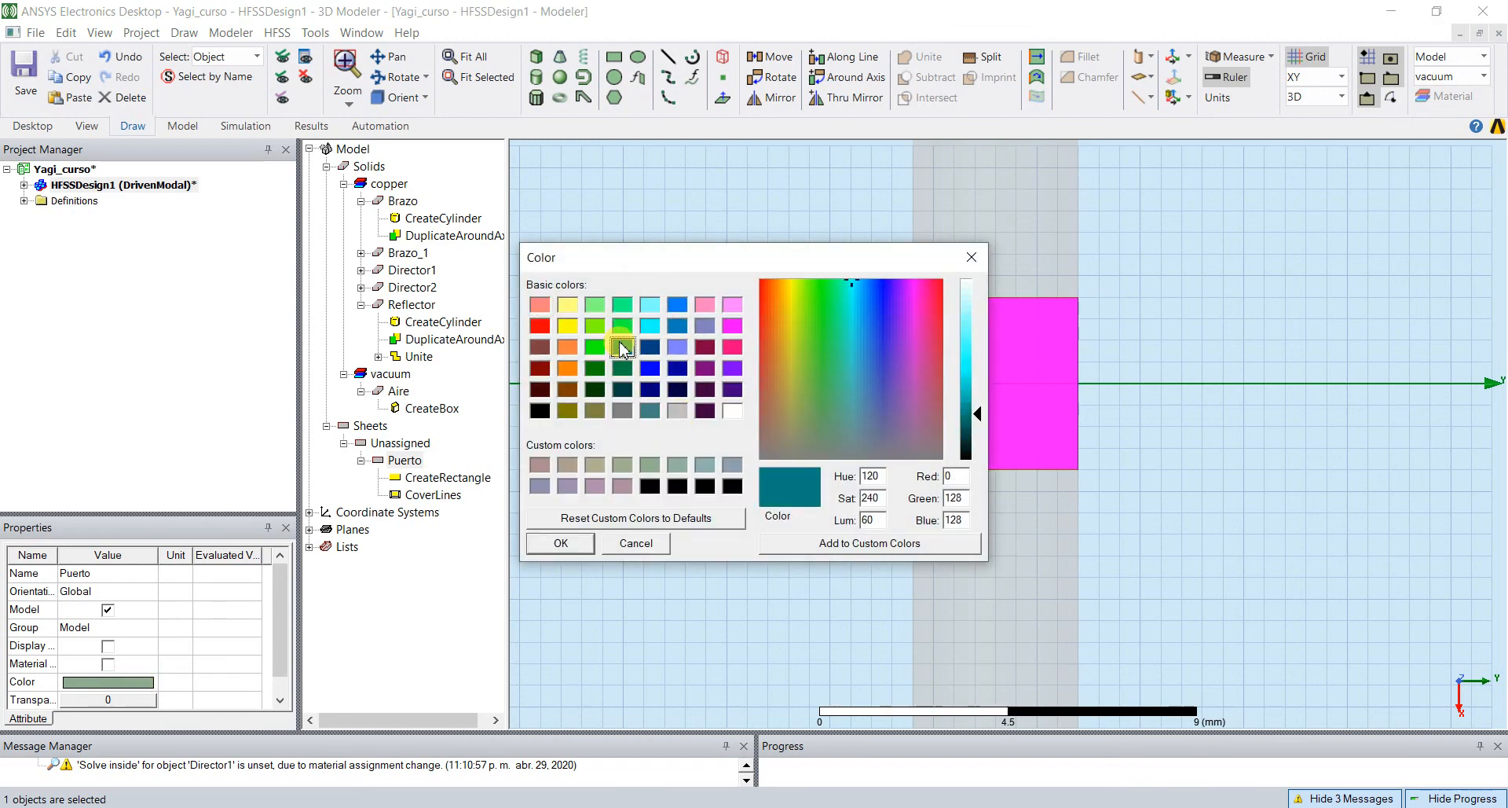
pyautogui.click(561, 543)
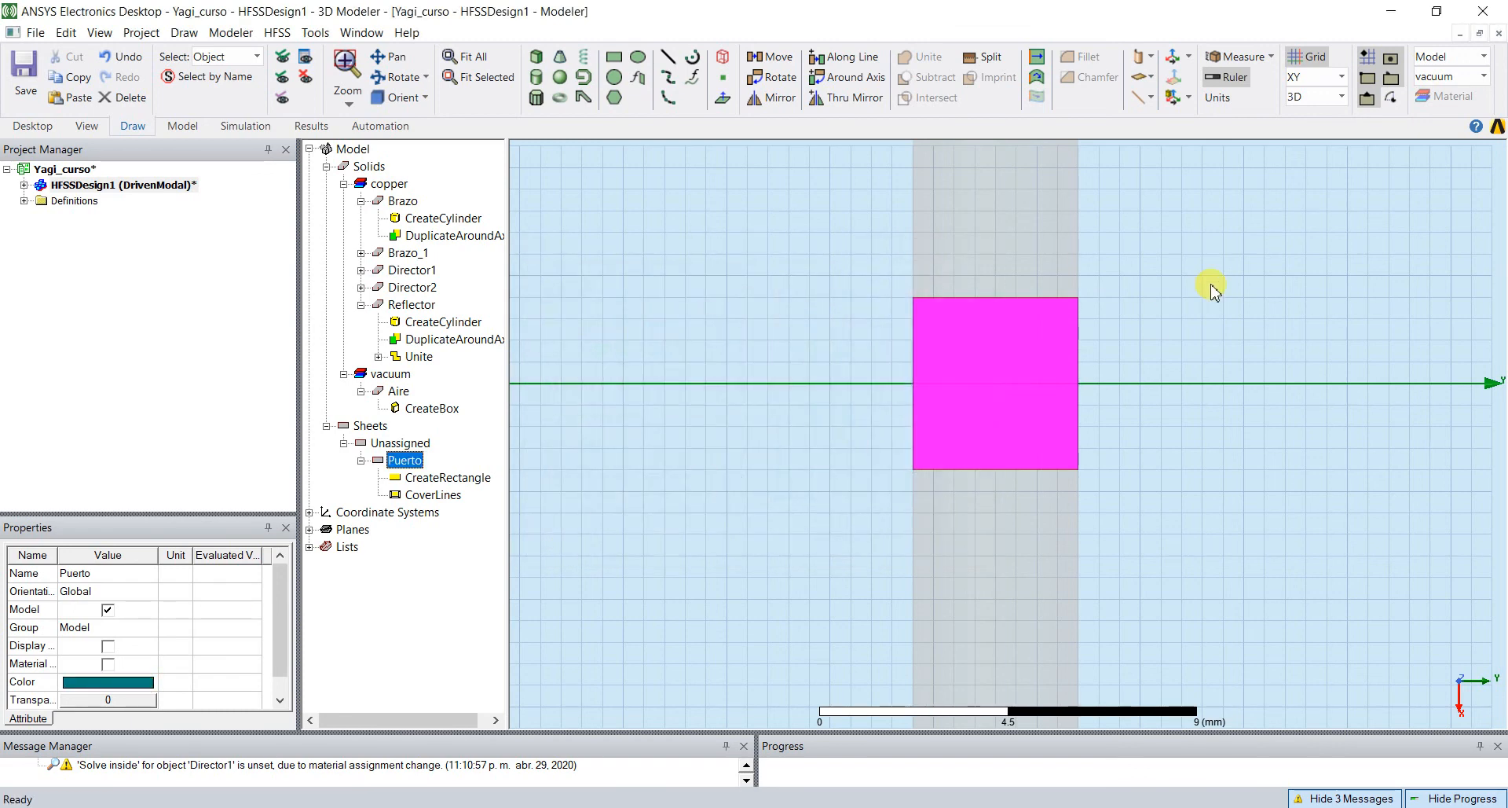
# - Deselect the Puerto sheet with the whole antenna in view and switch the selection mode to faces
pyautogui.keyDown('alt'); pyautogui.doubleClick(1428, 179); pyautogui.keyUp('alt')
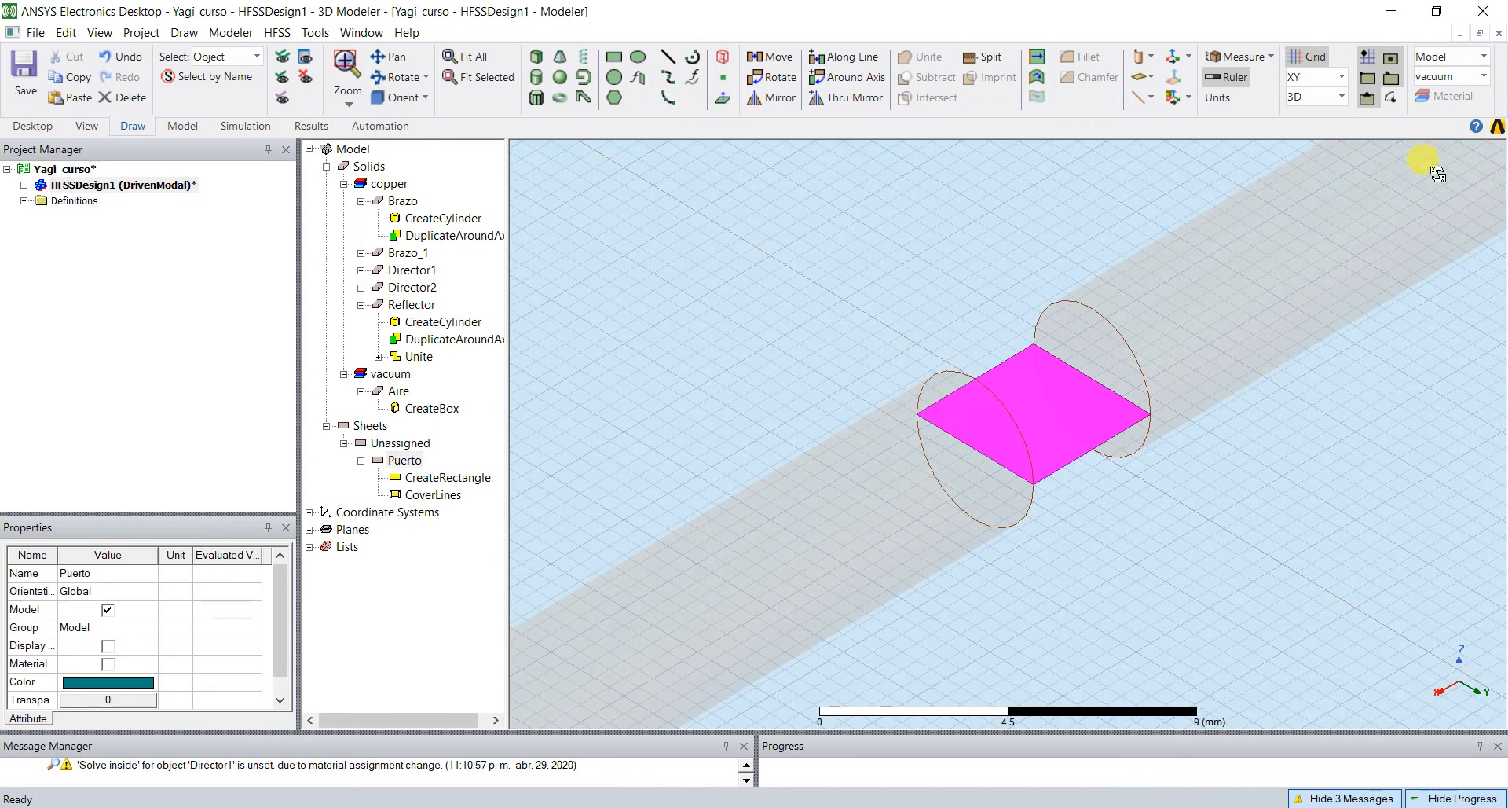
pyautogui.hotkey('ctrl', 'd')
pyautogui.click(1366, 214)
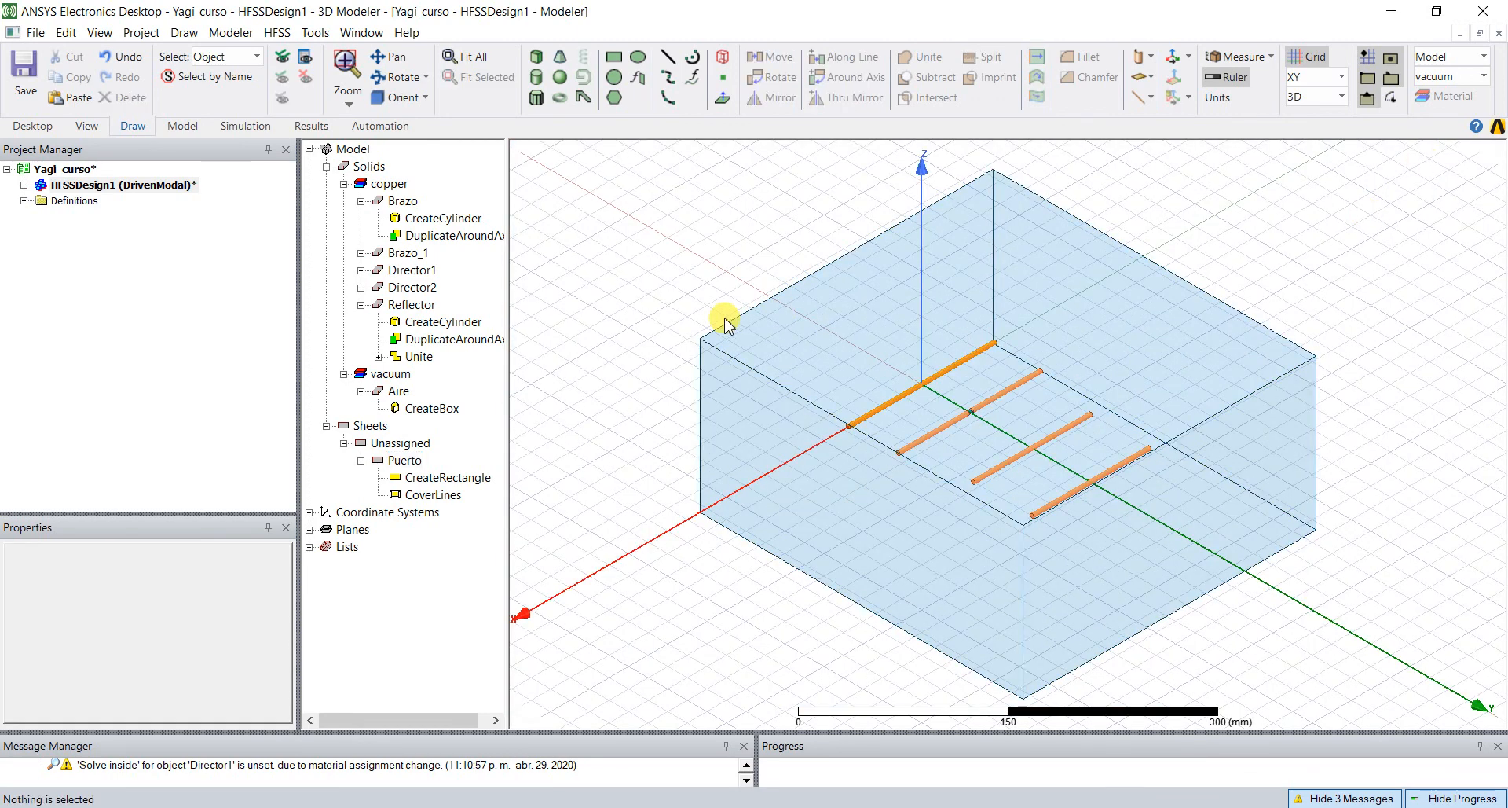
pyautogui.rightClick(661, 186)
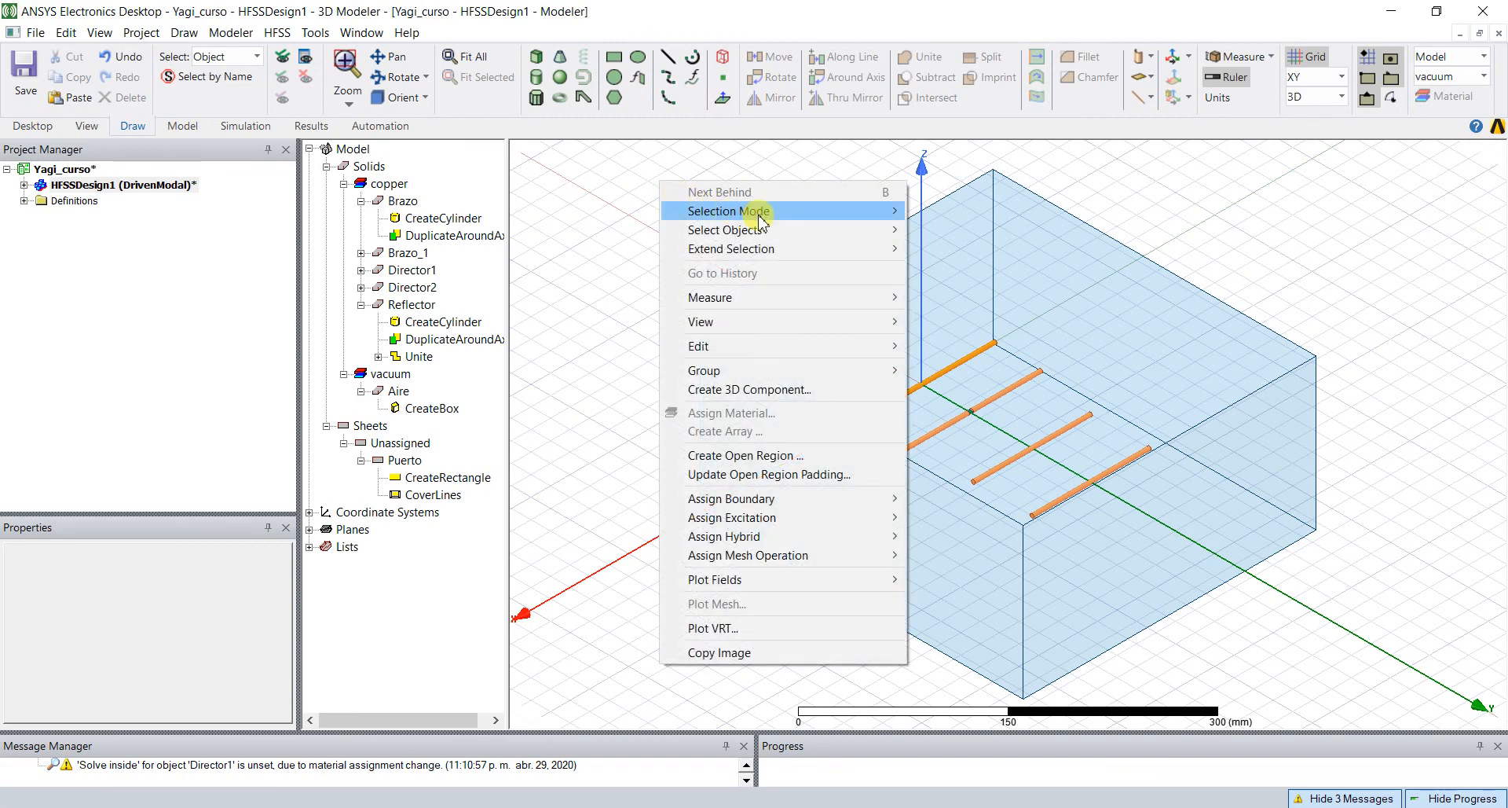
pyautogui.moveTo(757, 210)
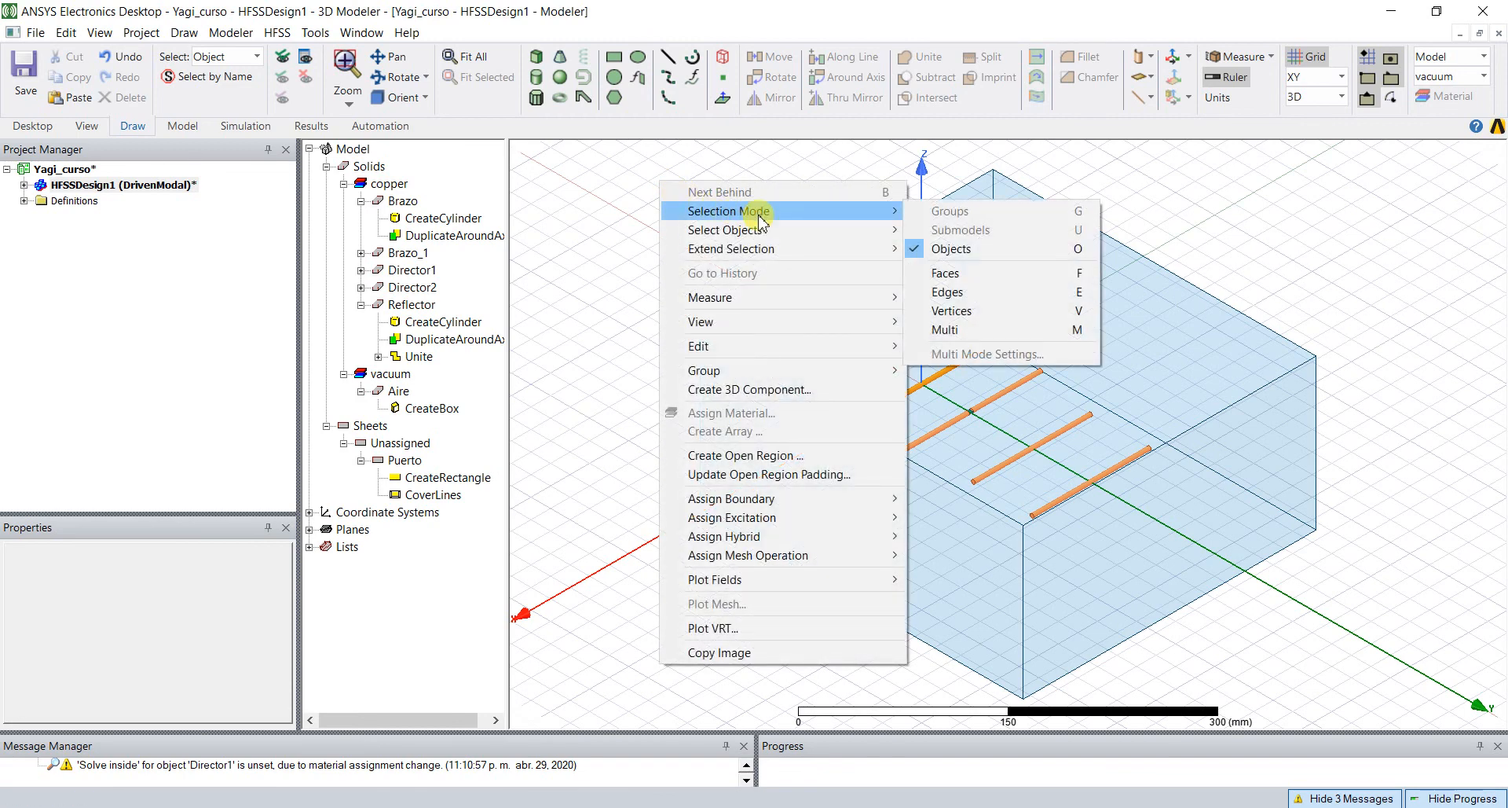
pyautogui.click(954, 275)
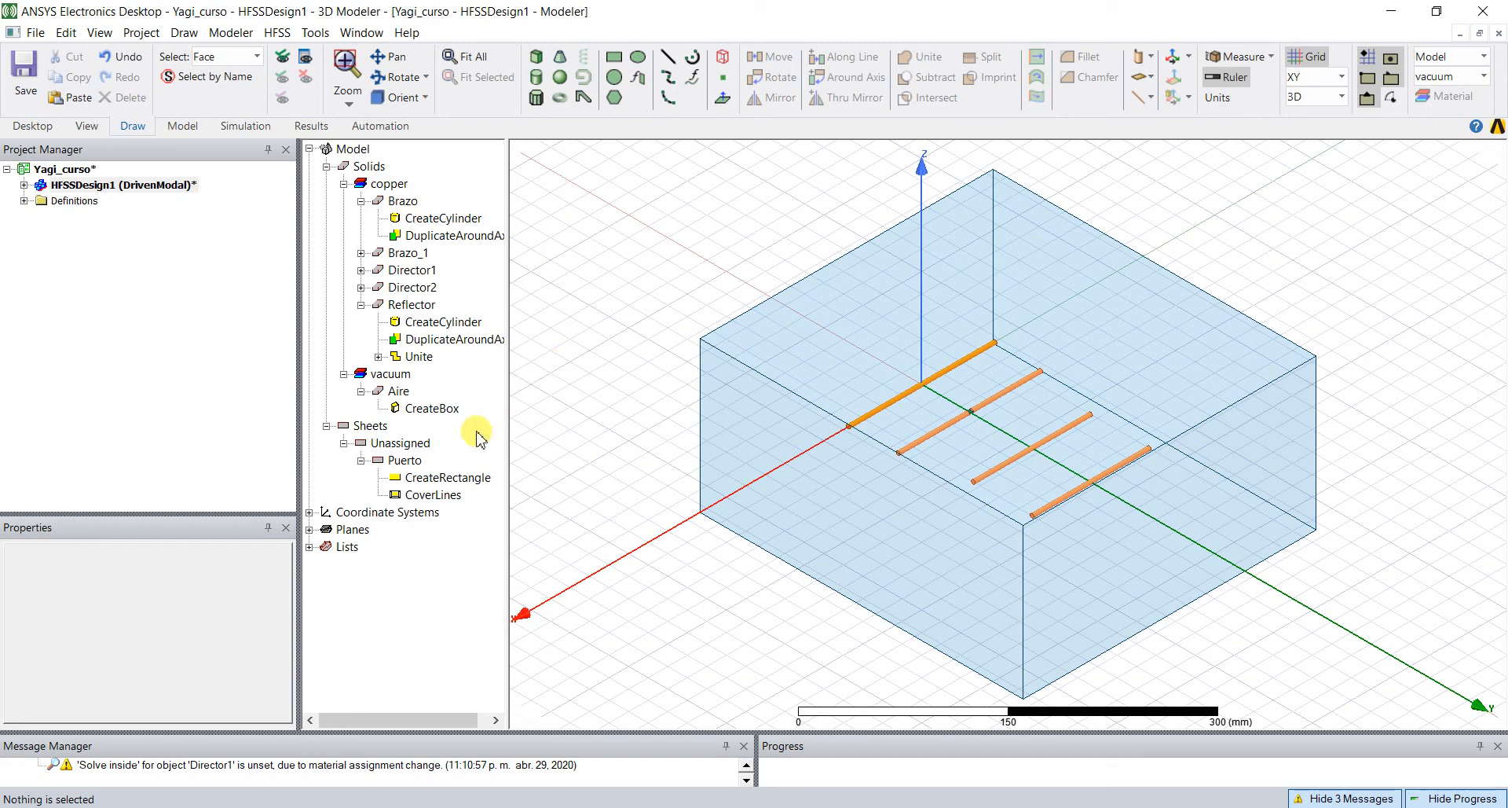
# - Assign a radiation boundary to the whole Aire box, keeping the default boundary name
pyautogui.click(361, 201)
pyautogui.click(361, 269)
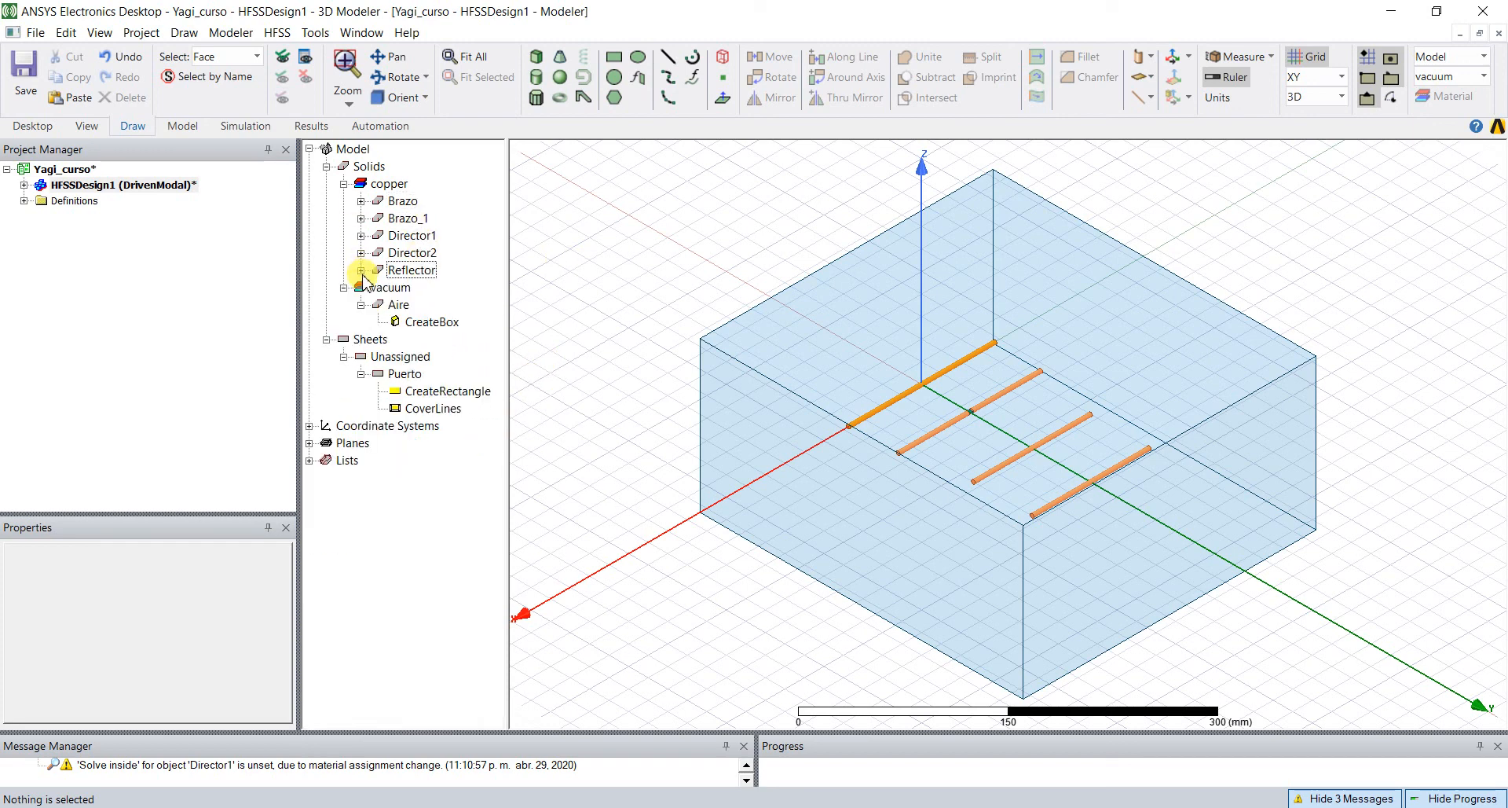
pyautogui.click(399, 305)
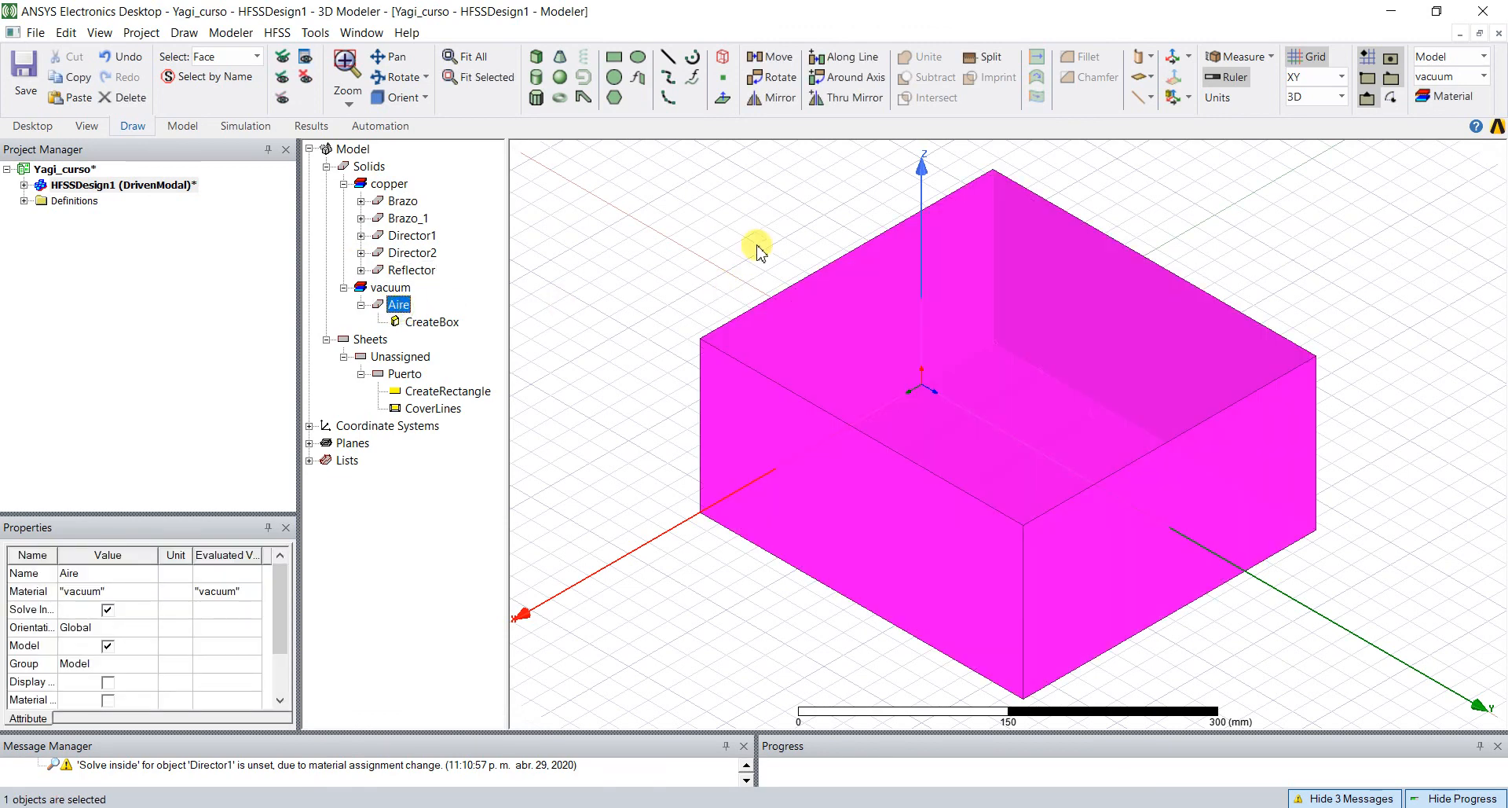
pyautogui.rightClick(743, 212)
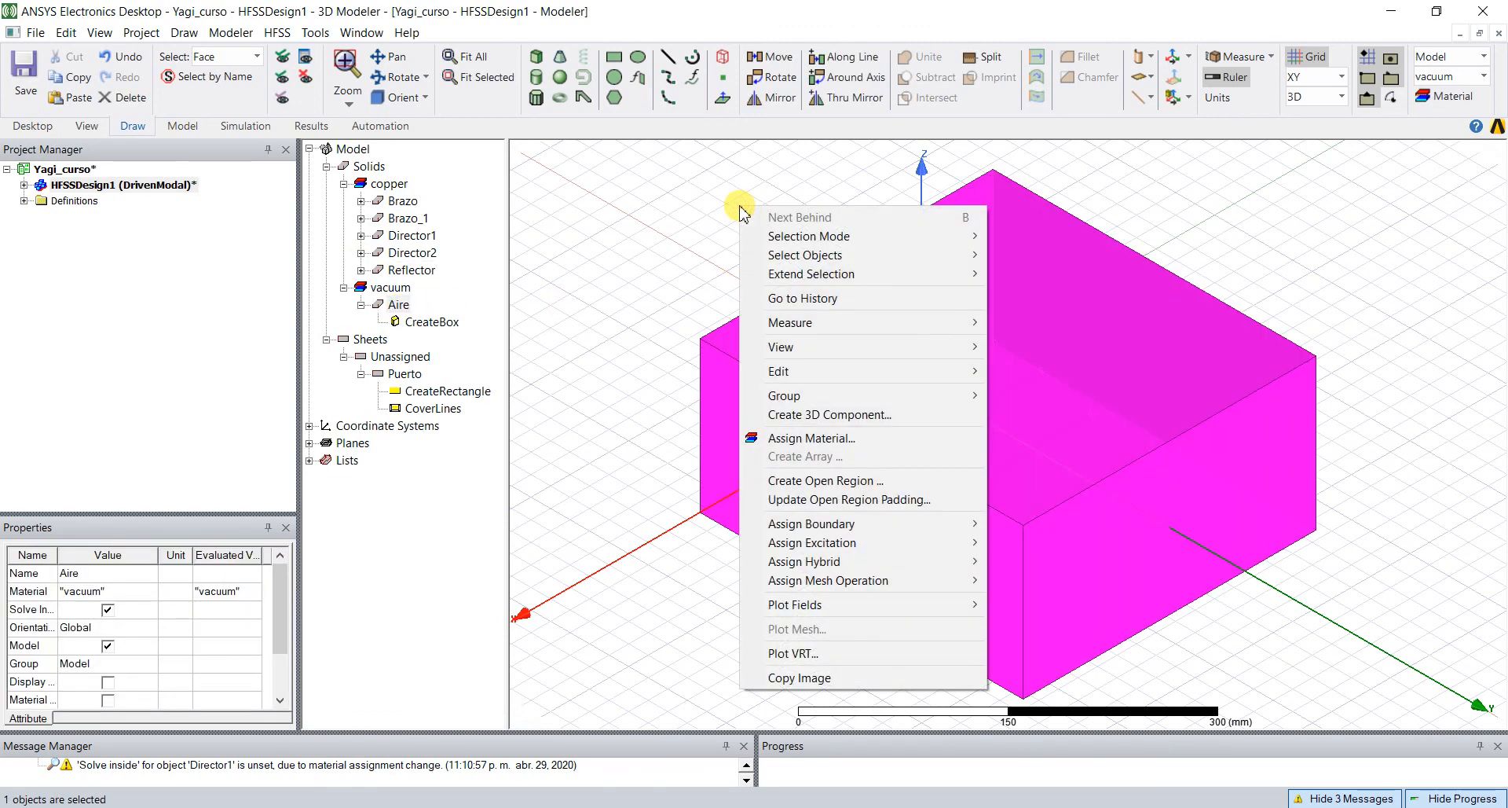
pyautogui.moveTo(849, 548)
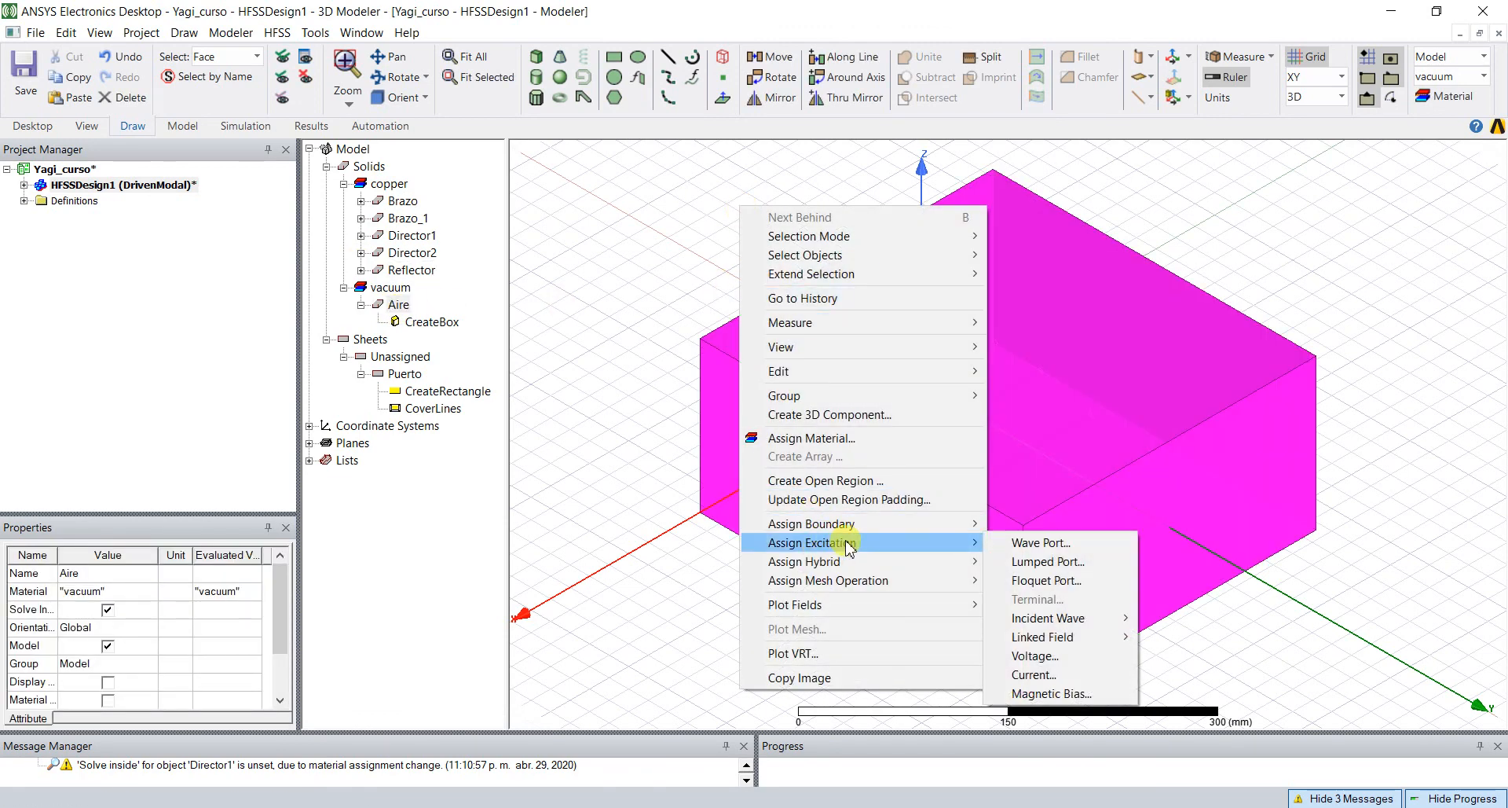
pyautogui.moveTo(880, 522)
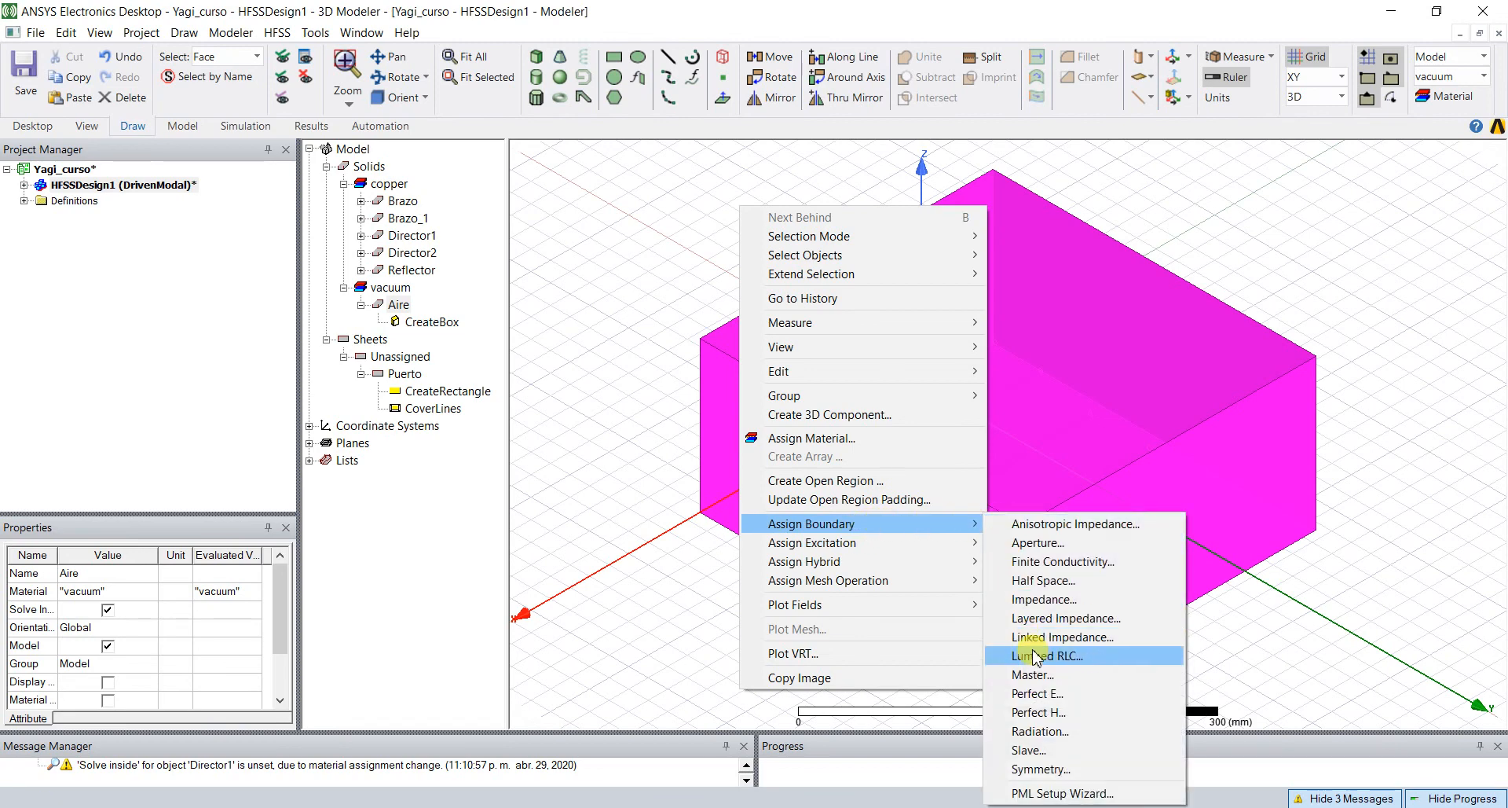
pyautogui.click(1037, 731)
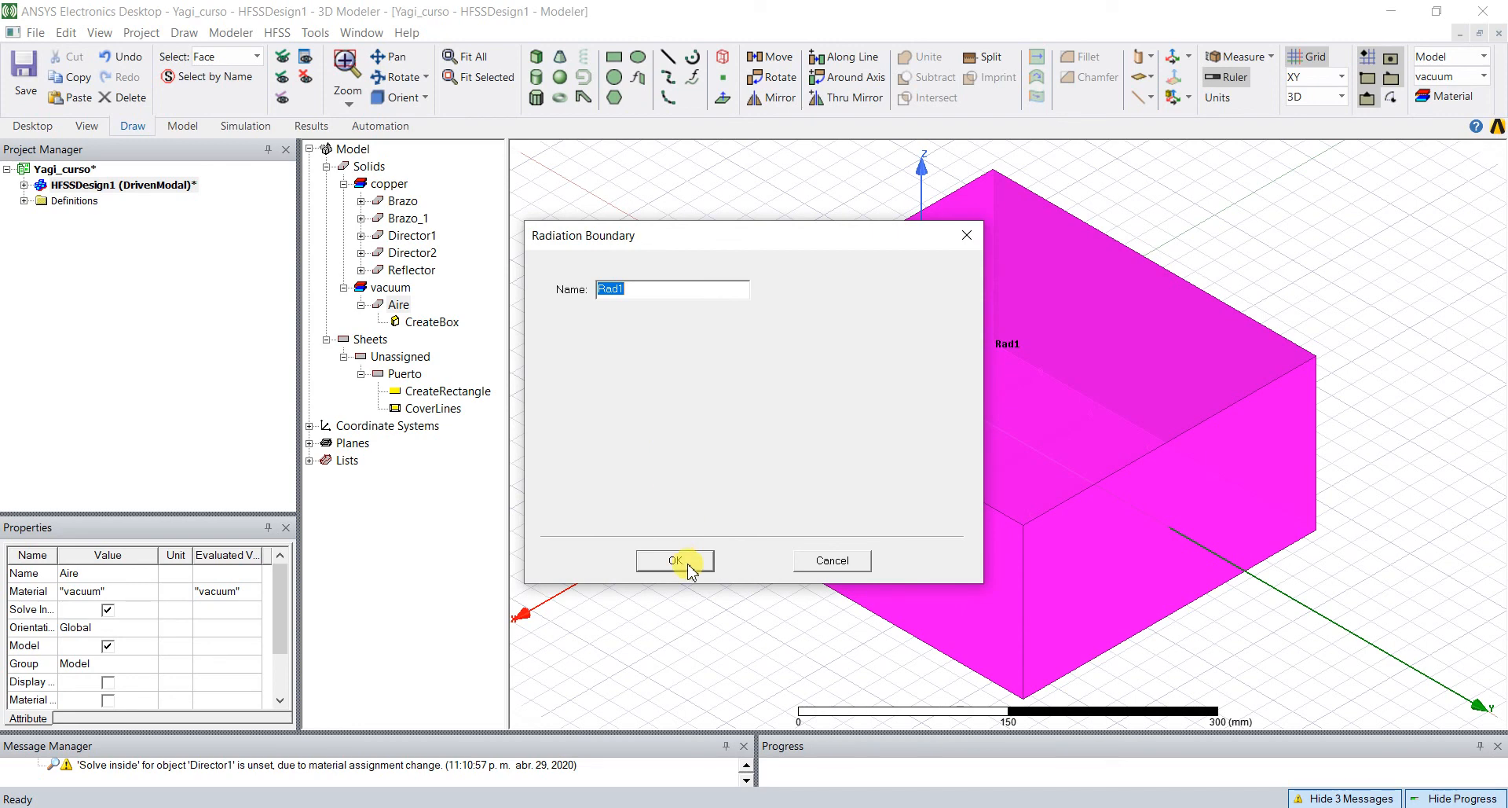
pyautogui.click(678, 560)
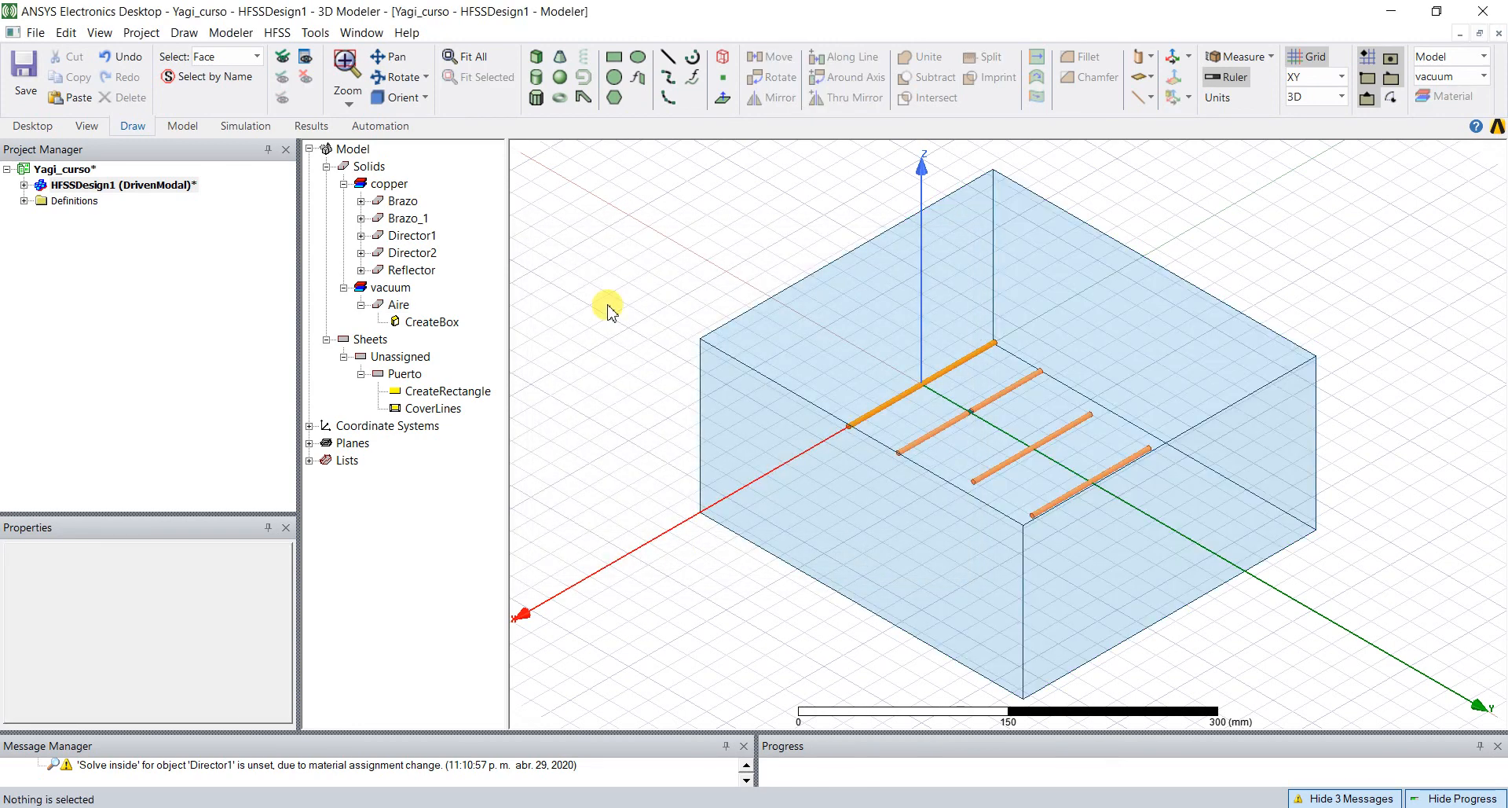
# - Highlight the radiation boundary in the project to check which faces of the air box it covers
pyautogui.click(23, 186)
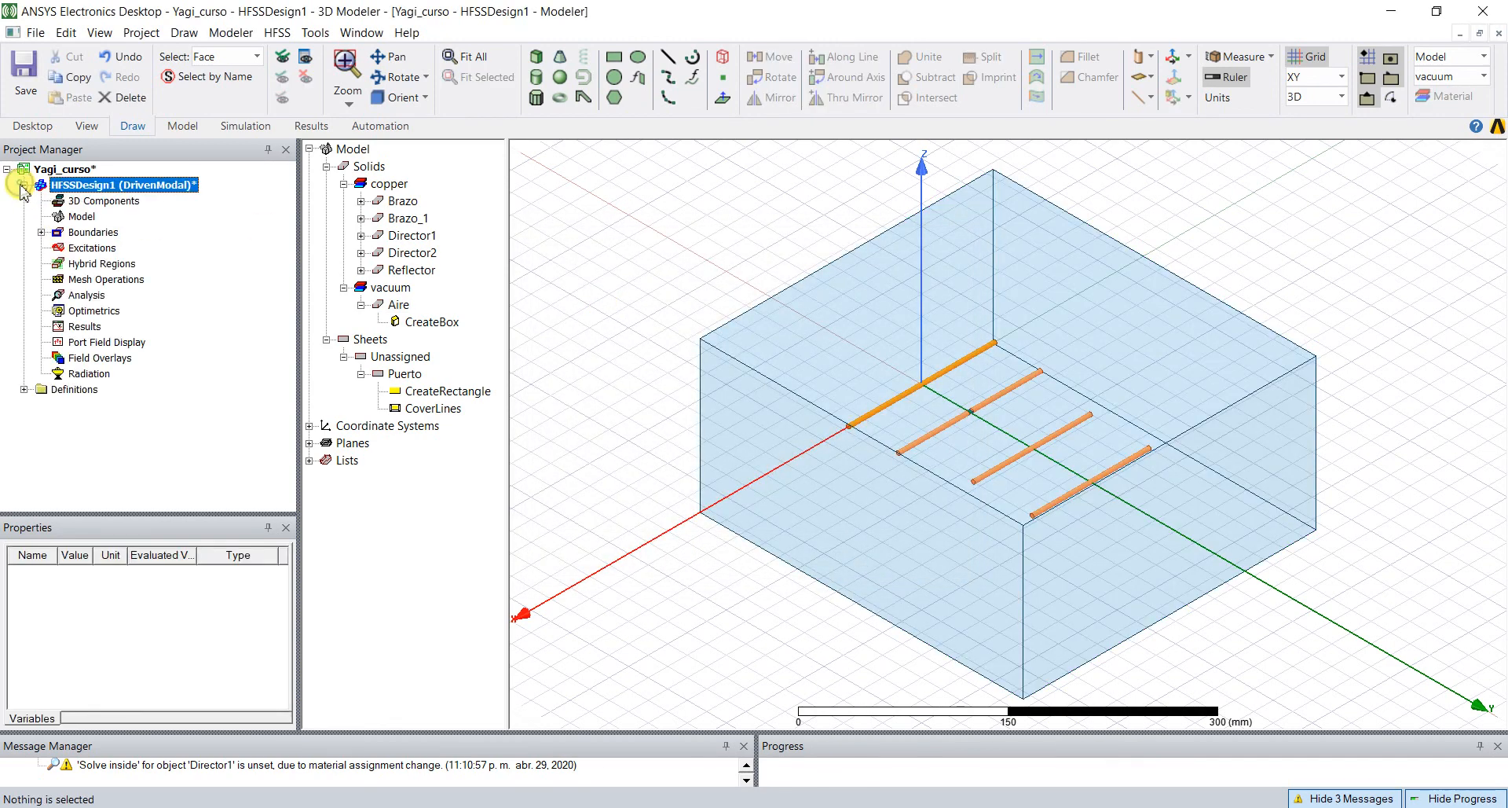
pyautogui.click(40, 233)
pyautogui.click(95, 248)
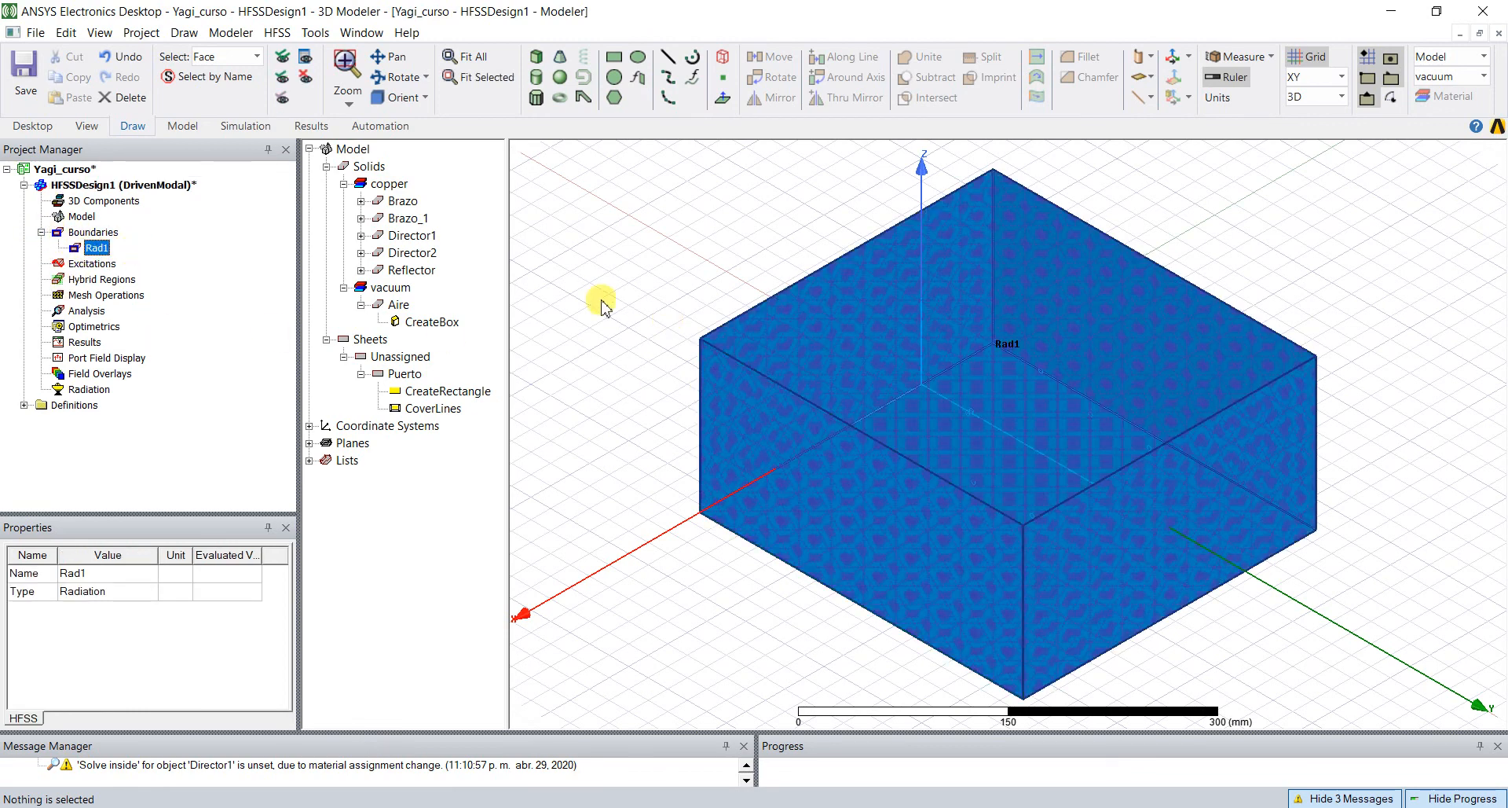
pyautogui.click(565, 293)
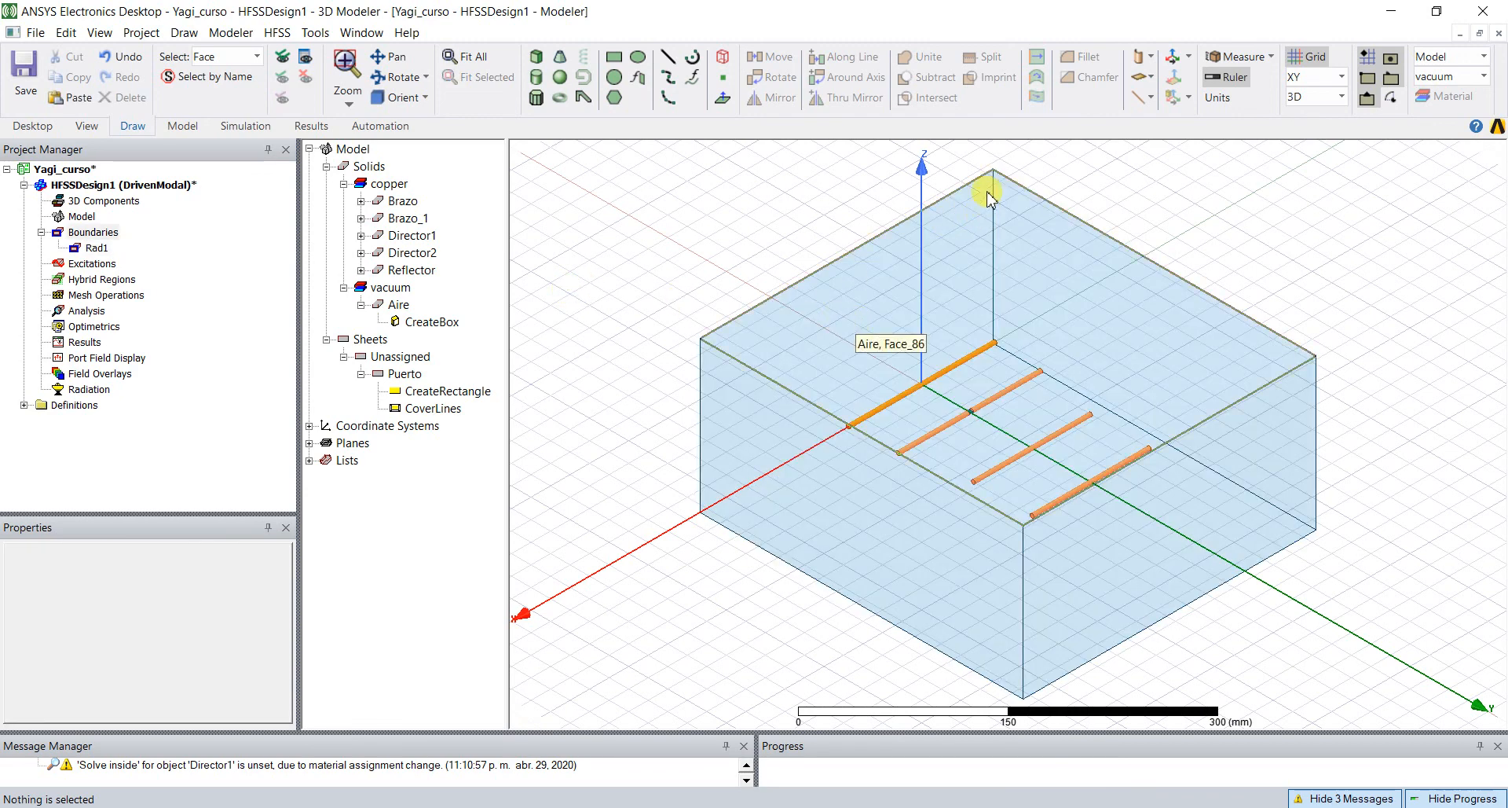
# - Start a lumped port excitation on the Puerto sheet, keeping the full port impedance of 50 ohm
pyautogui.press('t')
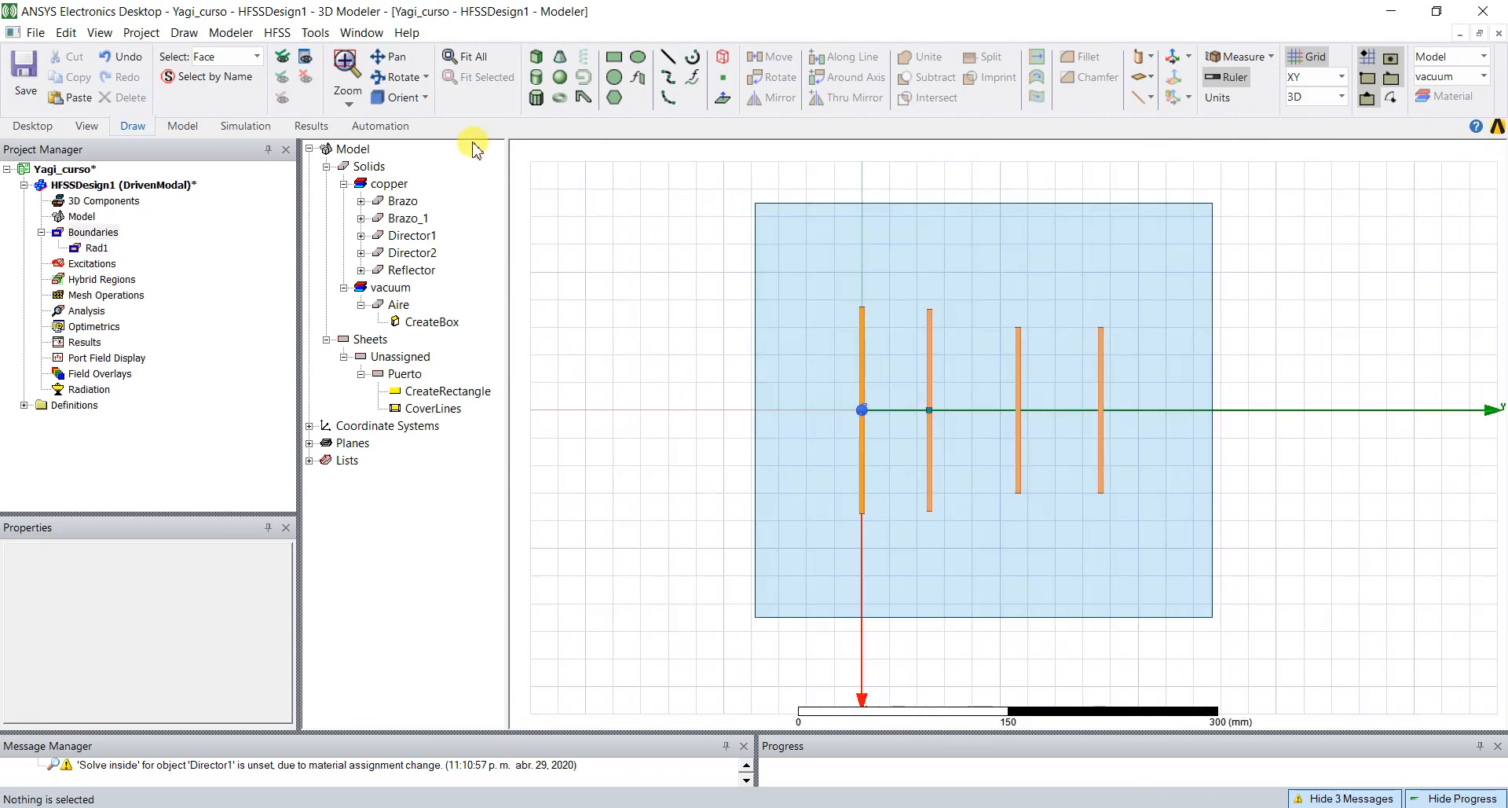
pyautogui.click(348, 102)
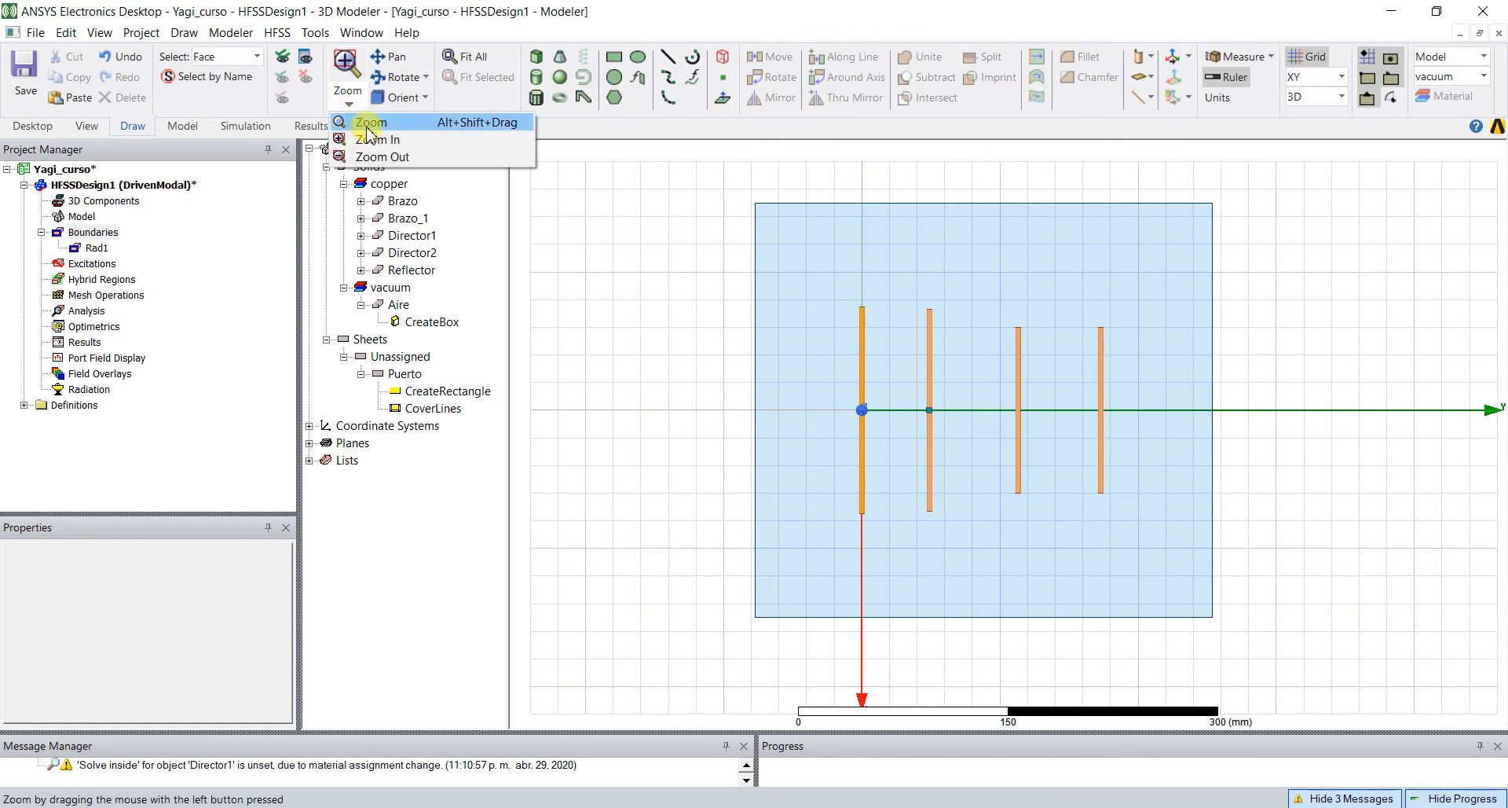
pyautogui.click(368, 123)
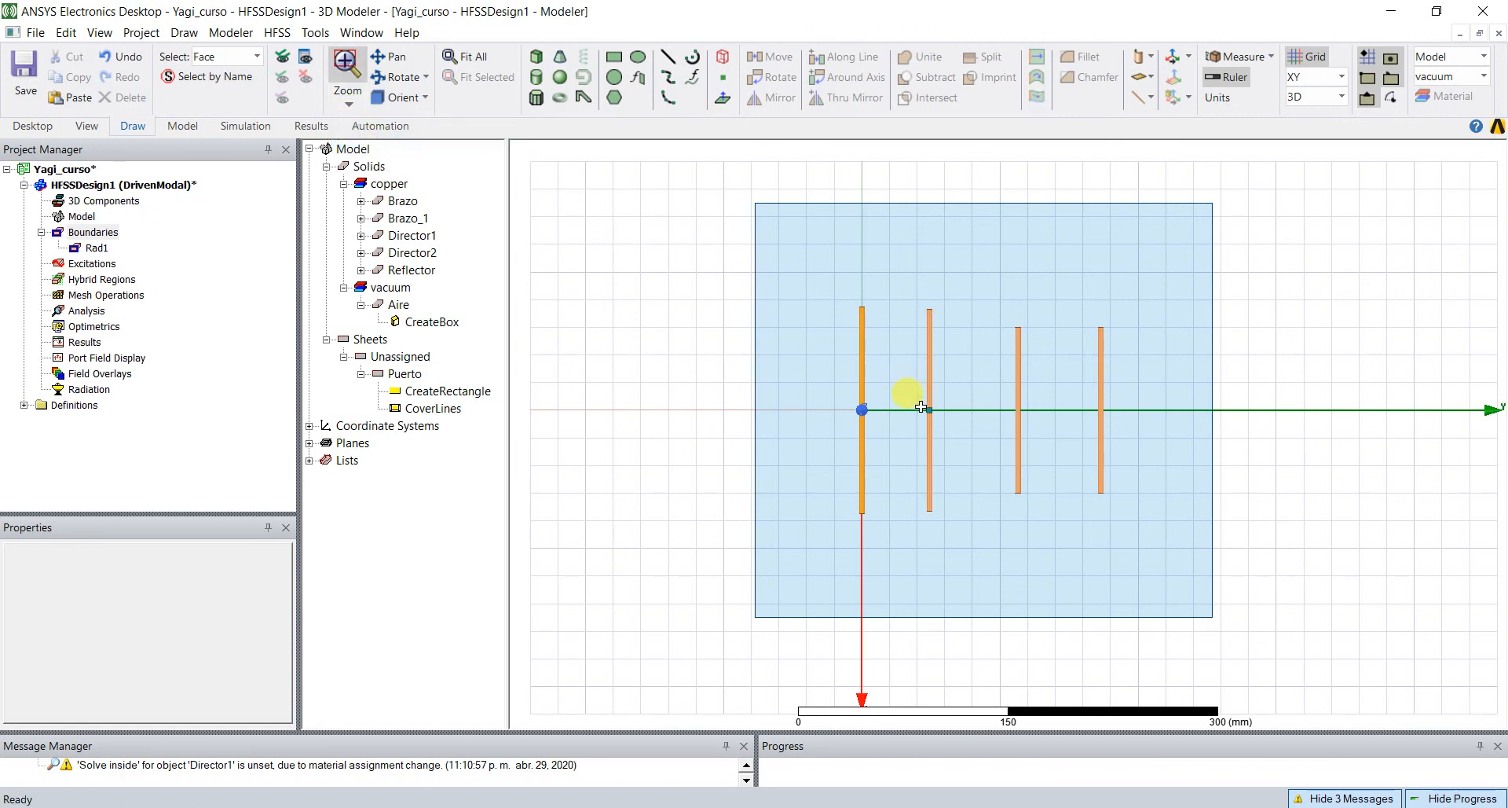
pyautogui.moveTo(942, 422); pyautogui.dragTo(944, 423)
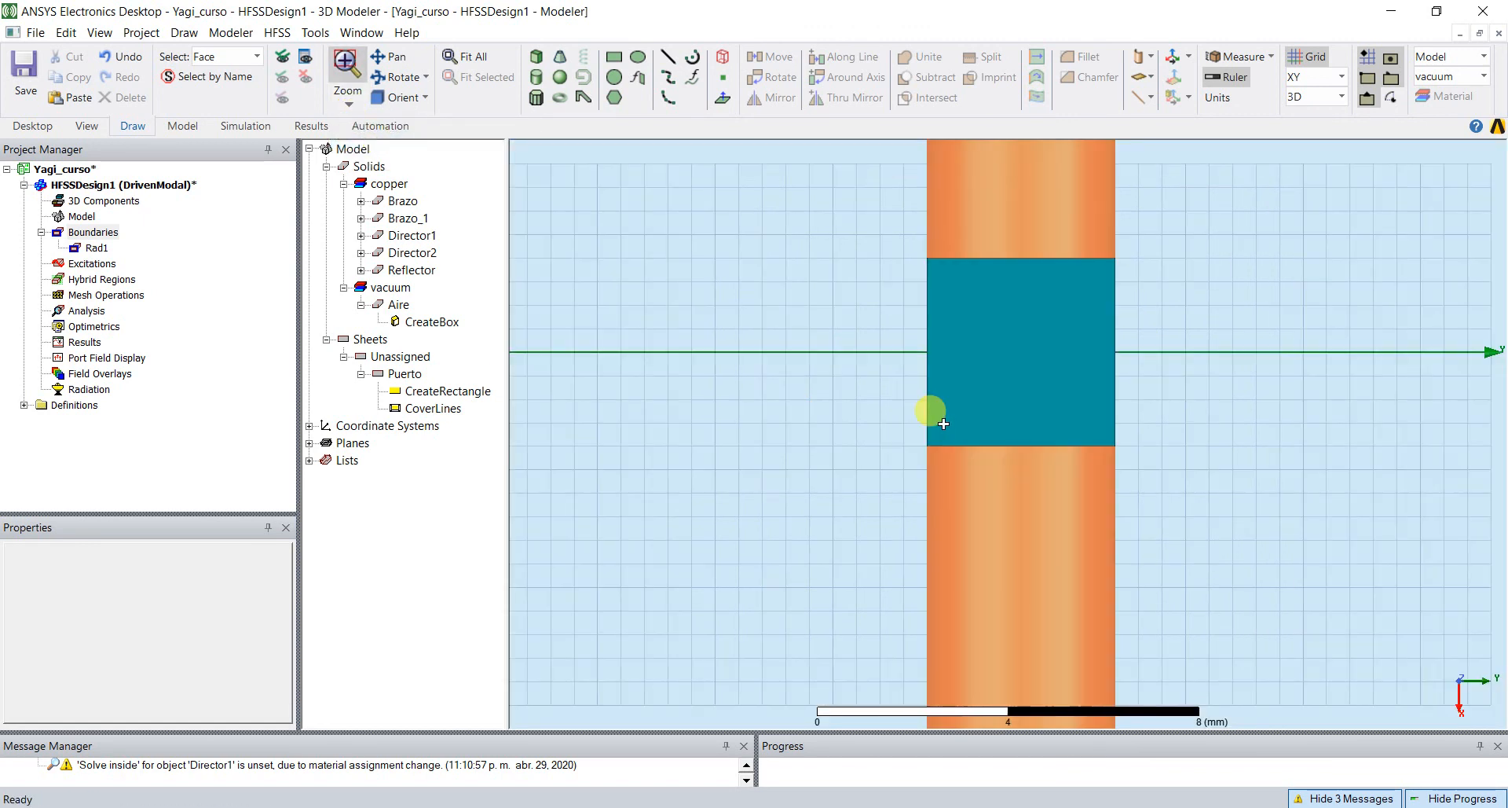
pyautogui.press('Escape')
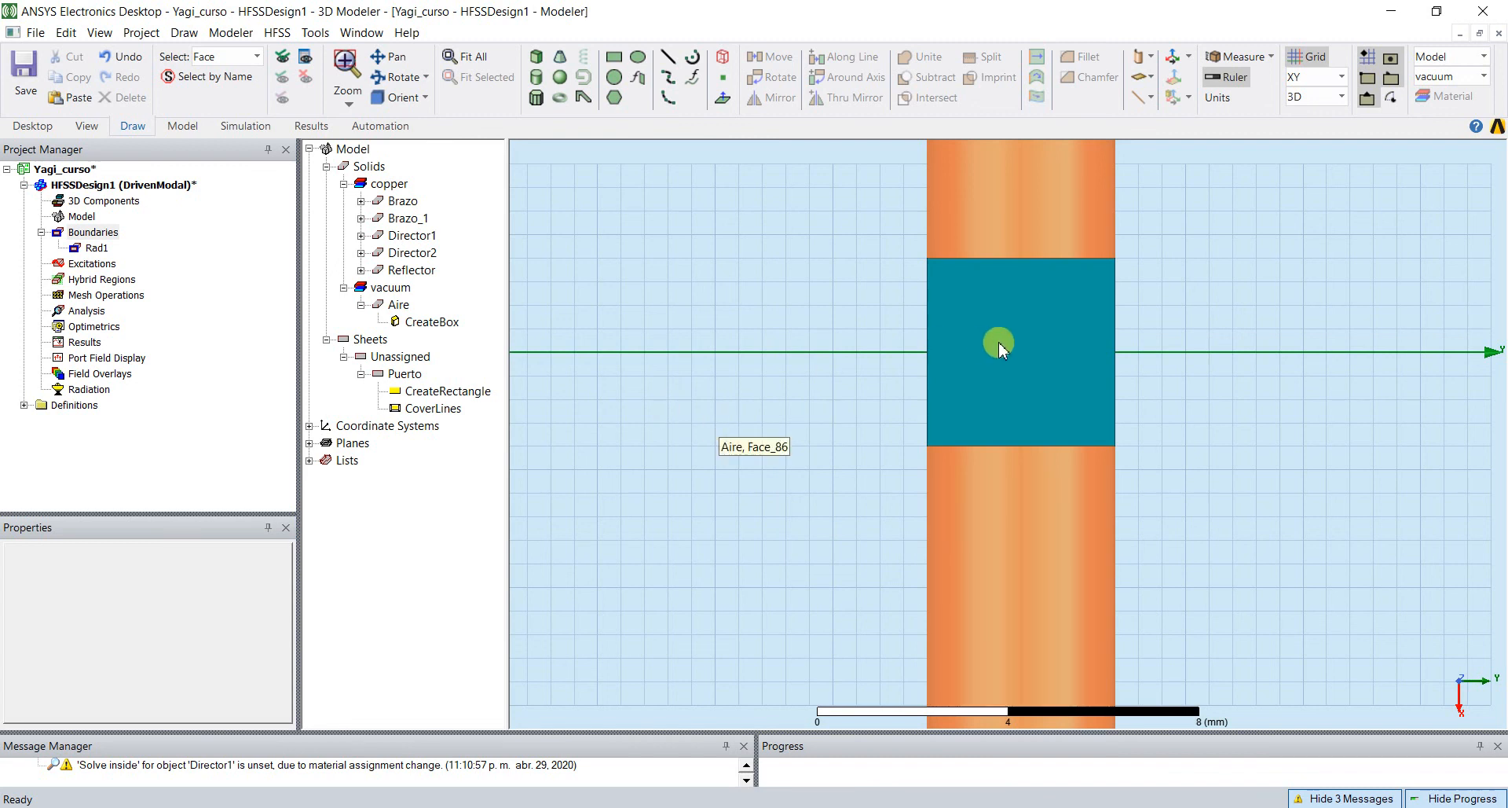
pyautogui.click(407, 376)
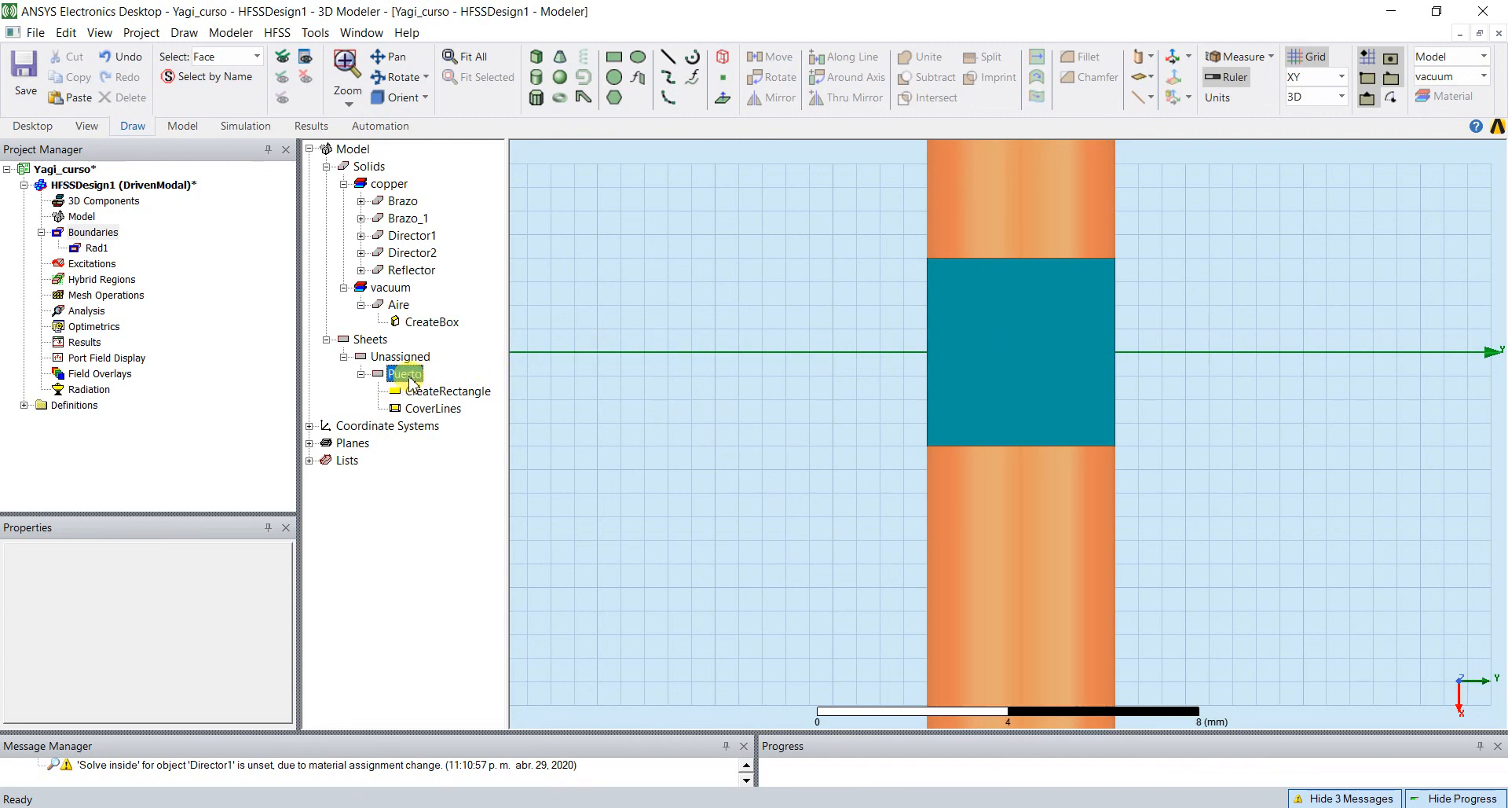
pyautogui.rightClick(873, 329)
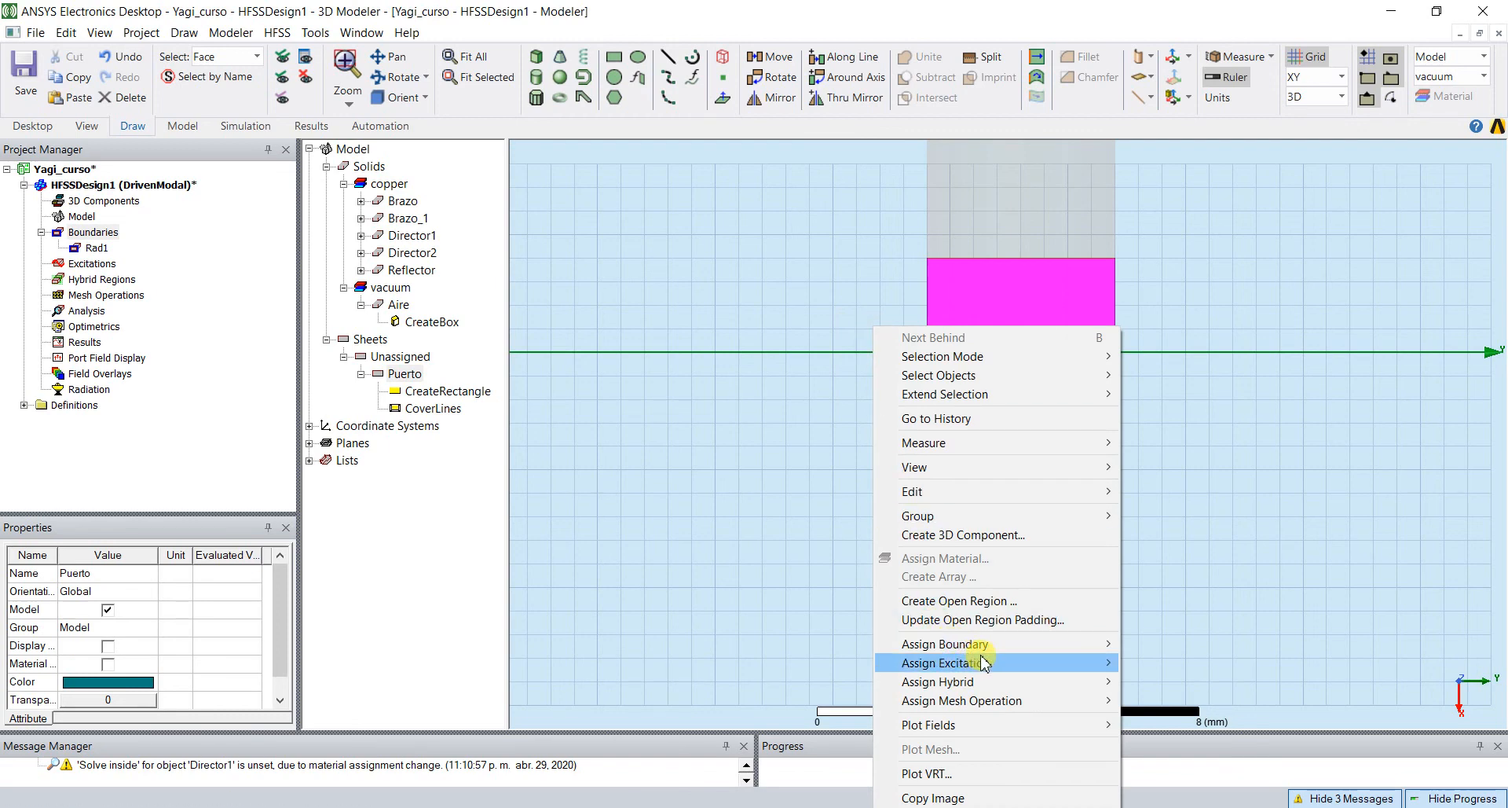
pyautogui.moveTo(985, 664)
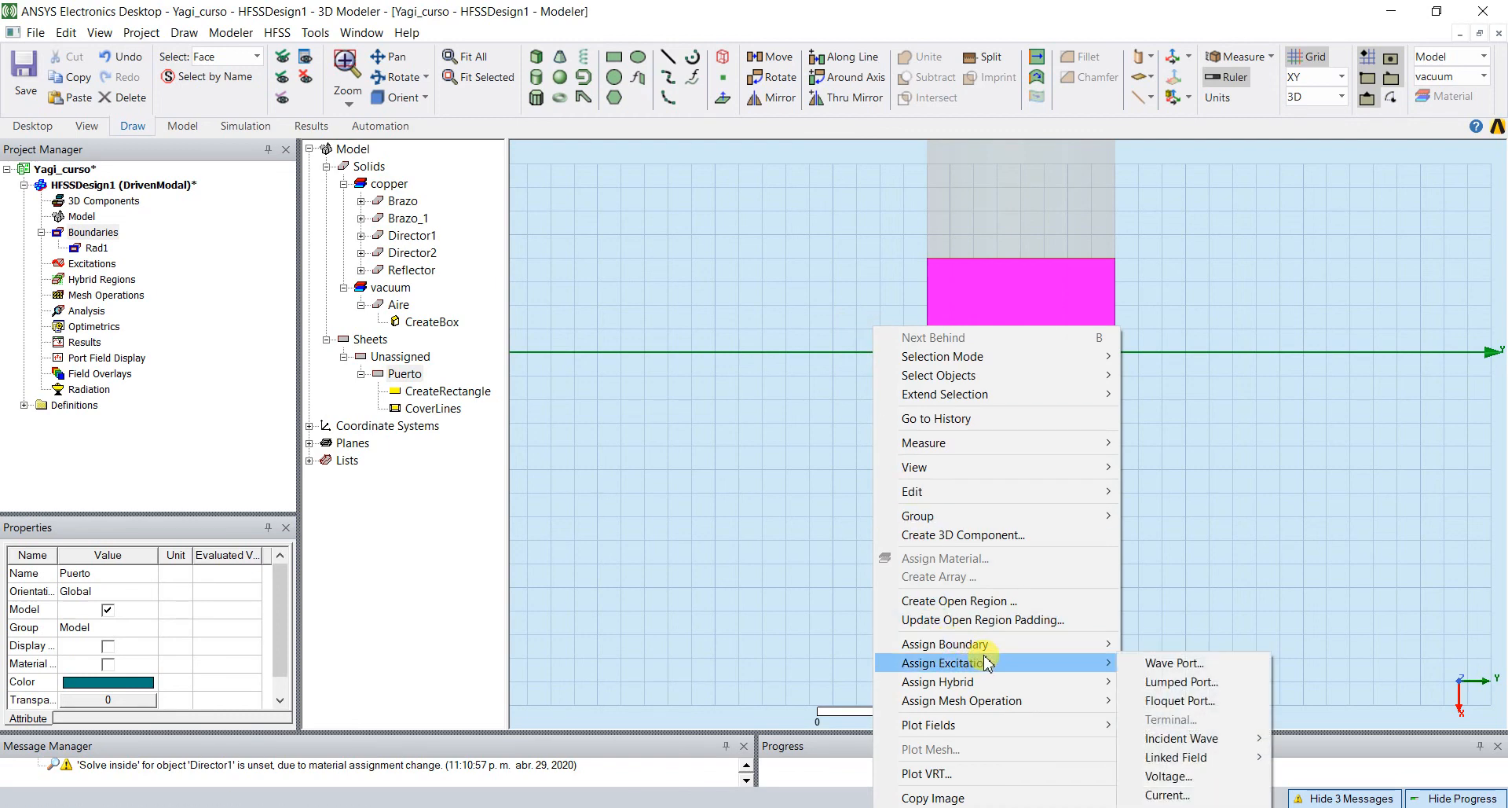
pyautogui.click(1163, 682)
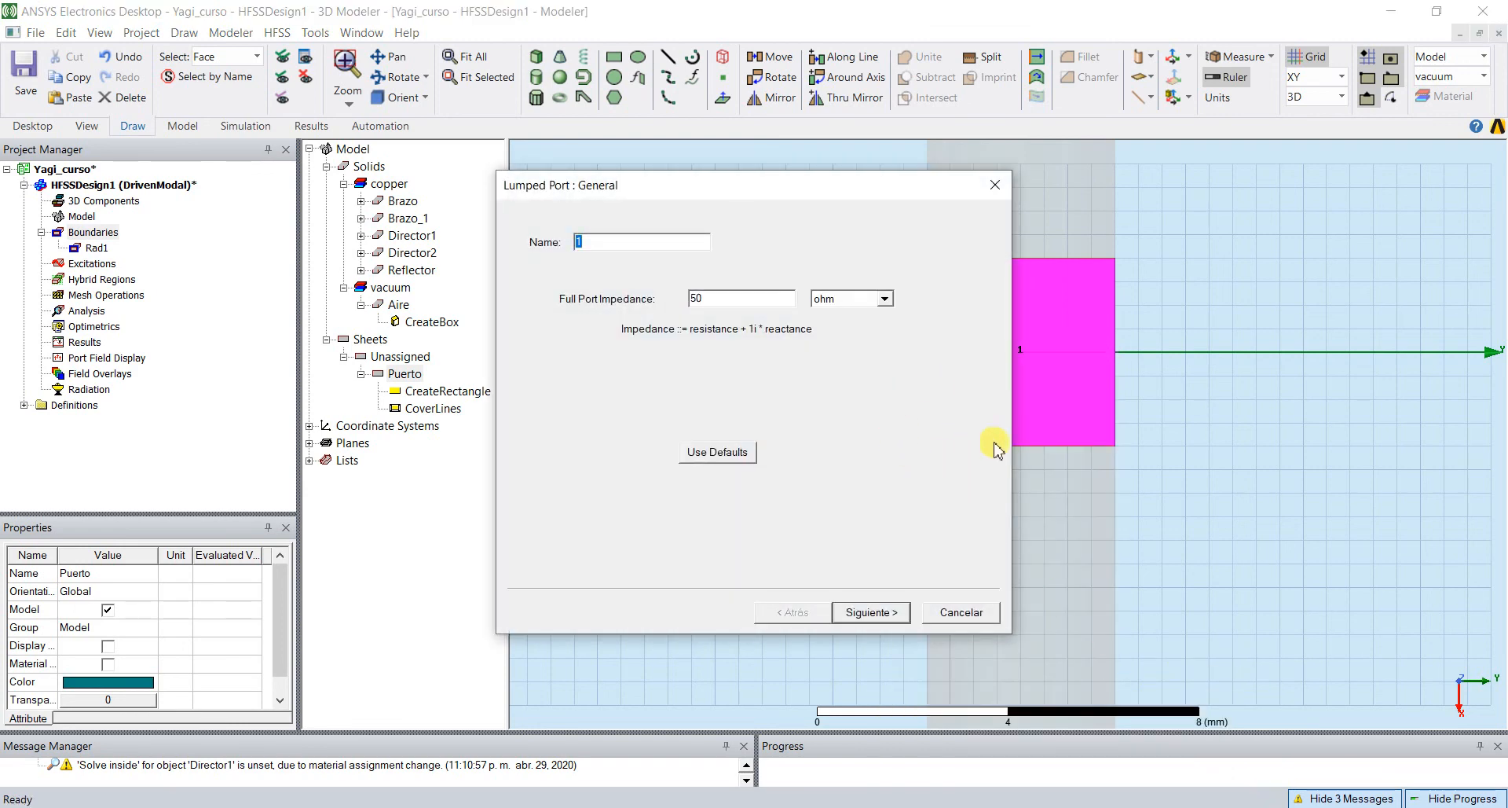
pyautogui.click(868, 614)
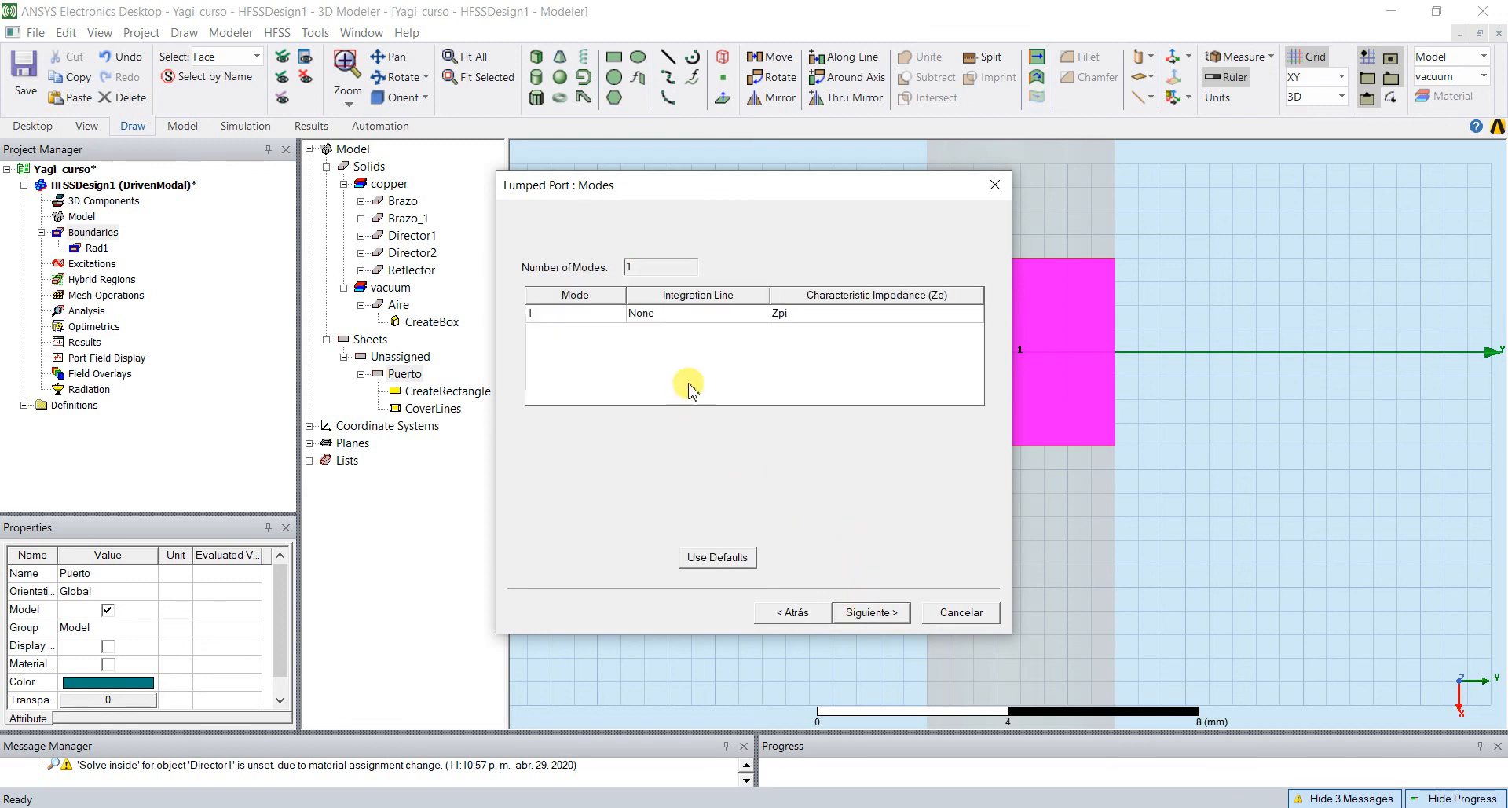
# - Define the mode 1 integration line from the edge midpoint 2, 49, 0 to the opposite edge's midpoint and finish the port with 50 ohm renormalization
pyautogui.click(698, 313)
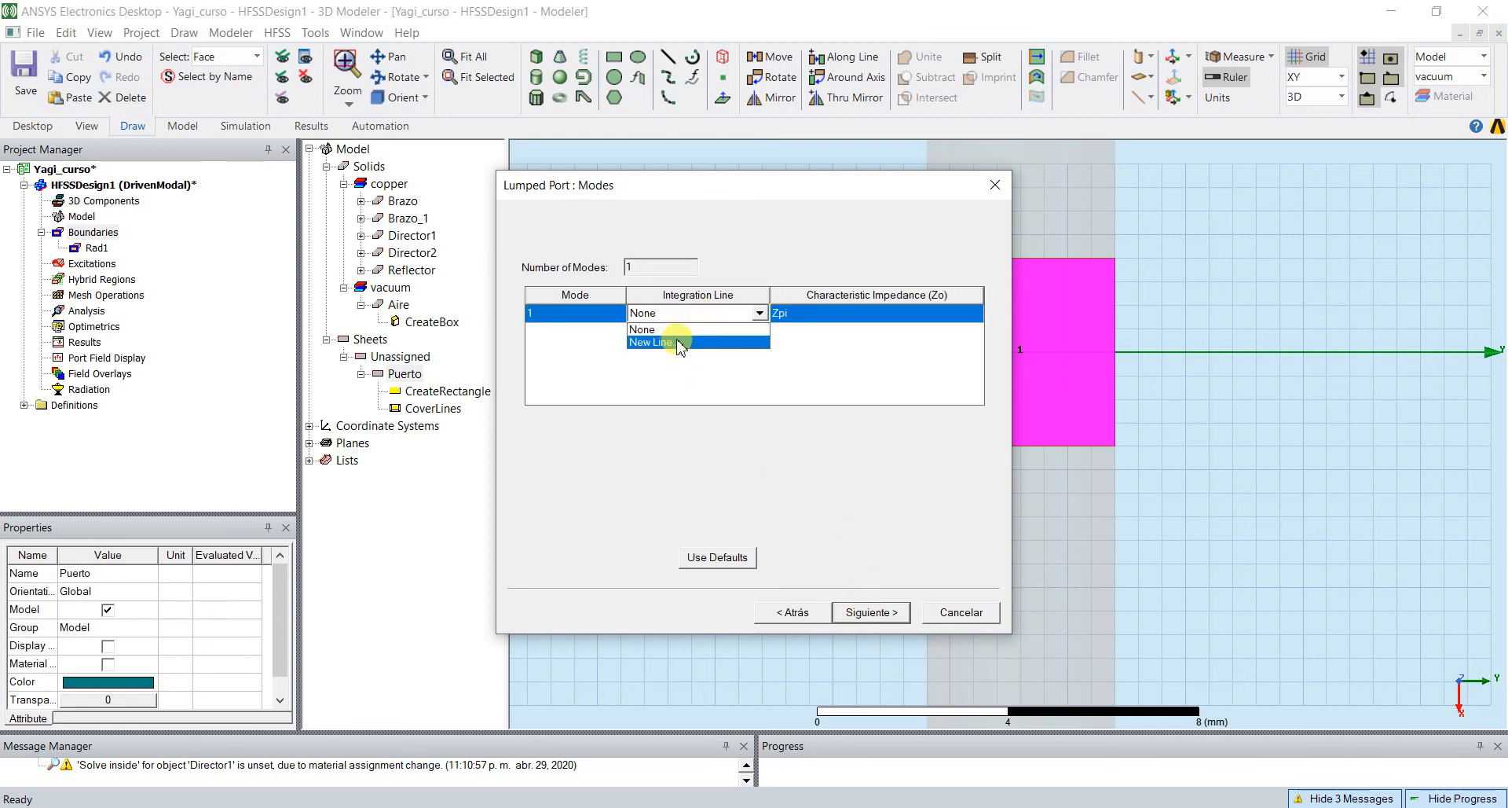
pyautogui.click(677, 343)
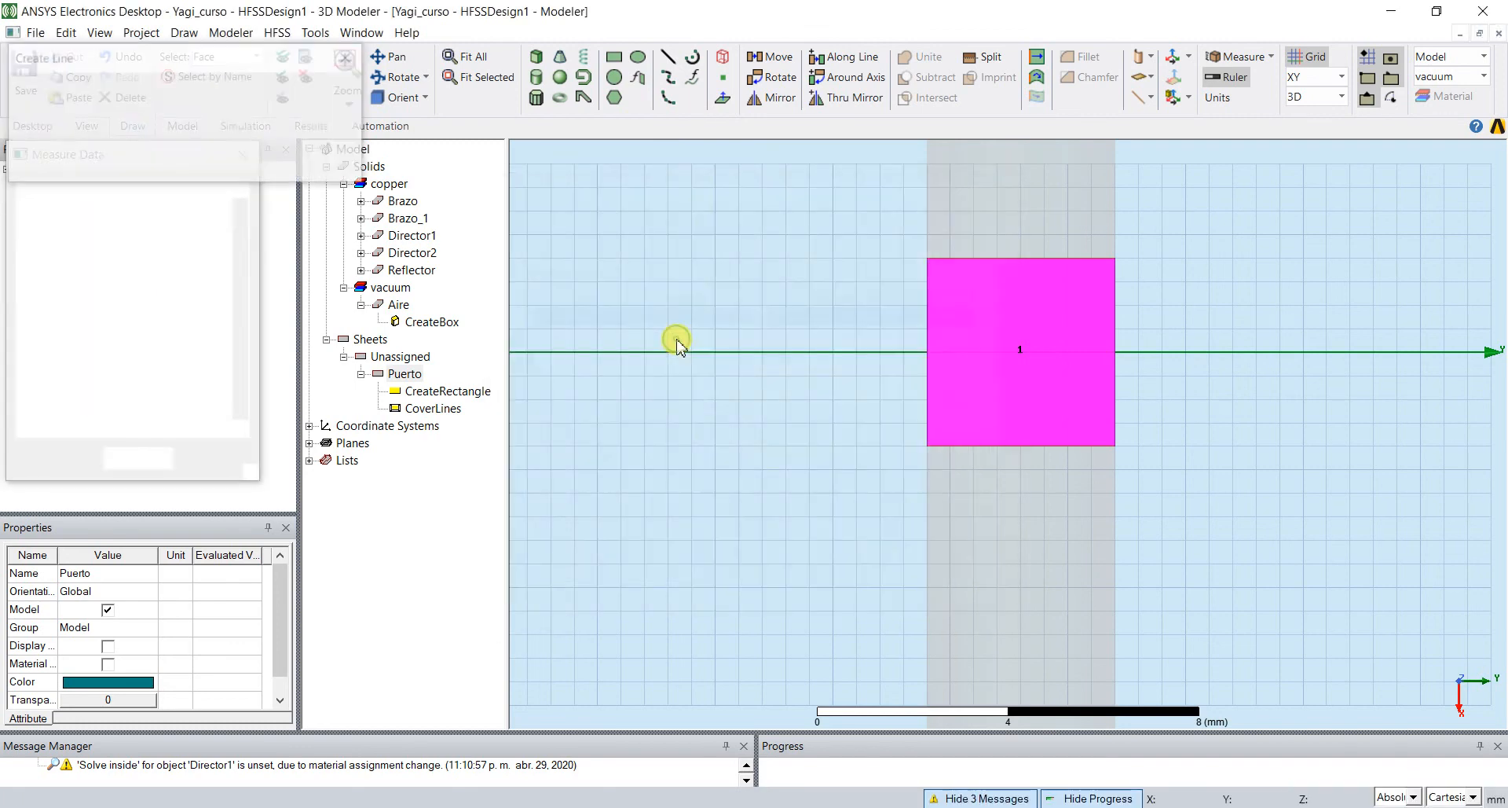
pyautogui.click(1022, 448)
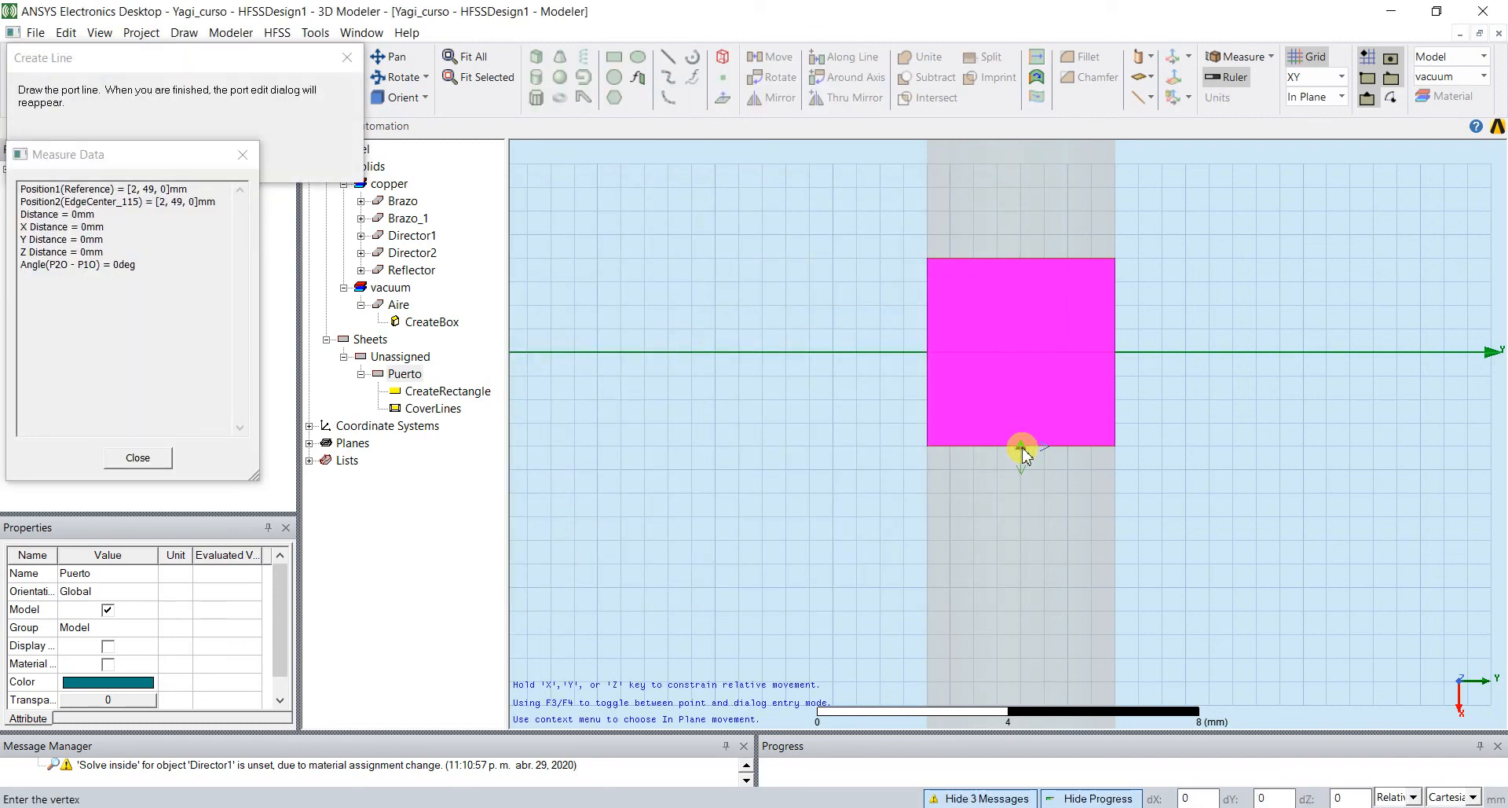
pyautogui.click(1021, 259)
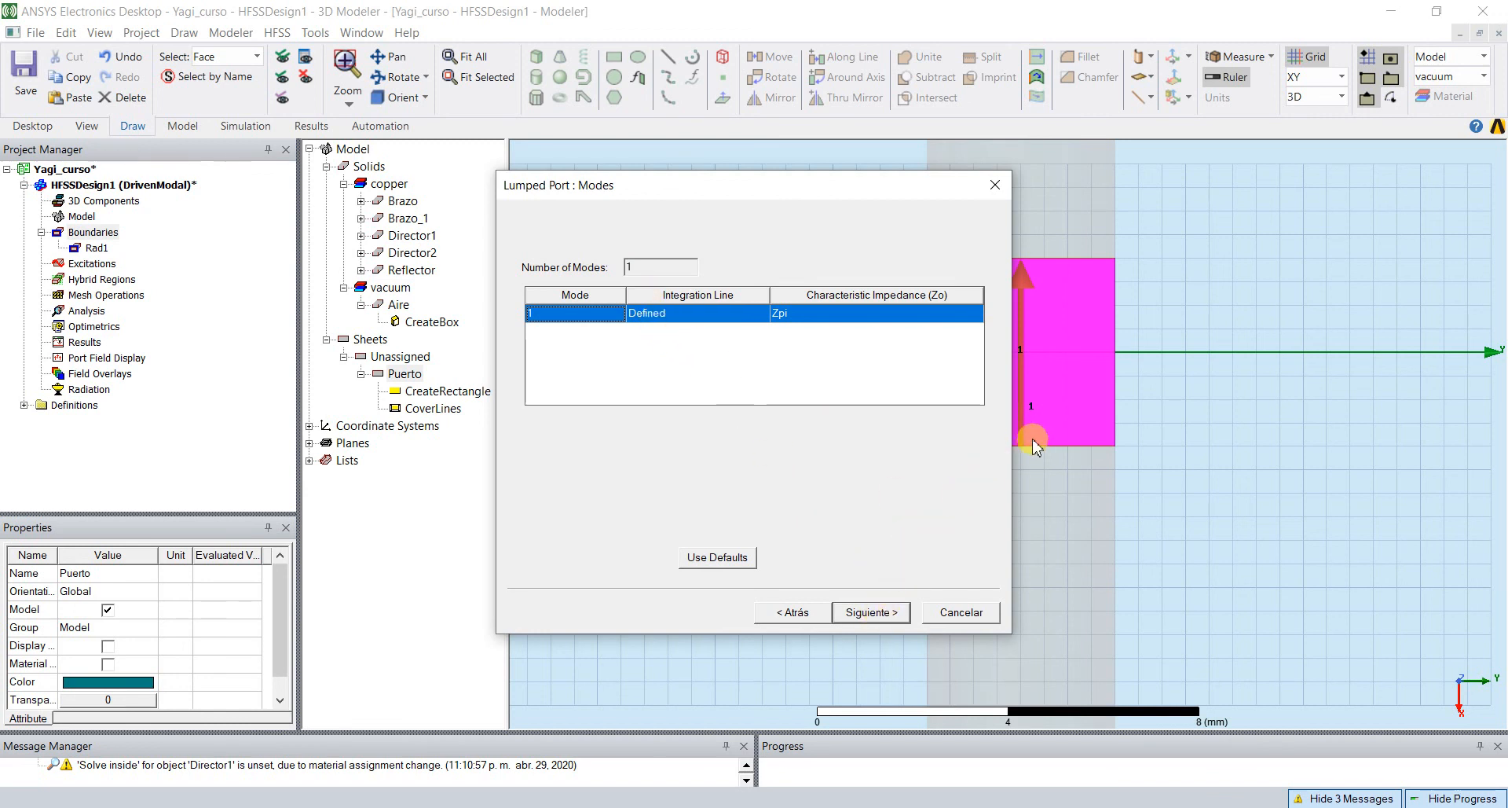
pyautogui.click(872, 613)
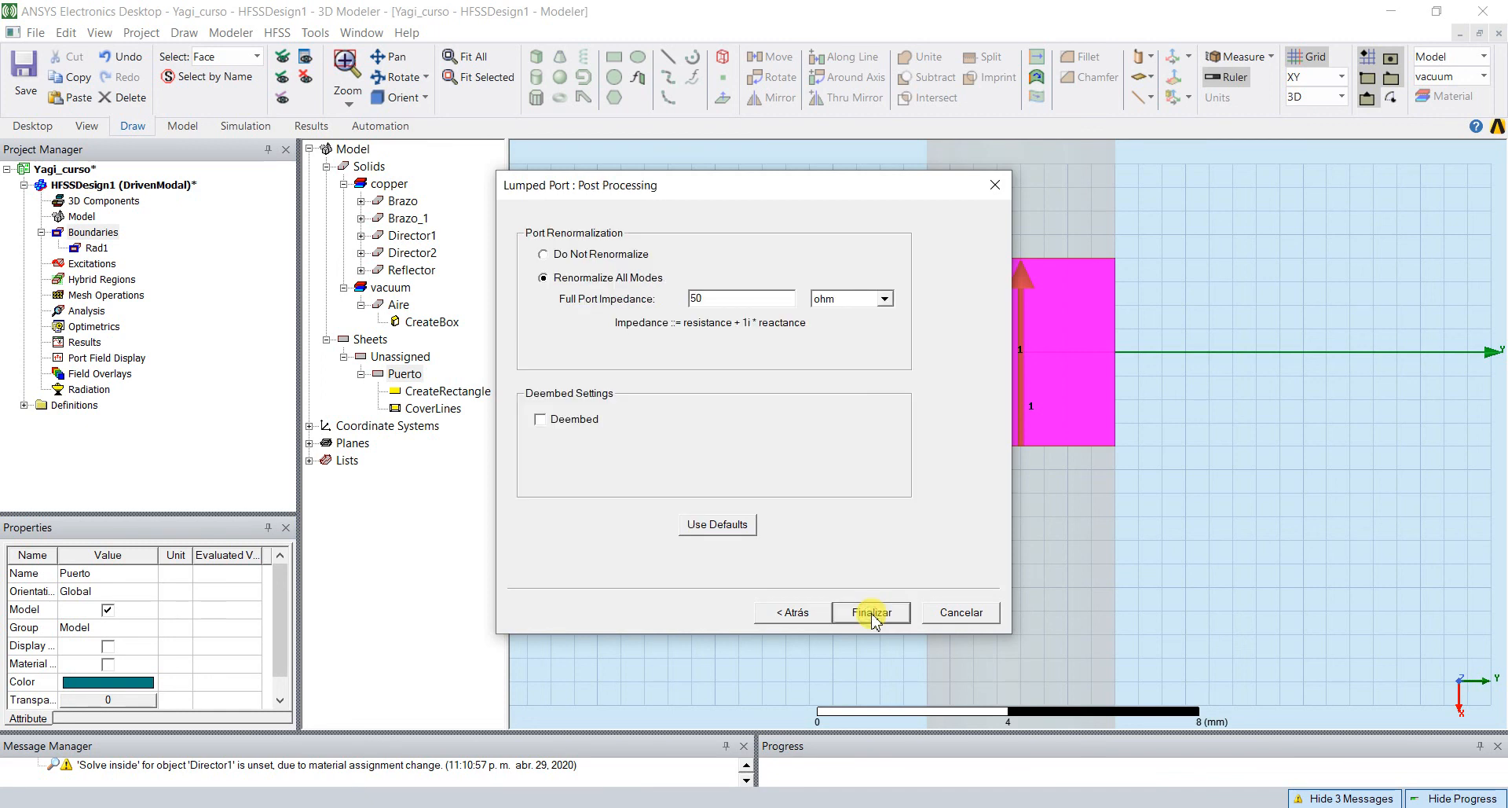
pyautogui.click(872, 612)
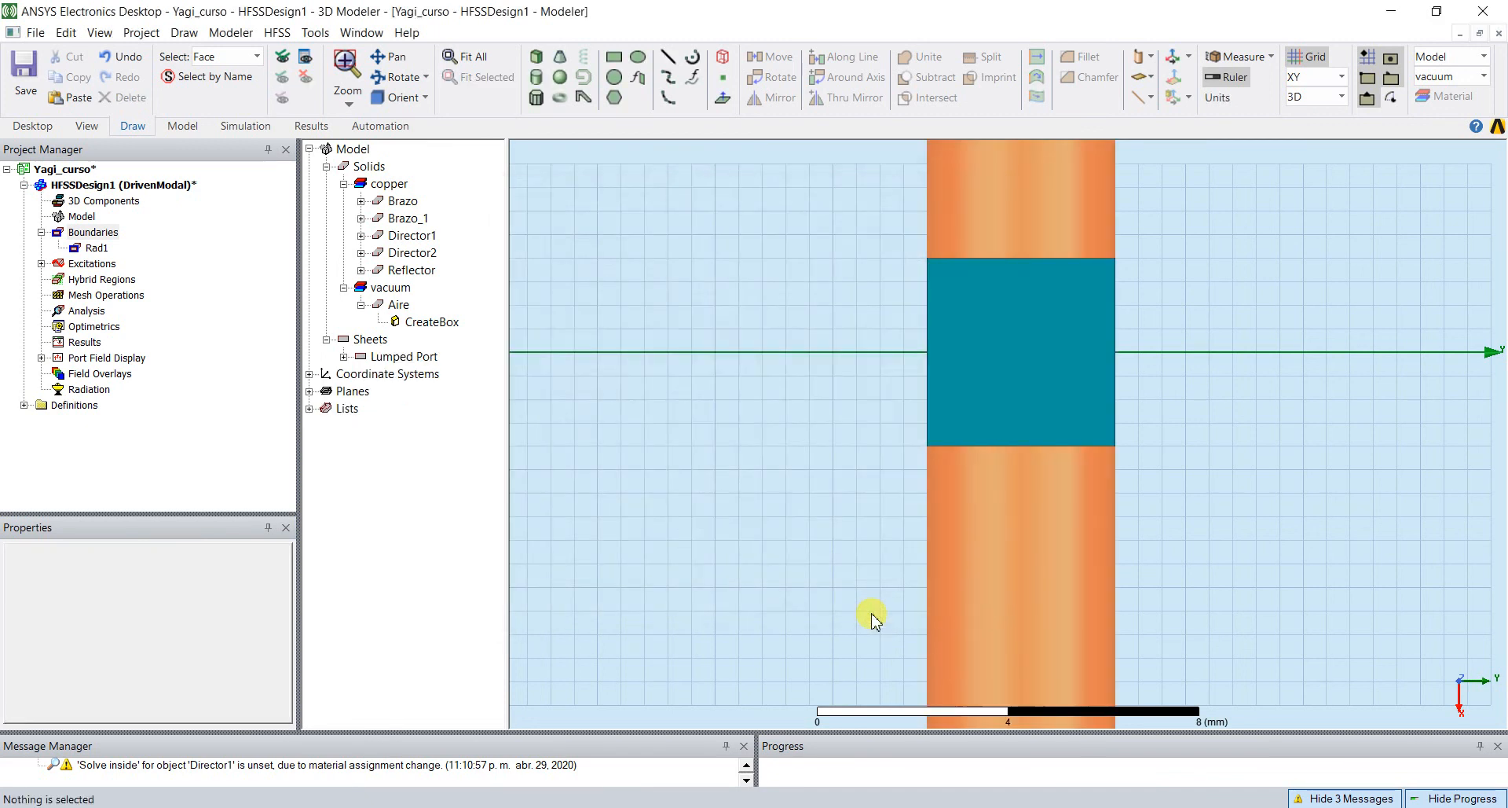
# - Save the project and highlight the lumped port under the excitations to check its assignment
pyautogui.keyDown('alt'); pyautogui.doubleClick(1434, 189); pyautogui.keyUp('alt')
pyautogui.hotkey('ctrl', 'd')
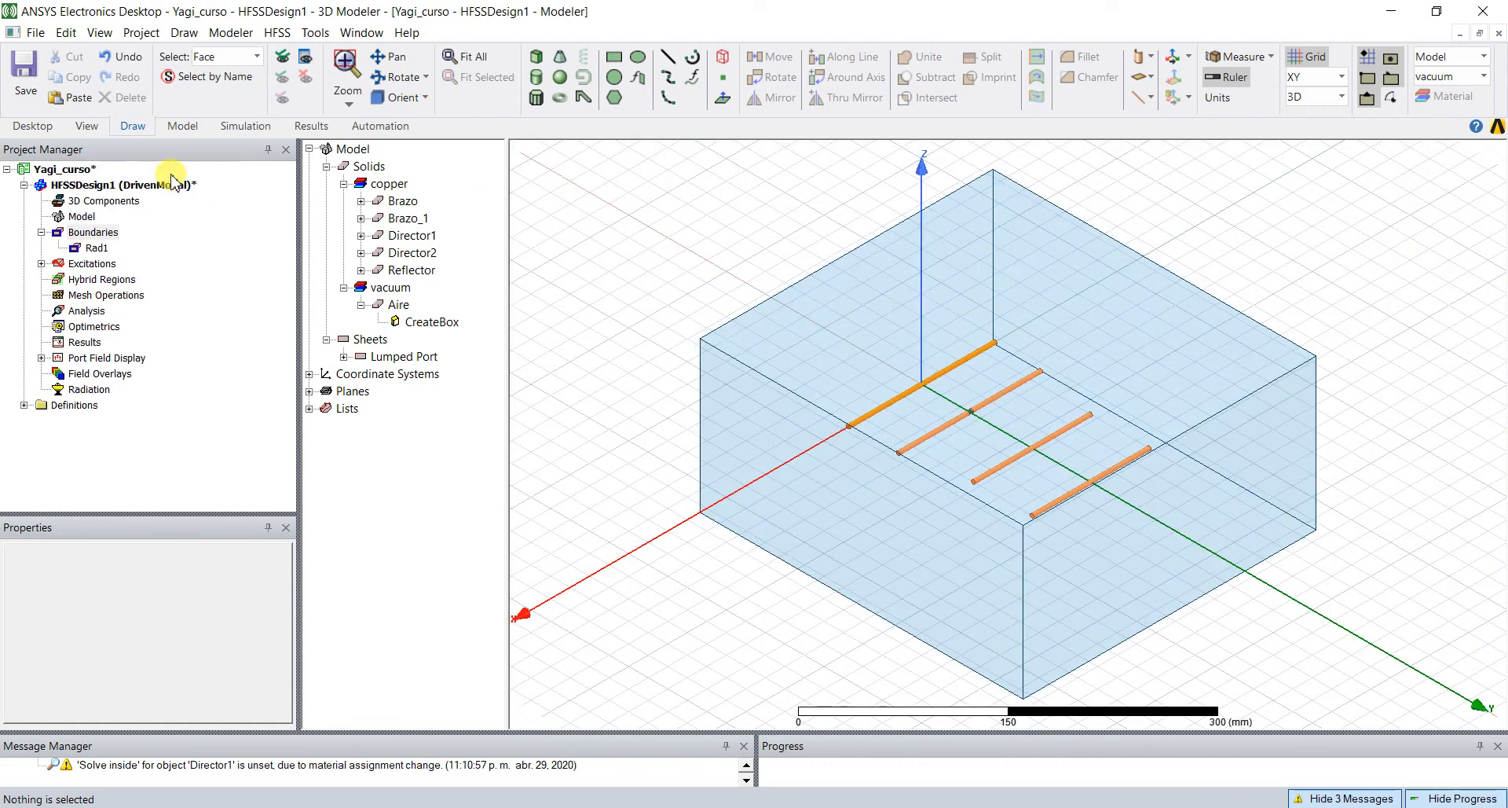
pyautogui.click(26, 63)
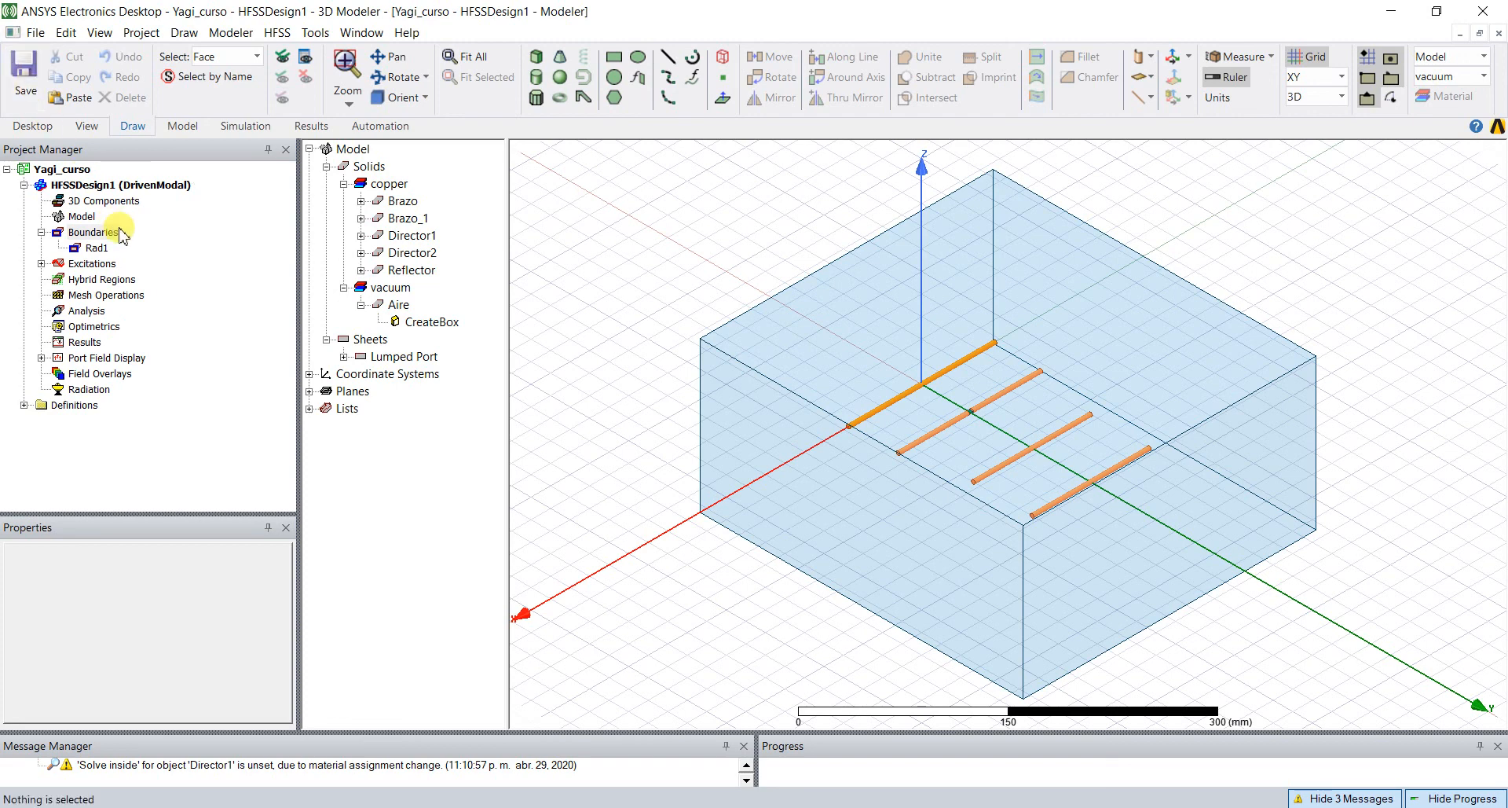
pyautogui.click(41, 263)
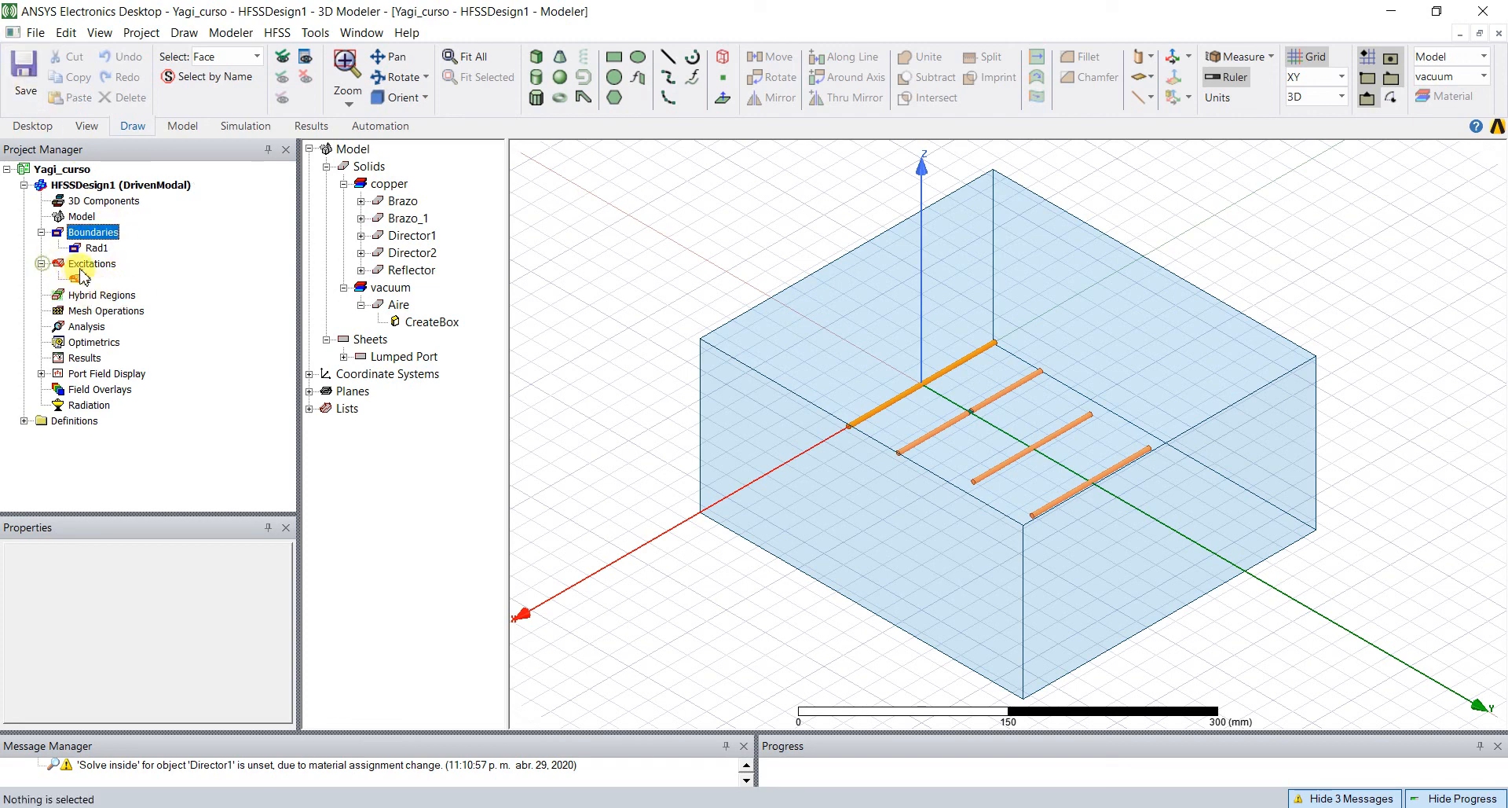
pyautogui.click(88, 279)
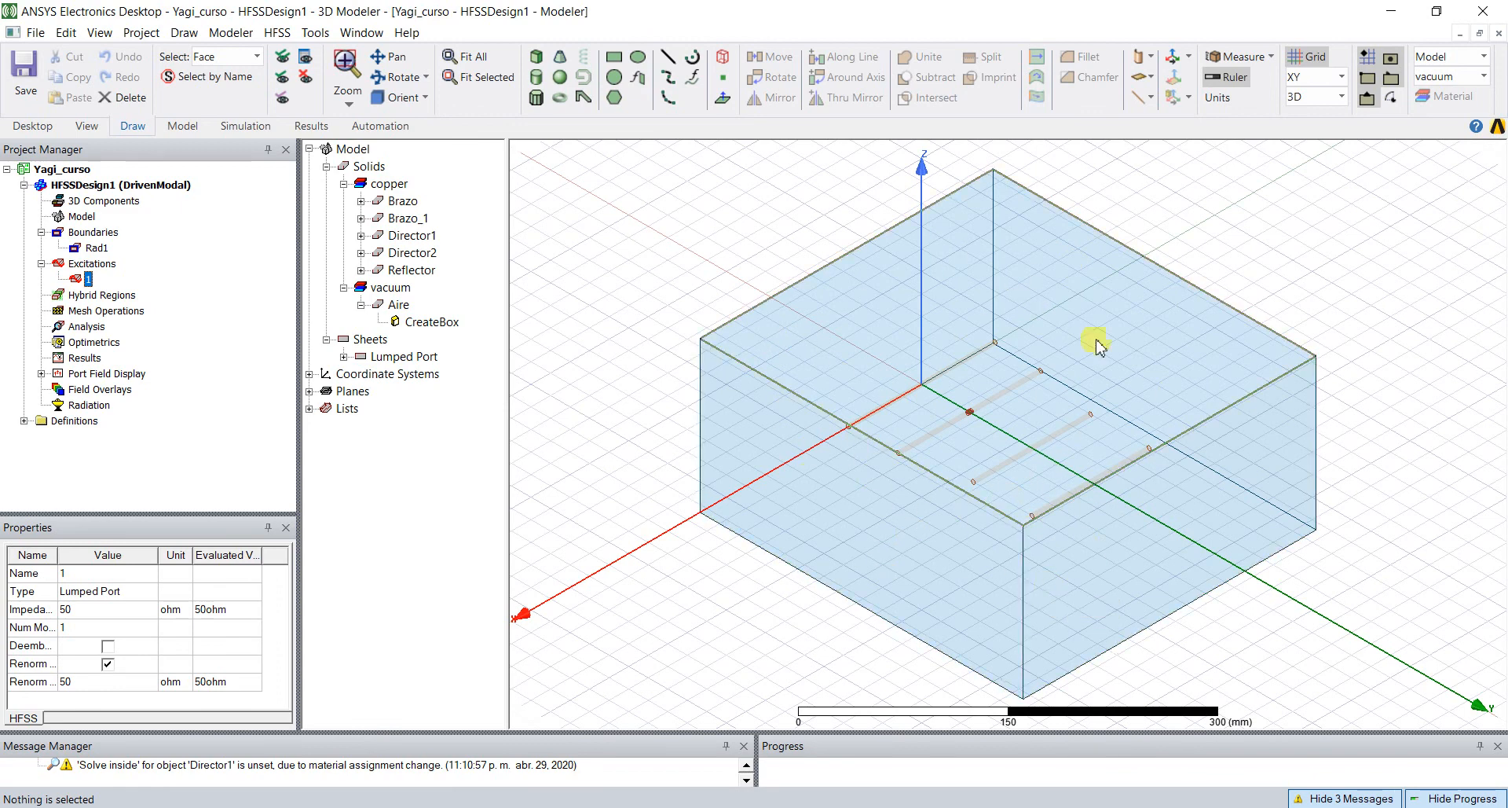
# - Hide the Aire box in the active view and fit the antenna elements in the window
pyautogui.click(309, 61)
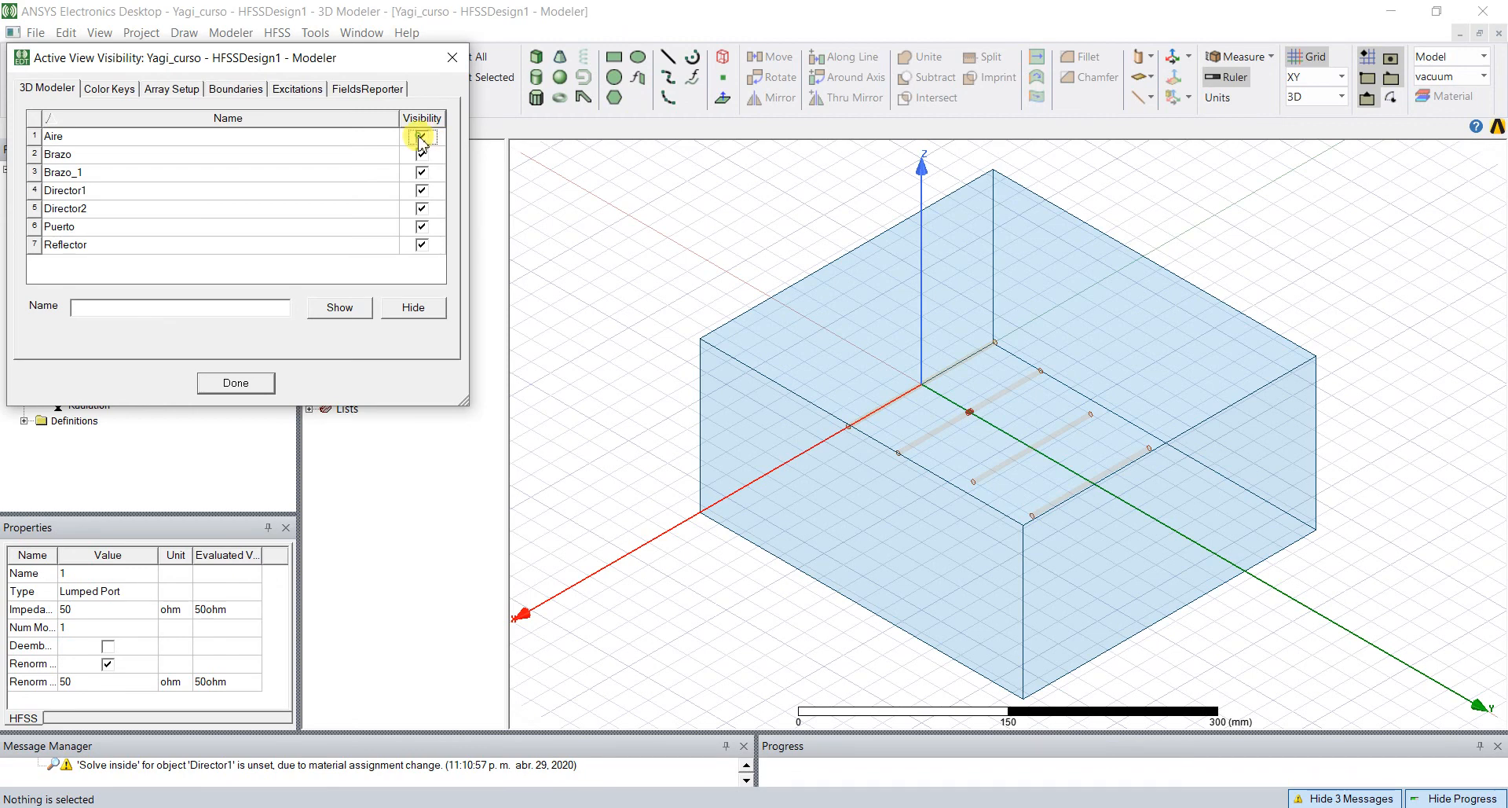
pyautogui.click(422, 136)
pyautogui.click(251, 391)
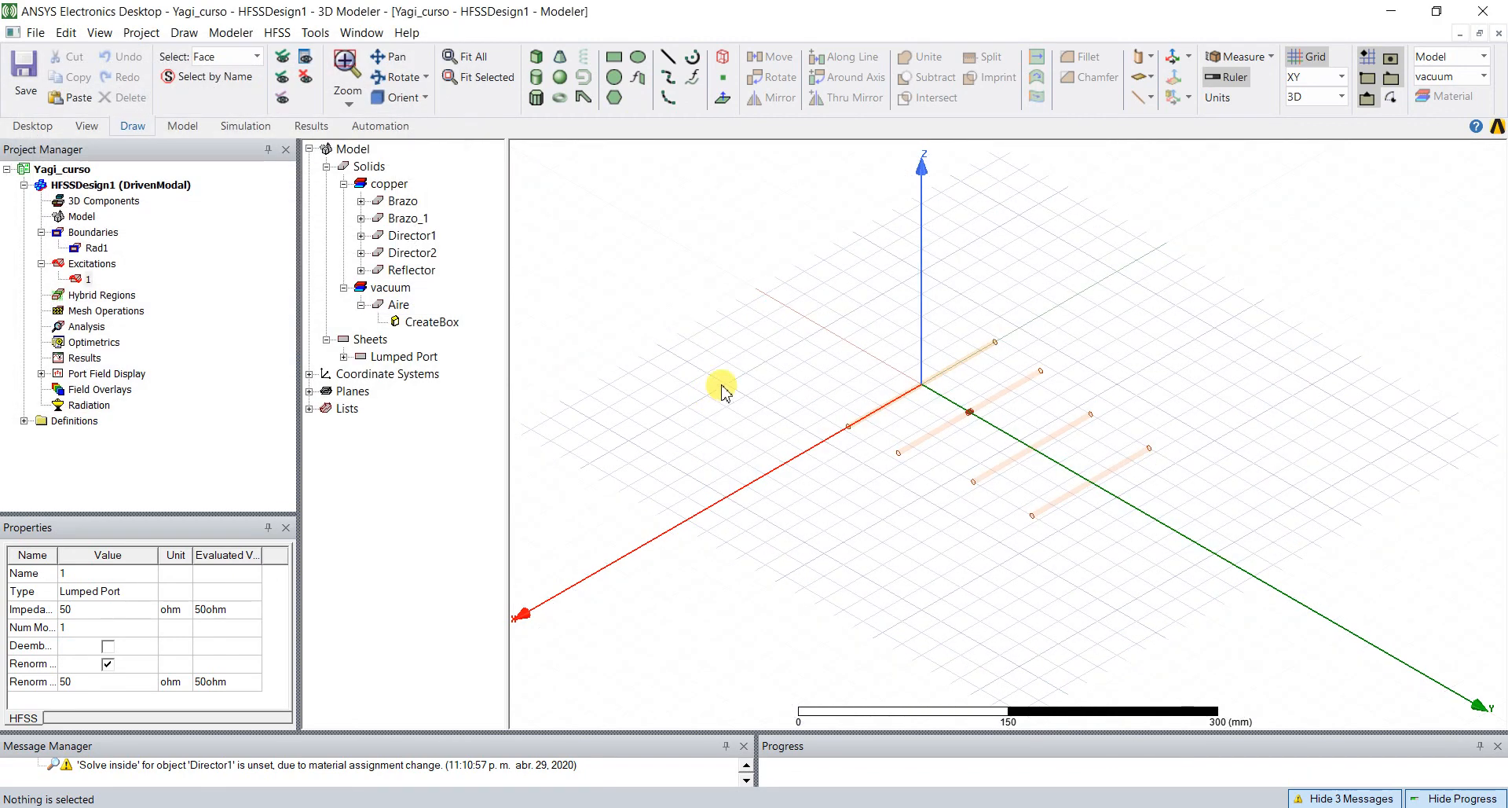
pyautogui.hotkey('ctrl', 'd')
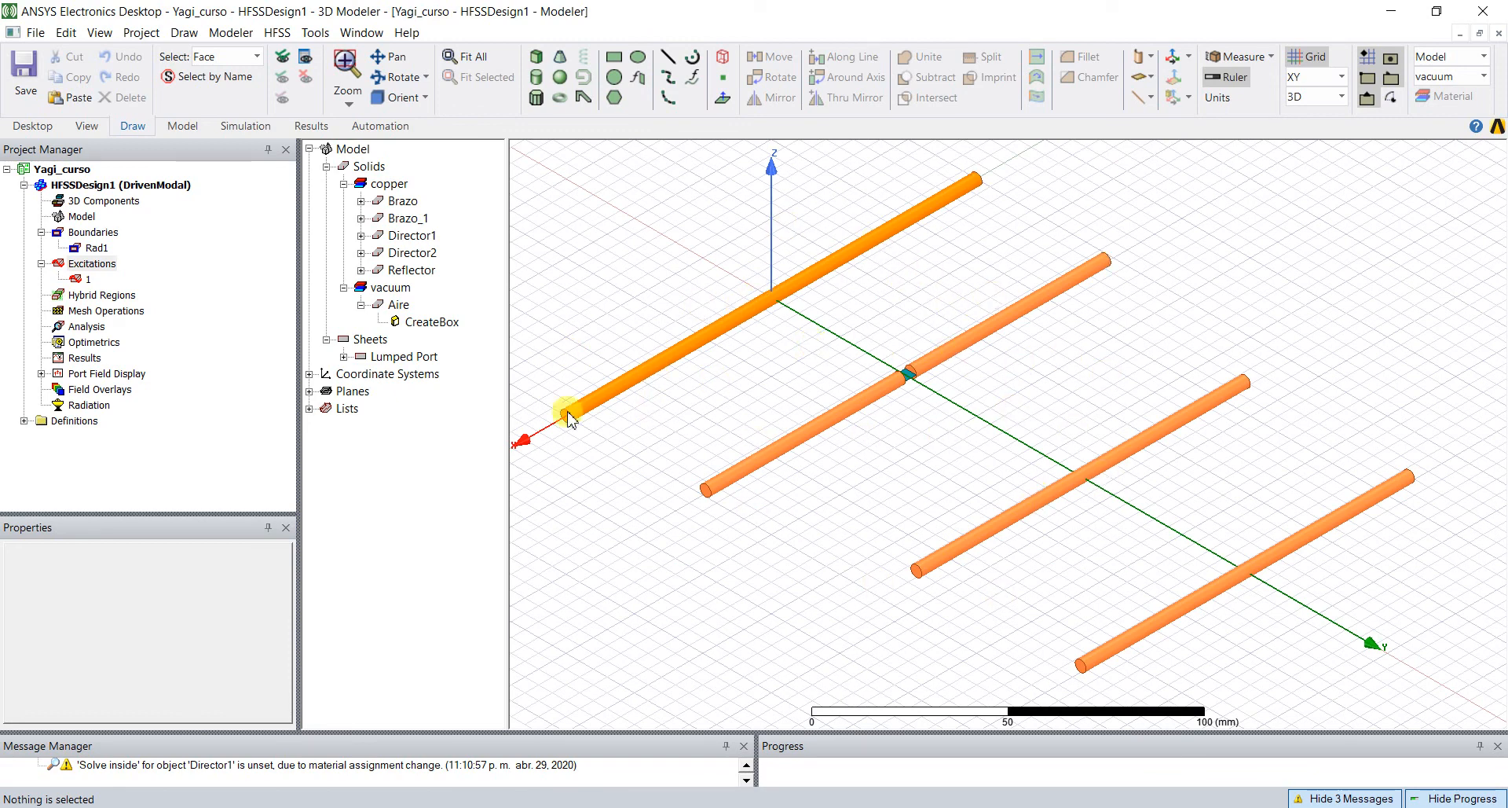
# - Add a driven solution setup with a single frequency of 1 GHz, 20 maximum passes and the default 0.02 maximum delta S
pyautogui.rightClick(89, 330)
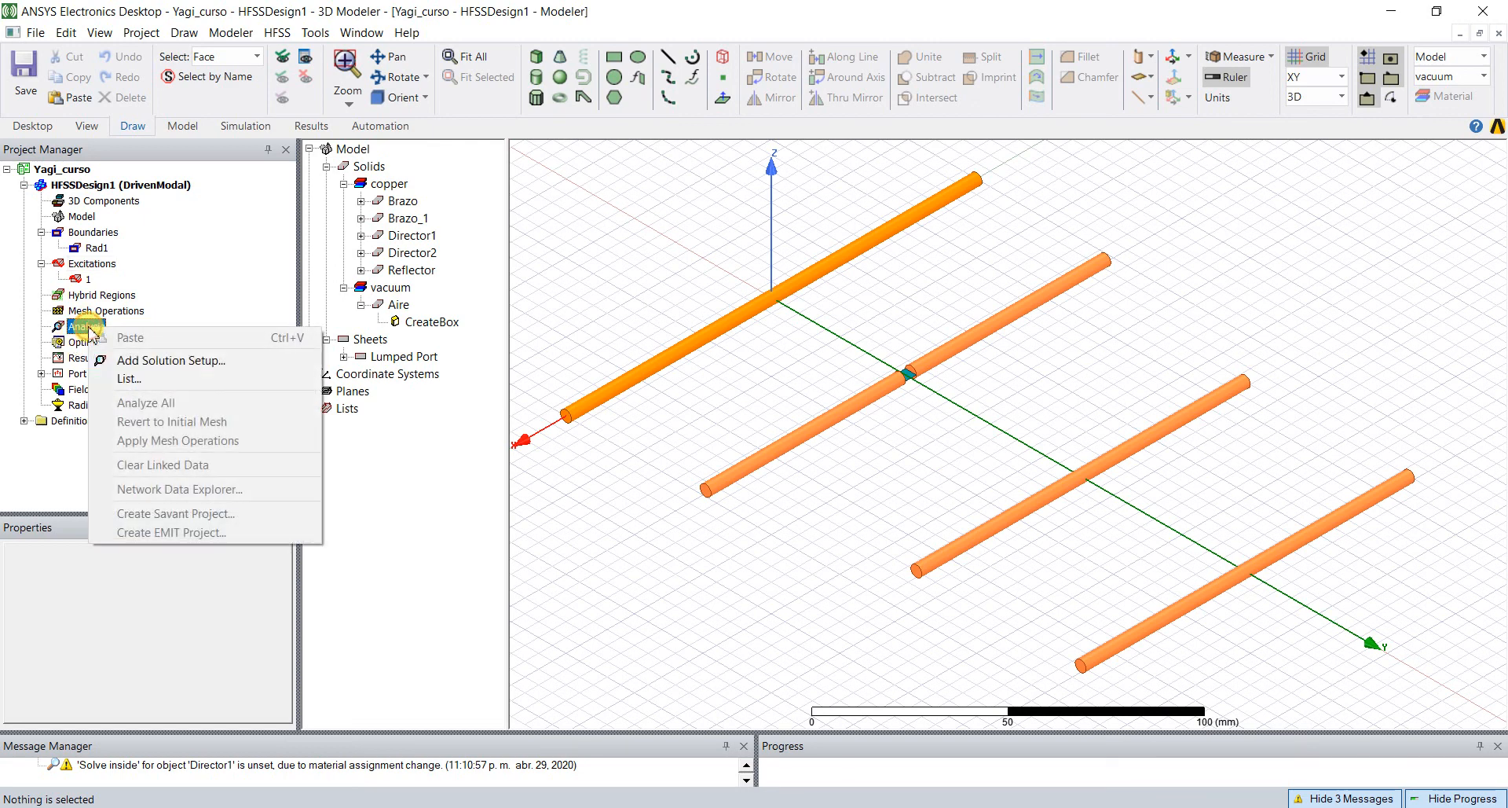
pyautogui.click(163, 360)
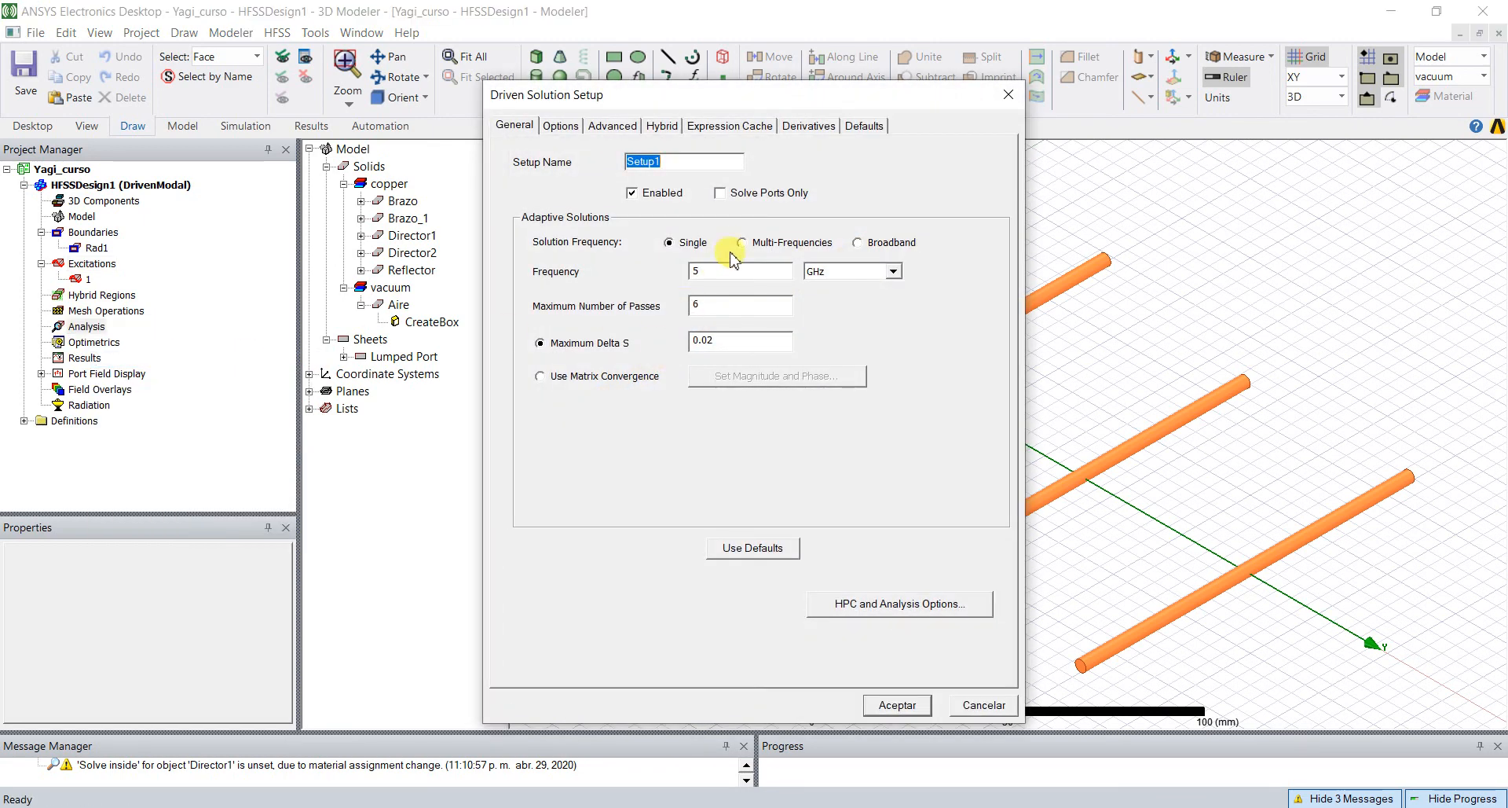
pyautogui.click(724, 276)
pyautogui.write('1')
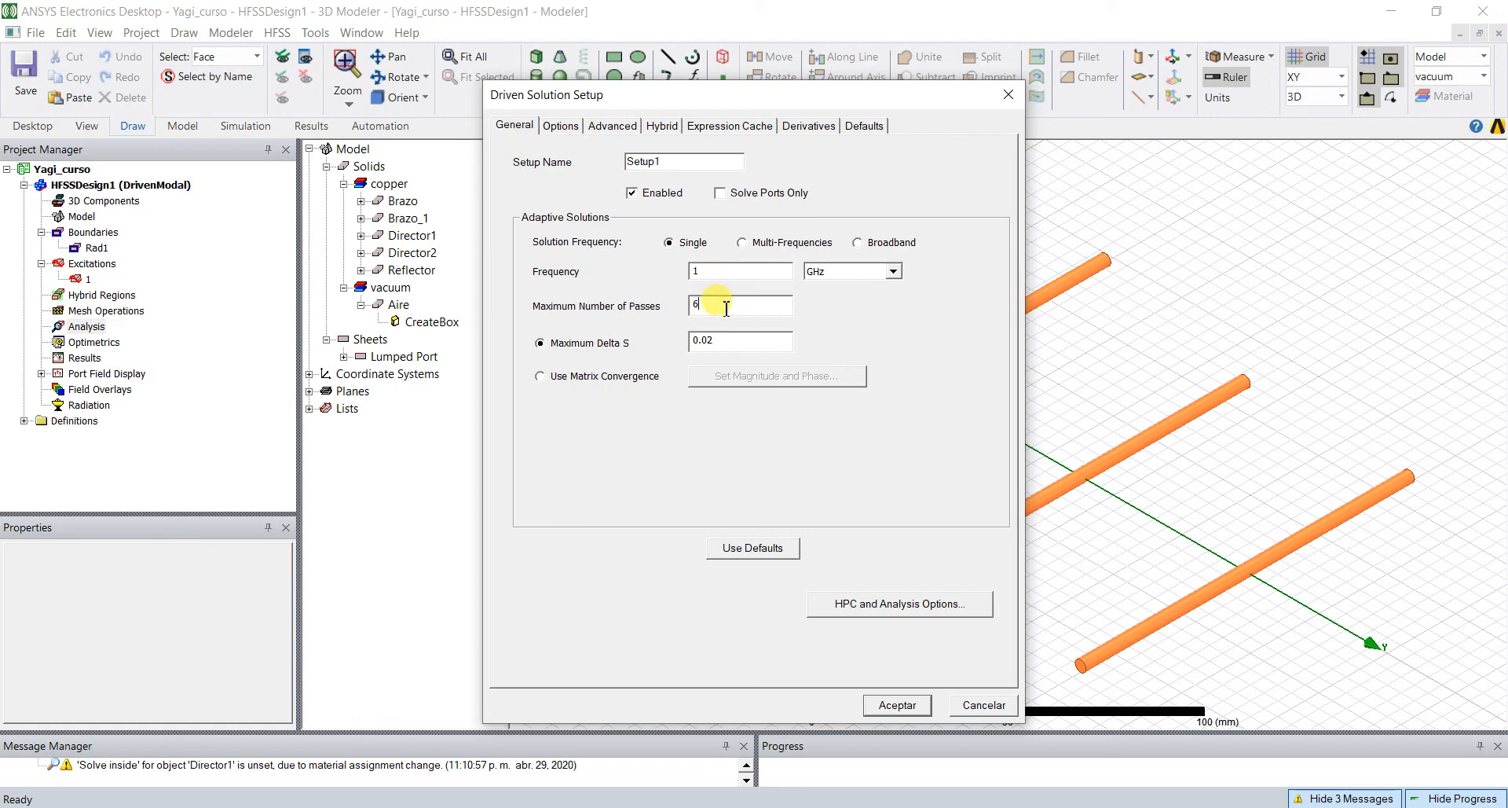
pyautogui.write('20')
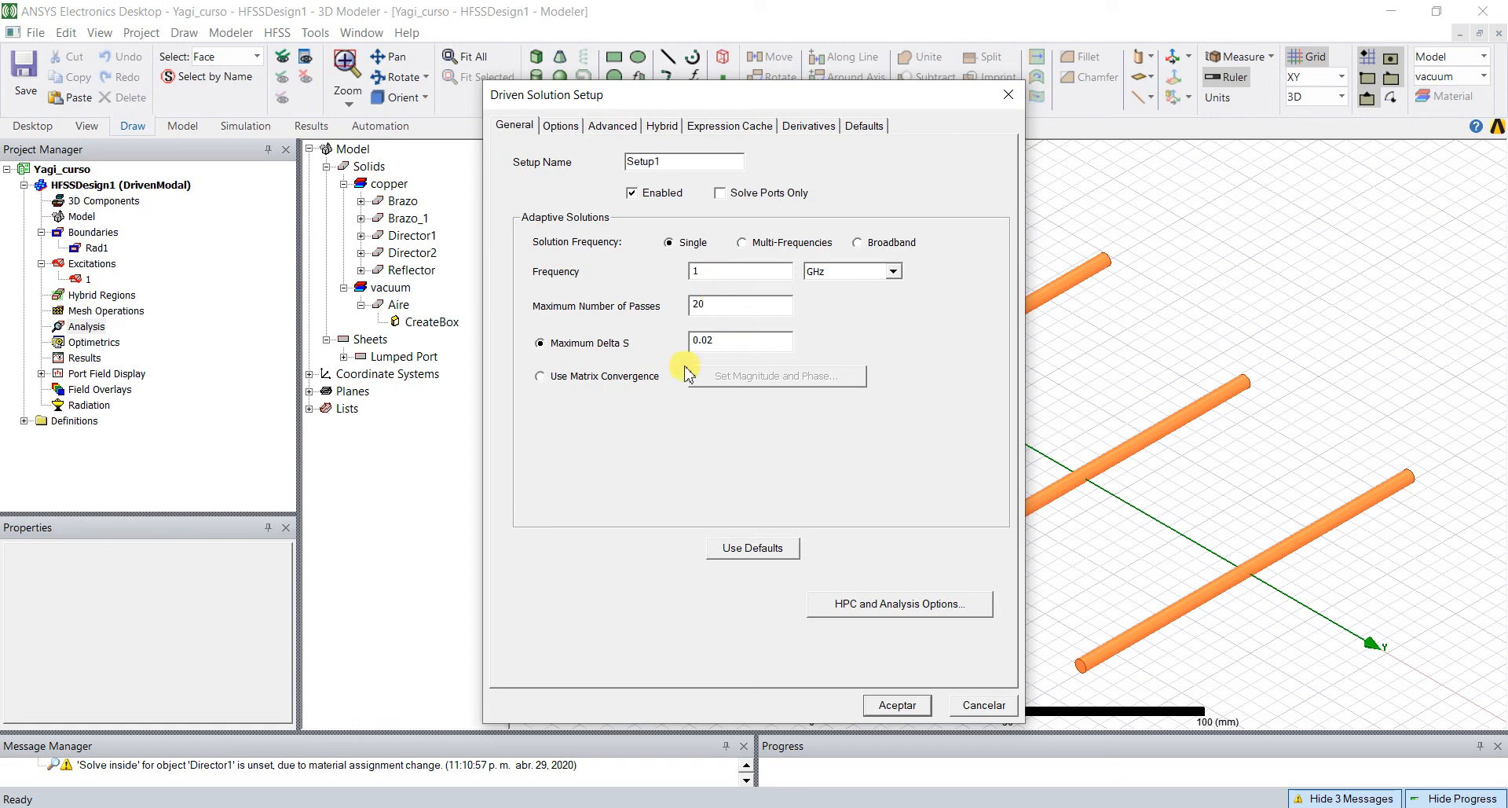
pyautogui.click(890, 704)
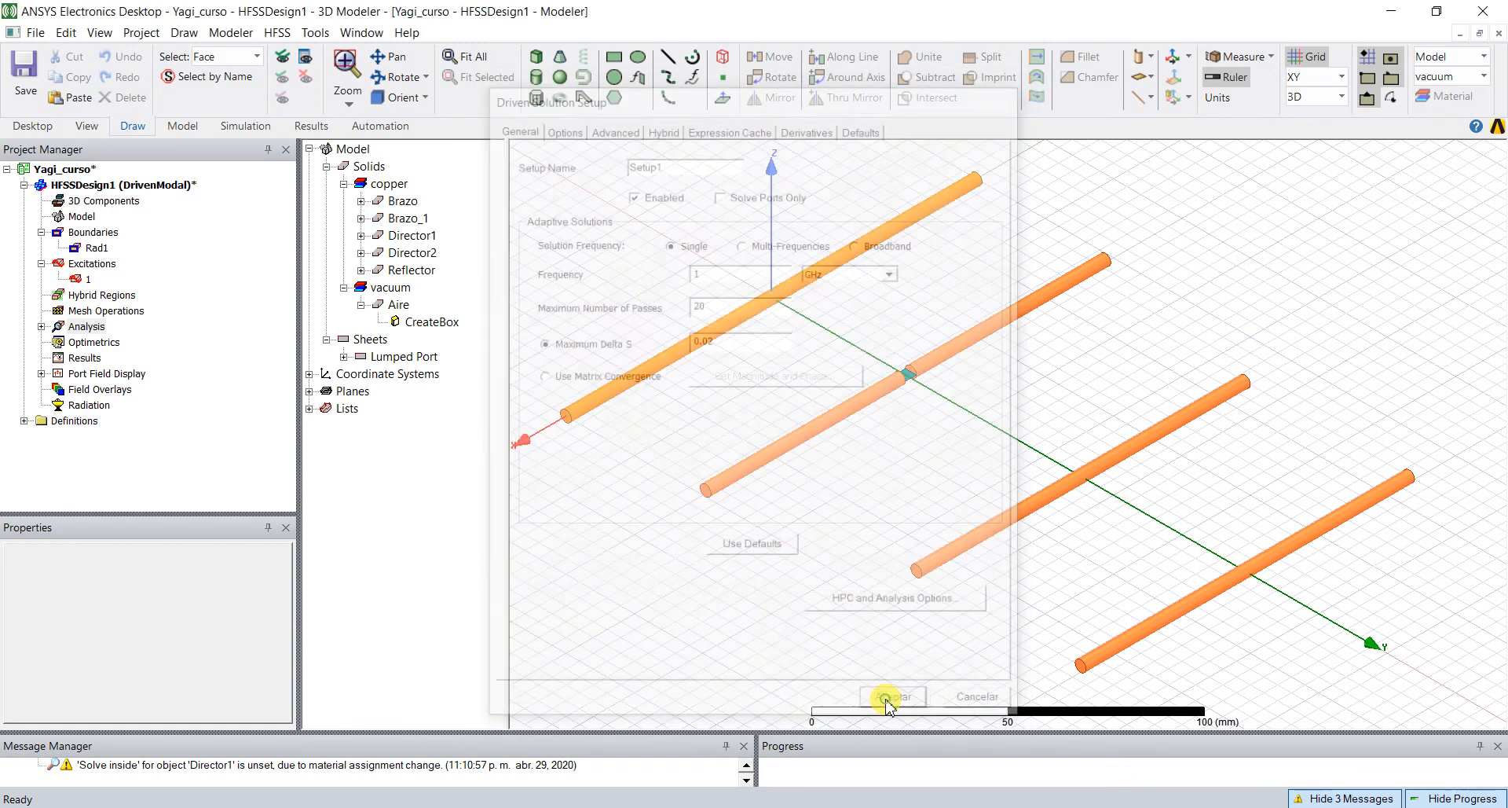
# - Add an interpolating frequency sweep to Setup1 from 0.01 GHz to 2 GHz, keeping the linear count of 451 points
pyautogui.doubleClick(59, 326)
pyautogui.click(108, 347)
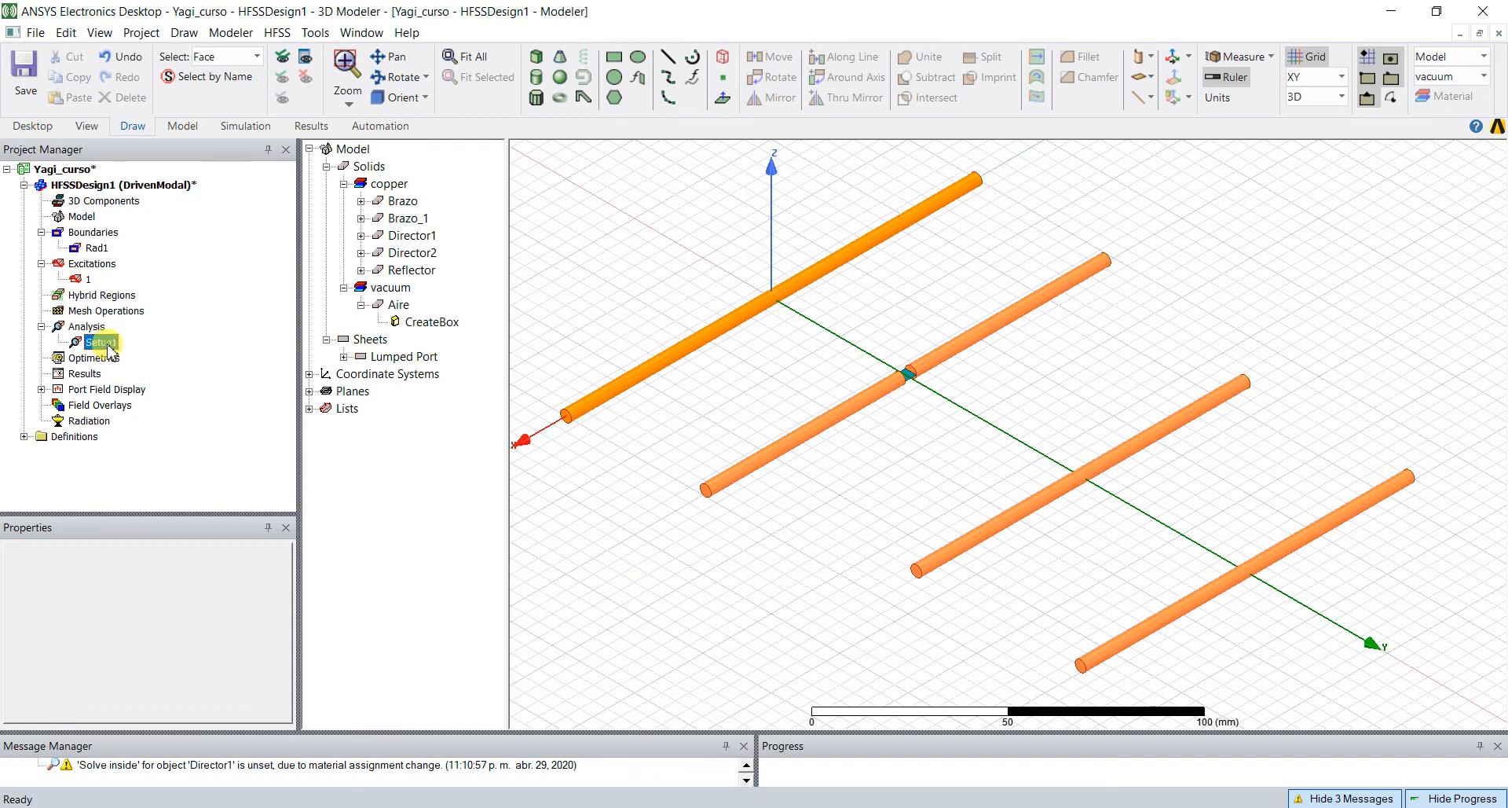
pyautogui.rightClick(108, 346)
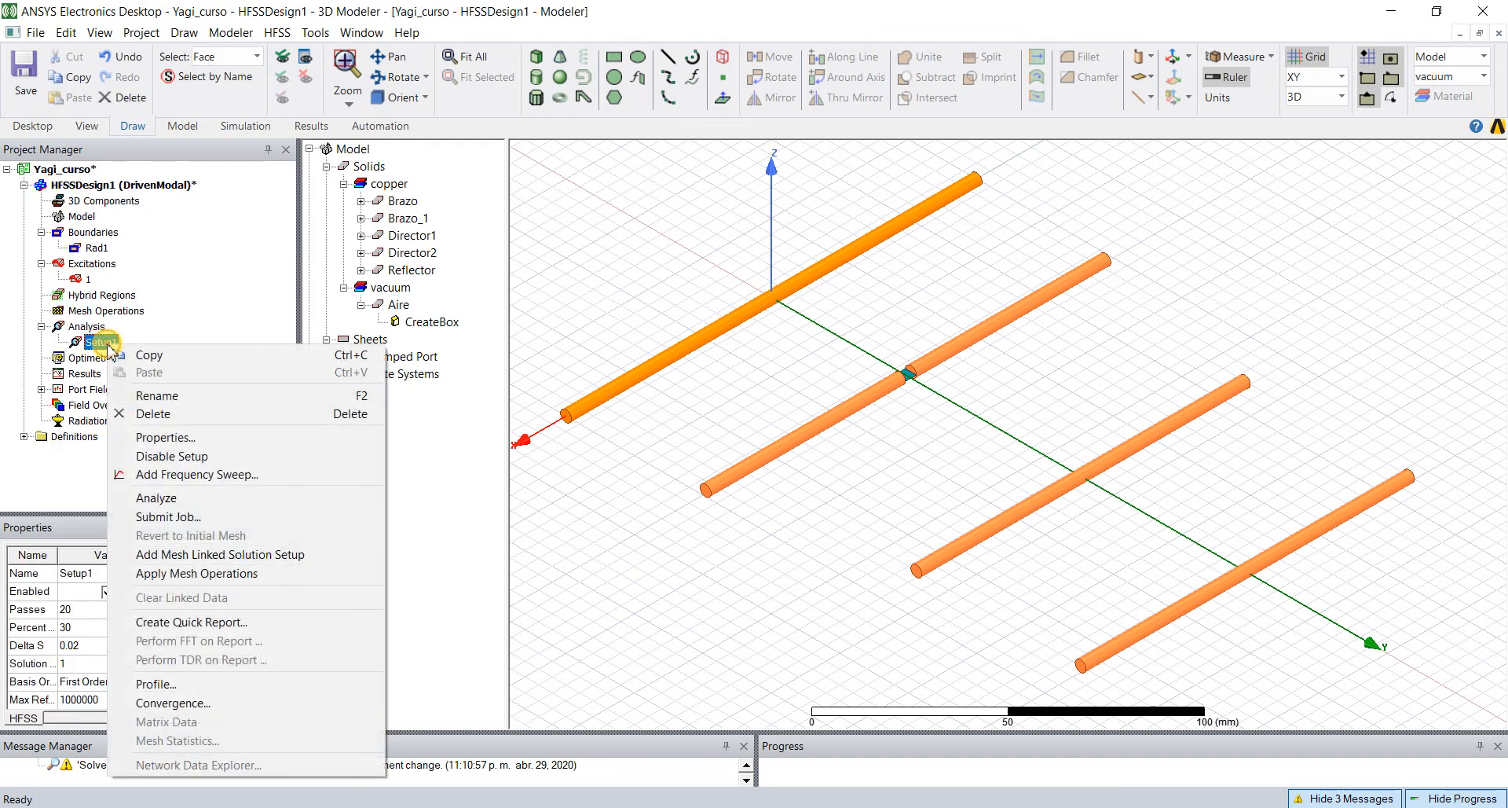
pyautogui.click(235, 474)
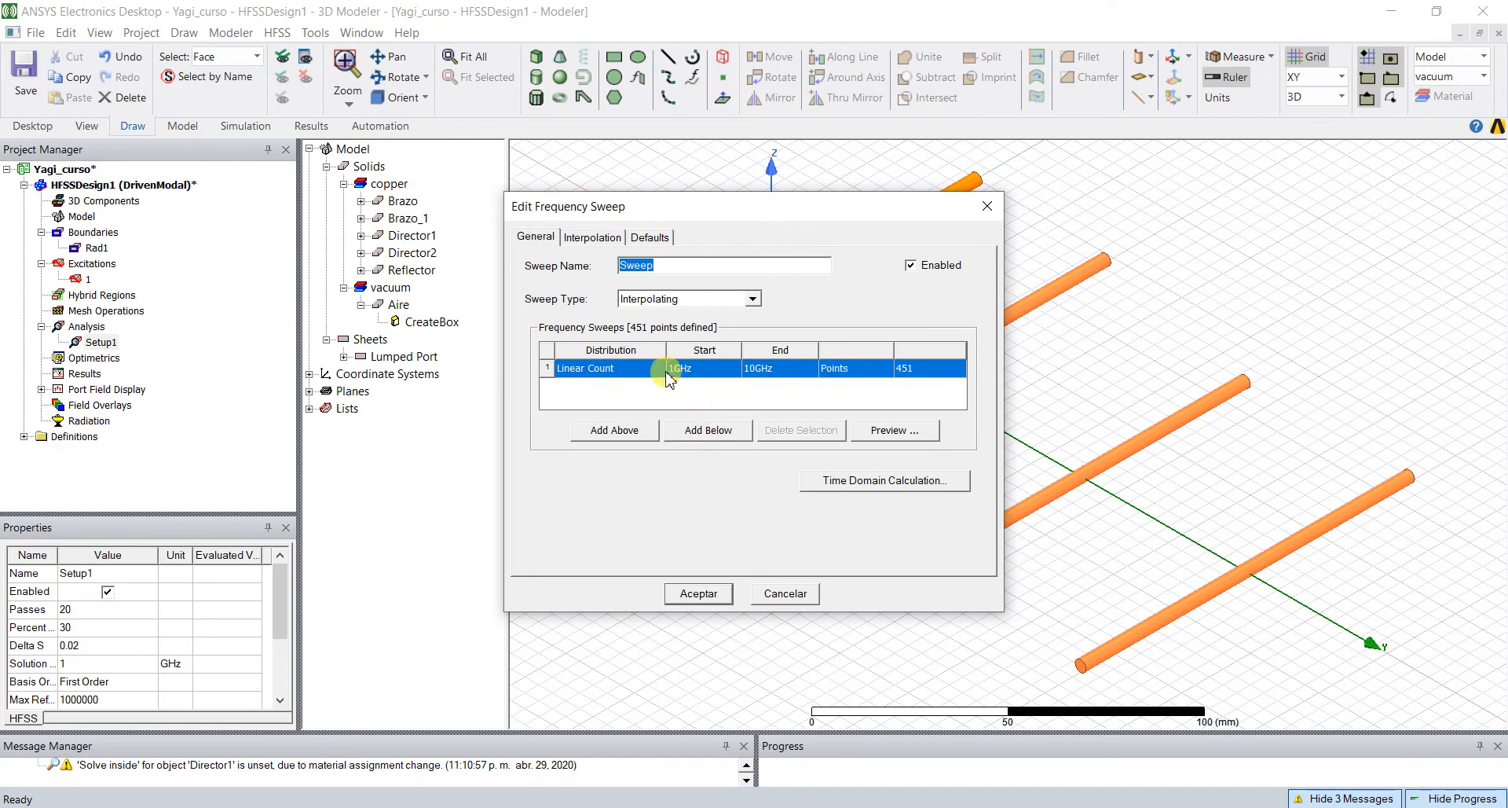
pyautogui.click(666, 375)
pyautogui.click(672, 371)
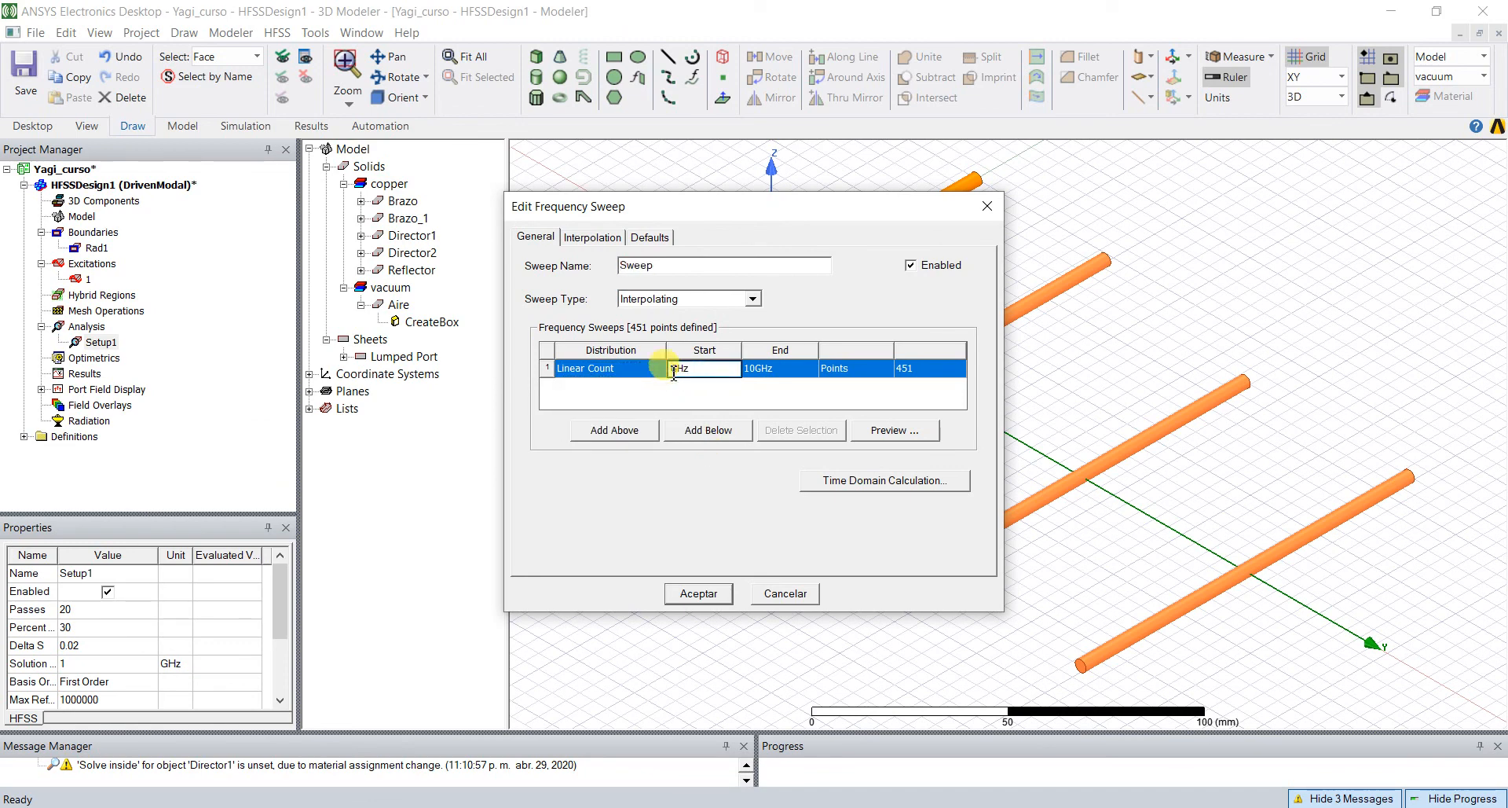
pyautogui.write('0.01')
pyautogui.click(756, 376)
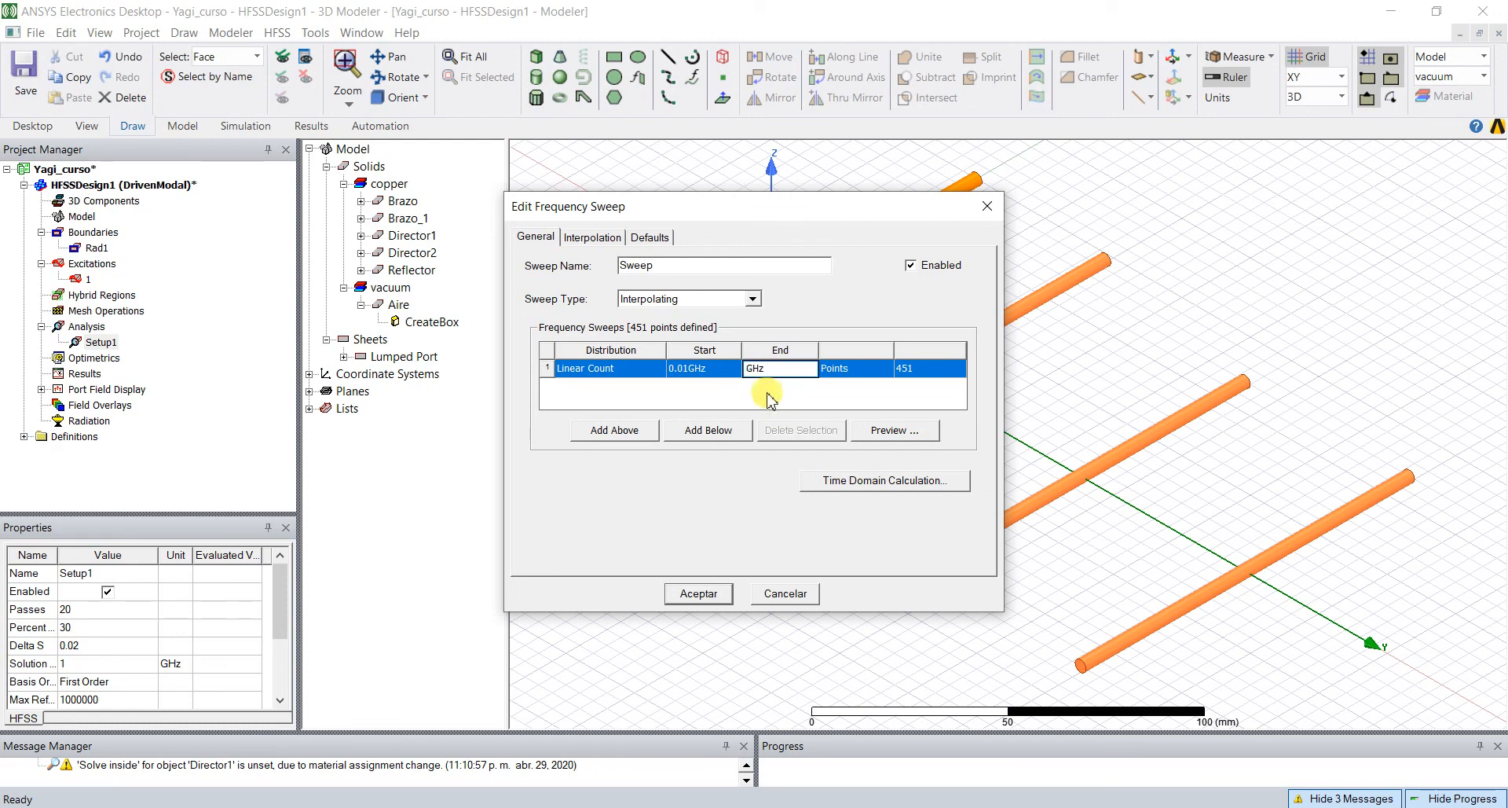
pyautogui.write('2')
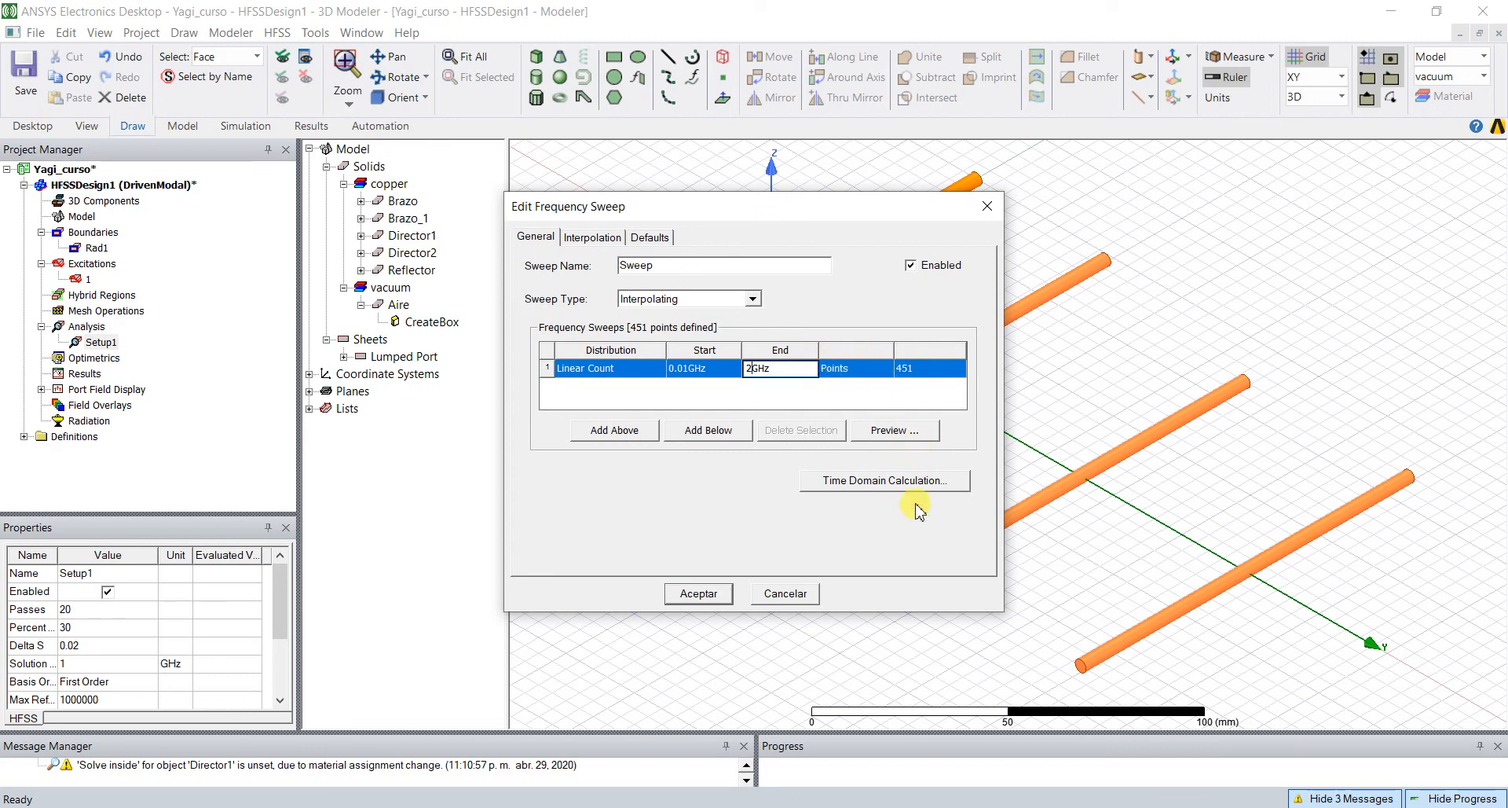
pyautogui.click(916, 376)
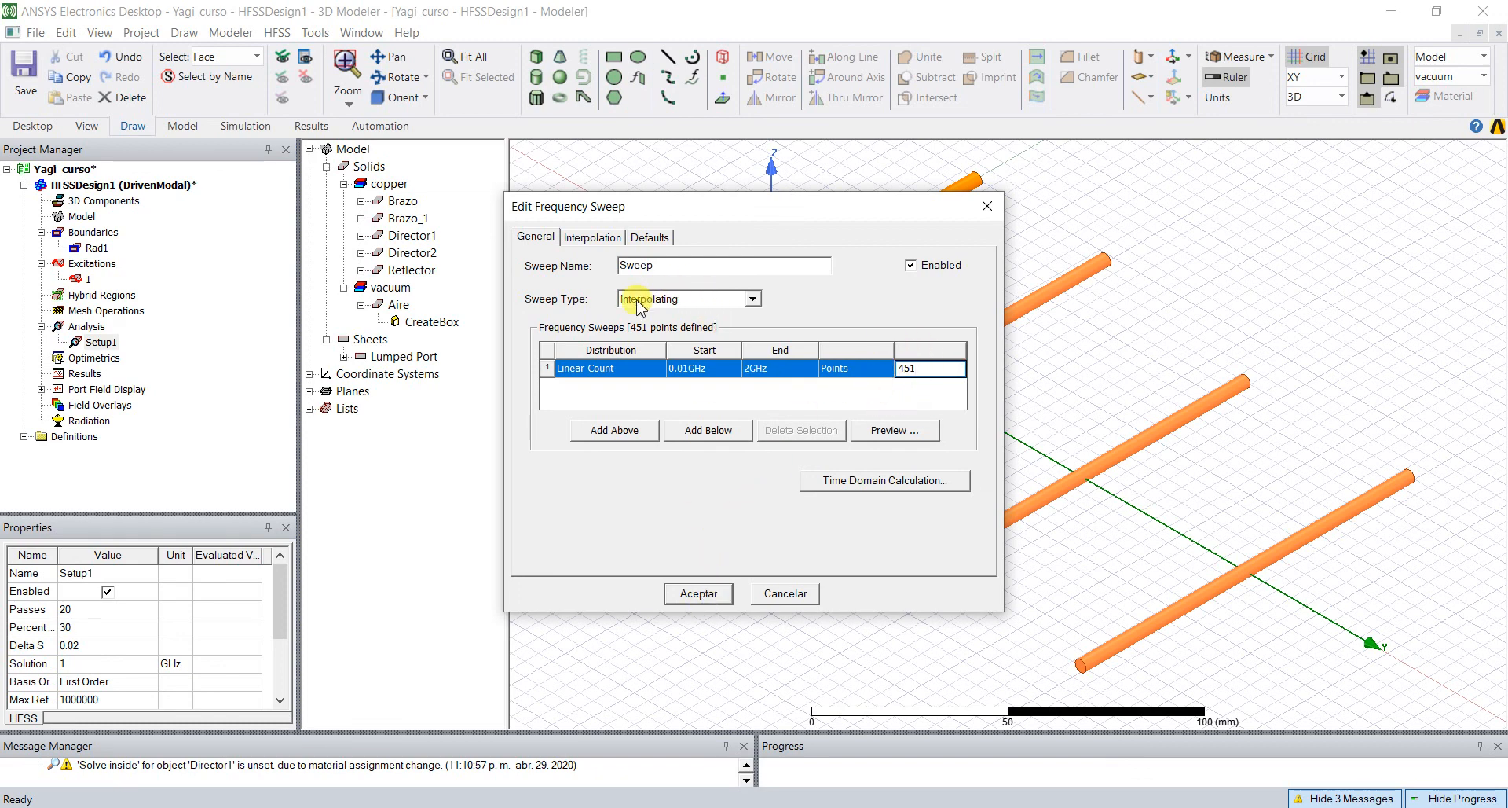
pyautogui.click(697, 594)
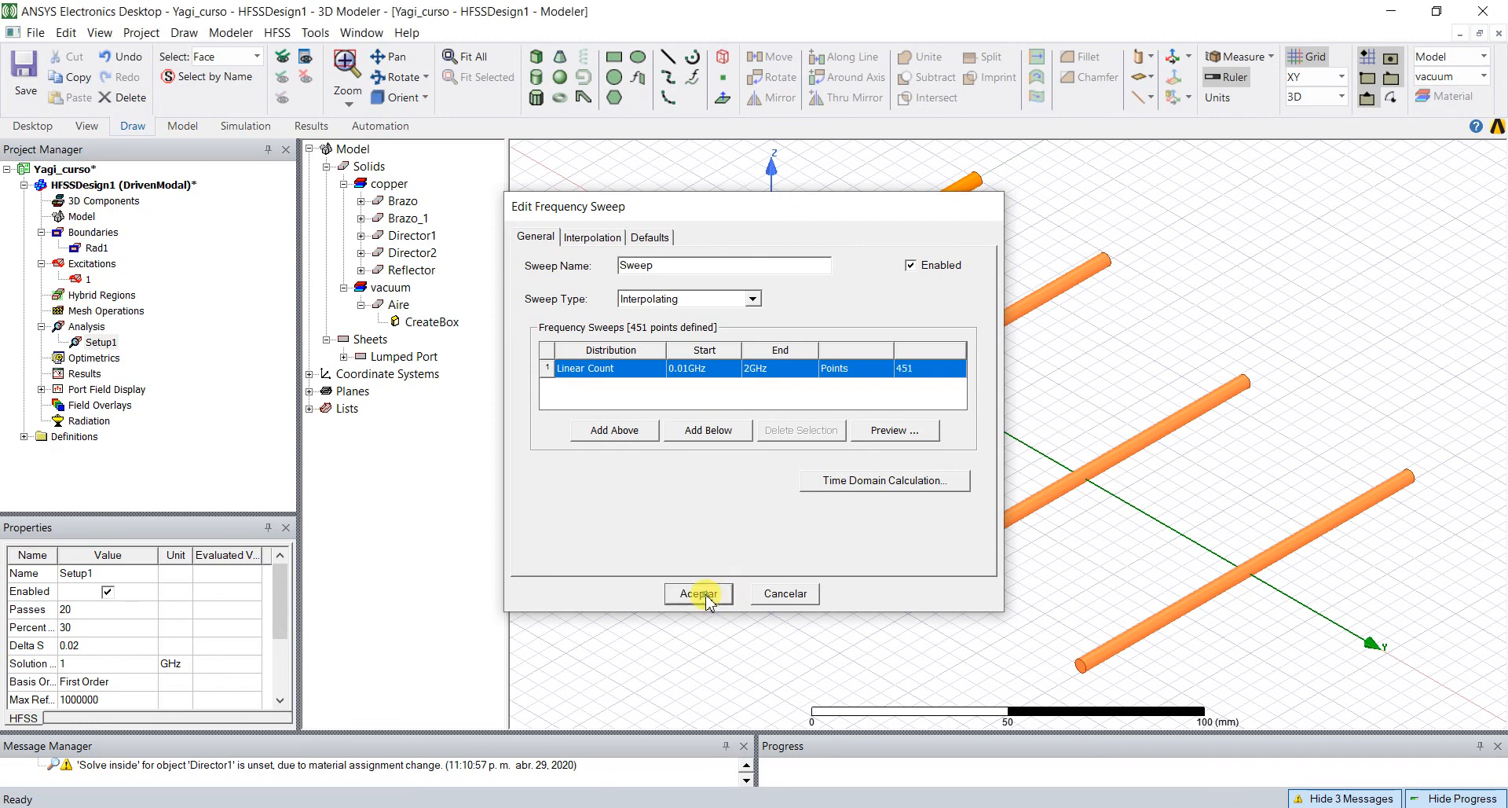
# - Save the project and run the validation check on the design
pyautogui.click(32, 51)
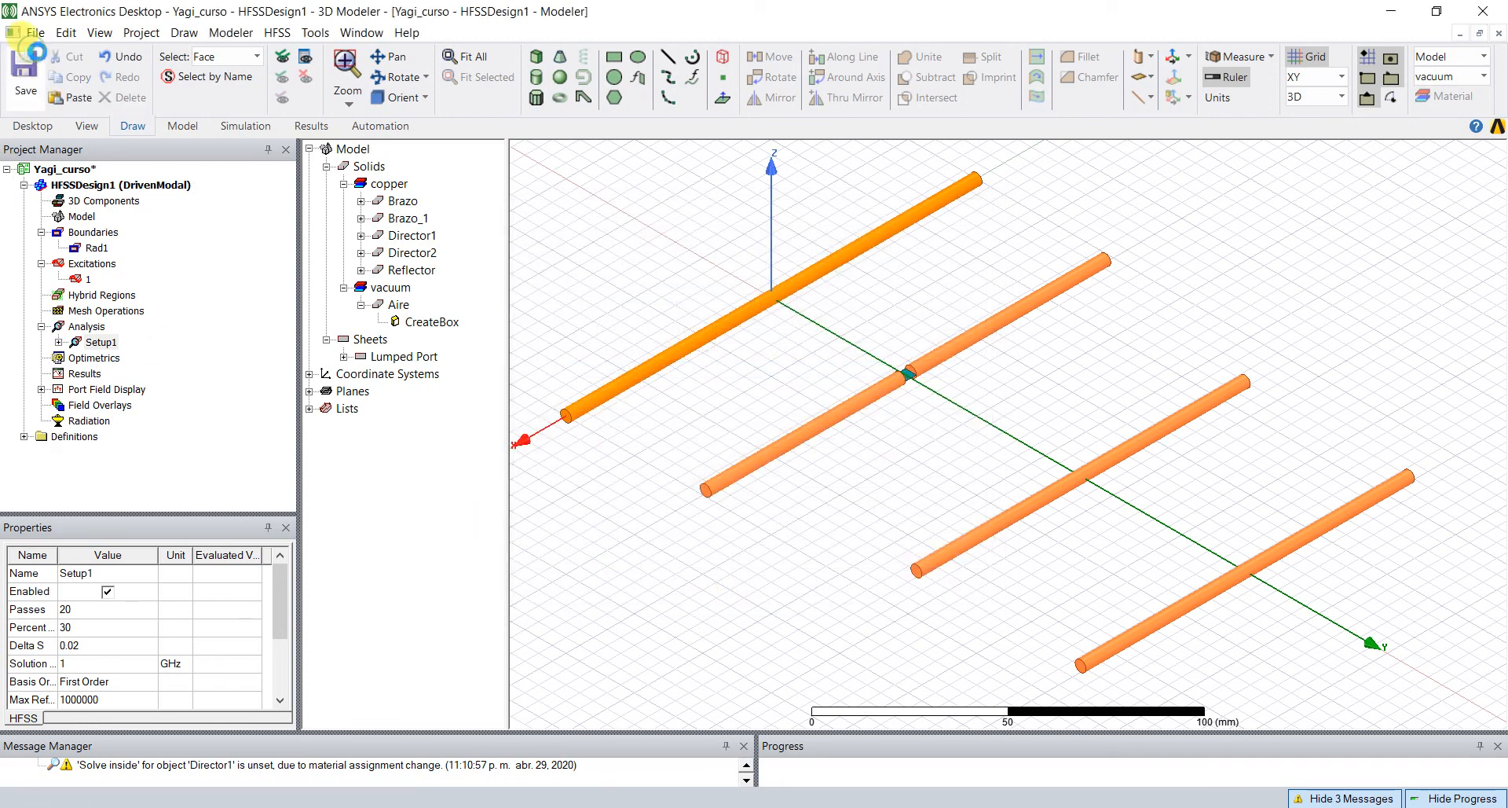
pyautogui.click(245, 129)
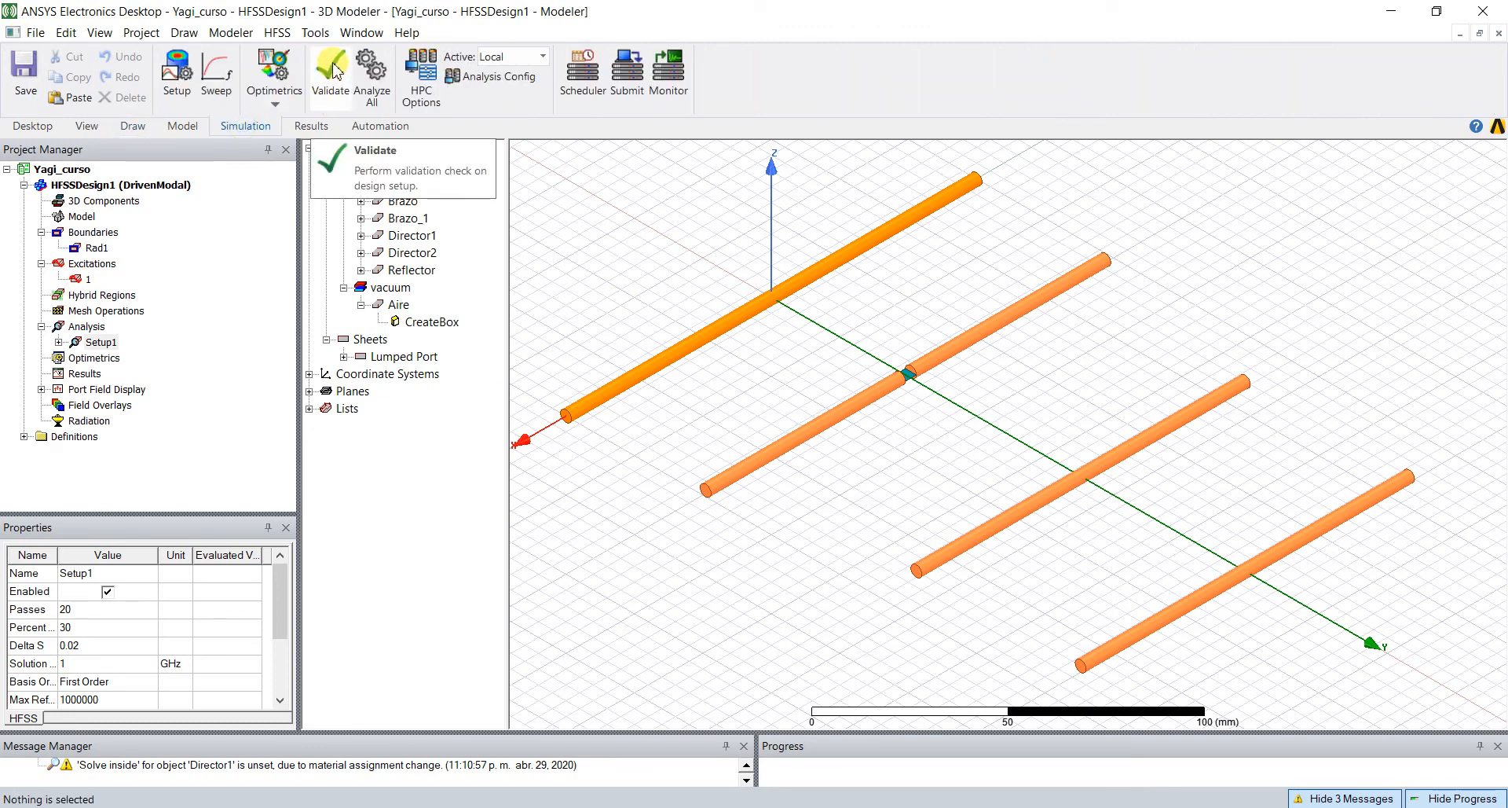
pyautogui.click(331, 75)
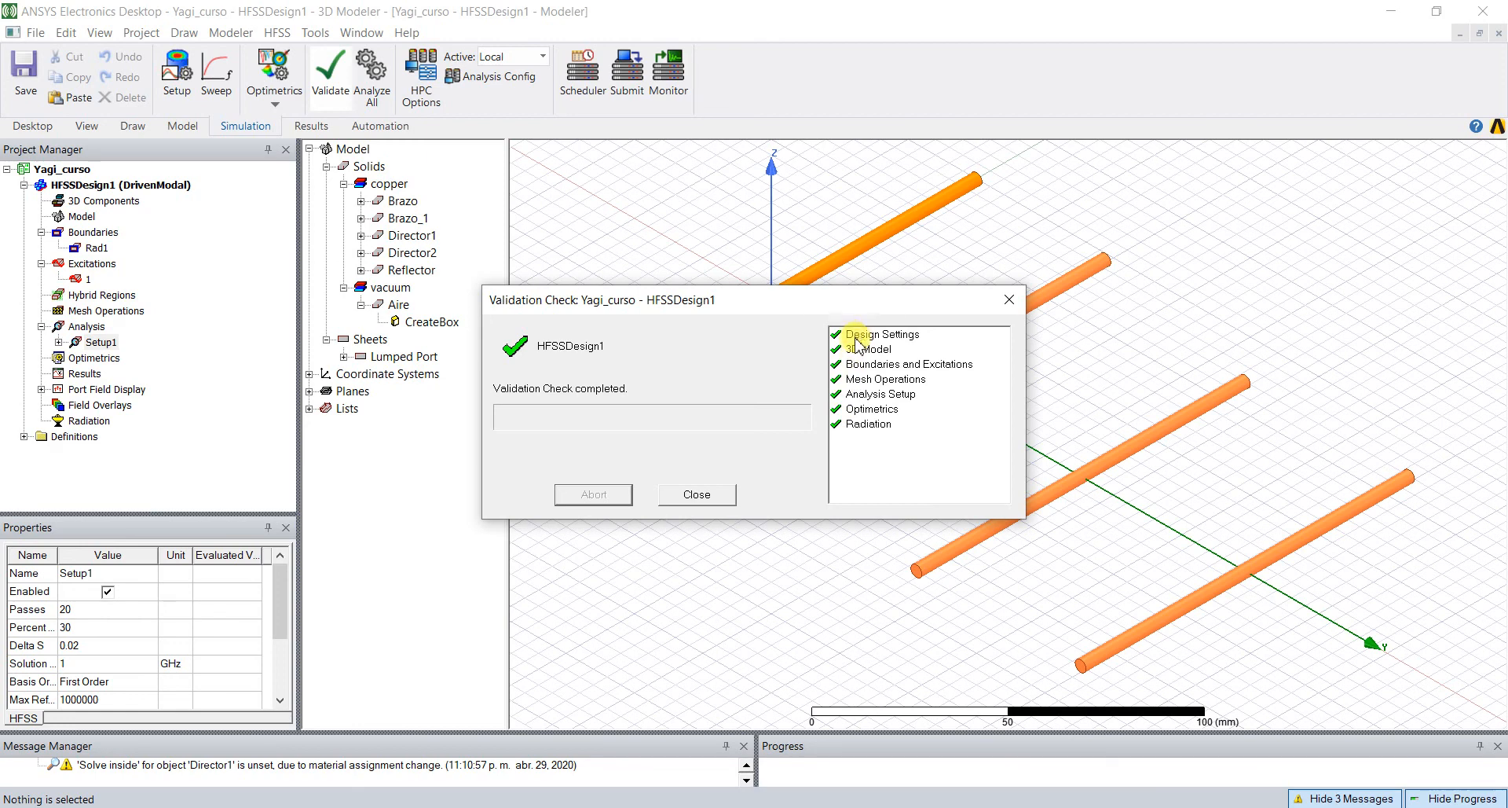
pyautogui.click(717, 495)
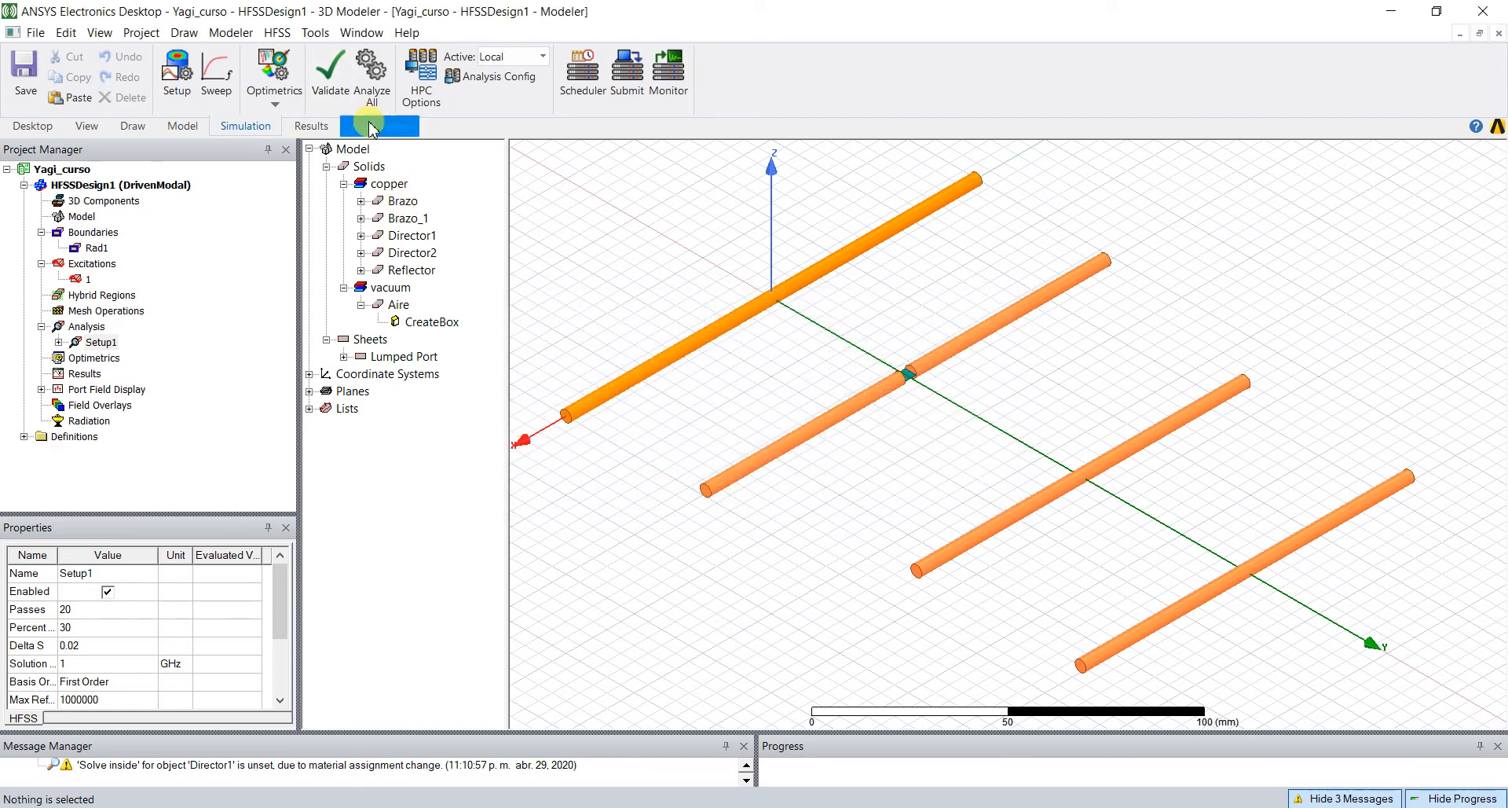
# - Analyze all setups and enlarge the message area to read the latest simulation messages
pyautogui.click(370, 79)
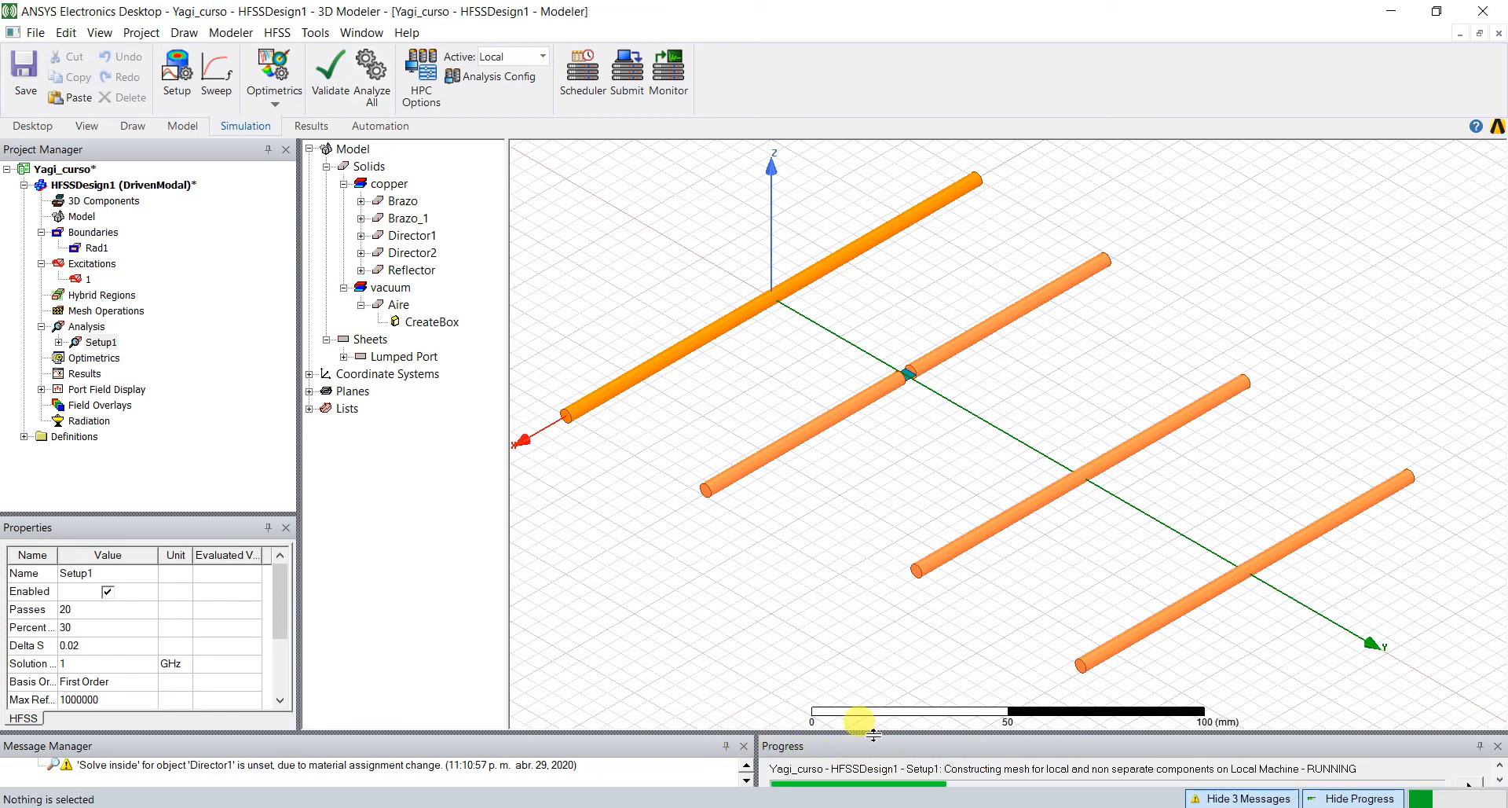
pyautogui.moveTo(874, 733); pyautogui.dragTo(857, 693)
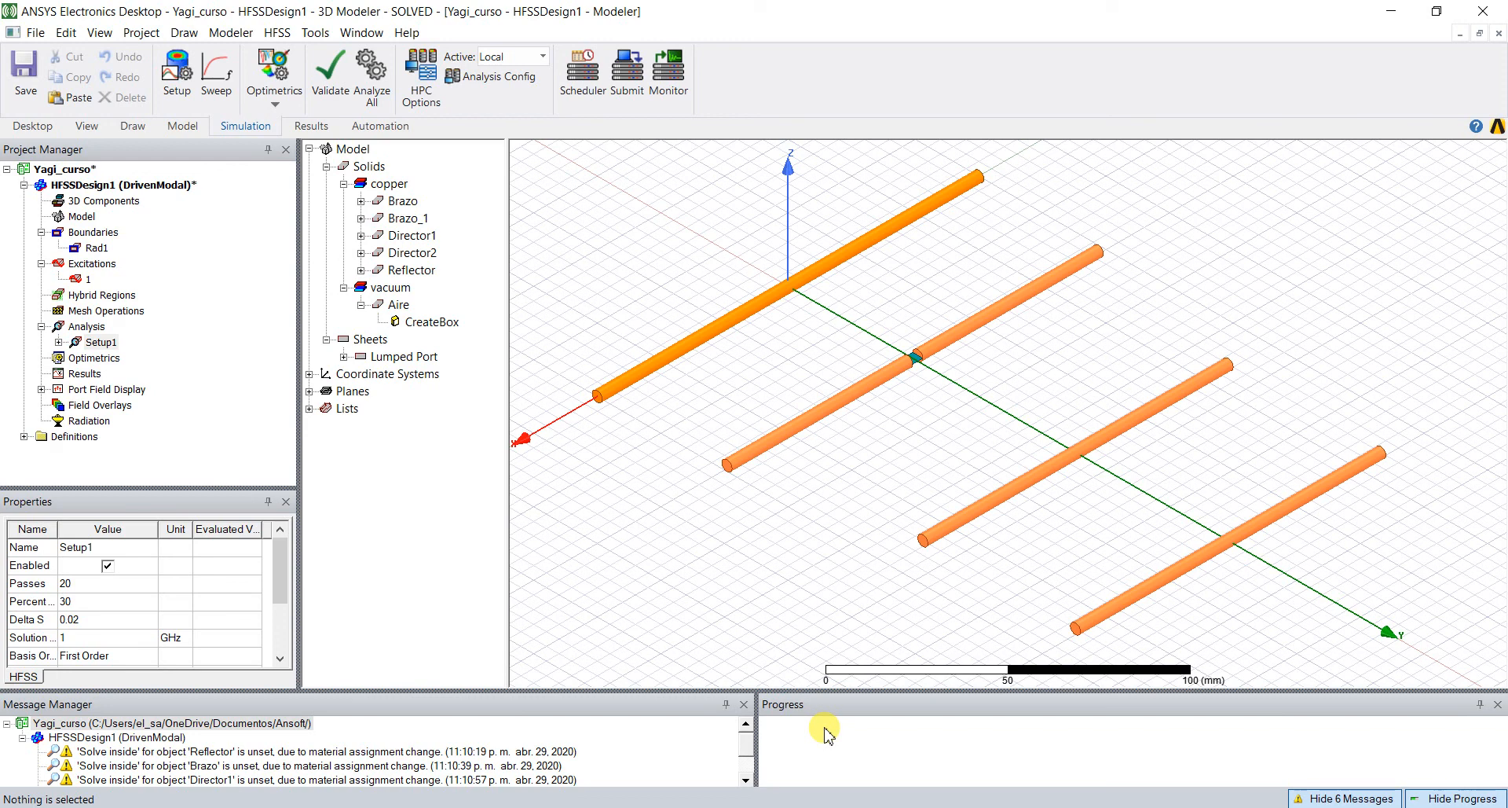
pyautogui.click(745, 778)
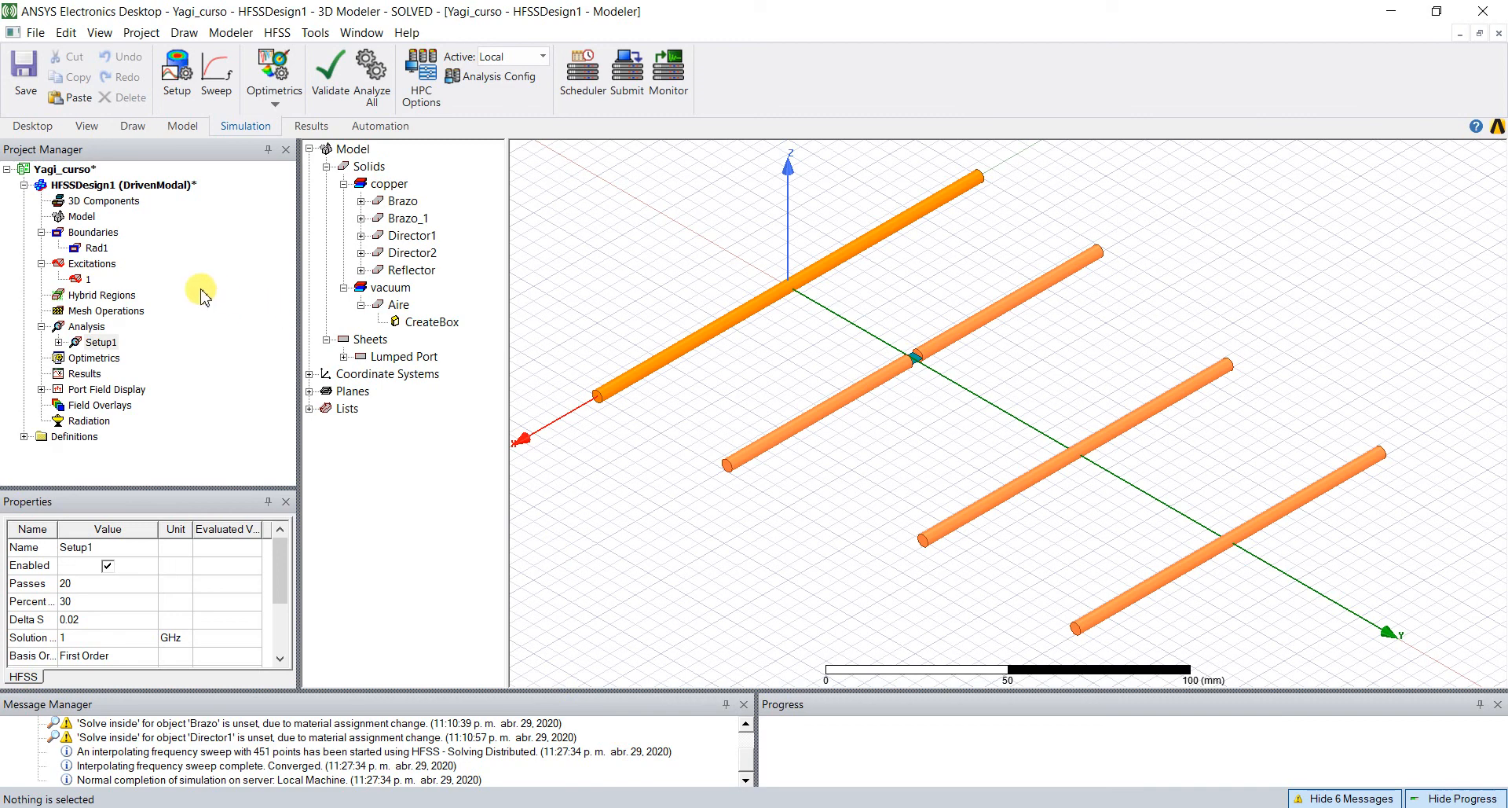
# - Create a rectangular modal solution data plot of S(1,1) in dB over all frequencies from Setup1's sweep
pyautogui.rightClick(87, 375)
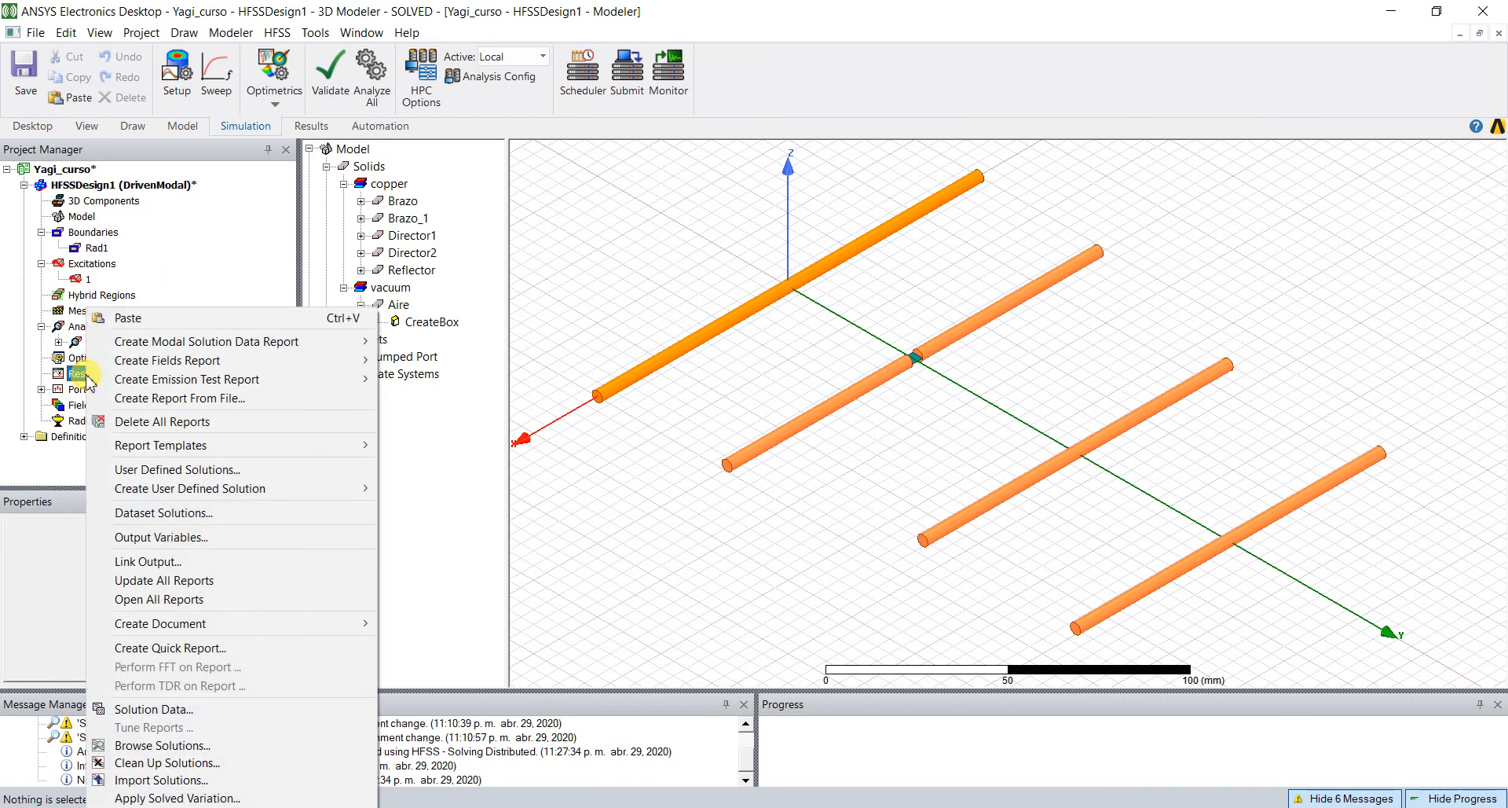
pyautogui.moveTo(279, 340)
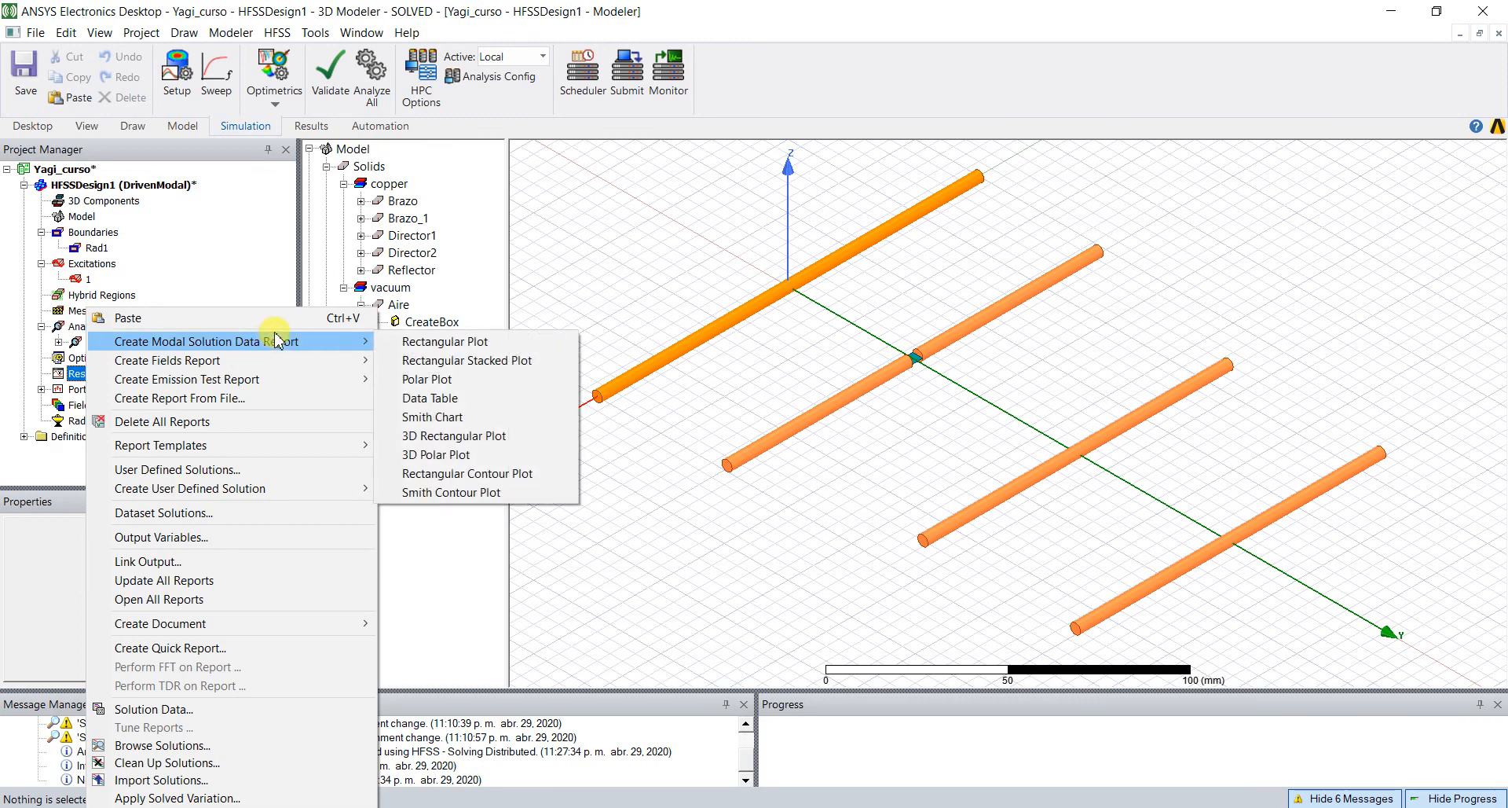
pyautogui.click(439, 341)
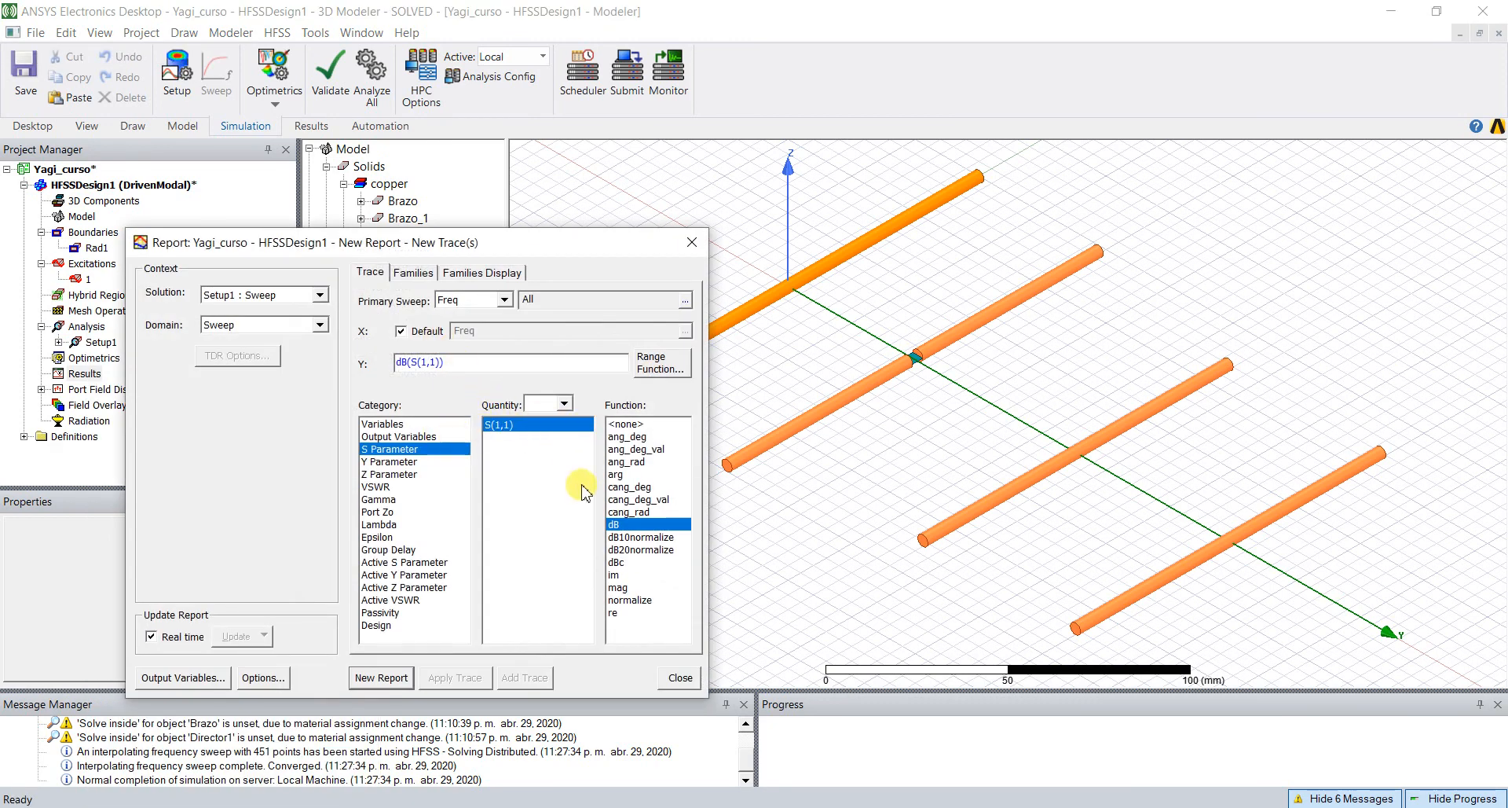
pyautogui.click(393, 678)
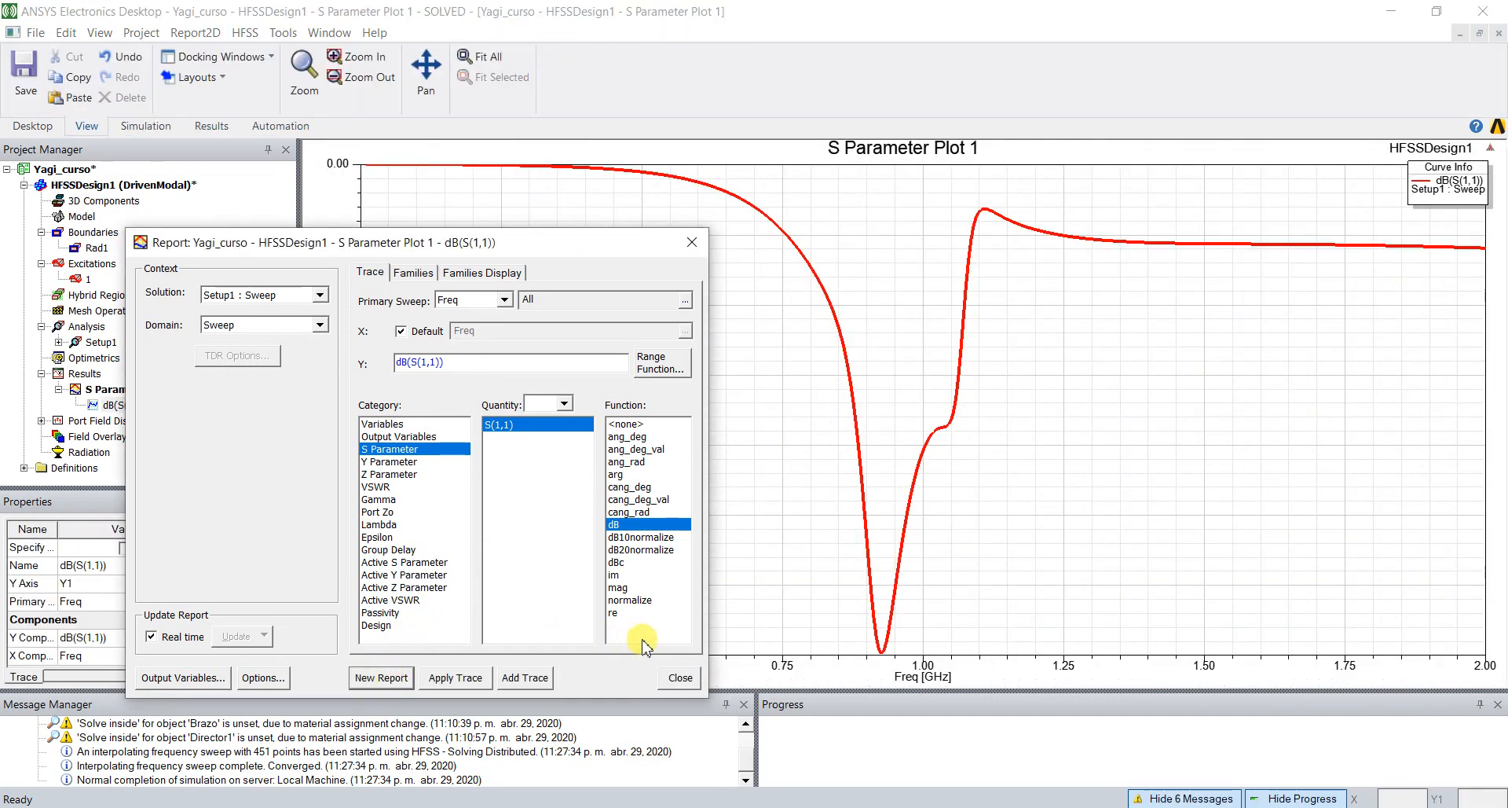
pyautogui.click(680, 677)
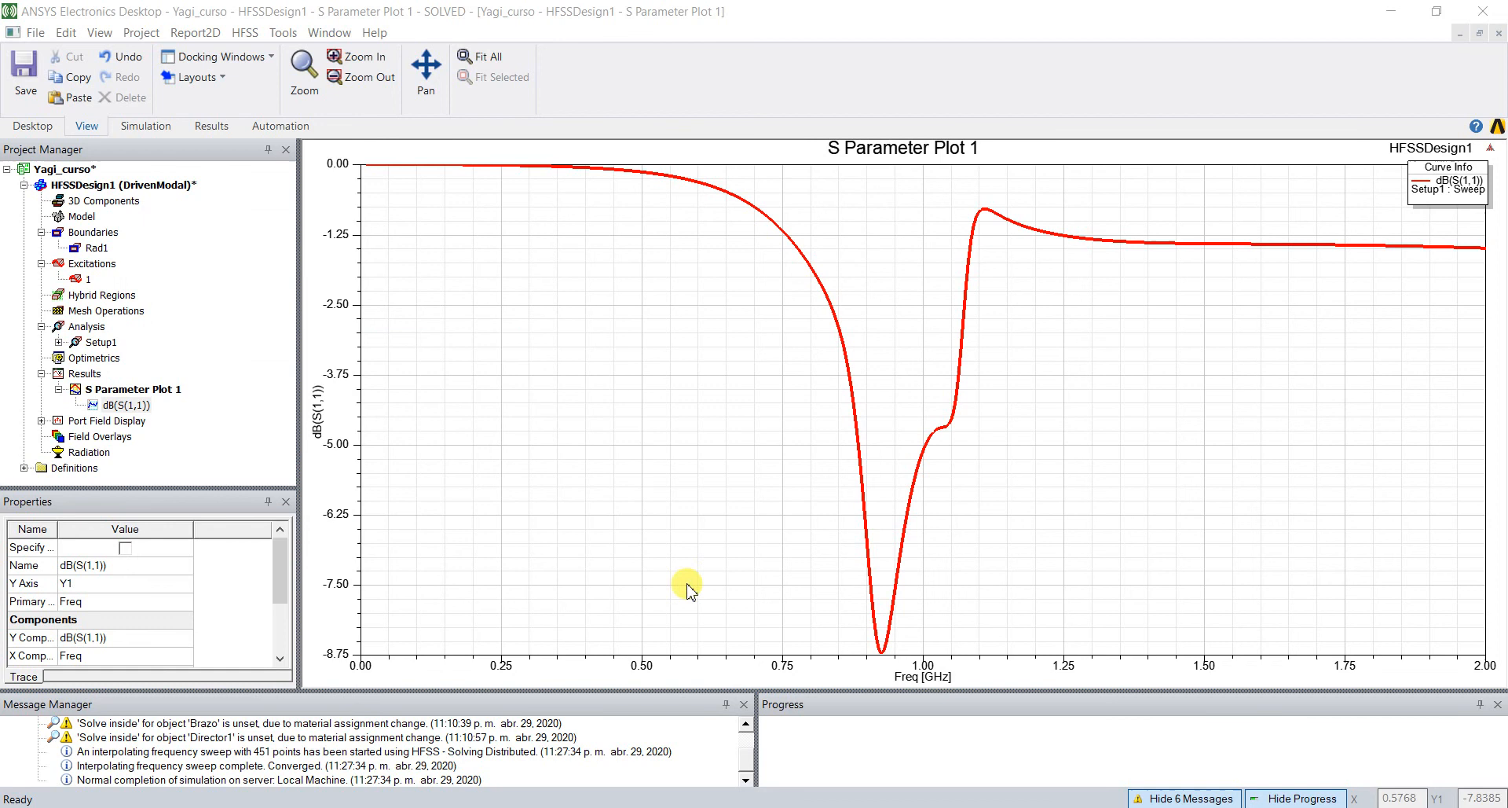
# - Place a marker at the lowest dip of the dB(S(1,1)) curve, about 0.925 GHz, and save the project
pyautogui.click(692, 540)
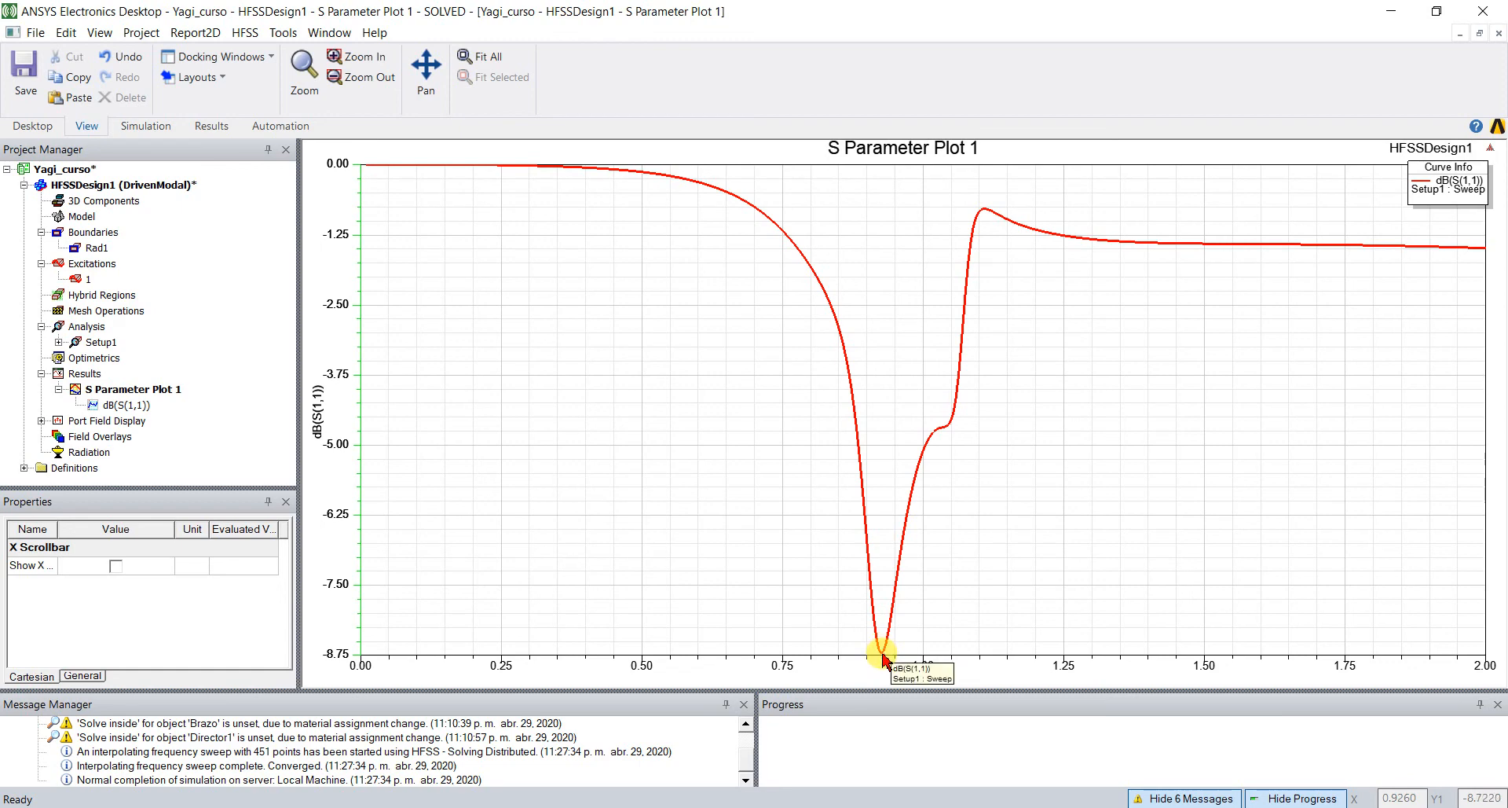
pyautogui.rightClick(563, 409)
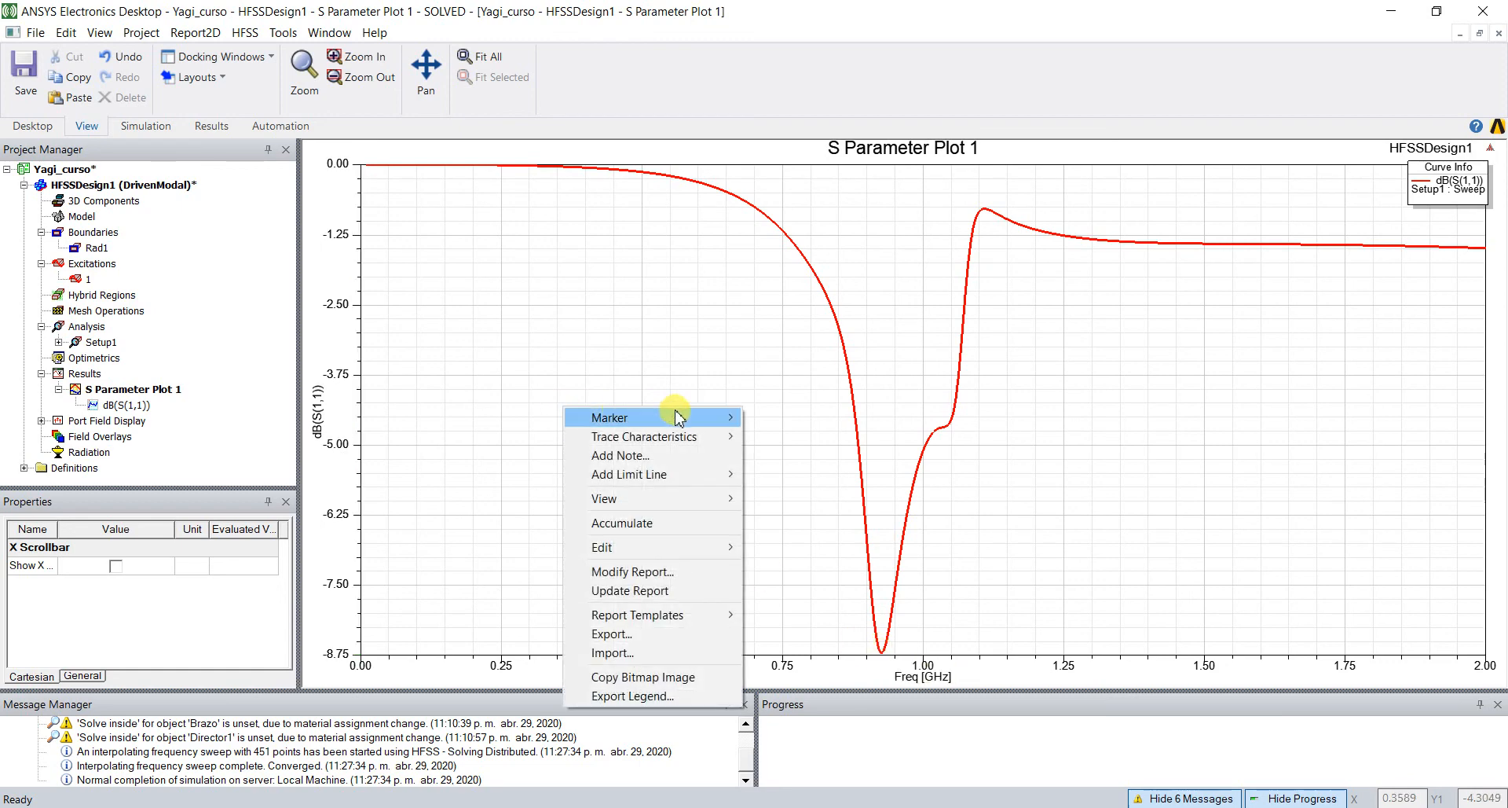
pyautogui.moveTo(674, 417)
pyautogui.click(777, 425)
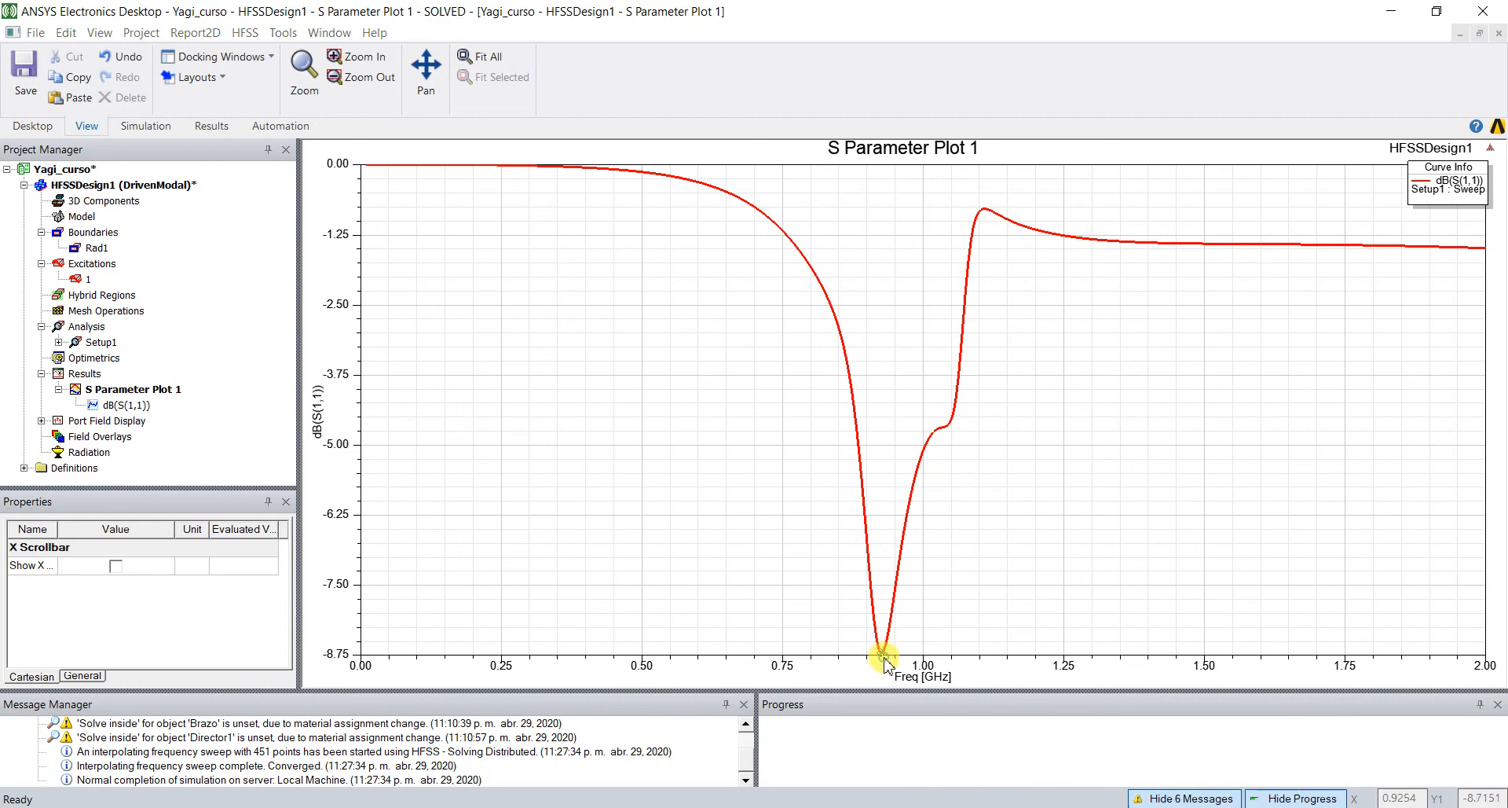
pyautogui.click(884, 658)
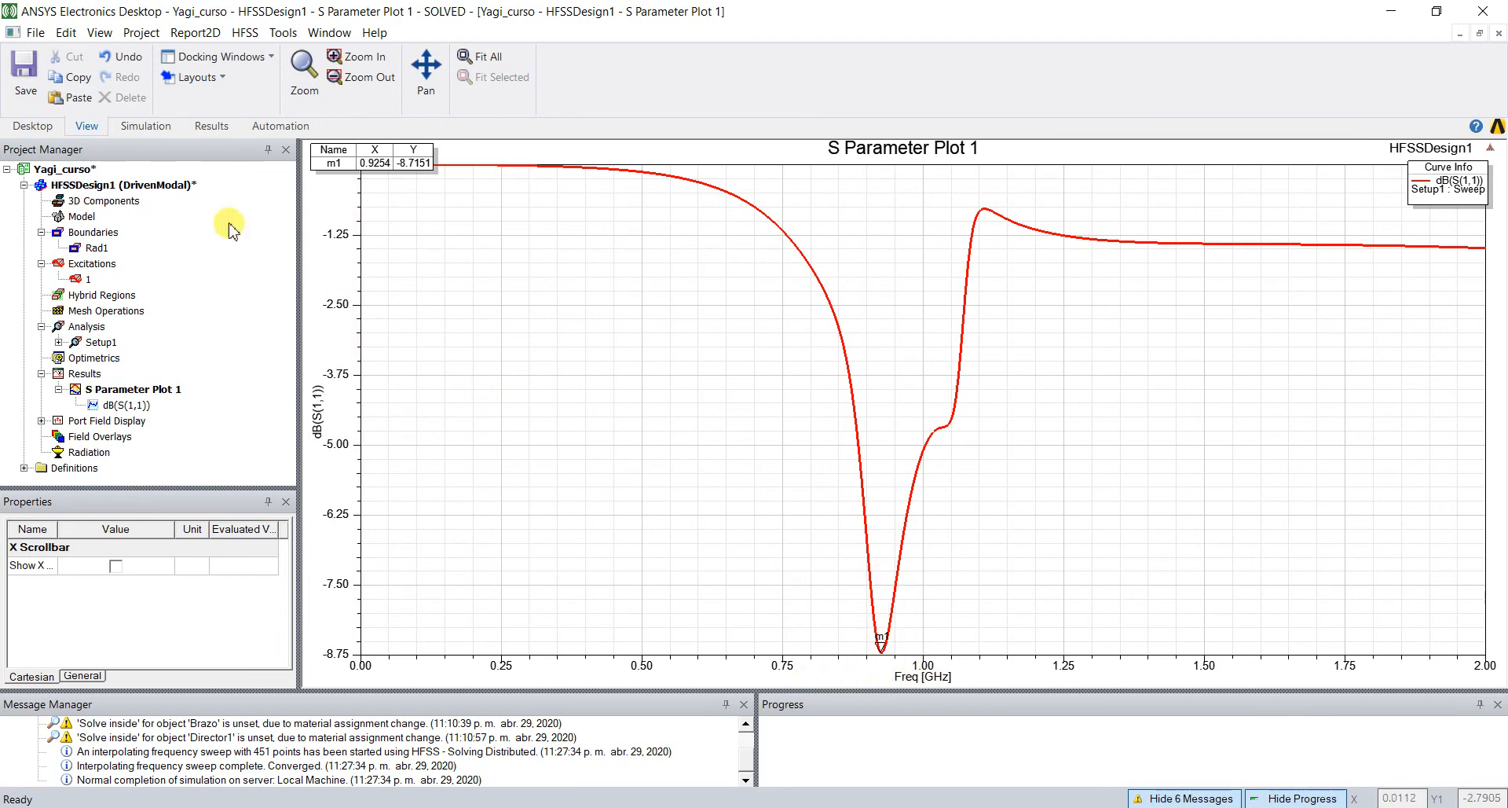
pyautogui.click(20, 79)
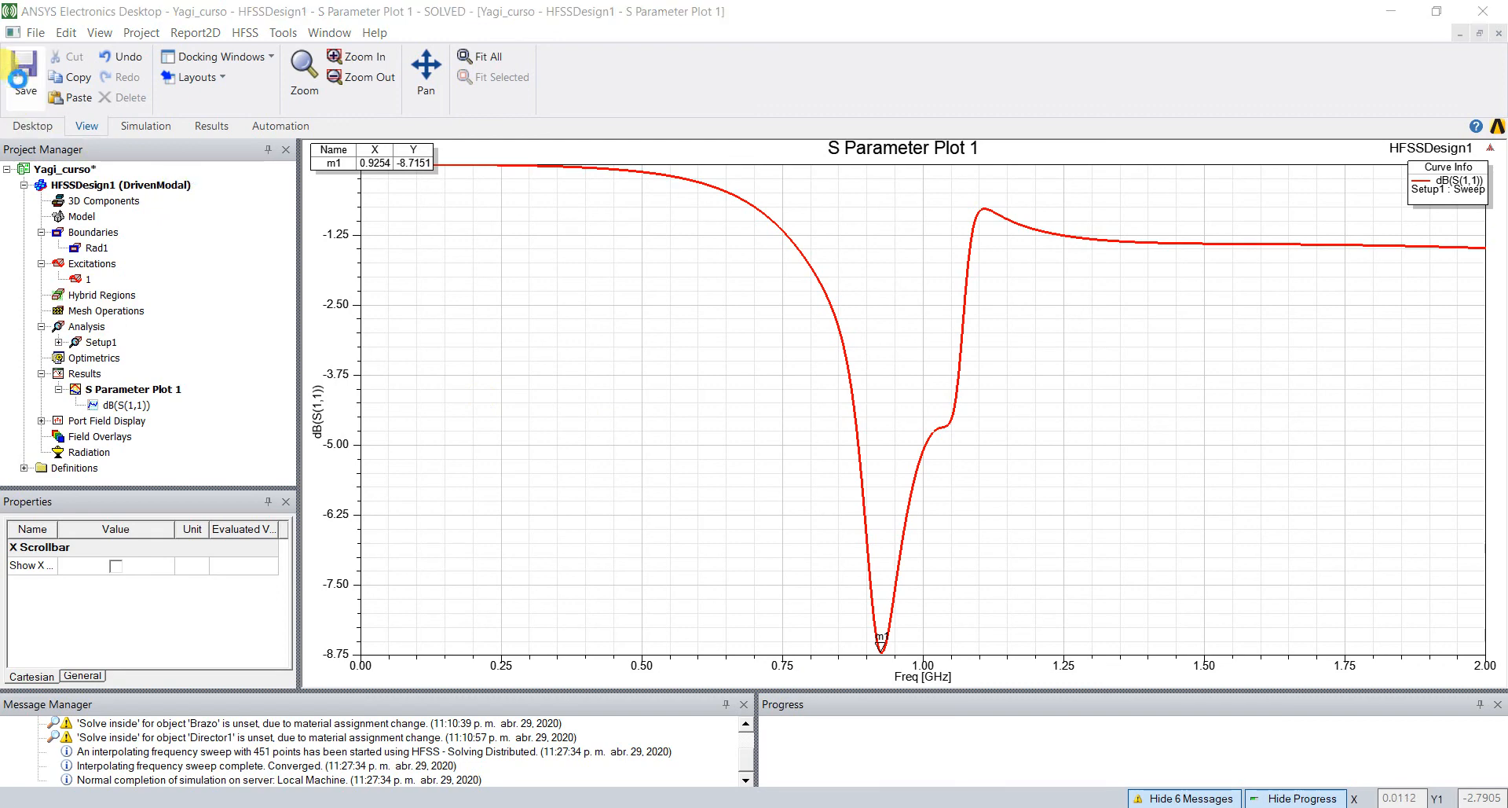
# - Show the 3D antenna model again and reopen S Parameter Plot 1 to review the design against its response
pyautogui.doubleClick(136, 187)
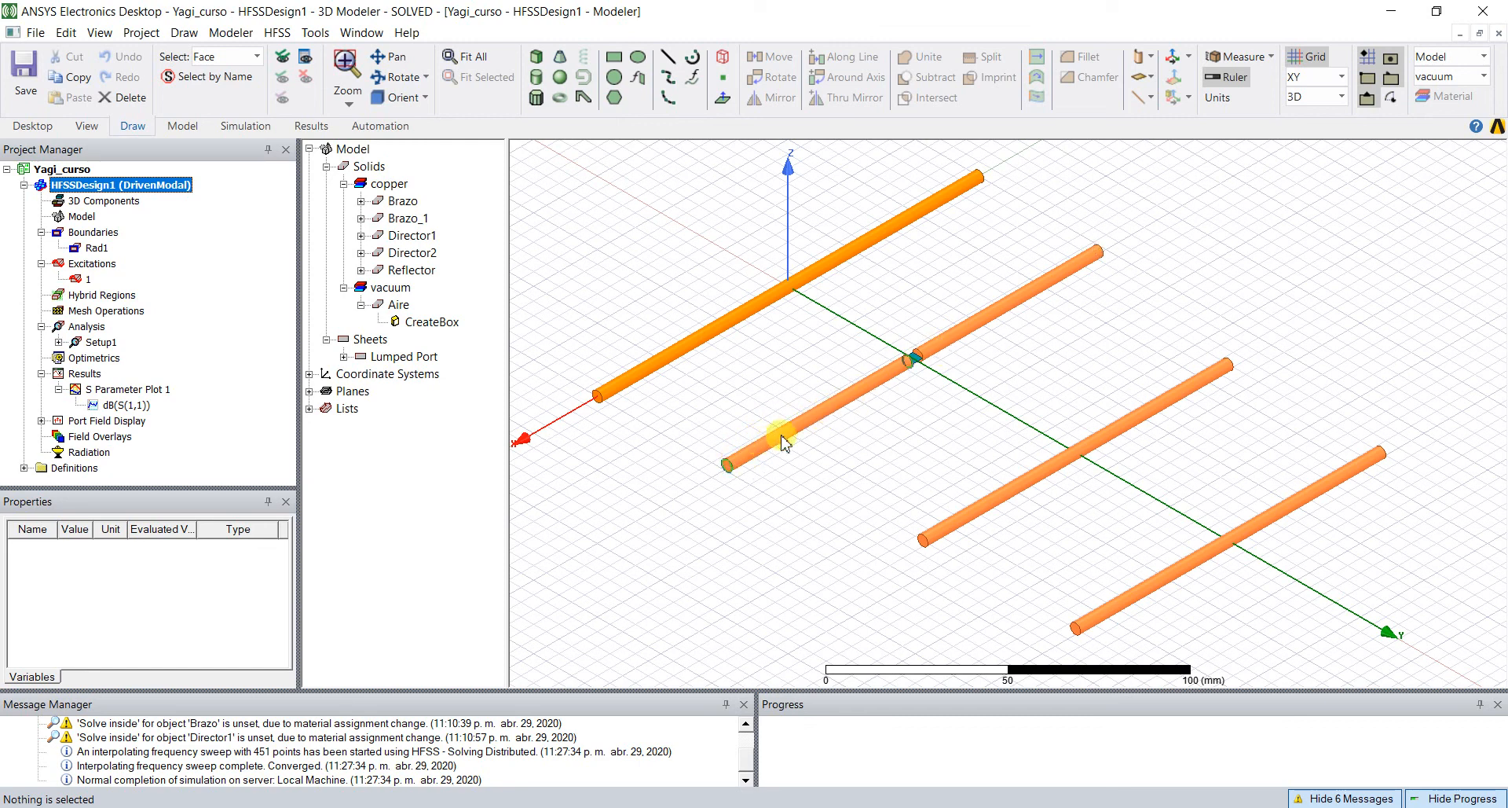
pyautogui.doubleClick(147, 390)
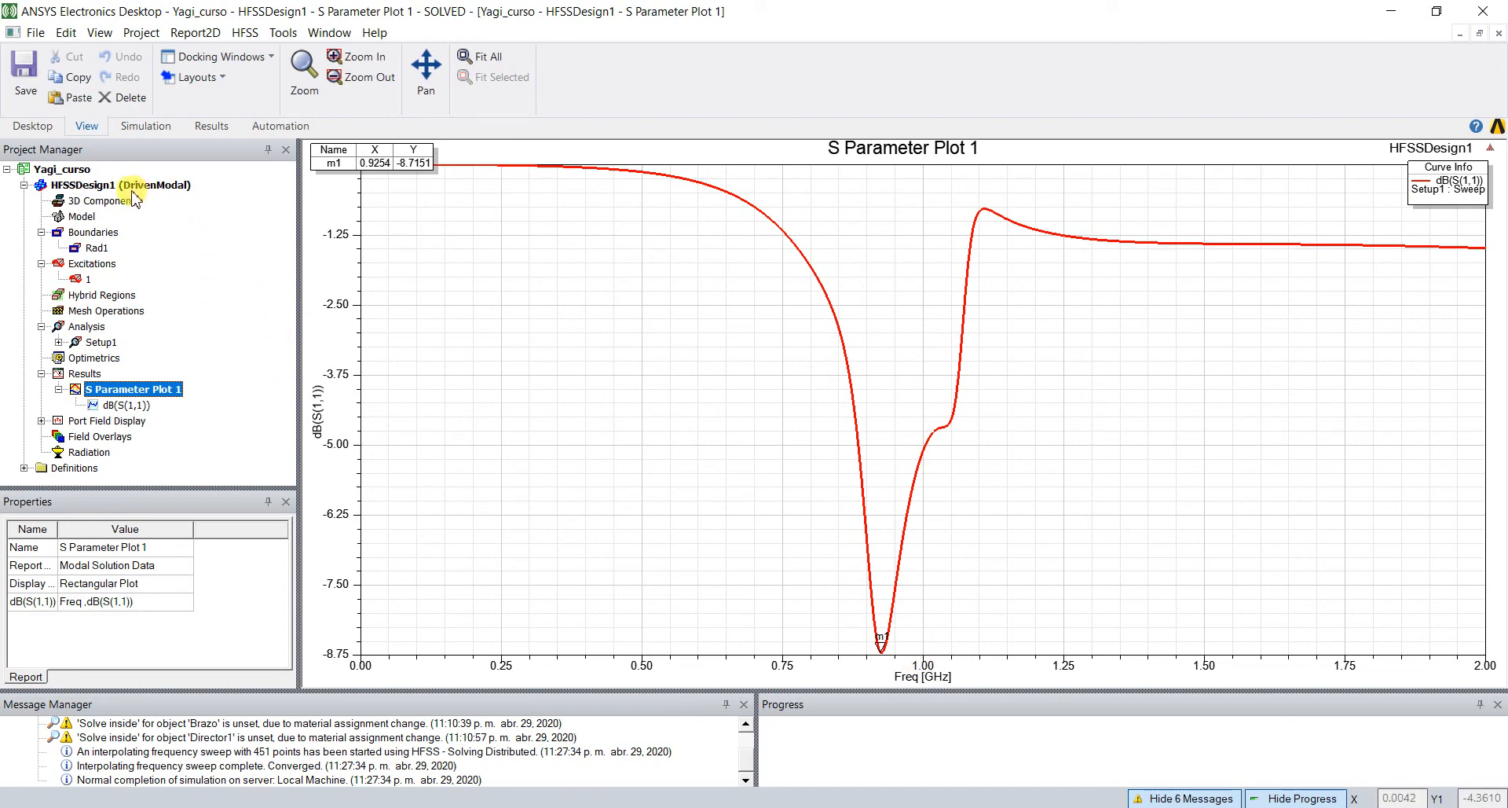
# - Return to the 3D antenna model and display the creation parameters of the Brazo cylinder
pyautogui.doubleClick(128, 186)
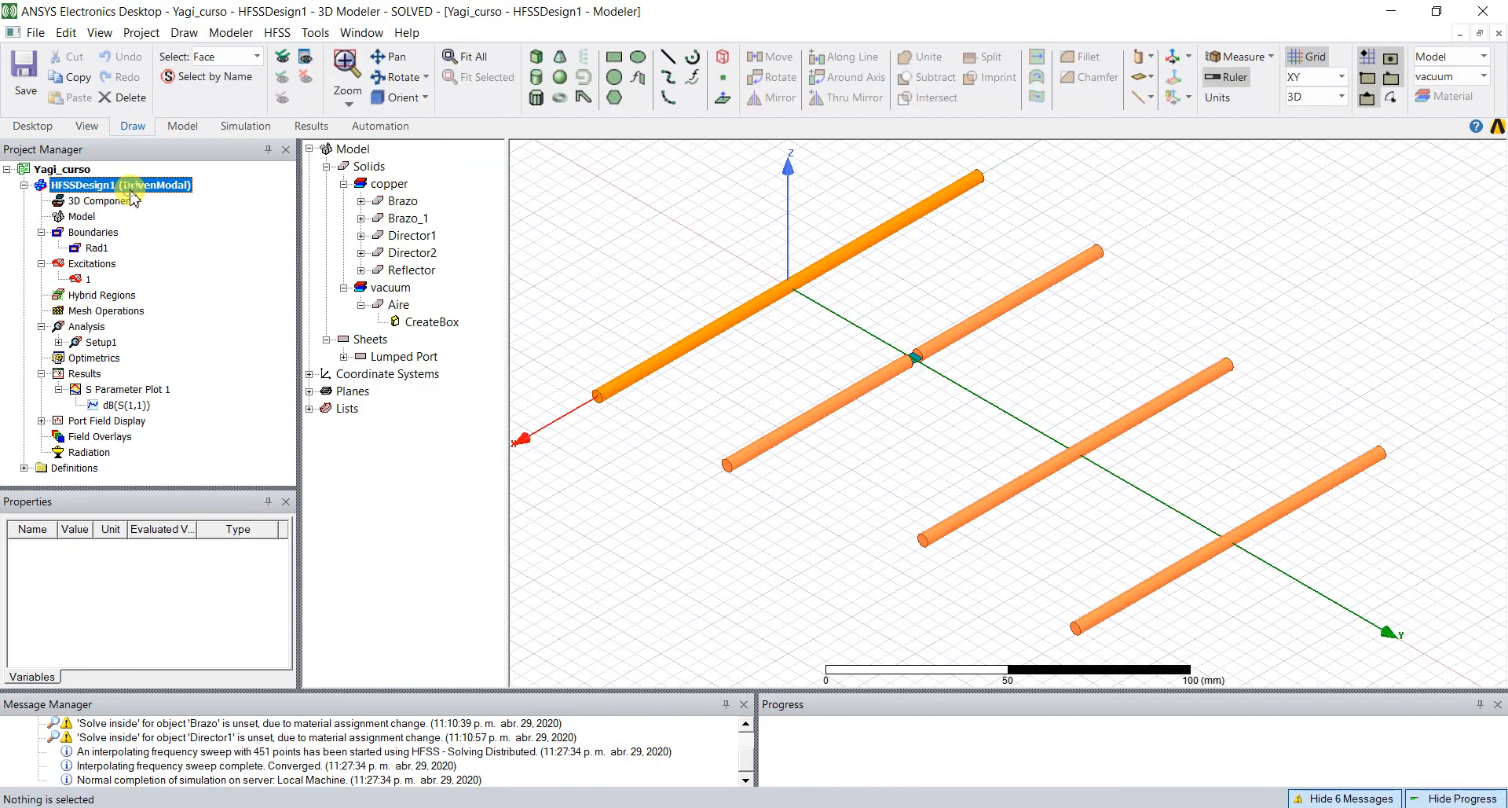
pyautogui.click(675, 500)
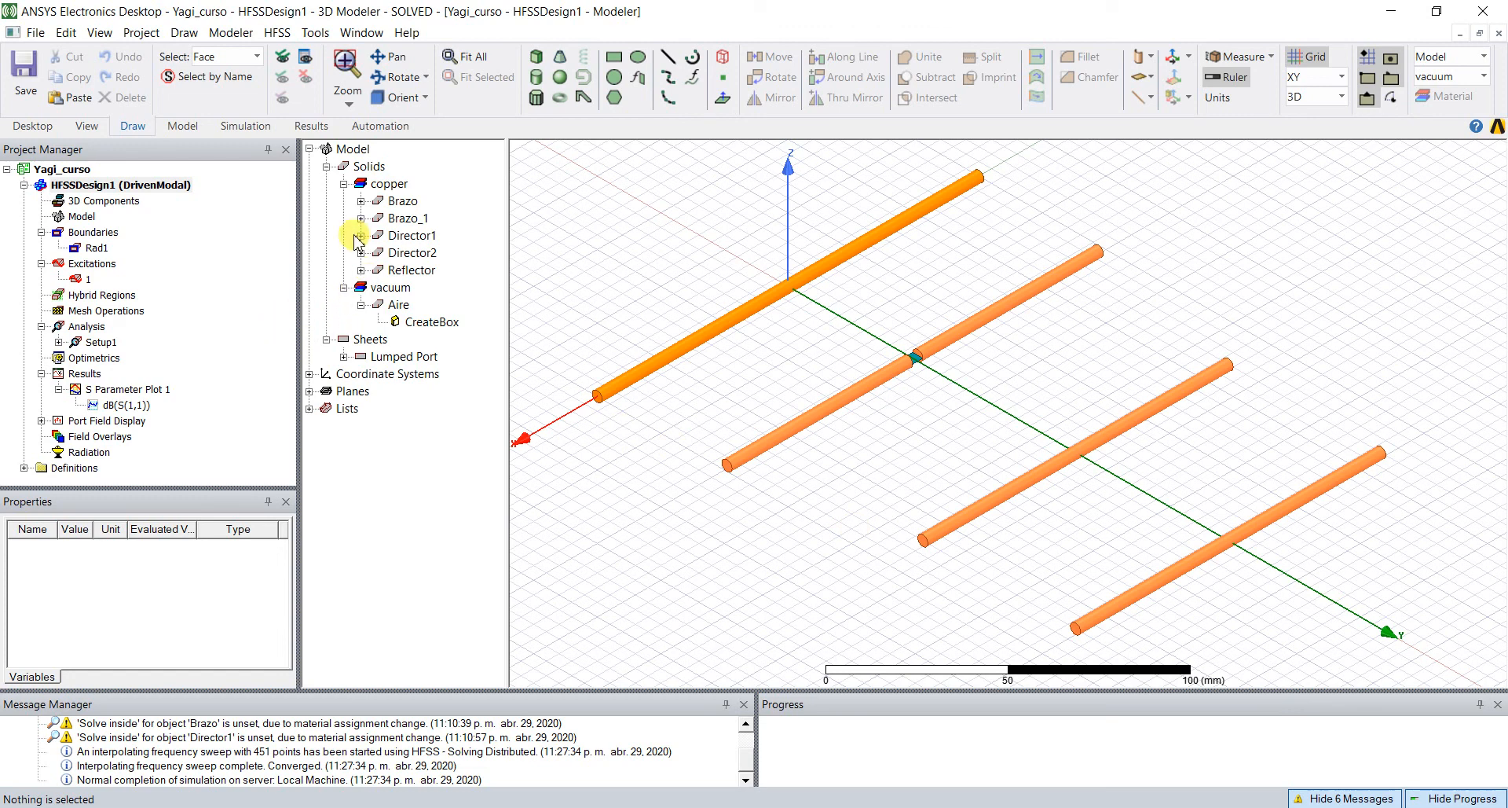
pyautogui.click(401, 202)
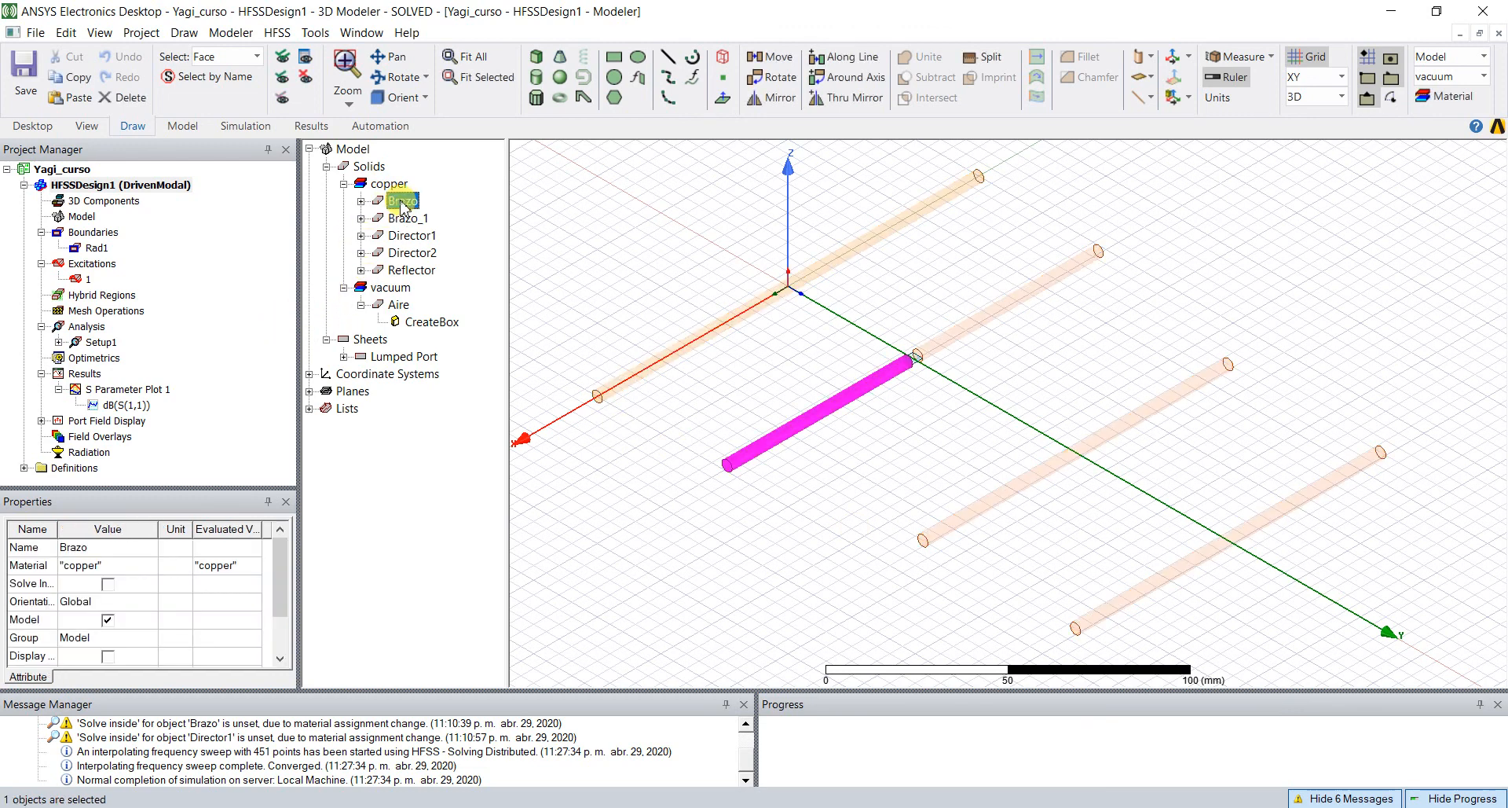
pyautogui.click(361, 201)
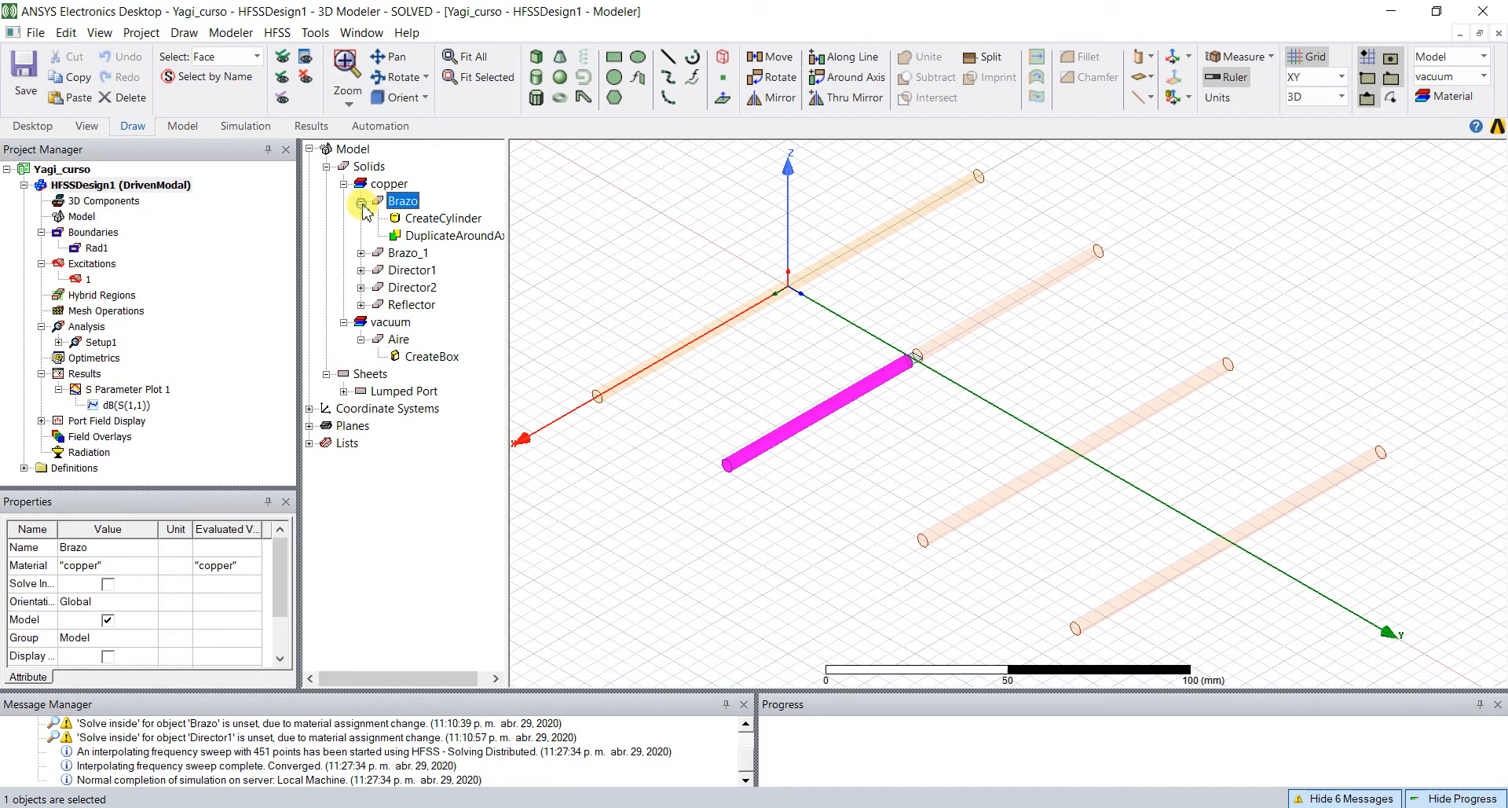
pyautogui.click(440, 218)
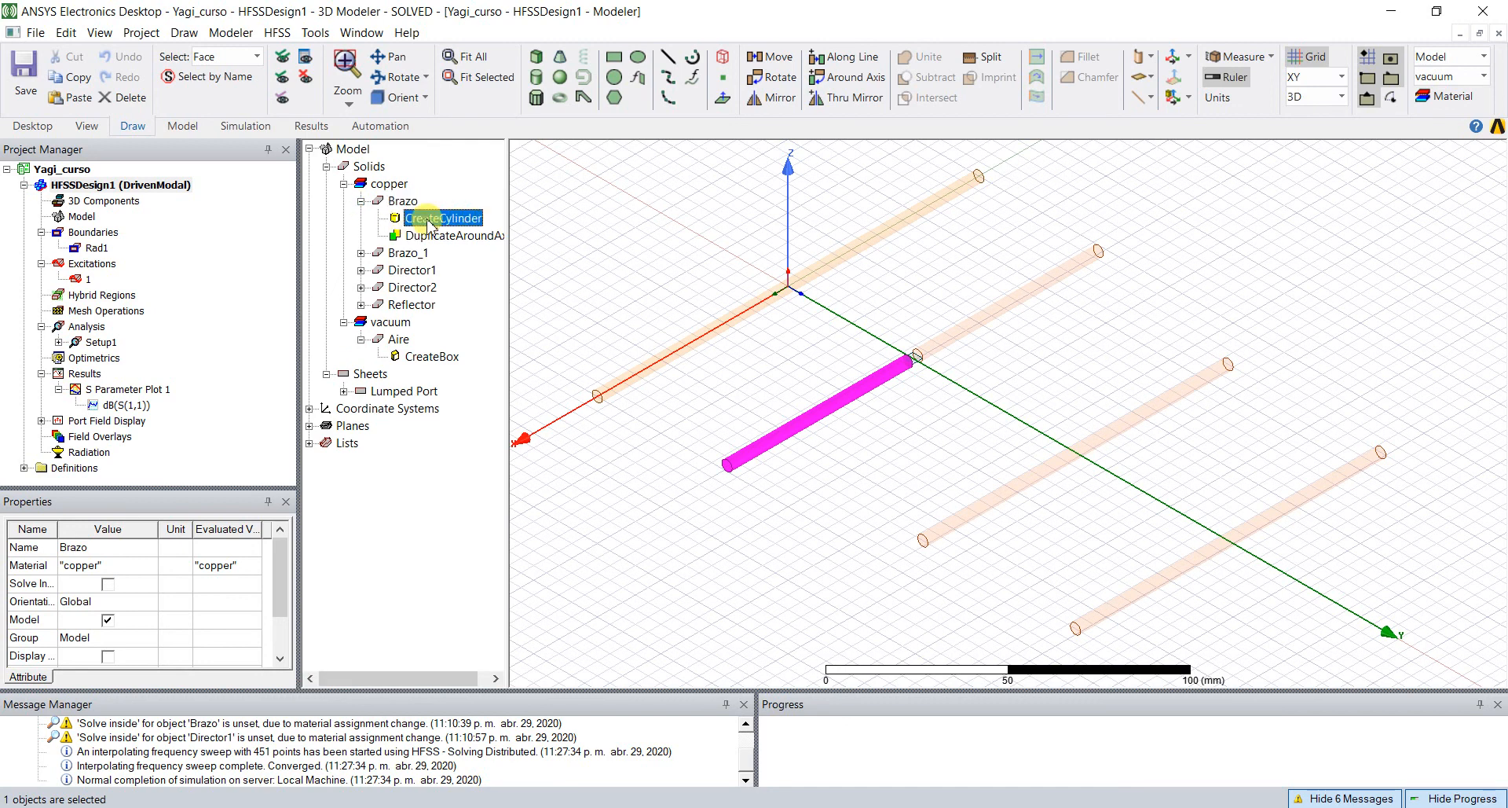
pyautogui.click(280, 641)
# - Set the Brazo cylinder's height to 71mm-long and define long as a length variable of 1 mm
pyautogui.click(157, 620)
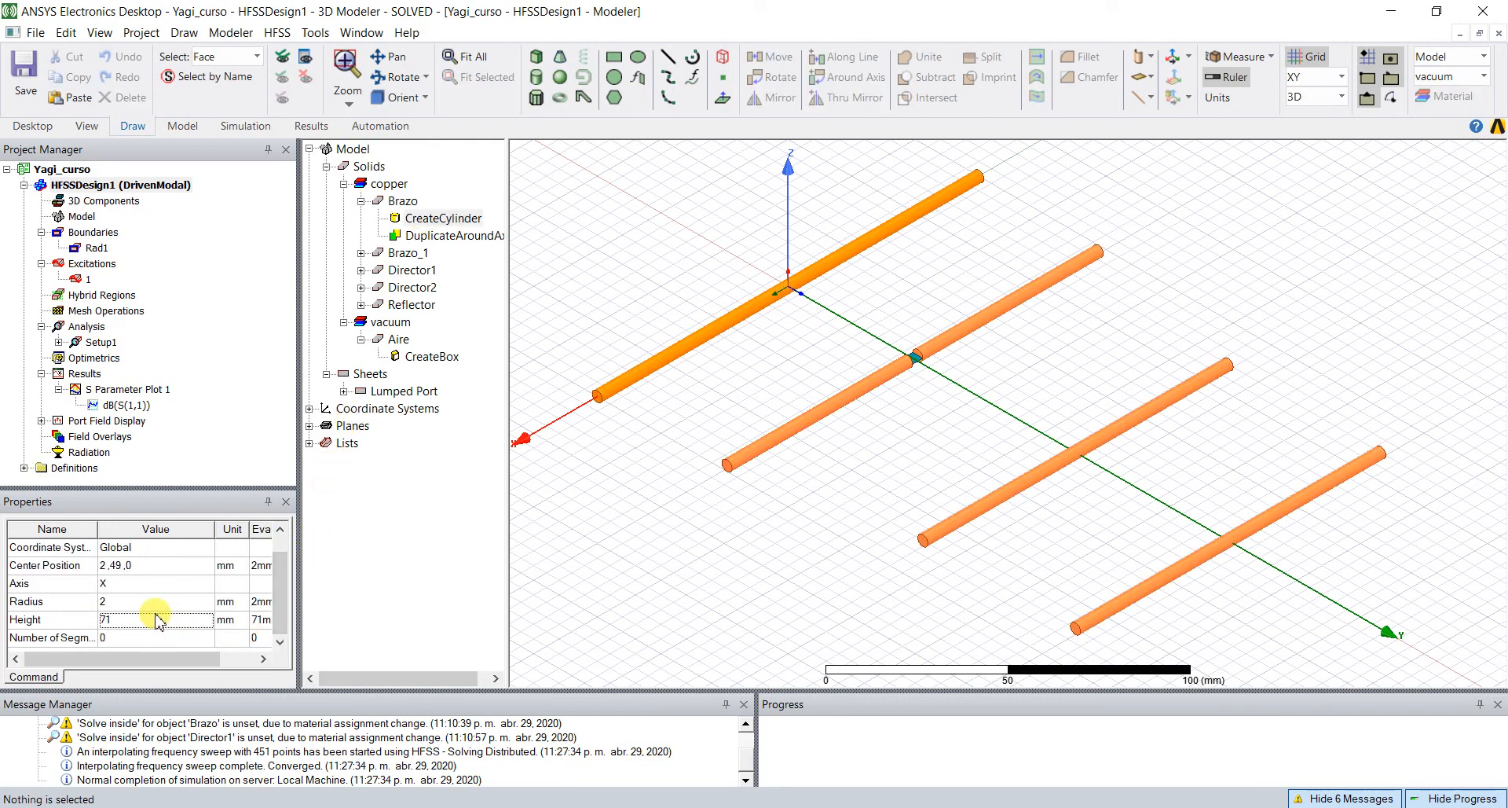
pyautogui.doubleClick(121, 621)
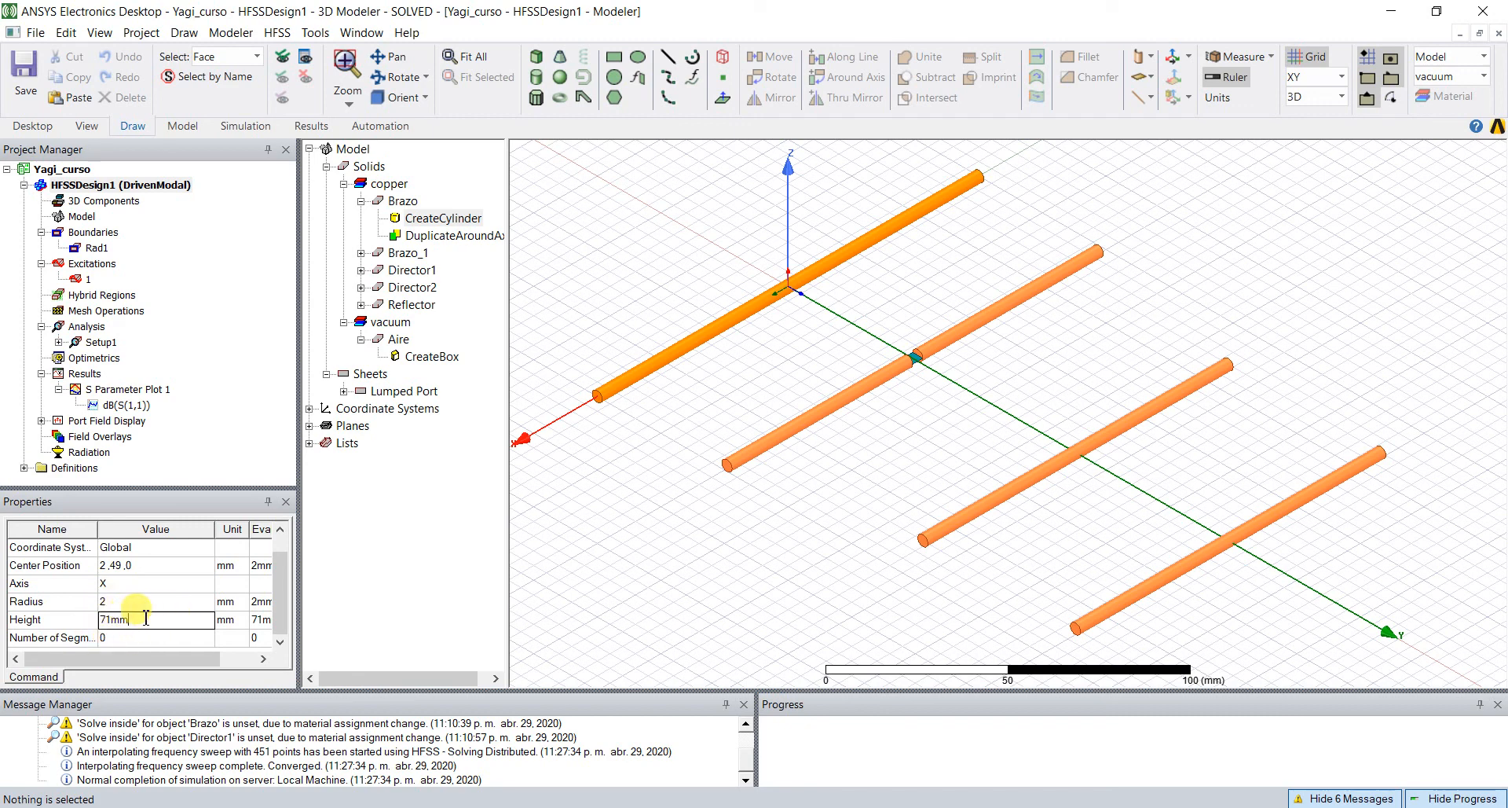
pyautogui.write('l')
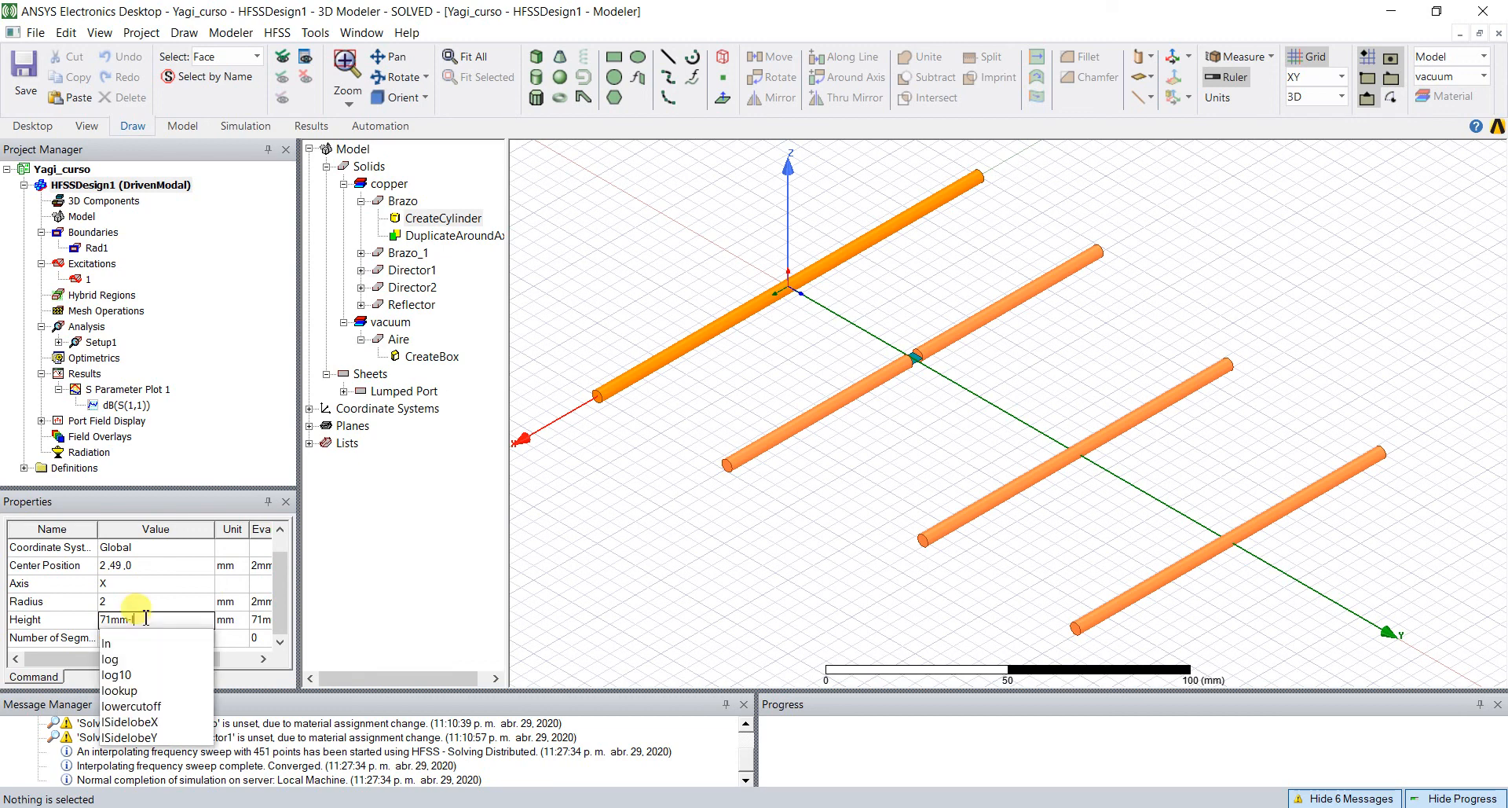
pyautogui.write('ong')
pyautogui.press('Return')
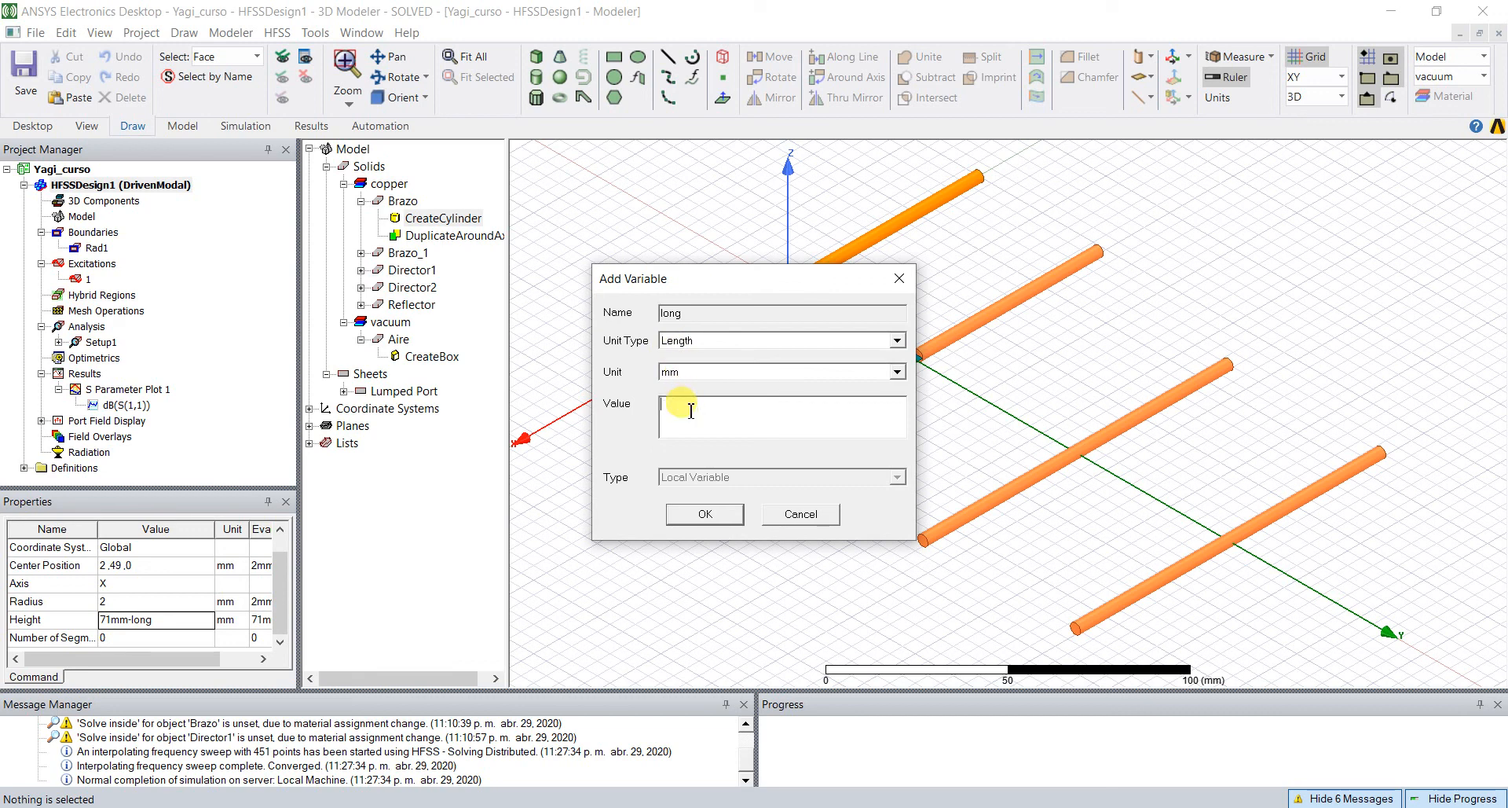
pyautogui.click(701, 515)
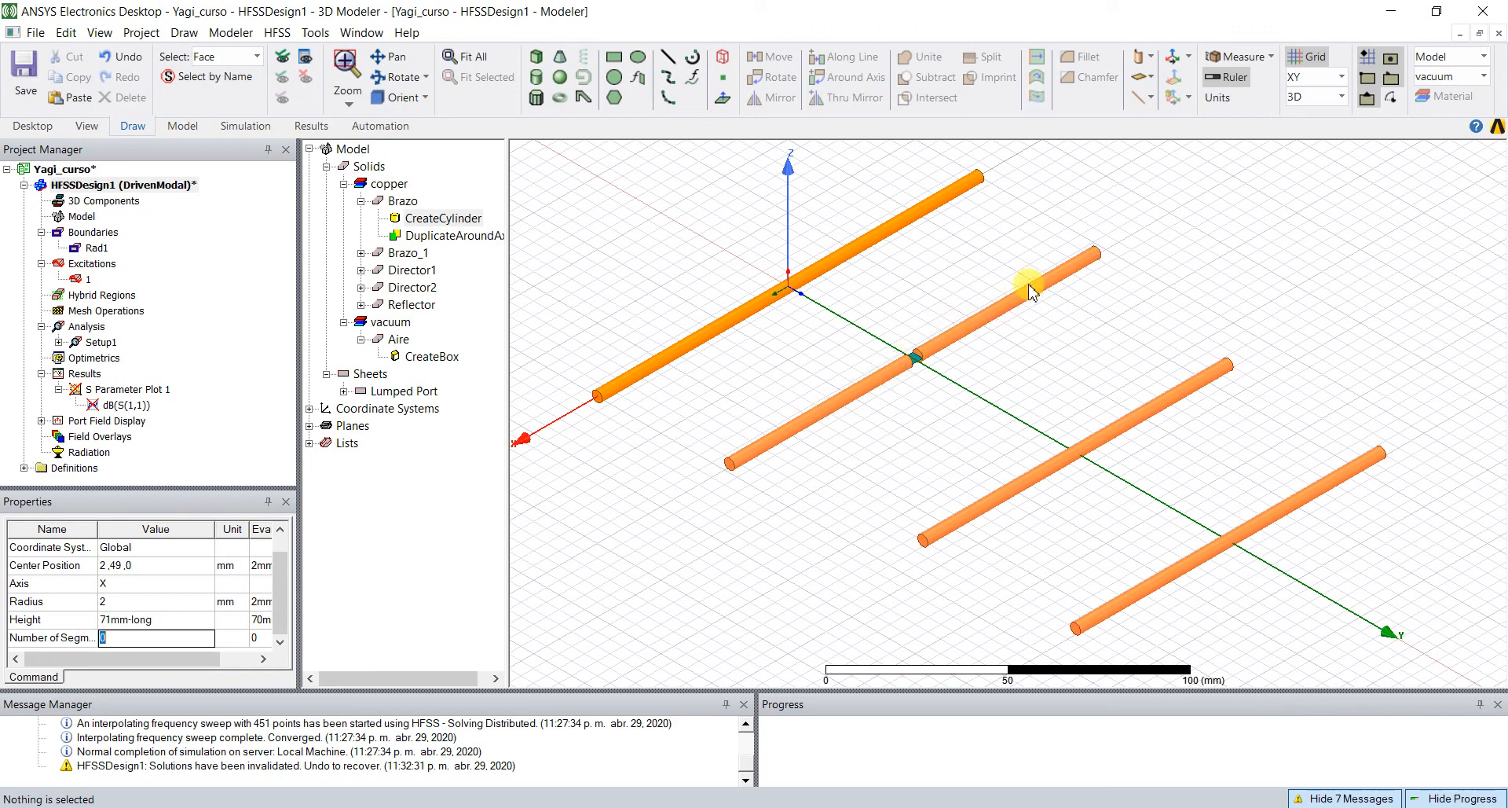
# - Set the height of Director1's base cylinder to 60mm-long
pyautogui.click(361, 271)
pyautogui.click(443, 289)
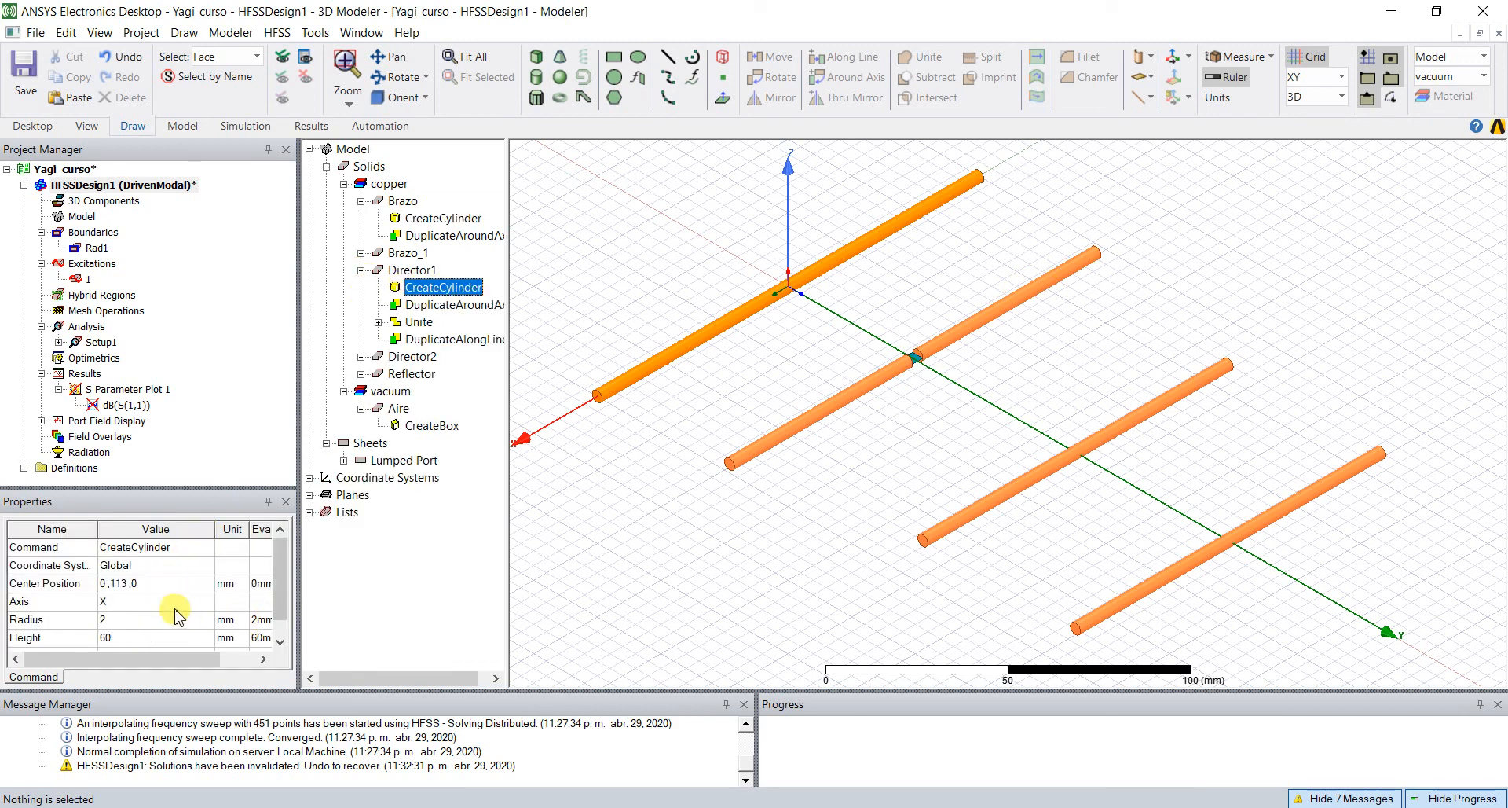
pyautogui.scroll(-1, 276, 636)
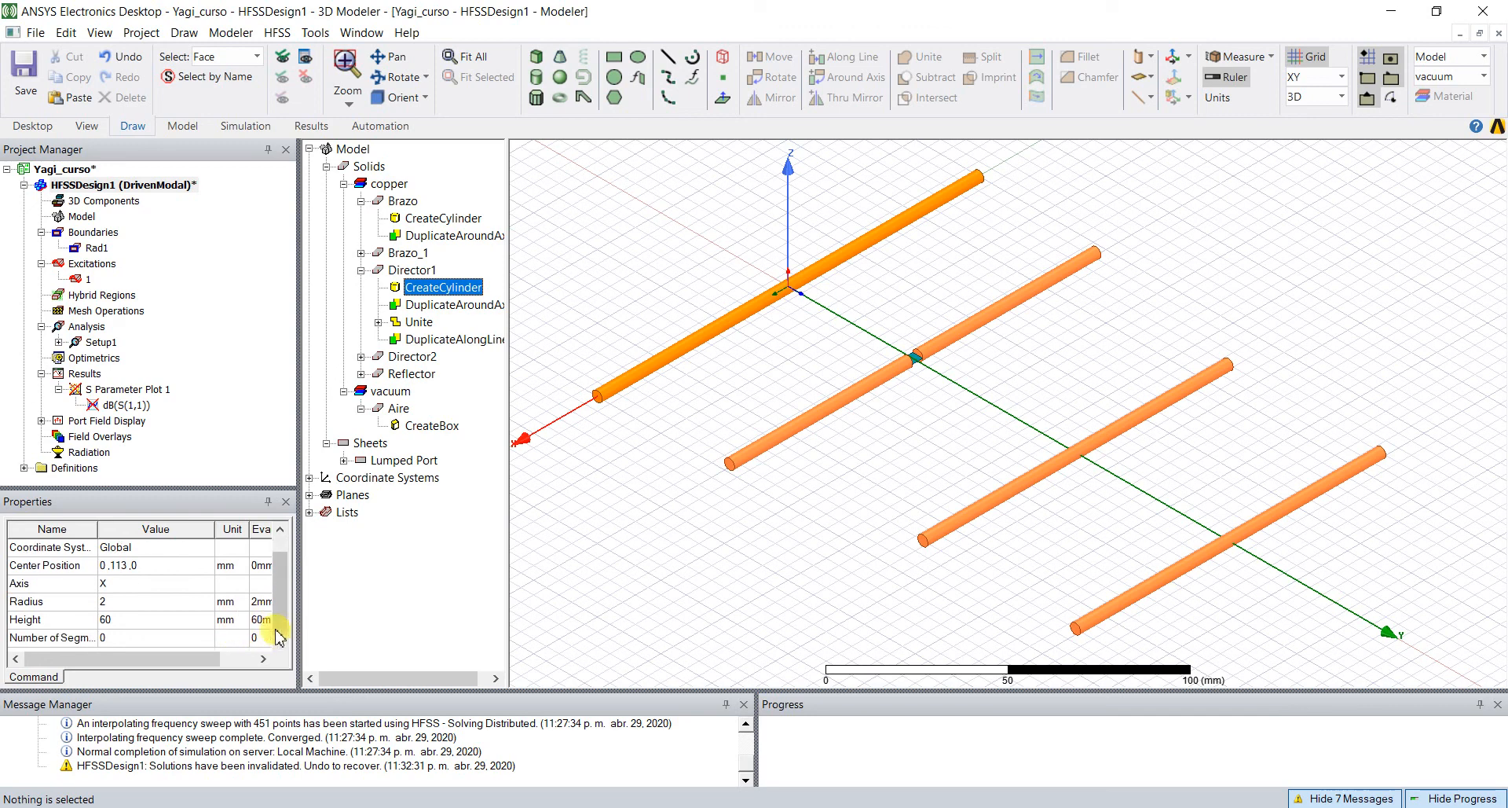
pyautogui.click(144, 619)
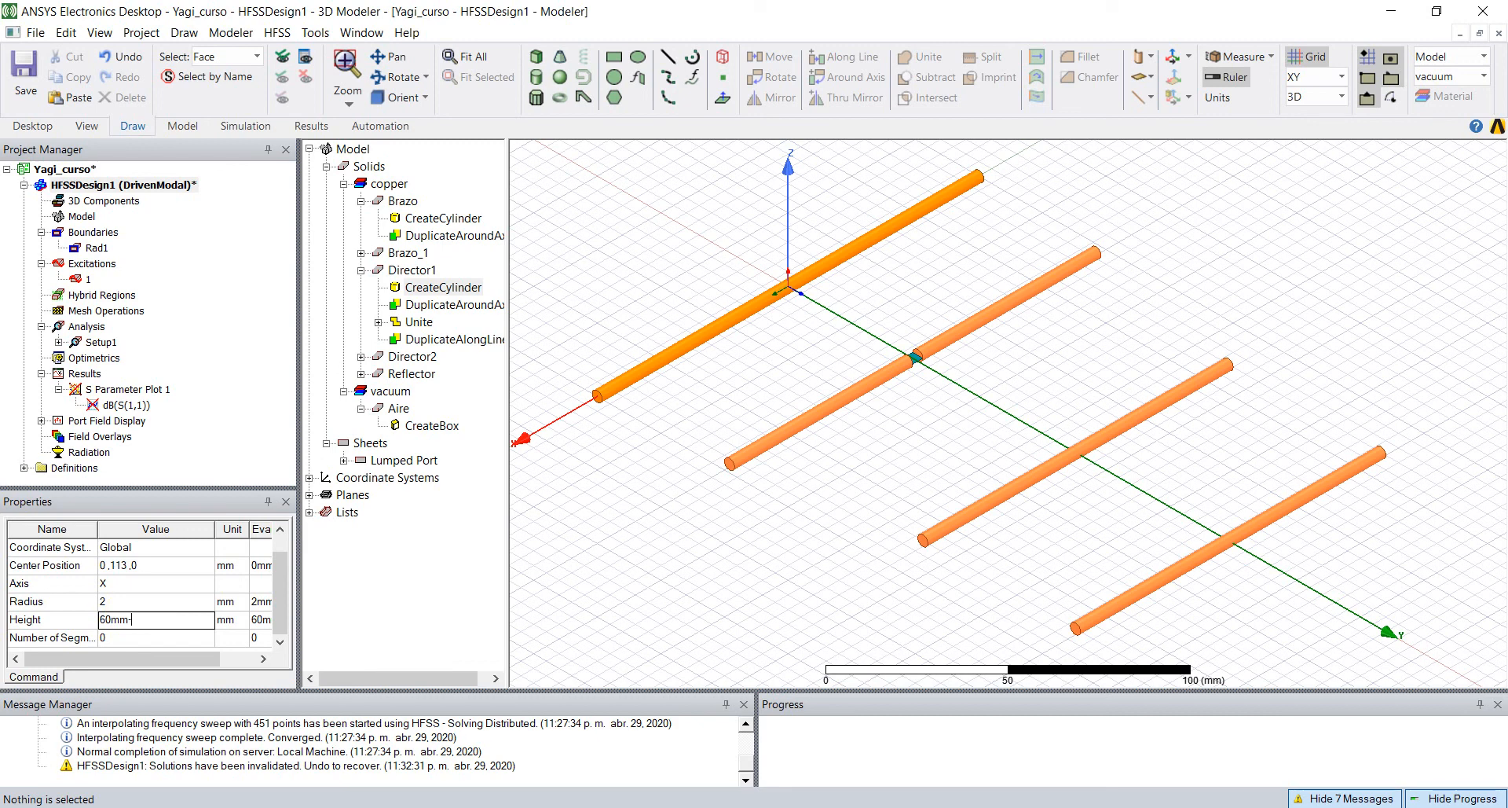
pyautogui.write('60mm-long')
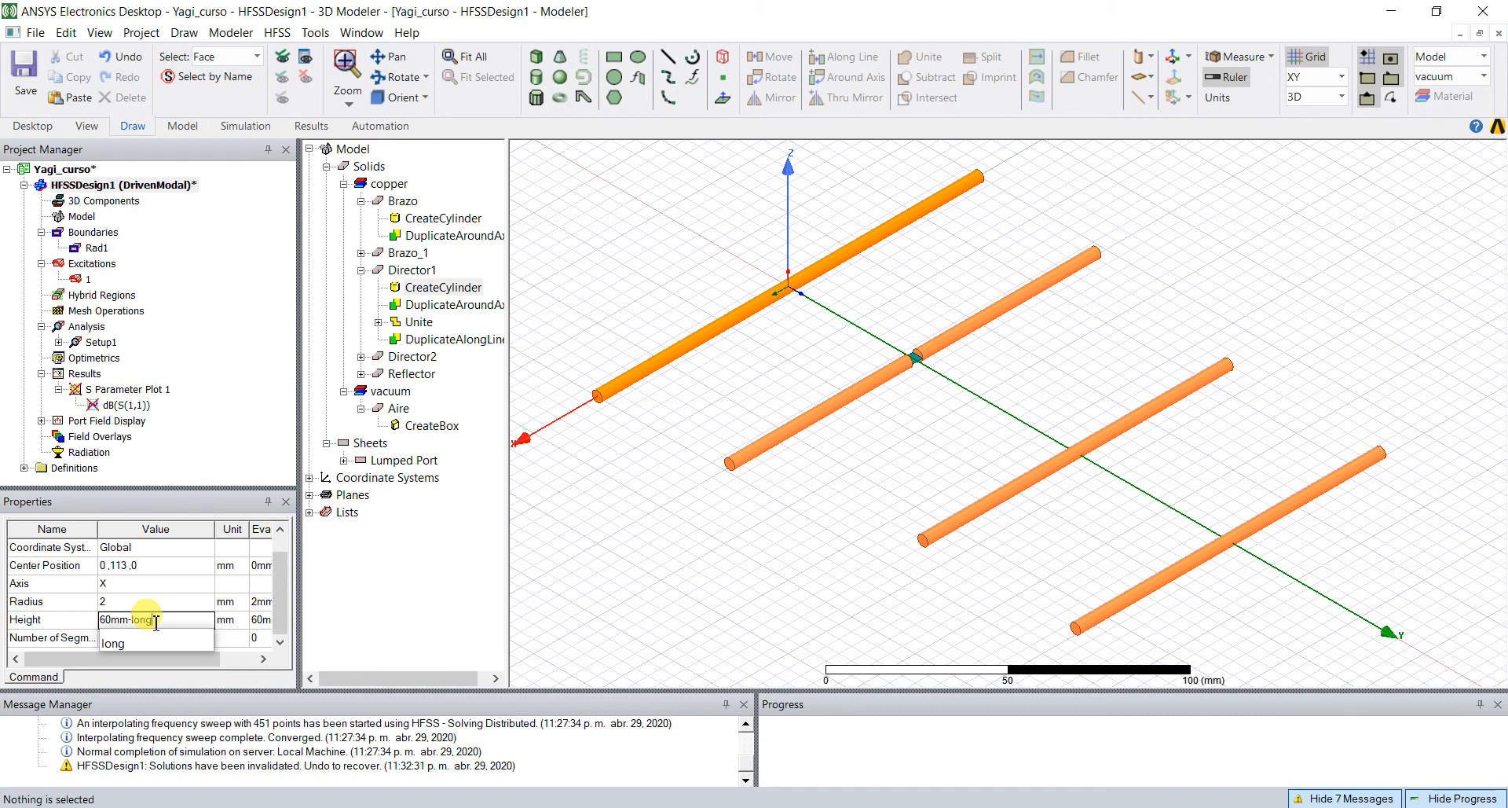
pyautogui.press('Tab')
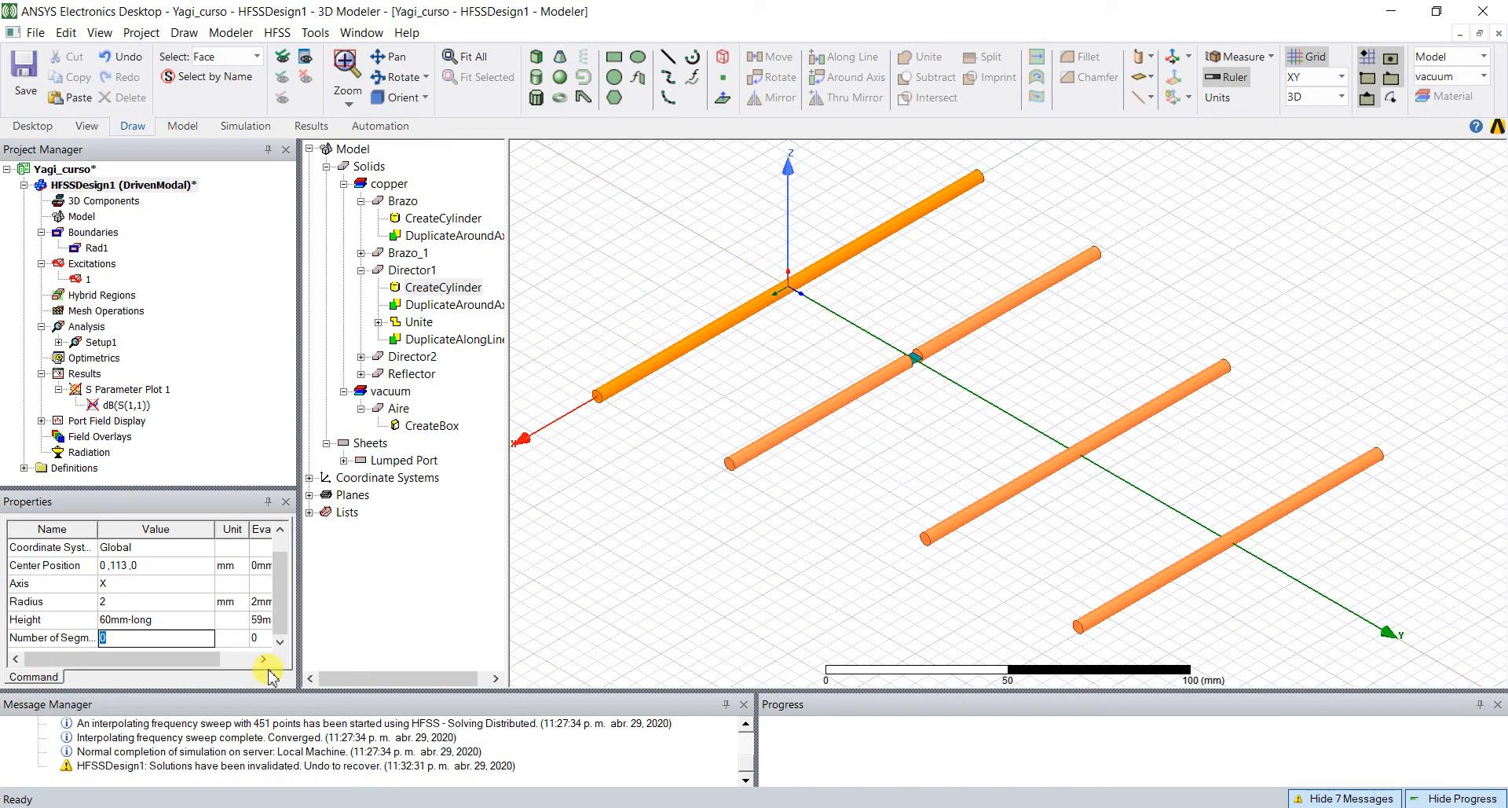
# - Set the design variable long to 10 mm and expand Director2's history in the model tree
pyautogui.click(588, 544)
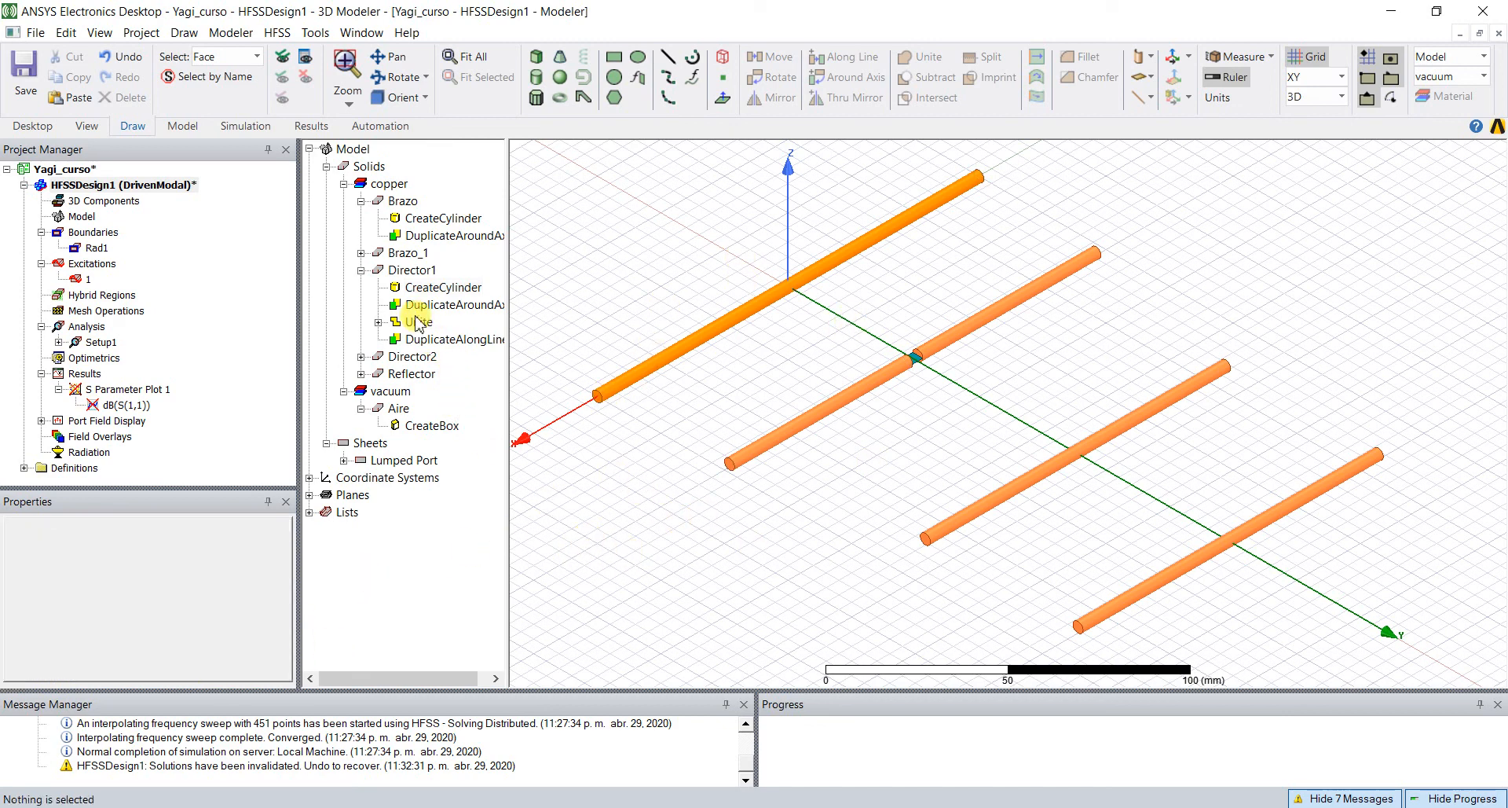
pyautogui.click(570, 467)
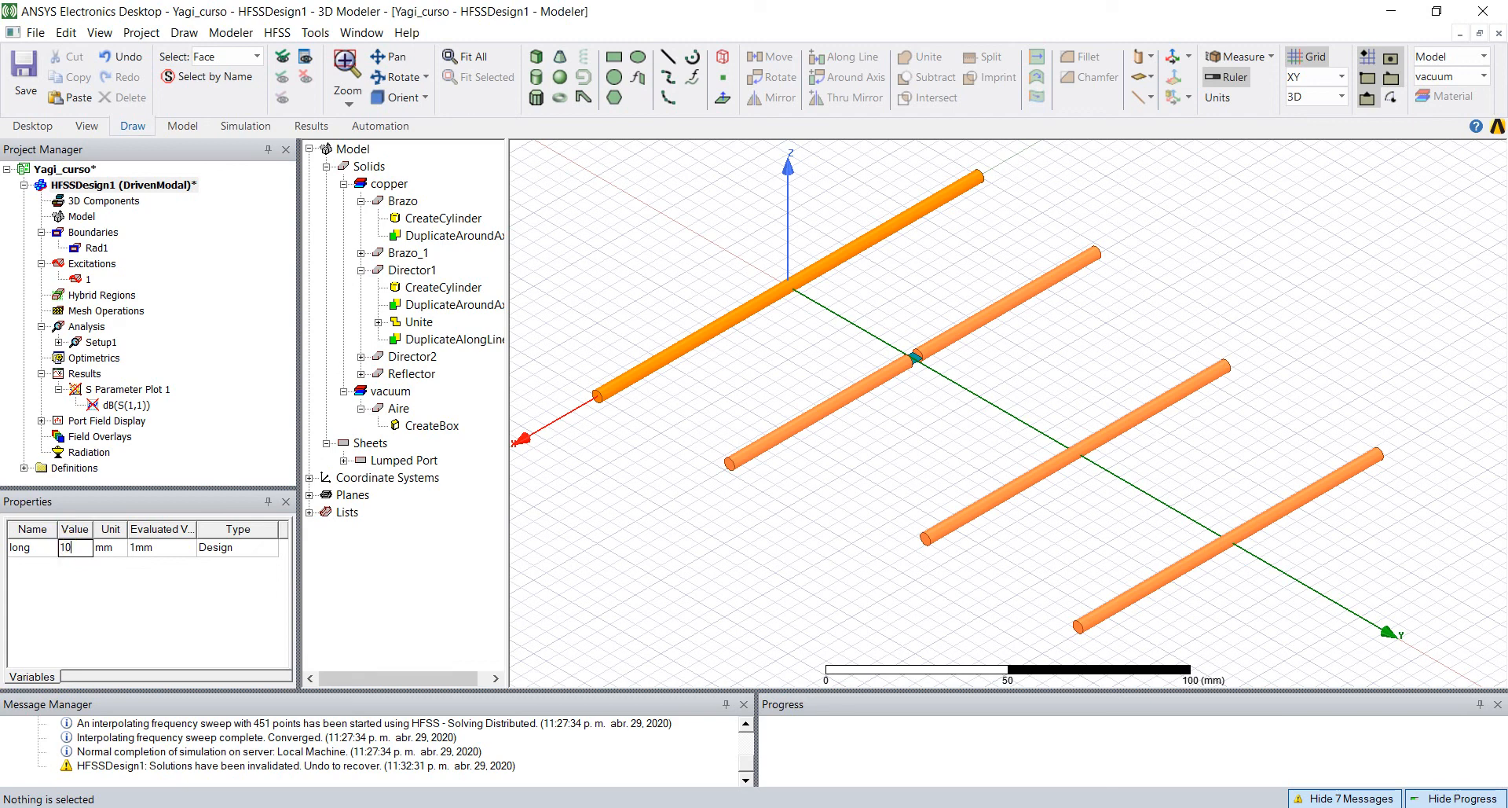
pyautogui.press('Return')
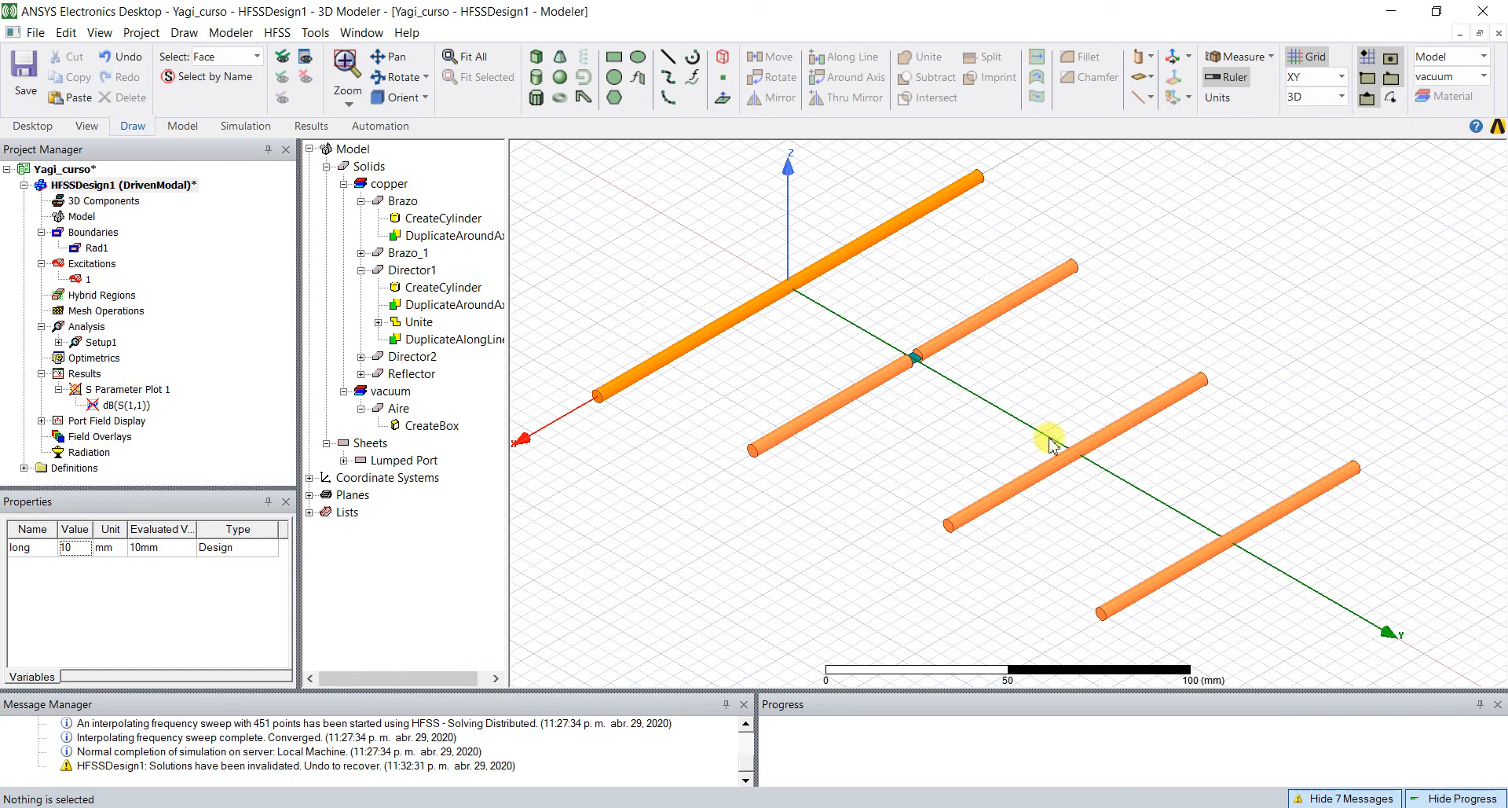
pyautogui.click(361, 357)
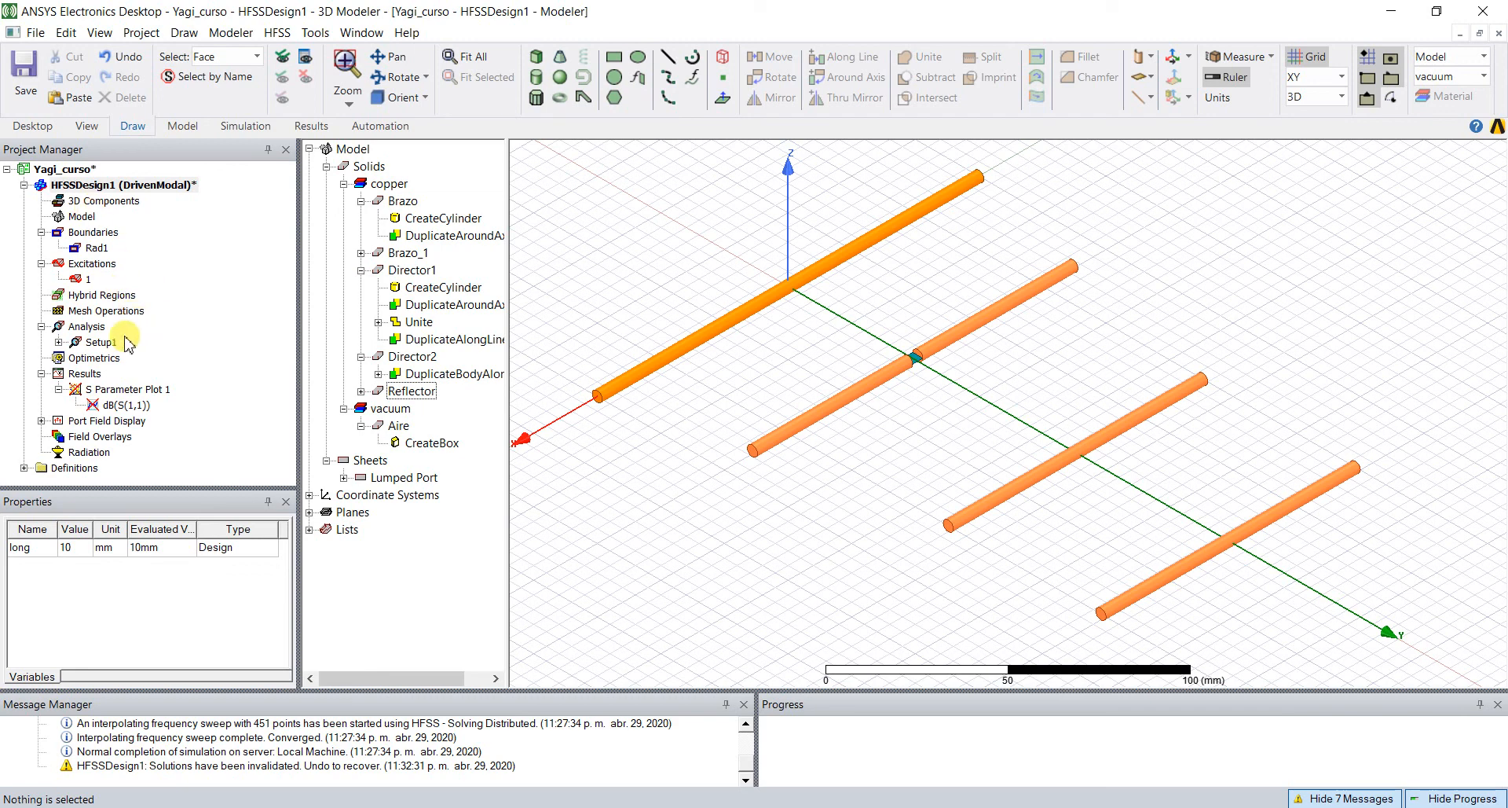
# - Add a parametric sweep of the variable long in linear steps from 5 to 10 mm, with a 1 mm step
pyautogui.rightClick(102, 358)
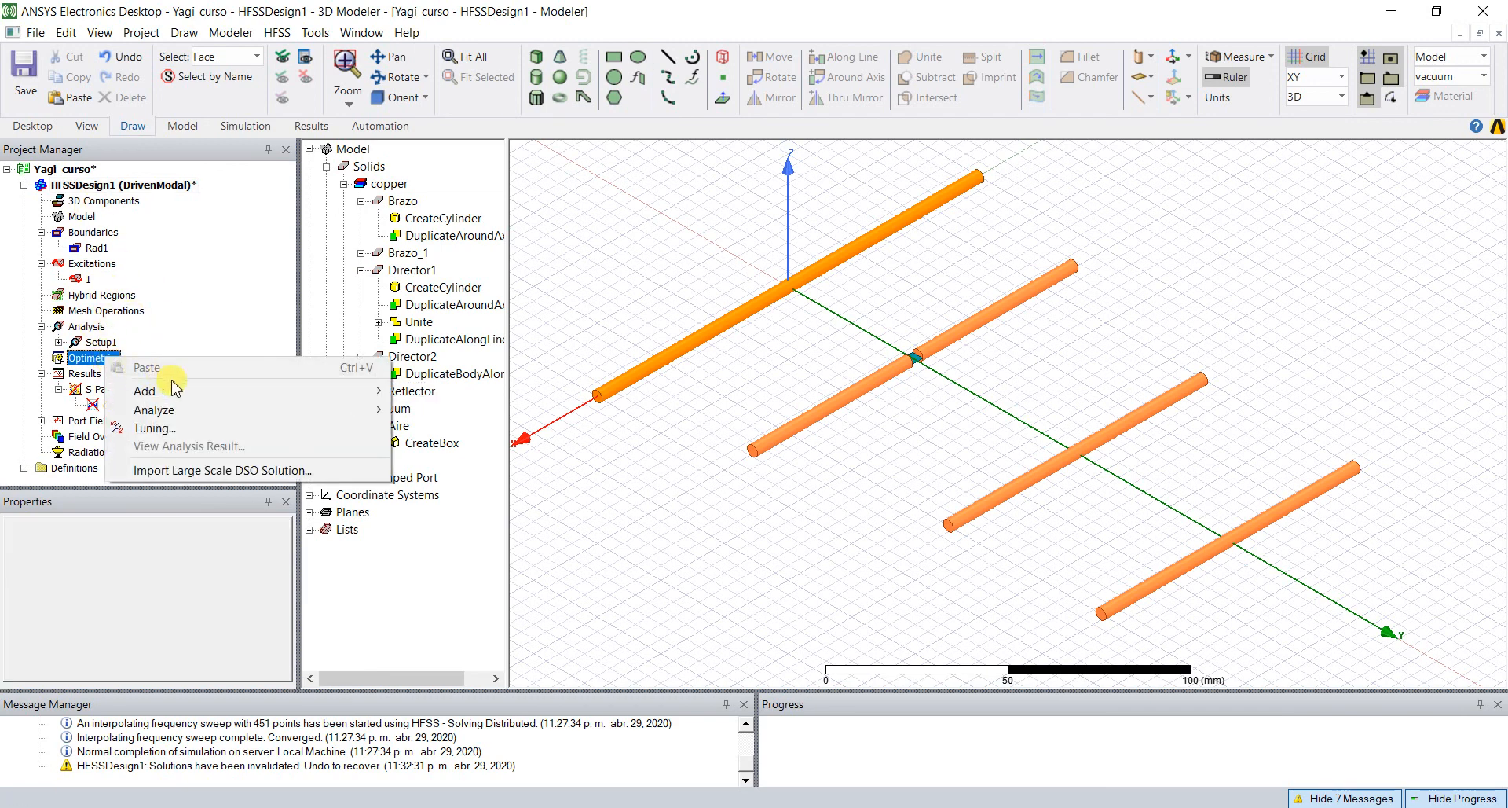
pyautogui.moveTo(216, 398)
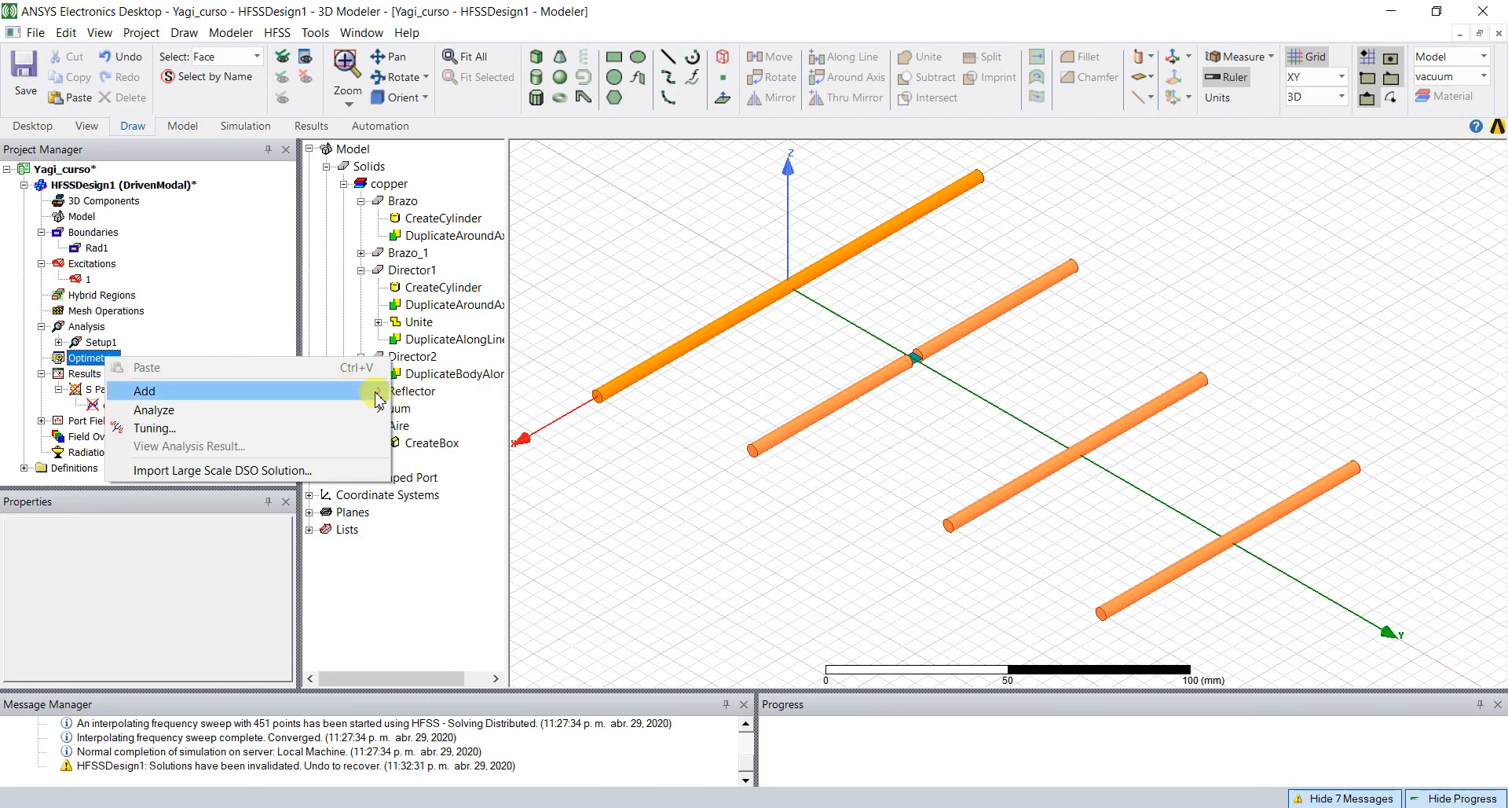
pyautogui.click(414, 390)
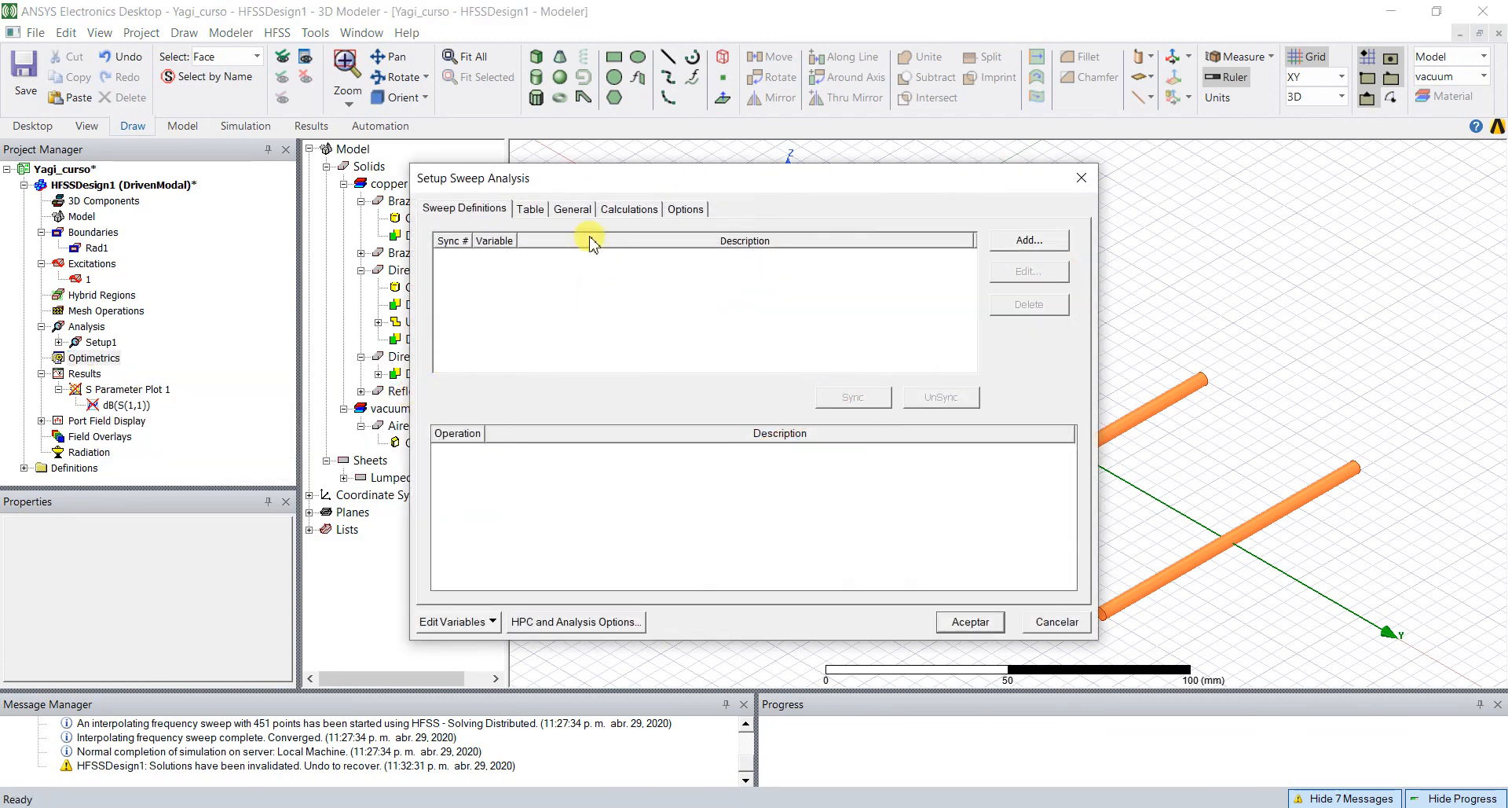
pyautogui.click(1006, 243)
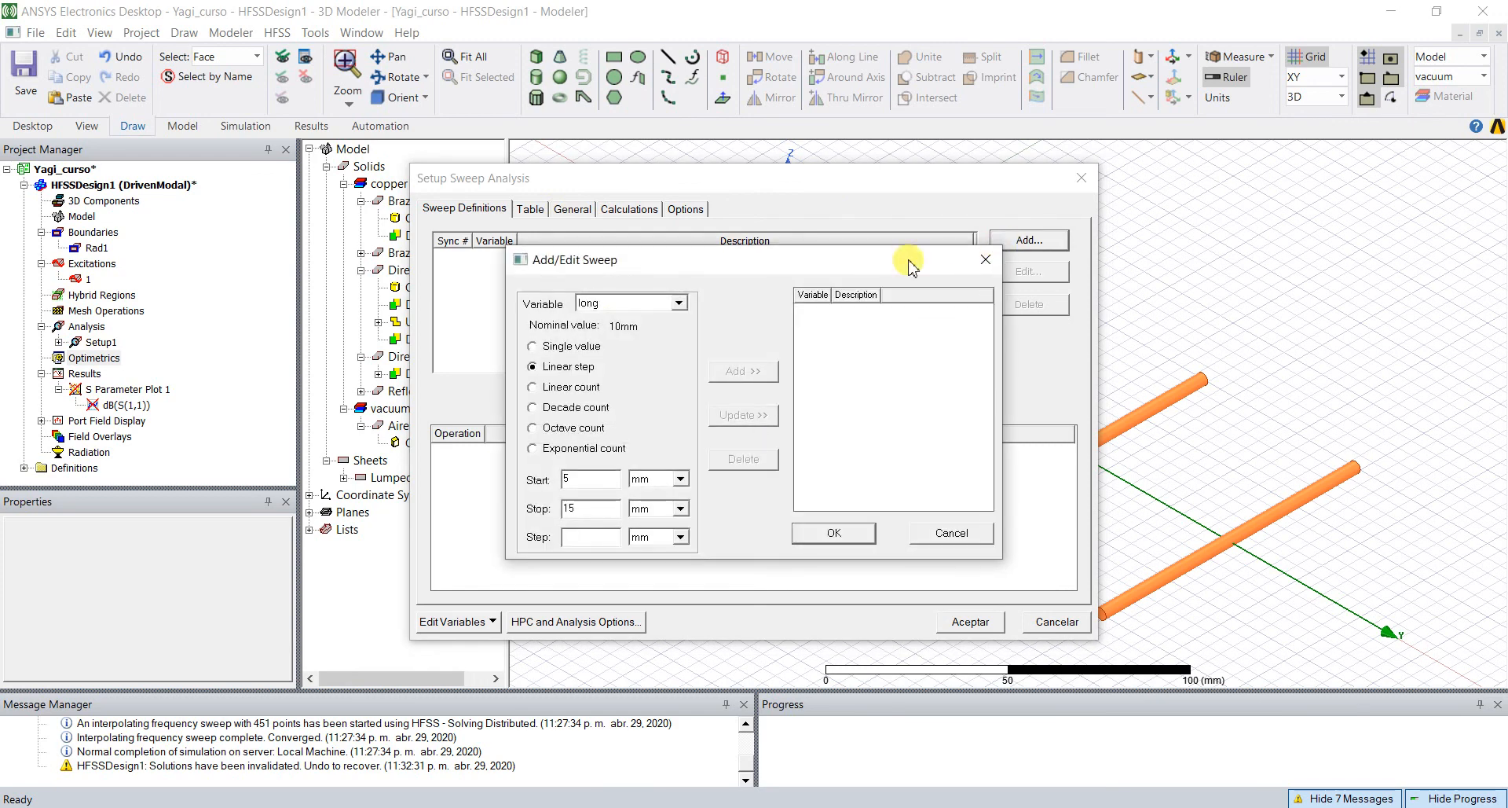
pyautogui.click(678, 303)
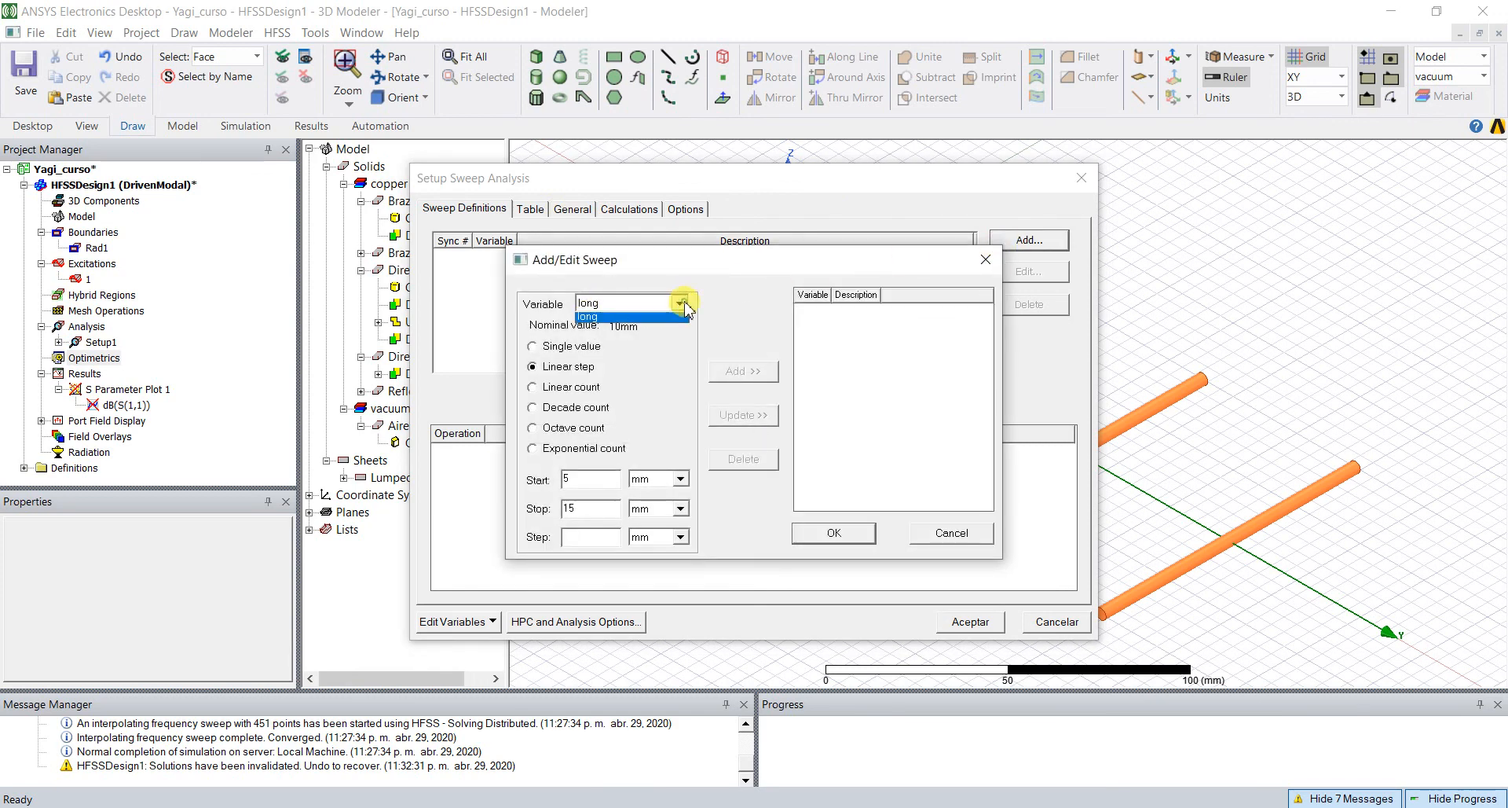
pyautogui.click(682, 306)
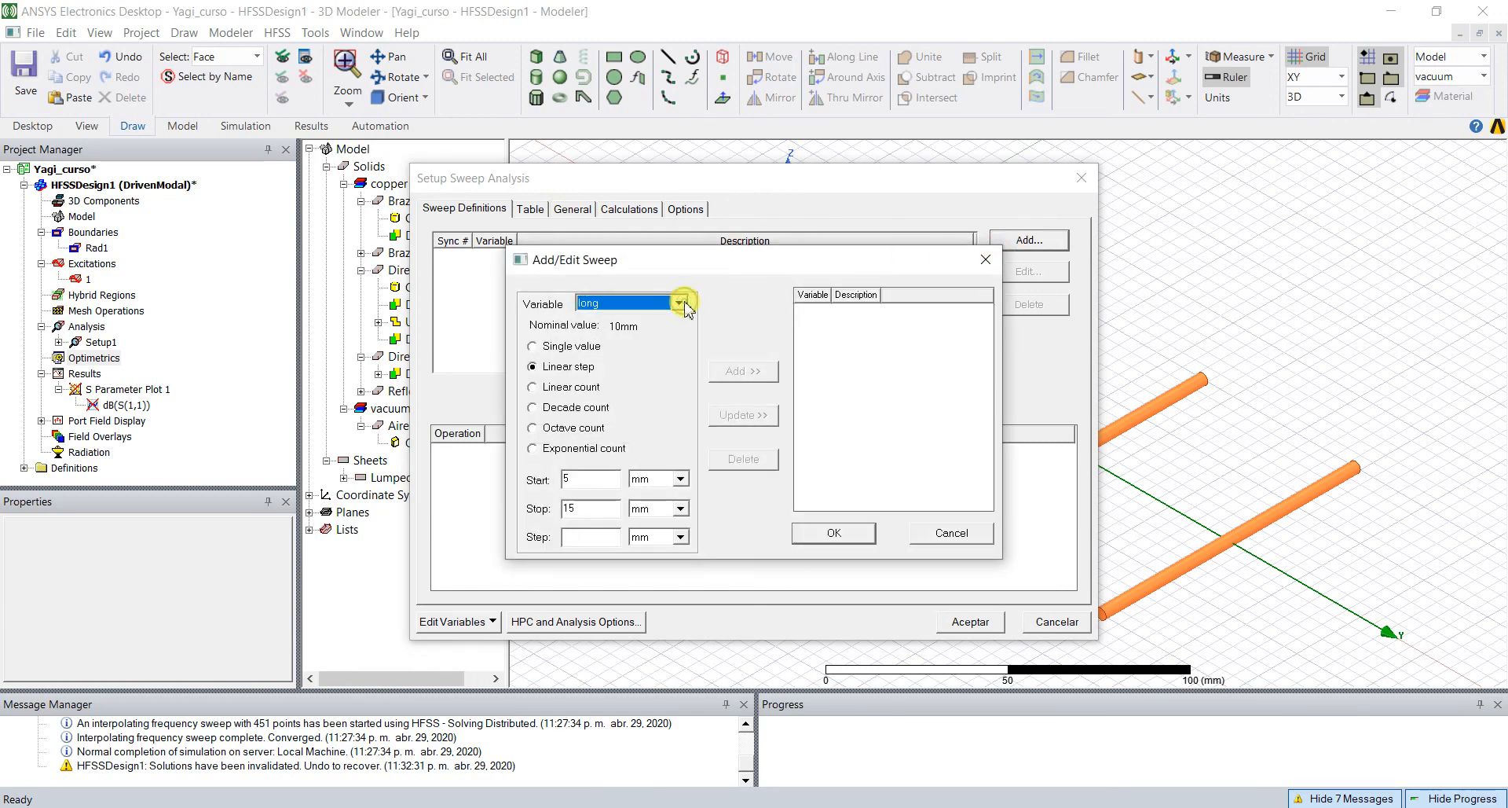
pyautogui.click(595, 479)
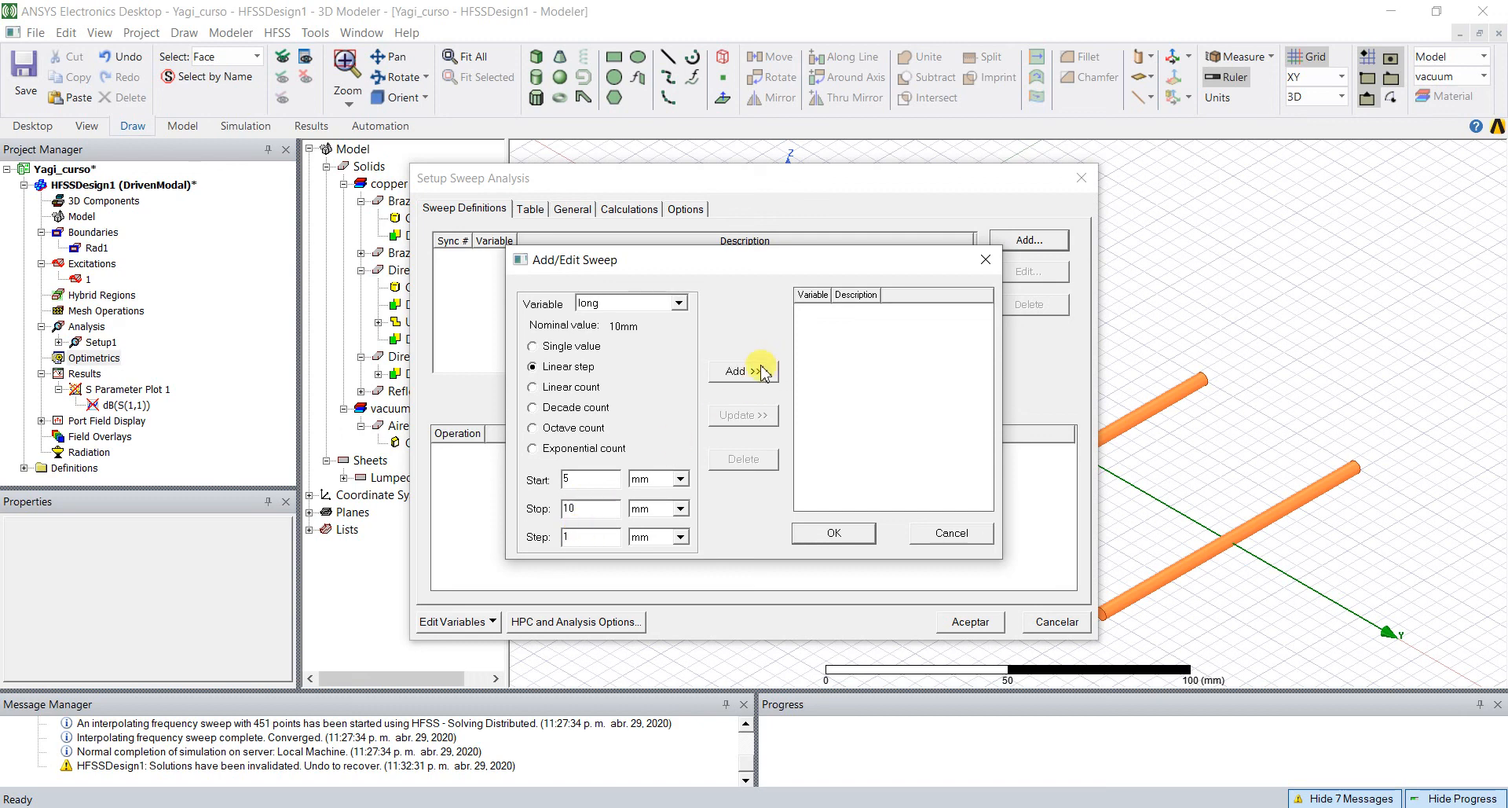
pyautogui.click(759, 371)
pyautogui.click(826, 537)
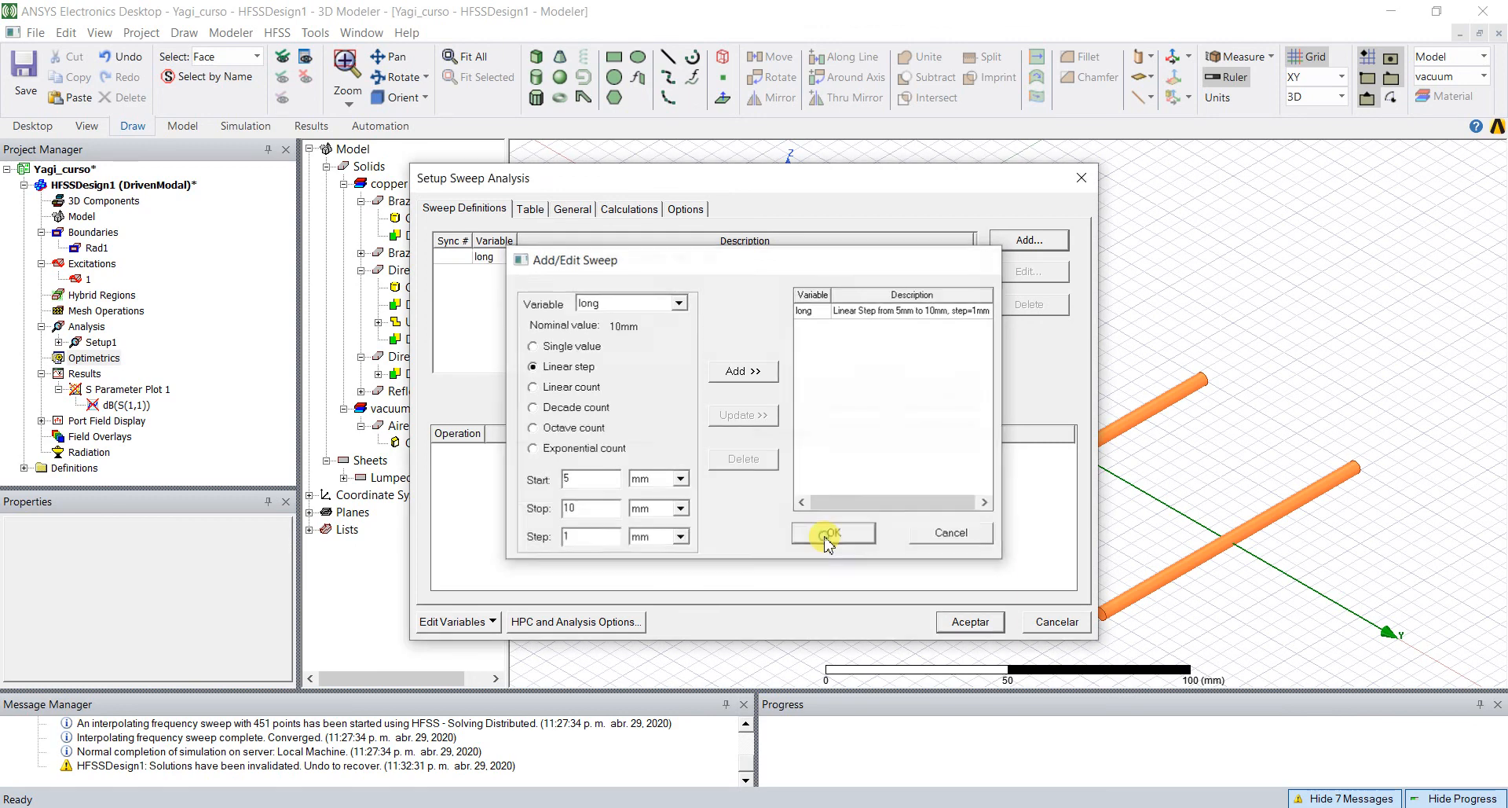
pyautogui.click(959, 631)
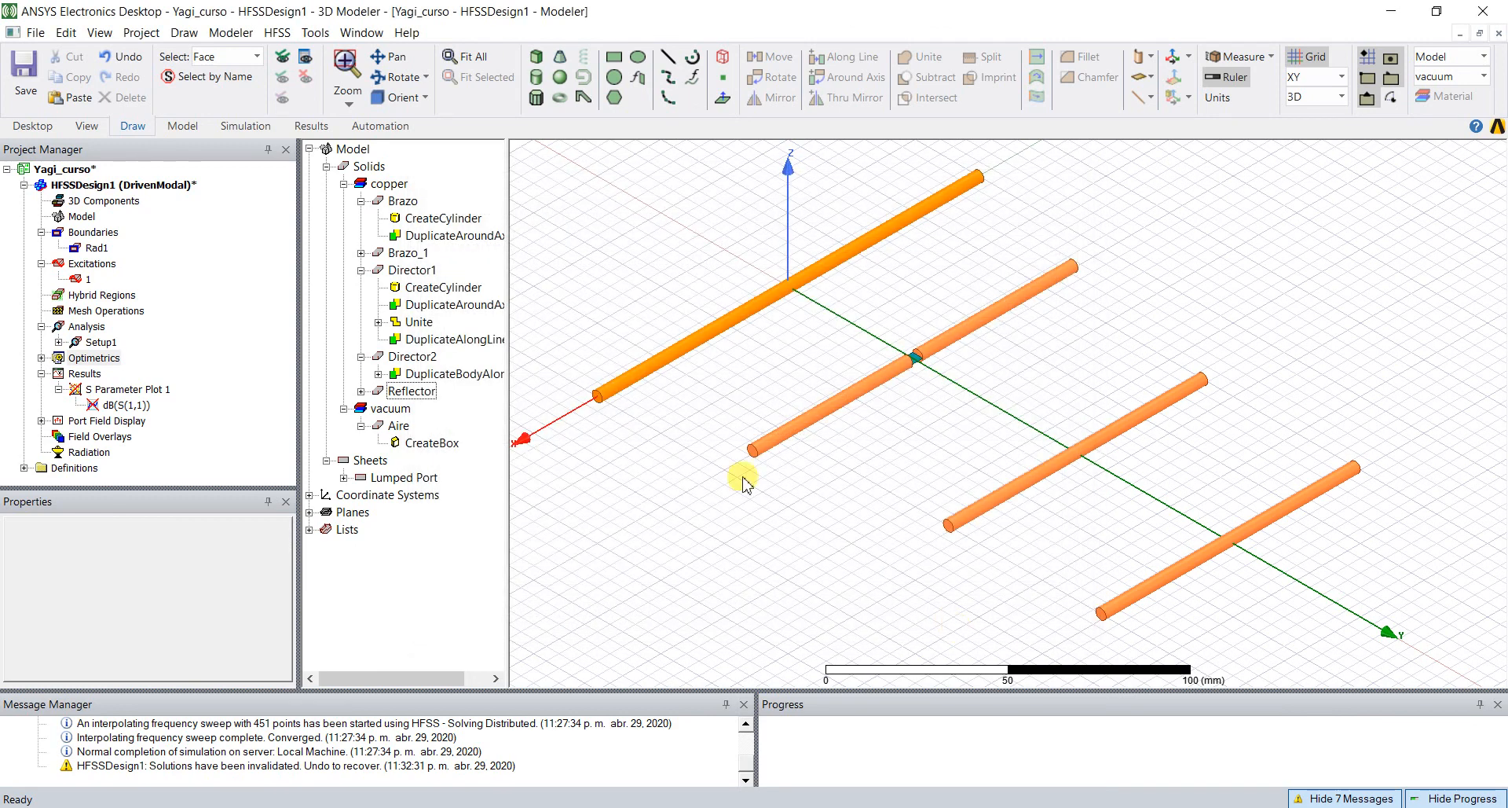
# - Save the project, agreeing to delete the invalid solution data
pyautogui.click(25, 74)
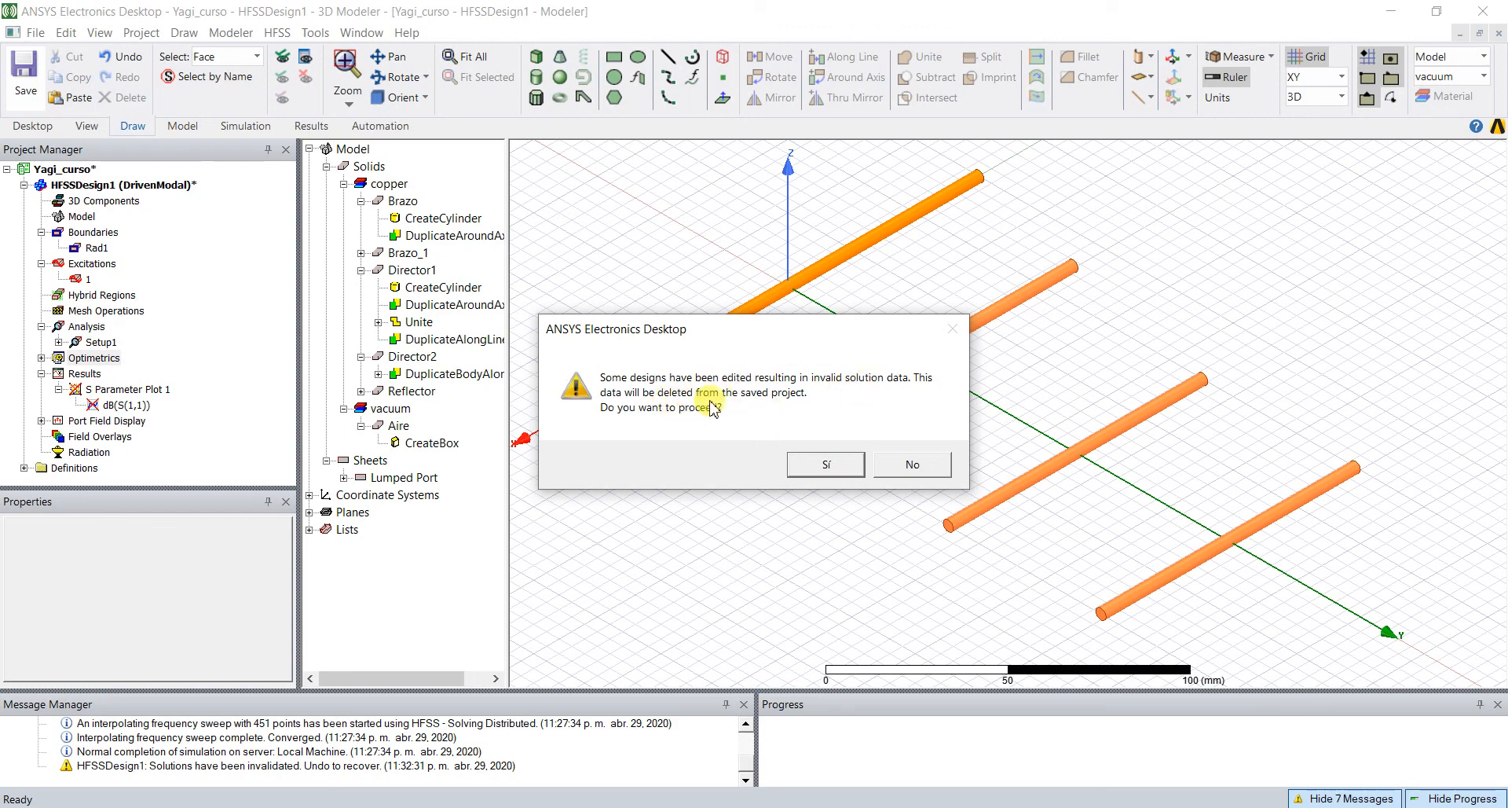
pyautogui.click(813, 468)
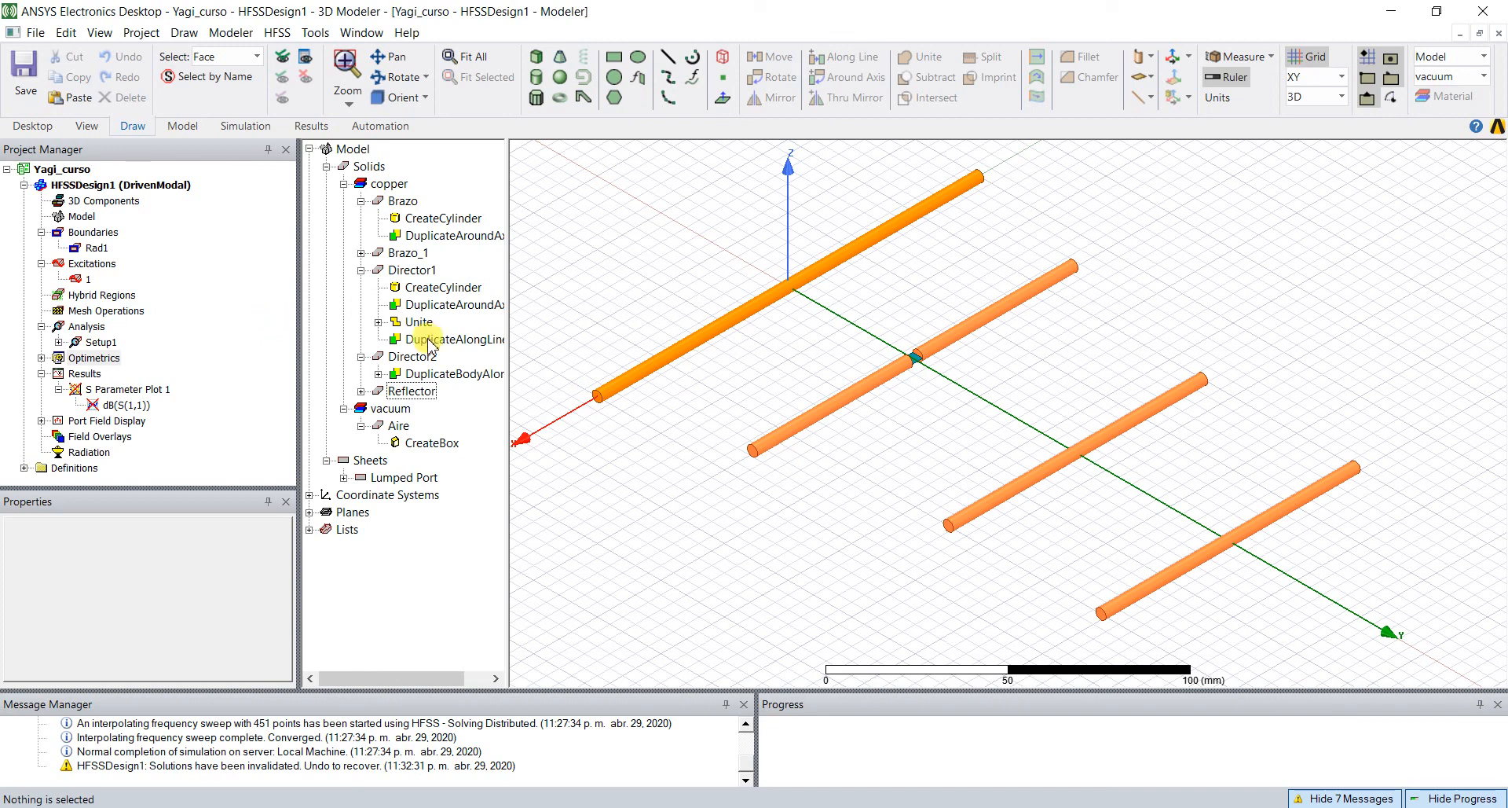
pyautogui.click(236, 128)
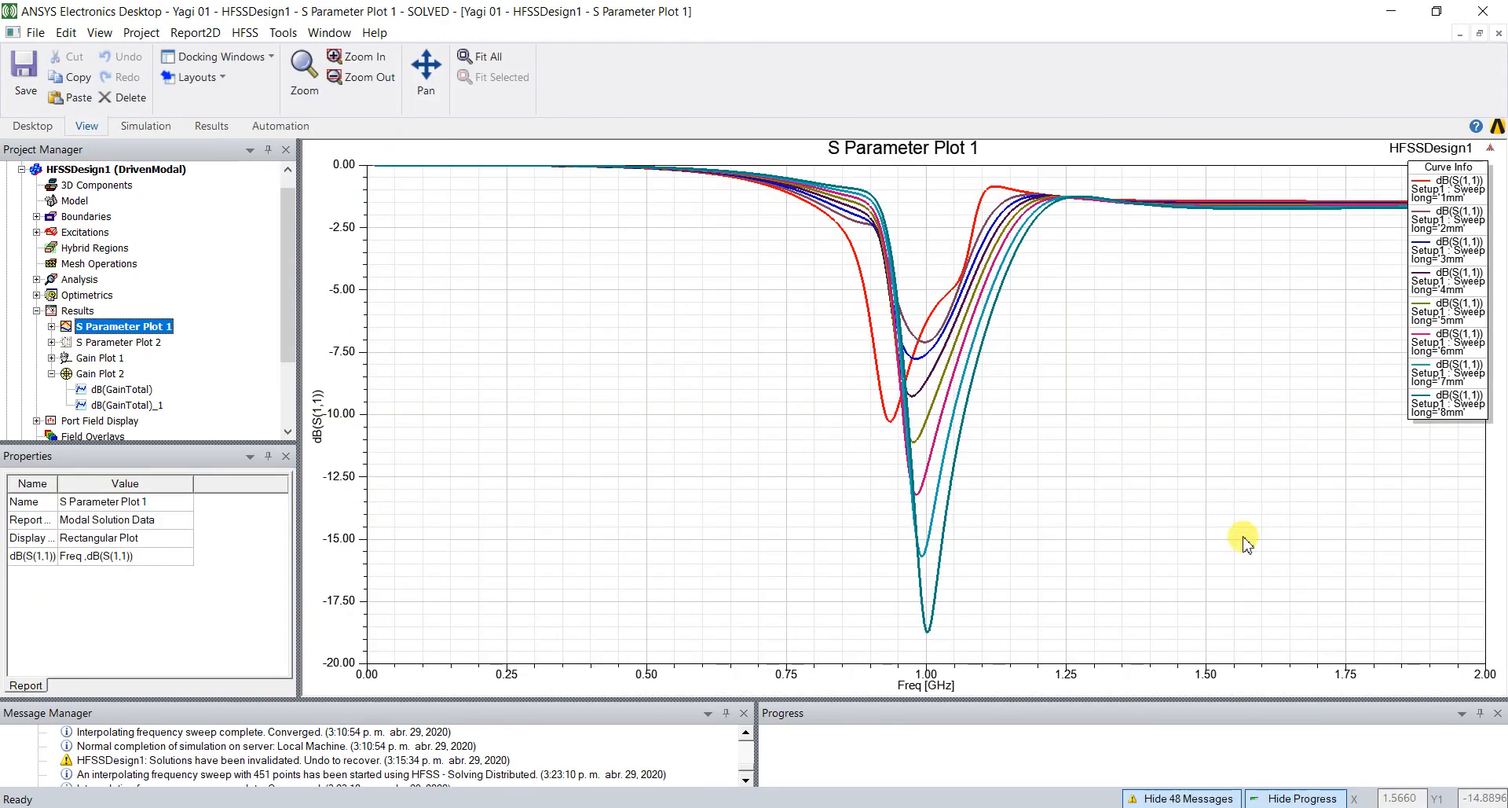
# - Compare the swept dB(S(1,1)) curves in Yagi 01's S Parameter Plot 1, highlighting those for long = 8, 7 and 6 mm
pyautogui.click(1425, 200)
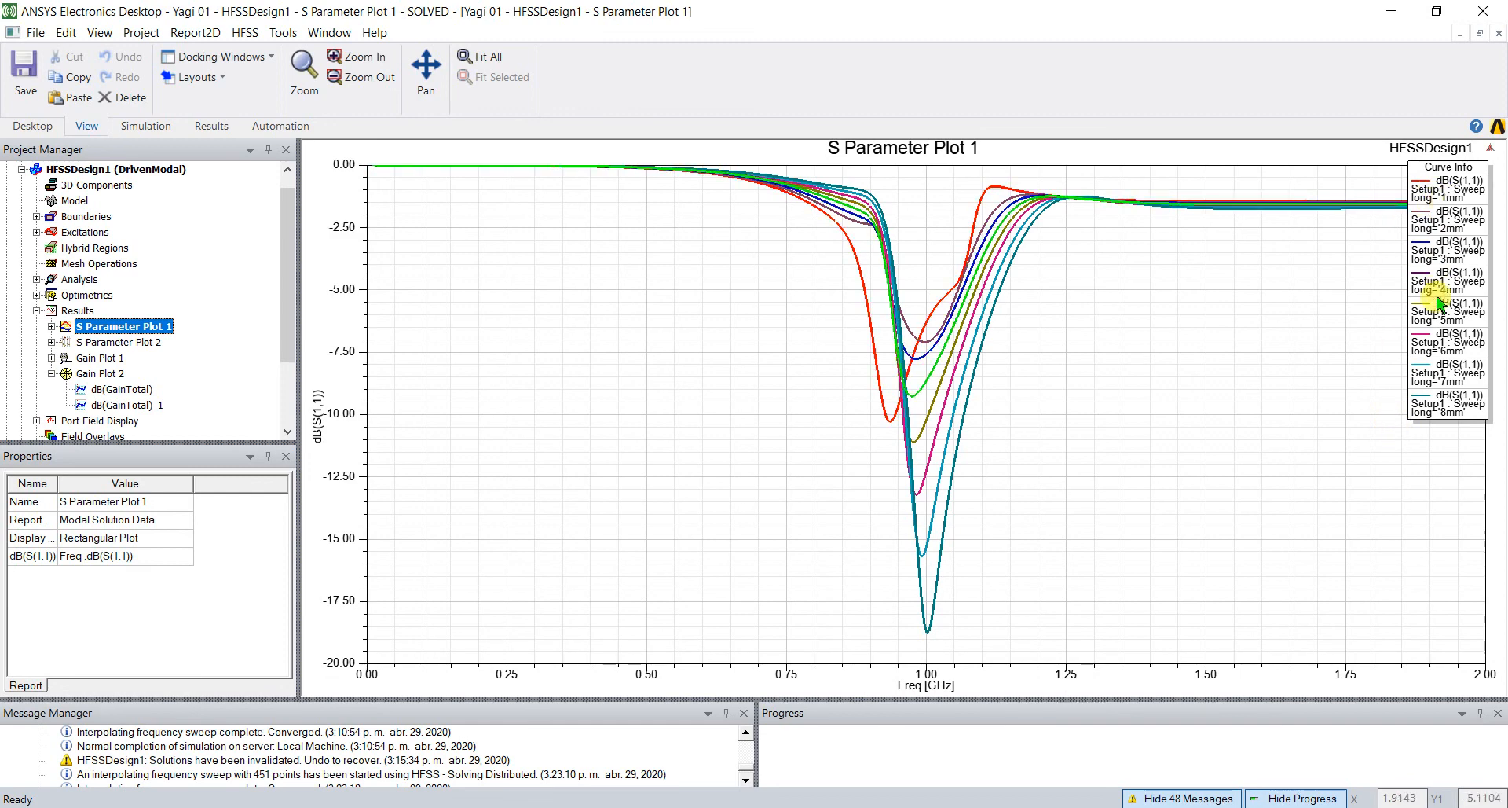
pyautogui.click(1443, 406)
pyautogui.click(1376, 410)
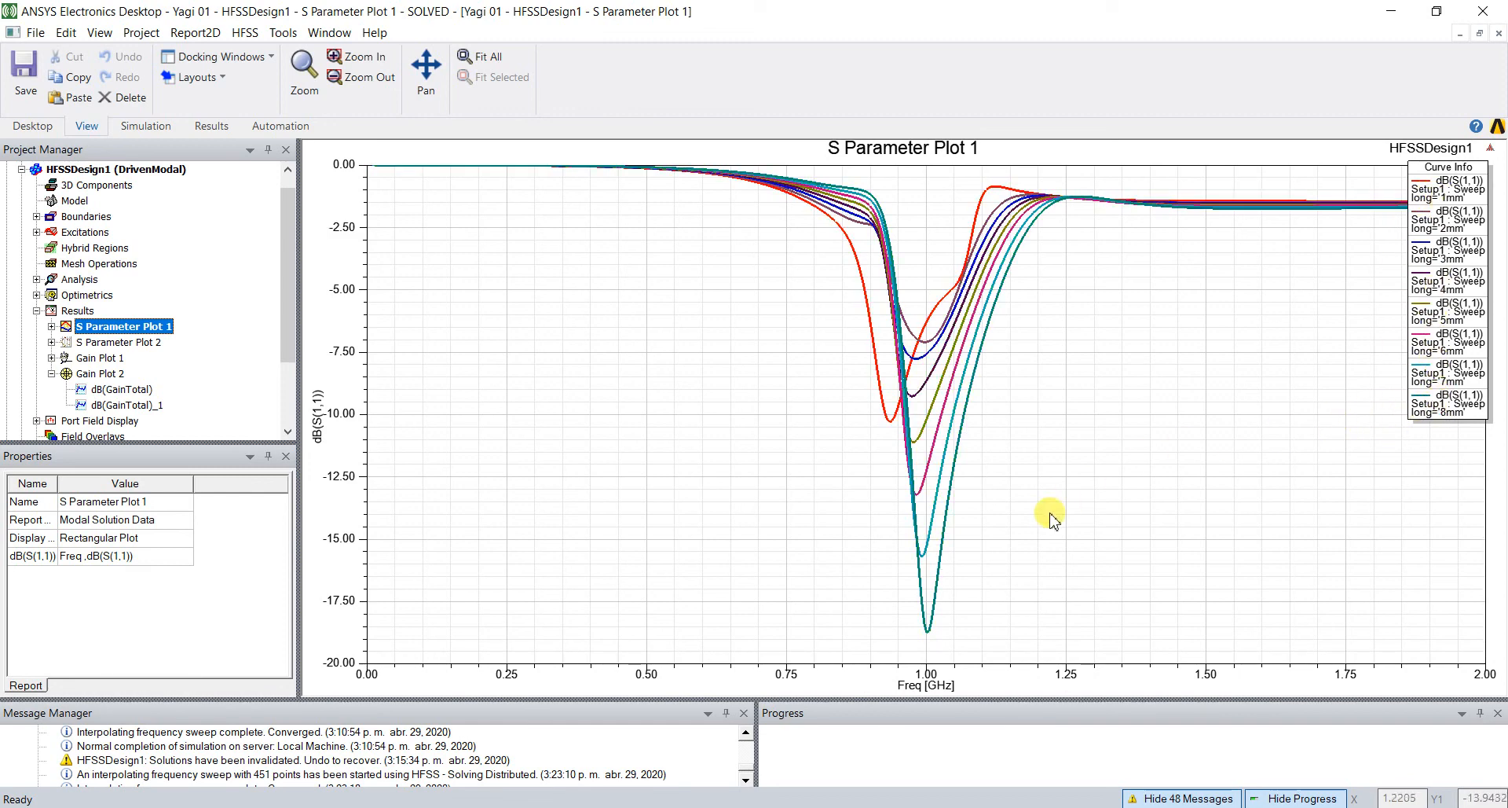
pyautogui.click(931, 631)
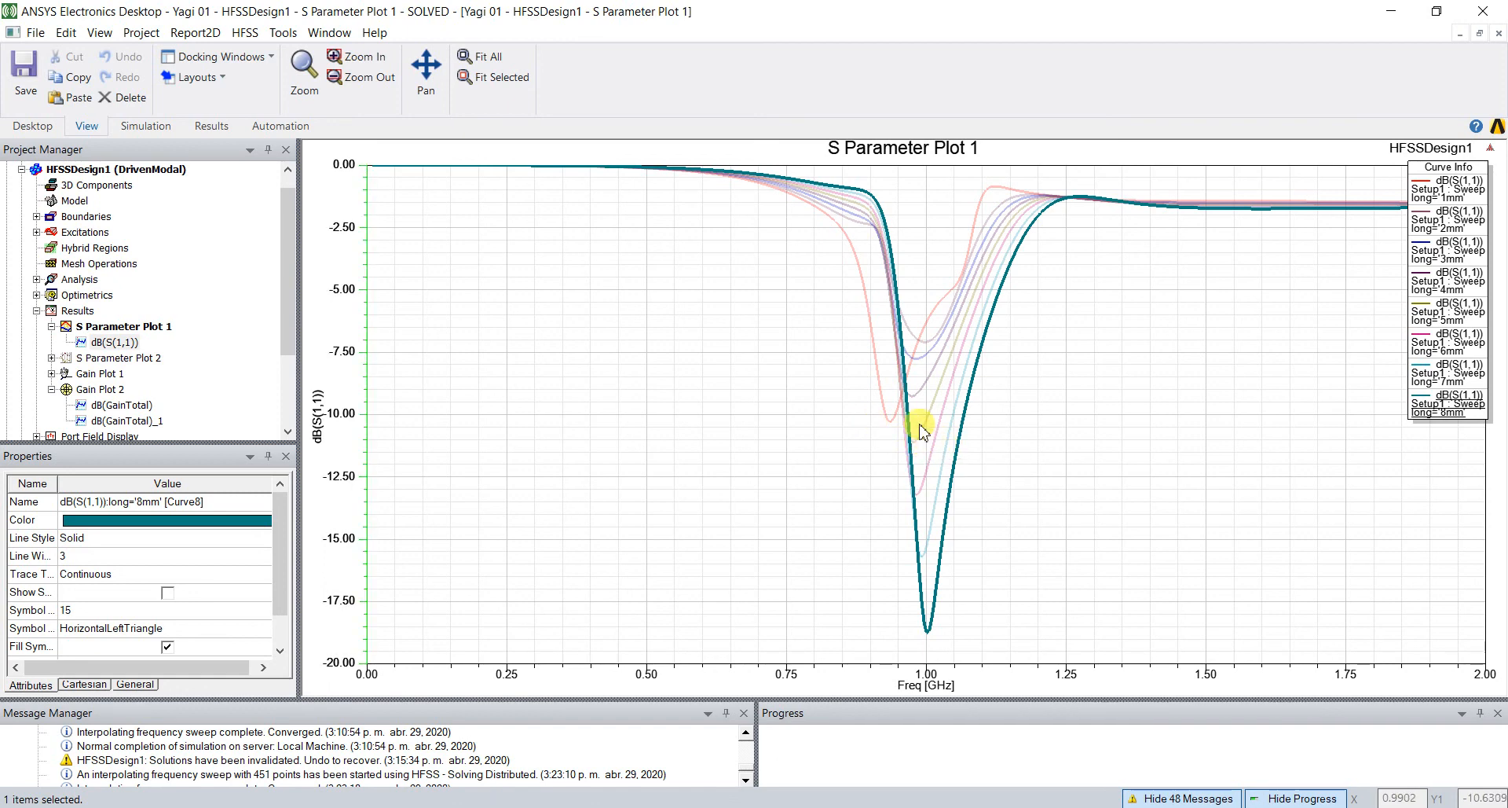
pyautogui.click(928, 553)
pyautogui.click(922, 495)
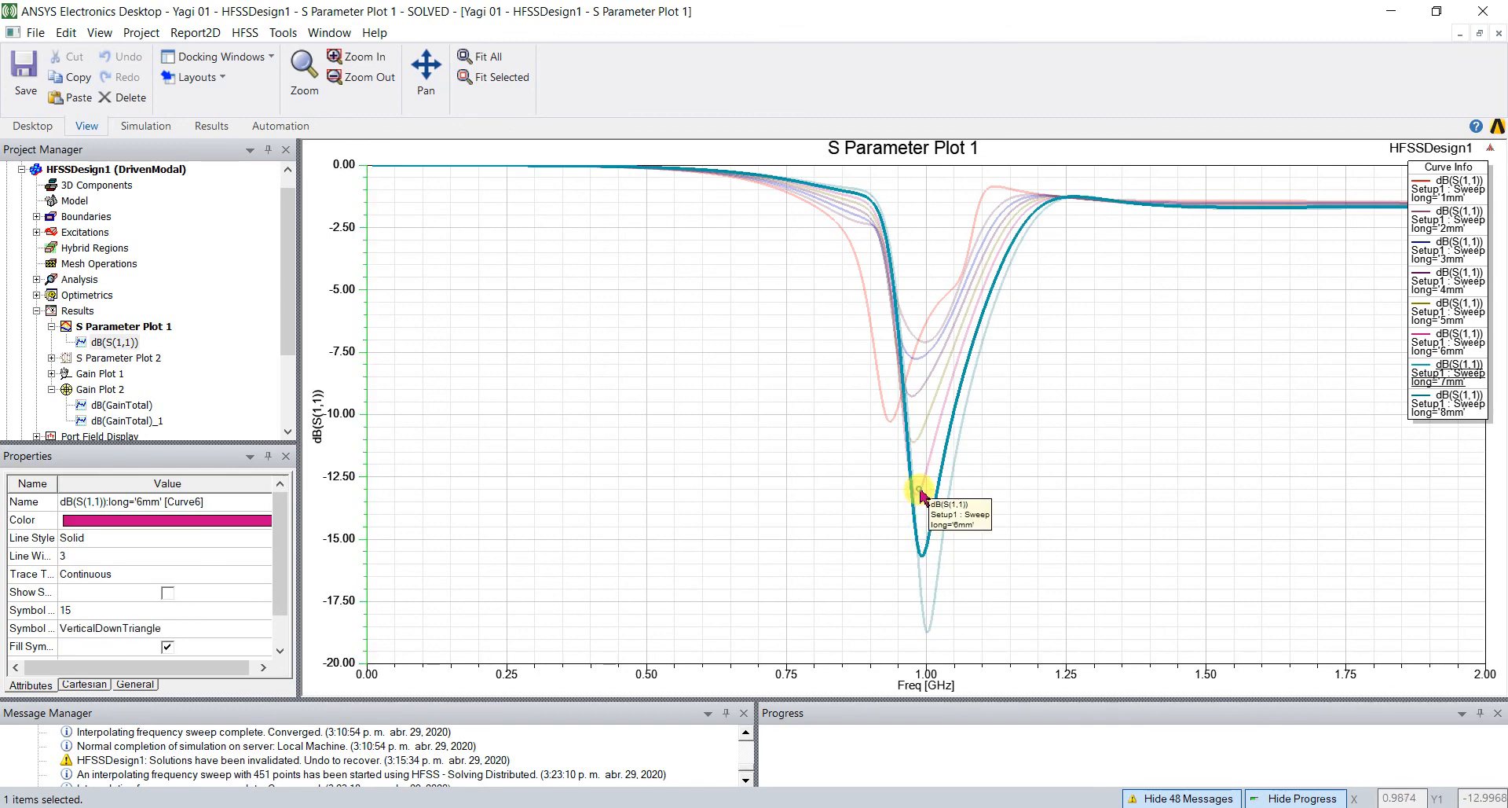
# - Compare more of the swept dB(S(1,1)) curves in S Parameter Plot 1, highlighting those for long = 4, 2 and 8 mm
pyautogui.click(915, 445)
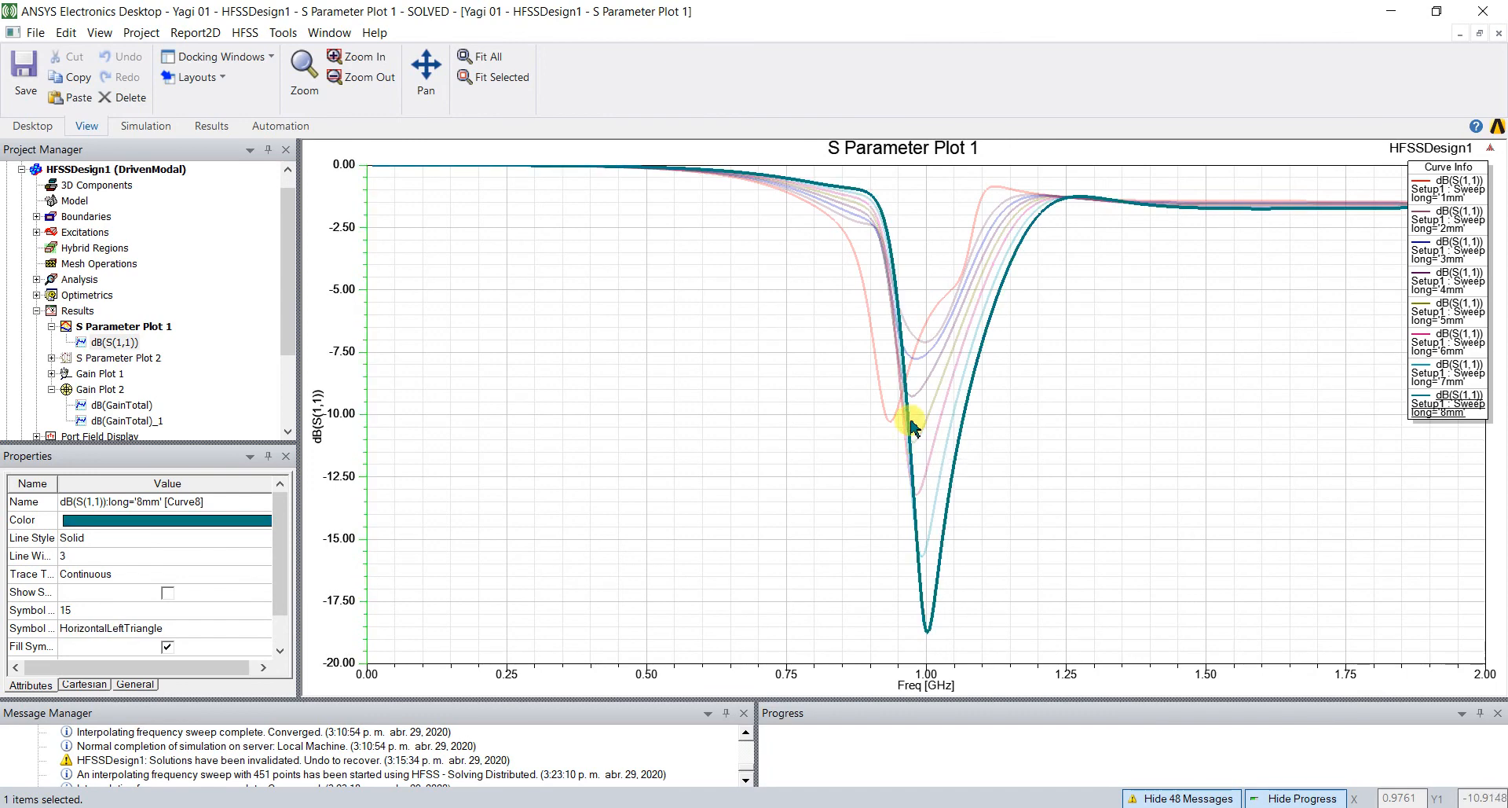
pyautogui.click(912, 385)
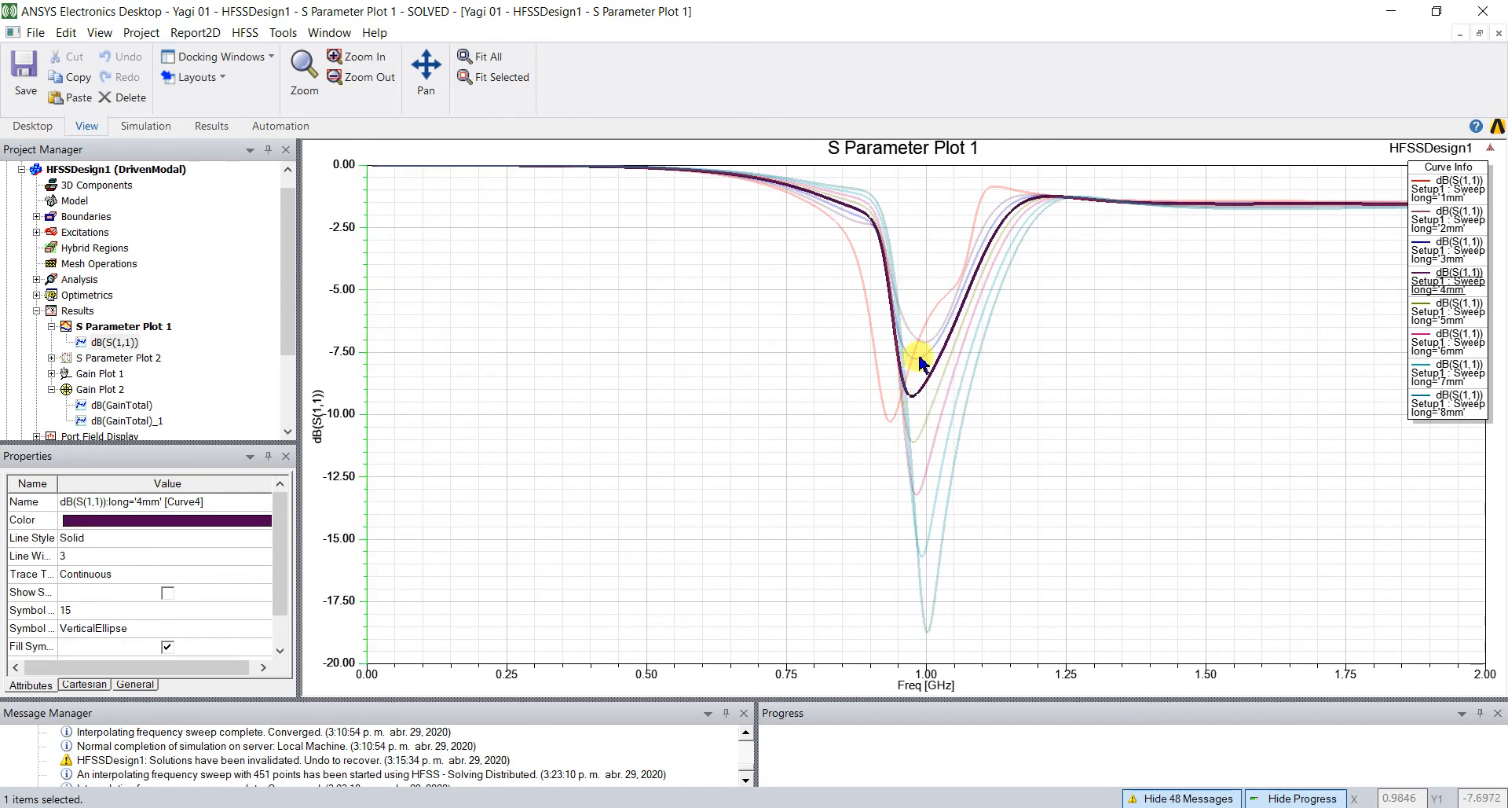
pyautogui.click(918, 342)
pyautogui.click(918, 343)
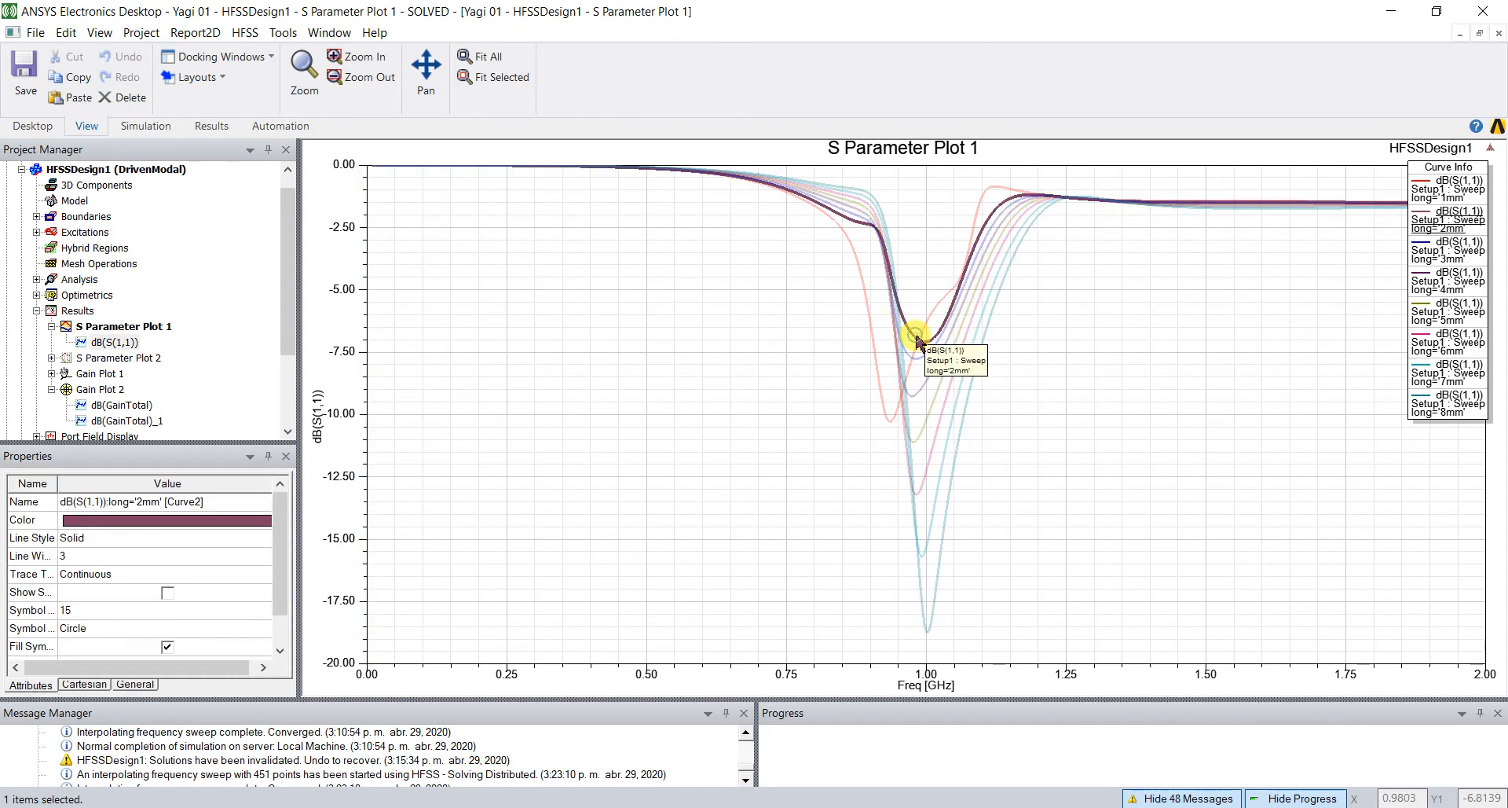
pyautogui.click(932, 627)
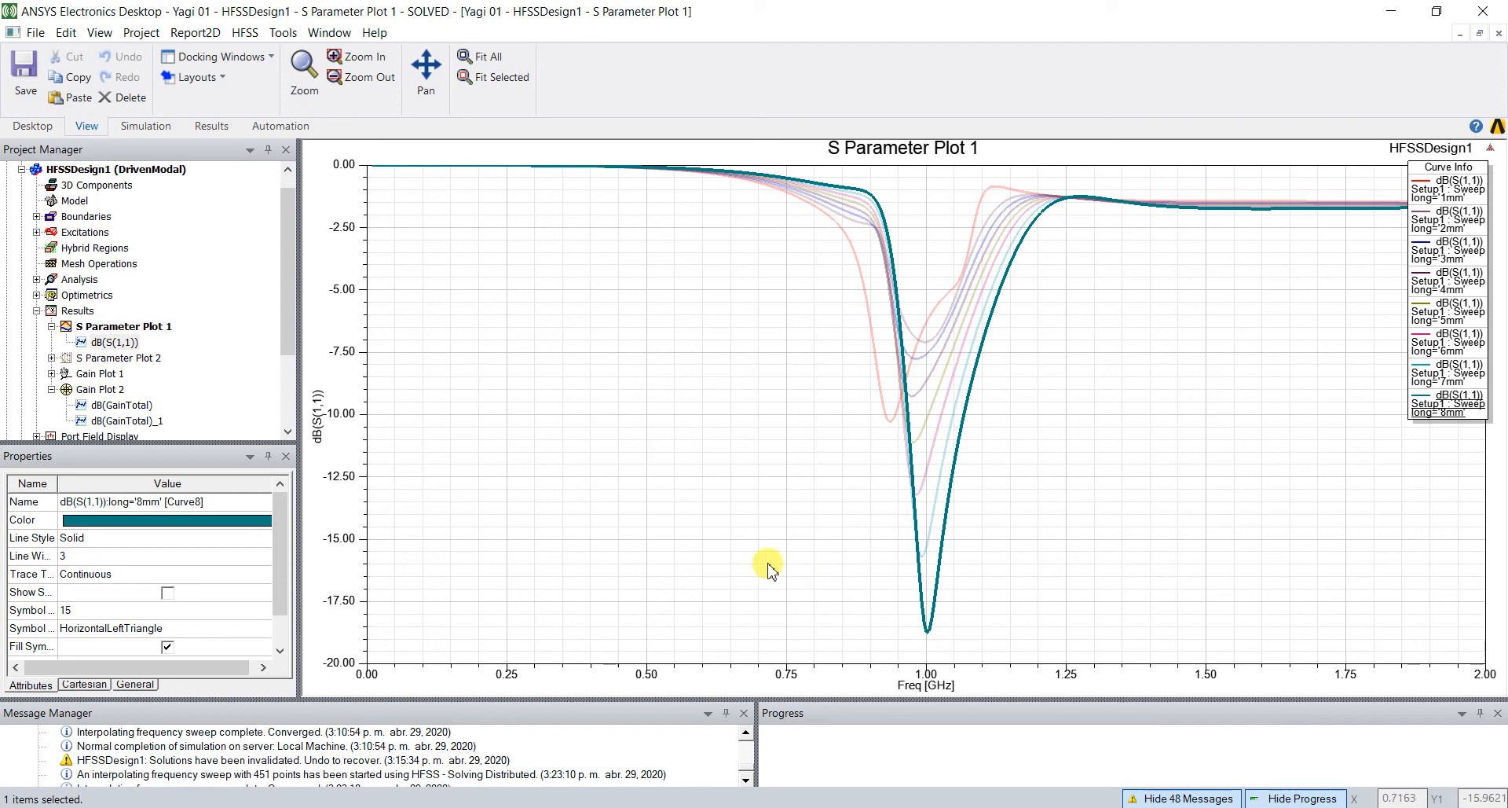
# - Show S Parameter Plot 2 and review the far-field setup of Infinite Sphere1 without editing it
pyautogui.doubleClick(140, 358)
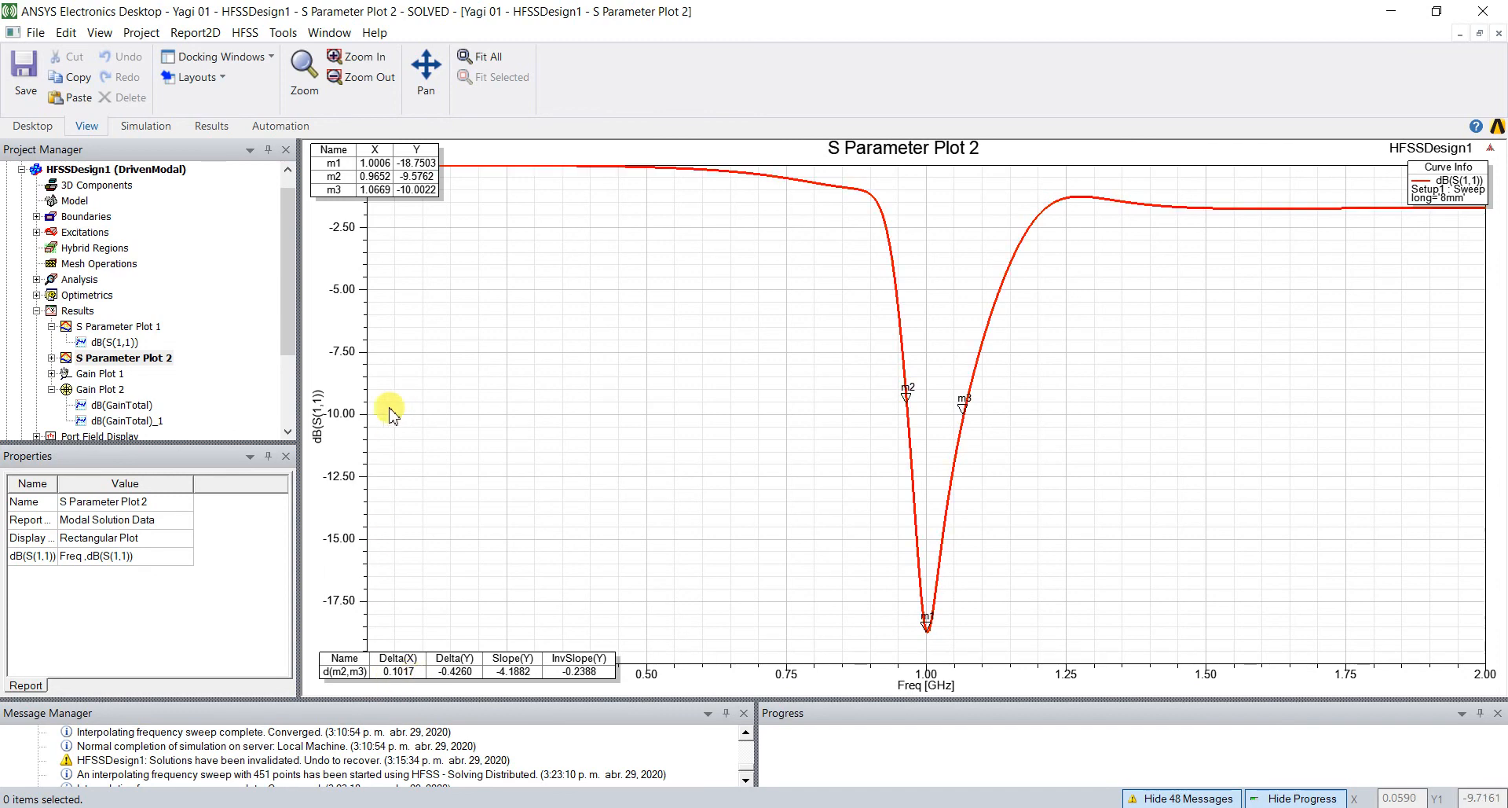
pyautogui.click(290, 392)
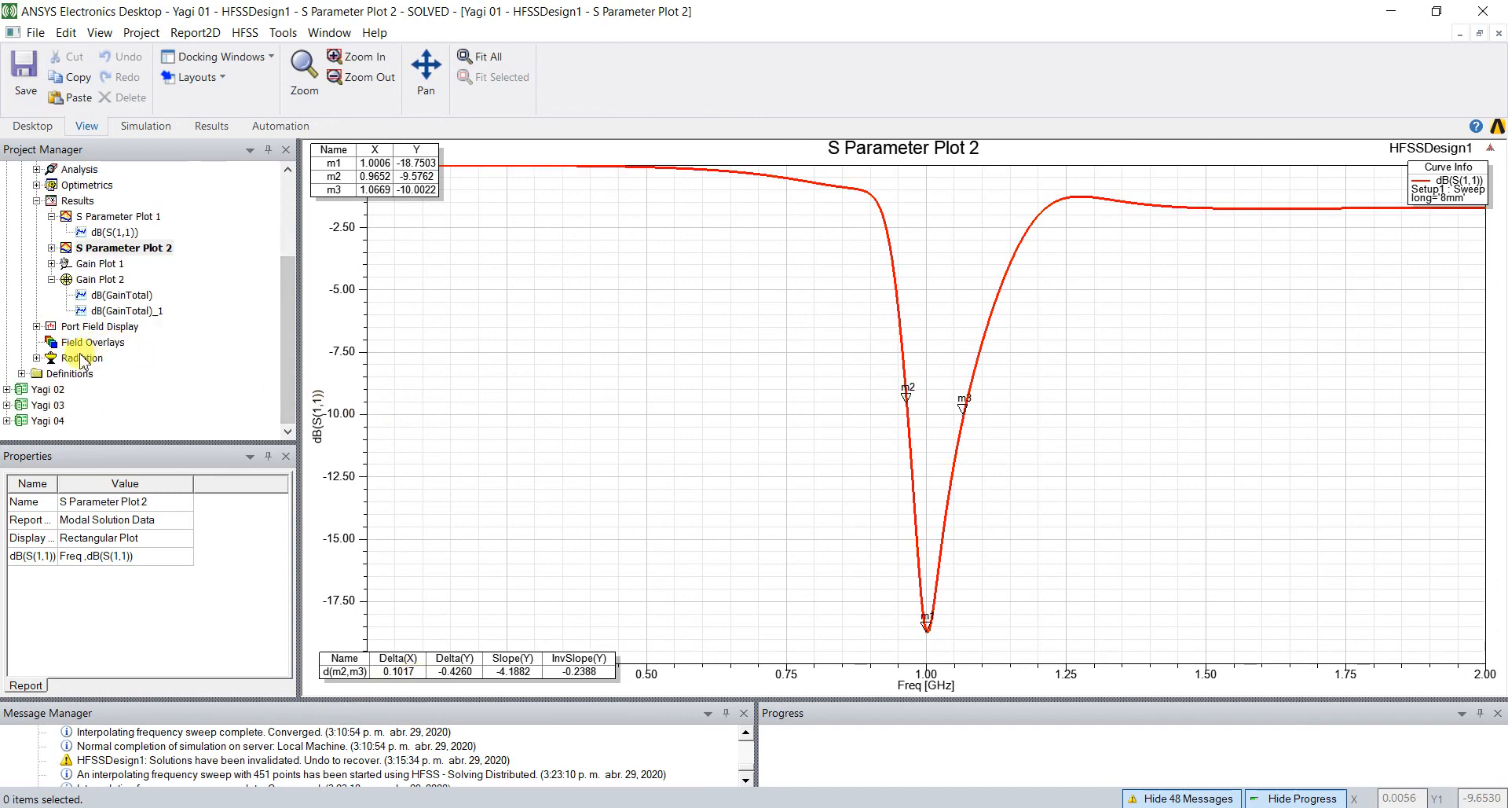
pyautogui.click(37, 359)
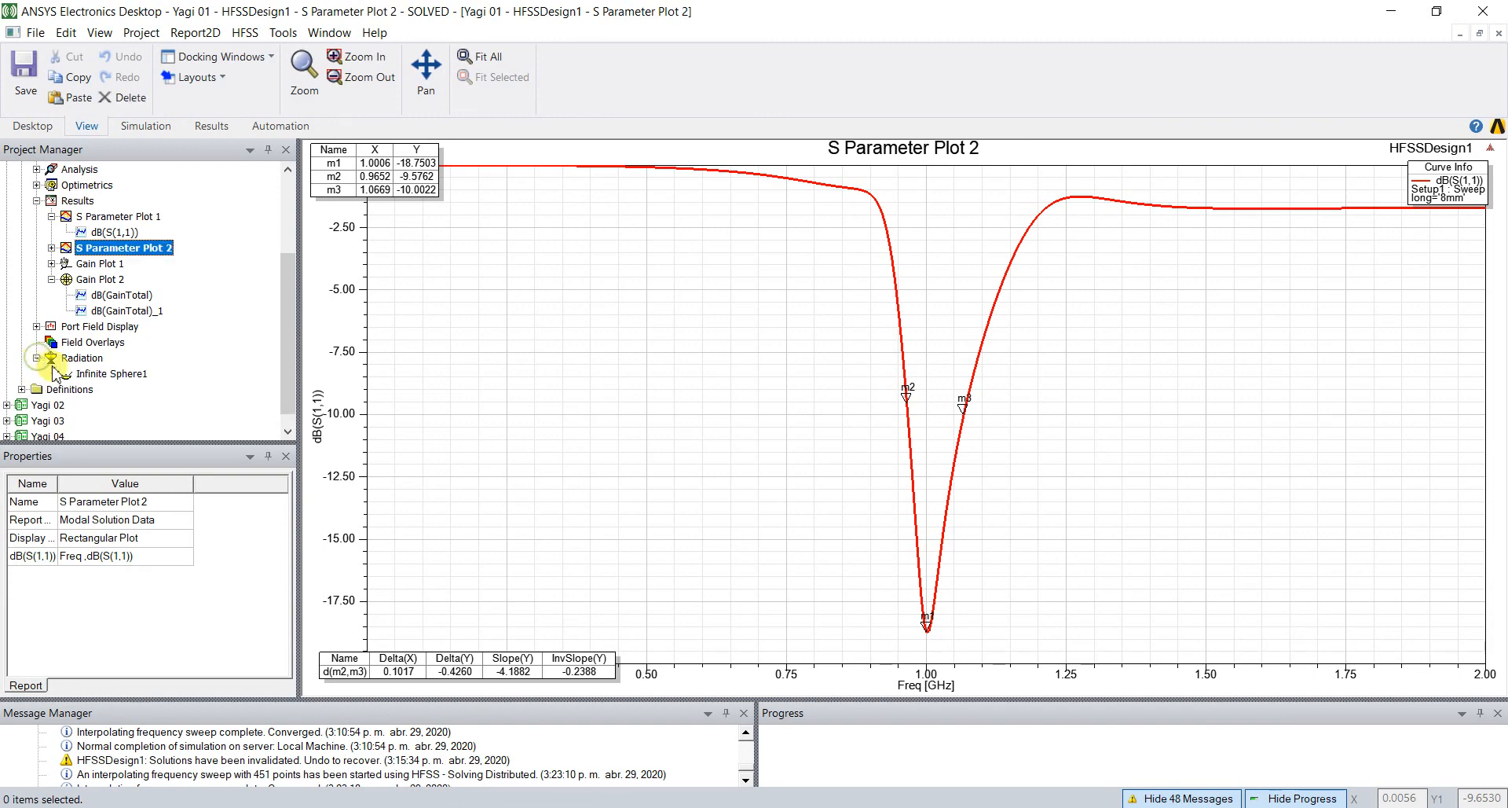
pyautogui.doubleClick(106, 374)
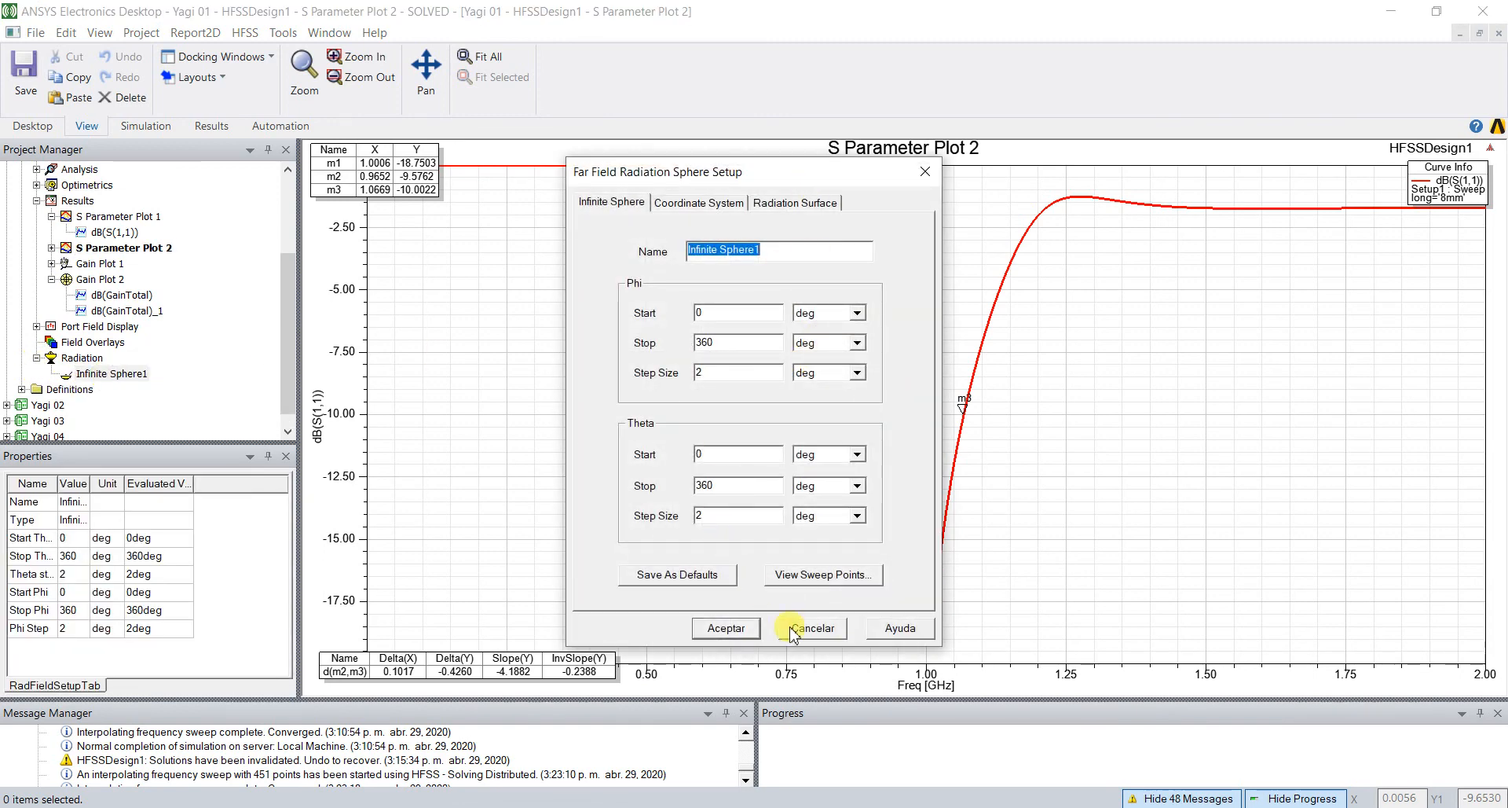
pyautogui.click(814, 628)
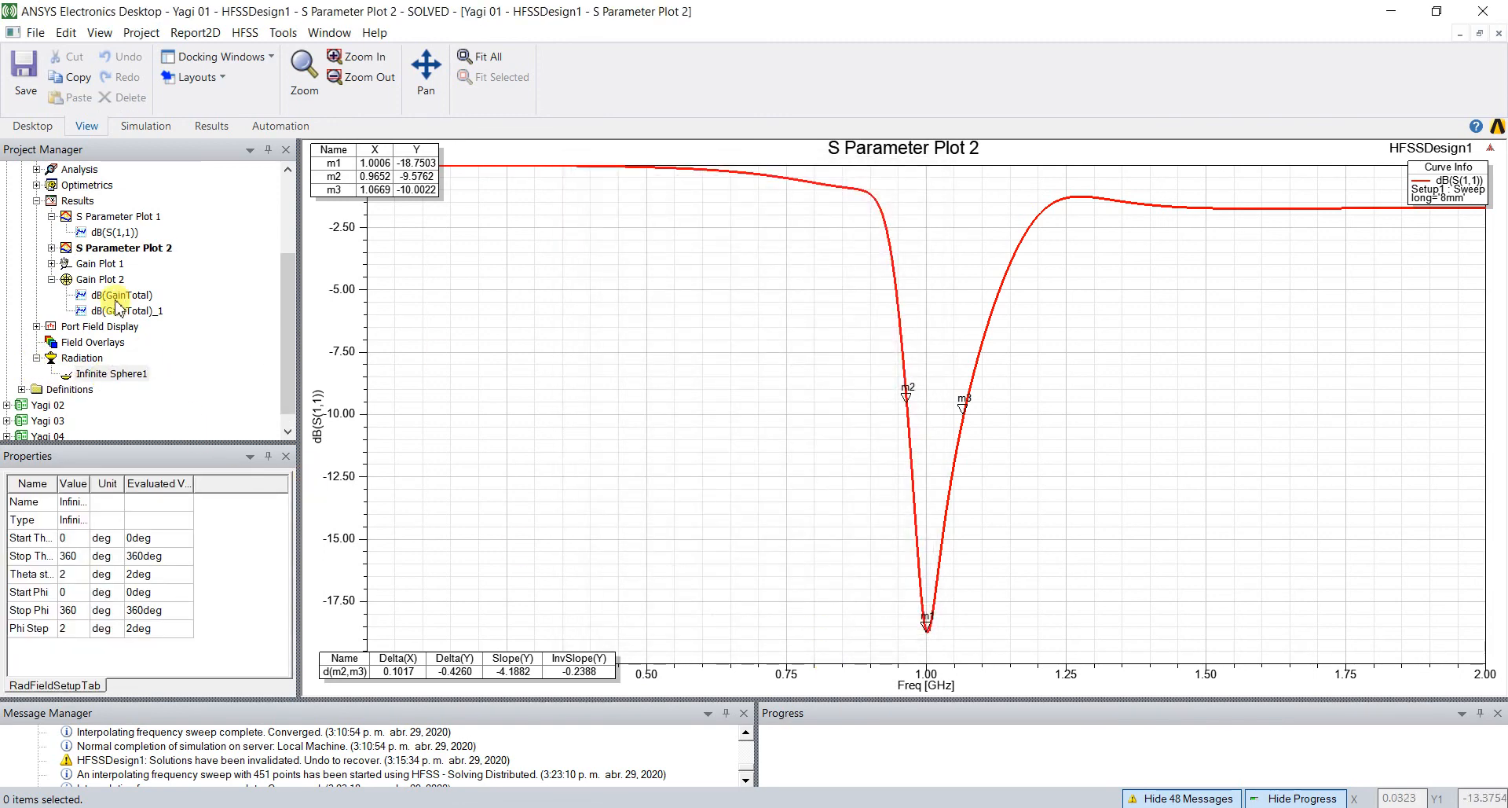
# - Show the 3D polar Gain Plot 1 and examine the radiation pattern from several angles, including an isometric view
pyautogui.click(92, 266)
pyautogui.doubleClick(93, 266)
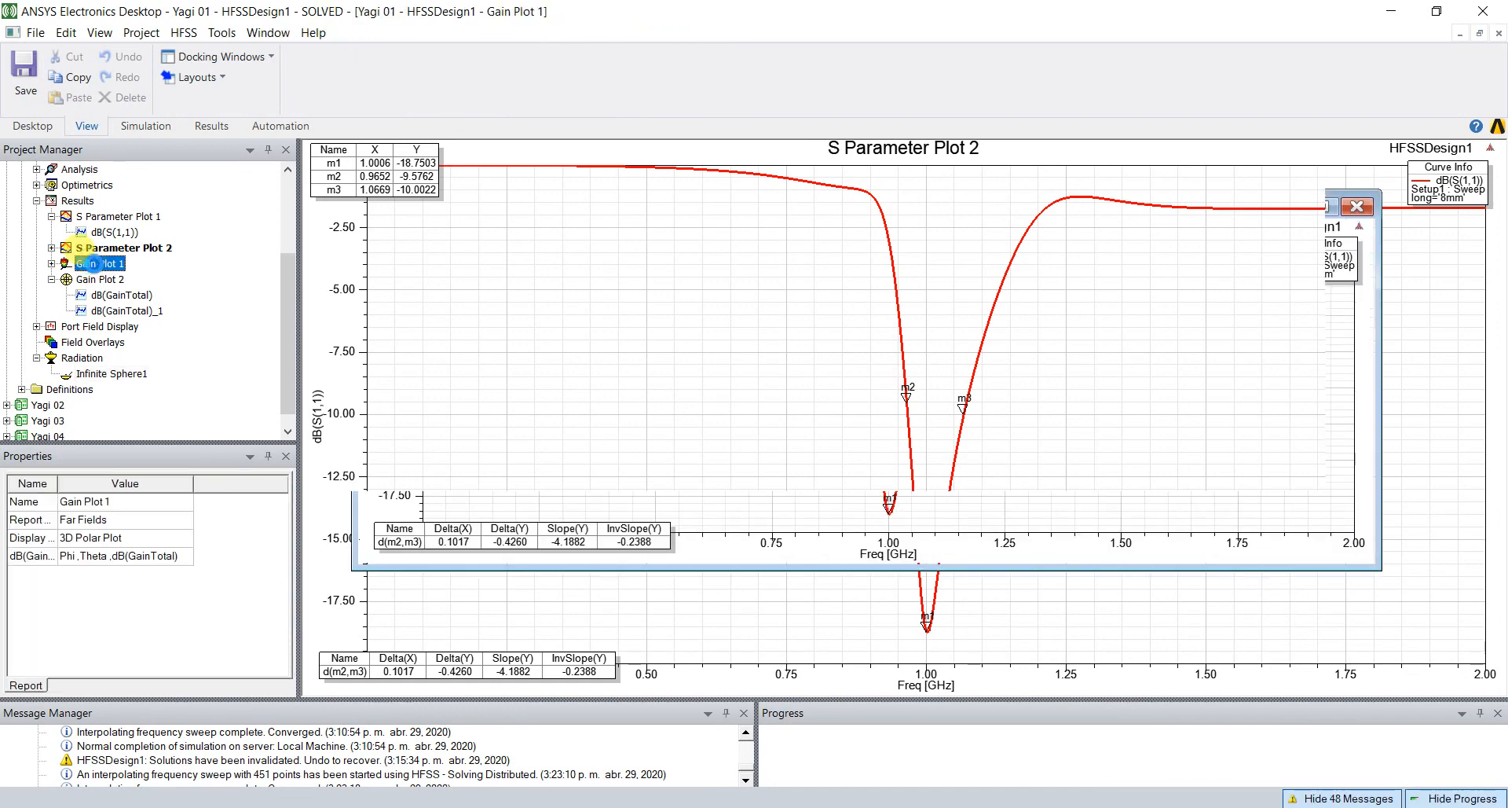
pyautogui.click(831, 432)
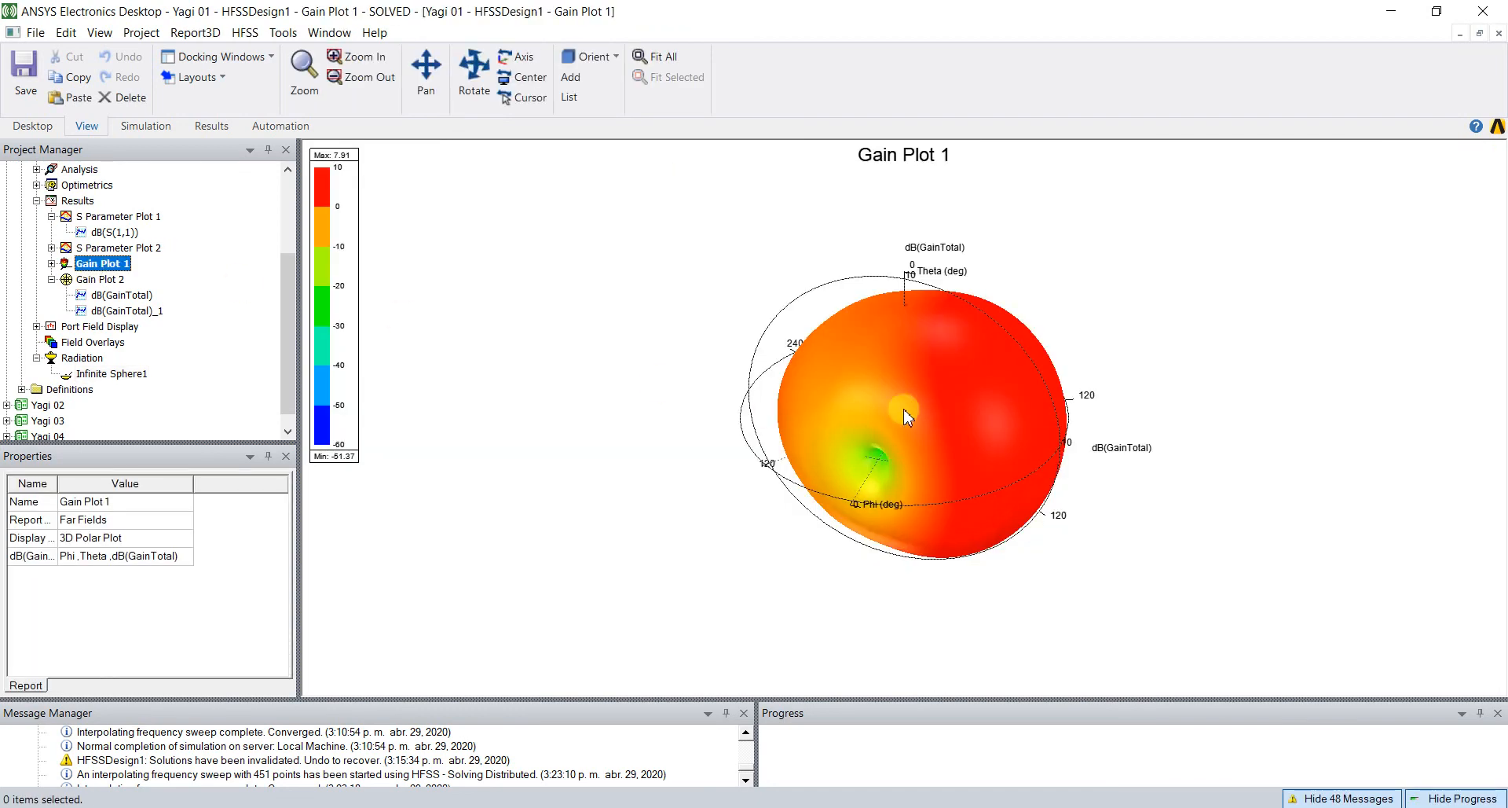
pyautogui.moveTo(851, 442); pyautogui.dragTo(923, 358)
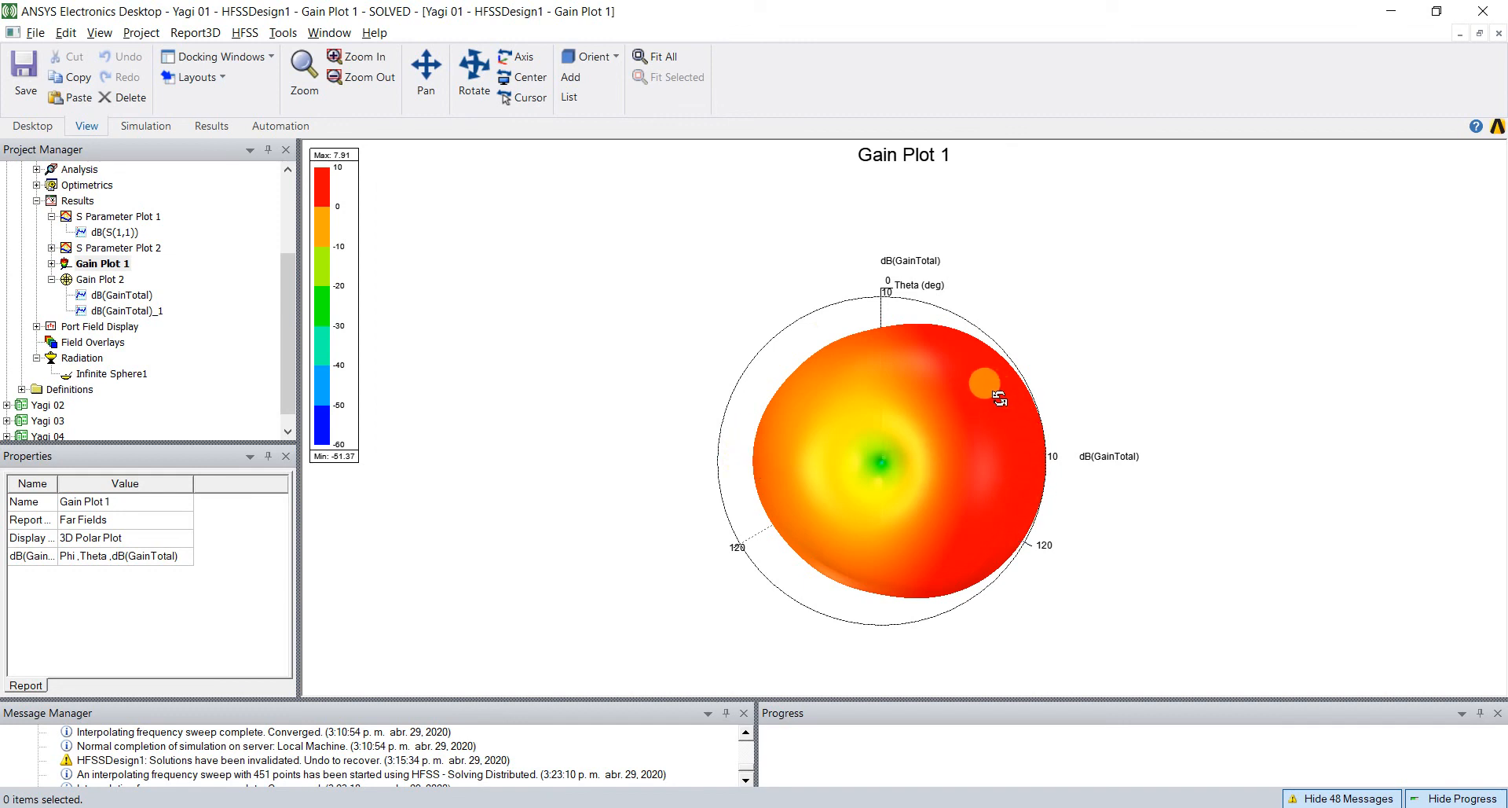
pyautogui.keyDown('alt'); pyautogui.doubleClick(1406, 198); pyautogui.keyUp('alt')
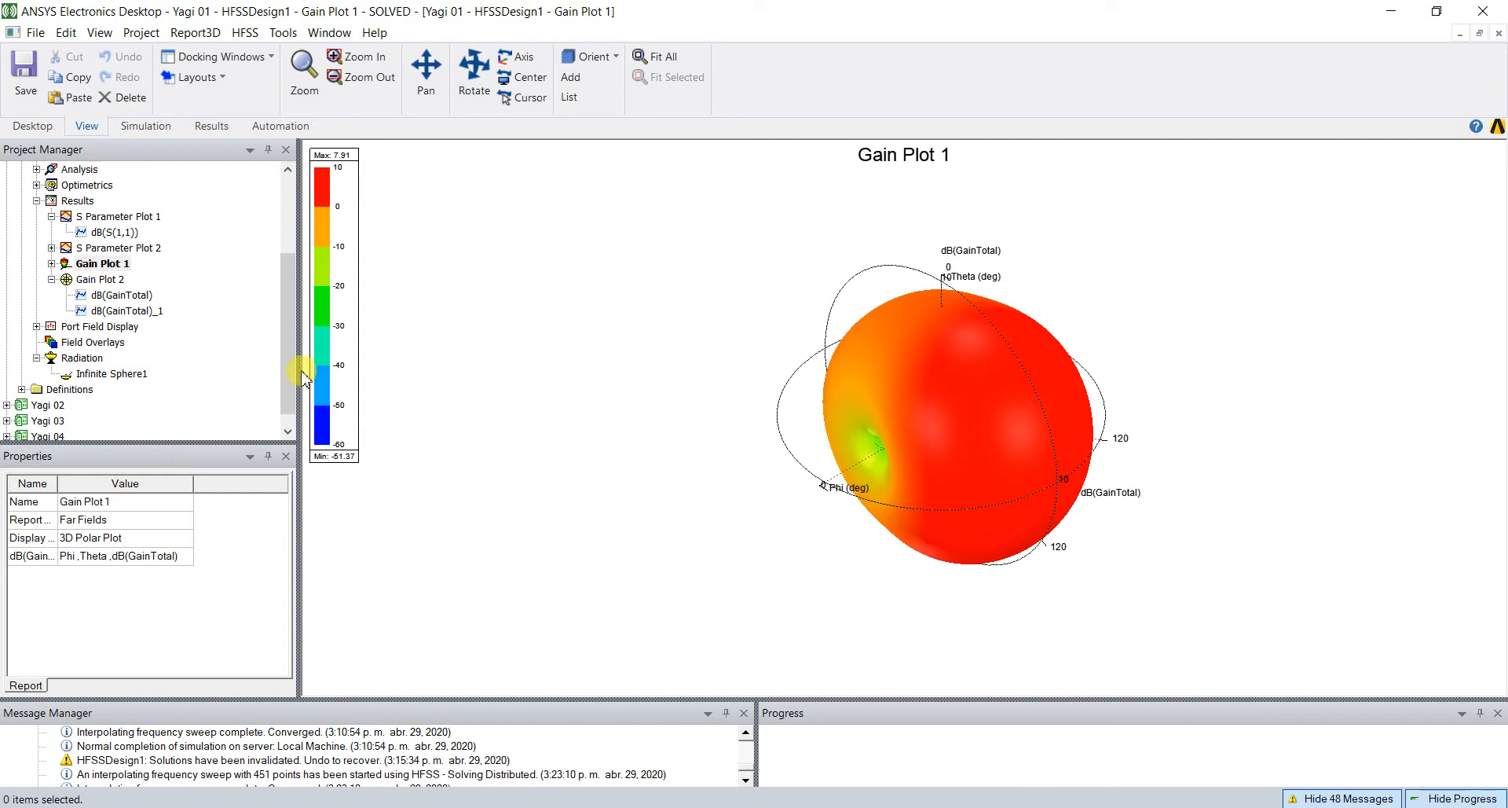
# - Show Gain Plot 2 and highlight its Theta = 90deg and Phi = 90deg dB(GainTotal) traces one after the other
pyautogui.doubleClick(110, 281)
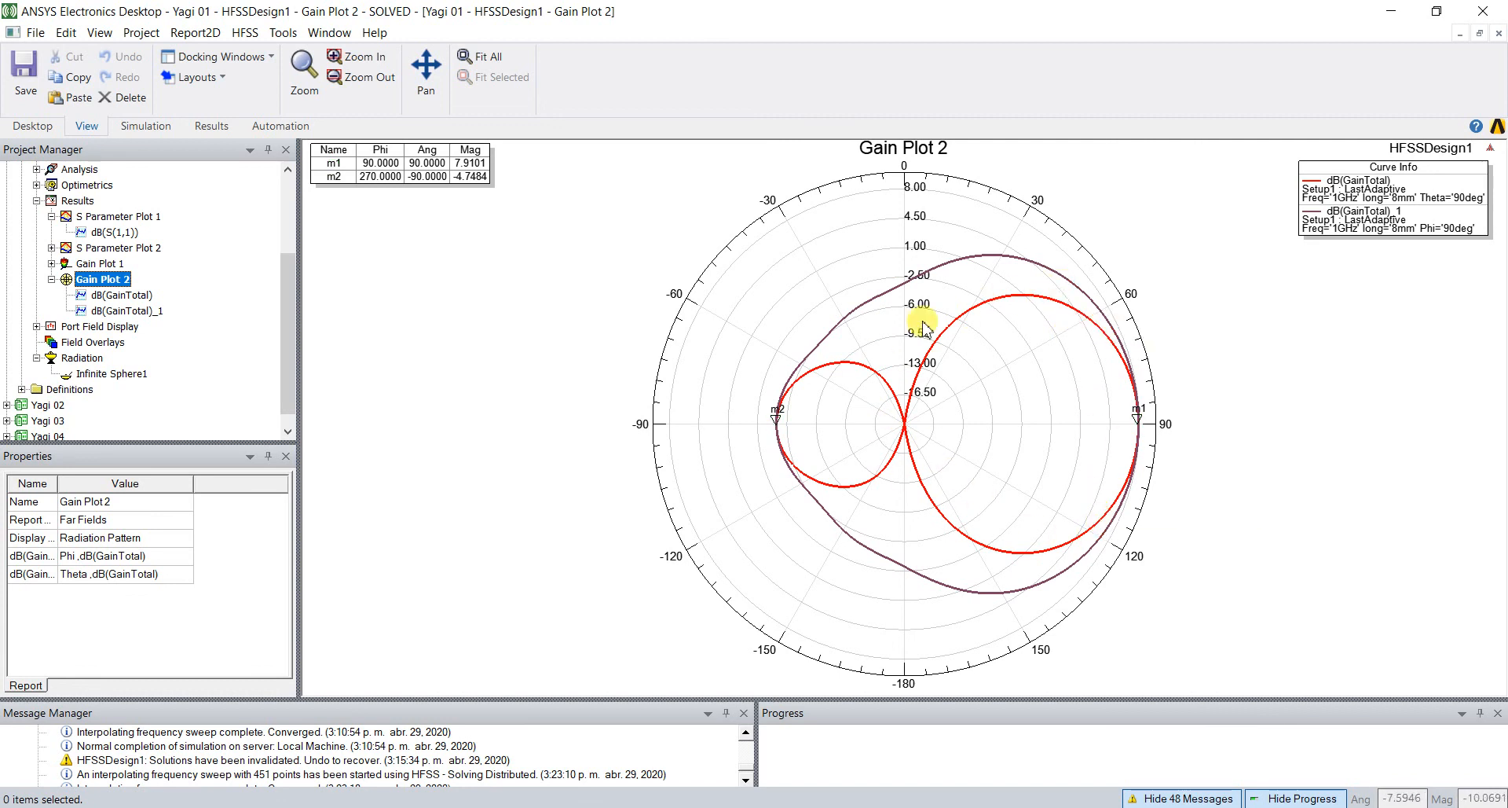
pyautogui.click(1336, 189)
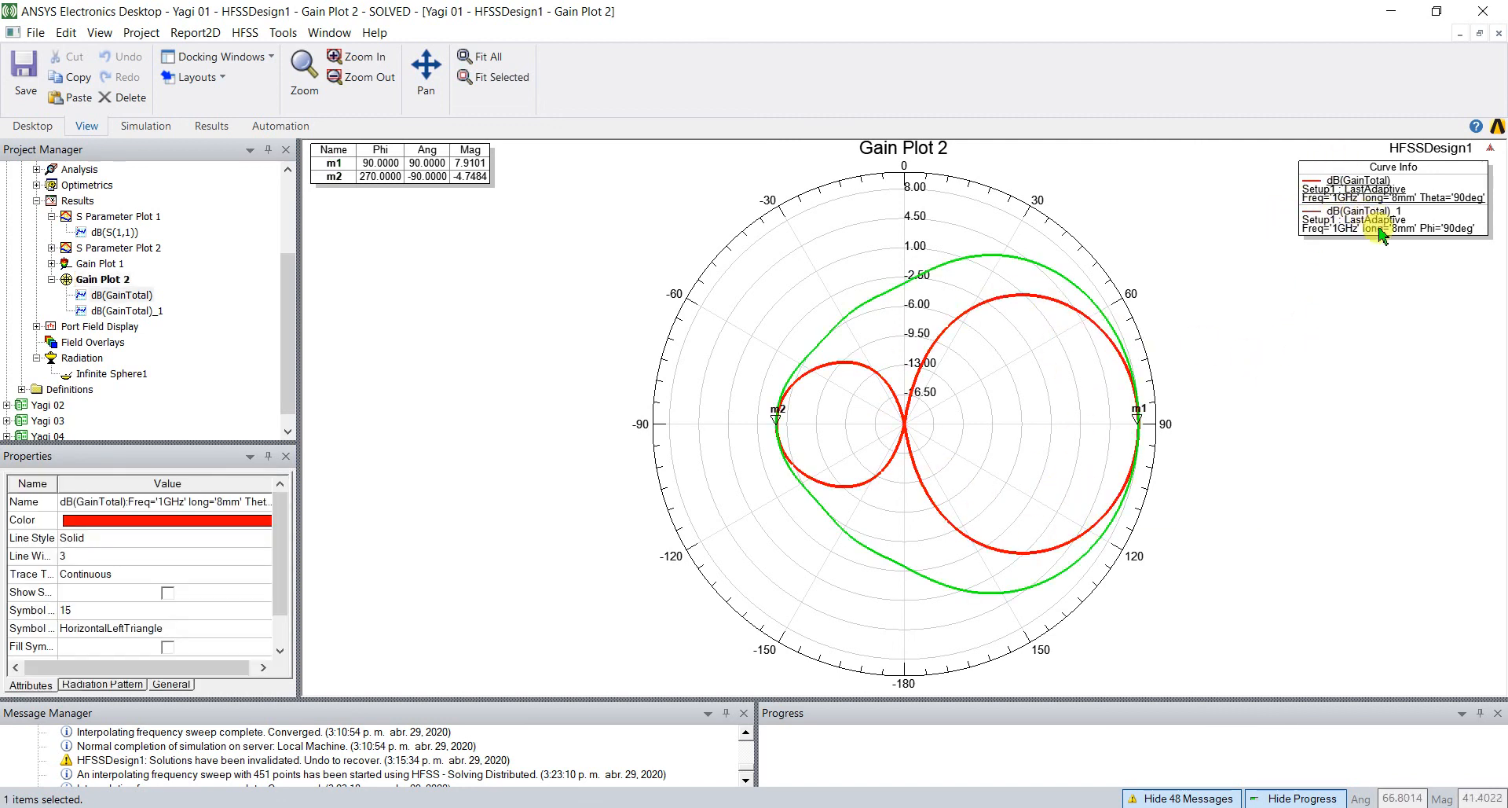
pyautogui.click(1382, 322)
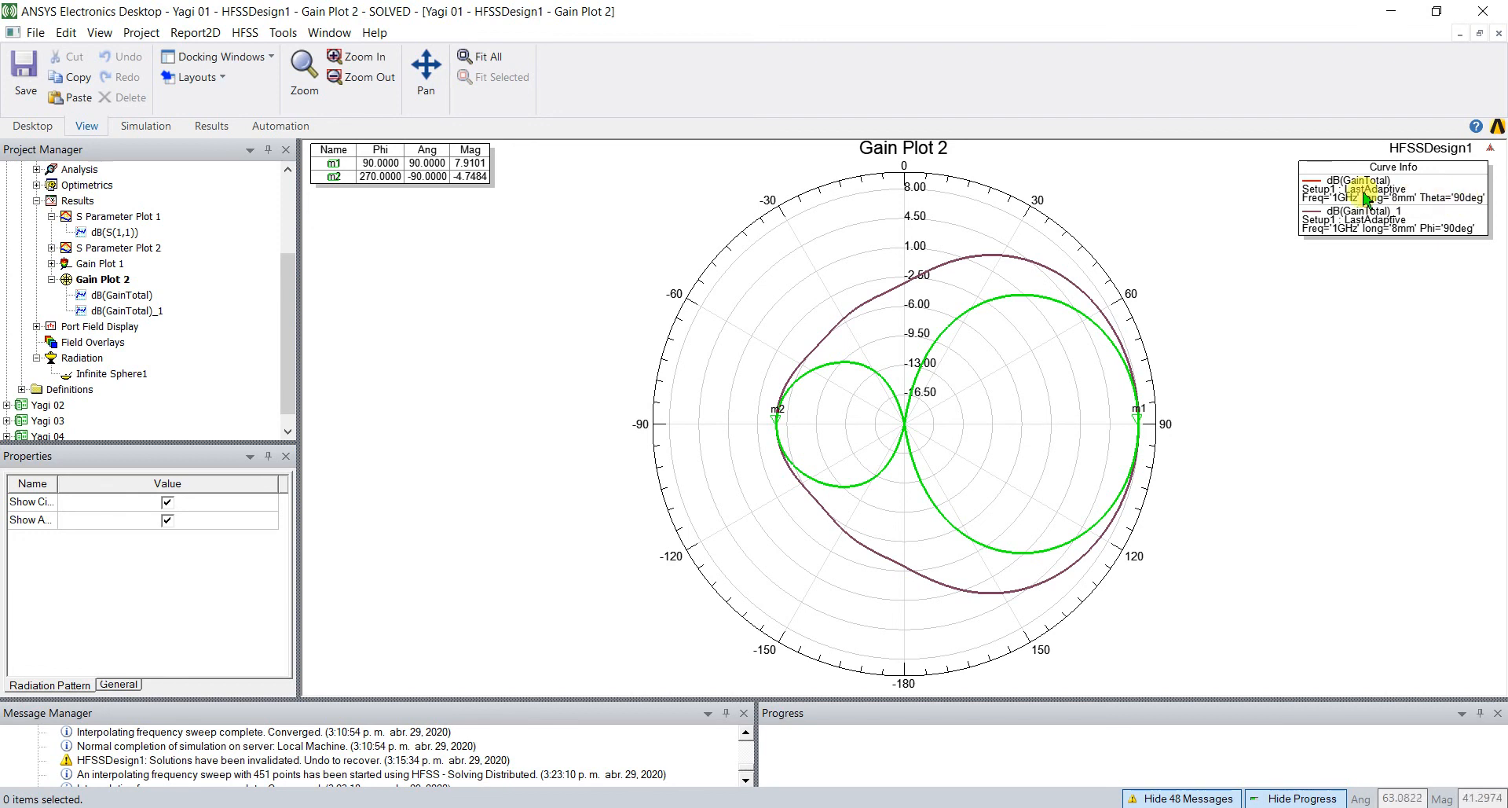
pyautogui.click(1319, 227)
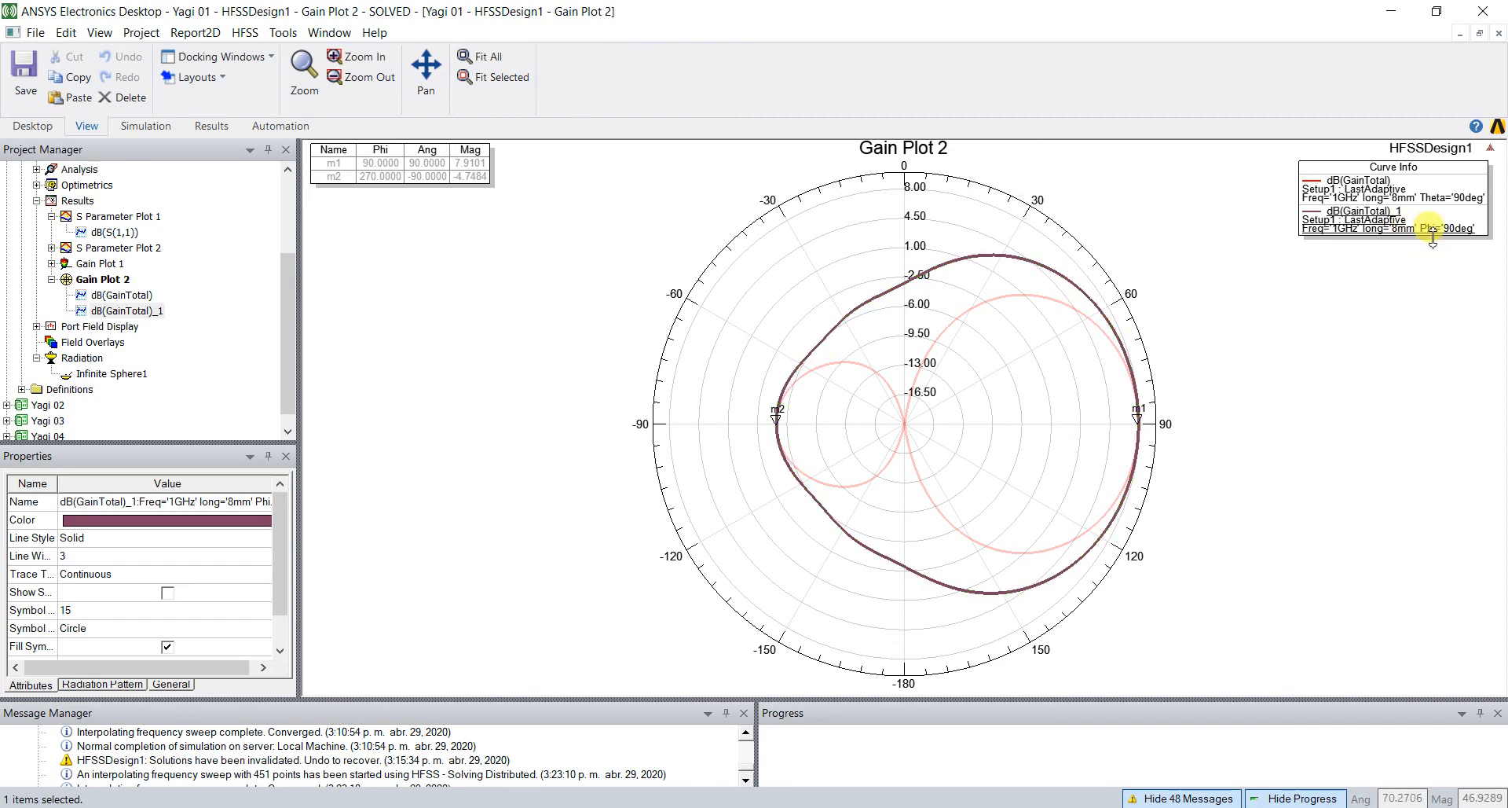
pyautogui.click(1295, 346)
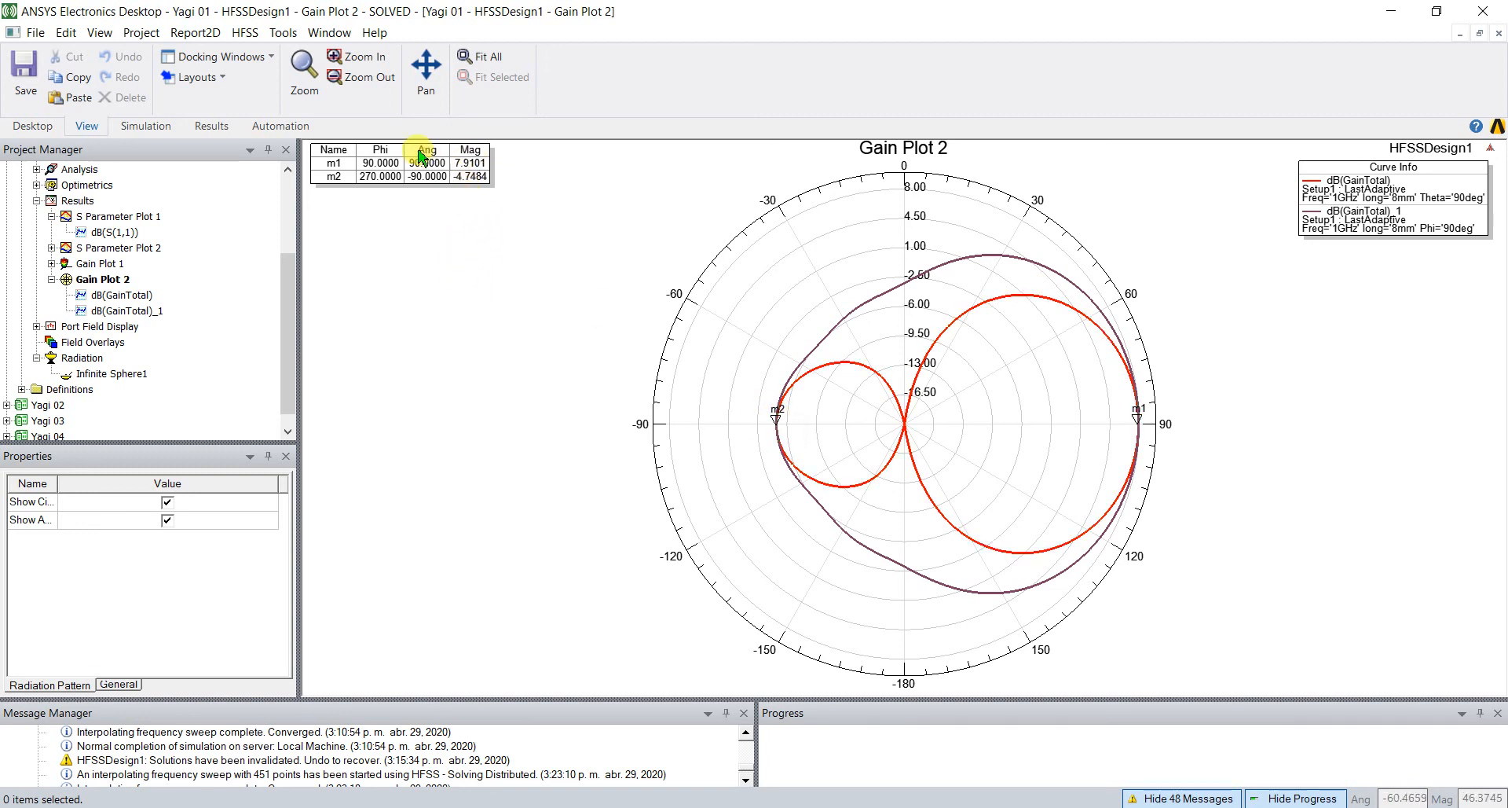
# - Delete the markers m1 and m2 from Gain Plot 2
pyautogui.click(337, 164)
pyautogui.press('Delete')
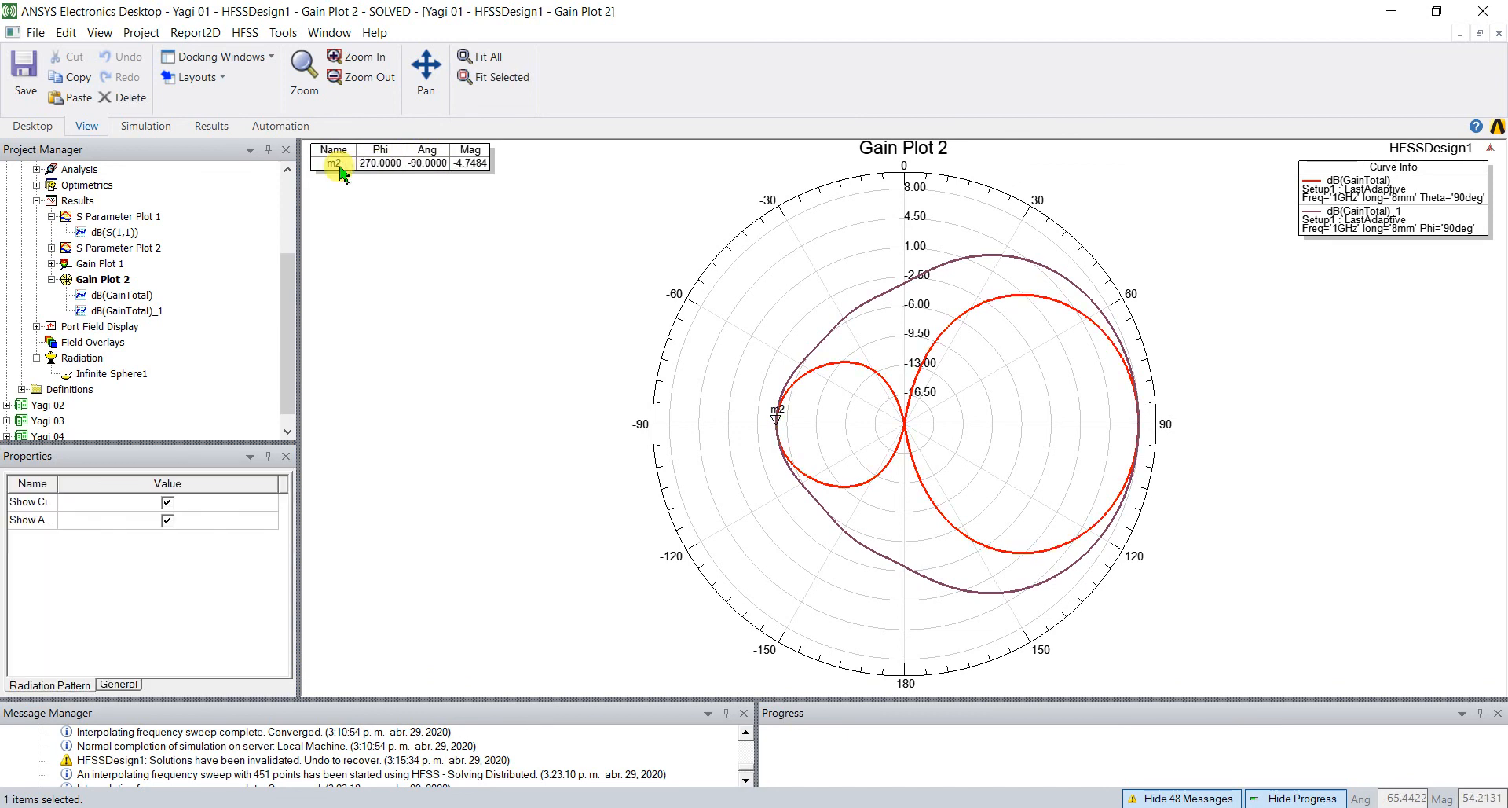
pyautogui.click(338, 165)
pyautogui.press('Delete')
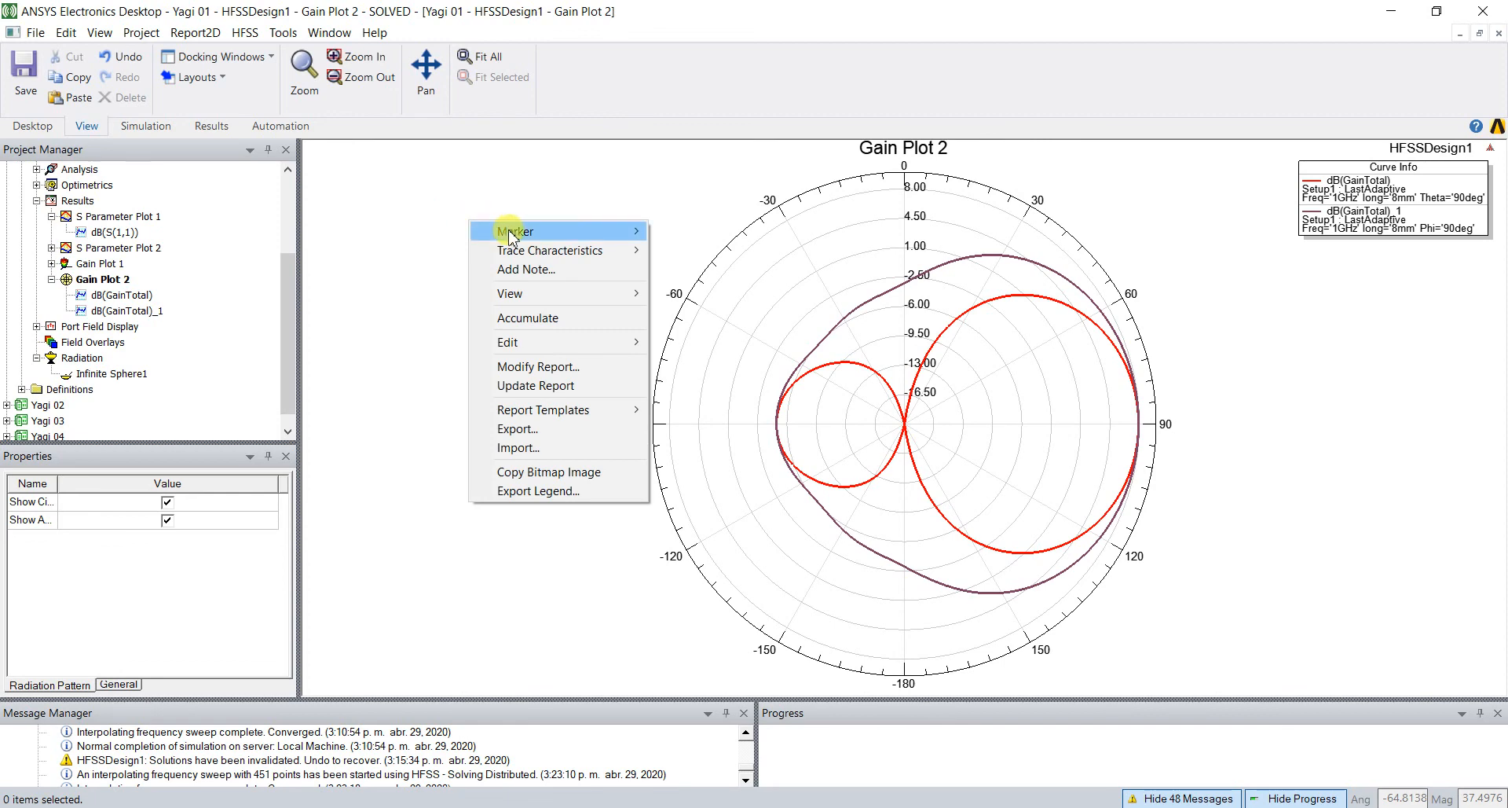
# - Add delta markers to Gain Plot 2, at 90° on the main lobe and at about -88° on the back lobe
pyautogui.moveTo(527, 231)
pyautogui.click(705, 249)
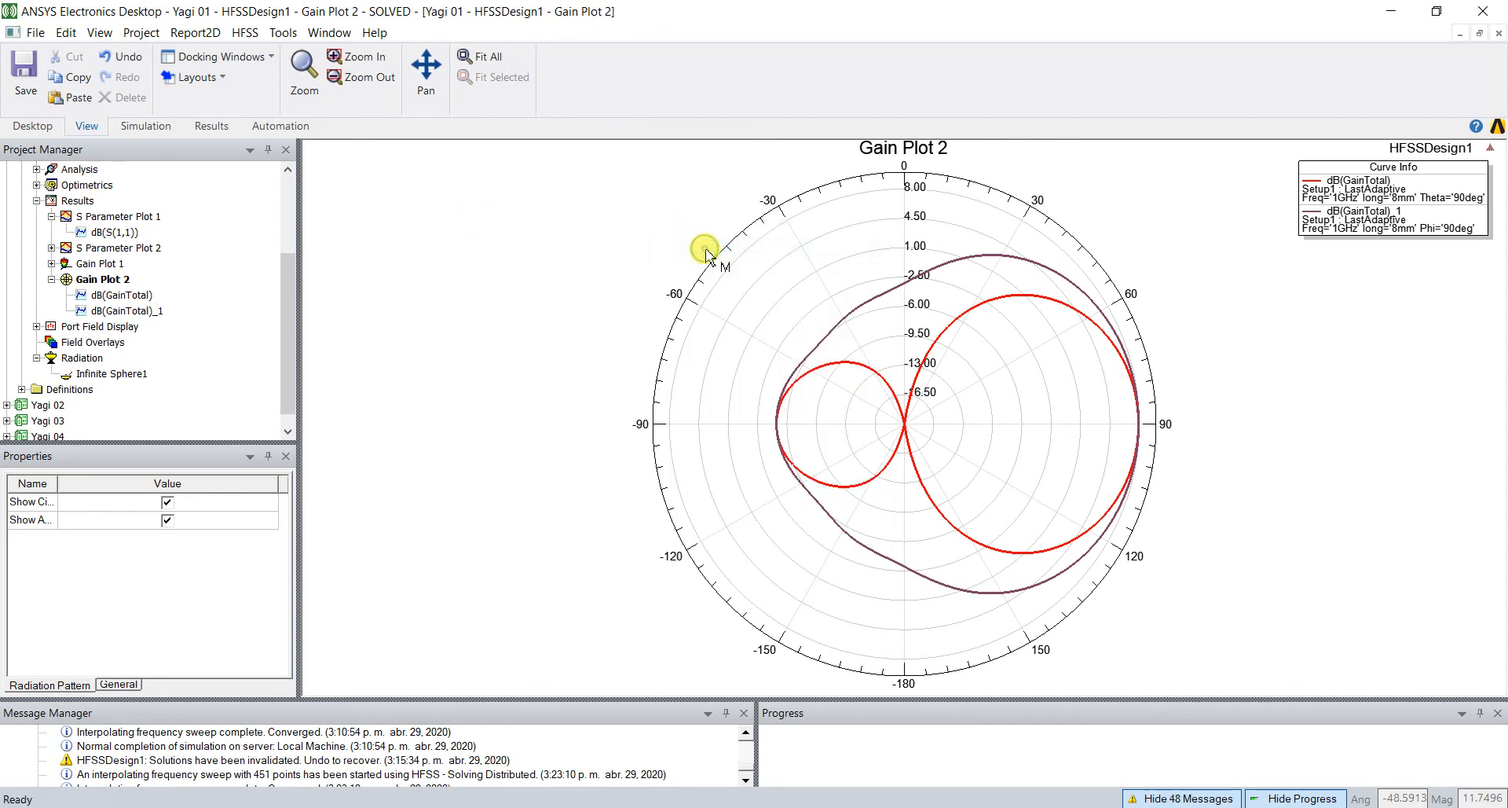
pyautogui.click(1140, 426)
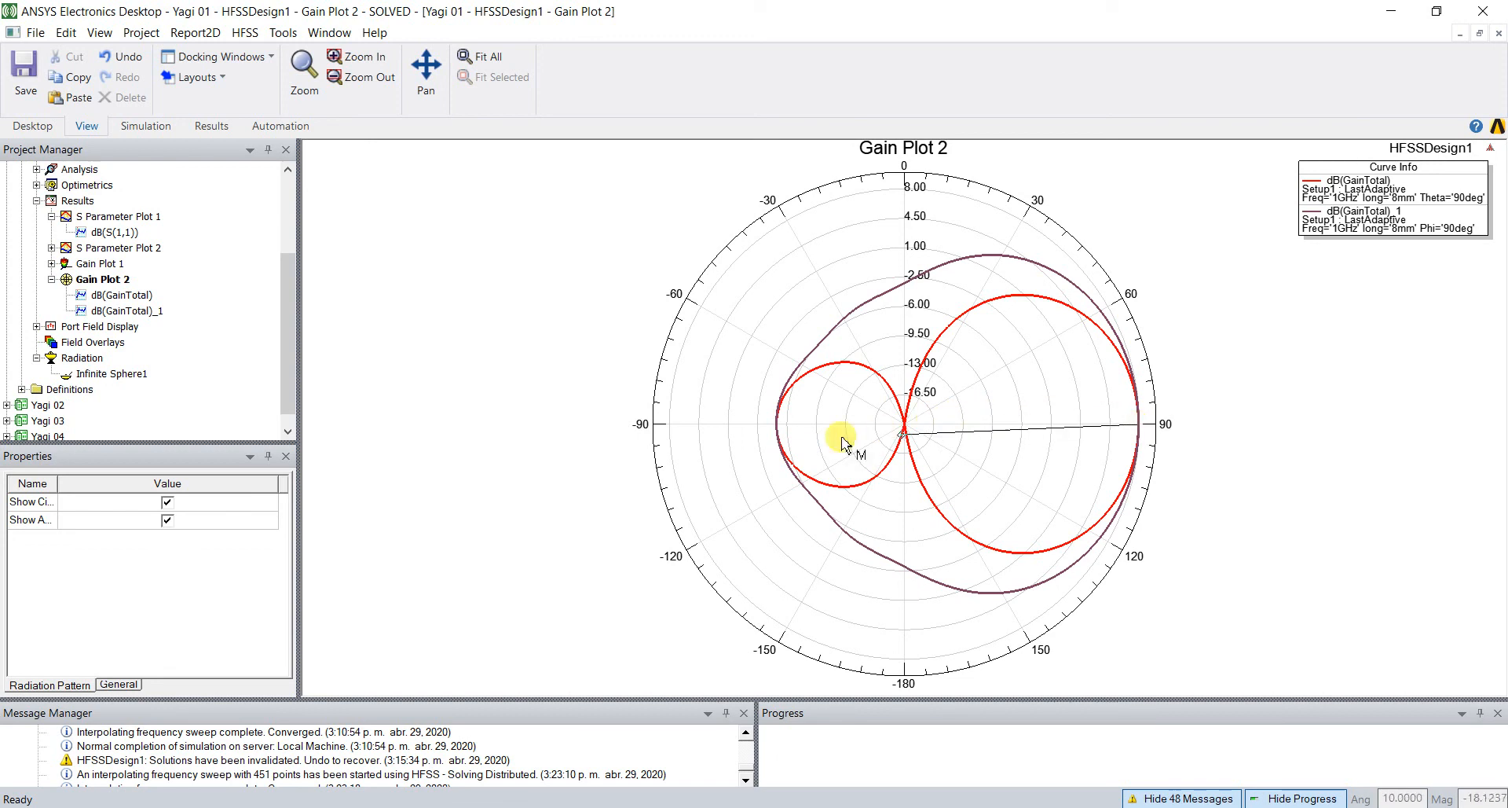
pyautogui.click(776, 425)
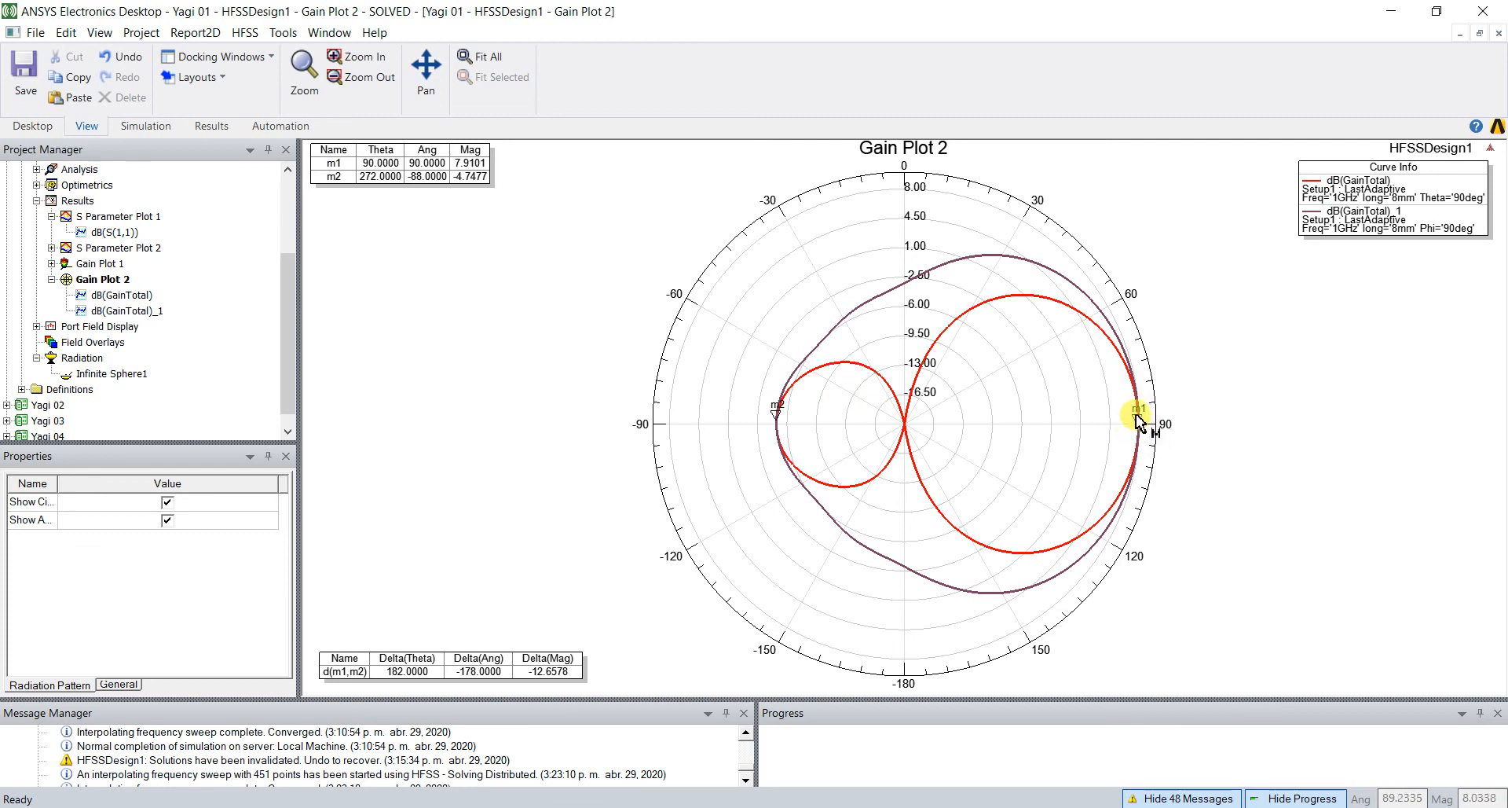
pyautogui.click(536, 684)
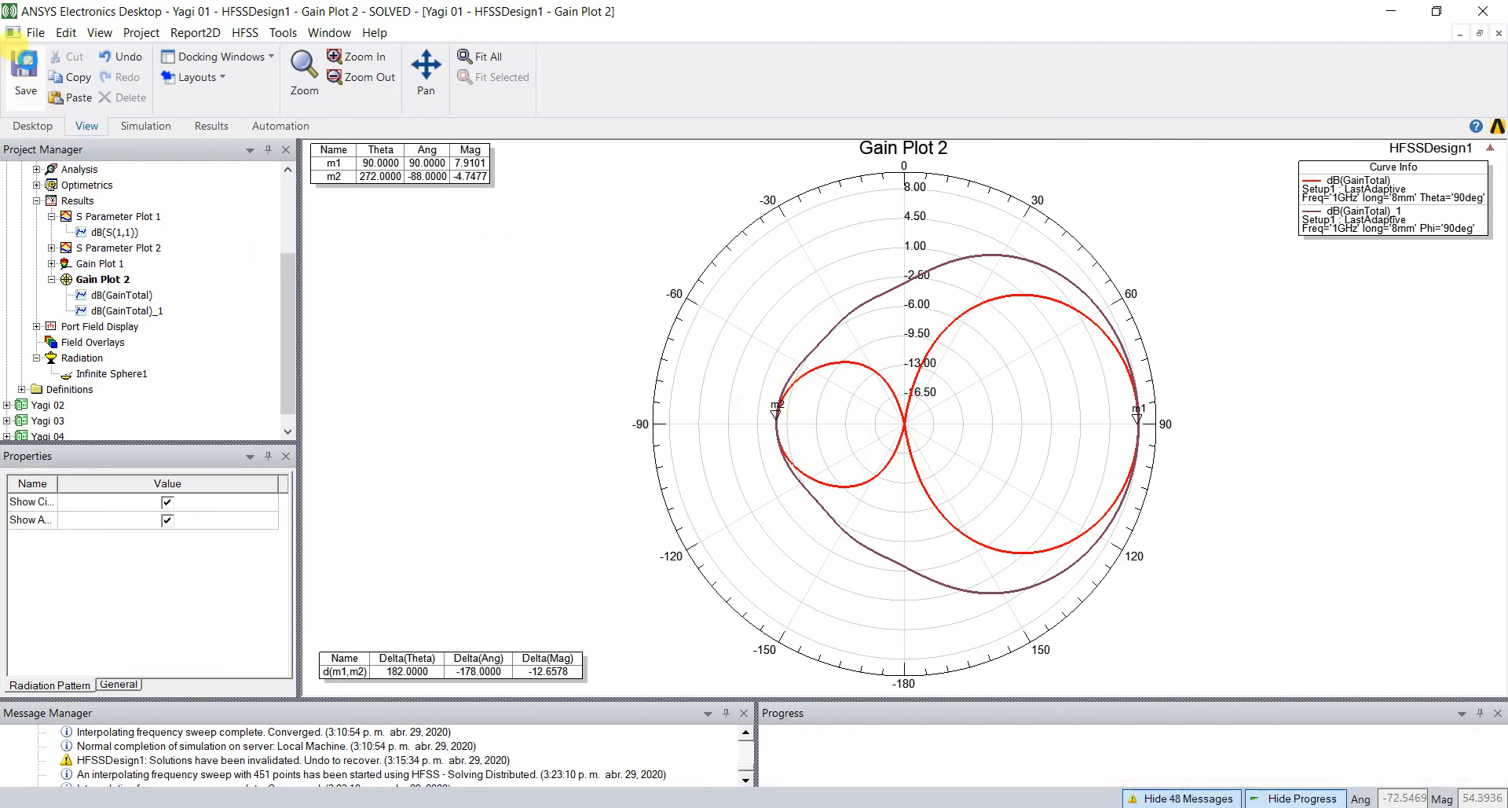
# - Save the project, show Yagi 01's HFSSDesign1 in the 3D modeler and collapse that design in the project tree
pyautogui.click(26, 65)
pyautogui.click(292, 193)
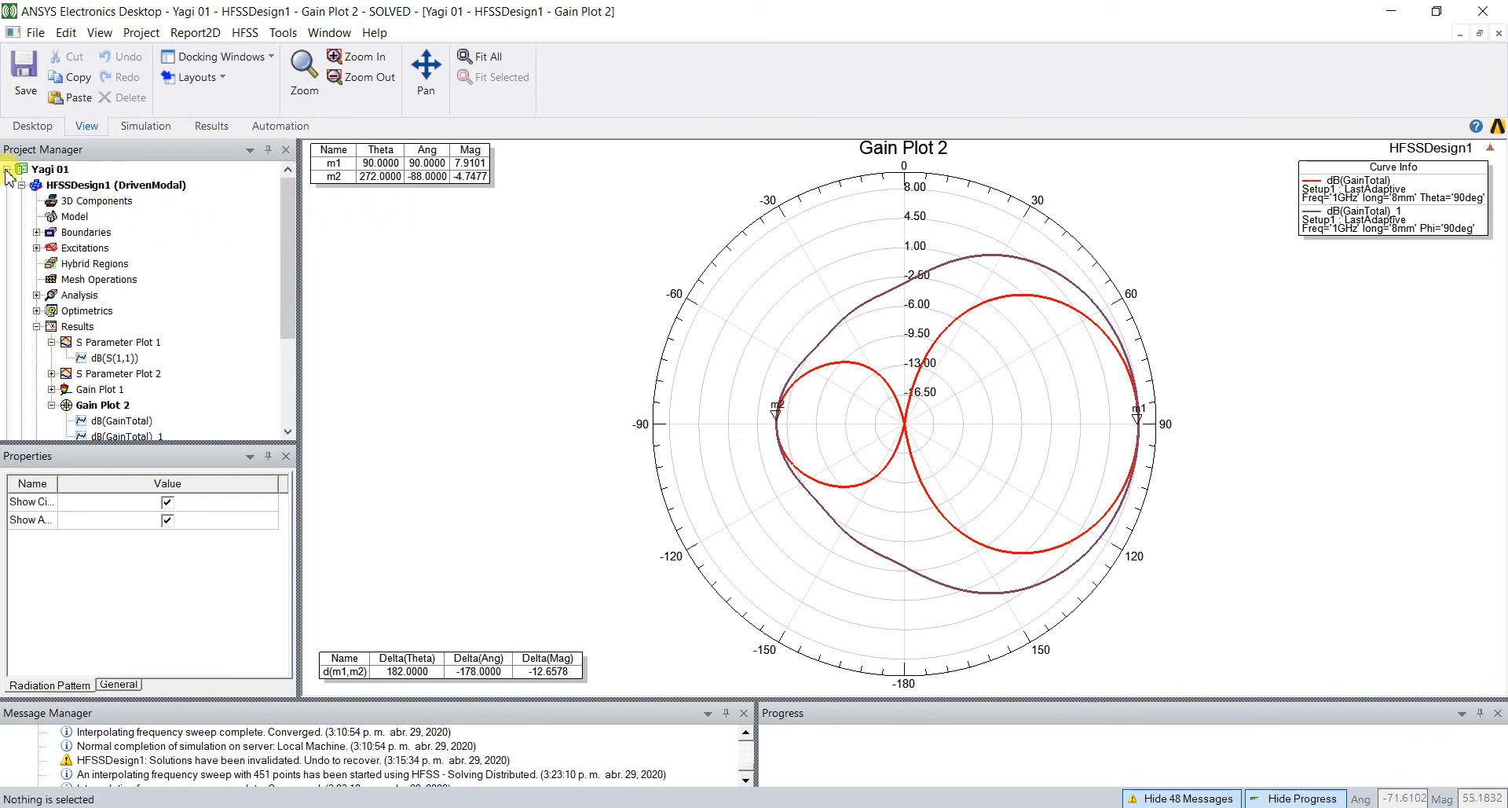
pyautogui.doubleClick(85, 186)
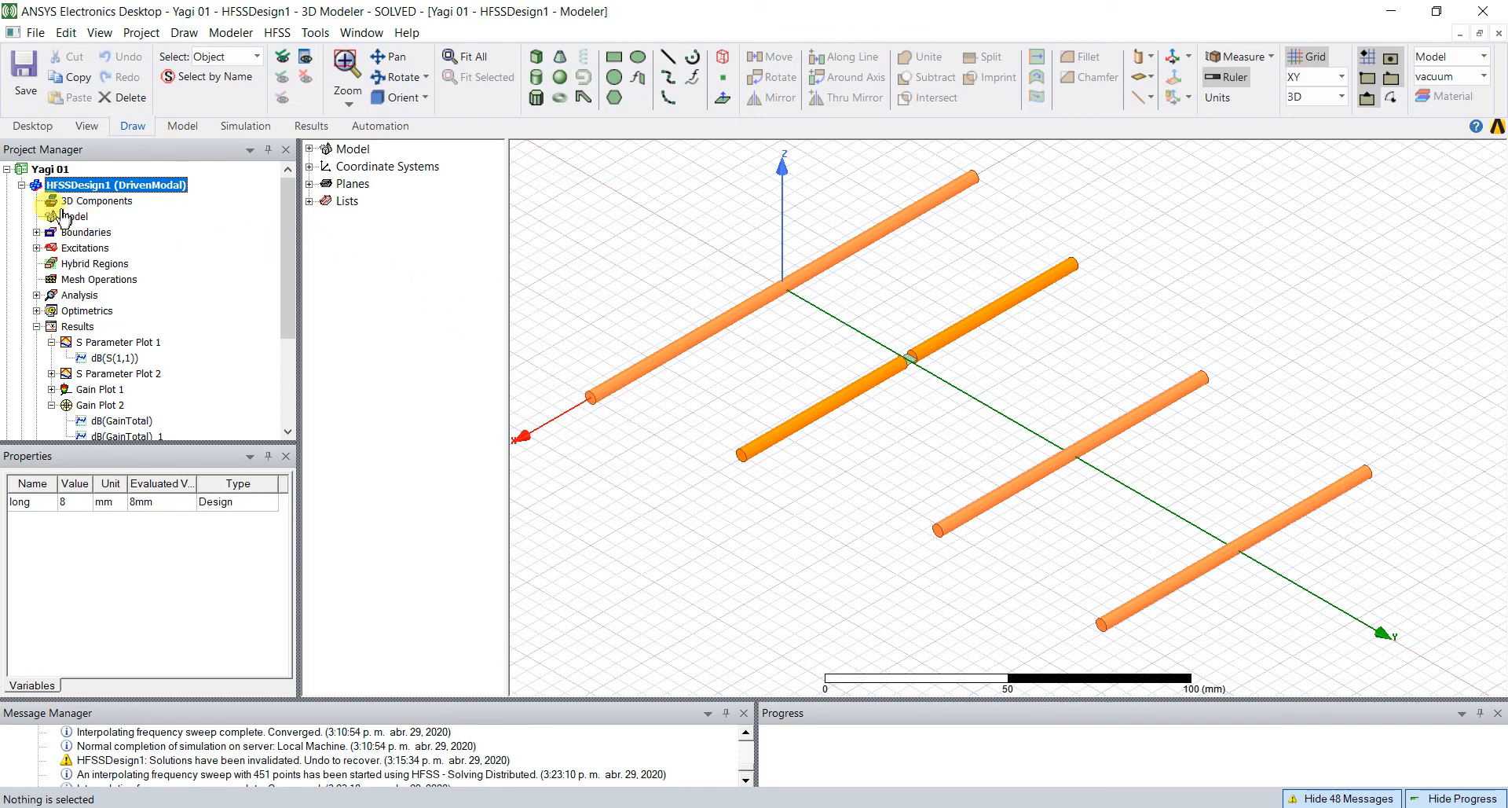
pyautogui.click(22, 185)
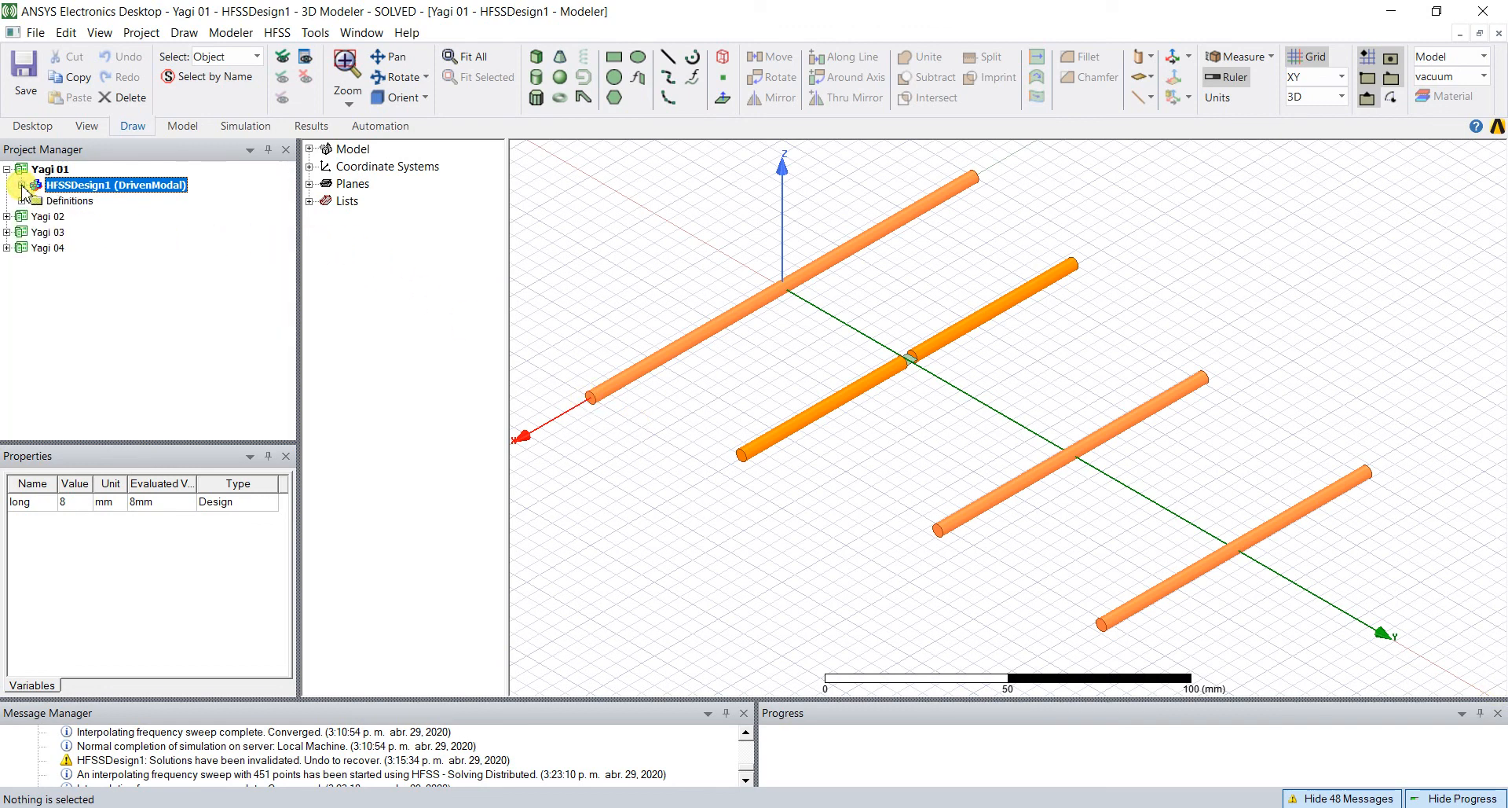
# - Open HFSSDesign1 of project Yagi 02 in the 3D modeler and expand its design tree
pyautogui.click(6, 217)
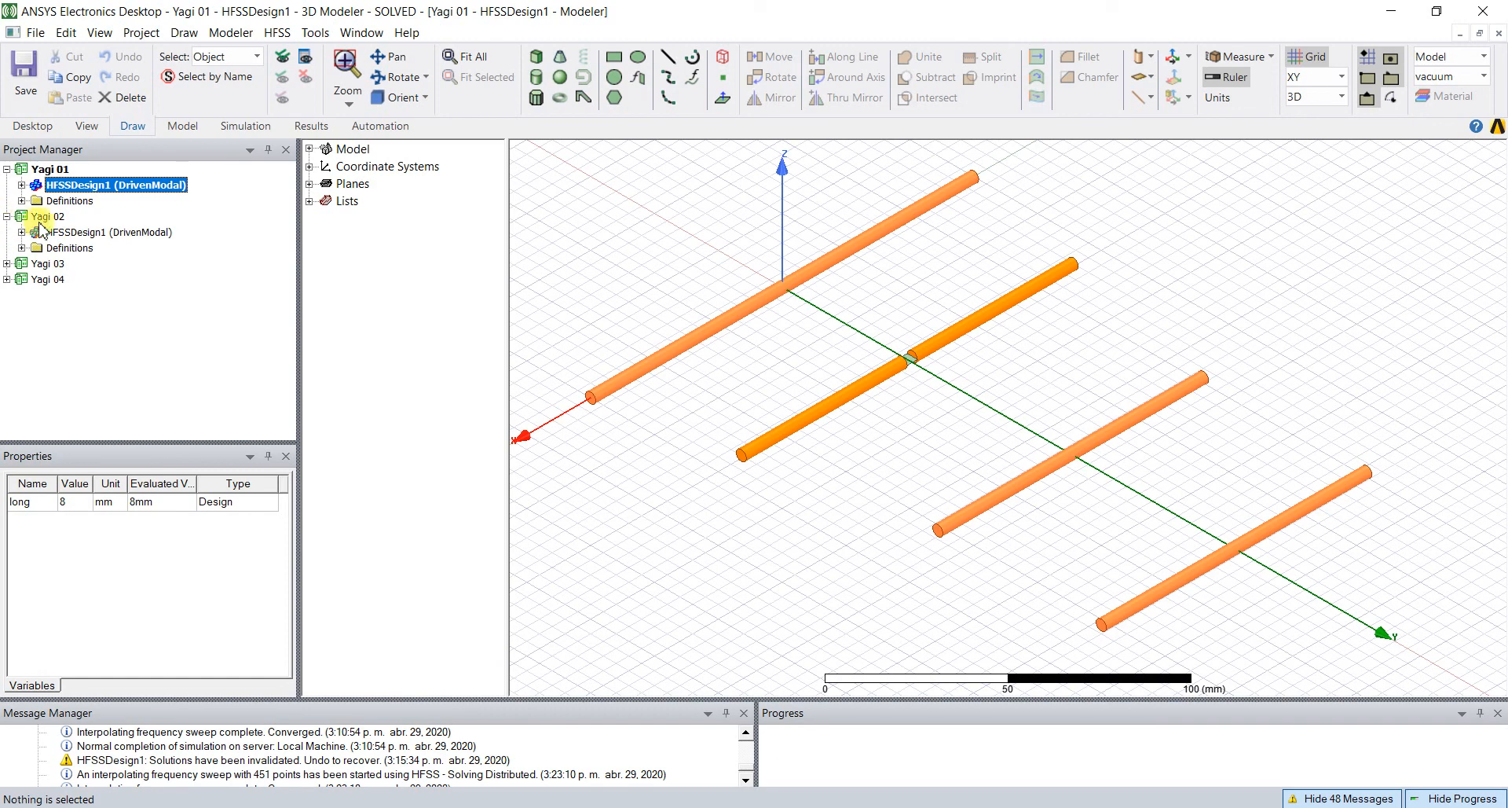
pyautogui.click(79, 232)
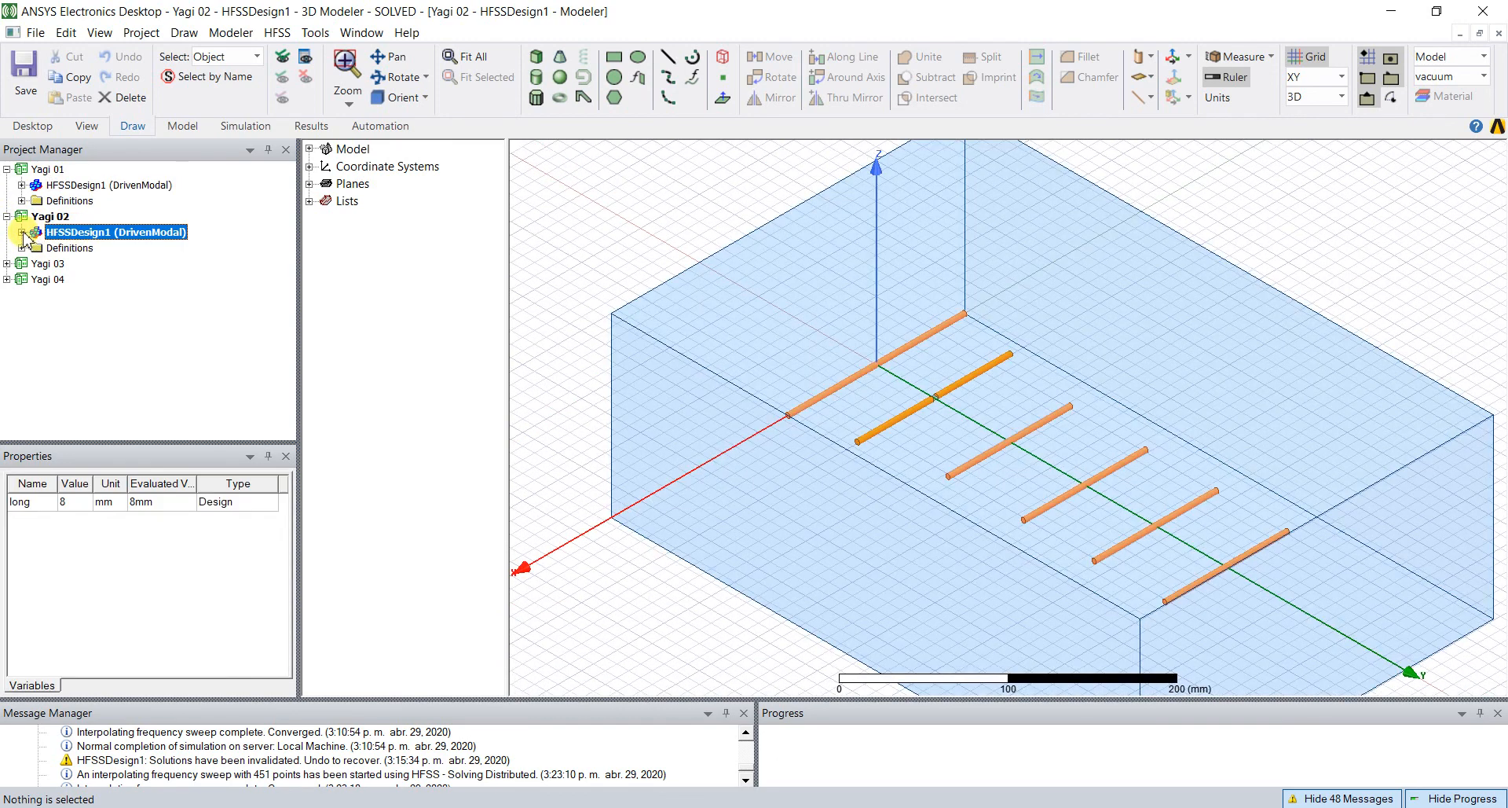
pyautogui.click(22, 232)
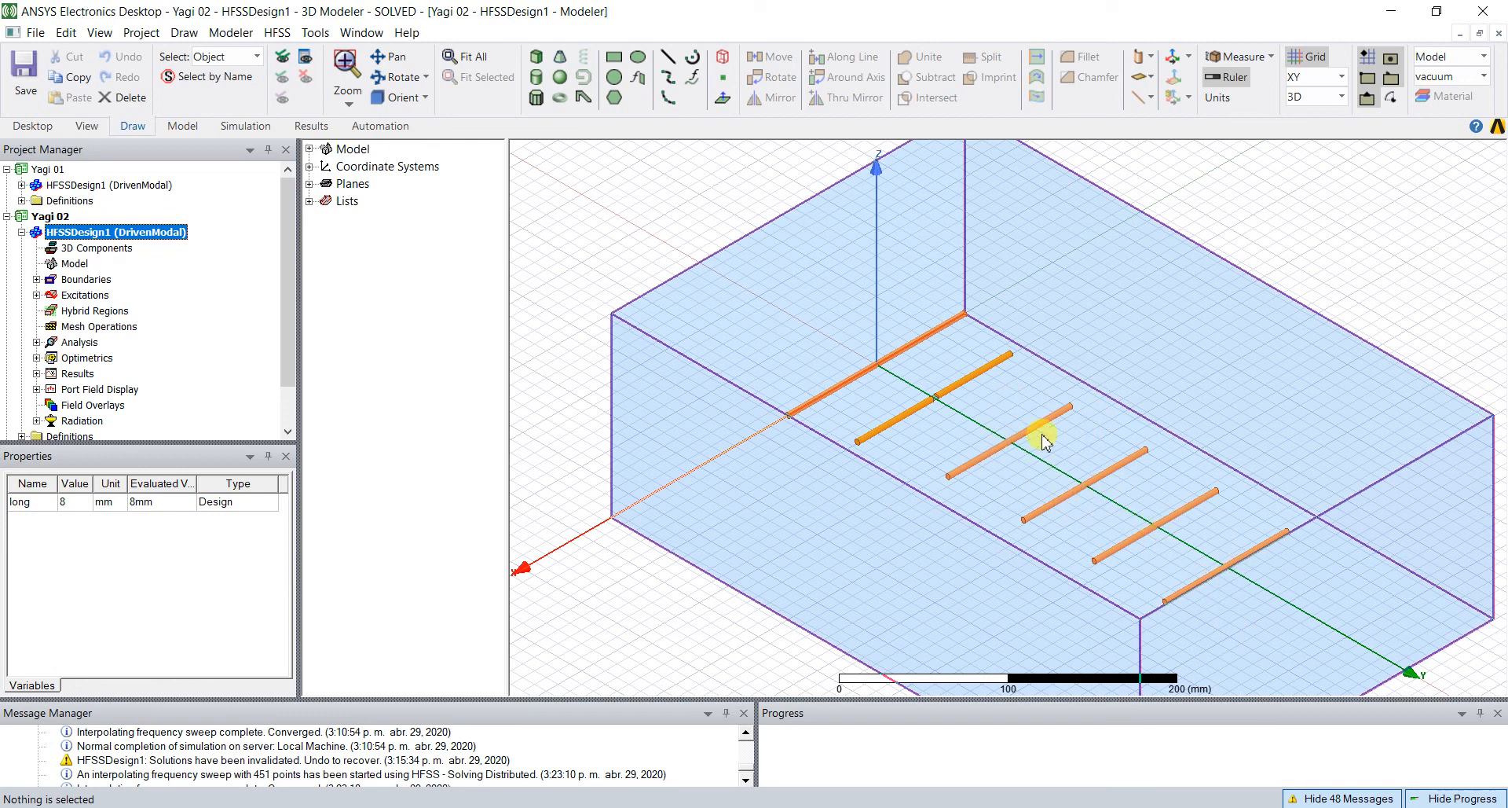
# - Examine the Yagi 02 antenna elements inside the Aire box from above and in an isometric view
pyautogui.click(651, 613)
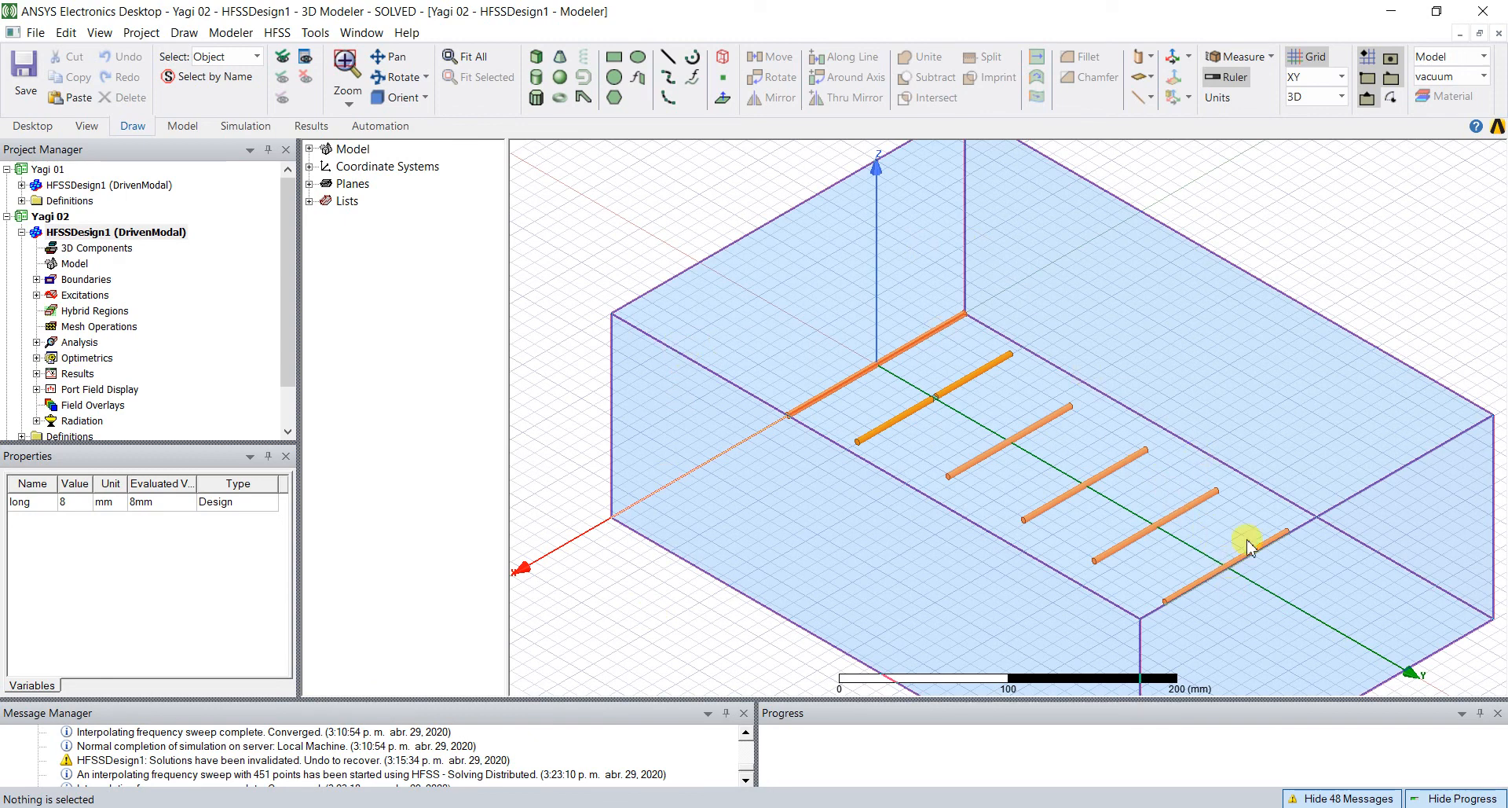
pyautogui.keyDown('alt'); pyautogui.doubleClick(1015, 165); pyautogui.keyUp('alt')
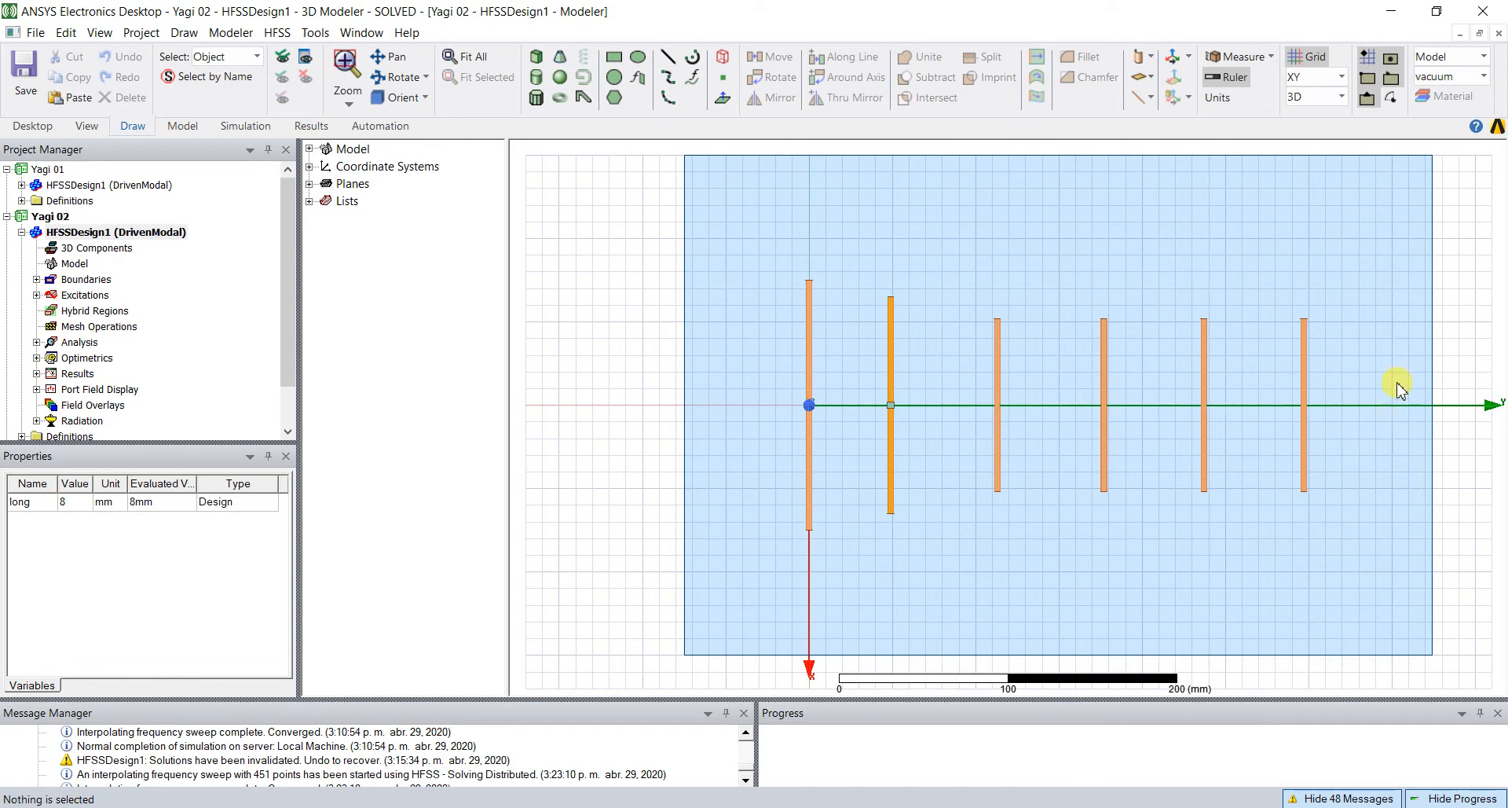
pyautogui.click(1305, 400)
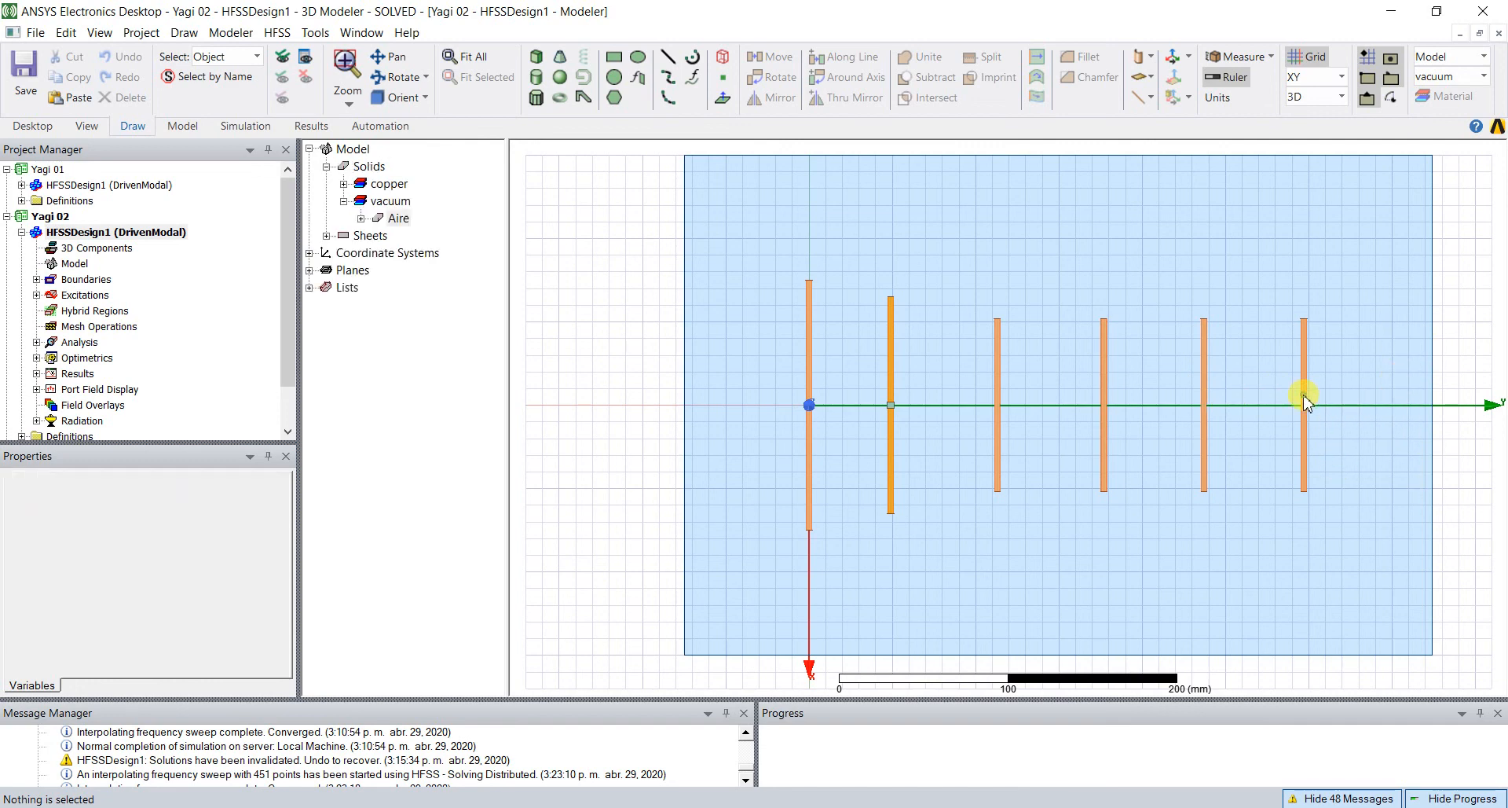
pyautogui.click(1448, 358)
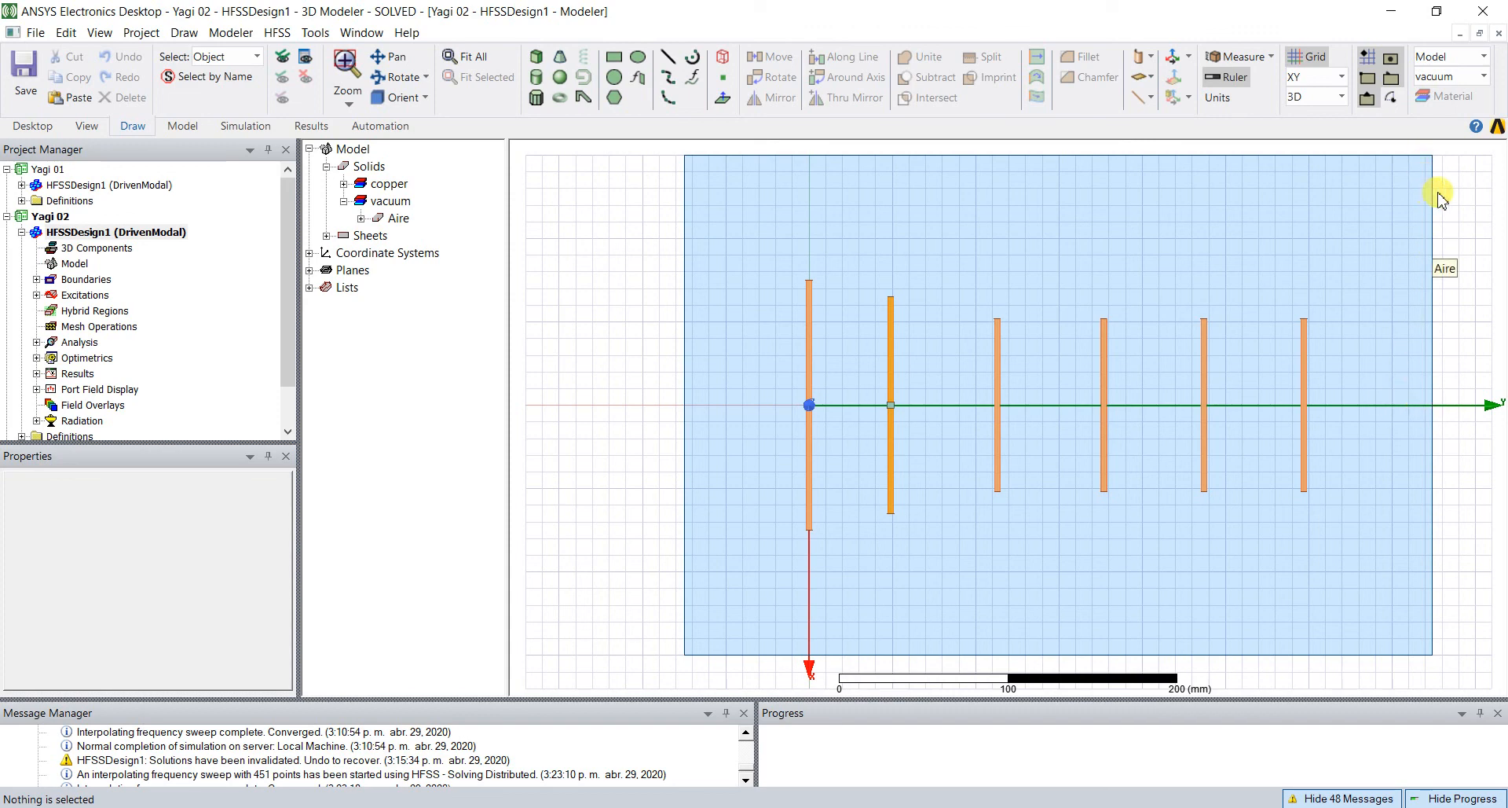
pyautogui.click(1485, 174)
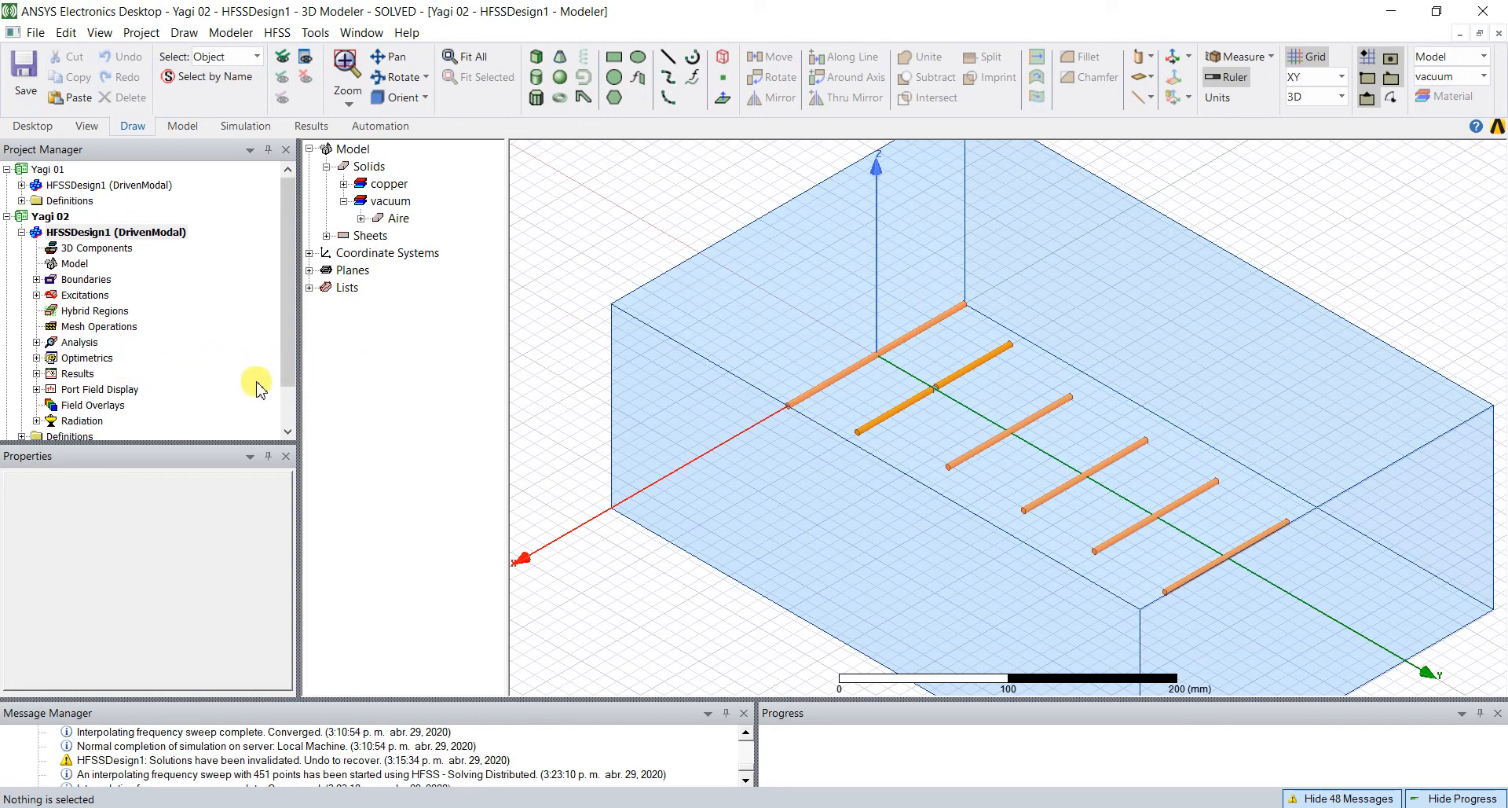
# - Expand the Results of Yagi 02 and open S Parameter Plot 2 to examine its S(1,1) curve and markers
pyautogui.scroll(-1, 287, 407)
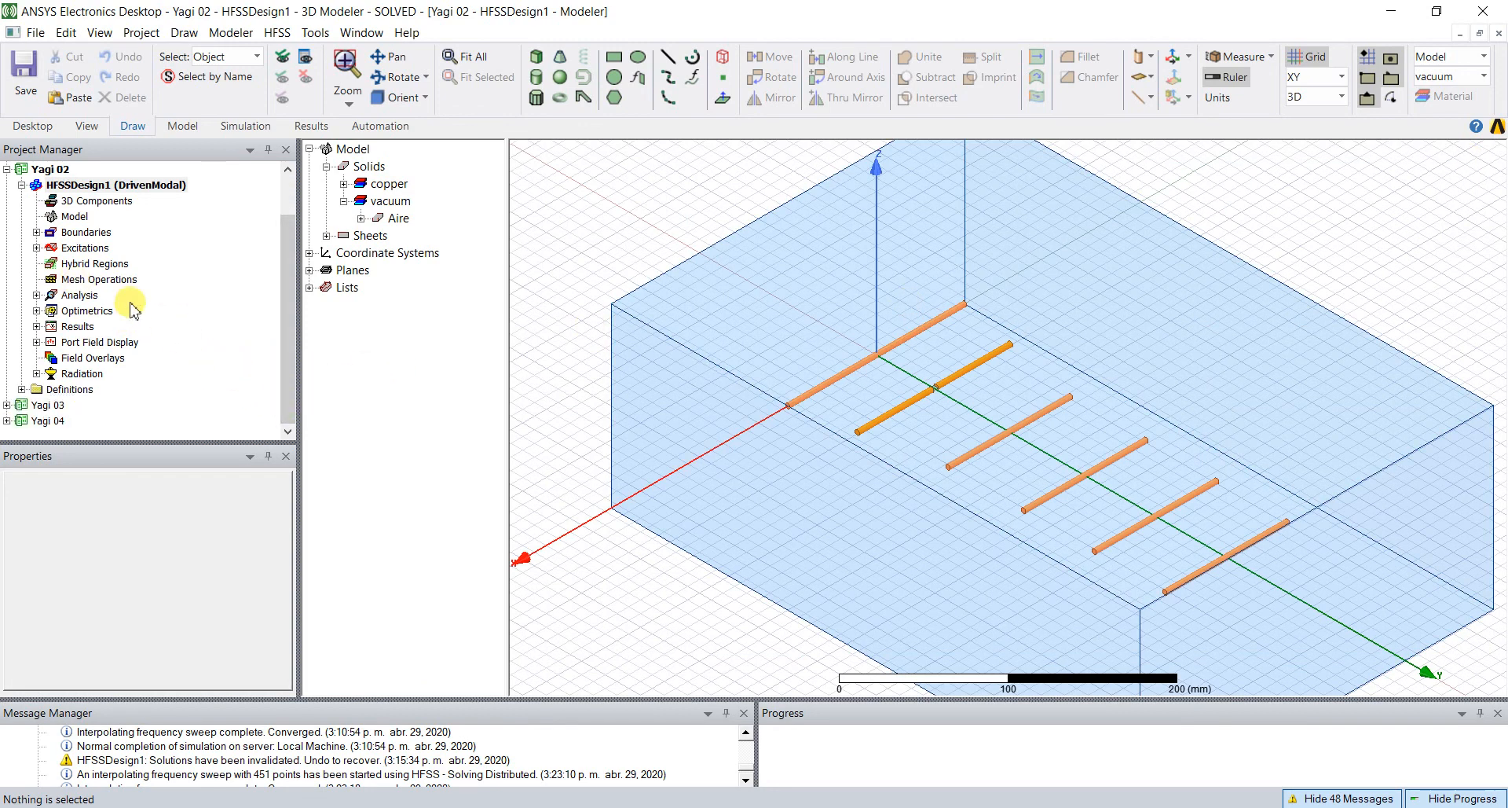
pyautogui.click(36, 326)
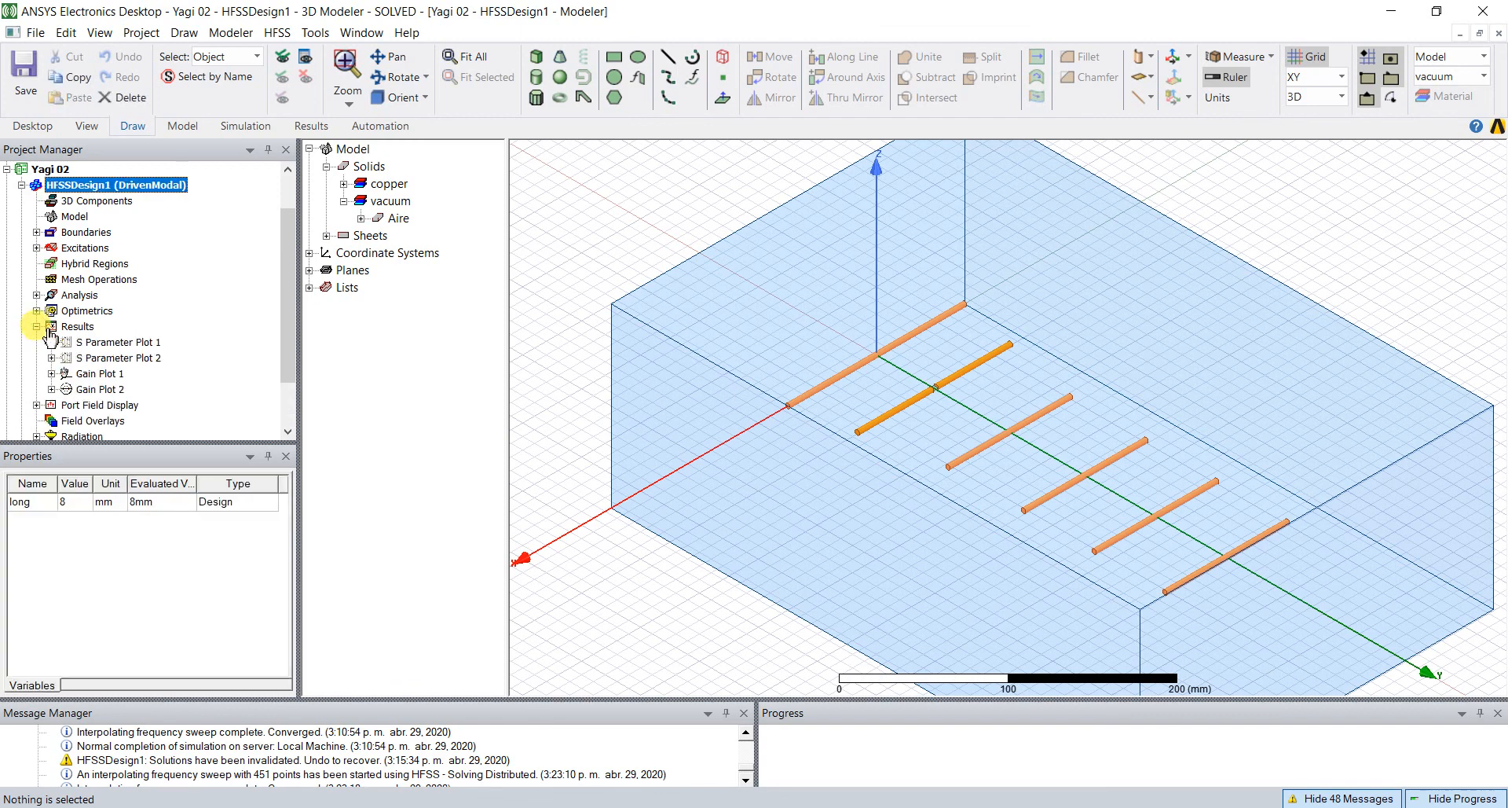
pyautogui.doubleClick(125, 358)
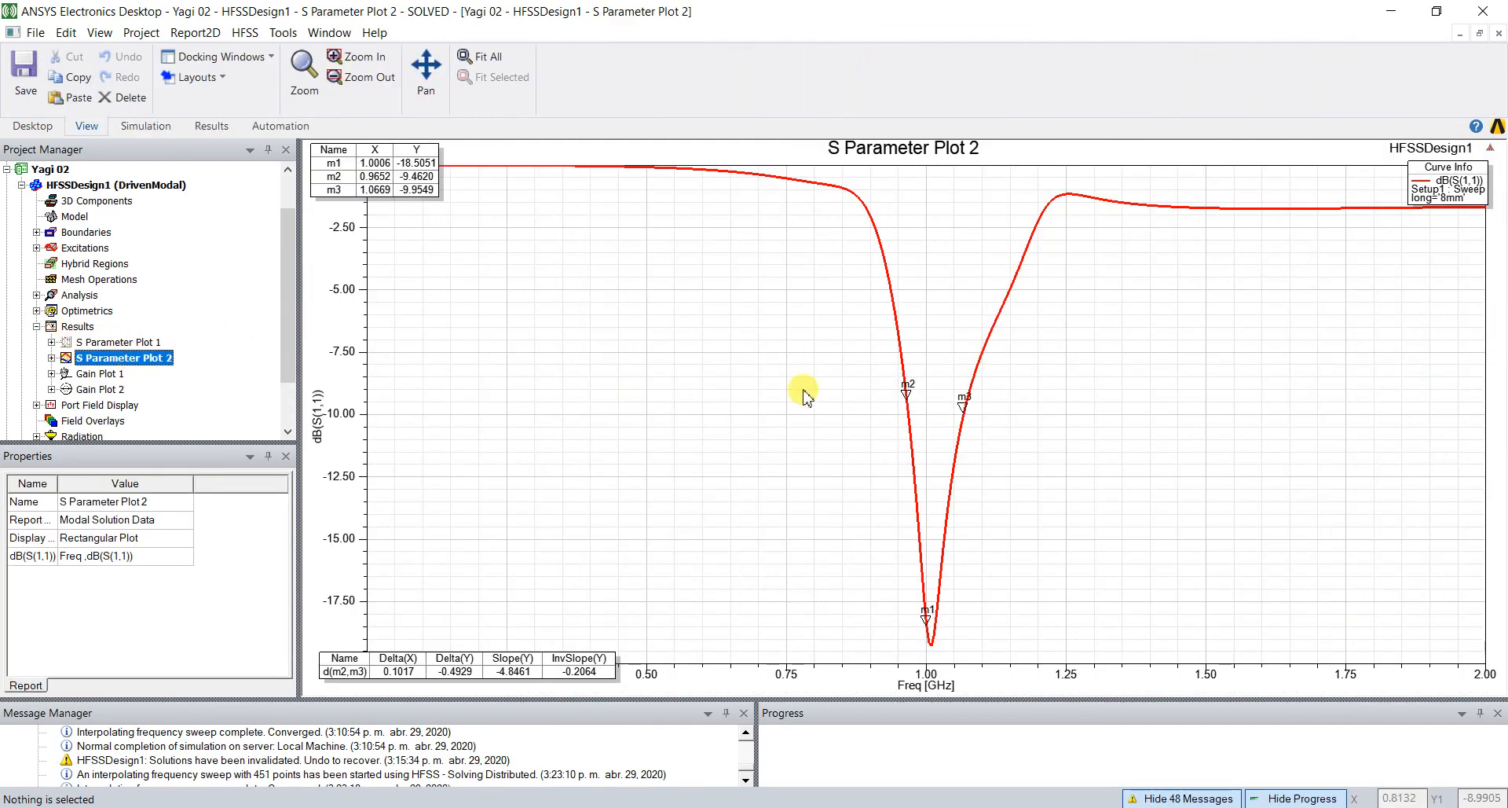
pyautogui.click(677, 439)
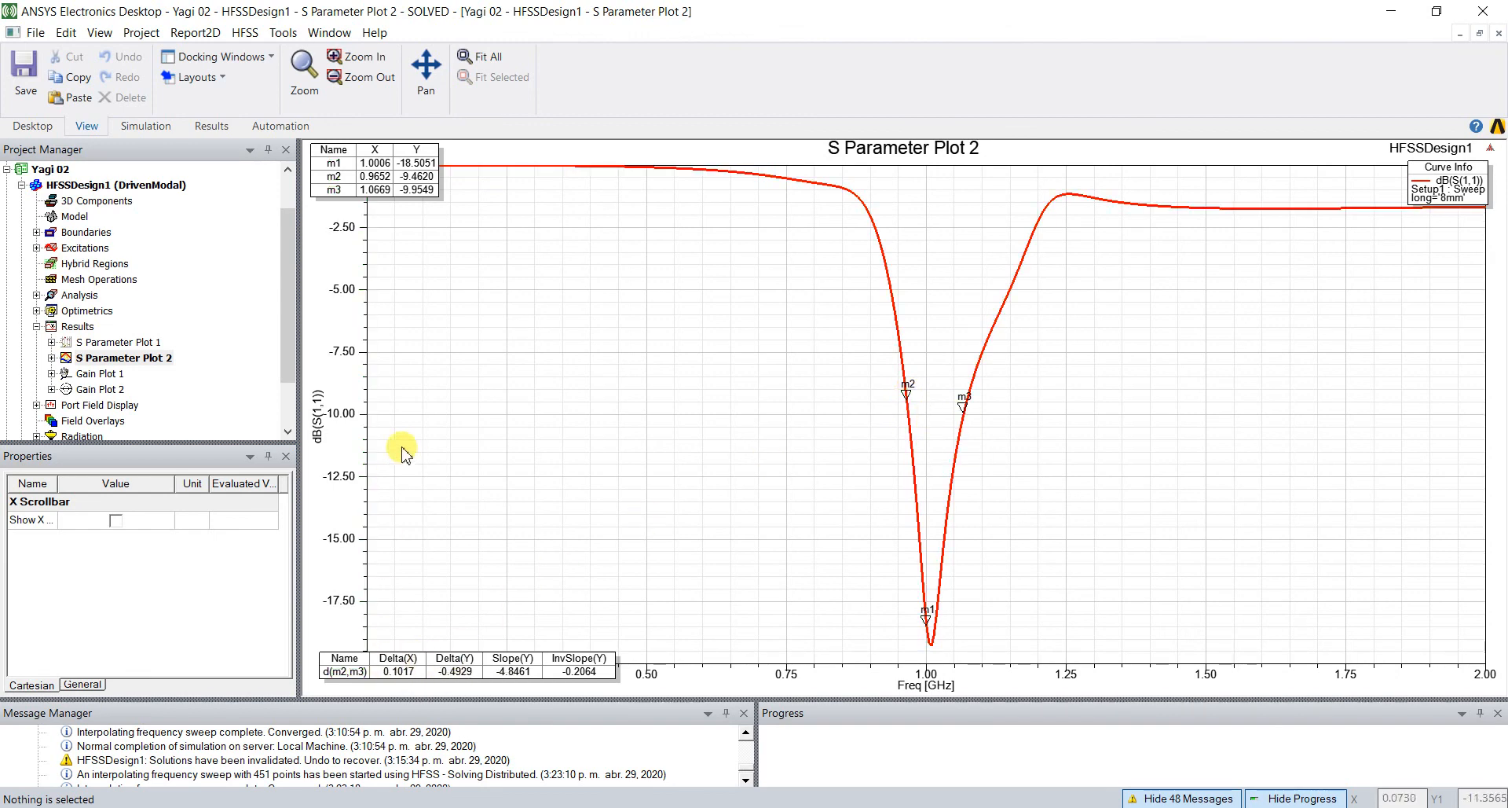
# - Open the 3D polar Gain Plot 1 of Yagi 02 and inspect the radiation pattern from several angles
pyautogui.doubleClick(110, 374)
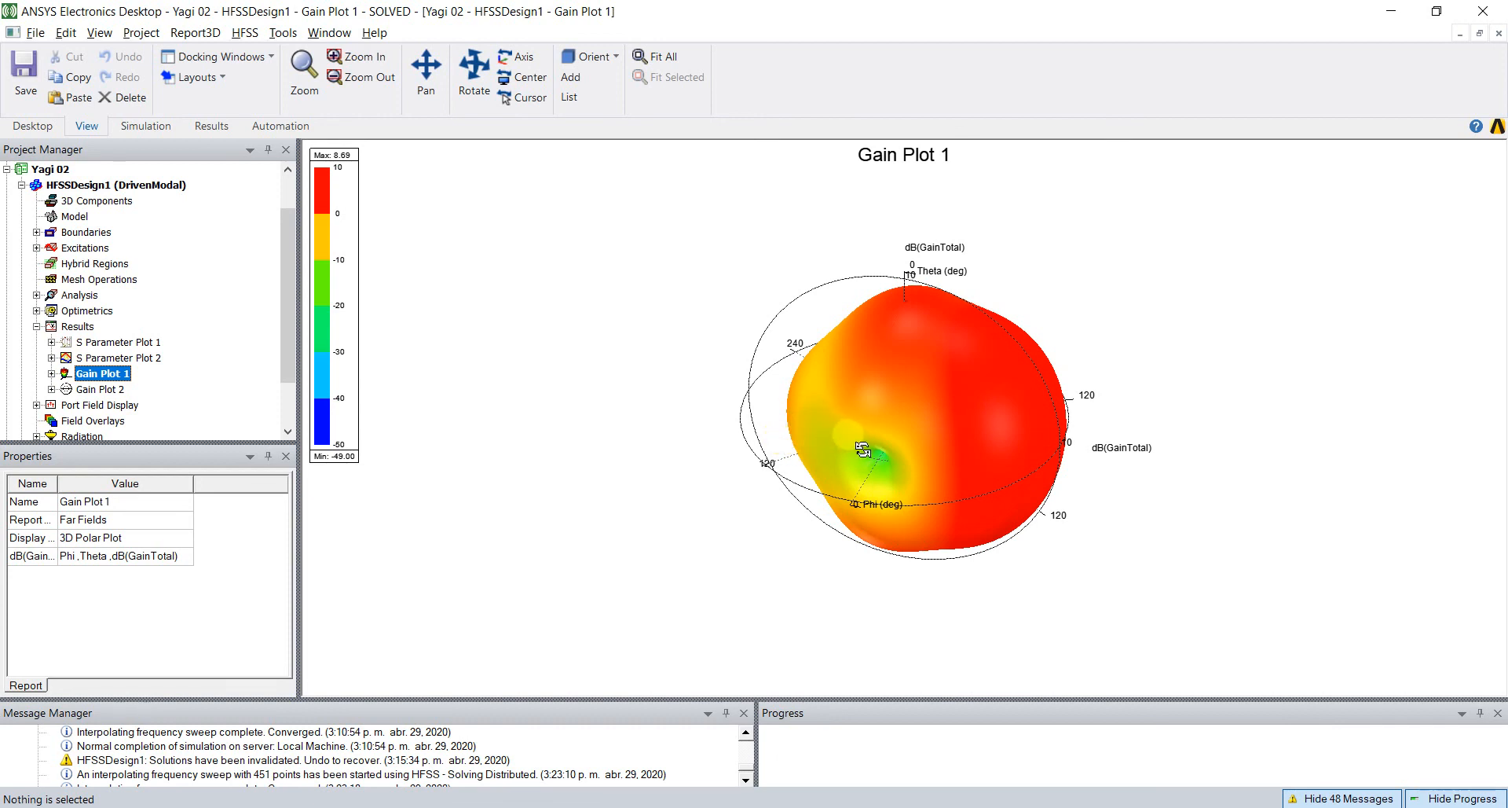
pyautogui.moveTo(863, 450); pyautogui.dragTo(947, 382)
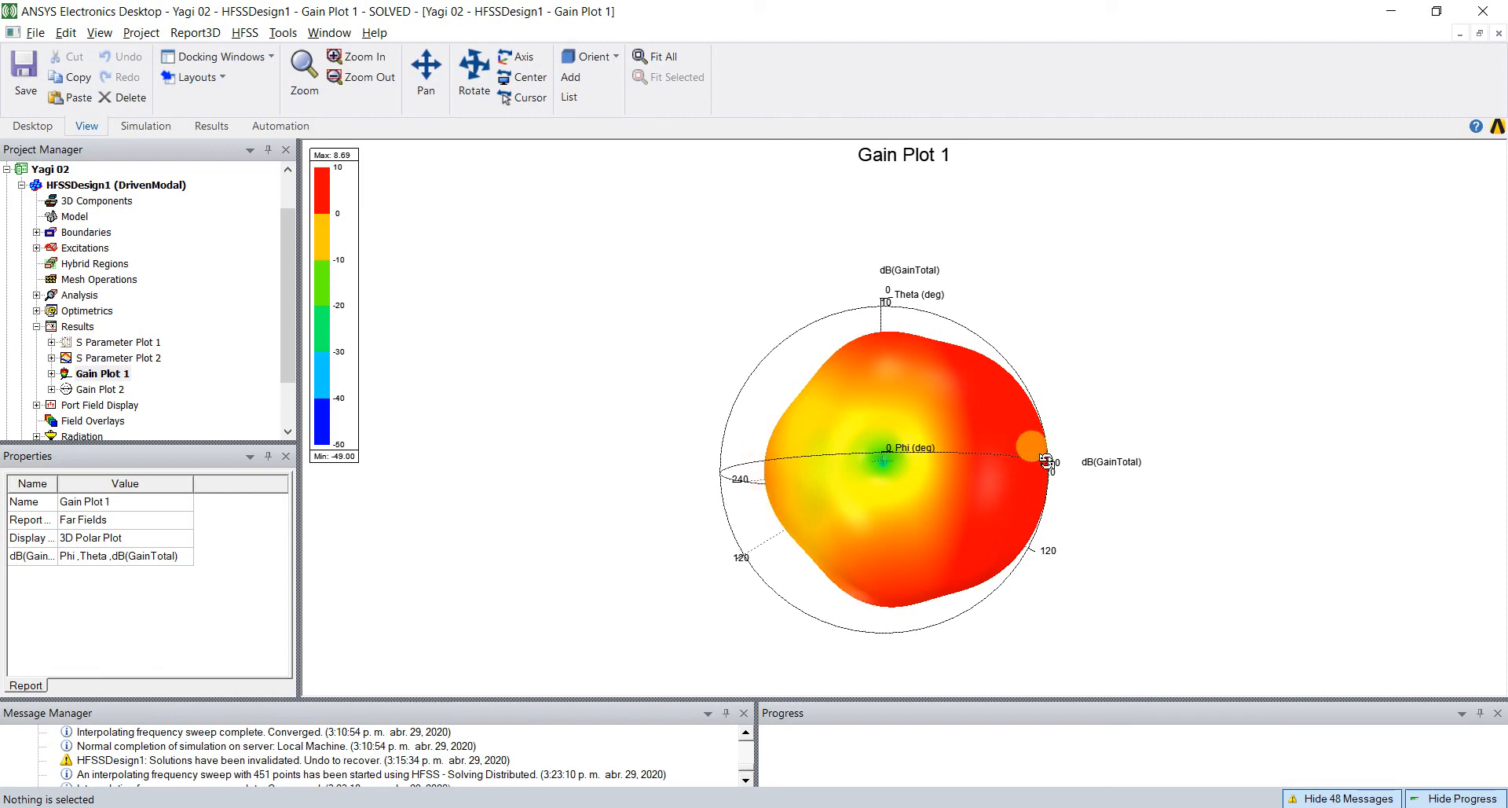
pyautogui.moveTo(1468, 181); pyautogui.dragTo(1347, 186)
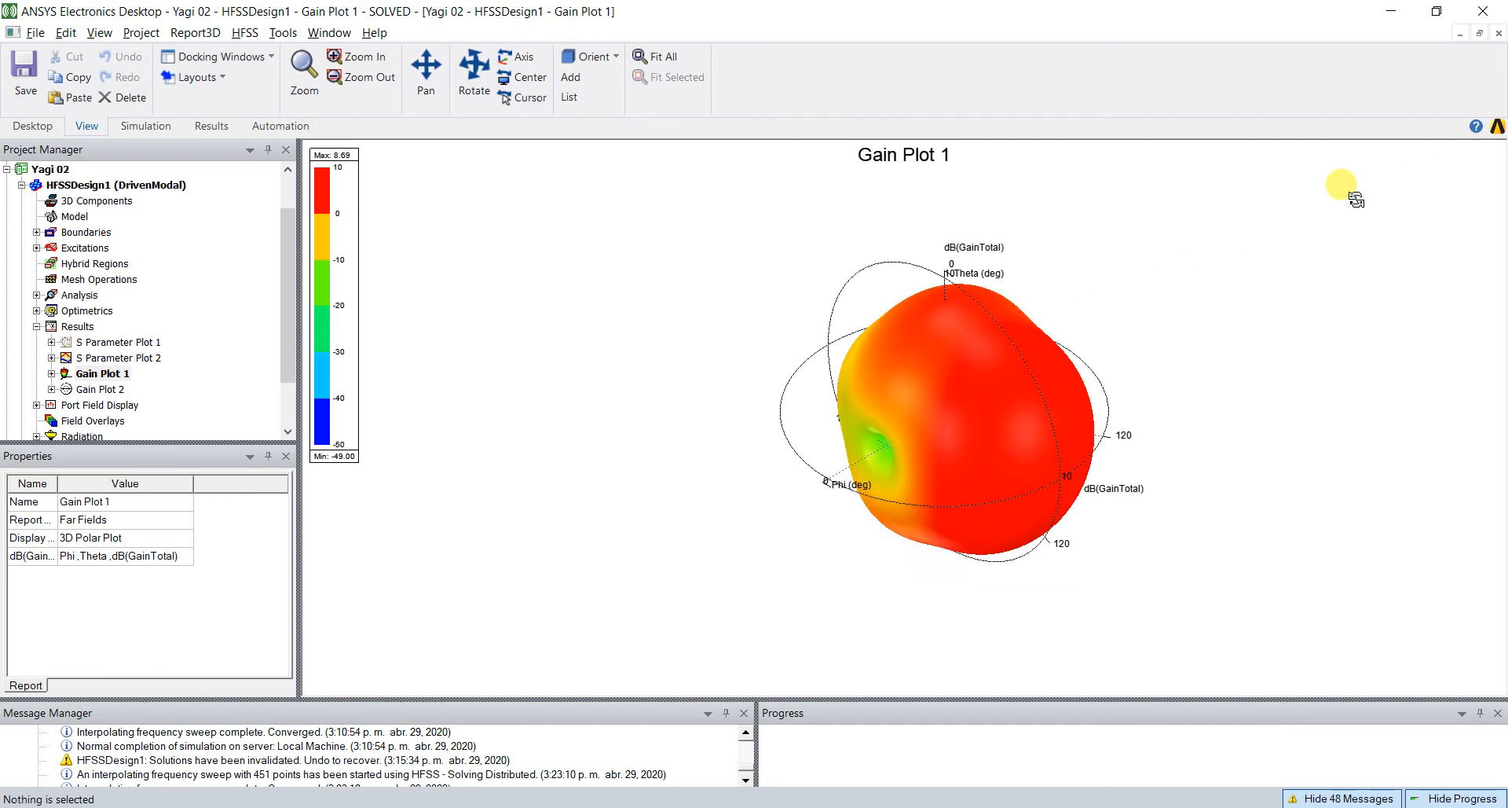
# - Open Gain Plot 2 of Yagi 02 and delete its markers m1 and m2
pyautogui.doubleClick(108, 391)
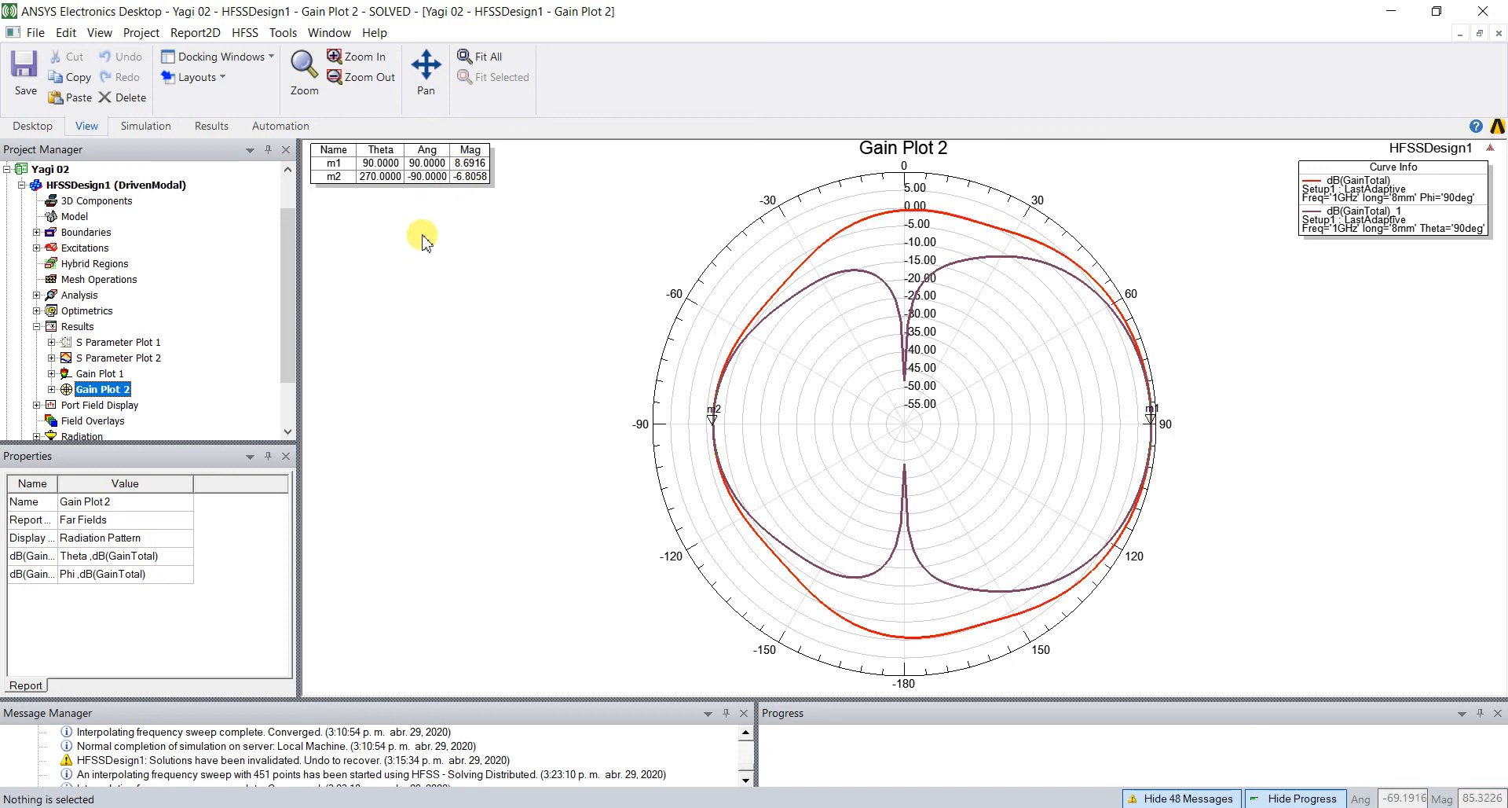
pyautogui.click(335, 167)
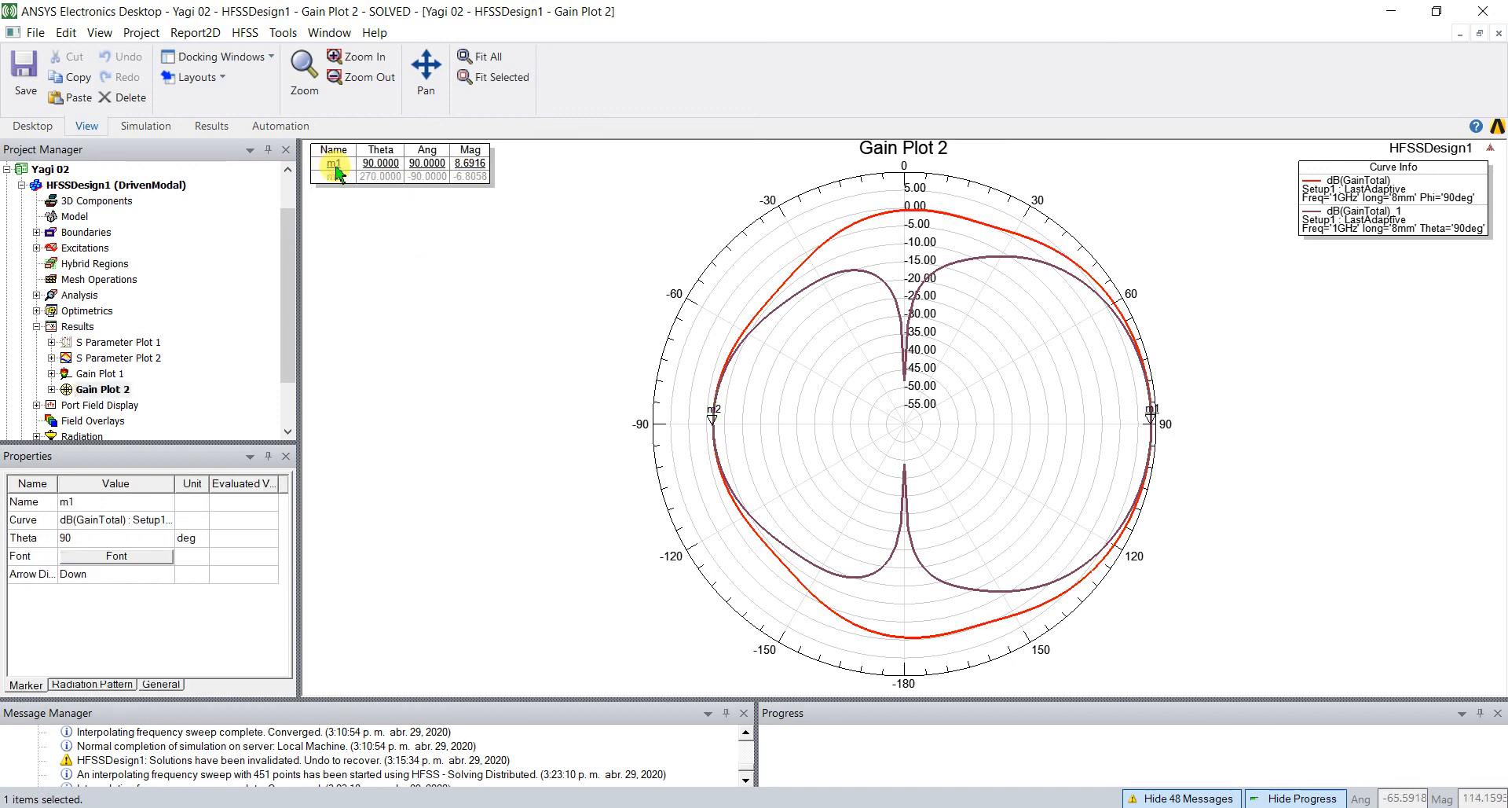
pyautogui.press('Delete')
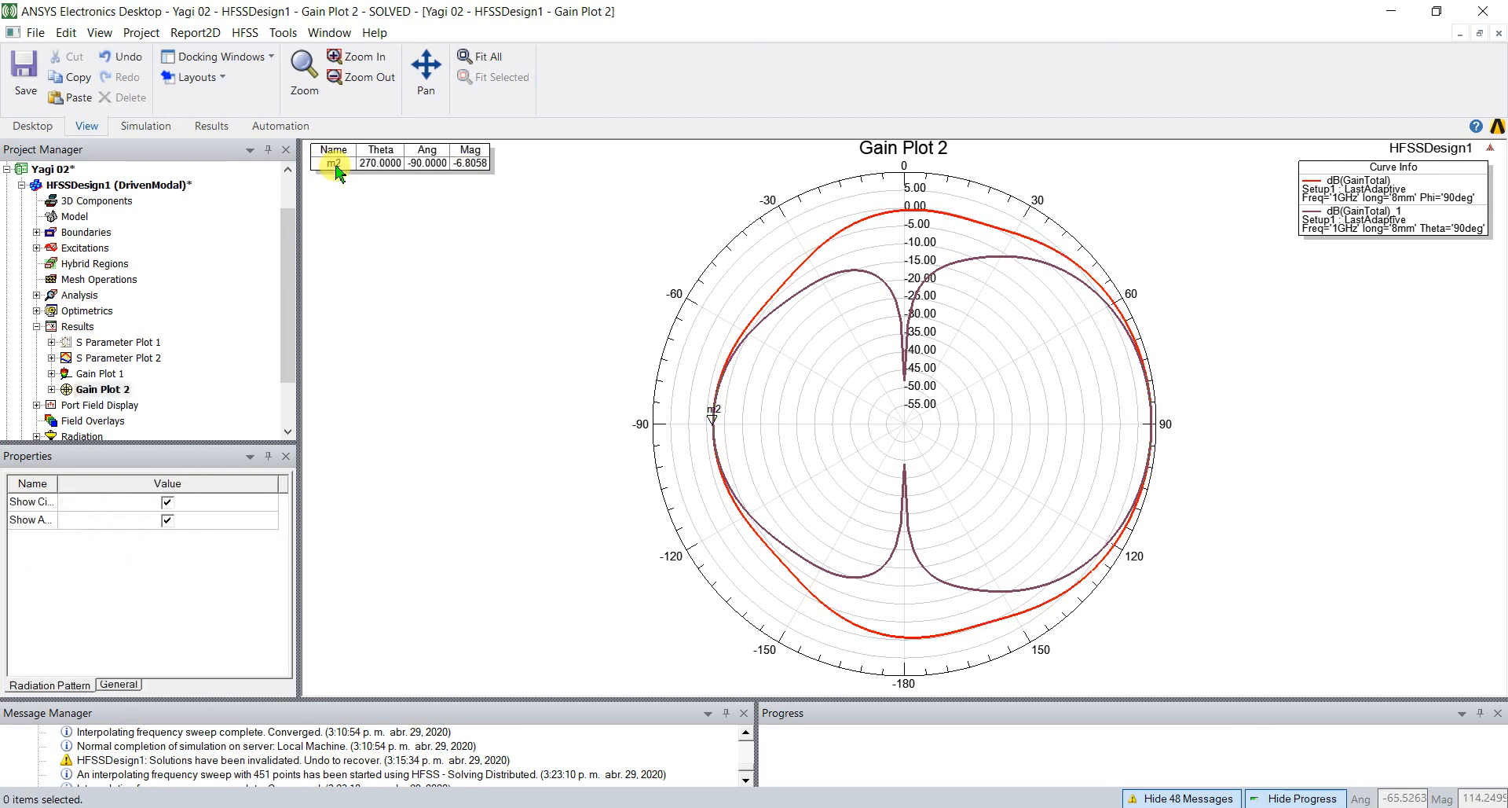
pyautogui.click(336, 167)
pyautogui.press('Delete')
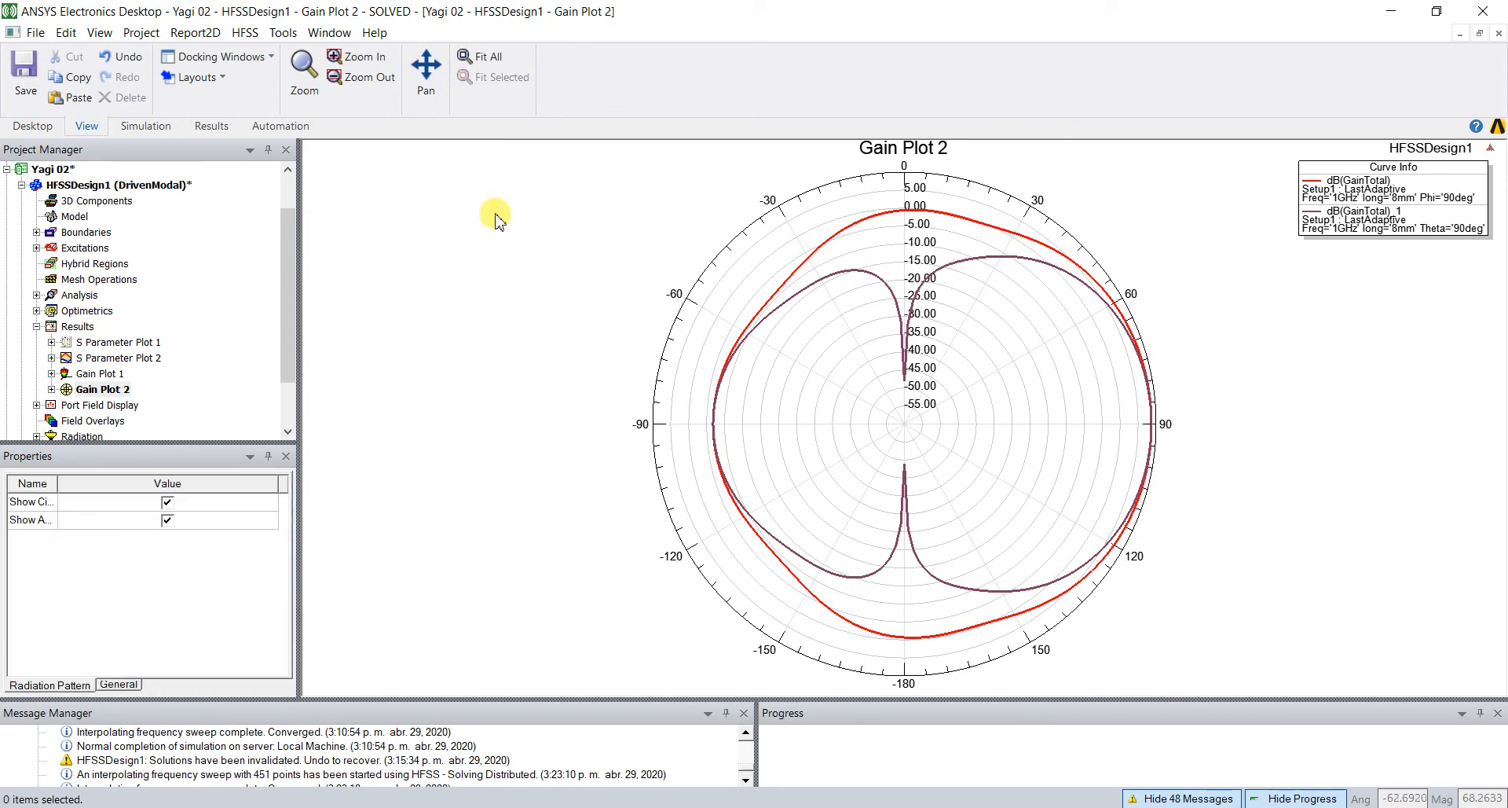
# - Add delta markers to Gain Plot 2 at 90° on the main lobe and -90° on the back lobe, and save the project
pyautogui.rightClick(497, 220)
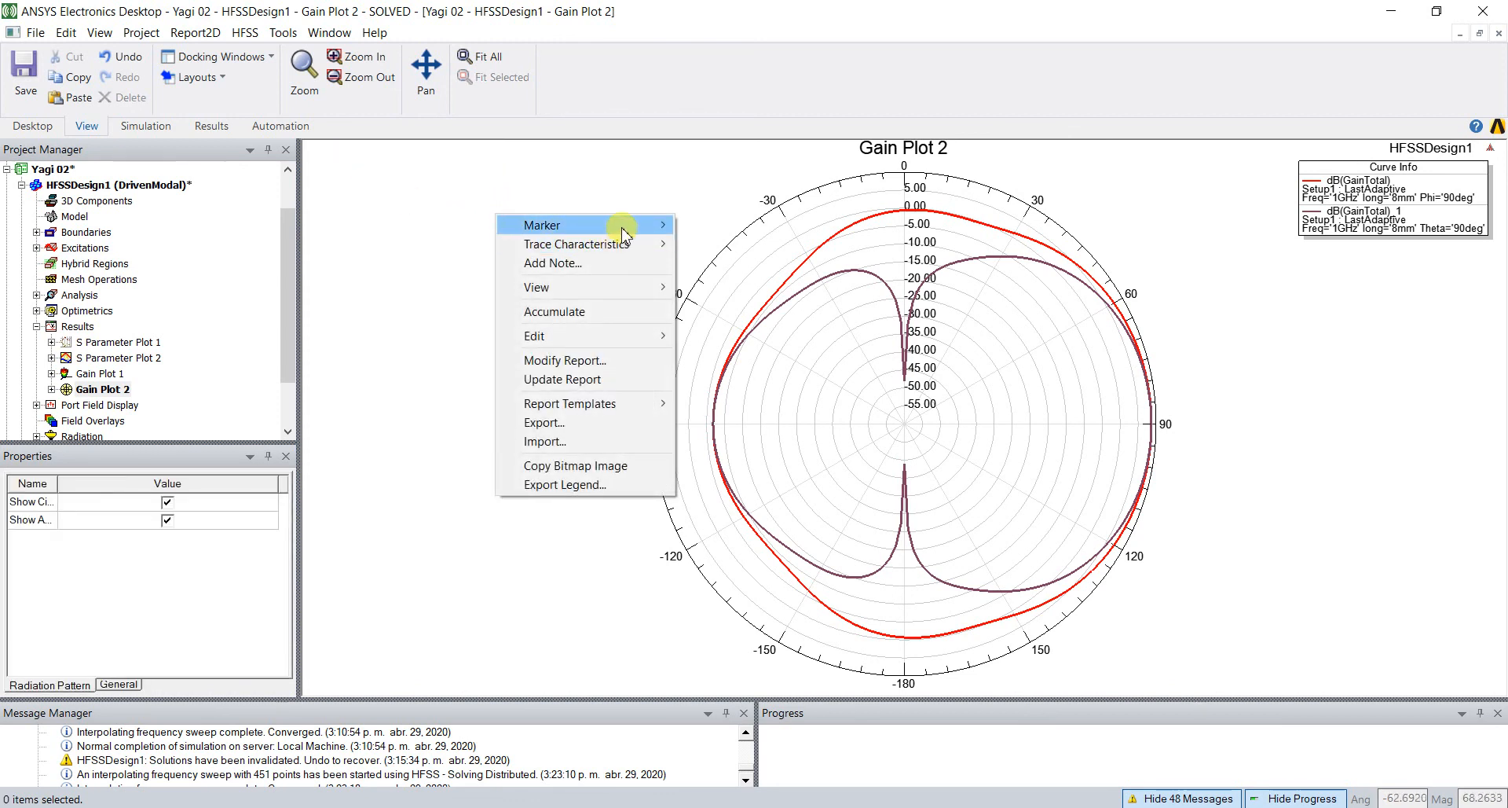
pyautogui.moveTo(632, 224)
pyautogui.click(688, 242)
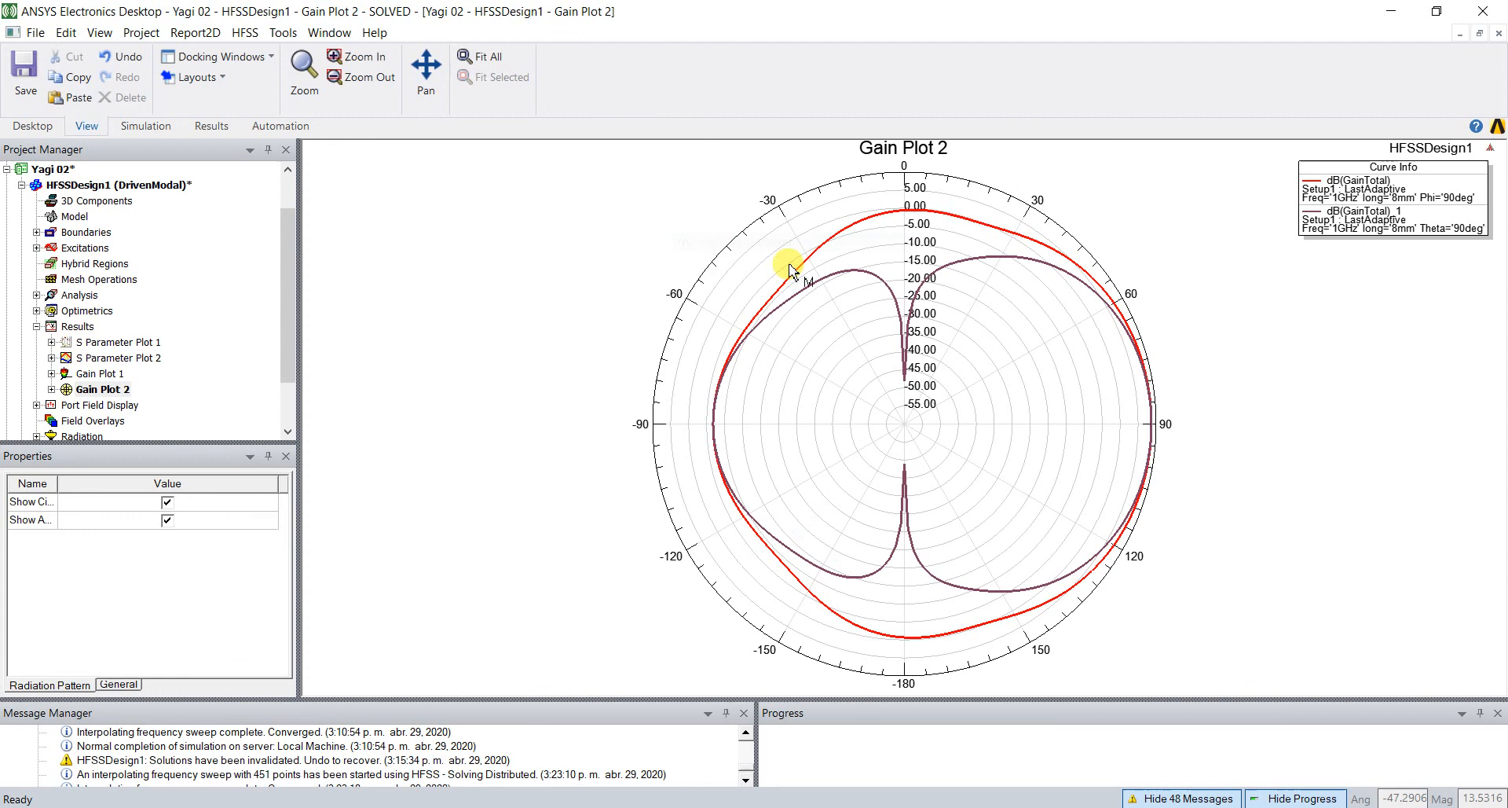
pyautogui.click(1152, 427)
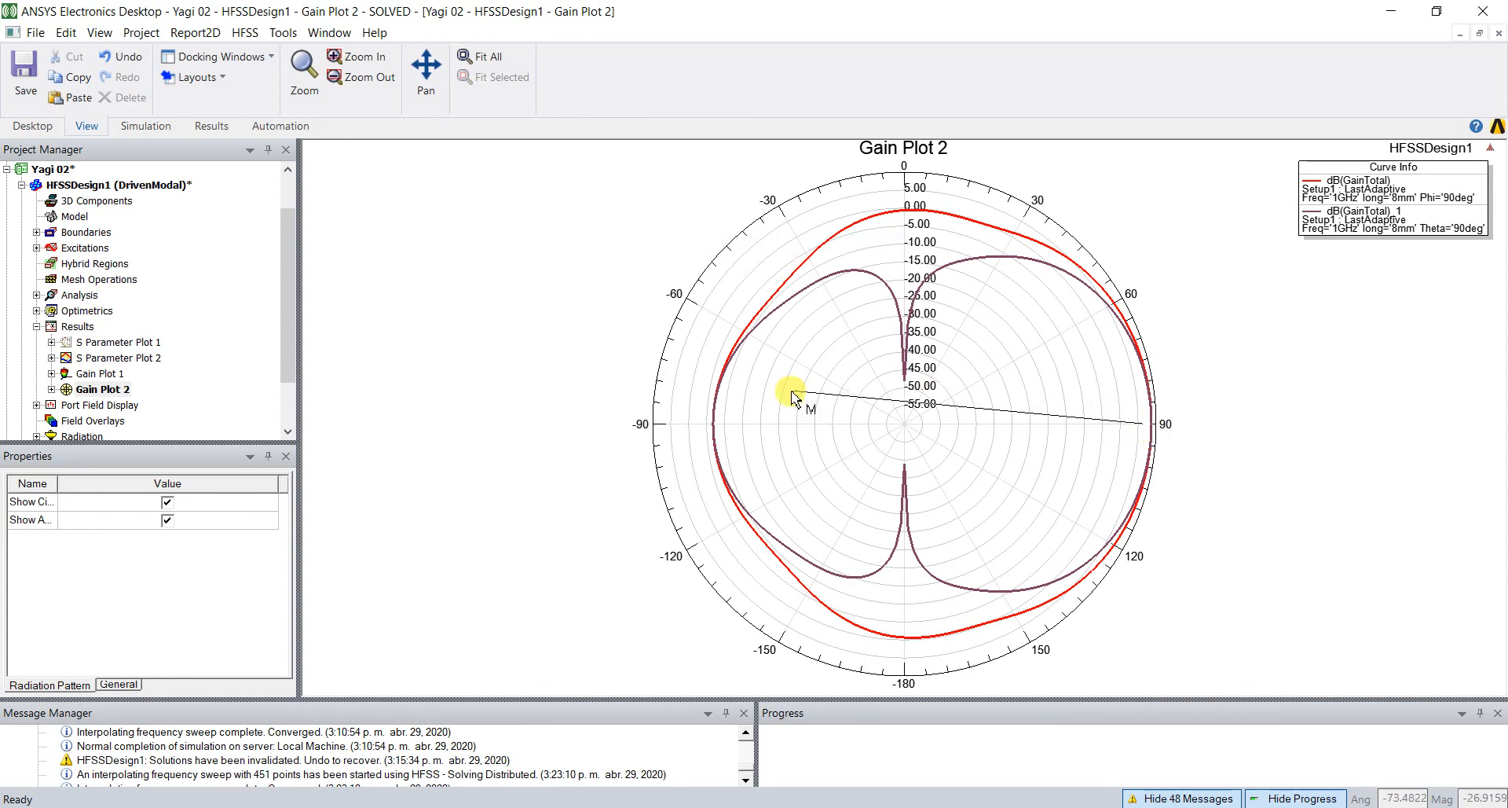
pyautogui.click(714, 426)
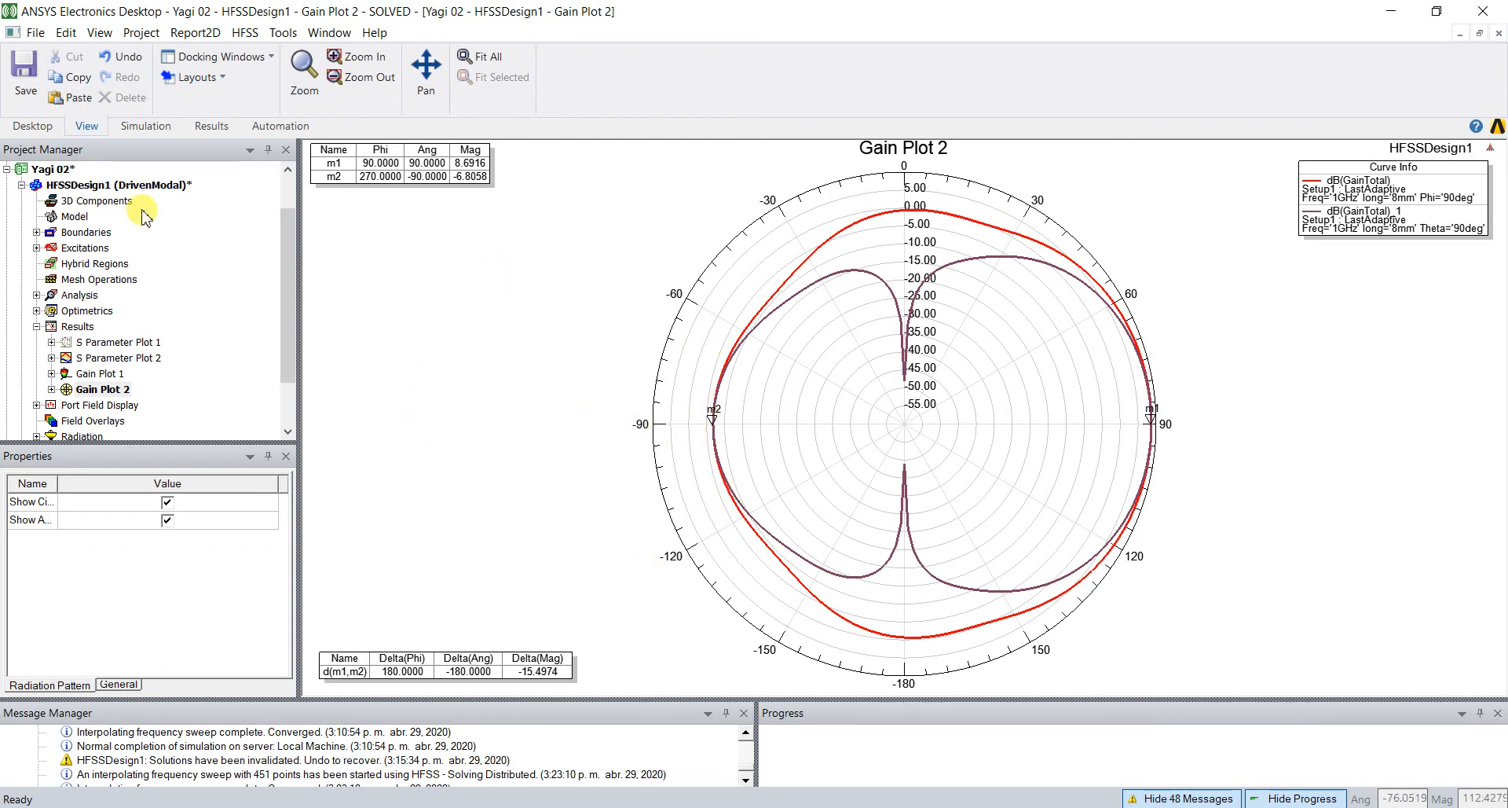
pyautogui.click(19, 69)
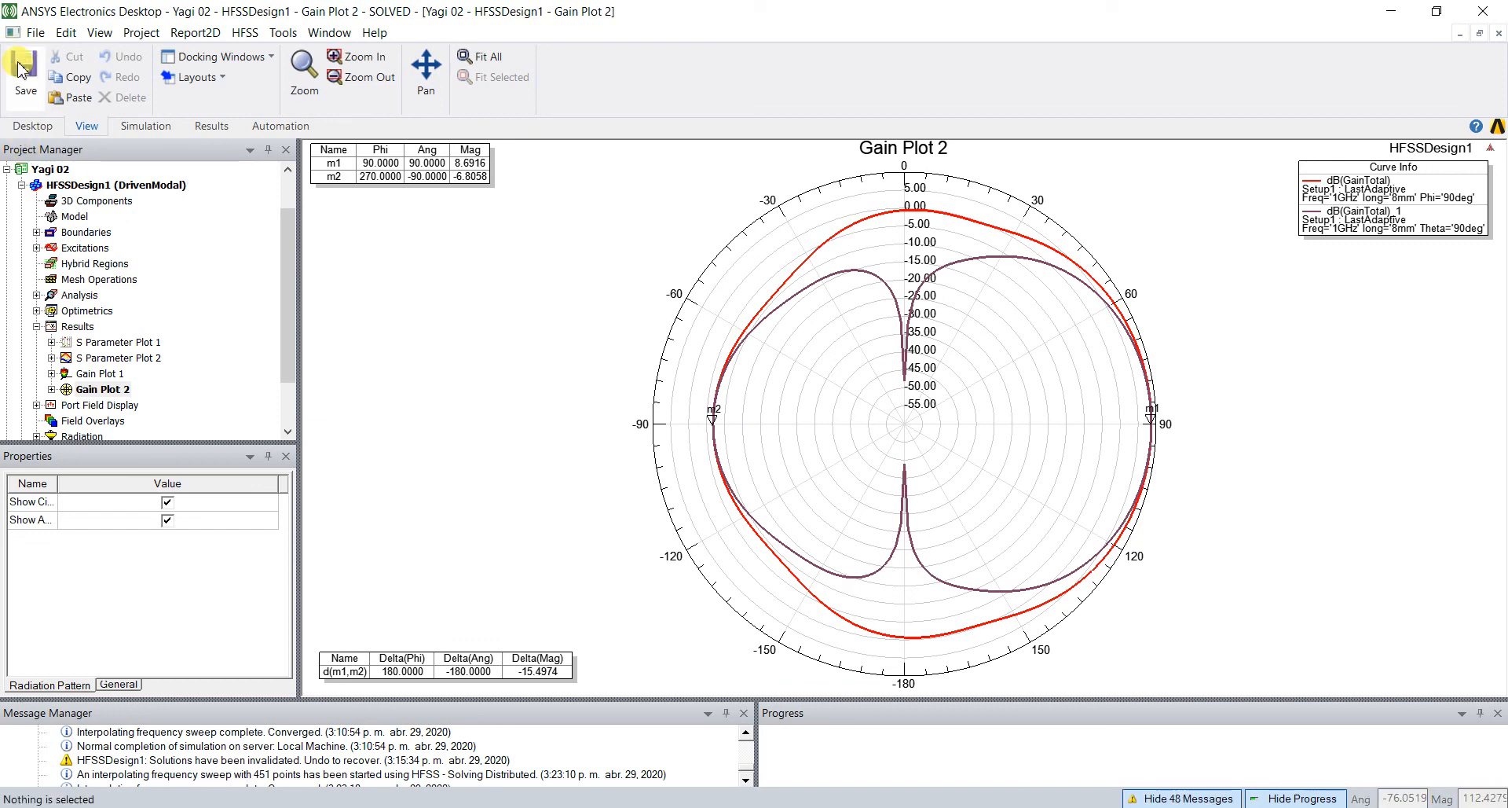
# - Collapse projects Yagi 02 and Yagi 01, and open HFSSDesign1 of Yagi 03 in the 3D modeler with its design tree expanded
pyautogui.click(7, 170)
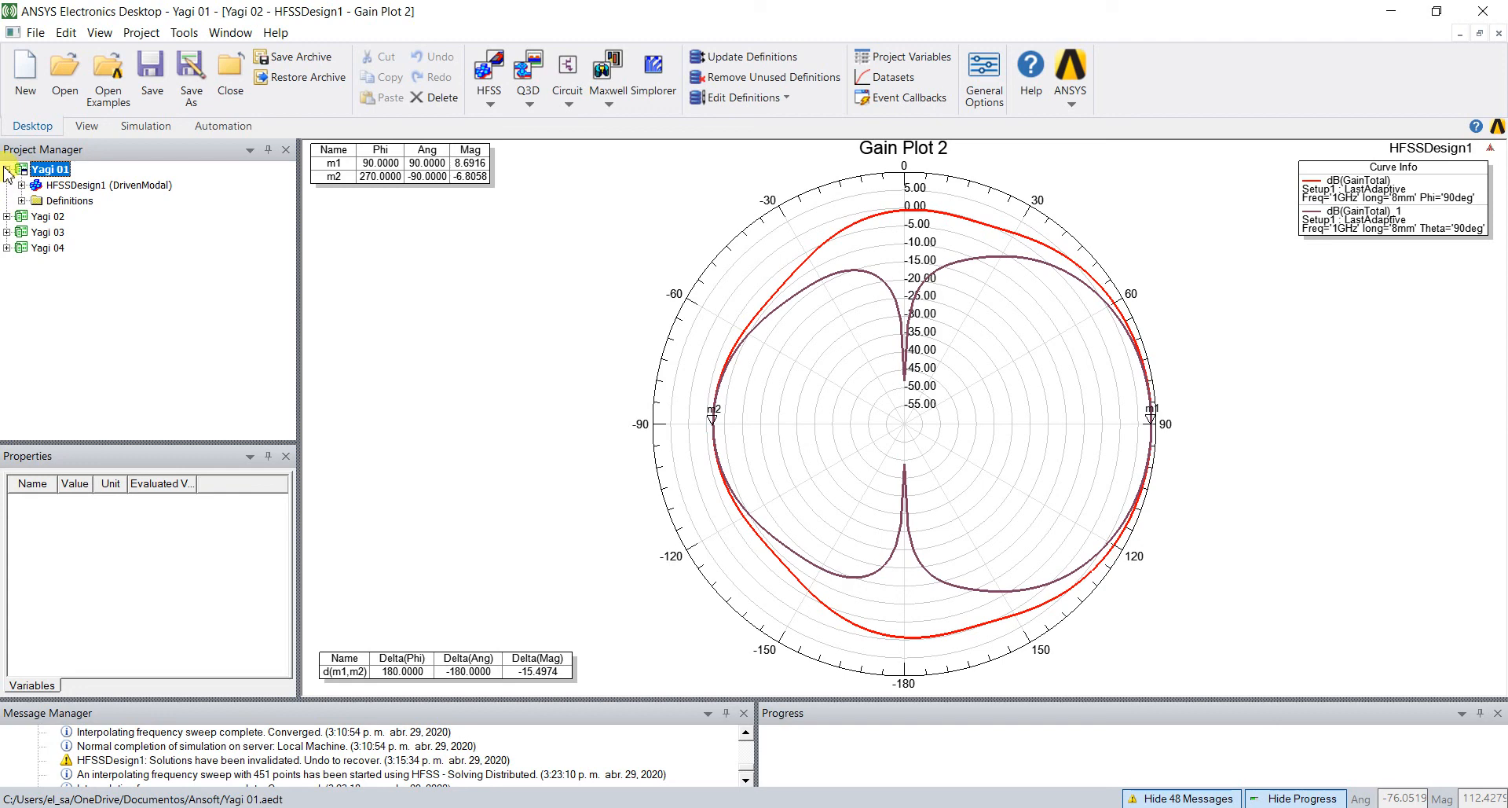
pyautogui.click(6, 170)
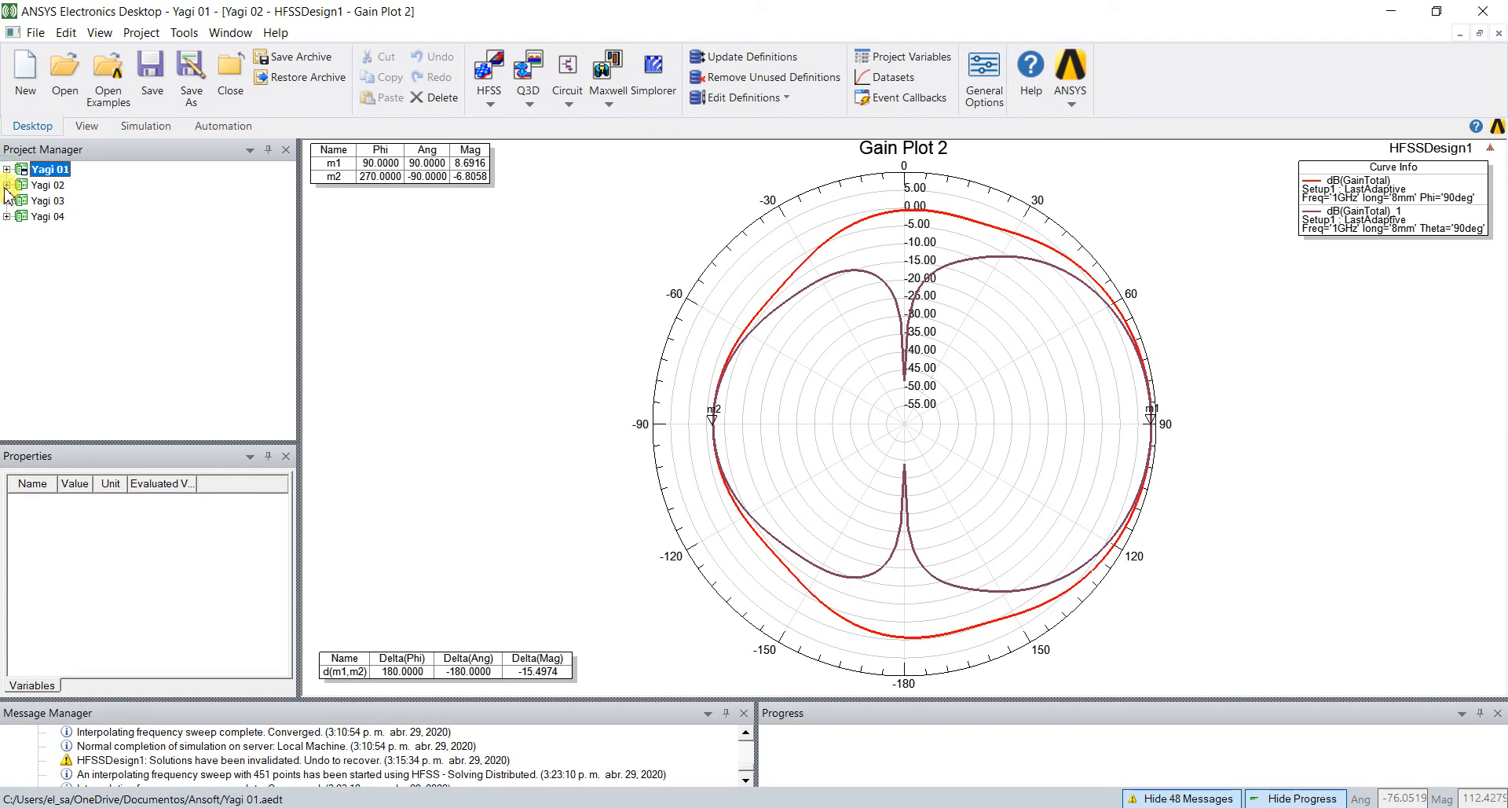
pyautogui.click(7, 201)
pyautogui.doubleClick(71, 218)
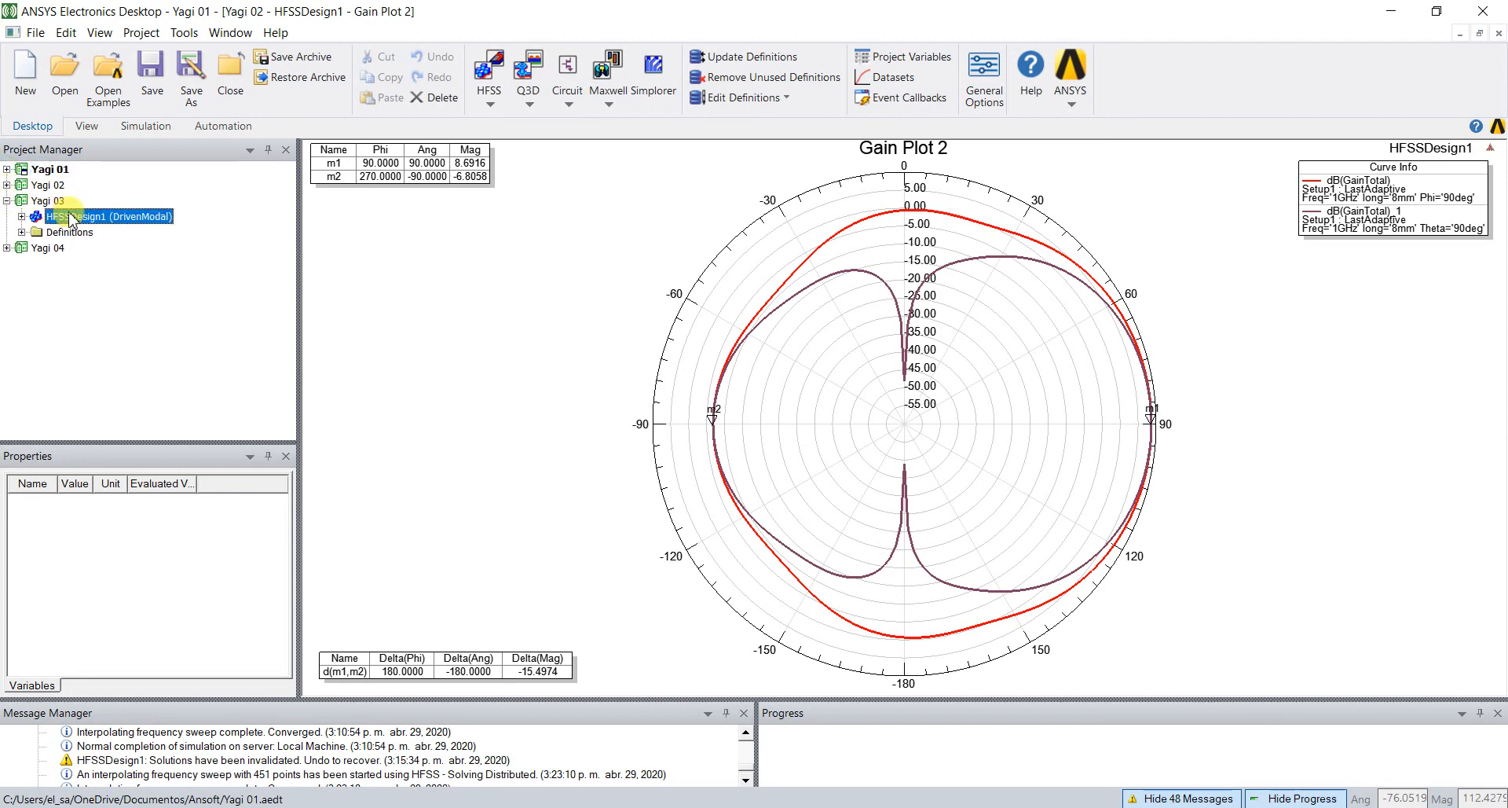
pyautogui.click(22, 217)
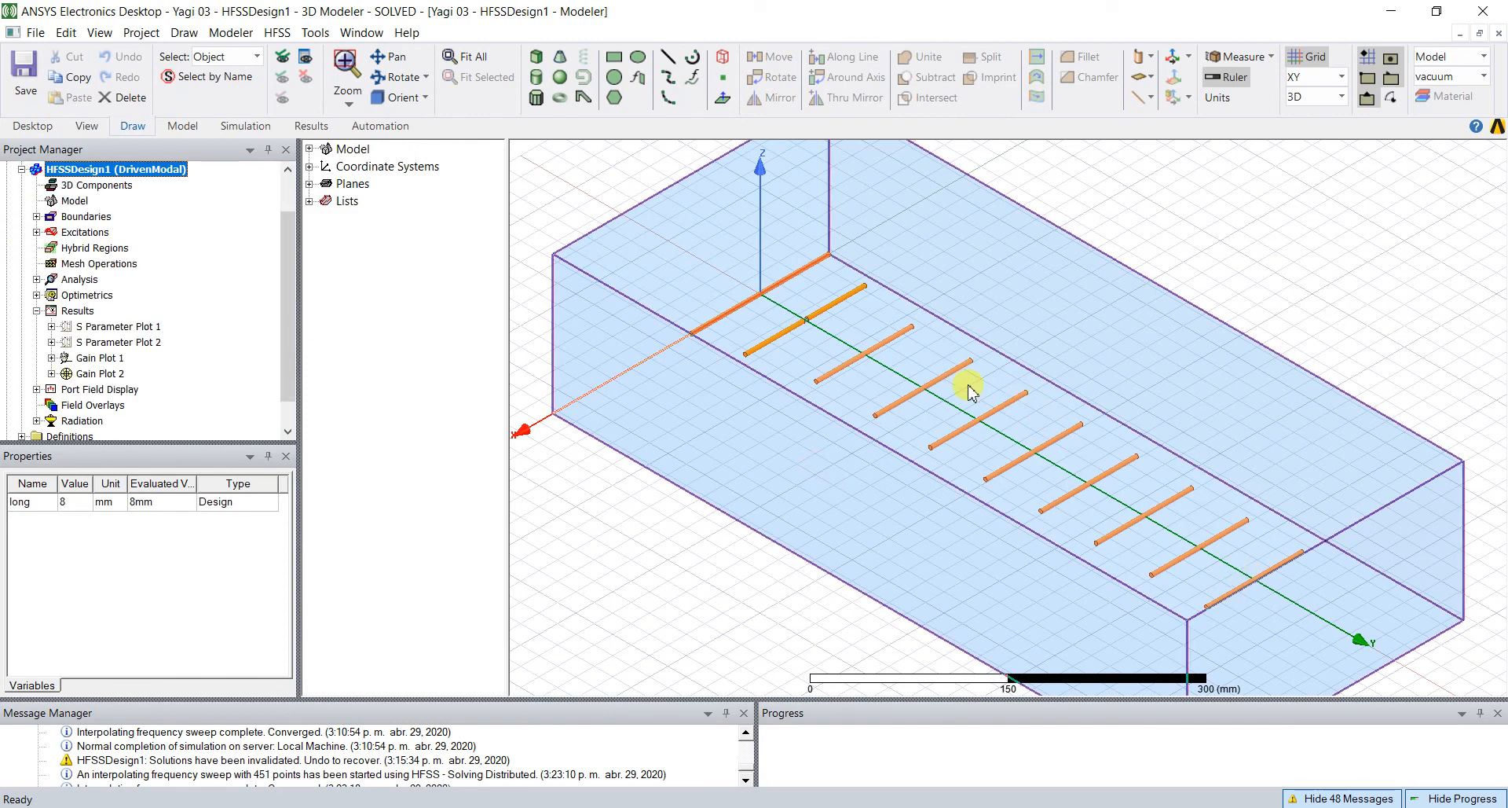
pyautogui.click(661, 631)
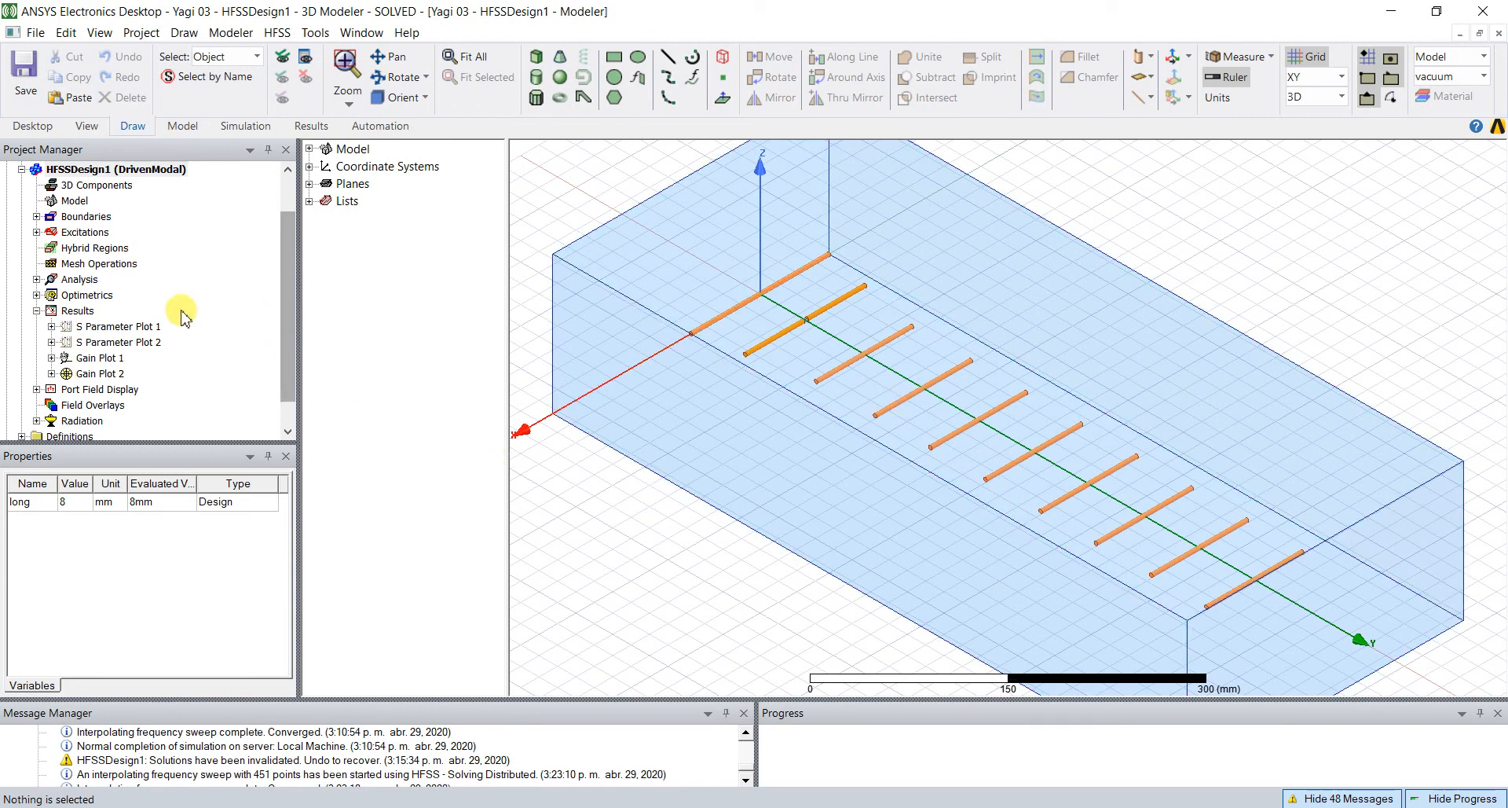
# - Examine the Yagi 03 results in S Parameter Plot 2, the 3D Gain Plot 1 and the polar Gain Plot 2
pyautogui.doubleClick(126, 343)
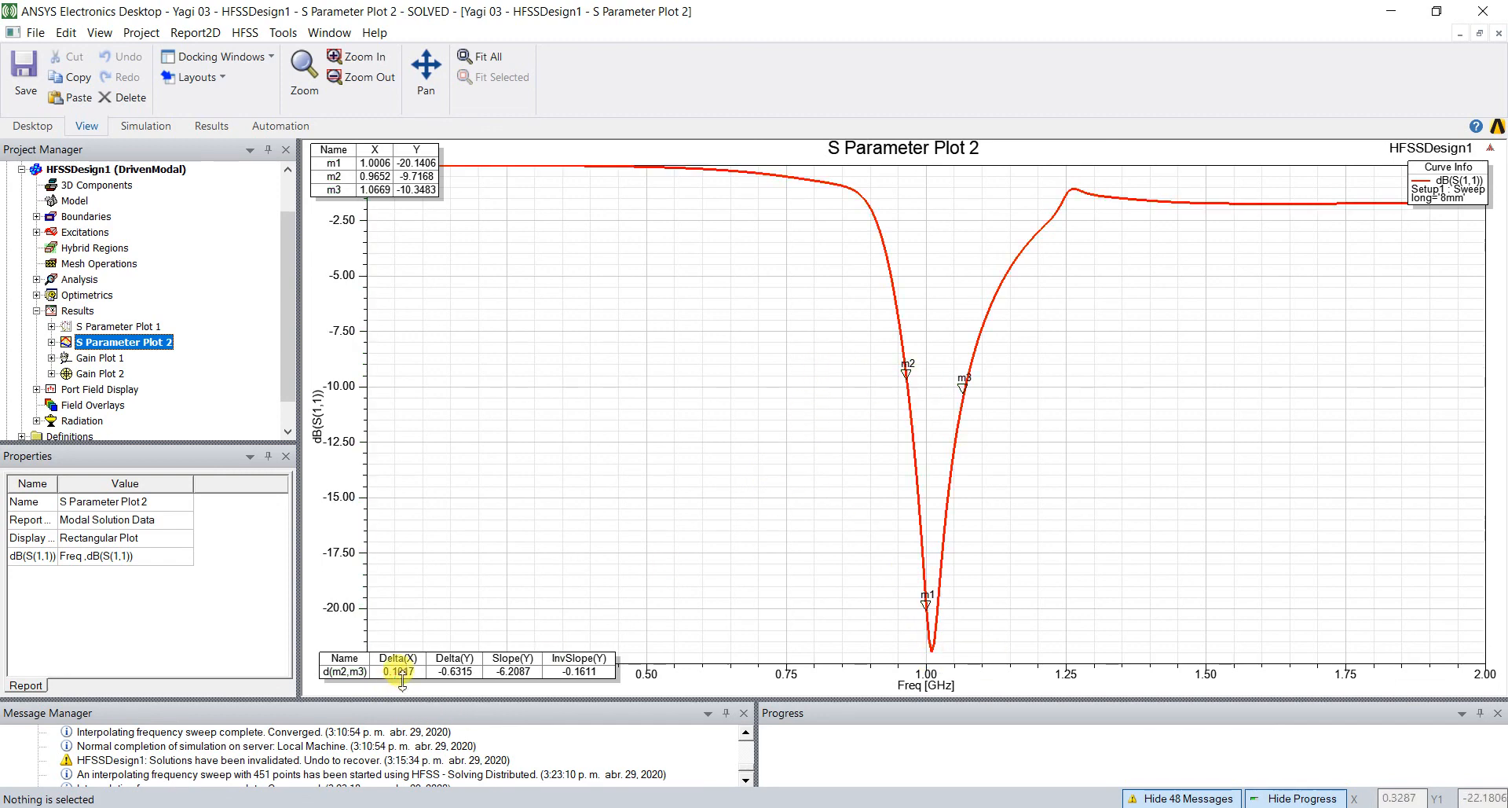
pyautogui.doubleClick(110, 358)
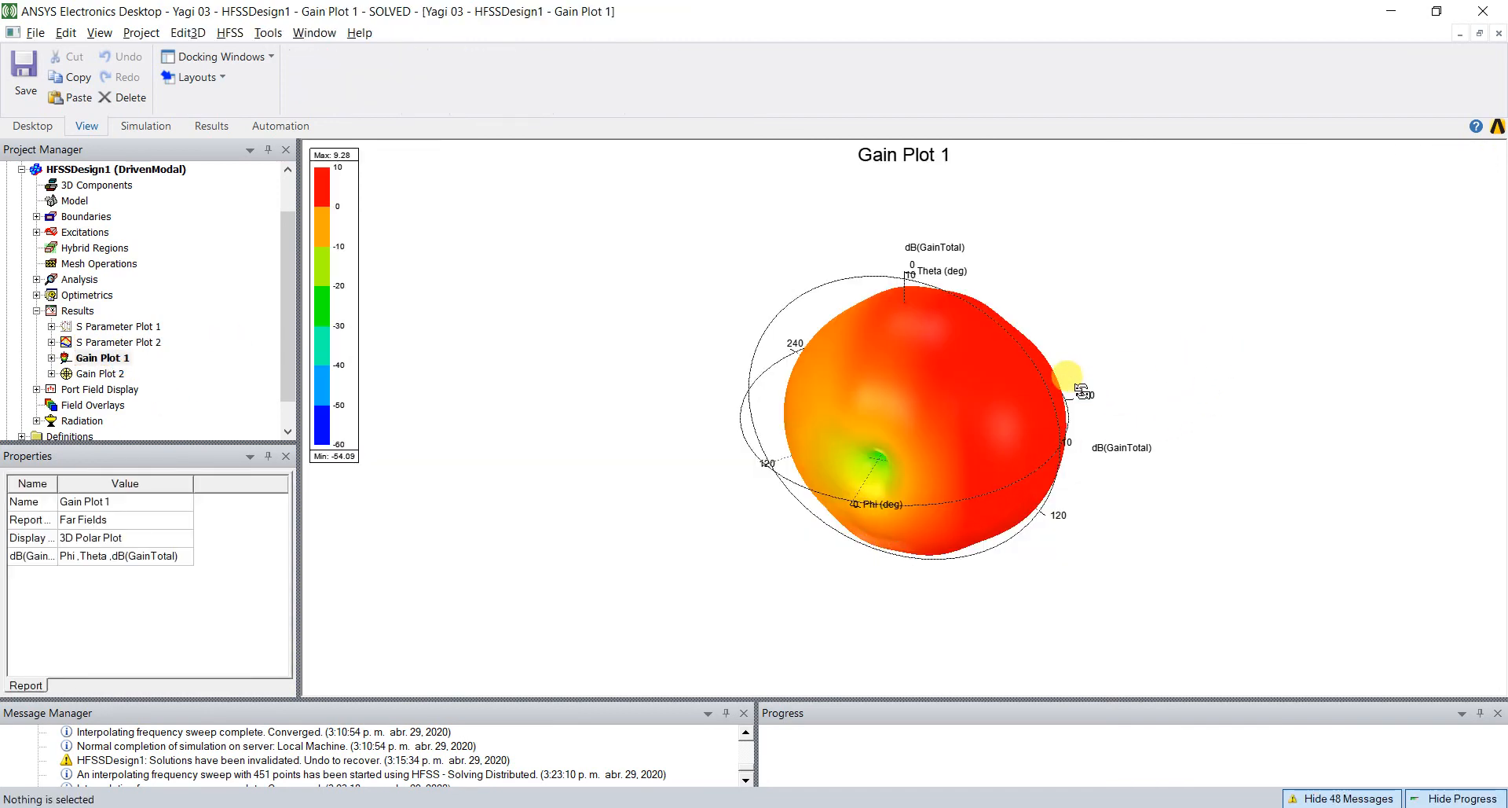
pyautogui.moveTo(1069, 378)
pyautogui.keyDown('alt'); pyautogui.mouseDown()
pyautogui.moveTo(1119, 318)
pyautogui.moveTo(1073, 354)
pyautogui.mouseUp(); pyautogui.keyUp('alt')
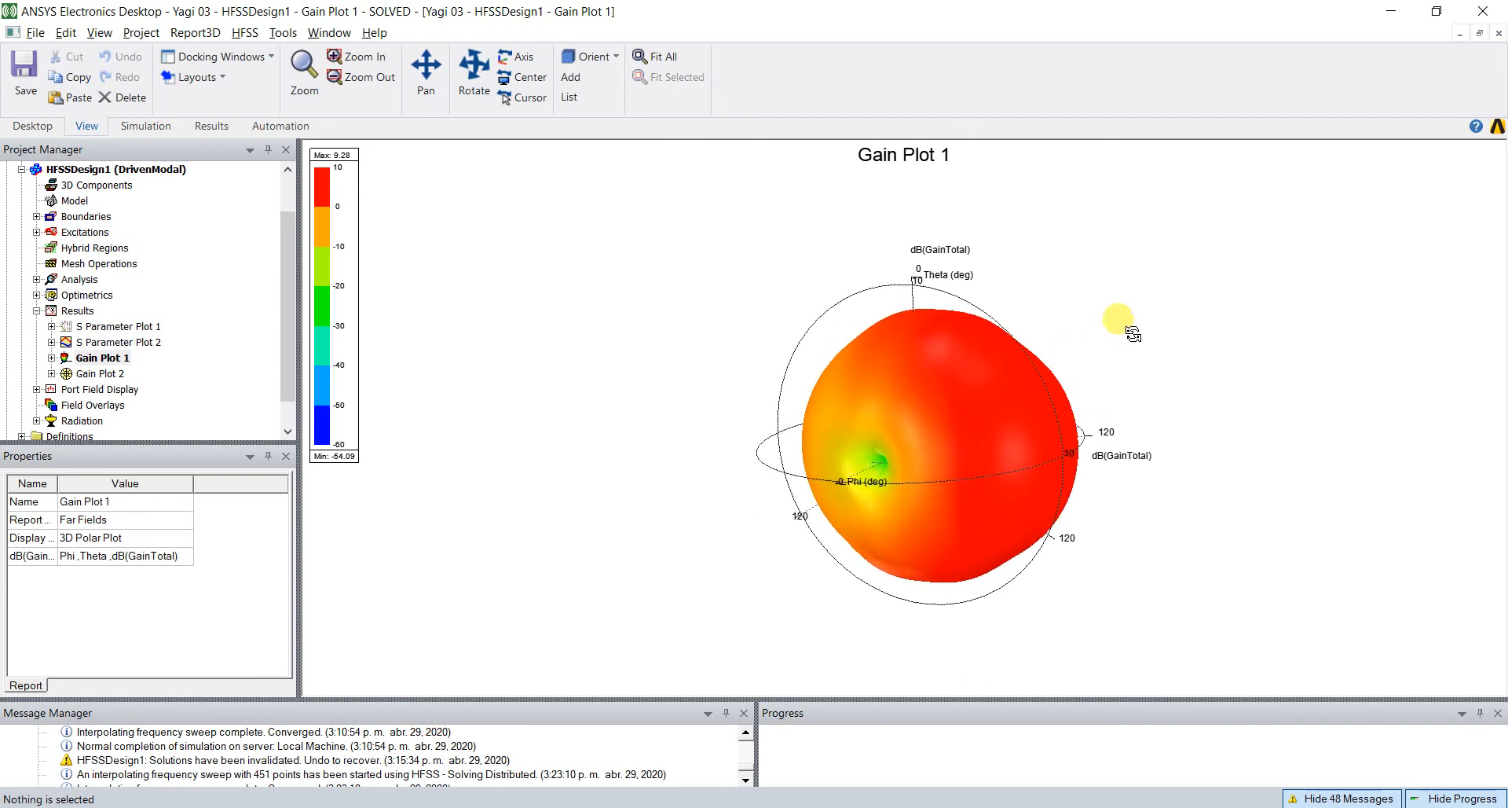
pyautogui.keyDown('alt'); pyautogui.doubleClick(1383, 182); pyautogui.keyUp('alt')
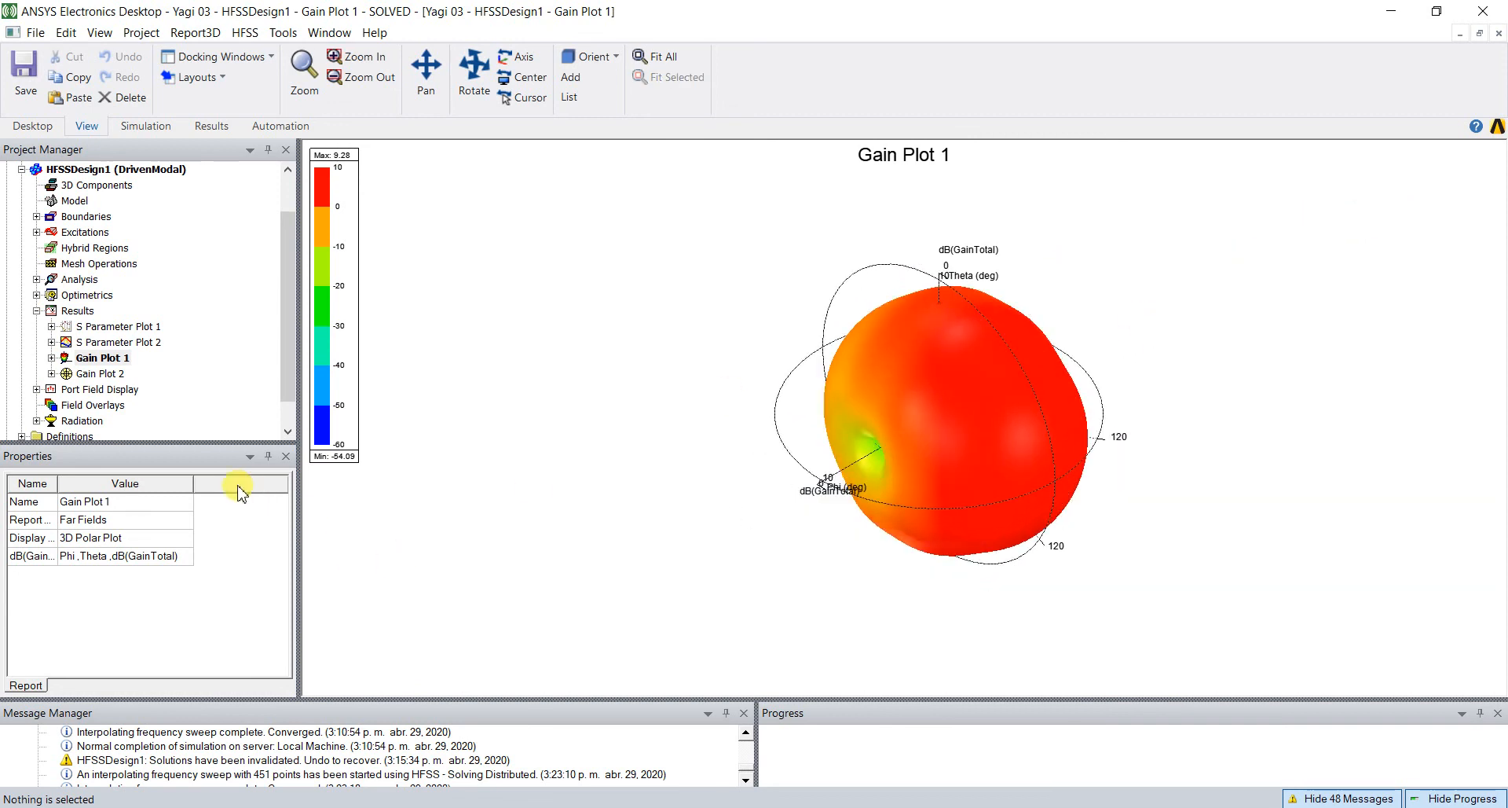
pyautogui.doubleClick(102, 374)
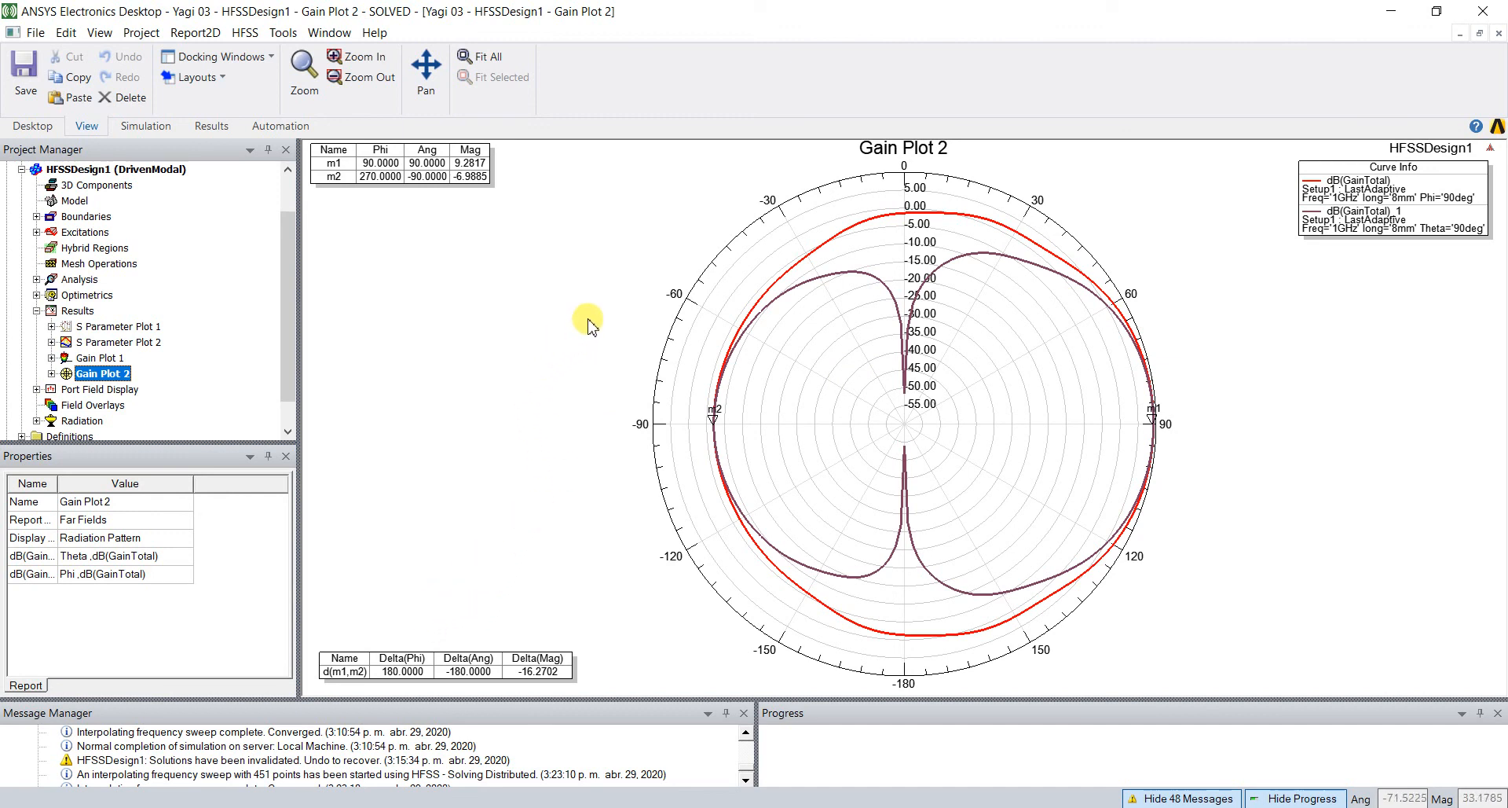
pyautogui.click(466, 176)
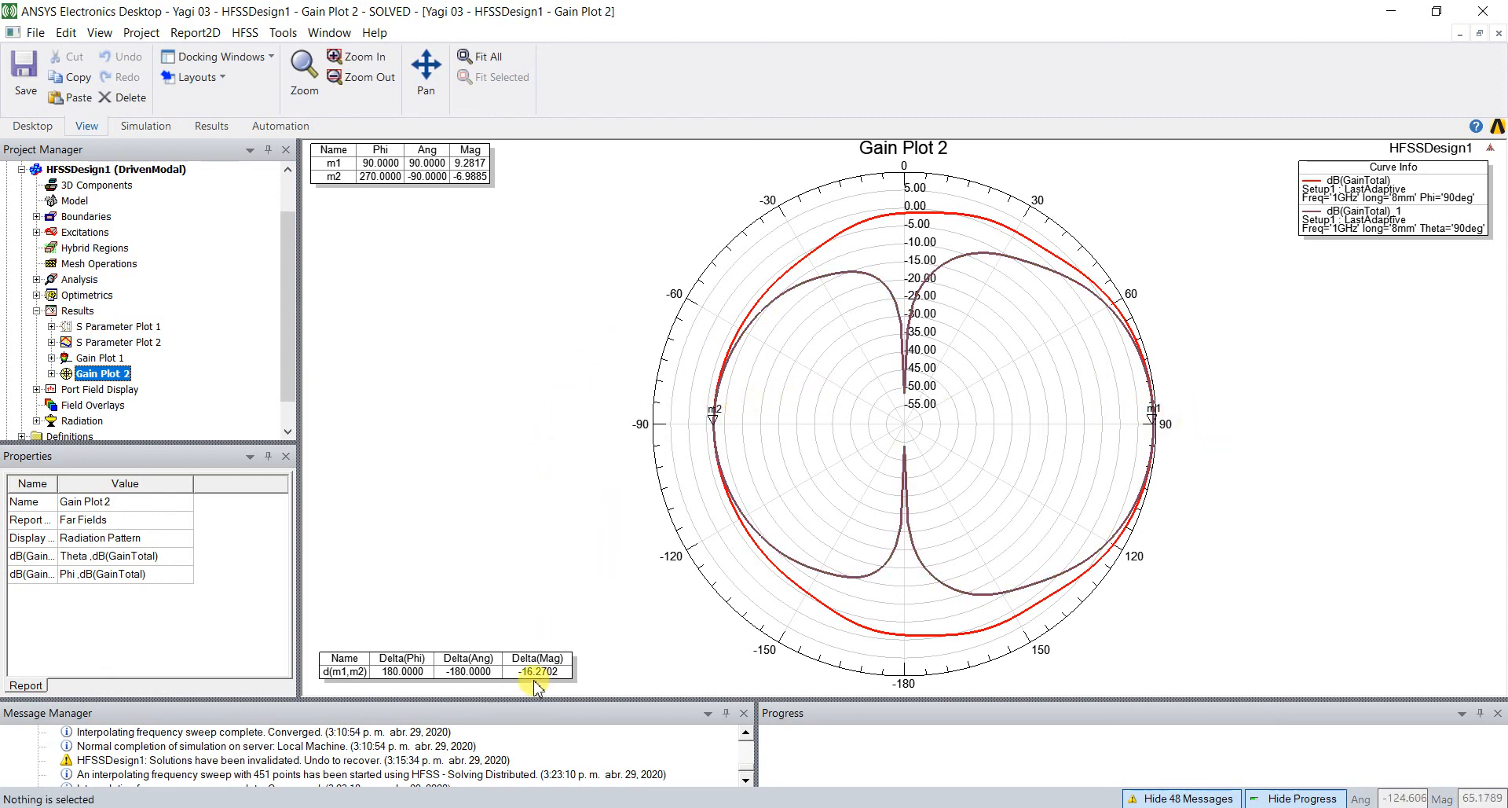
# - Show Yagi 03's HFSSDesign1 in the 3D modeler again and collapse its Results and project in the tree
pyautogui.click(36, 311)
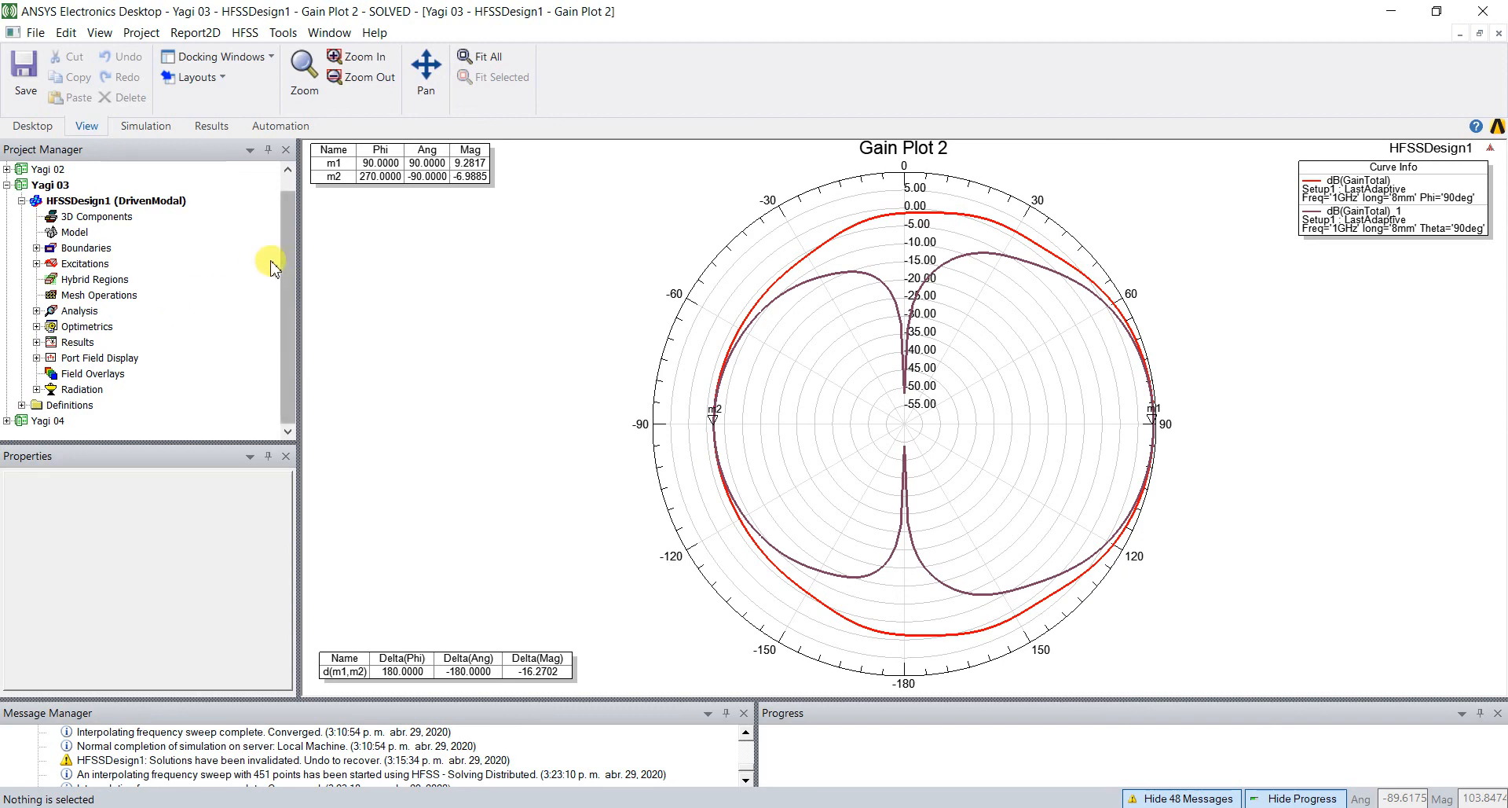
pyautogui.doubleClick(124, 206)
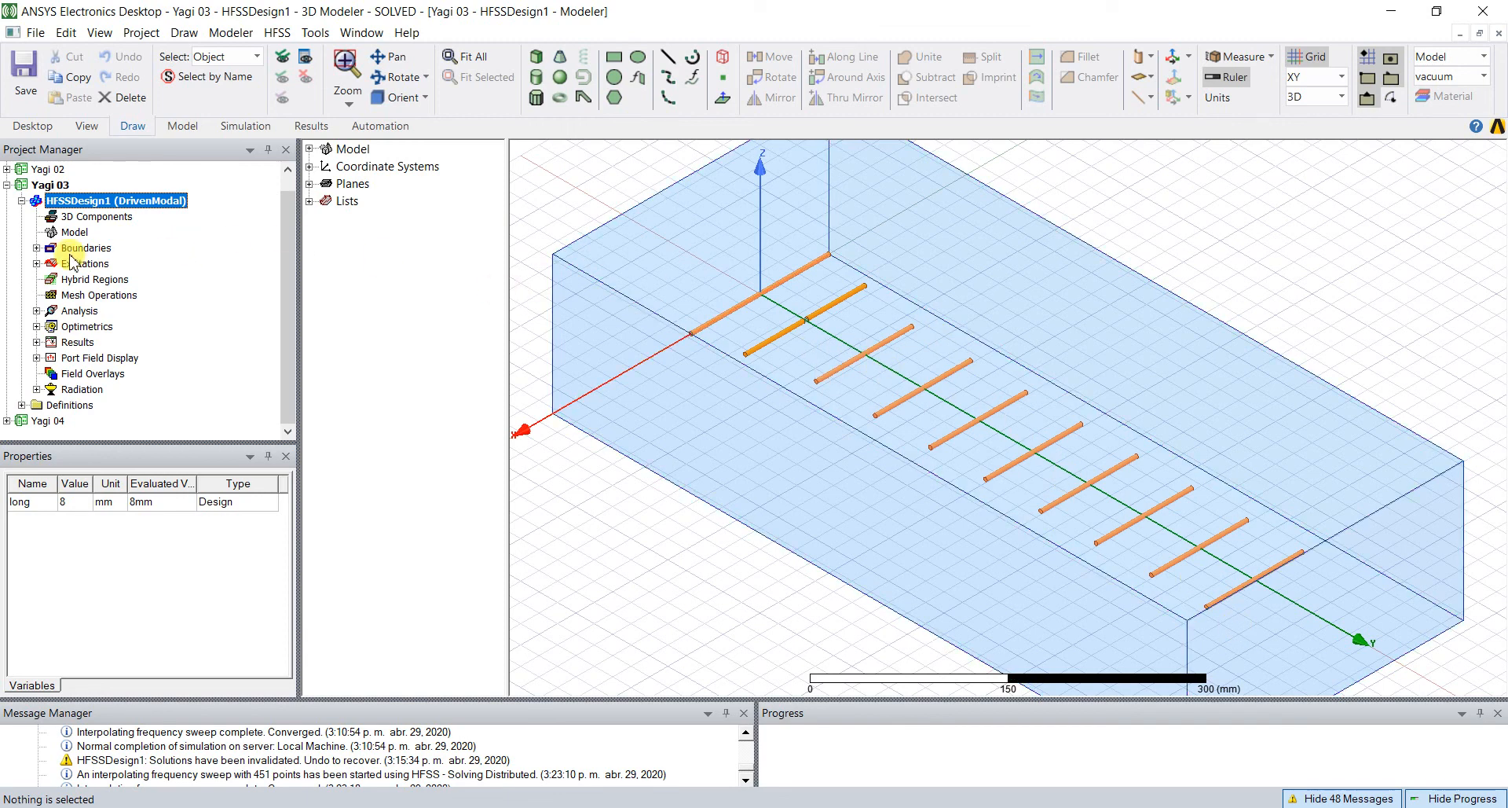
pyautogui.click(7, 186)
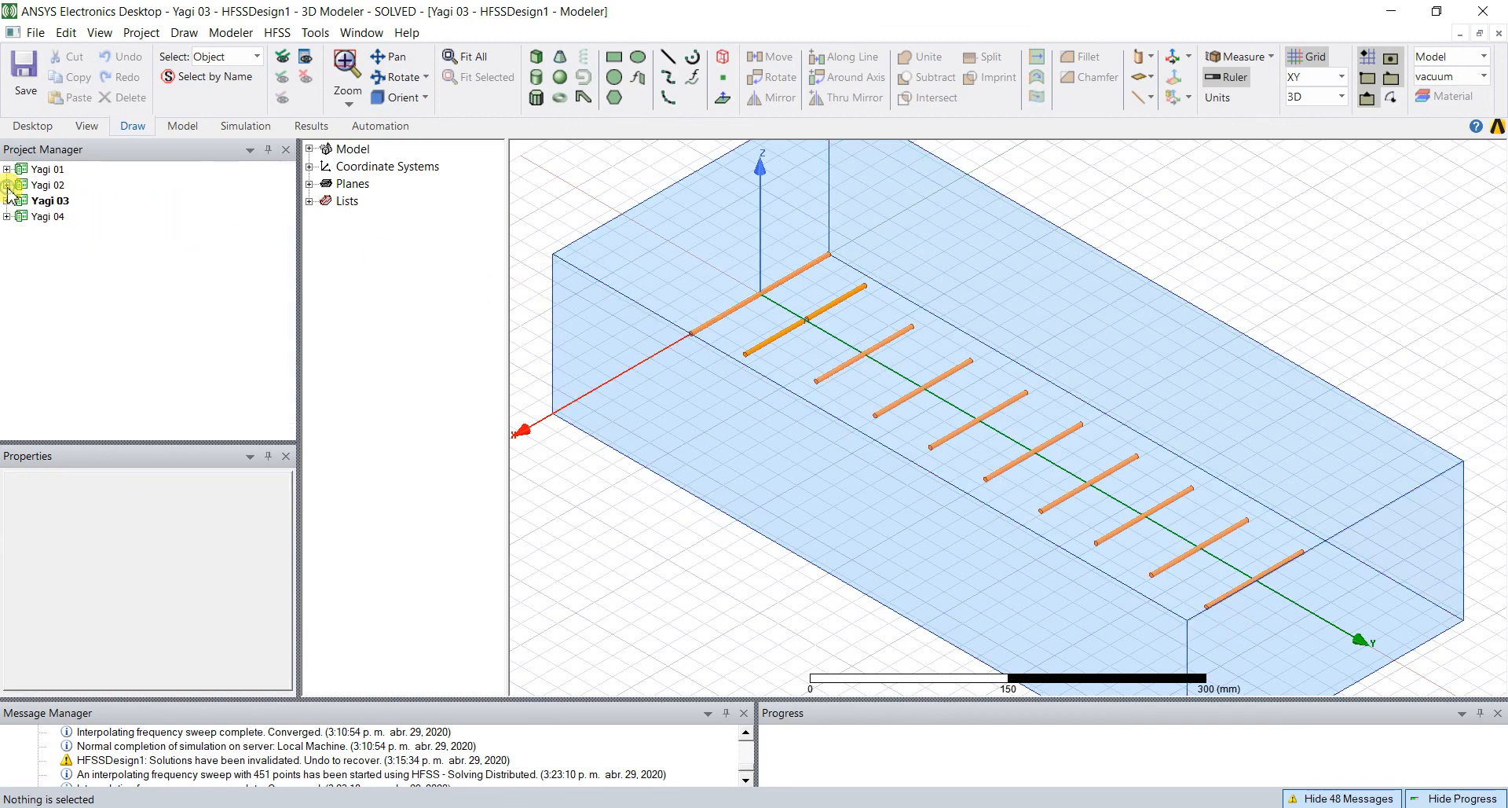
# - Open HFSSDesign1 of project Yagi 04 in the 3D modeler and display its S Parameter Plot 2
pyautogui.click(7, 217)
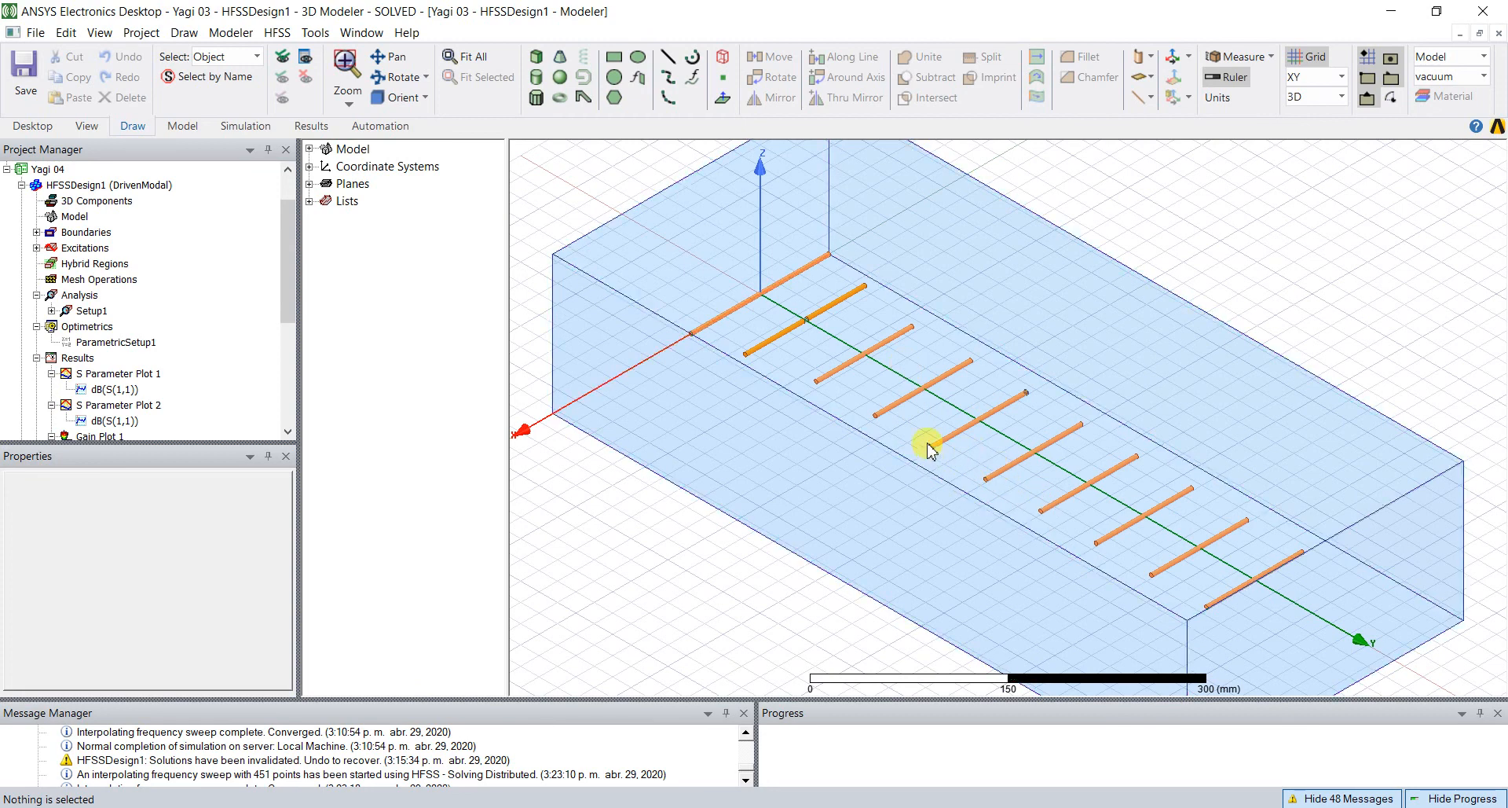
pyautogui.click(92, 187)
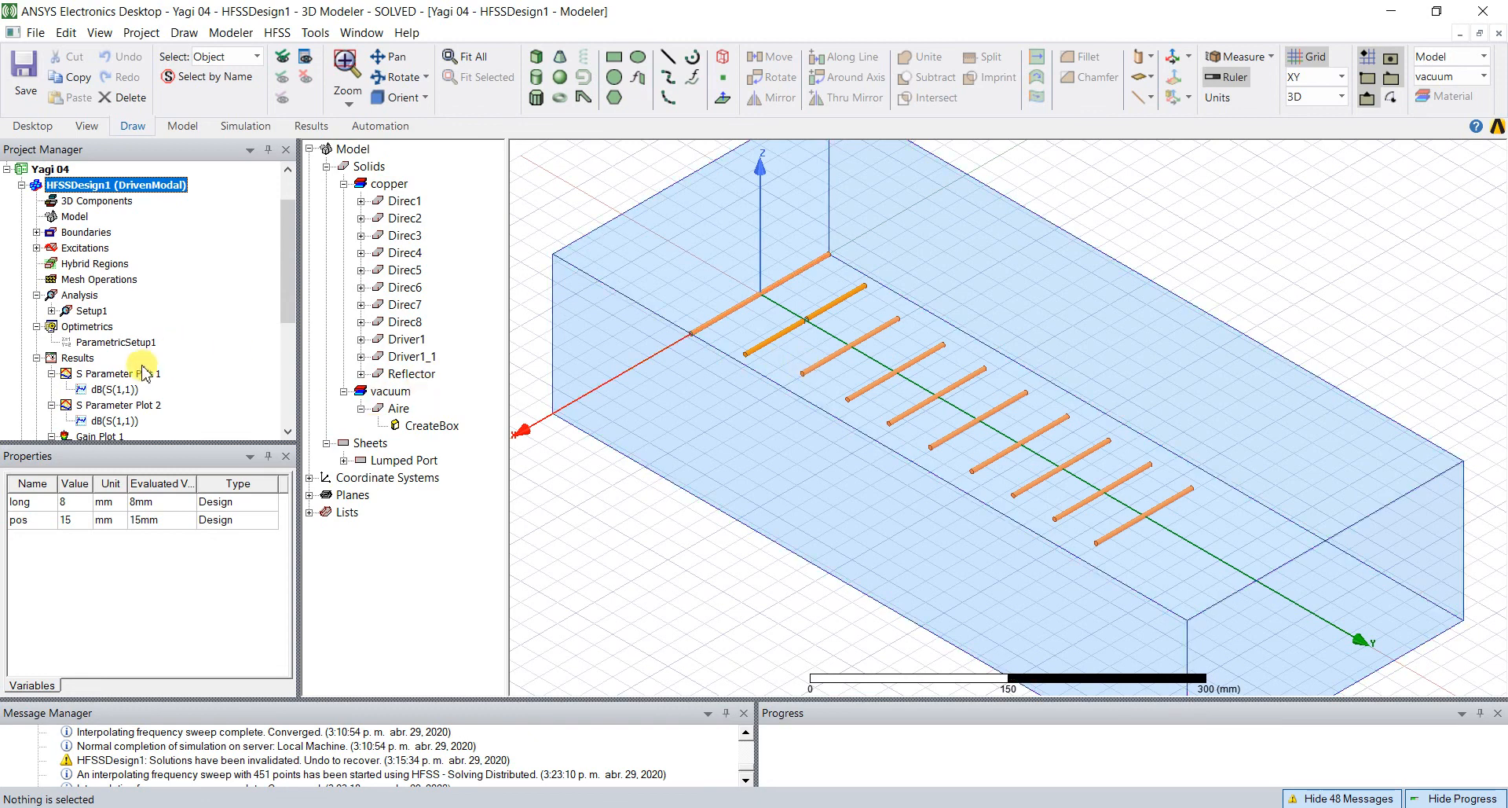
pyautogui.click(292, 334)
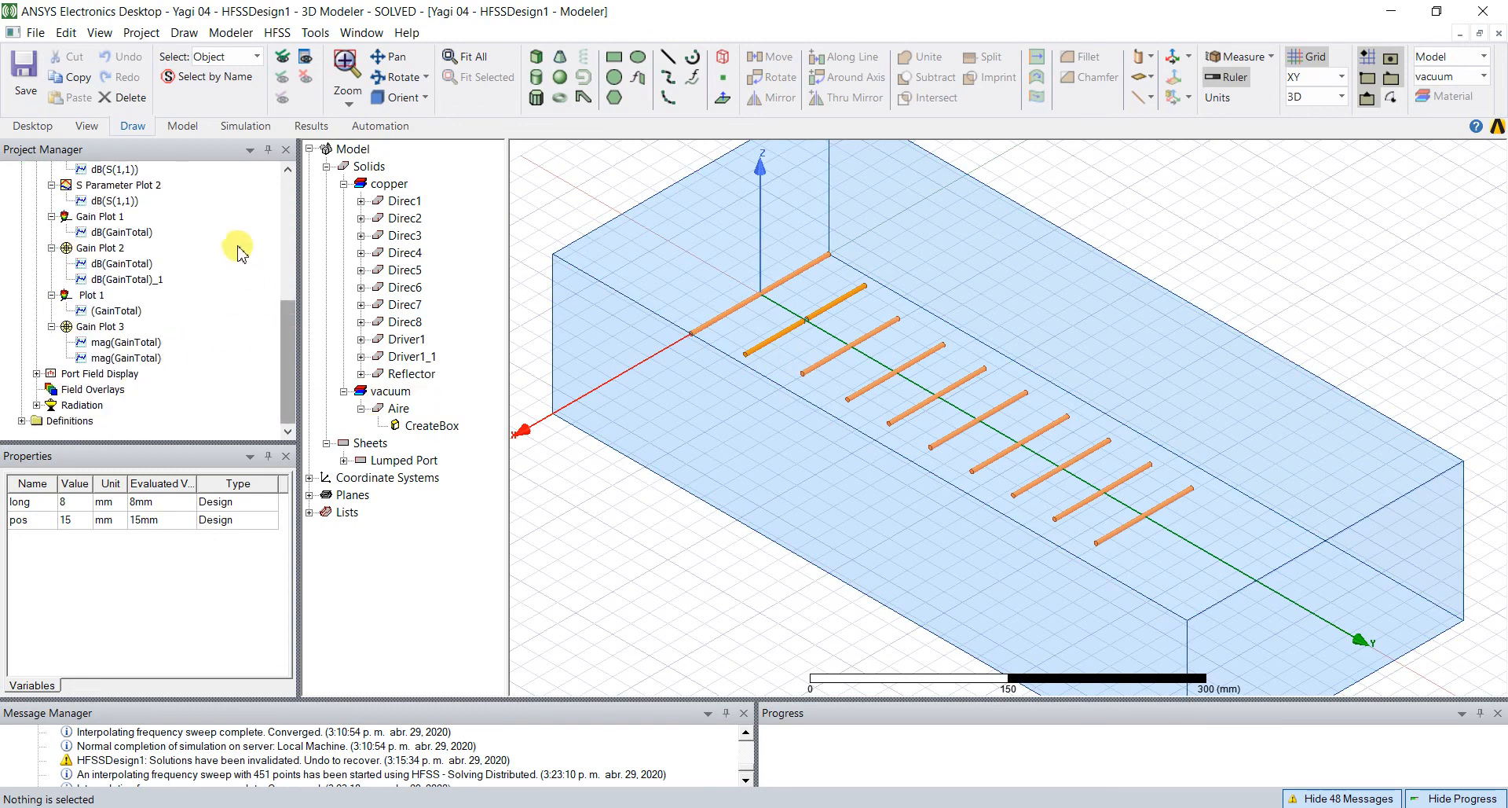
pyautogui.scroll(5, 289, 175)
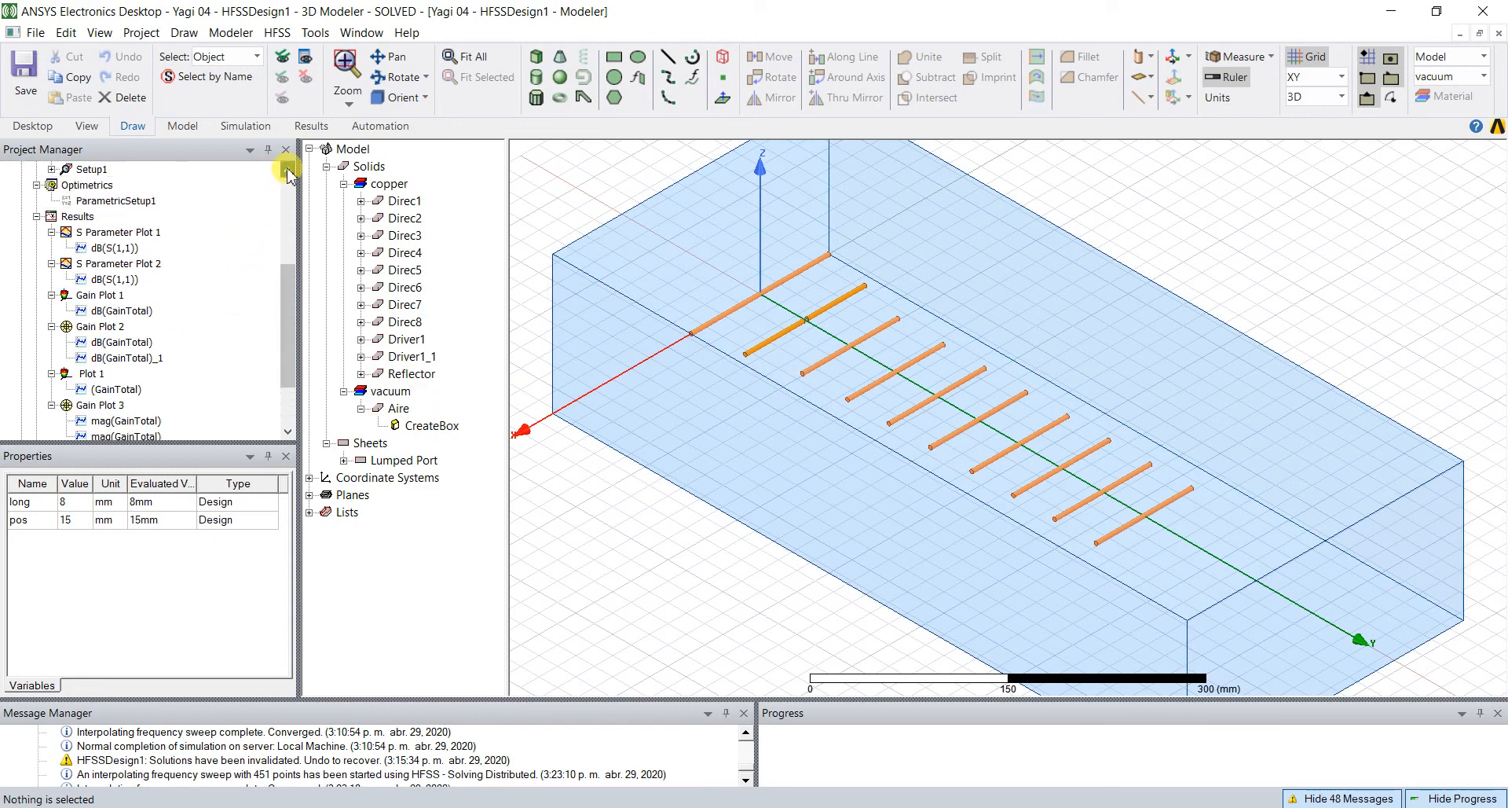
pyautogui.doubleClick(118, 264)
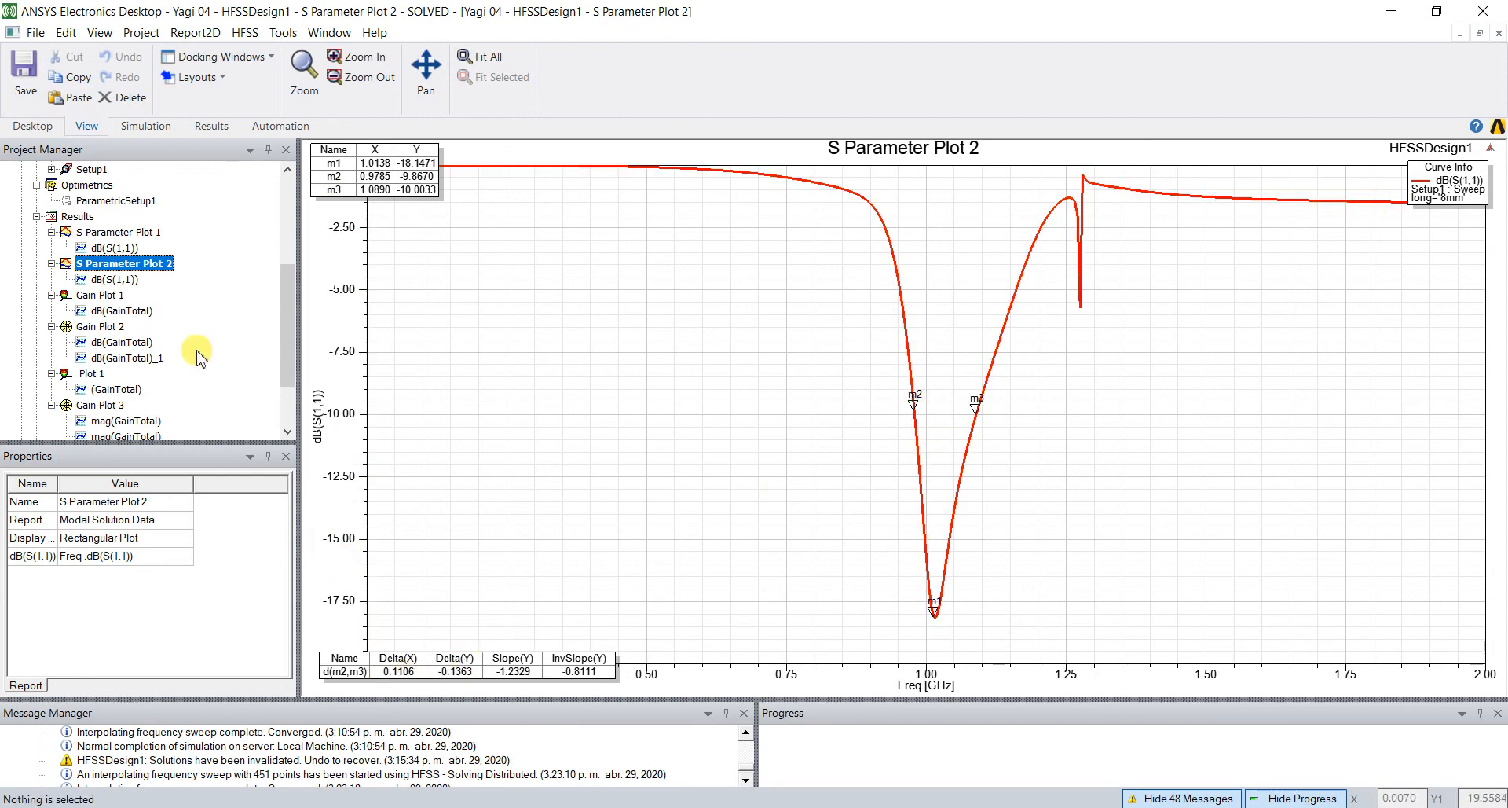
# - Examine Yagi 04's gain in the 3D Gain Plot 1 and the polar Gain Plot 2
pyautogui.doubleClick(100, 296)
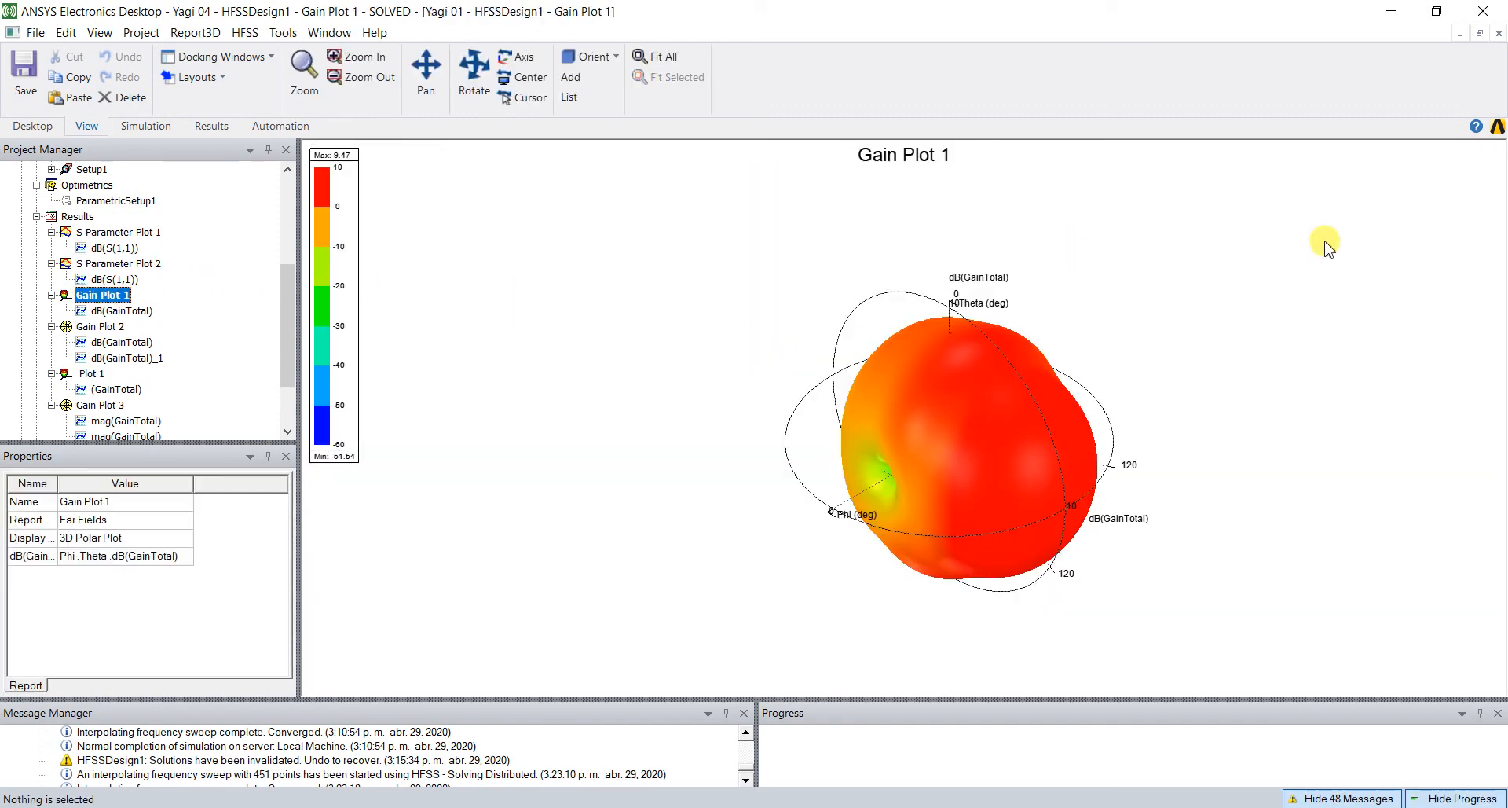
pyautogui.click(1430, 215)
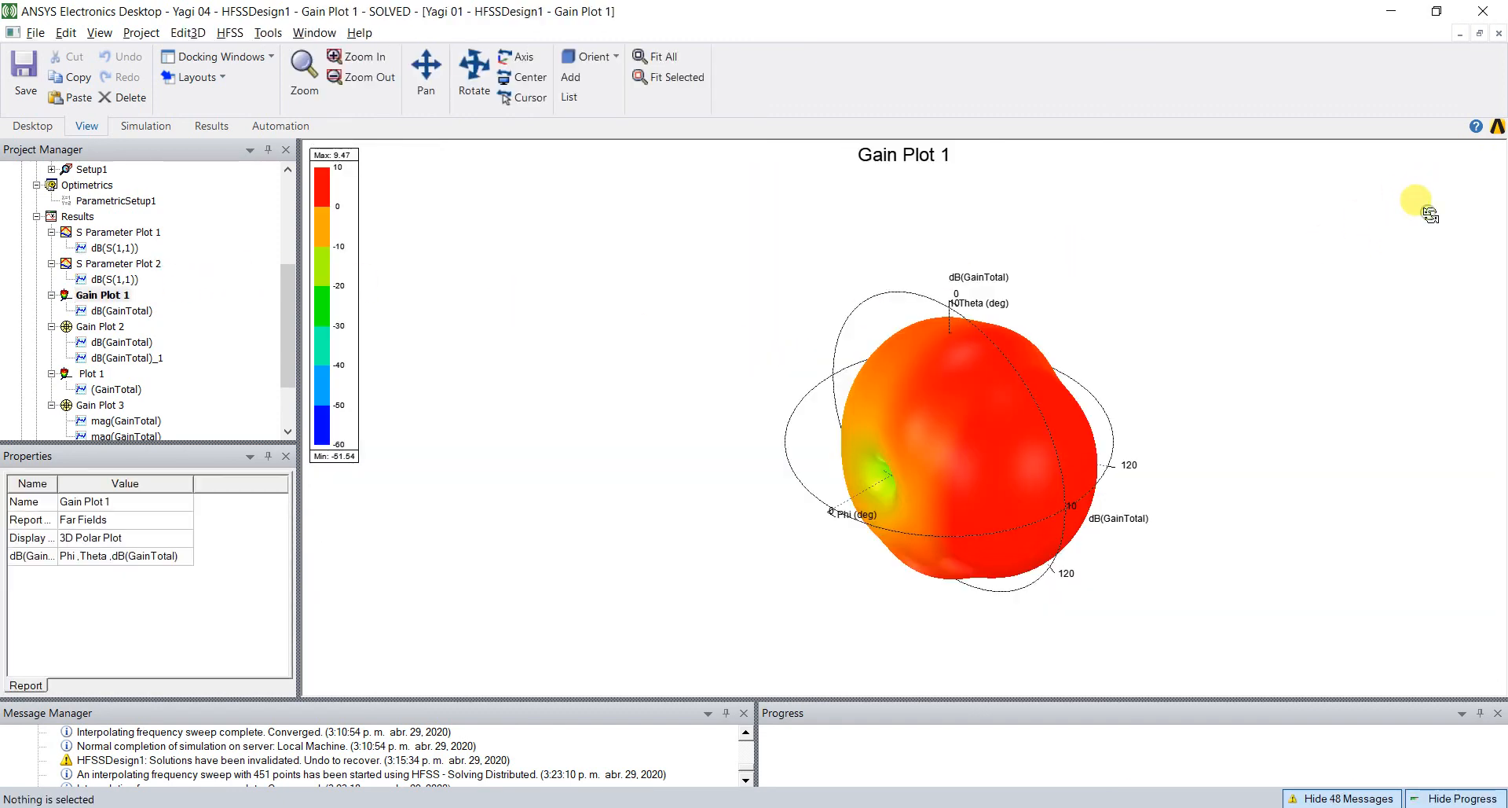
pyautogui.click(942, 367)
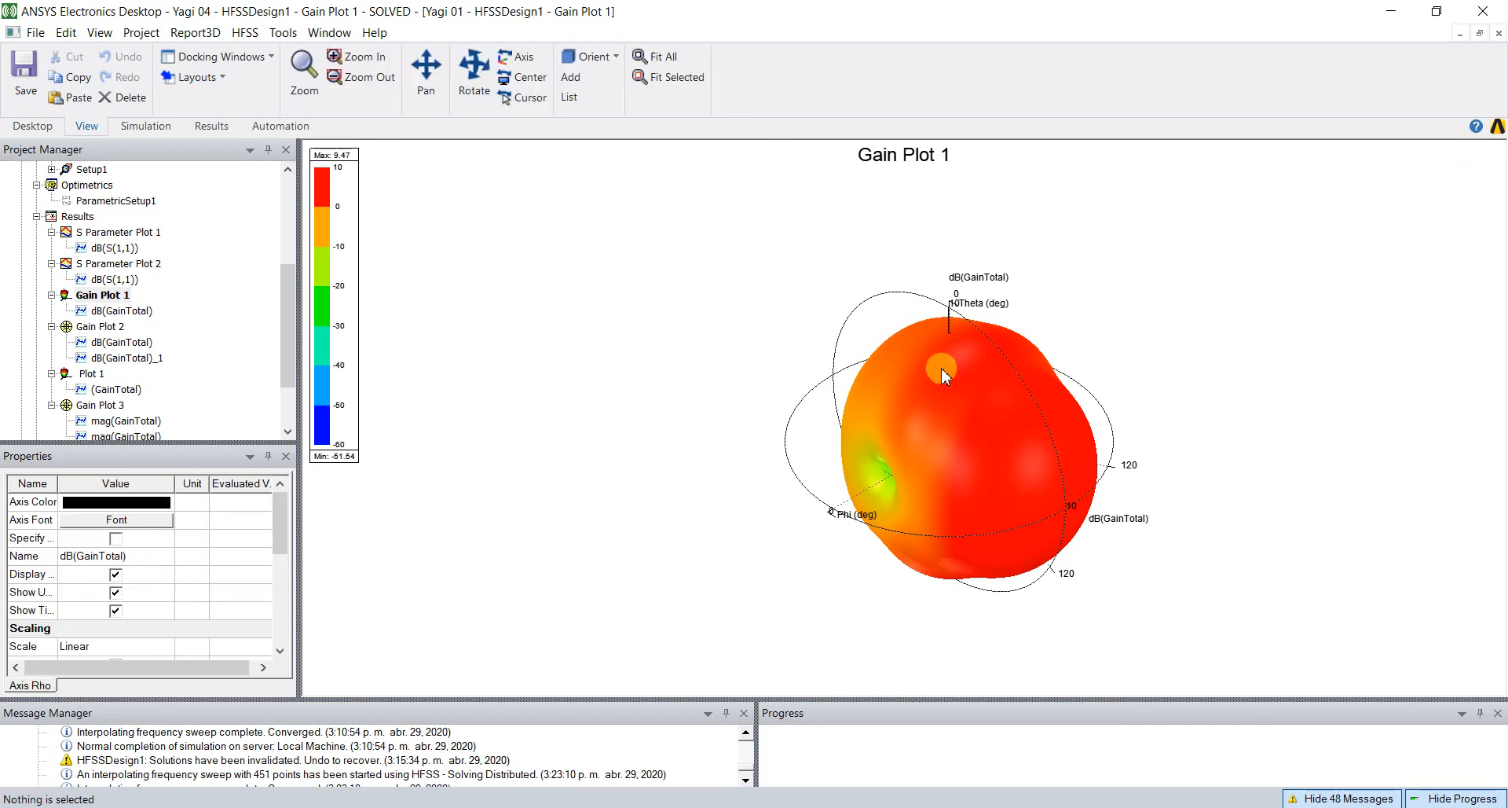
pyautogui.doubleClick(110, 327)
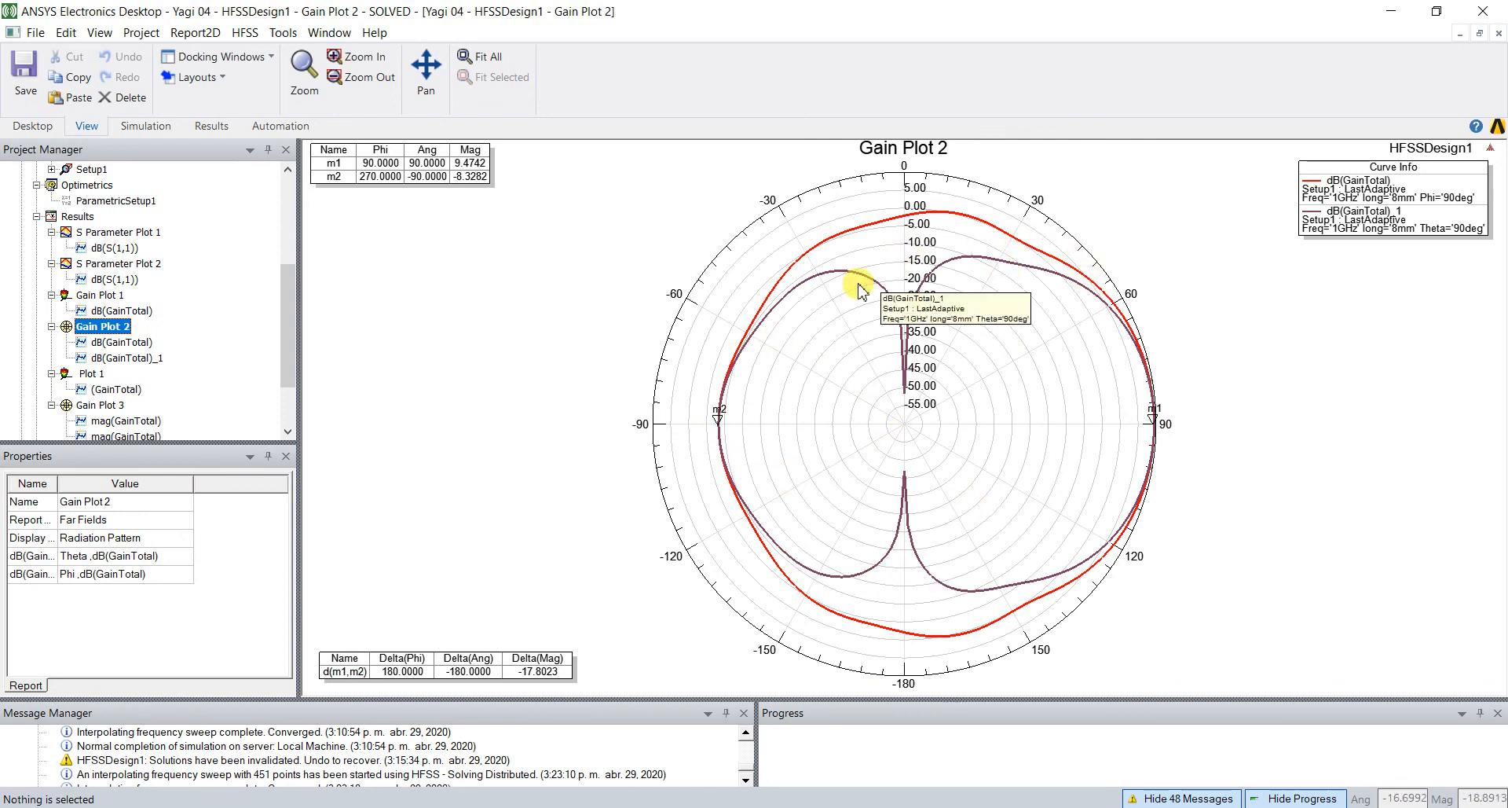
pyautogui.click(421, 404)
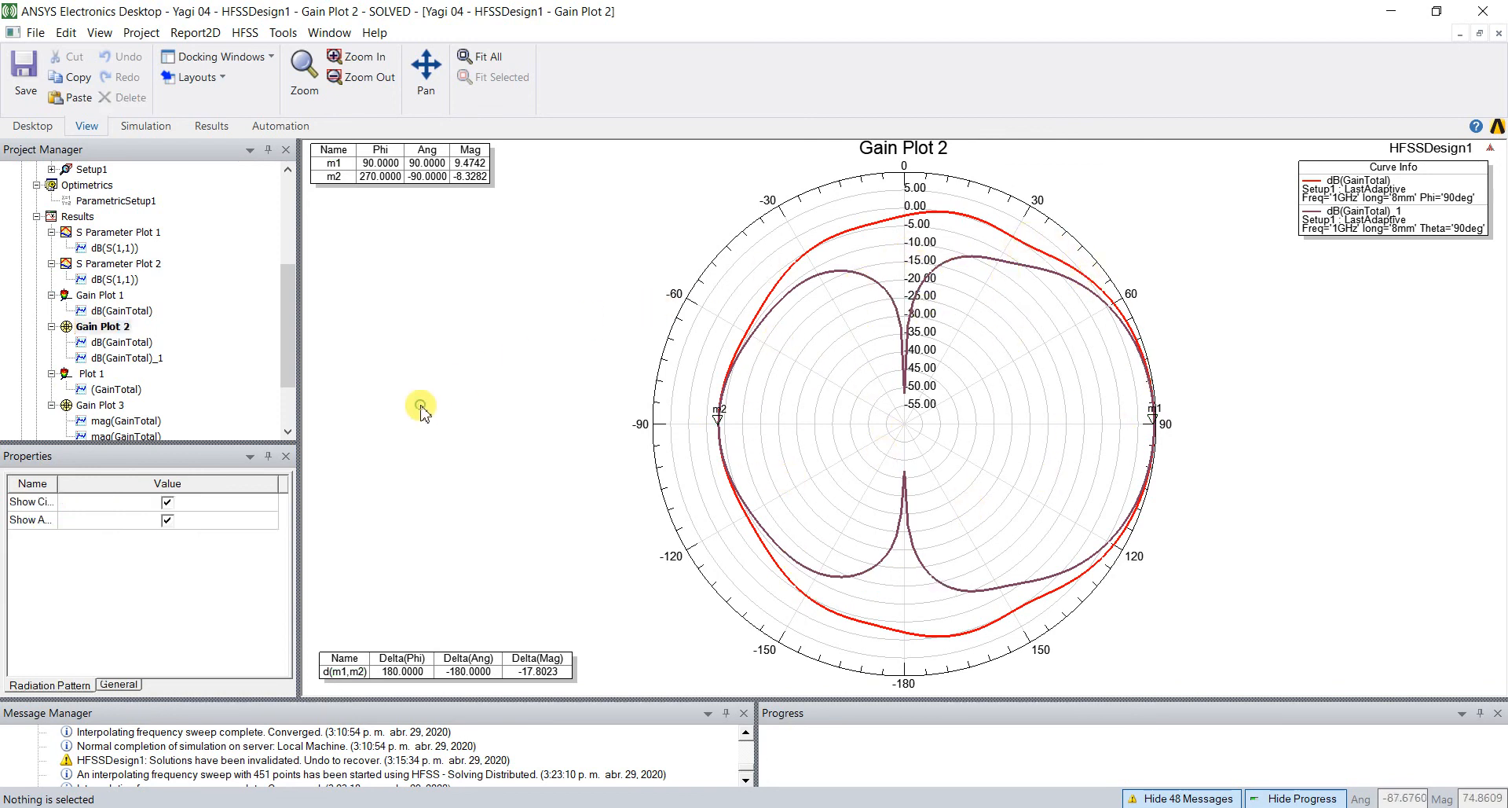
# - Inspect Yagi 04's 3D gain lobe in Plot 1 from several angles and display the polar Gain Plot 3
pyautogui.click(289, 431)
pyautogui.click(289, 431)
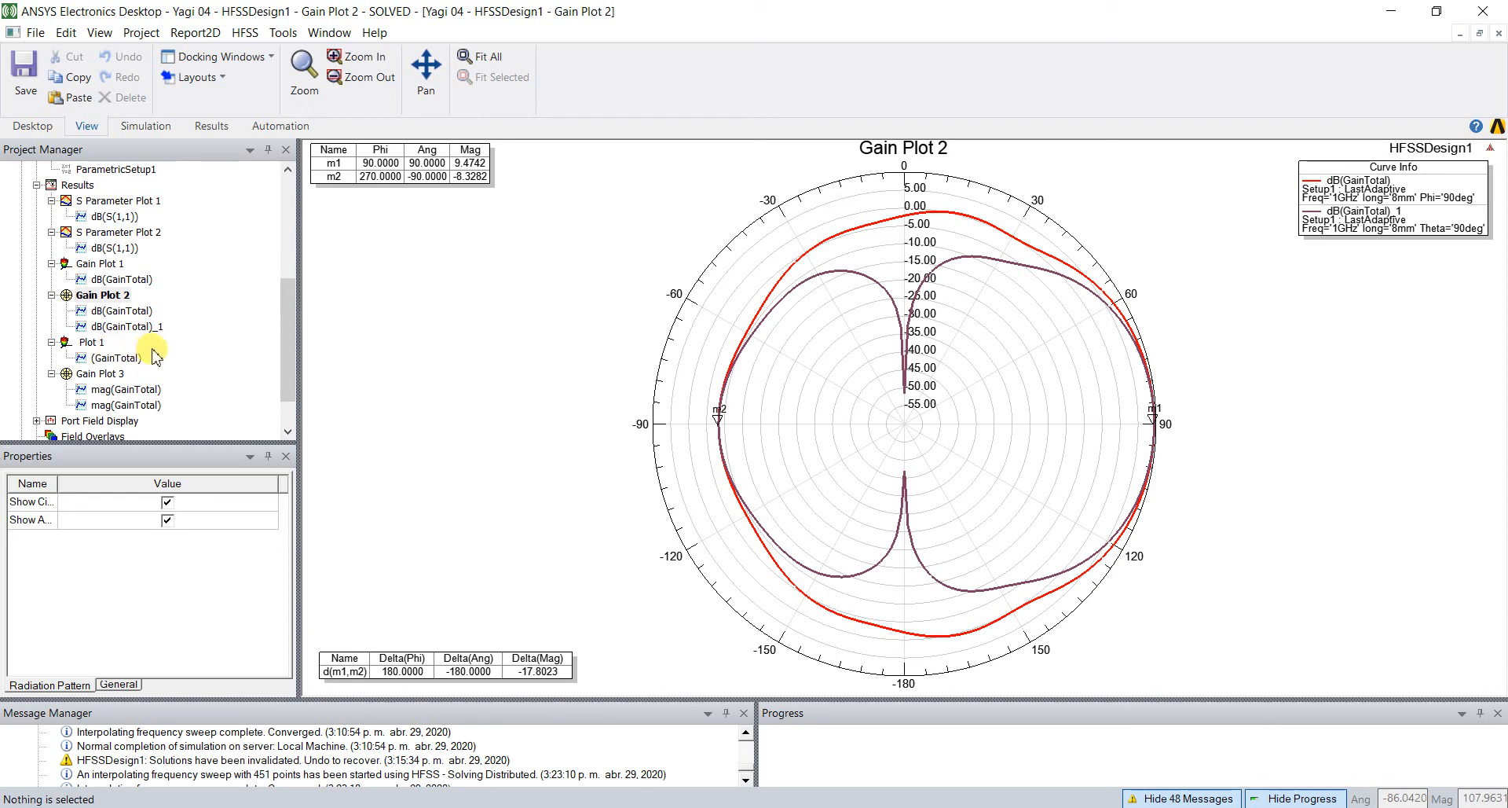
pyautogui.doubleClick(91, 342)
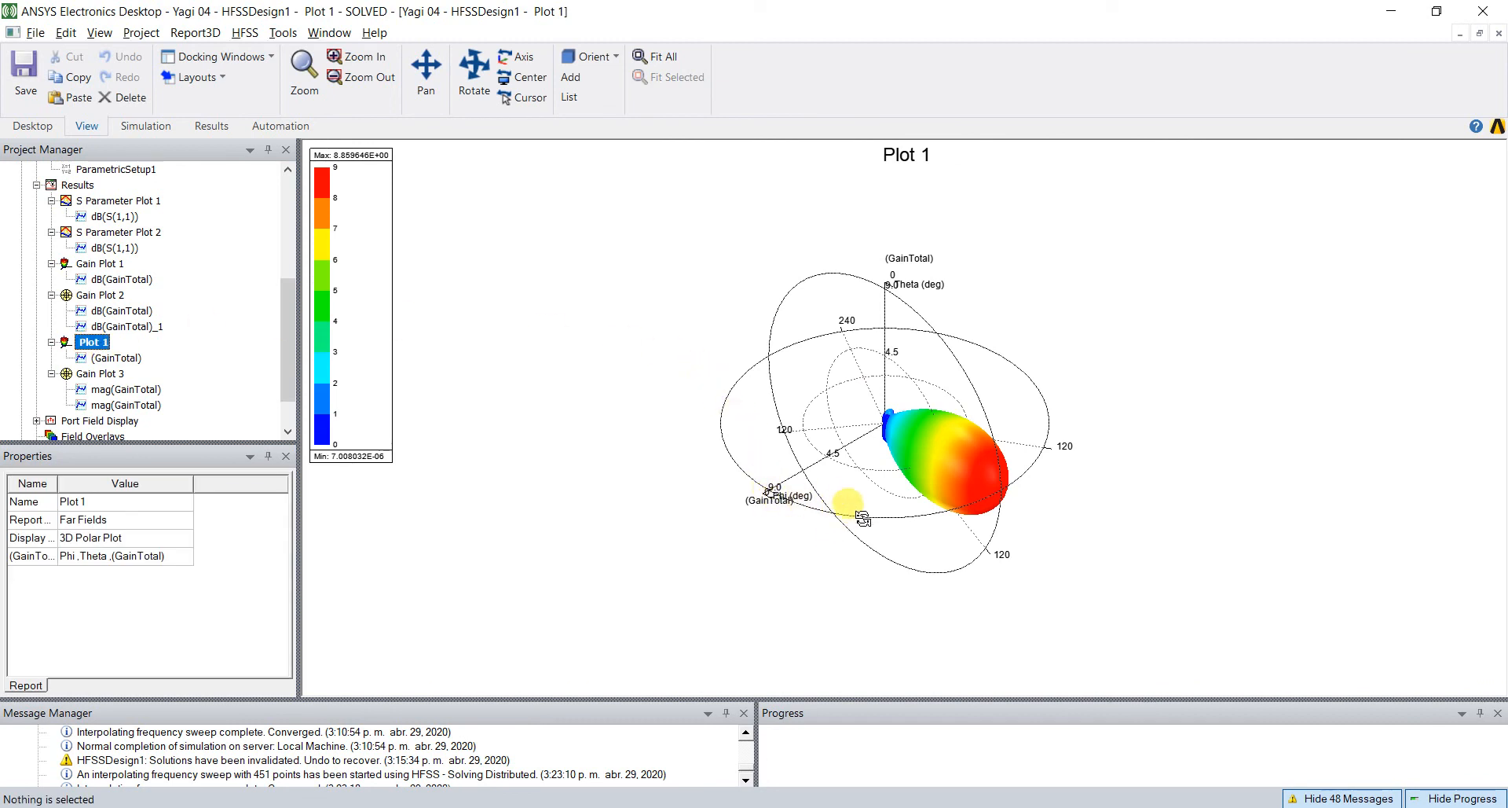
pyautogui.press('alt')
pyautogui.keyDown('alt'); pyautogui.moveTo(854, 534); pyautogui.dragTo(909, 488); pyautogui.keyUp('alt')
pyautogui.keyDown('alt'); pyautogui.doubleClick(1253, 257); pyautogui.keyUp('alt')
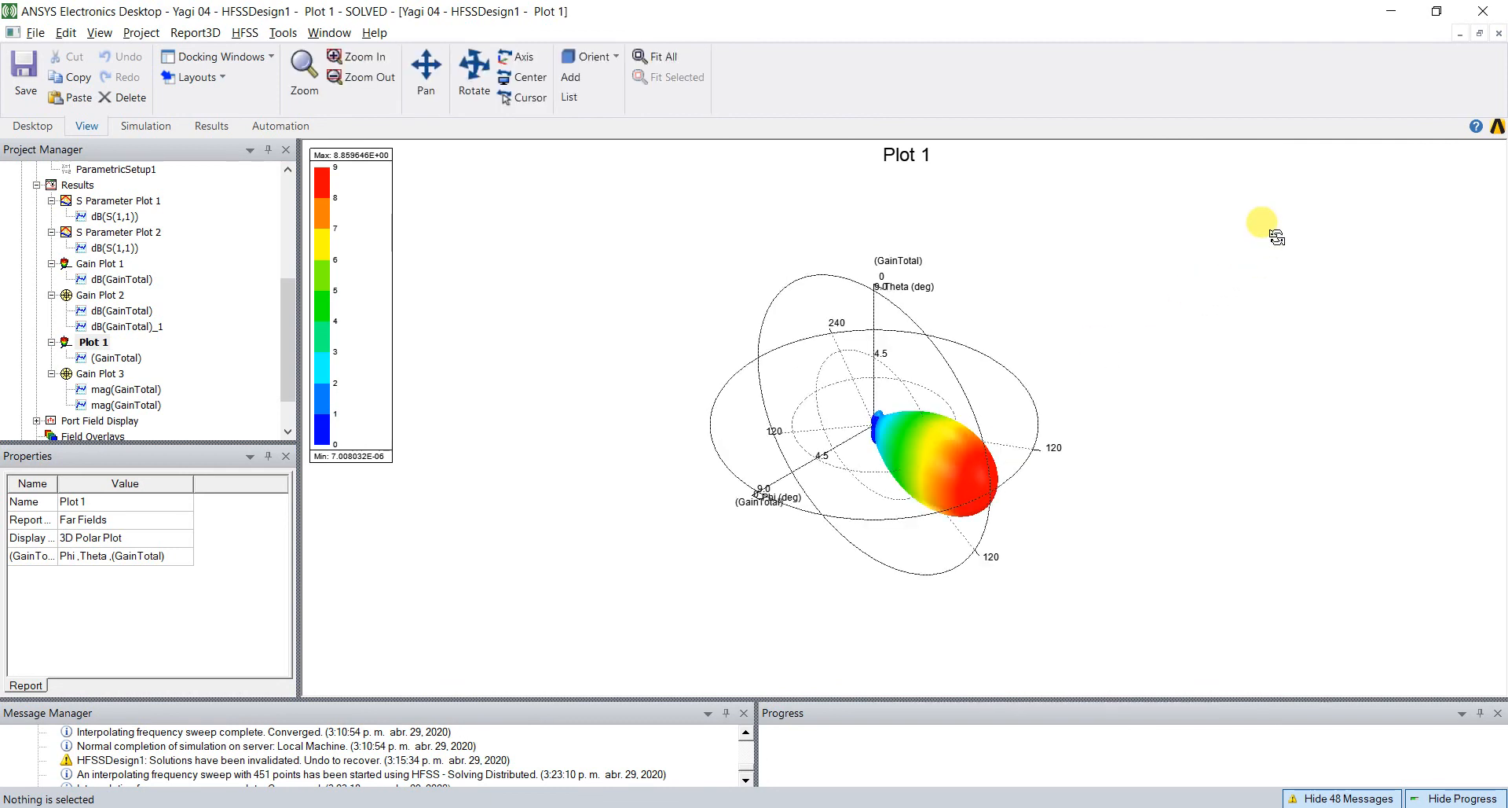
pyautogui.keyDown('alt'); pyautogui.moveTo(1013, 508); pyautogui.dragTo(1193, 415); pyautogui.keyUp('alt')
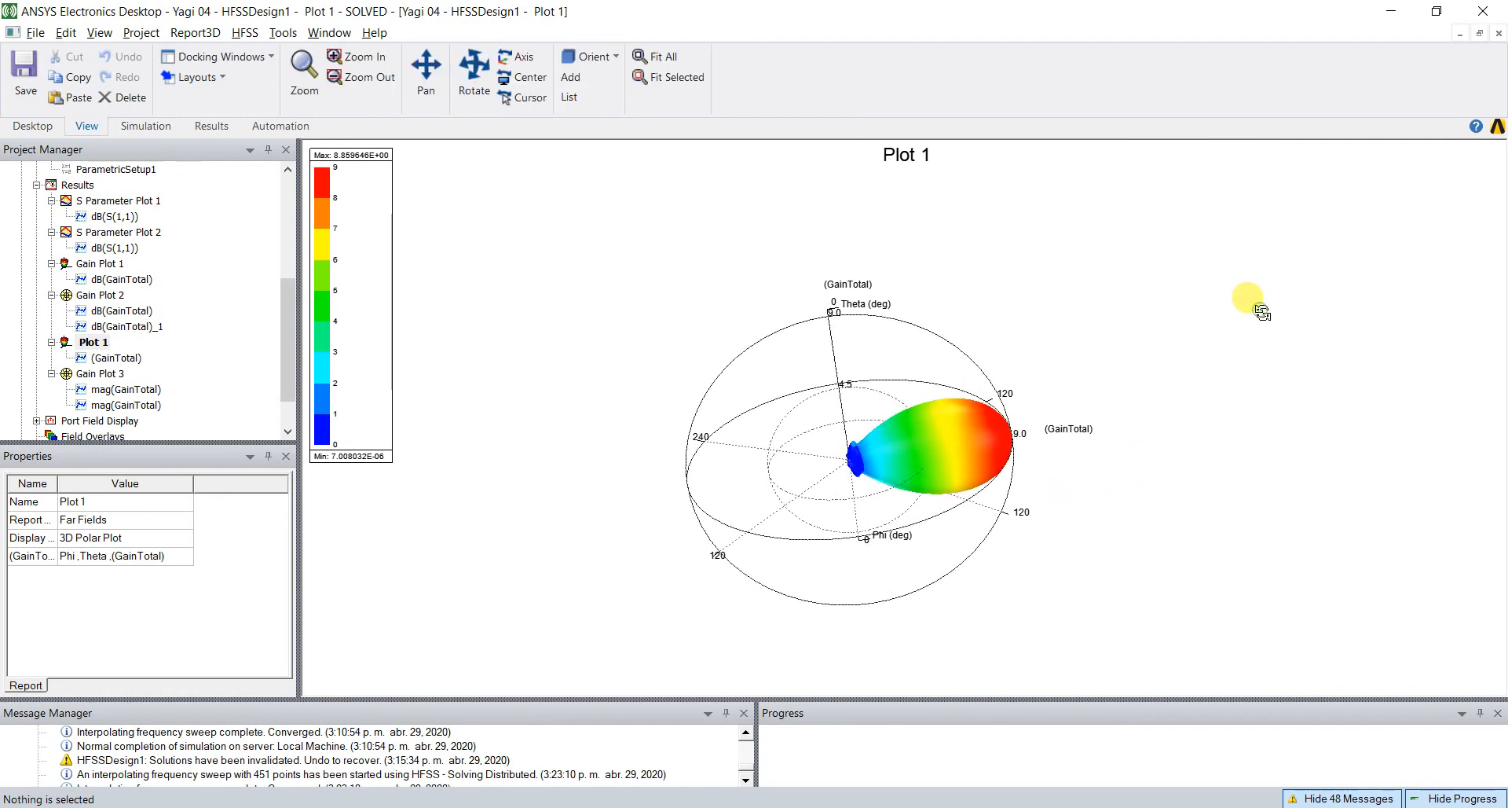
pyautogui.keyDown('alt'); pyautogui.doubleClick(1247, 298); pyautogui.keyUp('alt')
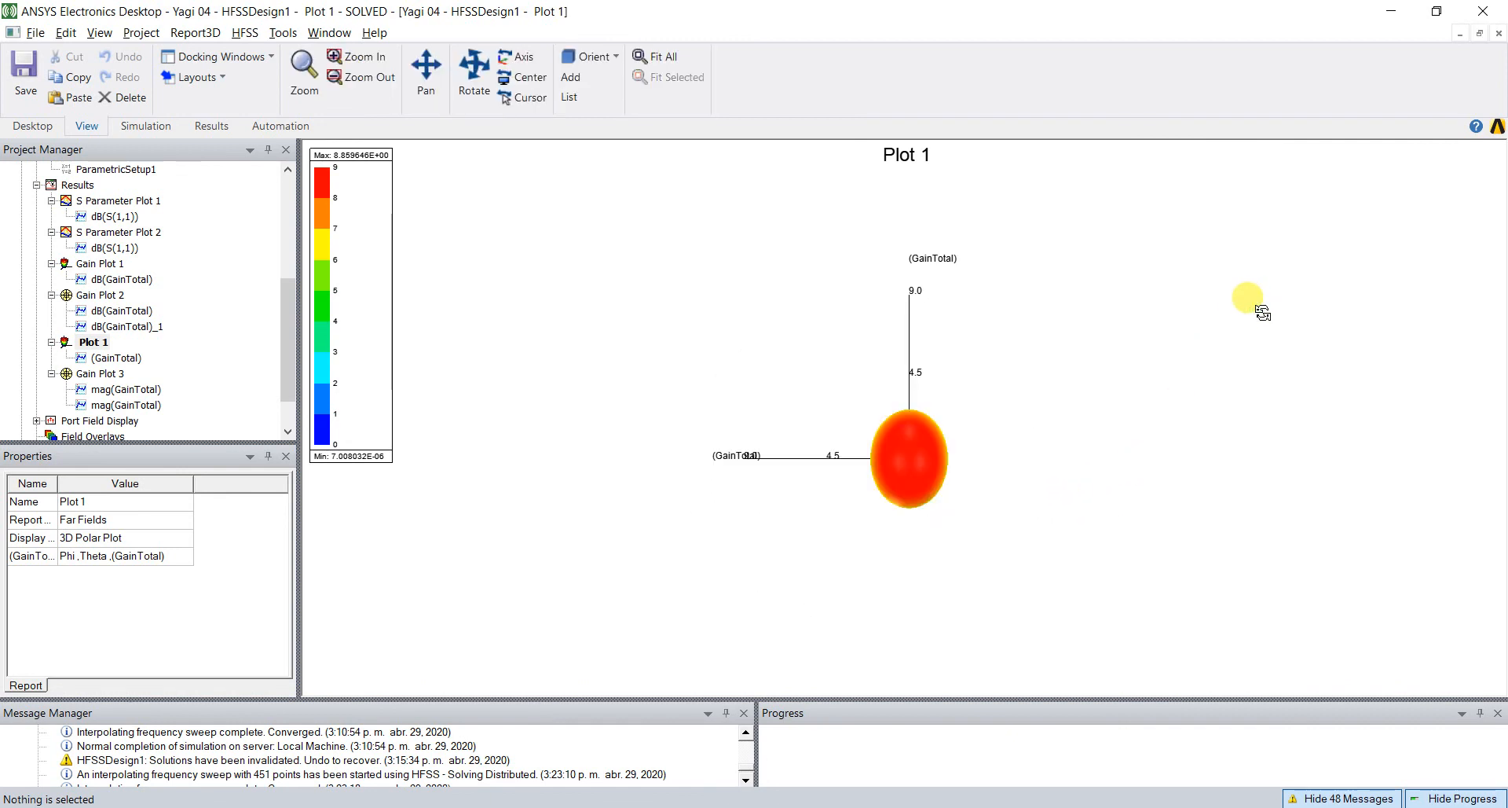
pyautogui.keyDown('alt'); pyautogui.doubleClick(1400, 229); pyautogui.keyUp('alt')
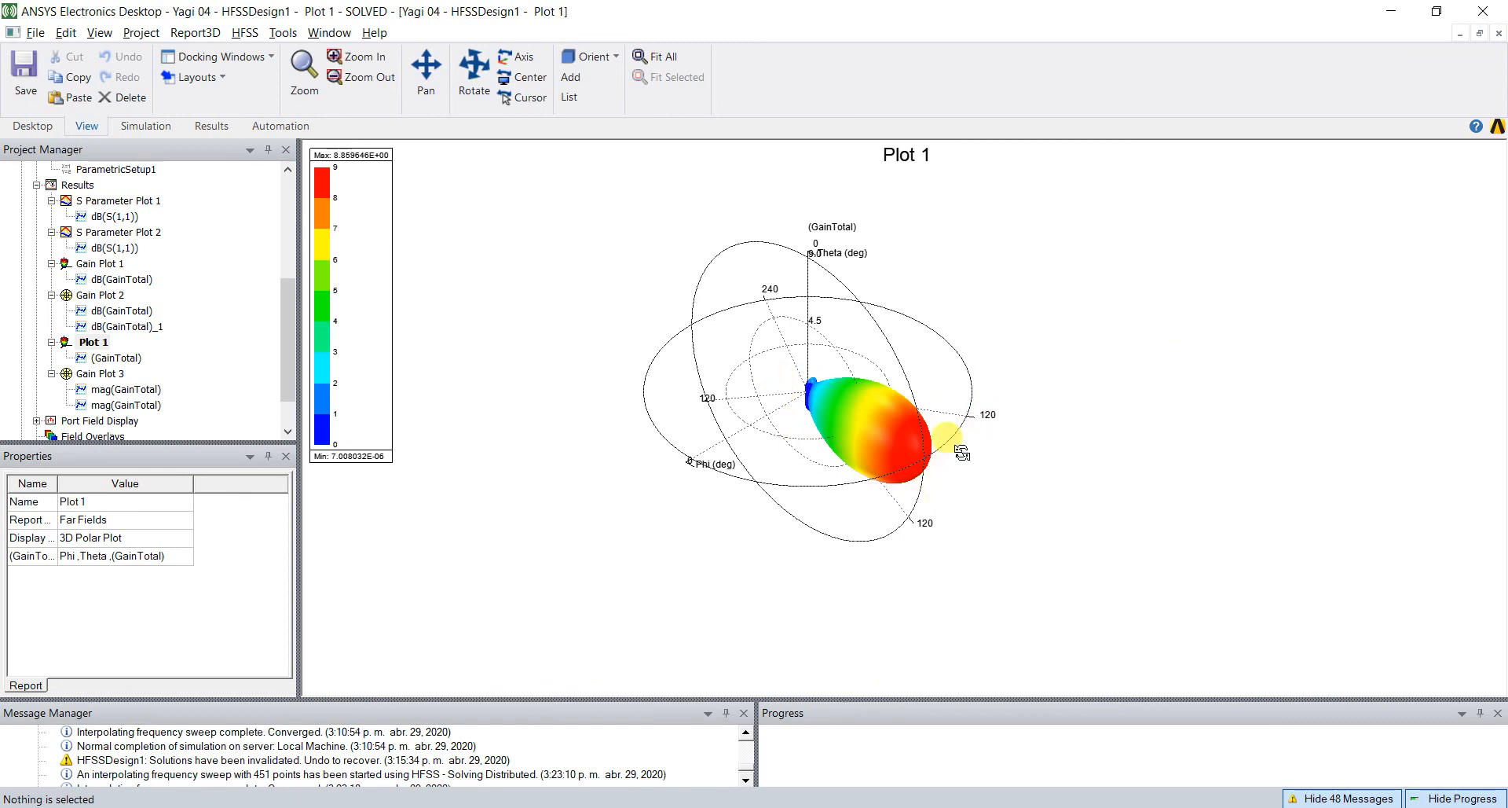
pyautogui.keyDown('alt'); pyautogui.moveTo(914, 432); pyautogui.dragTo(968, 383); pyautogui.keyUp('alt')
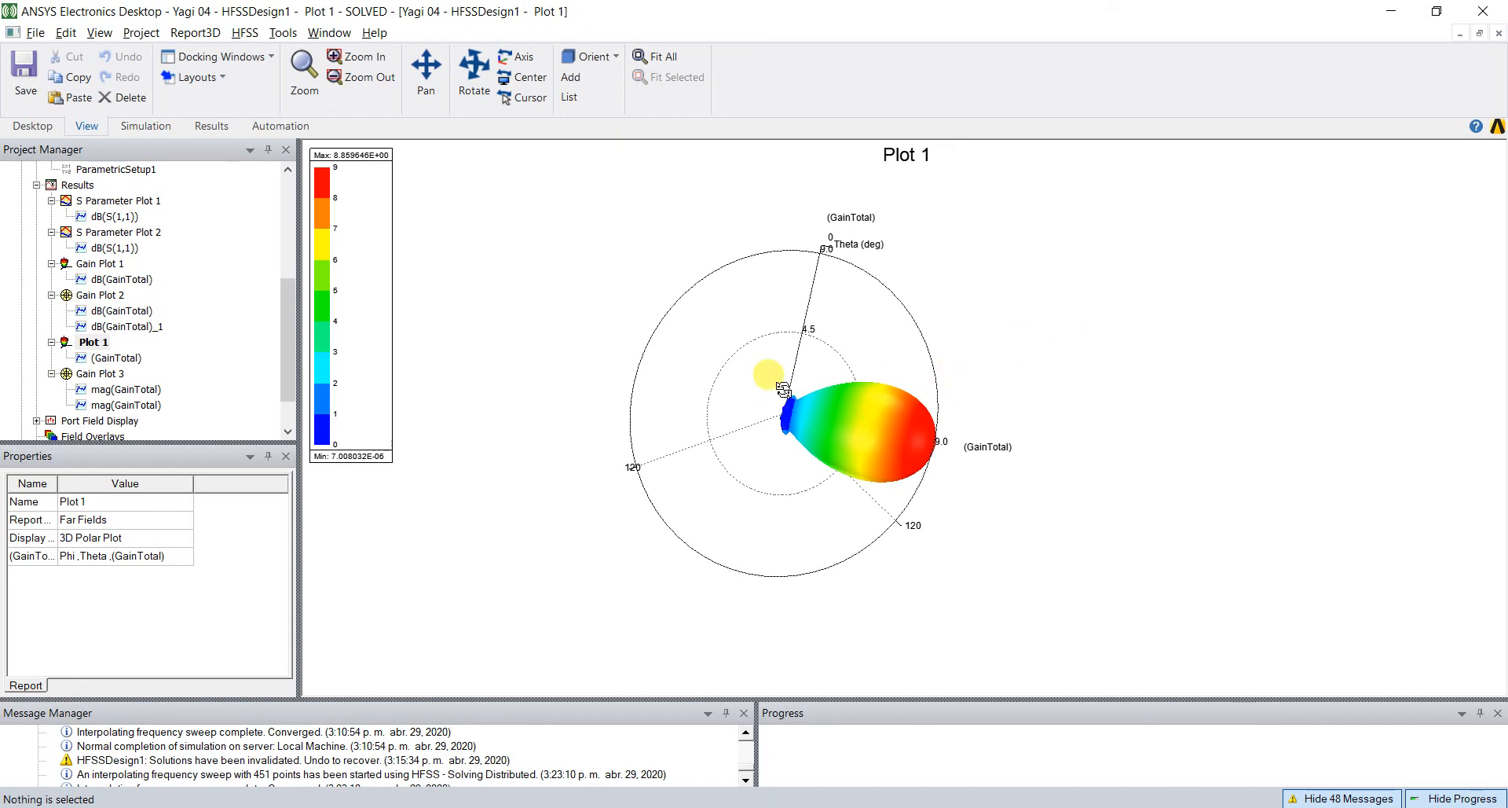
pyautogui.keyDown('alt'); pyautogui.doubleClick(1210, 230); pyautogui.keyUp('alt')
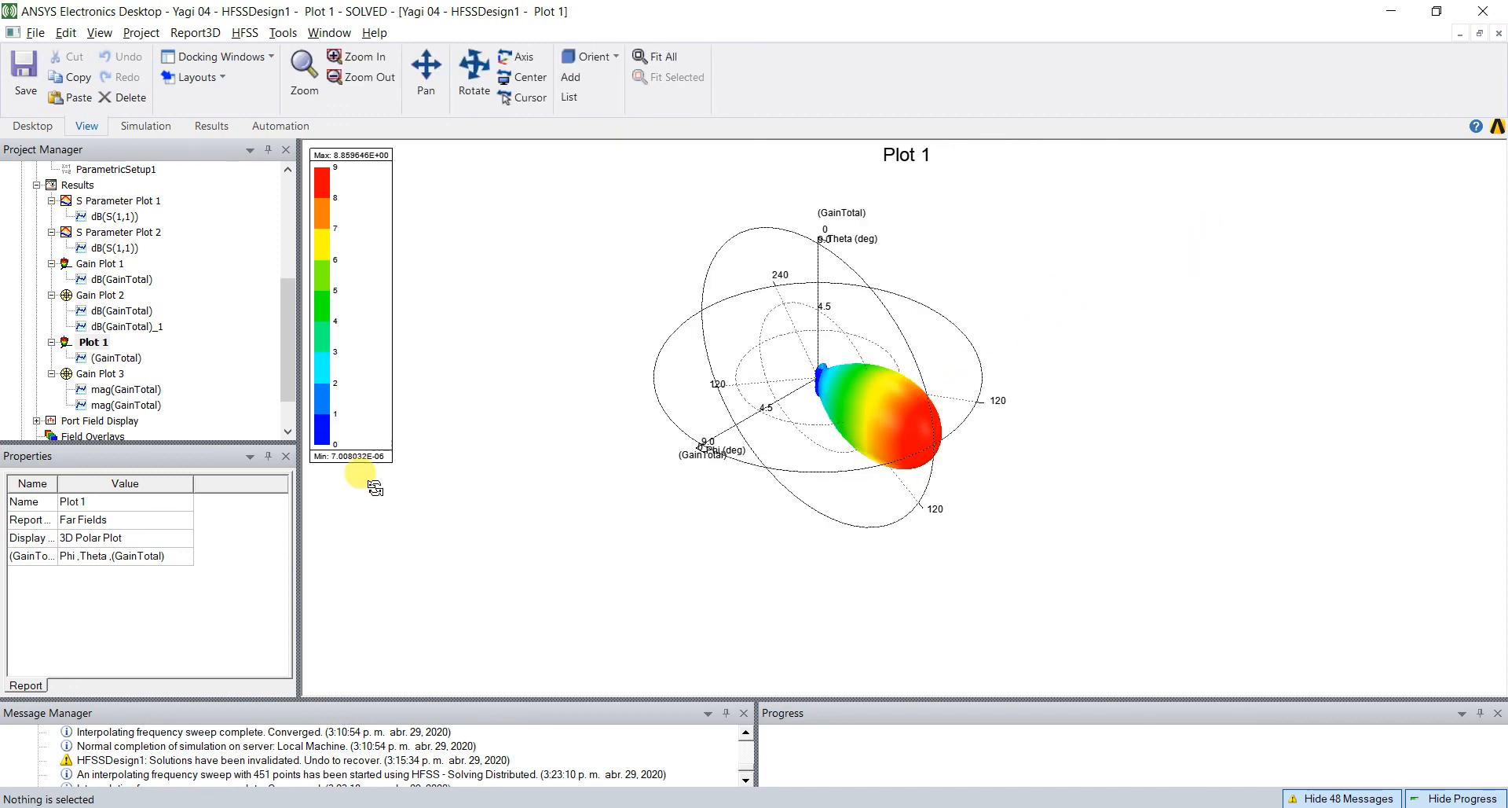
pyautogui.doubleClick(116, 375)
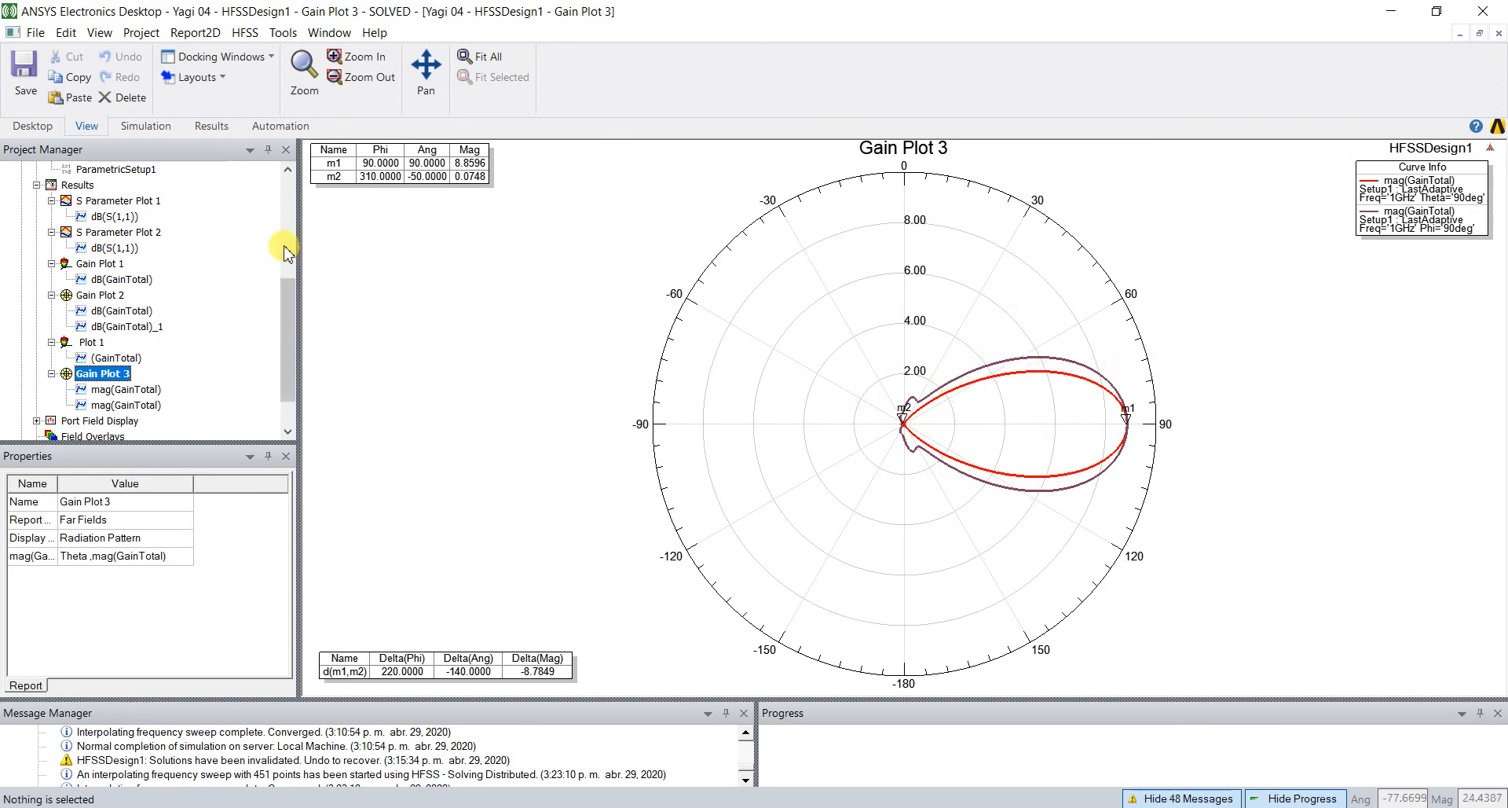
# - Collapse project Yagi 04 and show HFSSDesign1 of Yagi 01 in the 3D modeler
pyautogui.scroll(5, 285, 250)
pyautogui.click(7, 216)
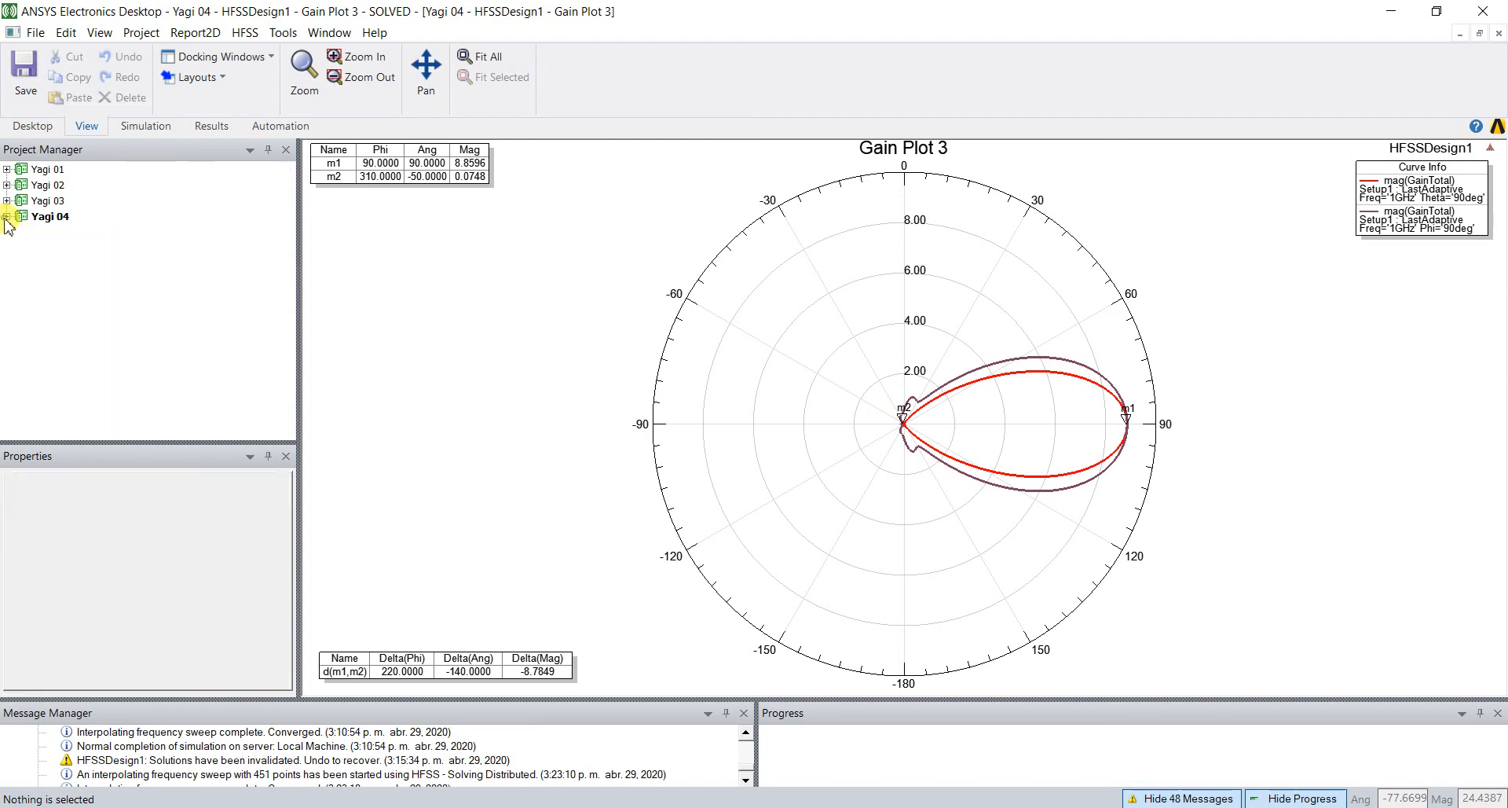
pyautogui.doubleClick(41, 170)
pyautogui.doubleClick(84, 186)
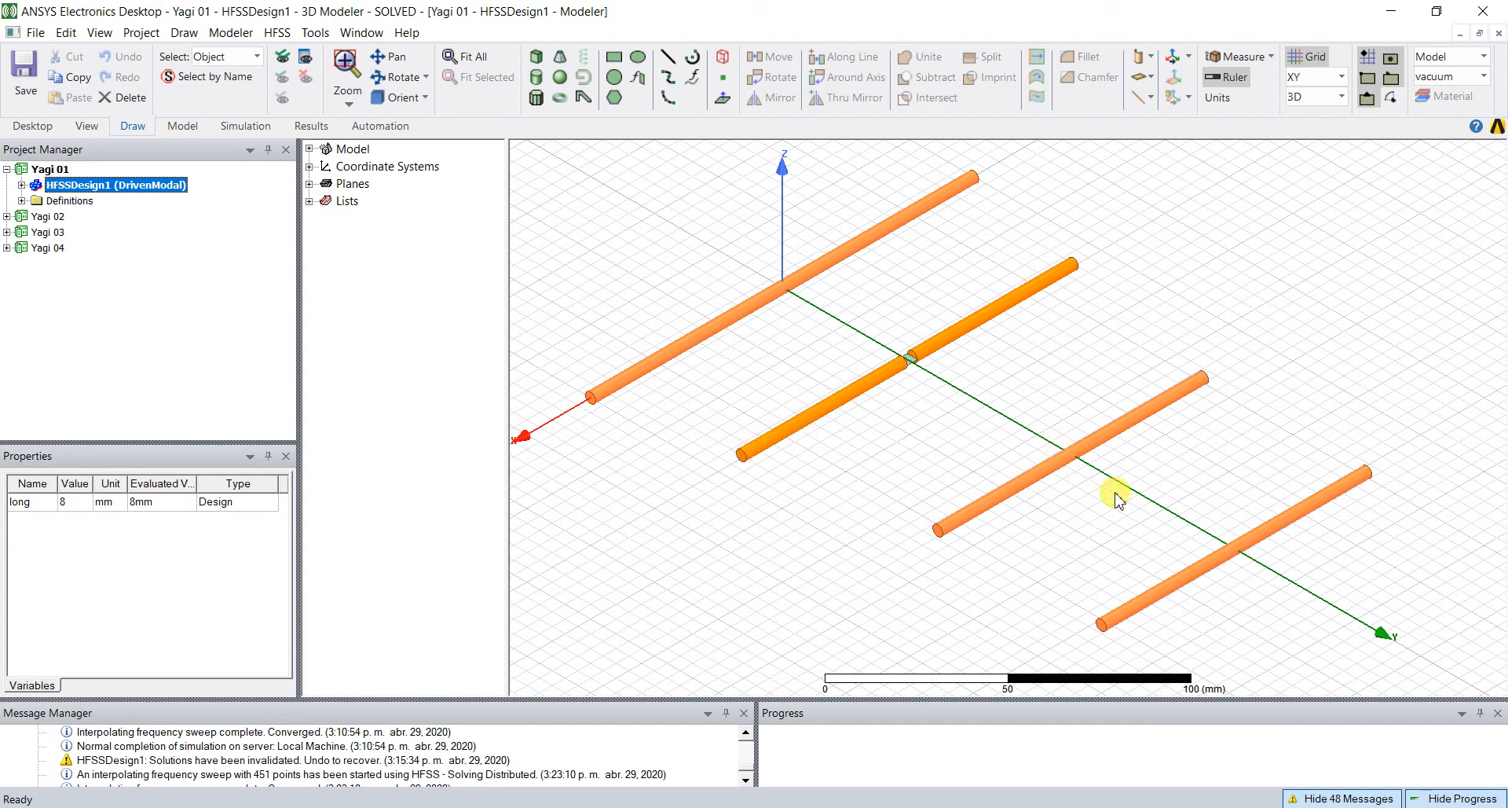
pyautogui.click(656, 474)
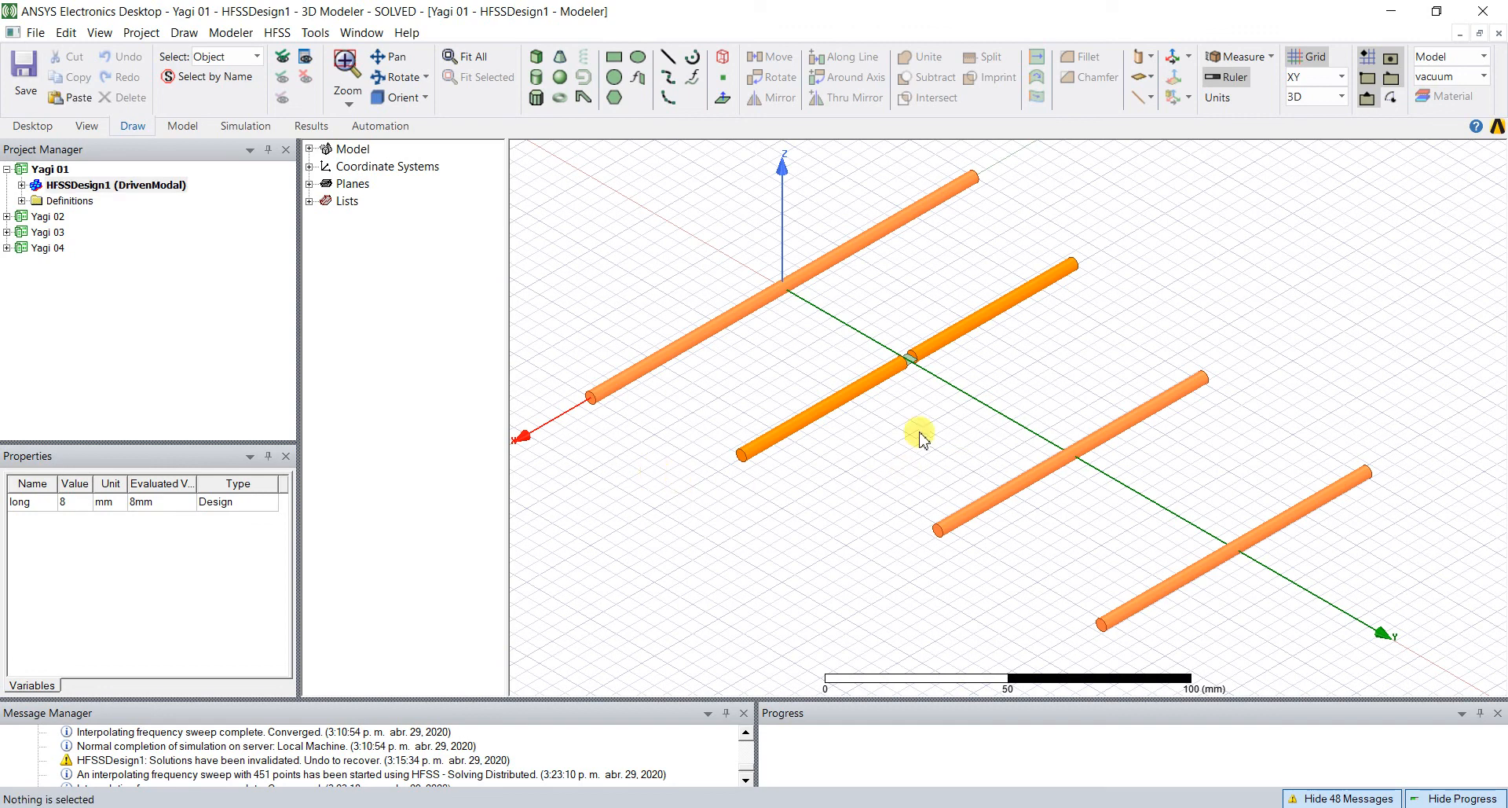